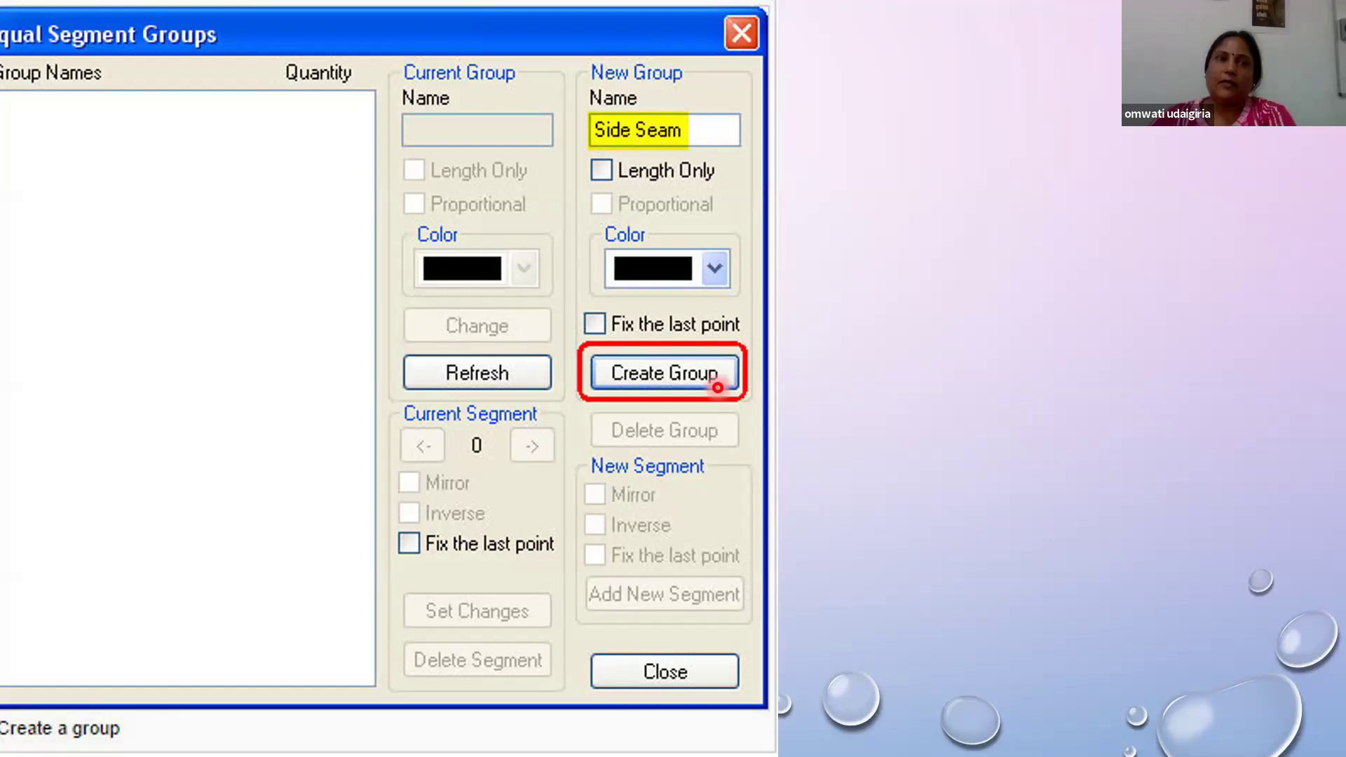
left_click(718, 386)
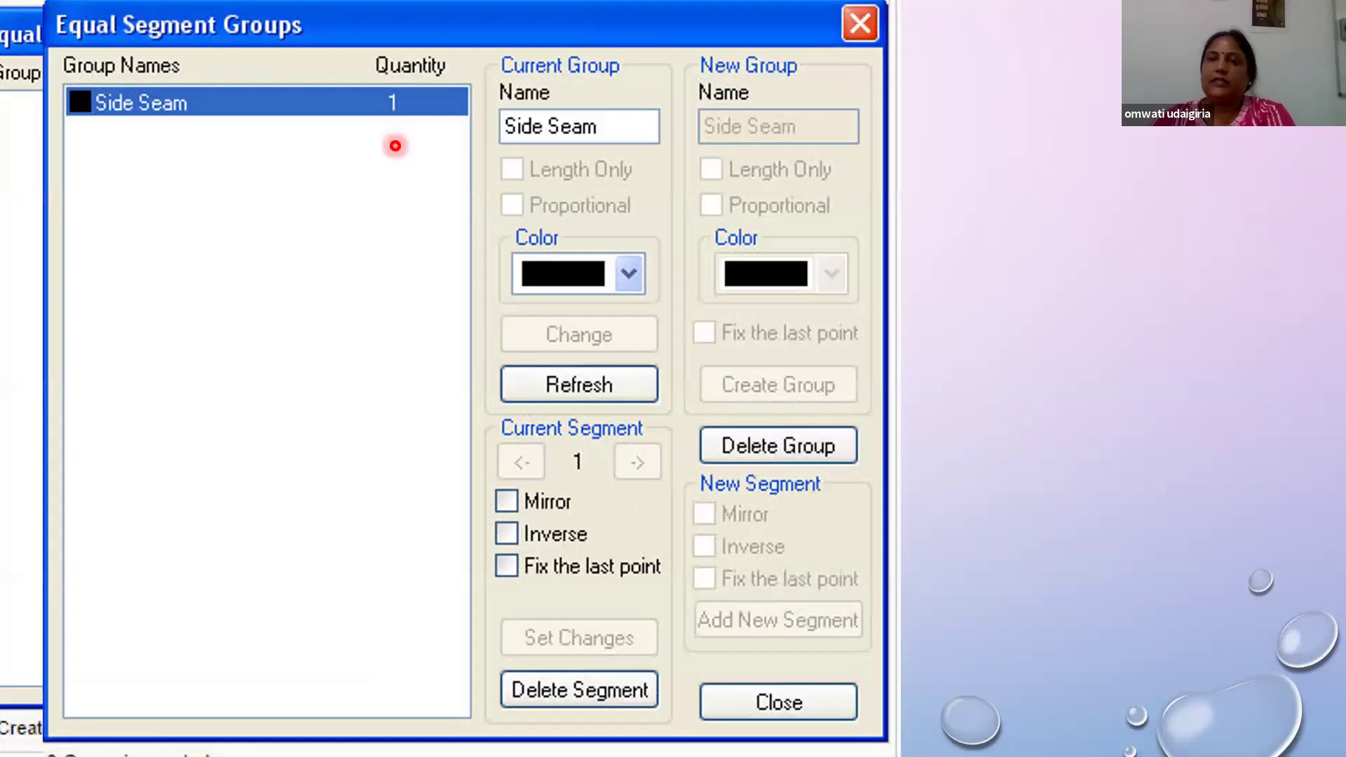
left_click(396, 146)
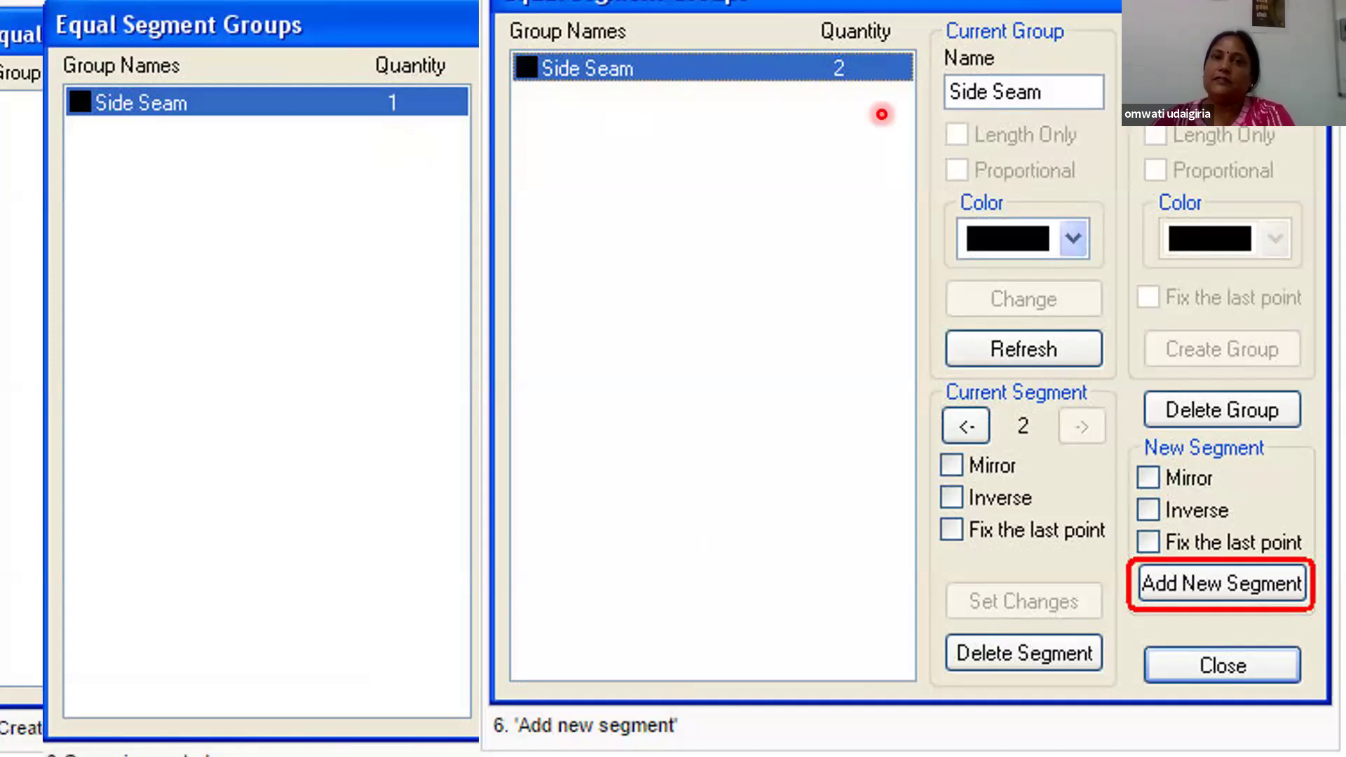
left_click(853, 75)
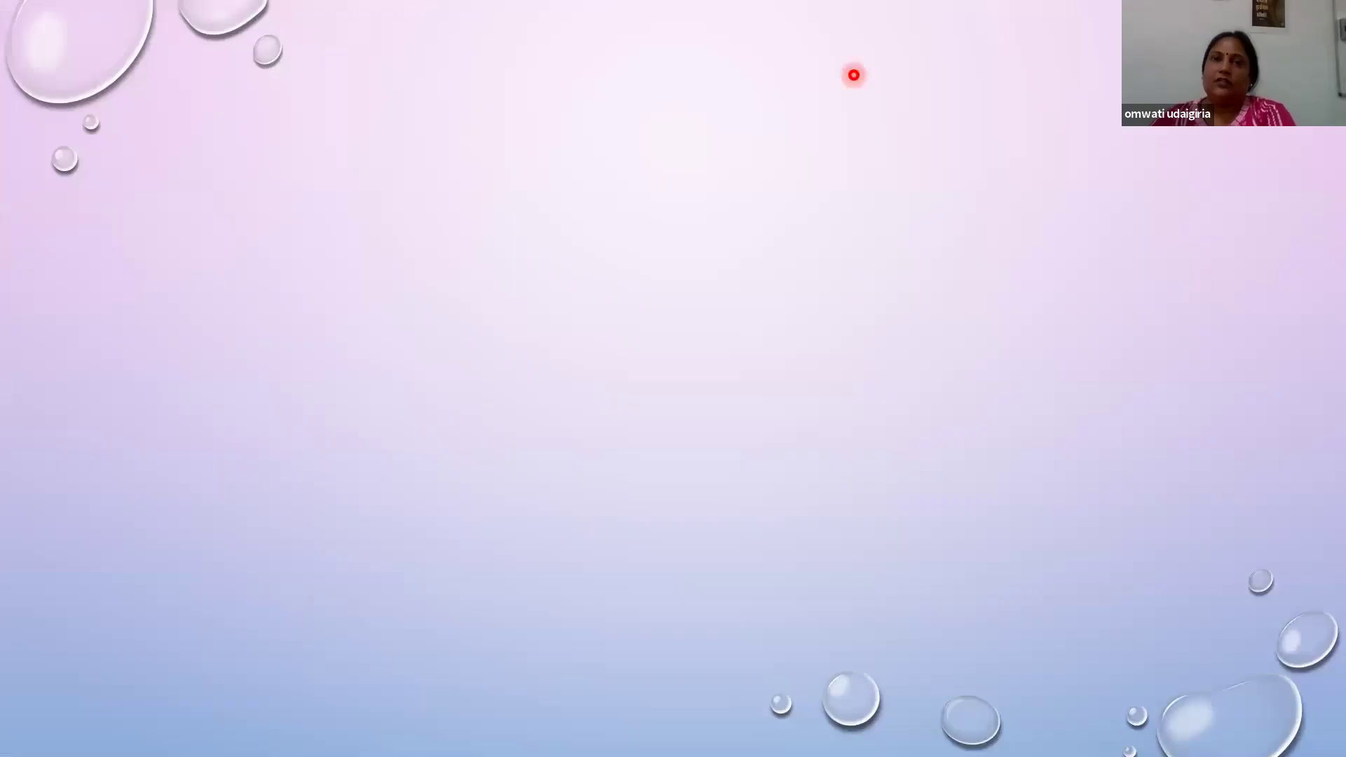
left_click(853, 75)
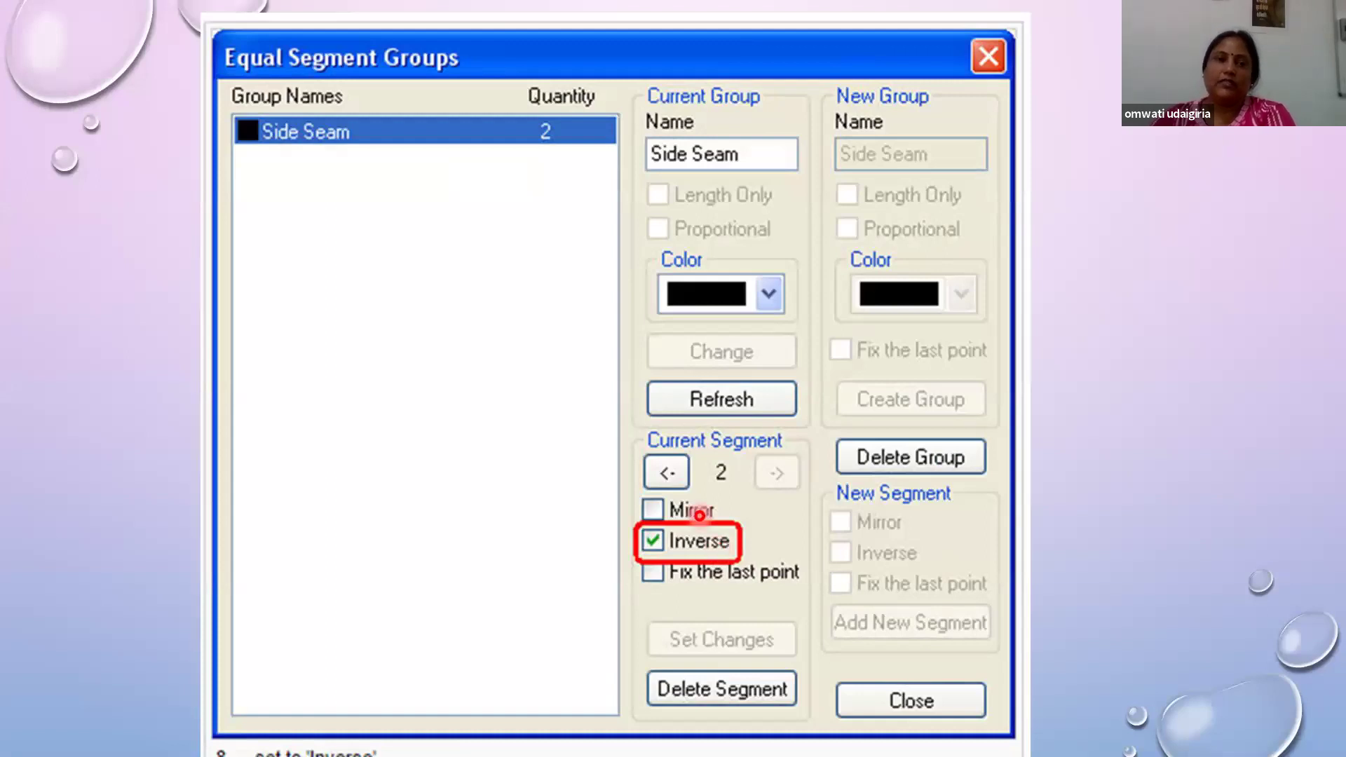
key("Right")
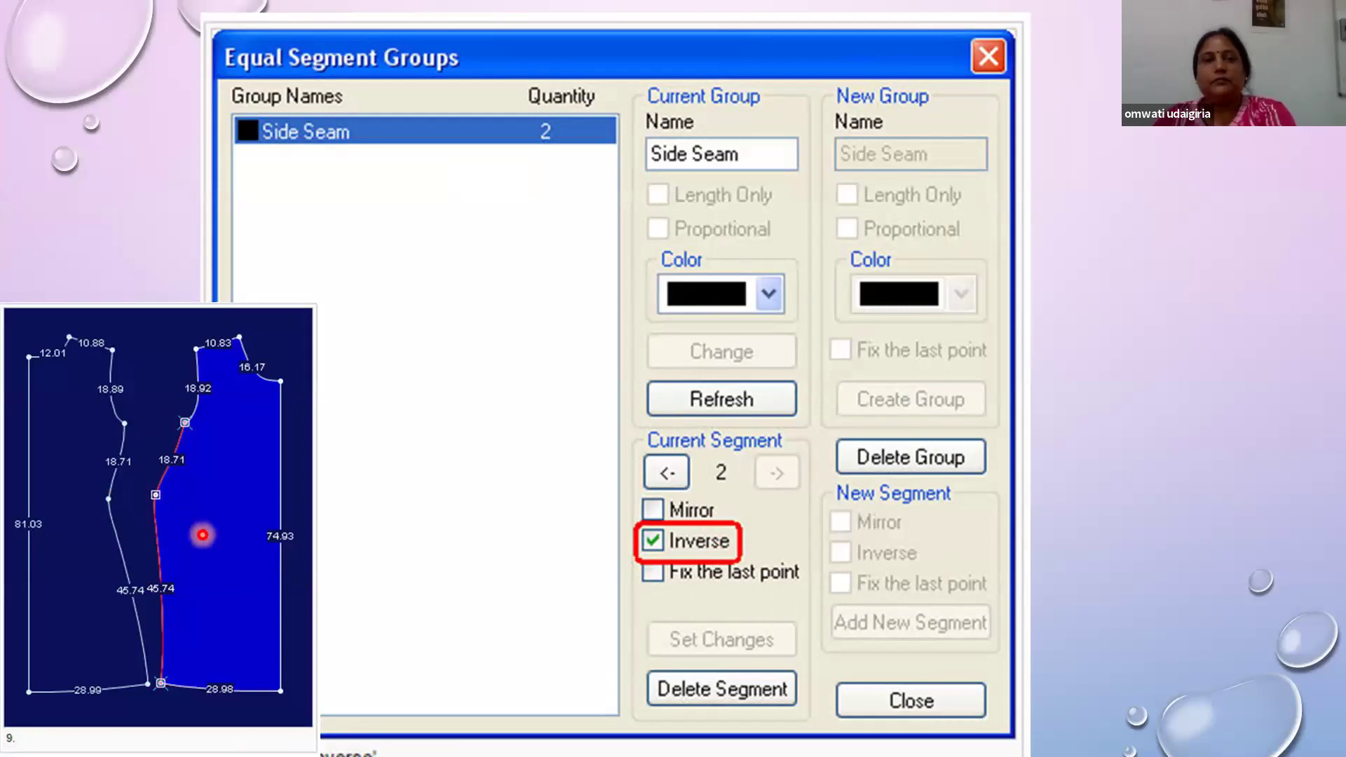
key("Right")
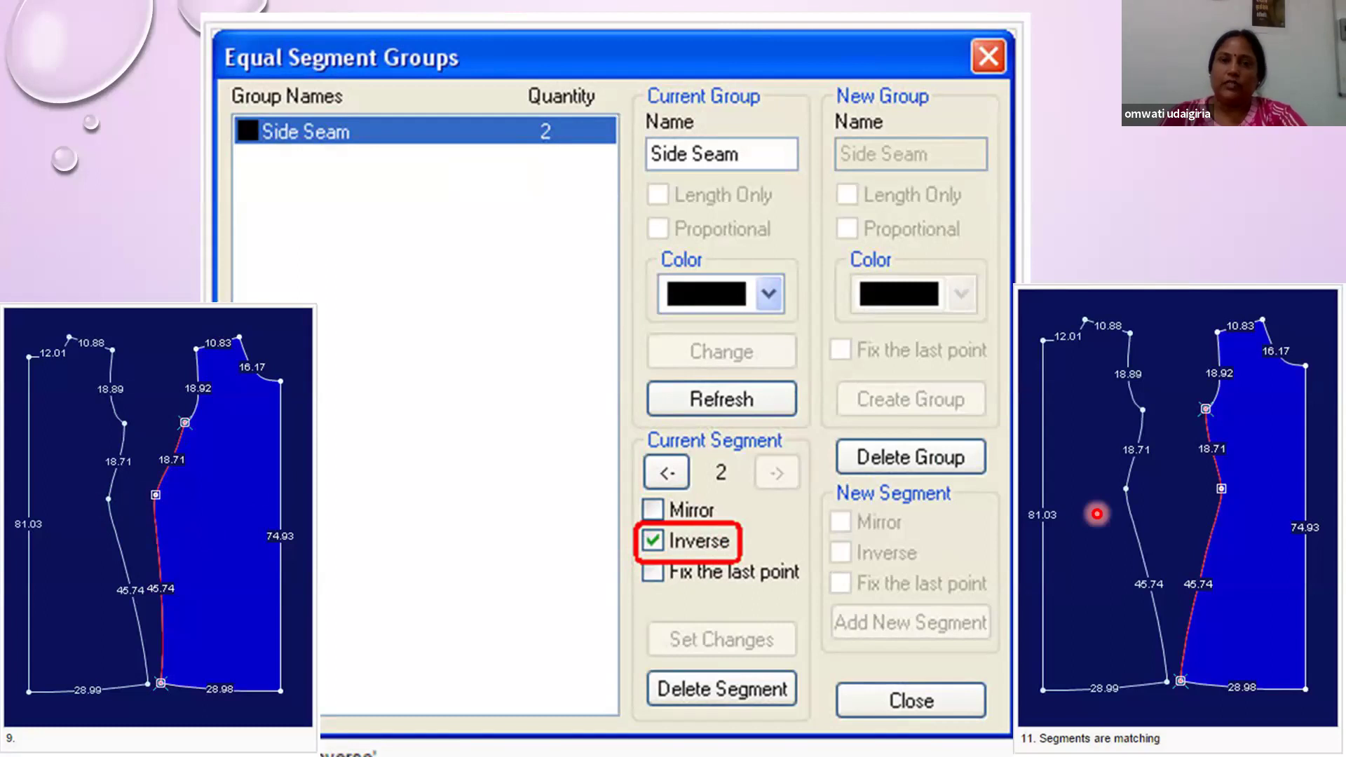
key("Right")
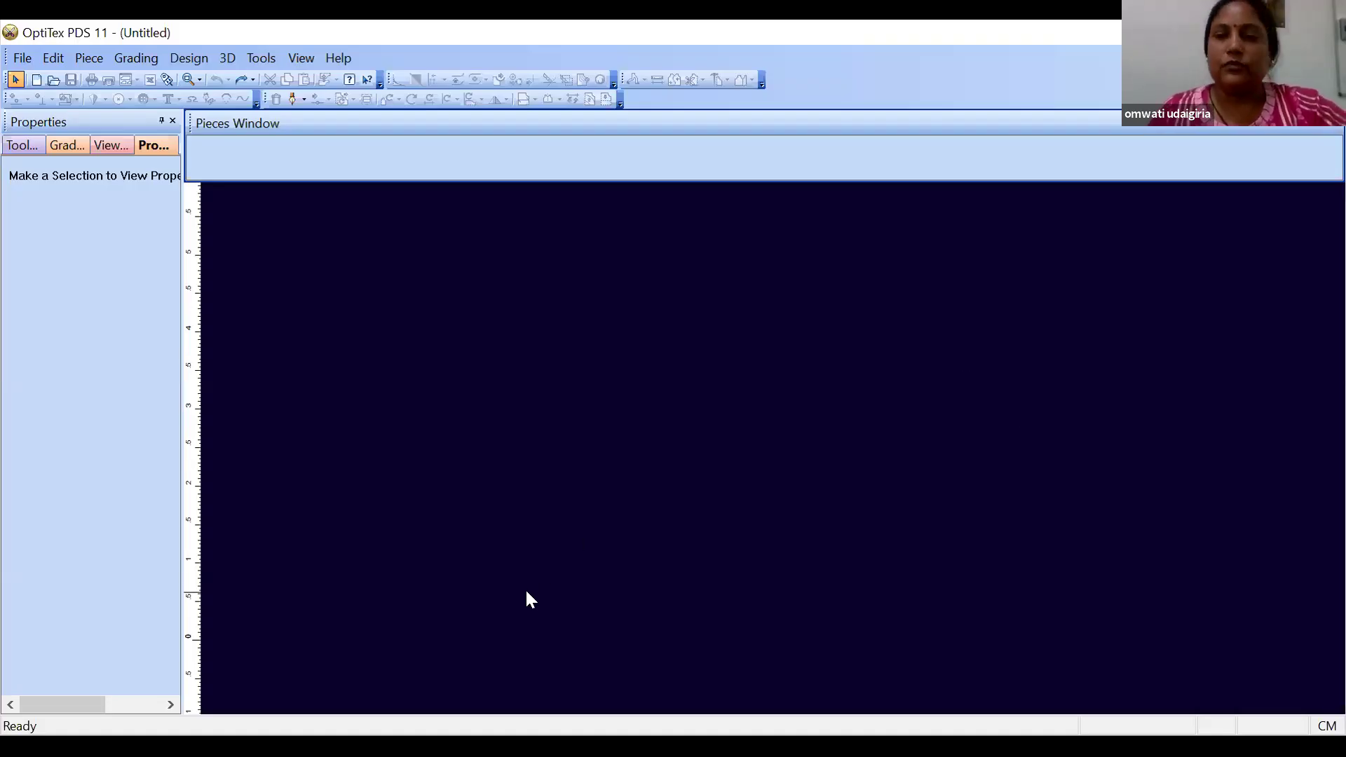
Create a rectangular piece 10 cm long and 10 cm wide, and move it left to free space beside its right edge
left_click(90, 60)
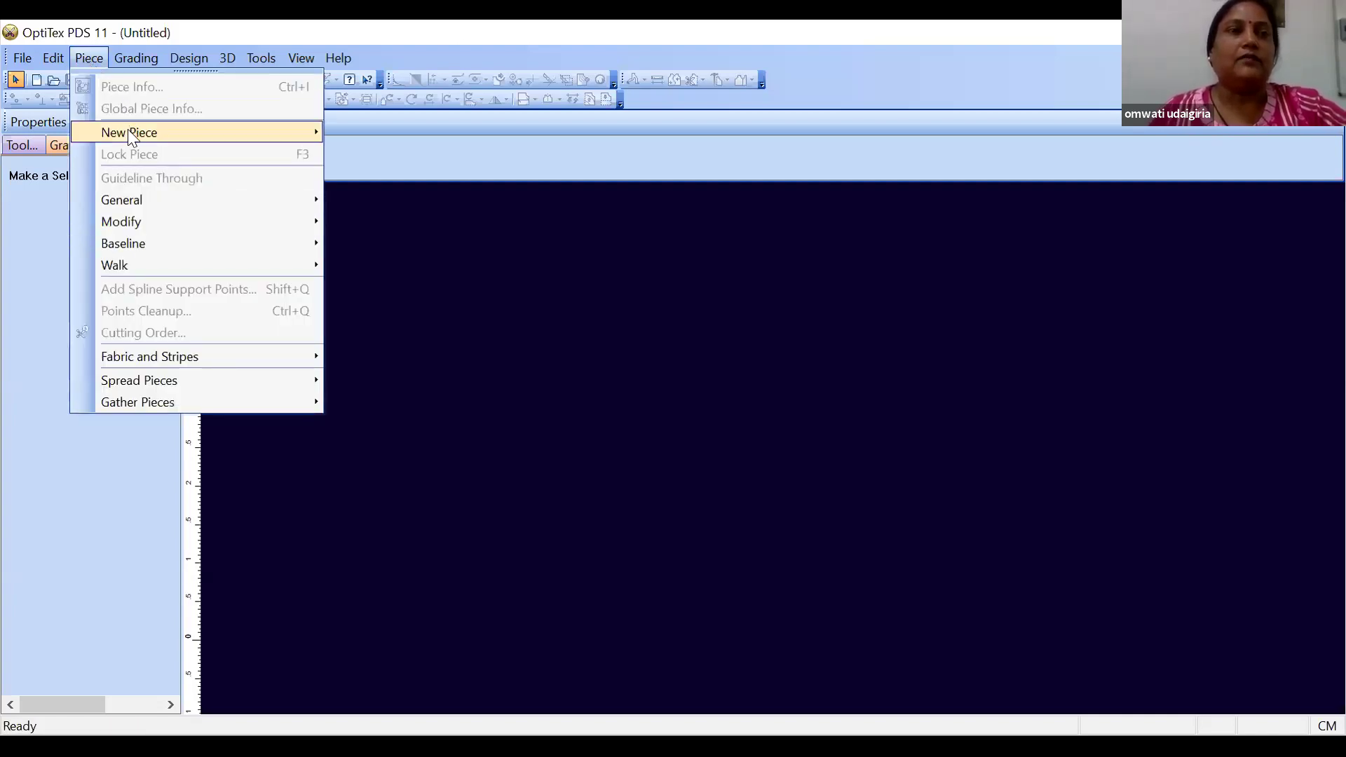
mouse_move(132, 140)
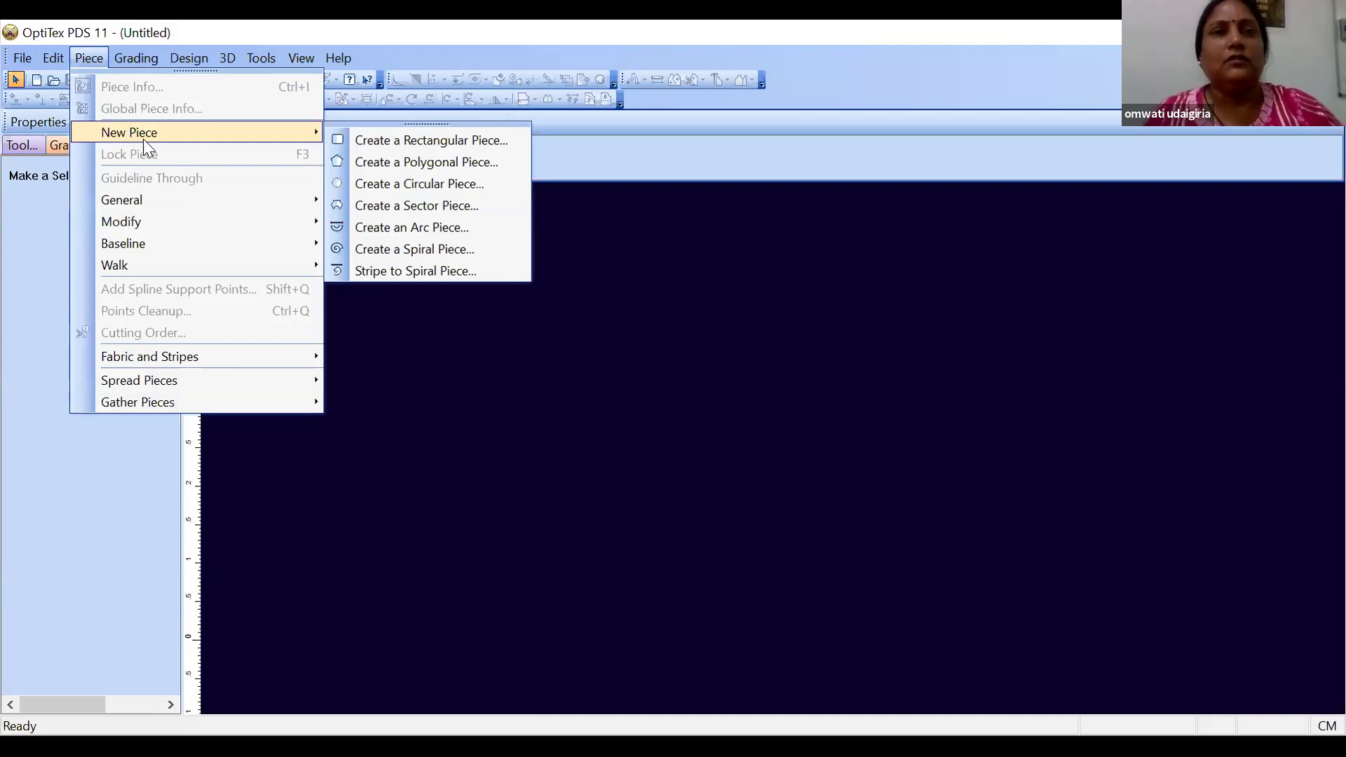
left_click(418, 138)
left_click(299, 324)
key("BackSpace")
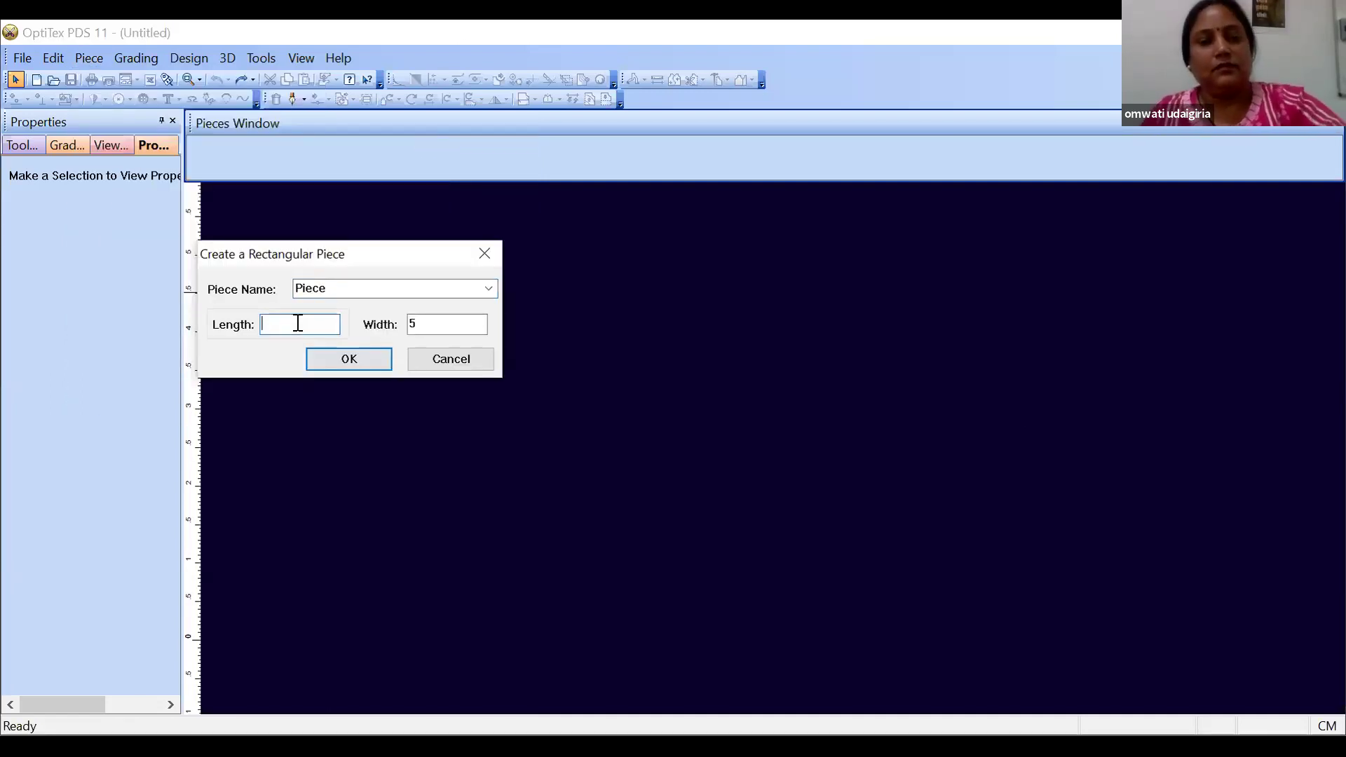
type("10")
left_click(443, 323)
key("BackSpace")
type("1")
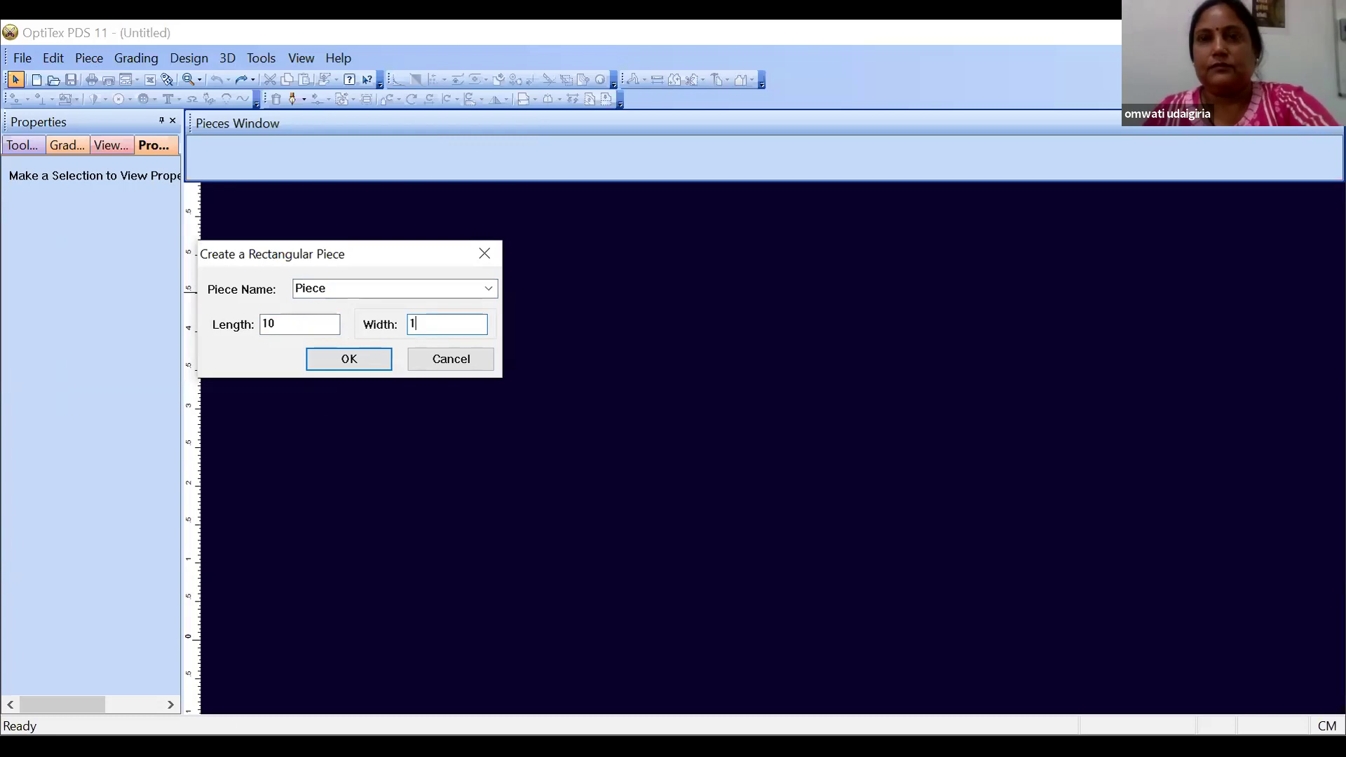
type("0")
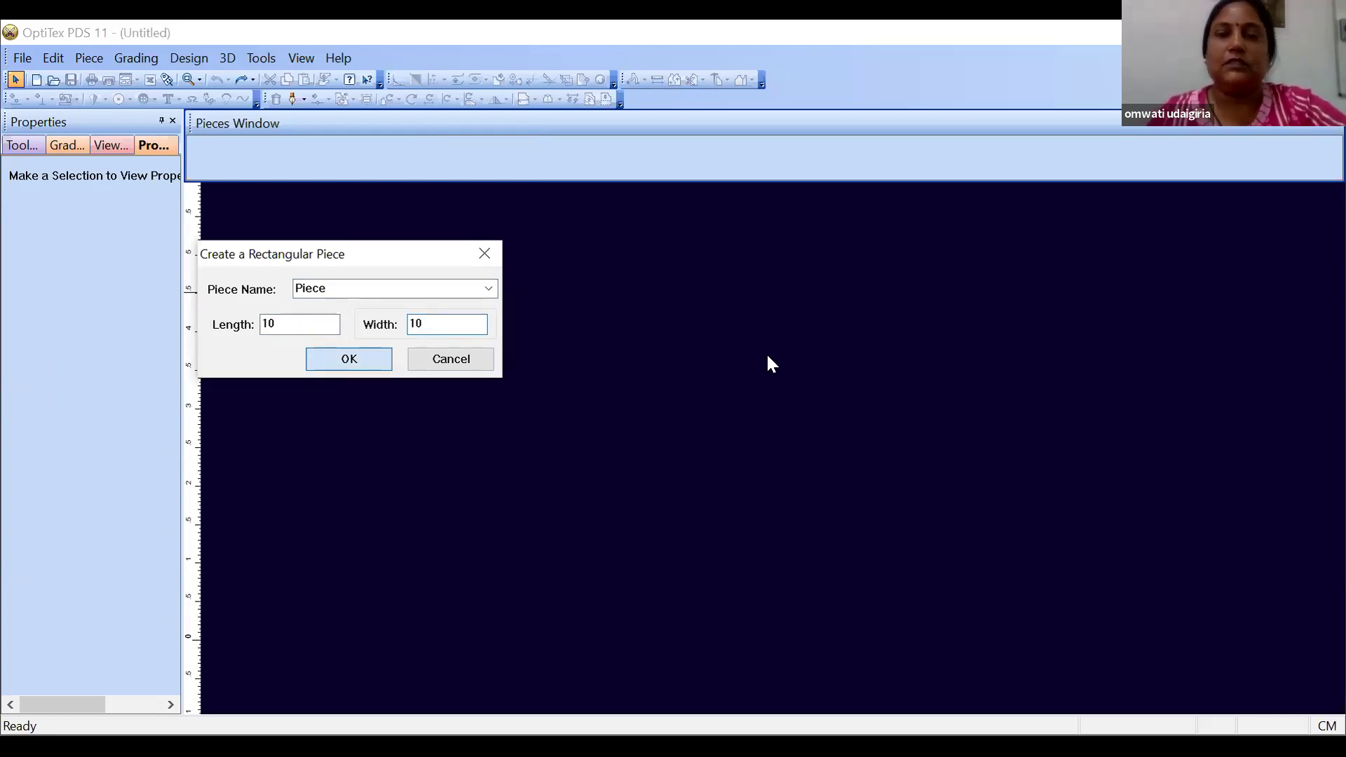
key("Return")
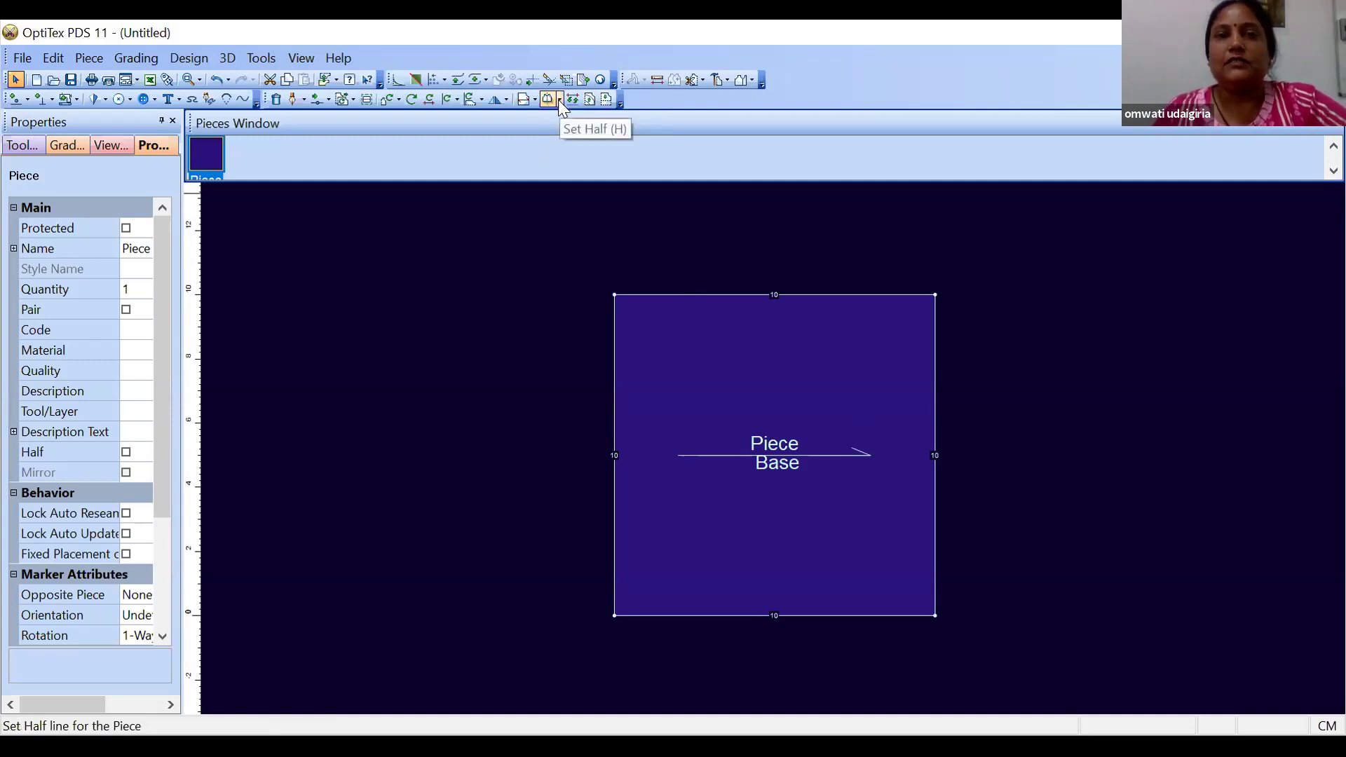
left_click_drag(684, 351, 483, 345)
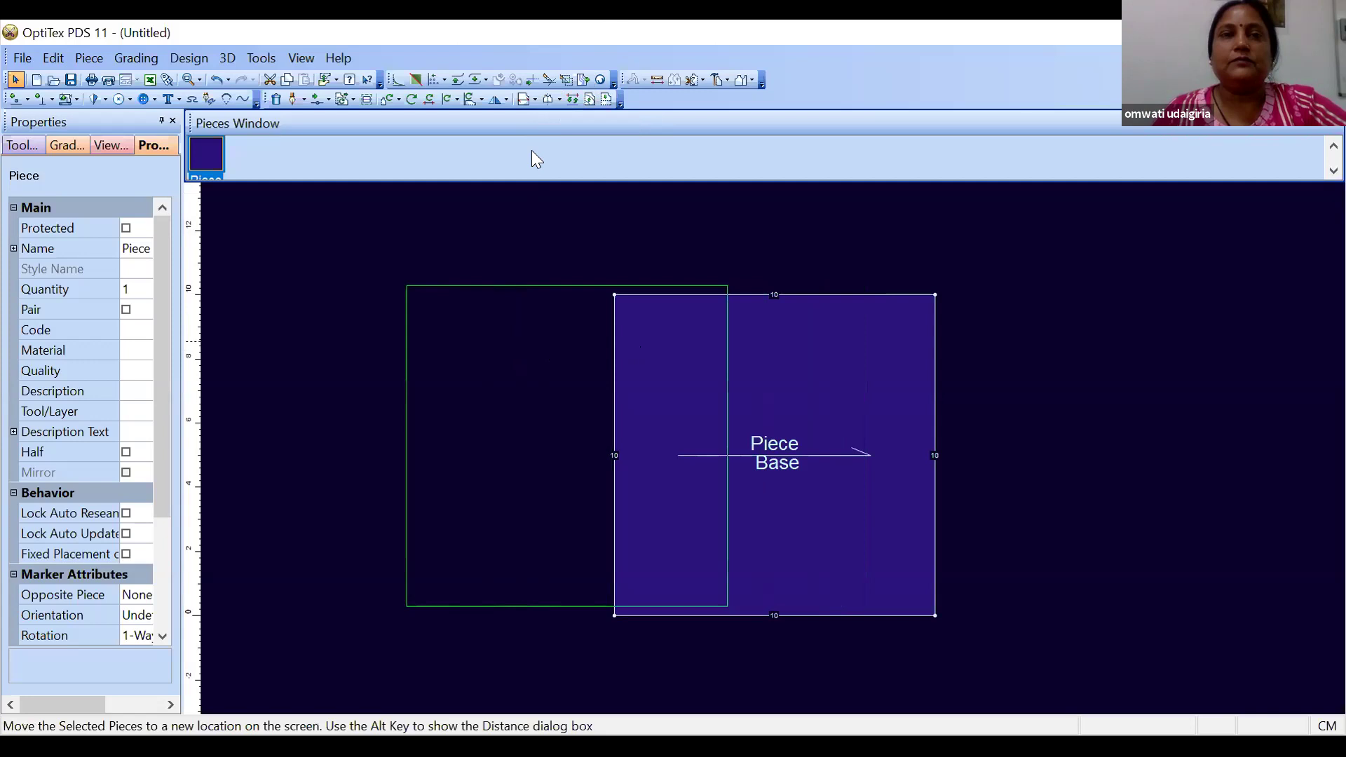
Set a half line on the plain square piece from the upper-right corner to the lower-right corner
left_click(557, 100)
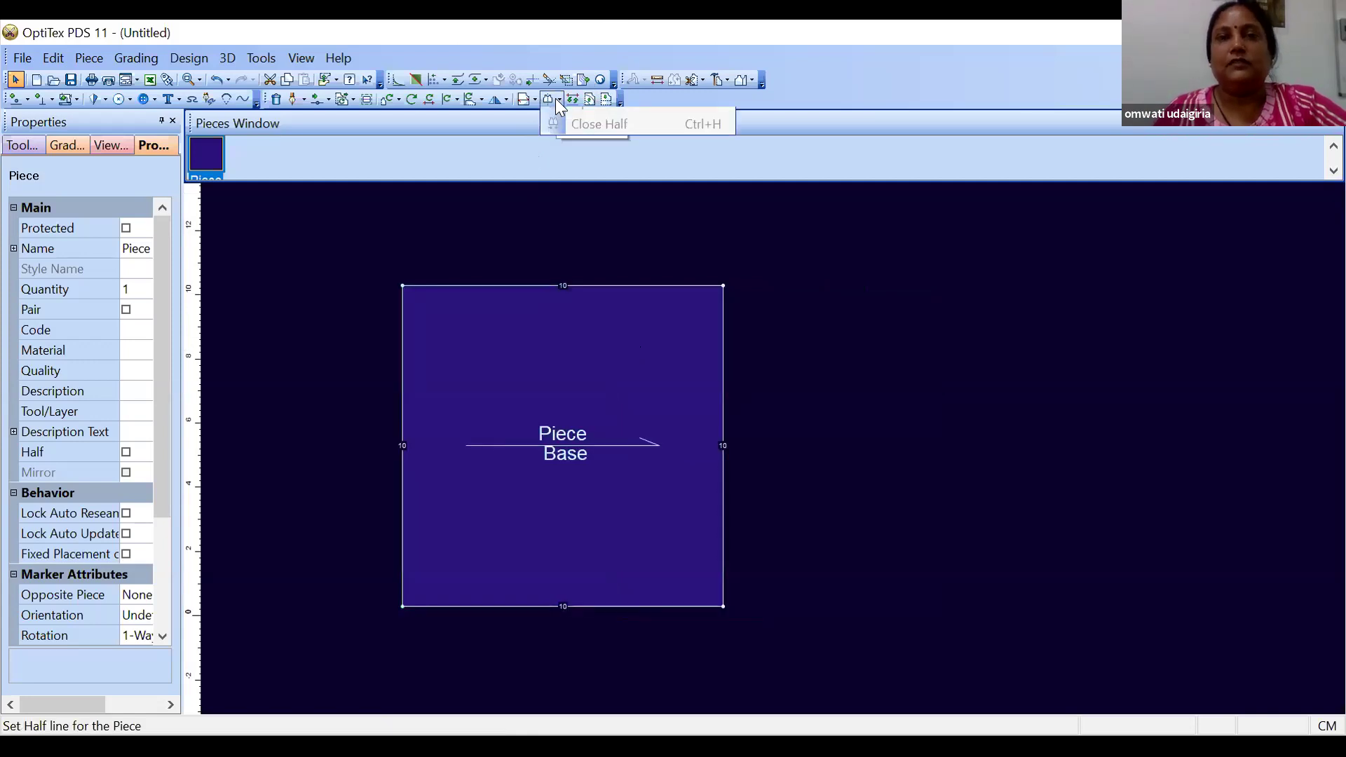
left_click(597, 123)
left_click(722, 285)
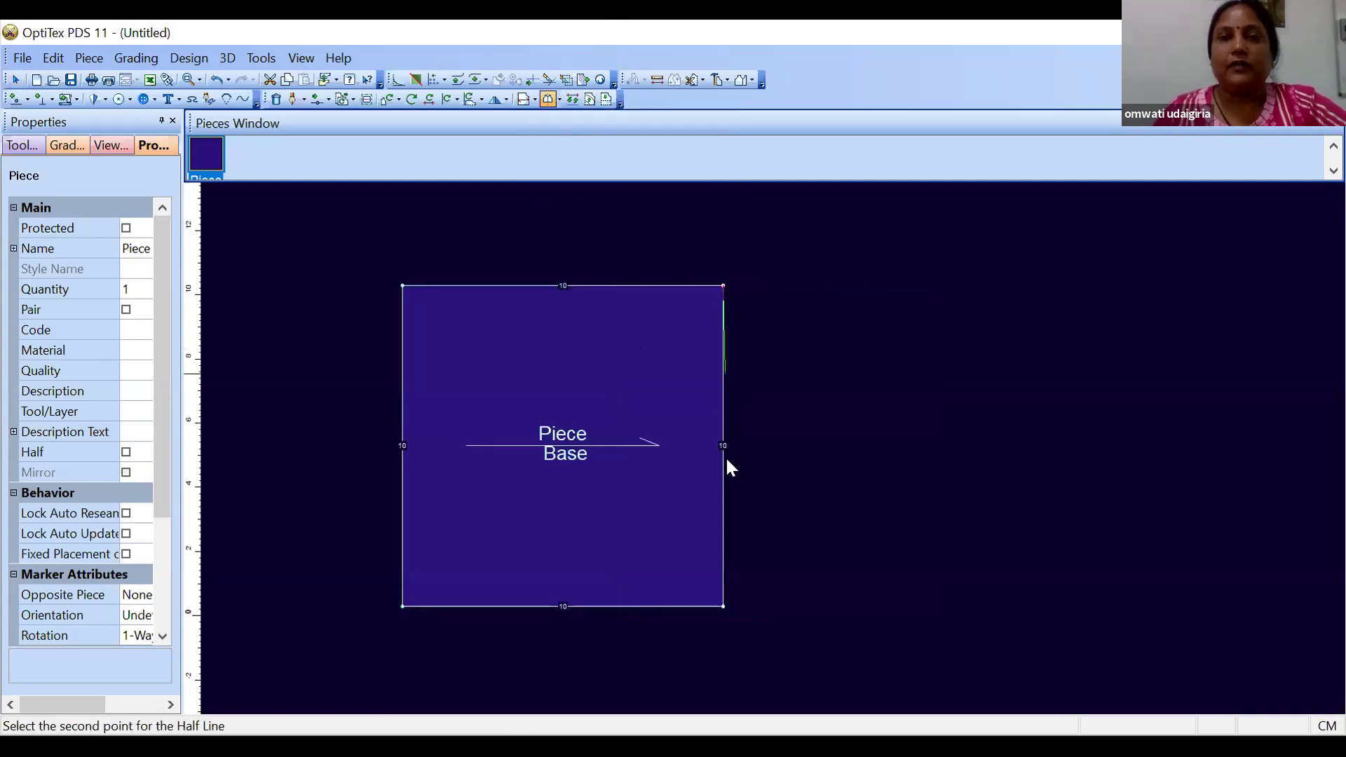
left_click(722, 603)
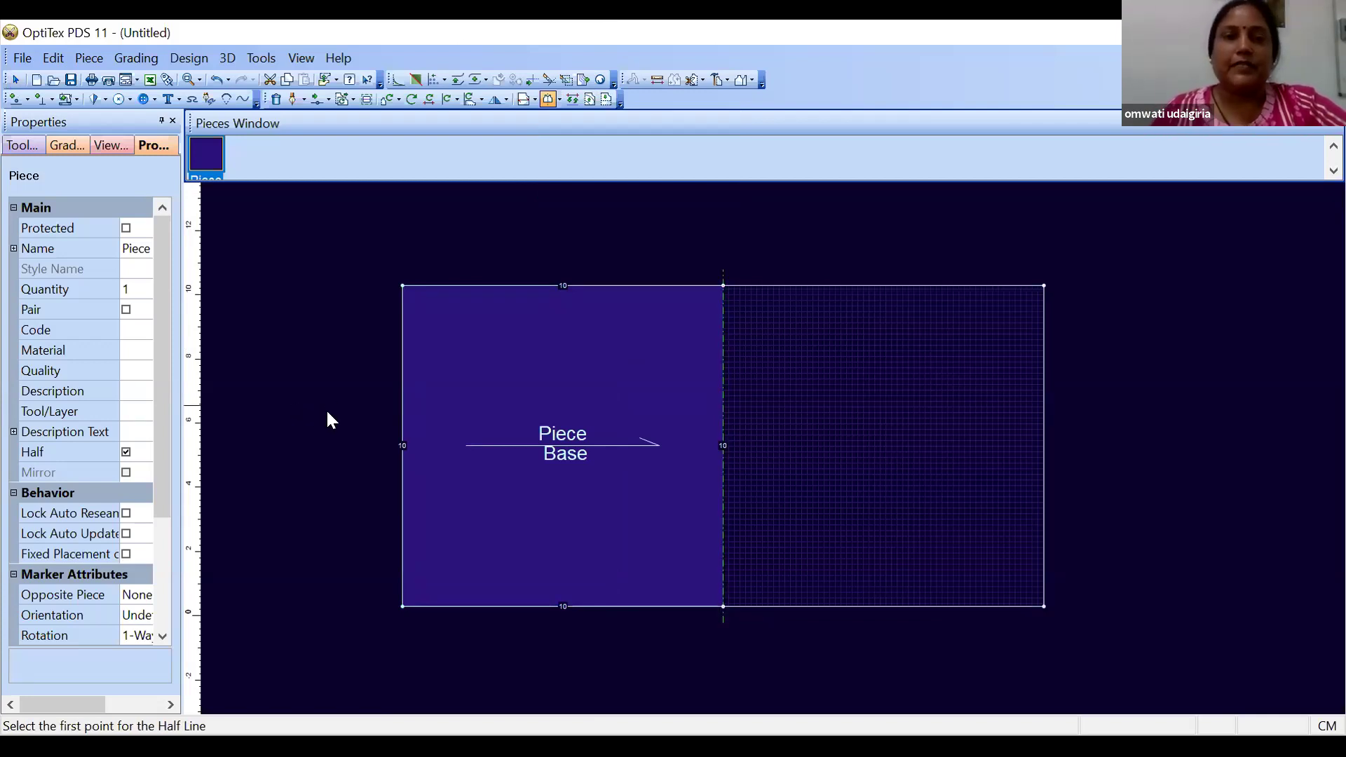
right_click(325, 410)
left_click(328, 418)
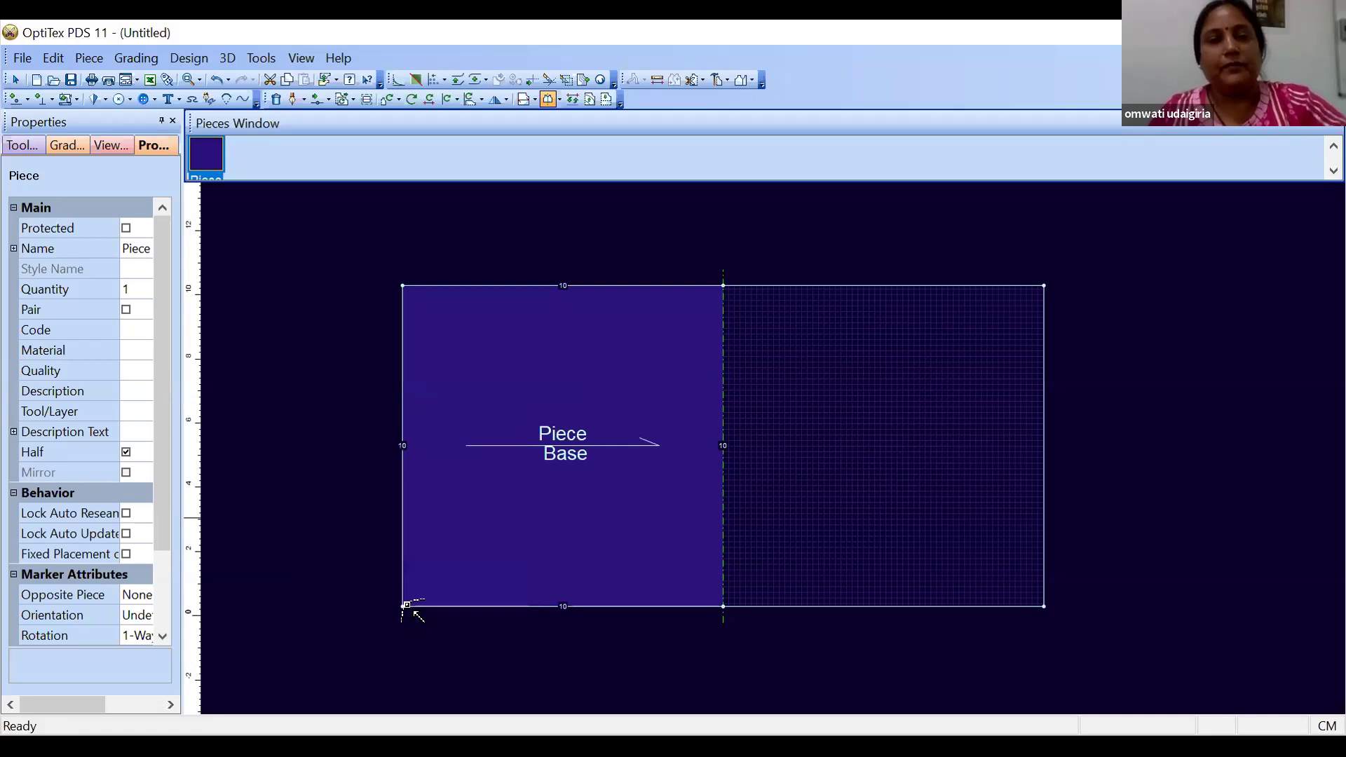
Pull a new point on the piece's bottom edge, close to the lower-left corner, slightly up and inward with Move Point
key("m")
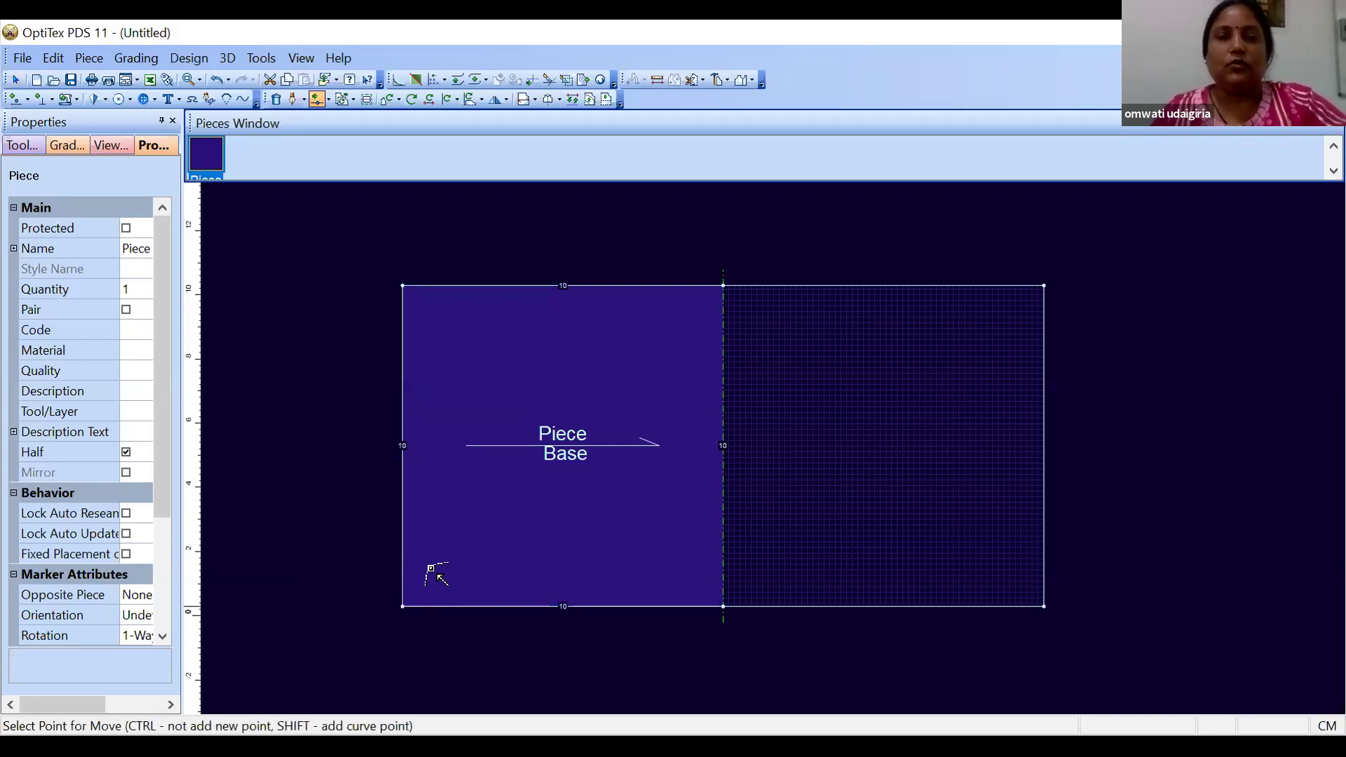
left_click(409, 606)
left_click(607, 511)
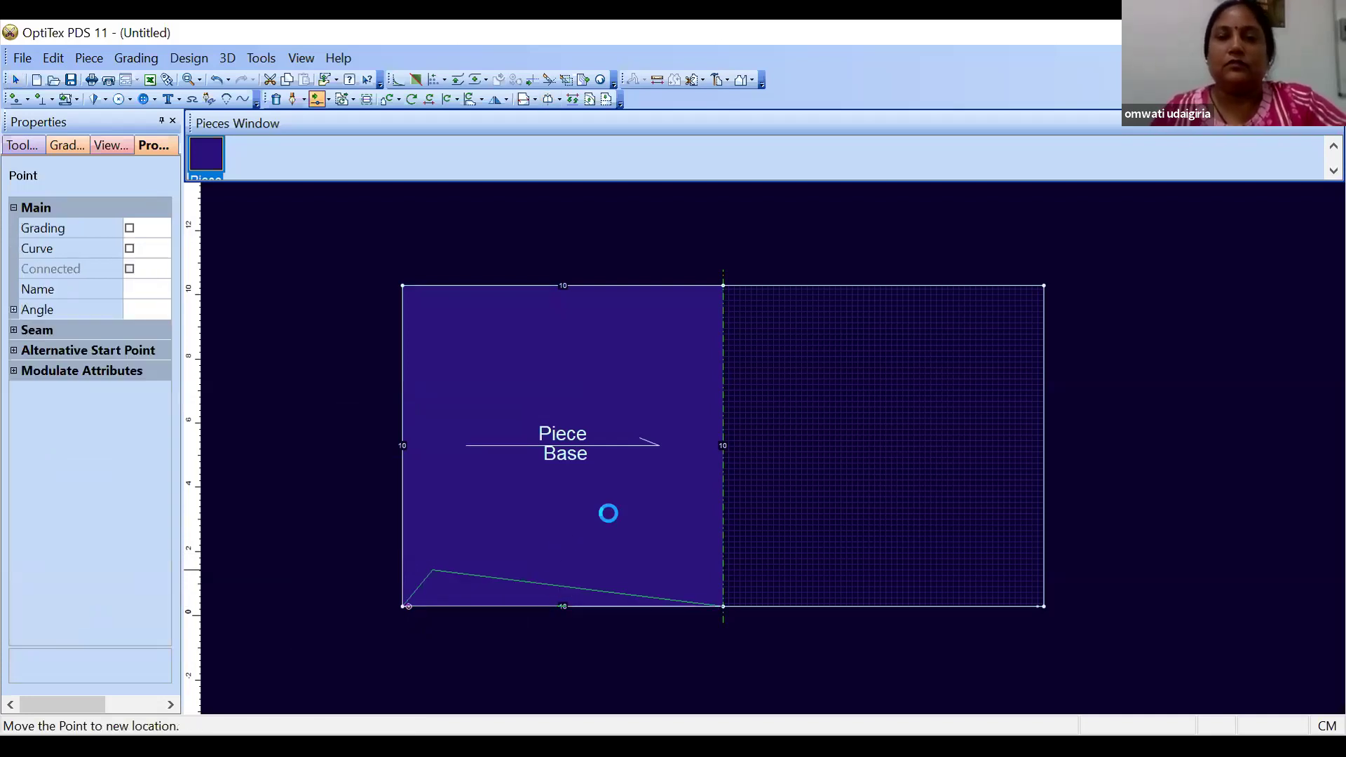
left_click(628, 513)
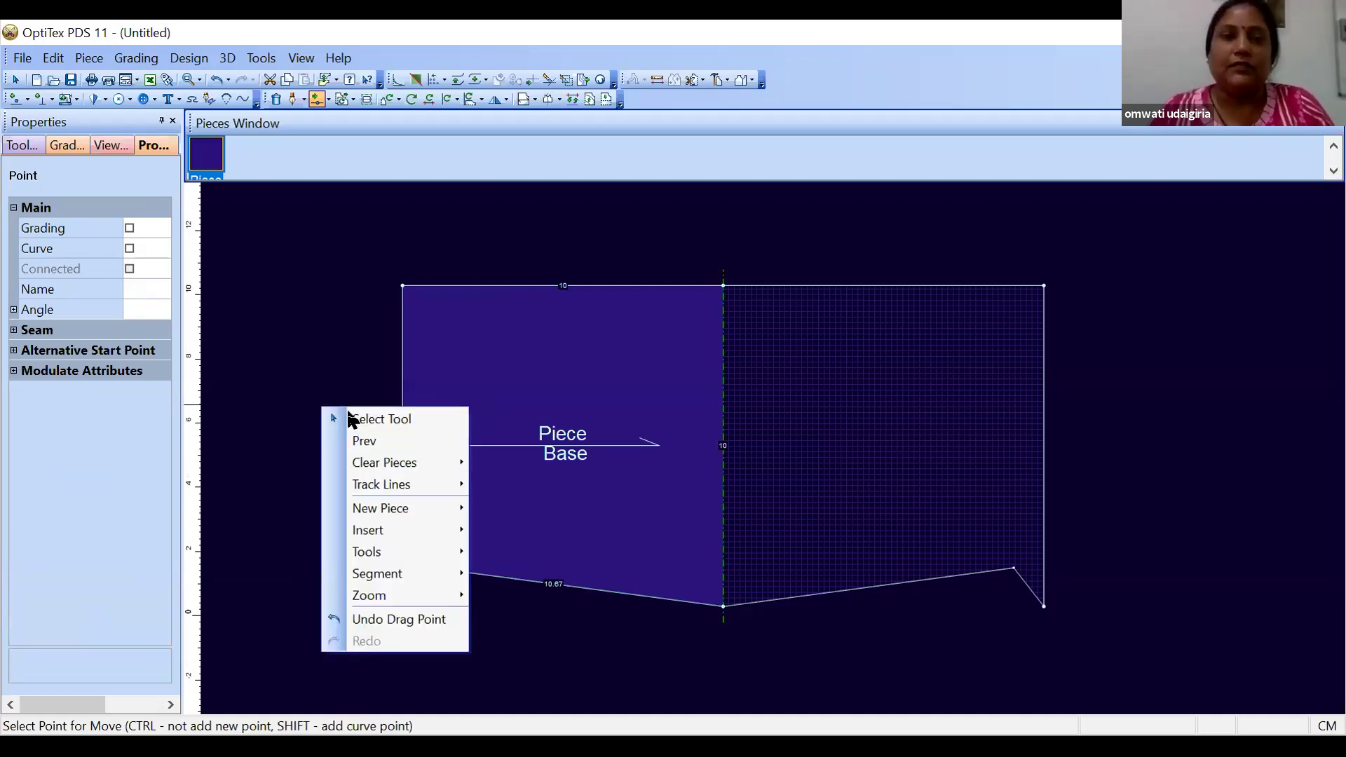
Return to the Select tool and undo both the point move and the half line
right_click(323, 409)
left_click(352, 419)
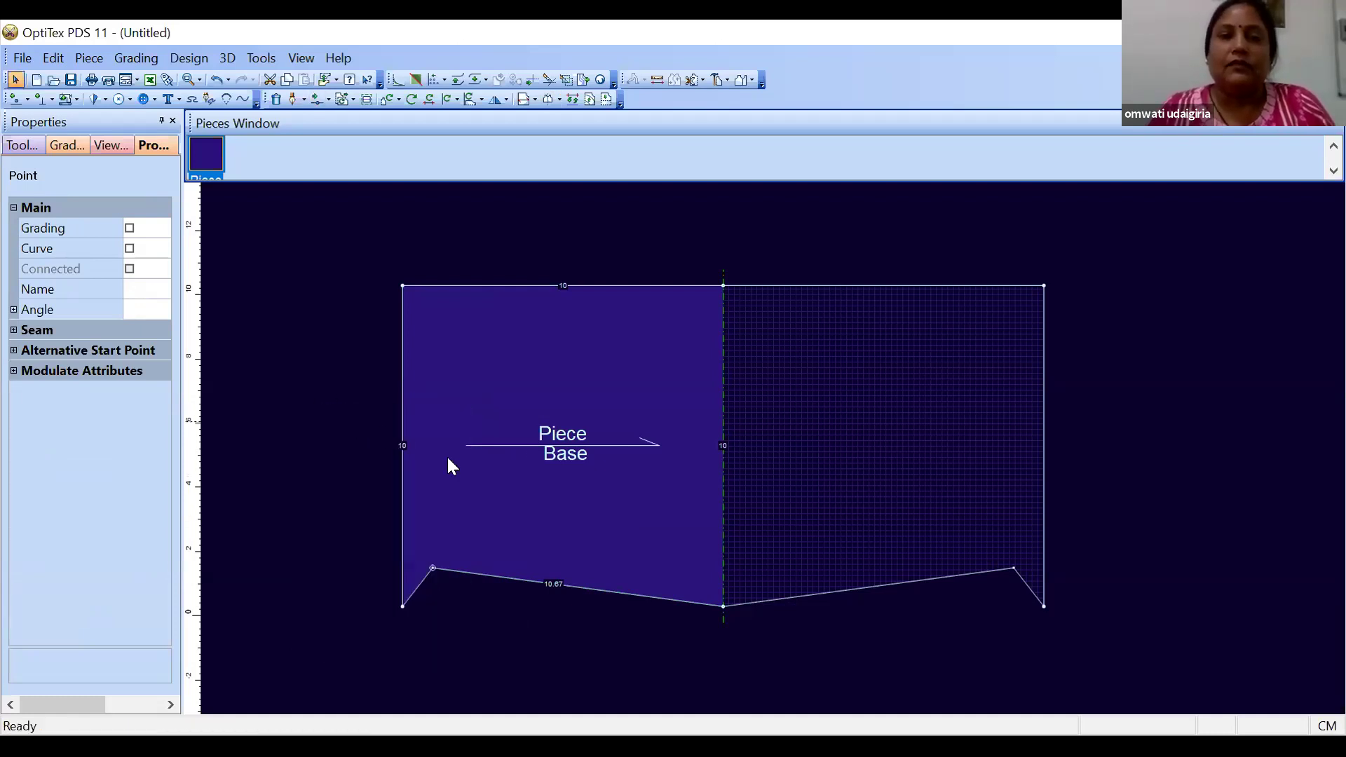
key("ctrl+z")
key("ctrl+z")
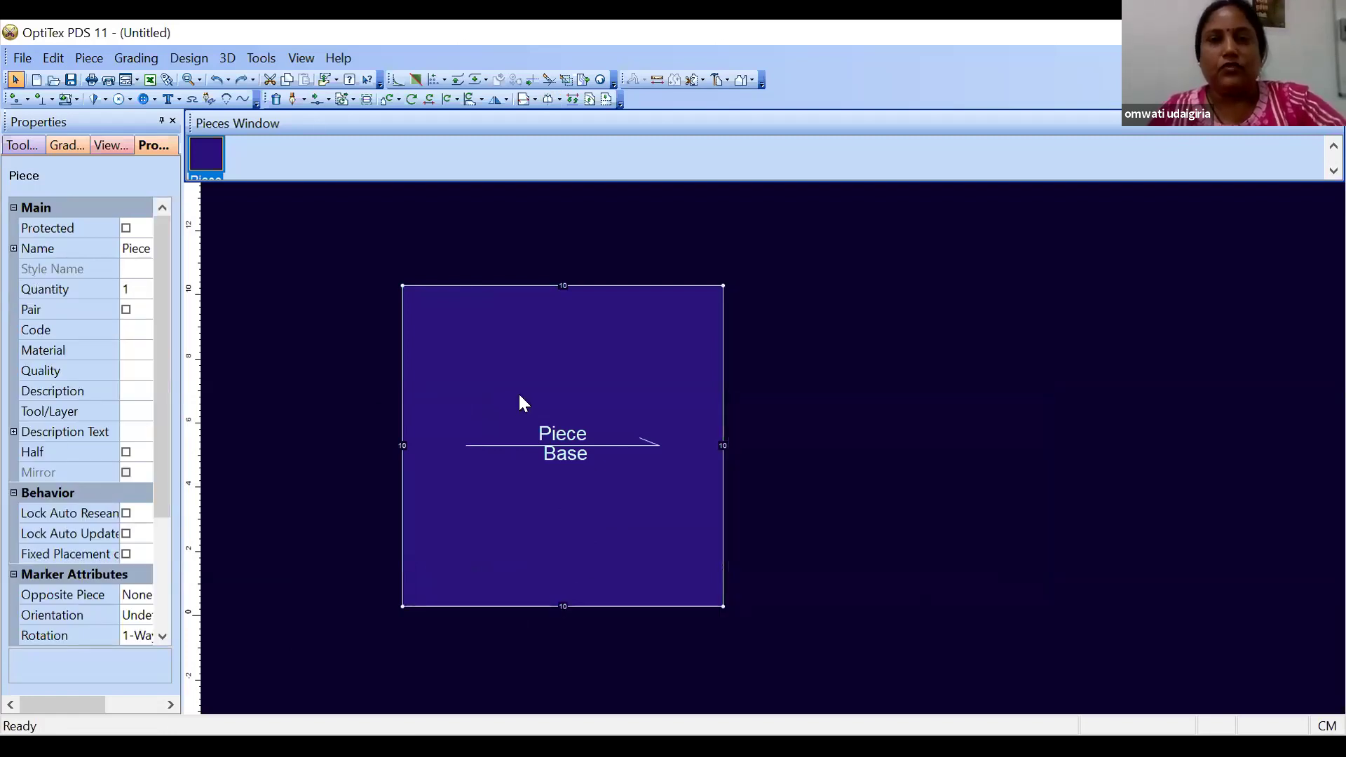
Draft a closed four-point internal contour about 4.4 cm wide and 3.3 cm high around the middle of the piece
left_click(437, 79)
left_click(296, 100)
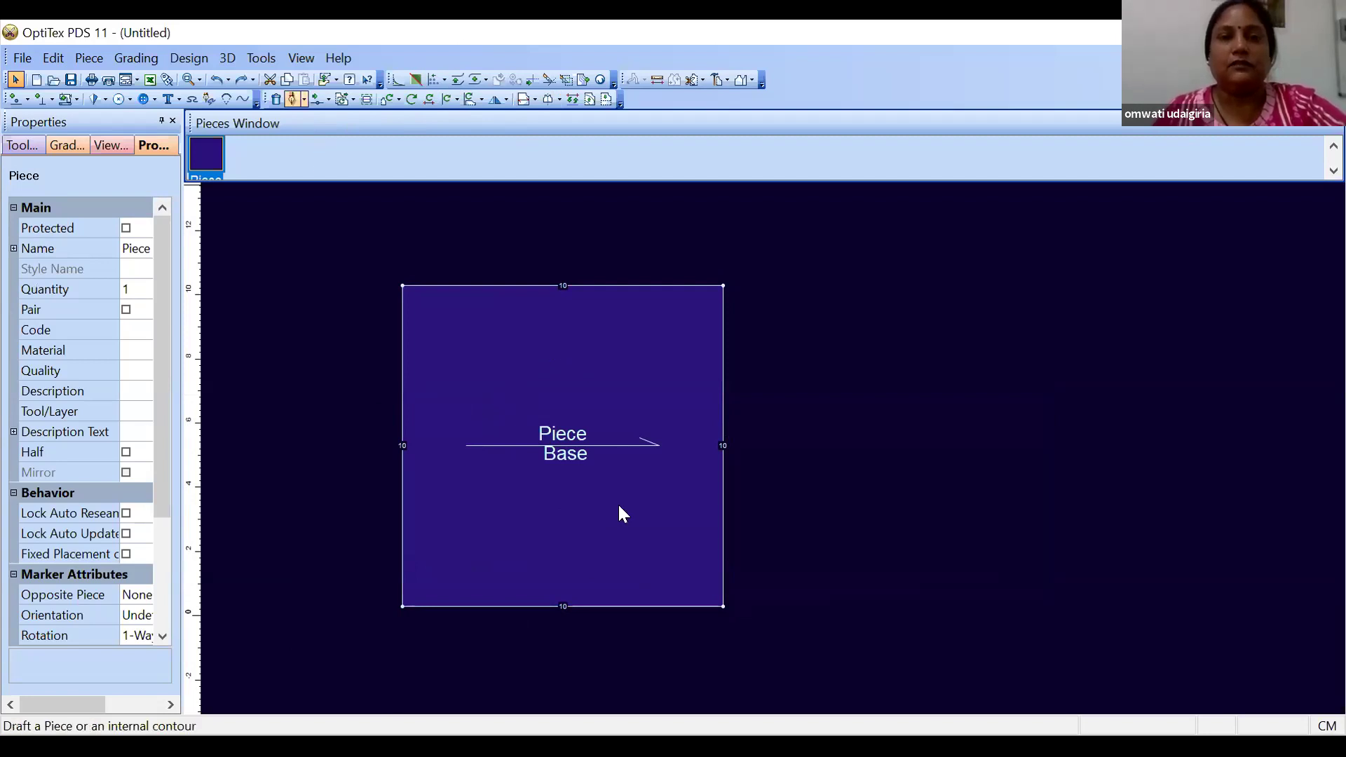
left_click(501, 374)
key("Return")
left_click(650, 373)
key("Return")
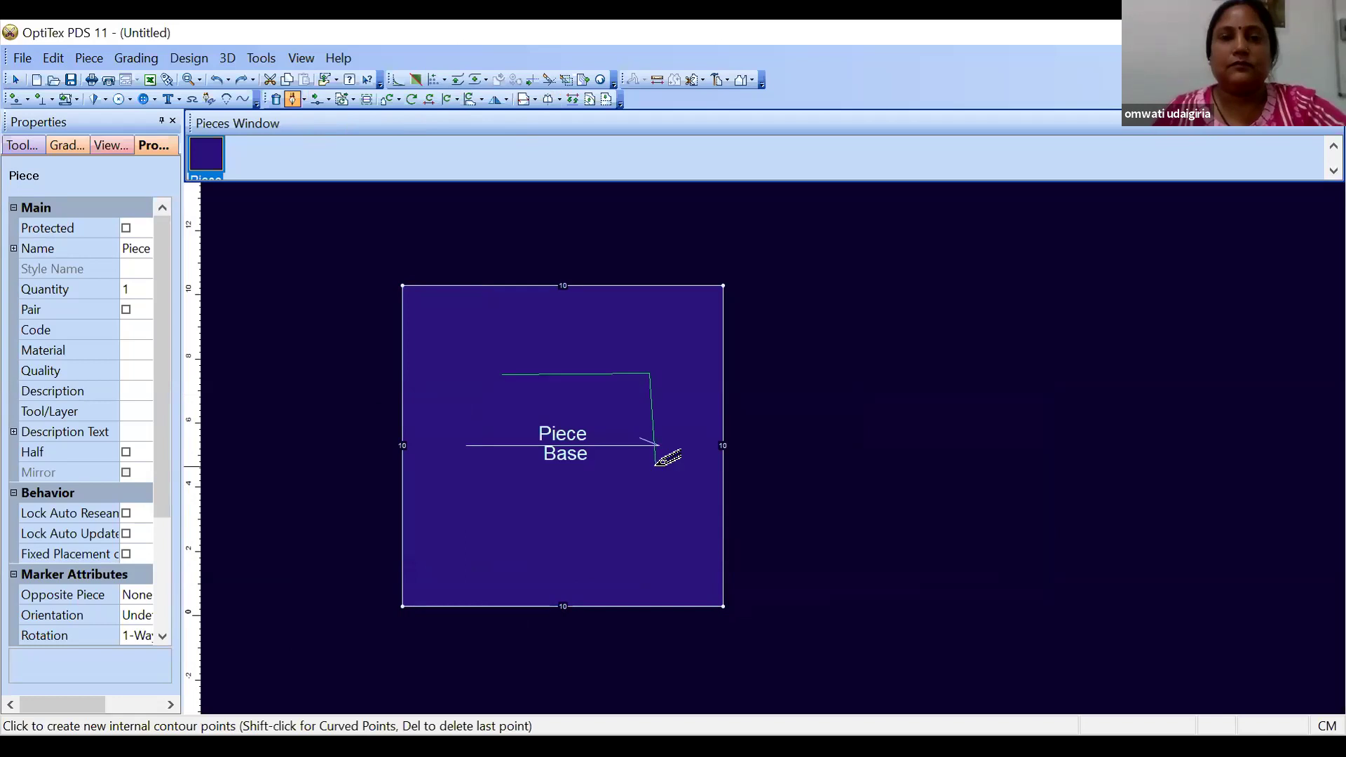
left_click(656, 463)
left_click(609, 507)
left_click(513, 479)
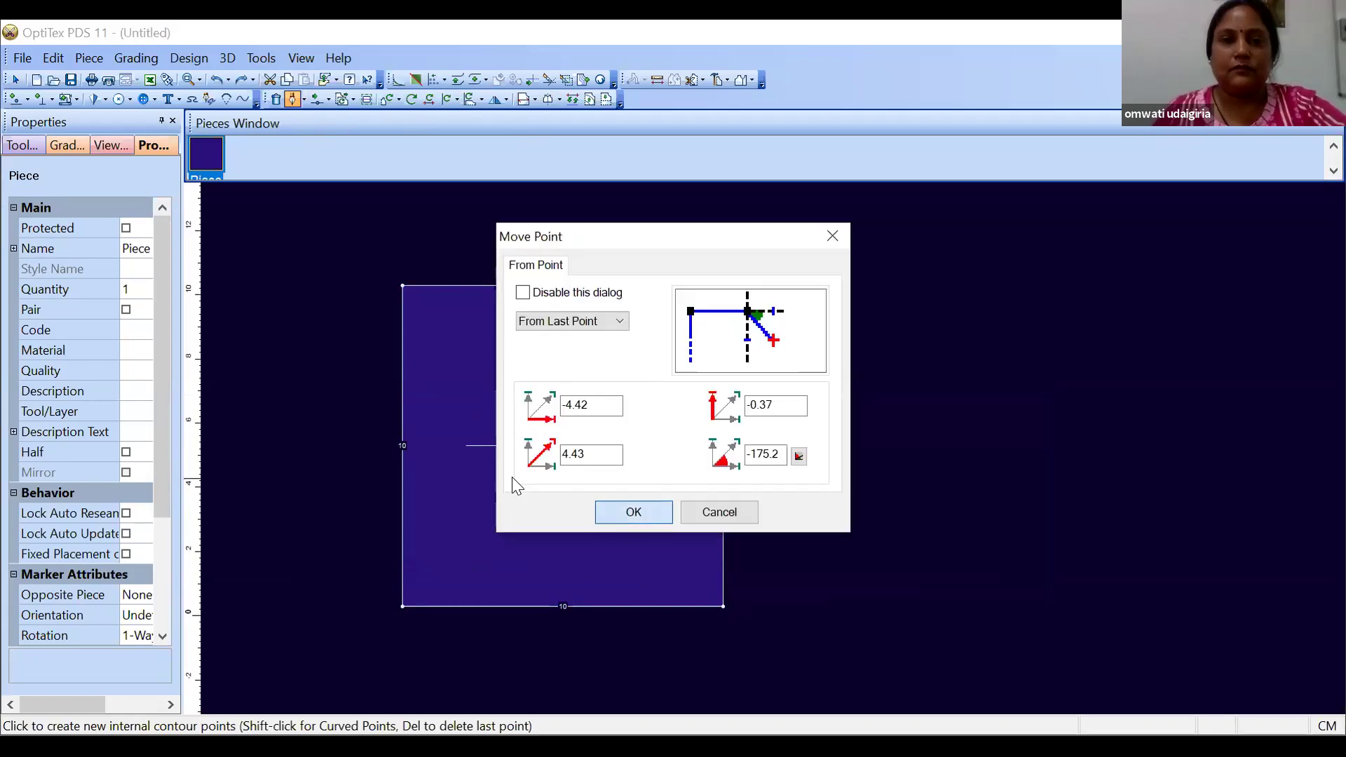
key("Return")
left_click(503, 372)
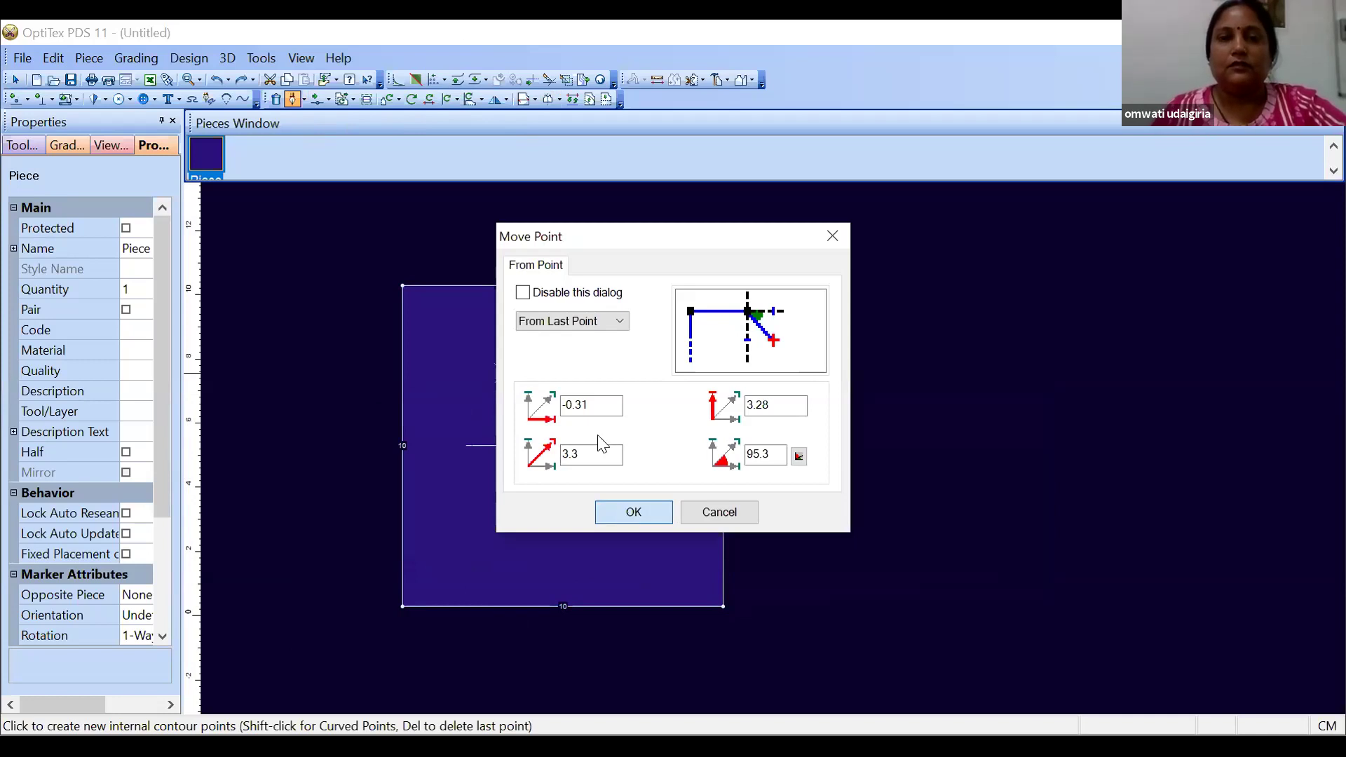
key("Return")
key("Return")
right_click(781, 361)
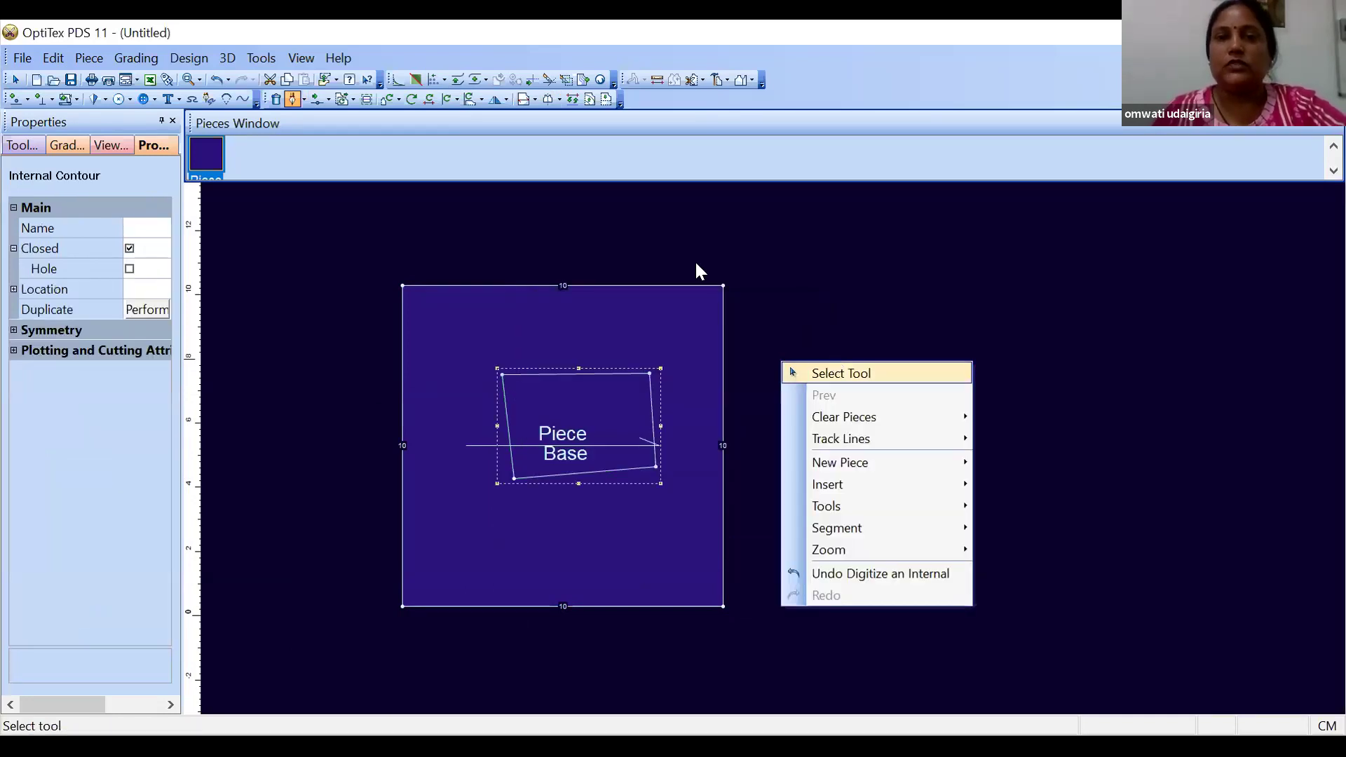
left_click(847, 373)
Set a half piece line along the right edge of the square so the internal contour is mirrored with the piece
left_click(559, 100)
left_click(597, 140)
key("Up")
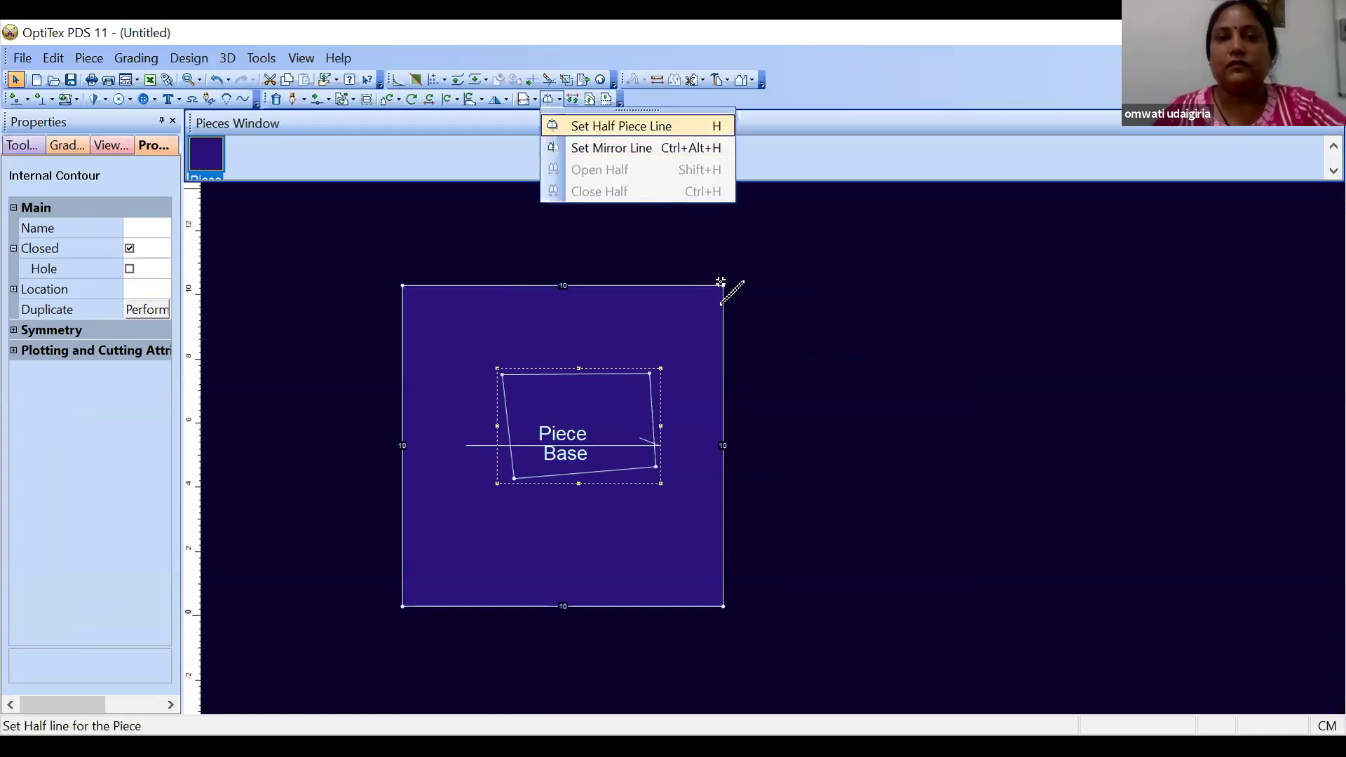
key("Return")
left_click(722, 289)
left_click(724, 606)
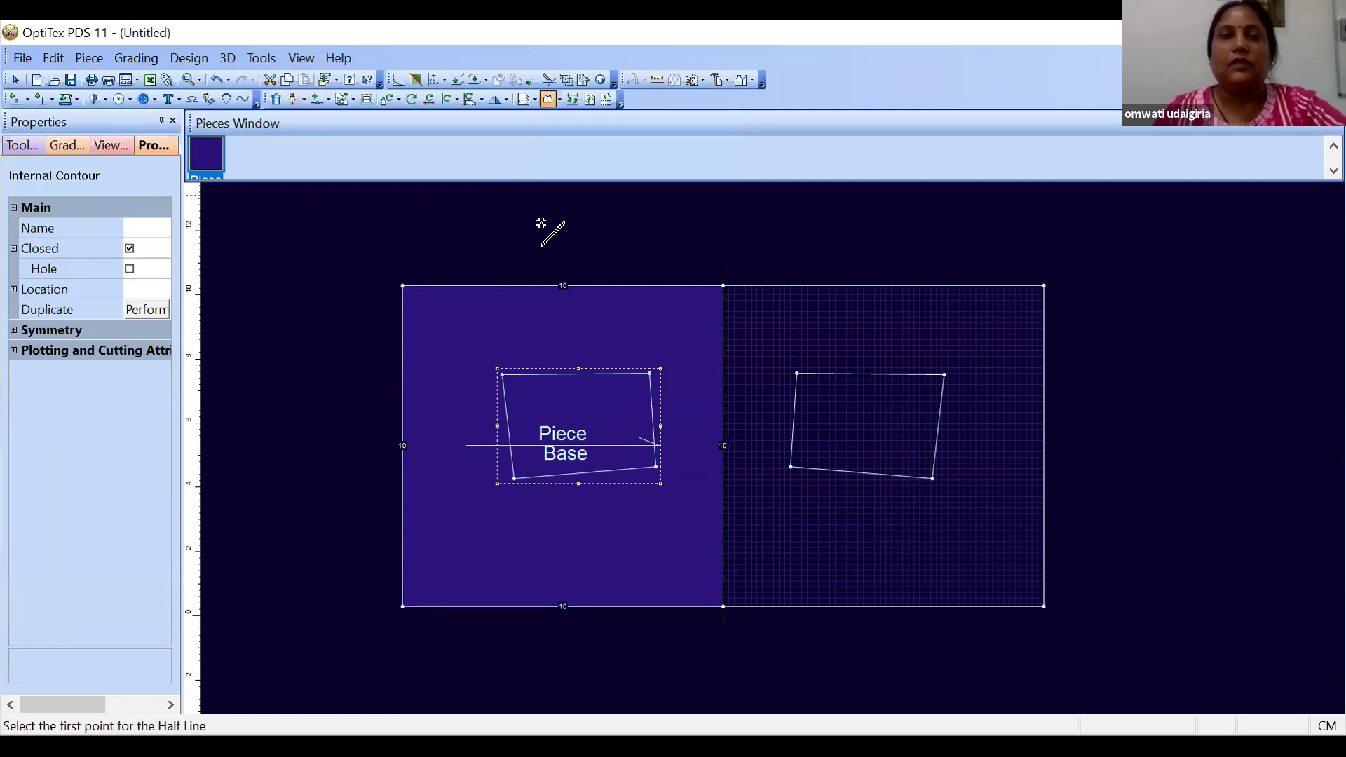
right_click(548, 245)
left_click(590, 253)
Move the piece's lower-left corner point inward by about 0.72 cm horizontally and 1.14 cm vertically
key("m")
left_click(403, 605)
left_click(424, 569)
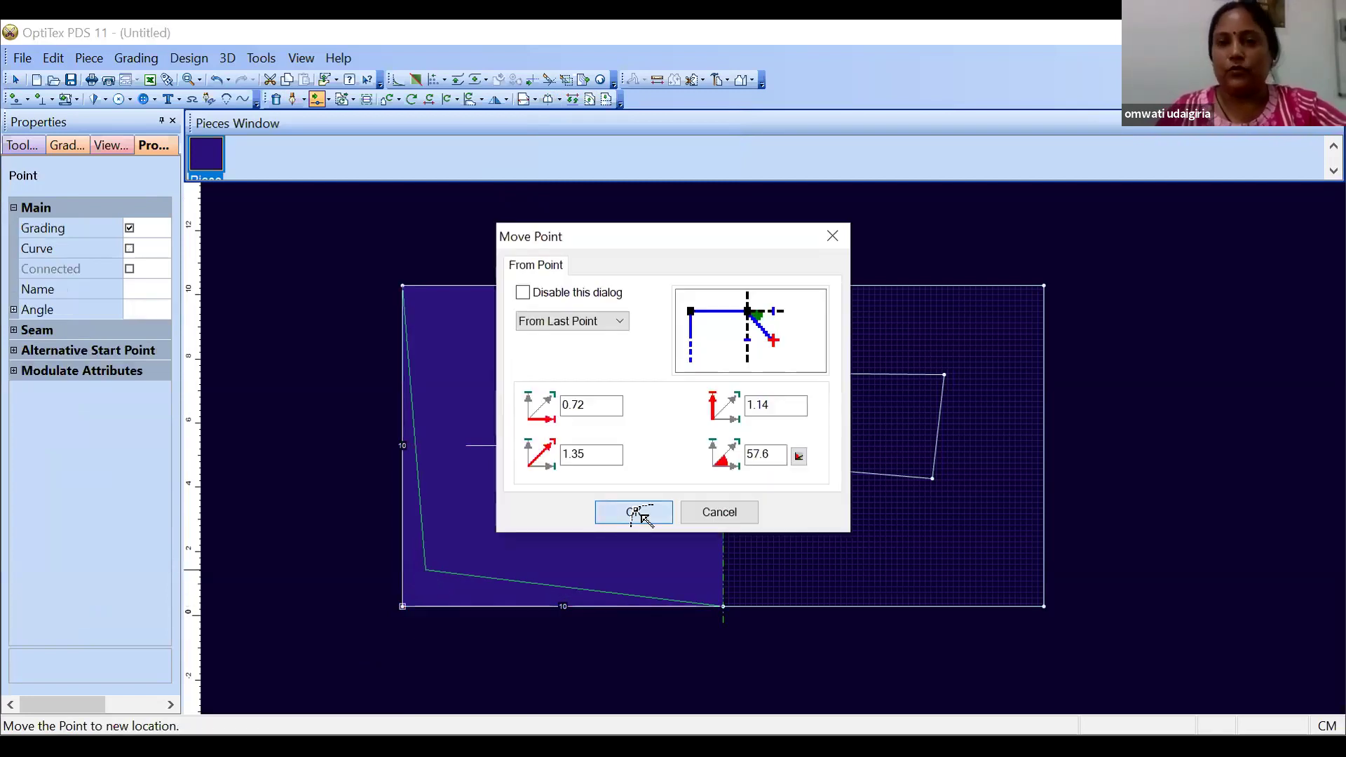
left_click(635, 511)
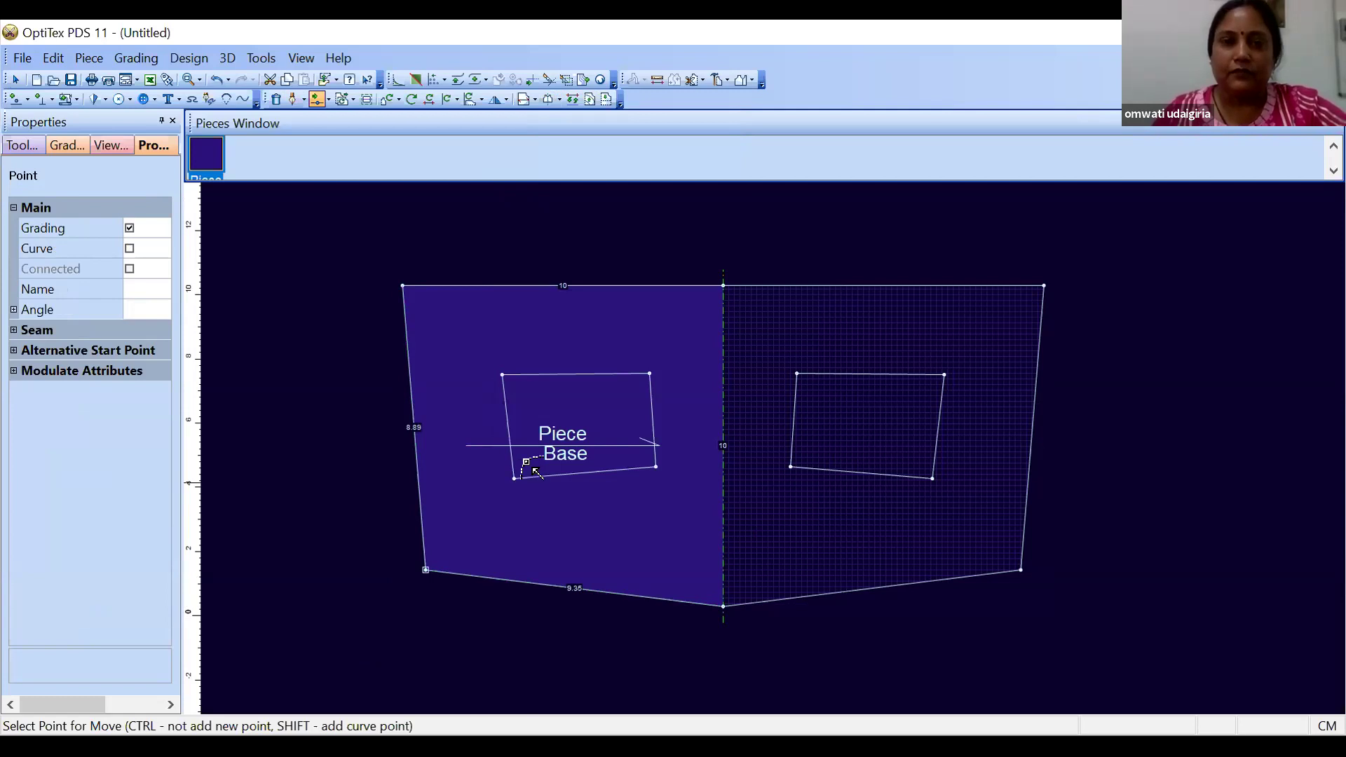
Move the internal contour's lower-left point up onto the baseline, with zero offset from the snap point
left_click(517, 473)
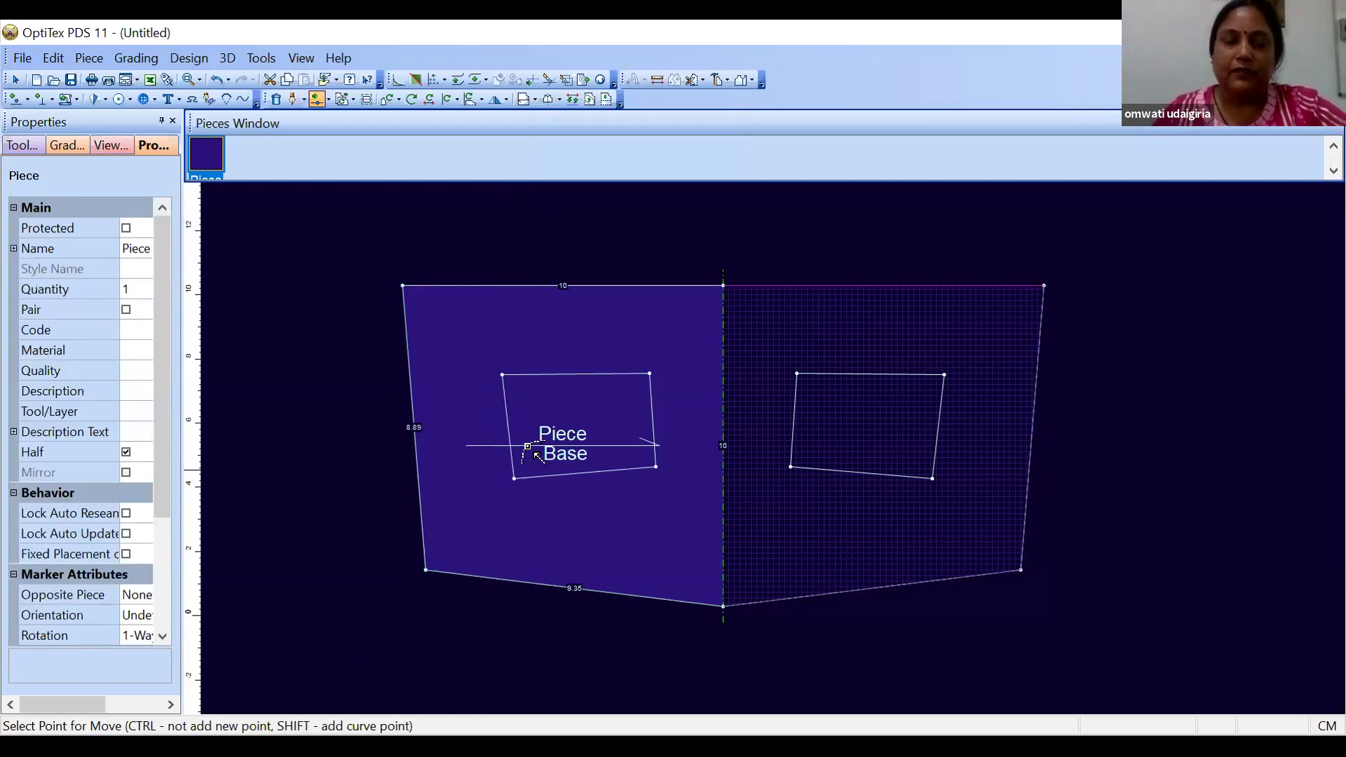
left_click(527, 449)
key("Return")
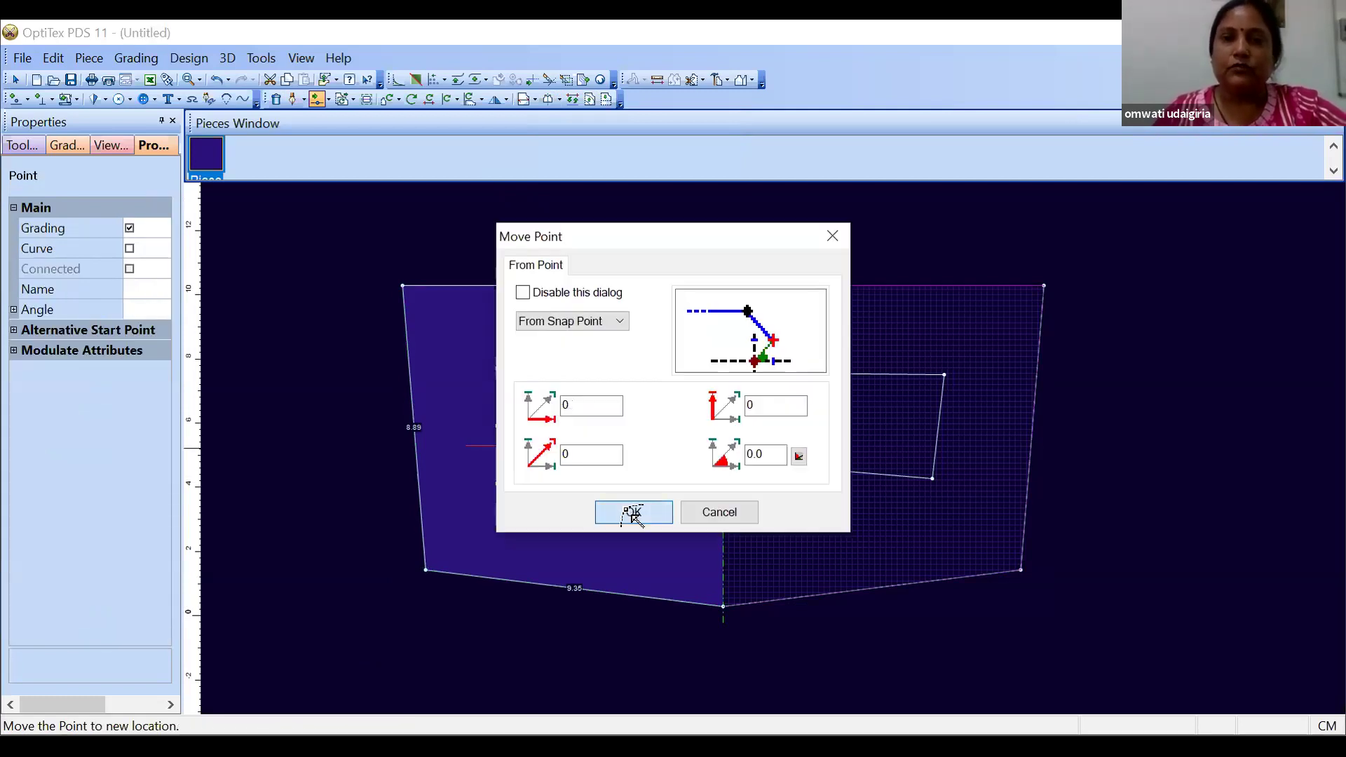
left_click(631, 514)
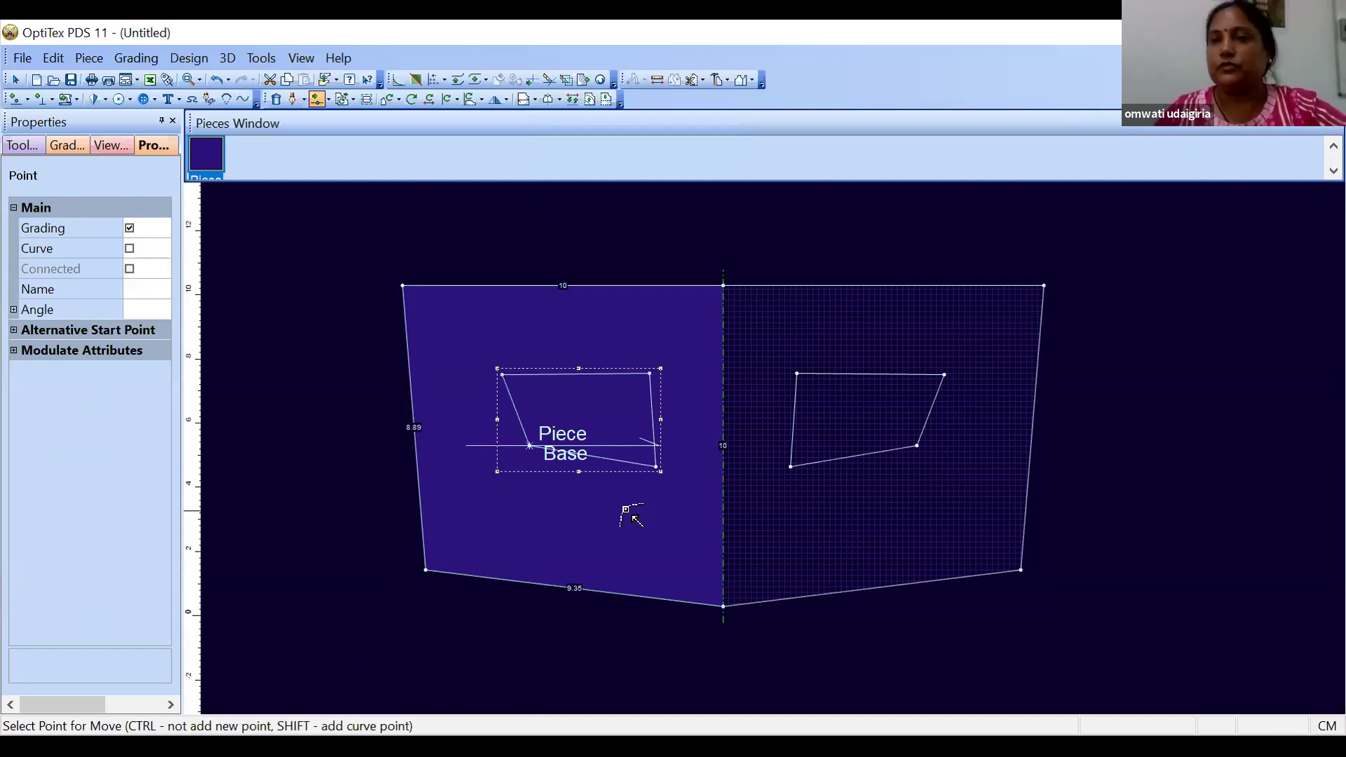
Leave the point-moving tool, open the half piece into a full piece and turn off its protection
right_click(348, 361)
key("Escape")
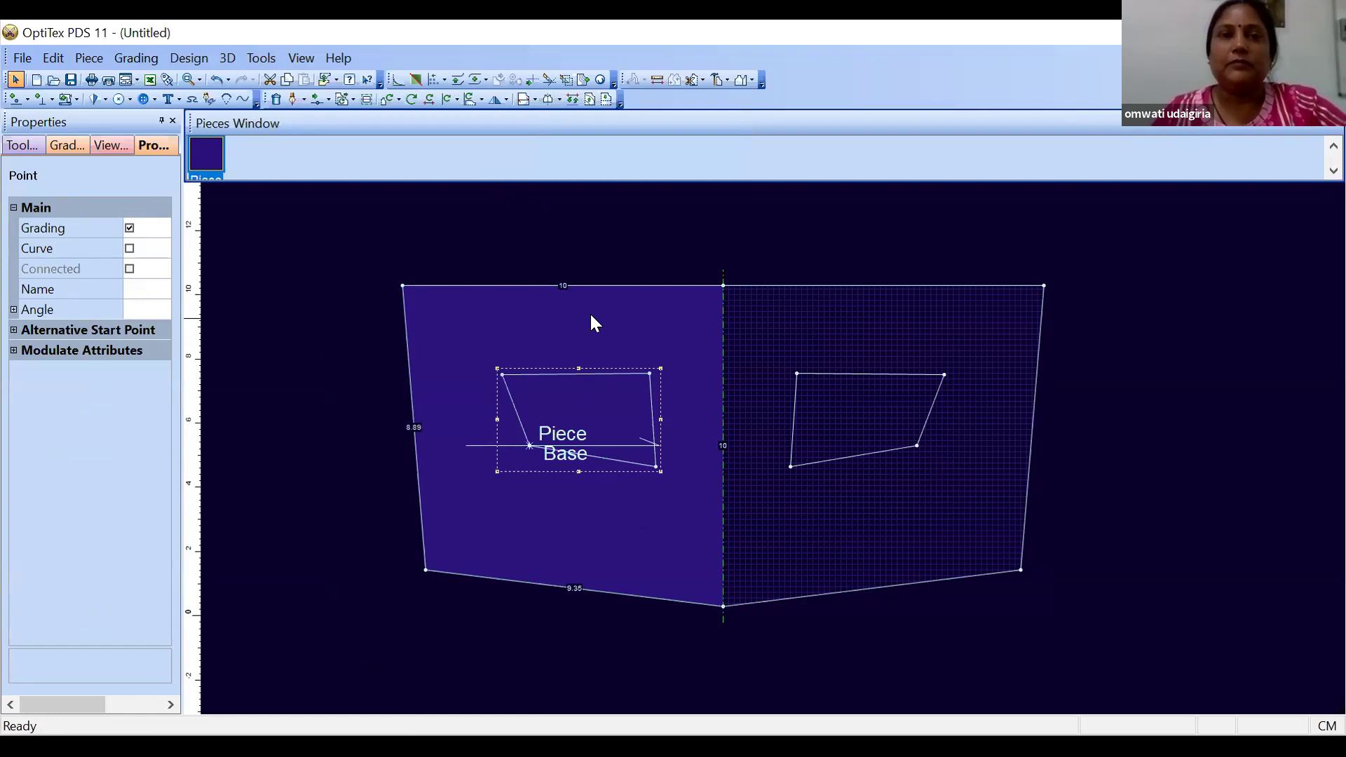
left_click(561, 99)
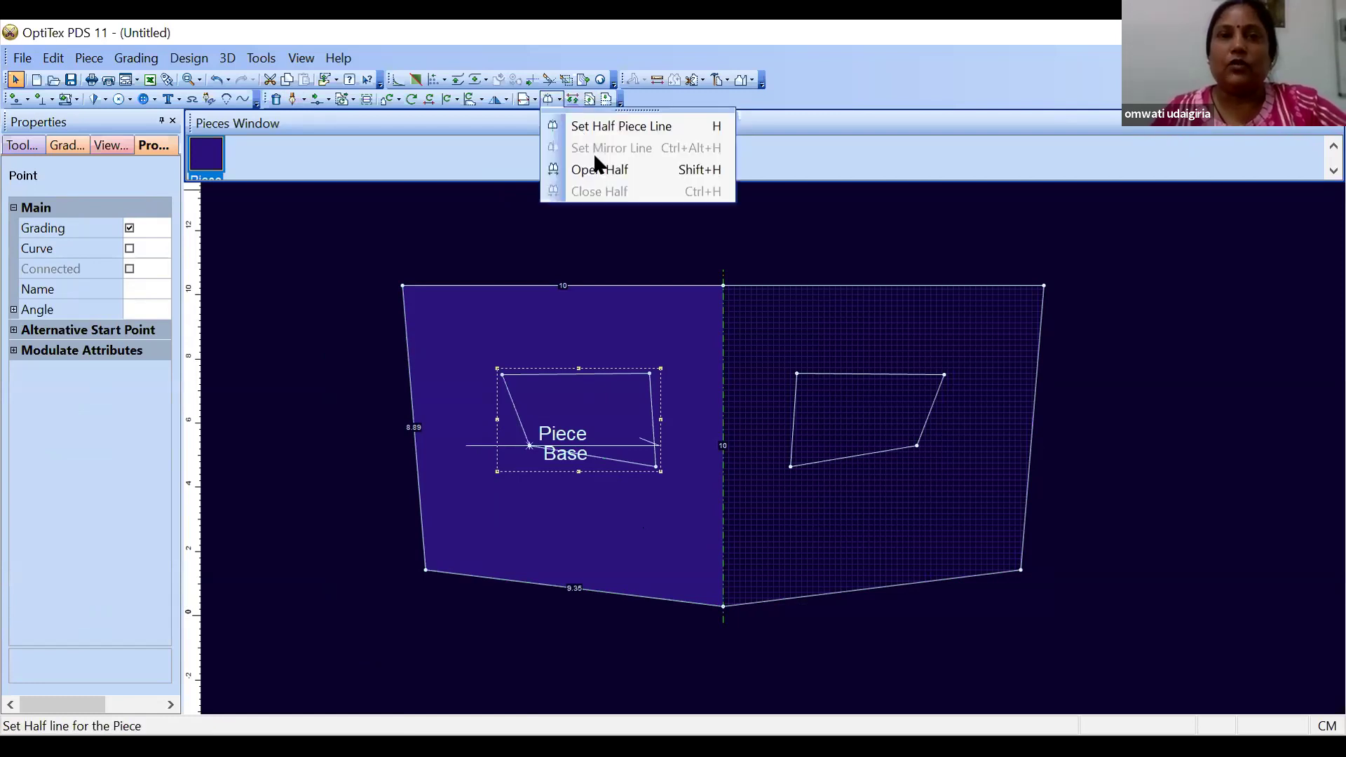
key("Return")
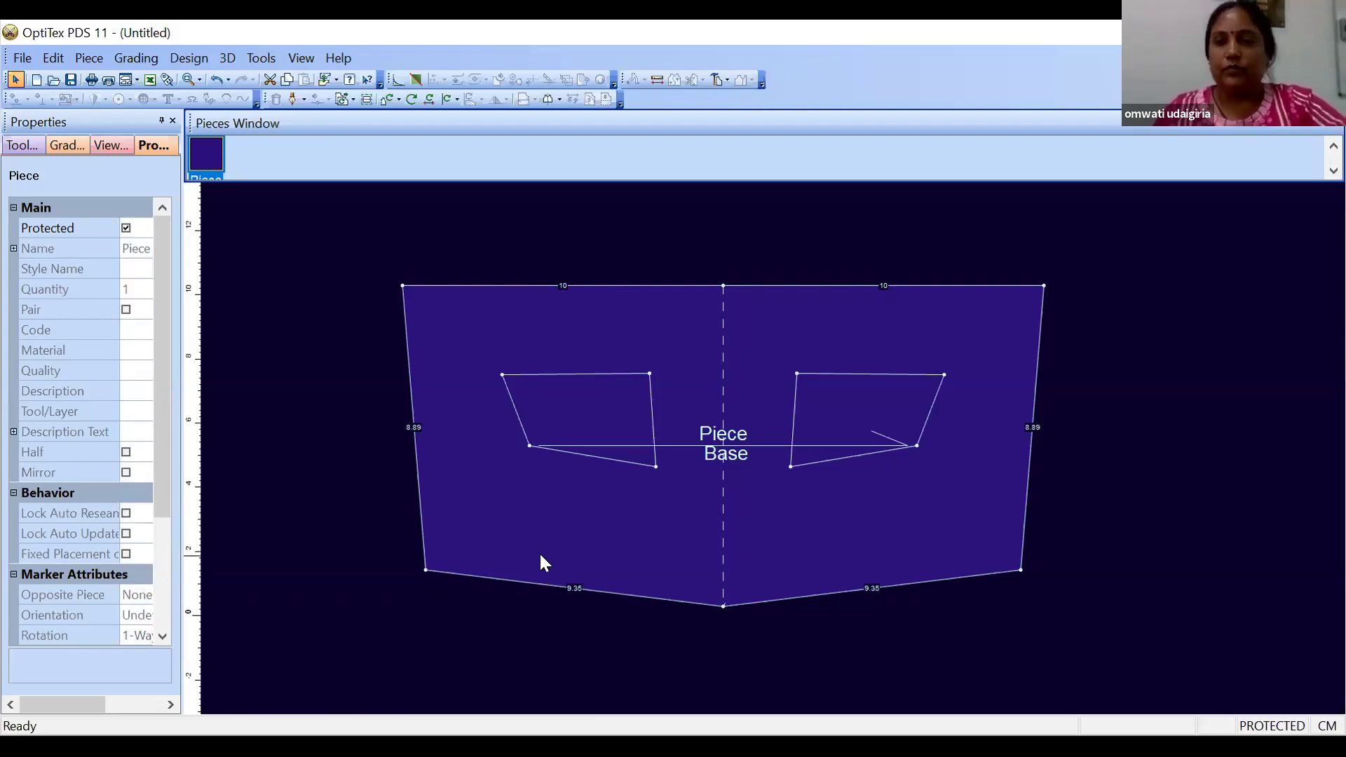
left_click(125, 229)
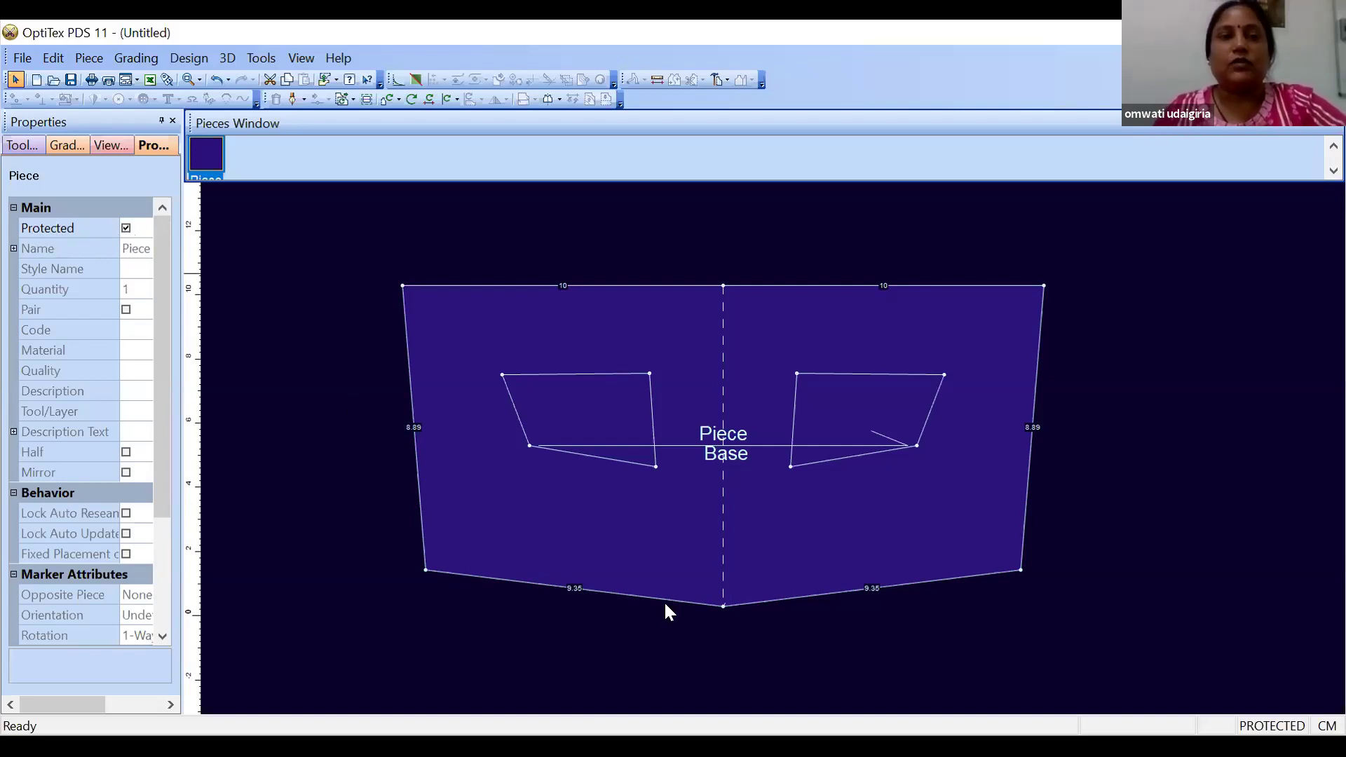
Move the opened piece's lower-left corner inward by 1.09 cm horizontally and 1.07 cm vertically
left_click(426, 569)
left_click(443, 546)
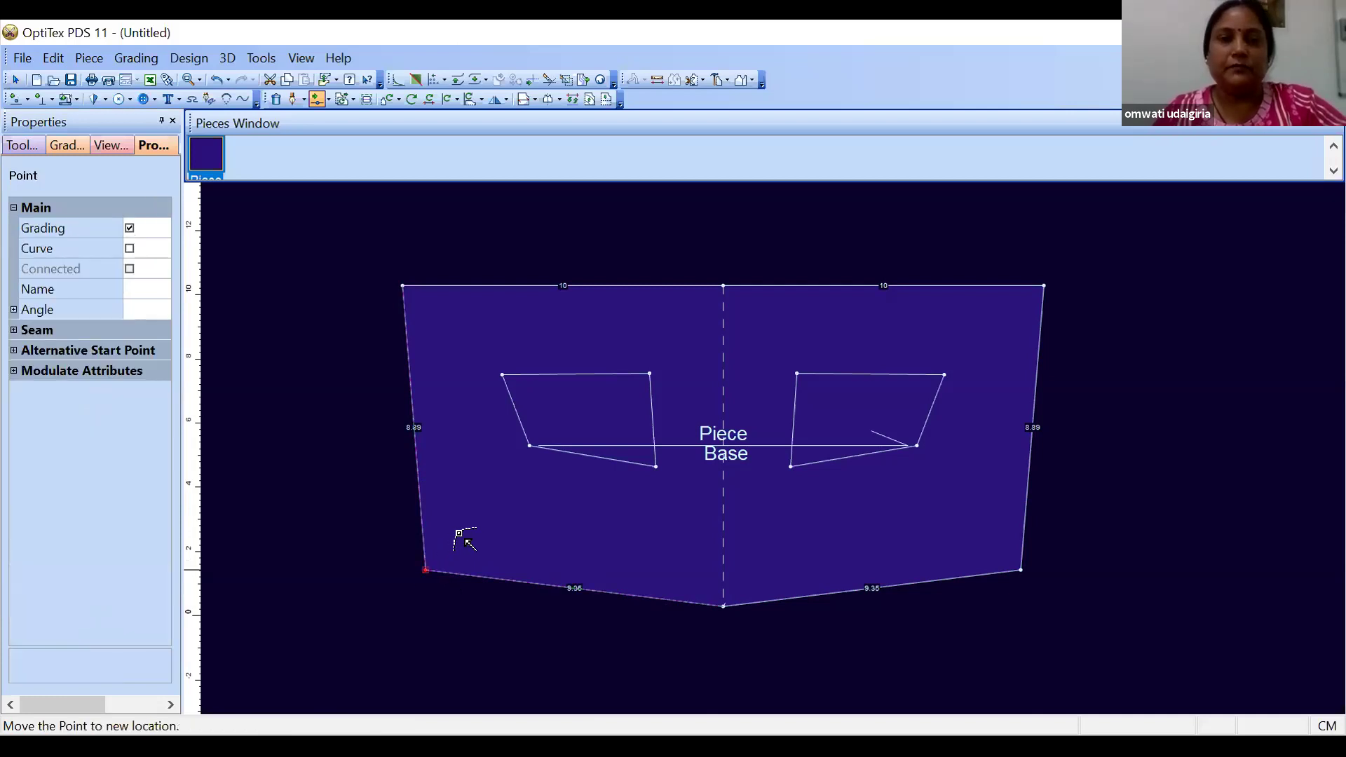
left_click(460, 534)
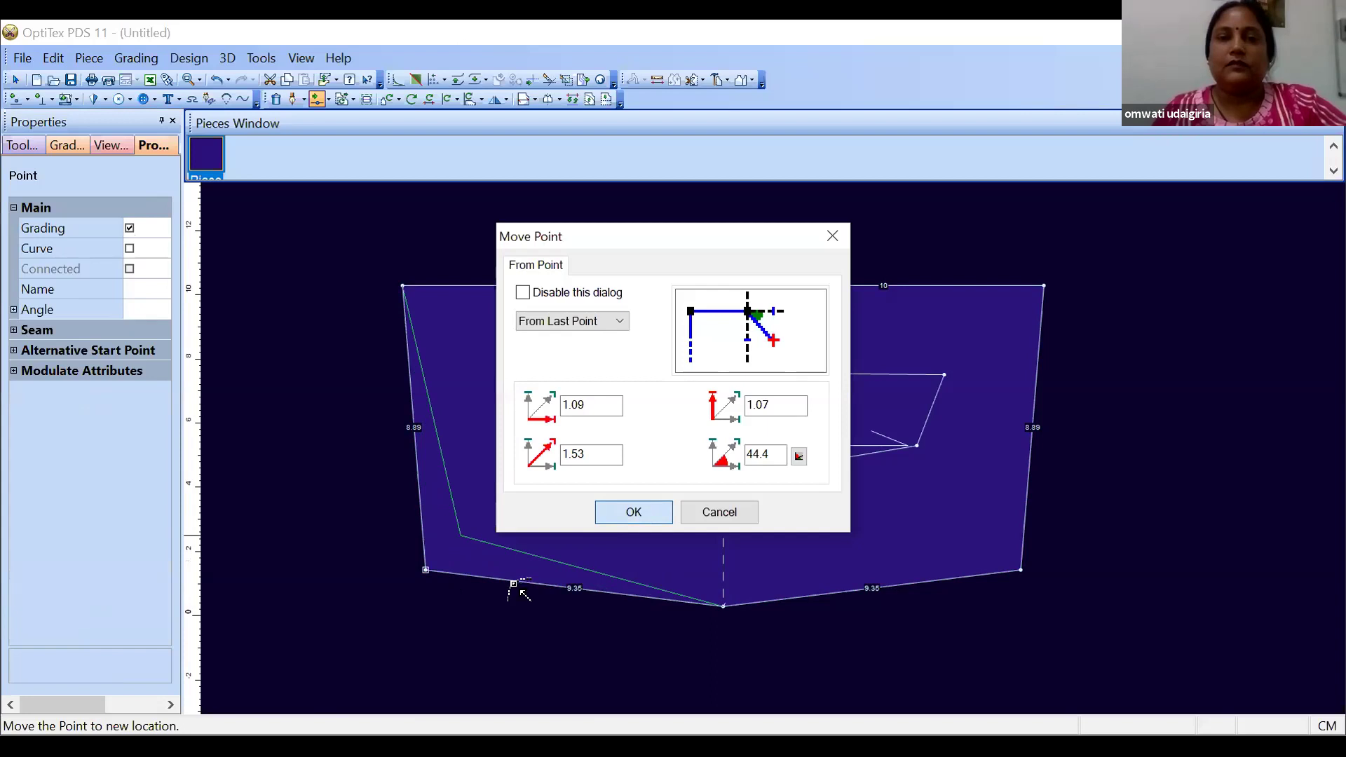
key("Return")
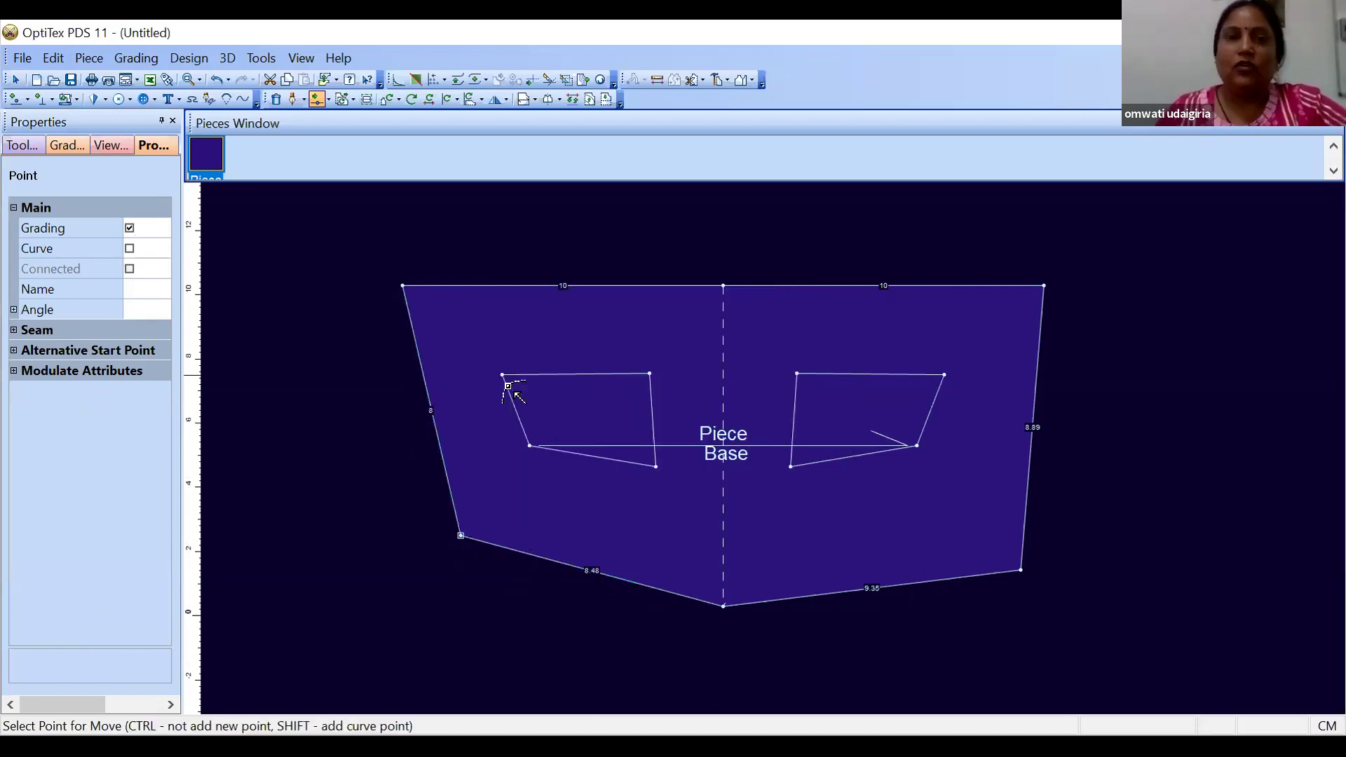
Move the left internal contour's upper-left point inward, down and toward the centre line, and return to the Select tool
left_click(540, 397)
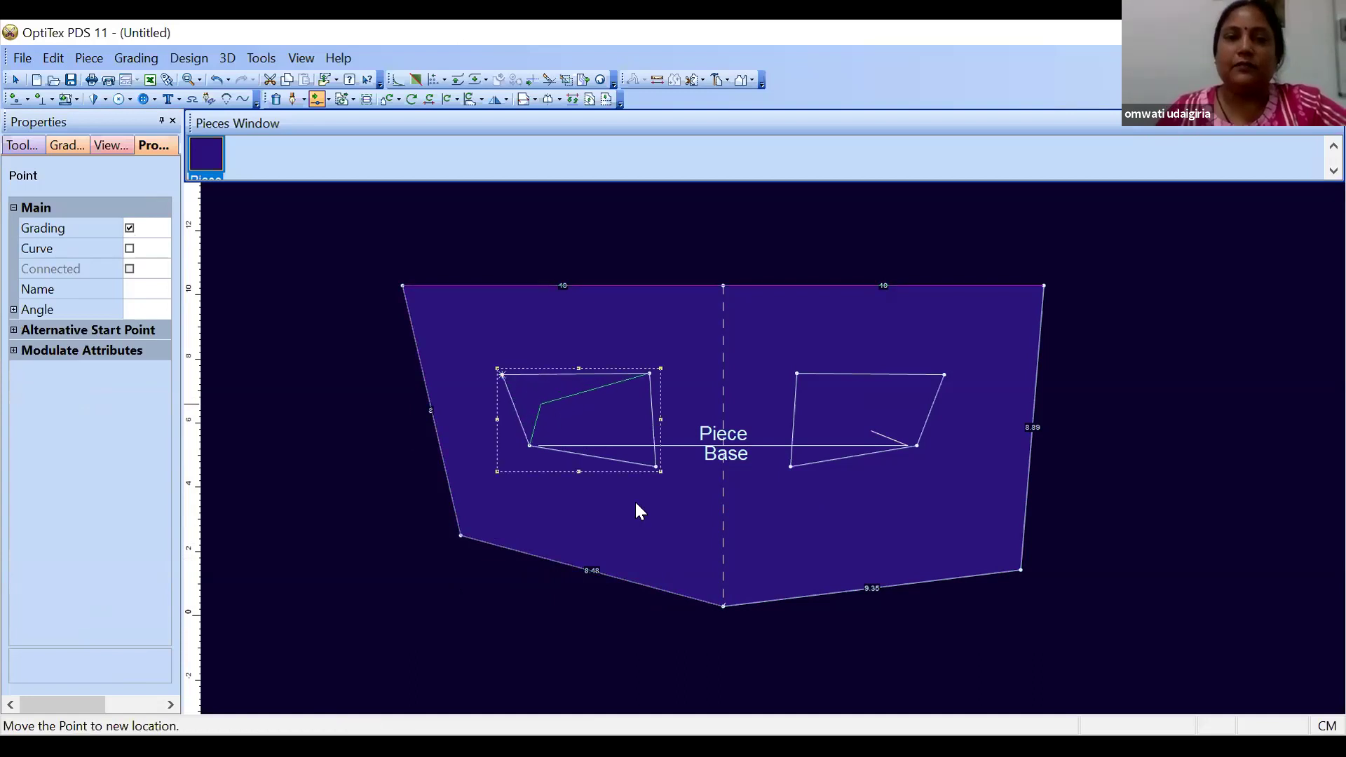
left_click(639, 511)
left_click(637, 511)
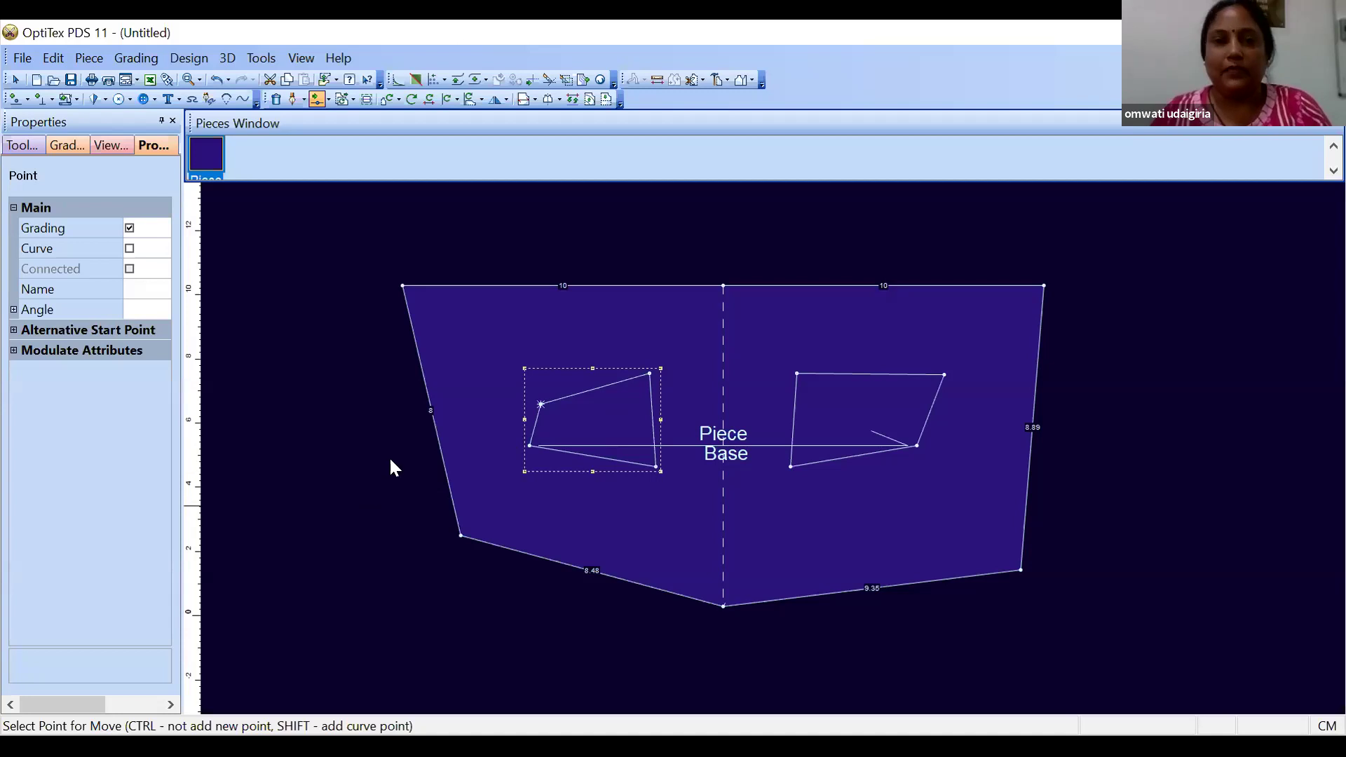
right_click(354, 261)
left_click(397, 291)
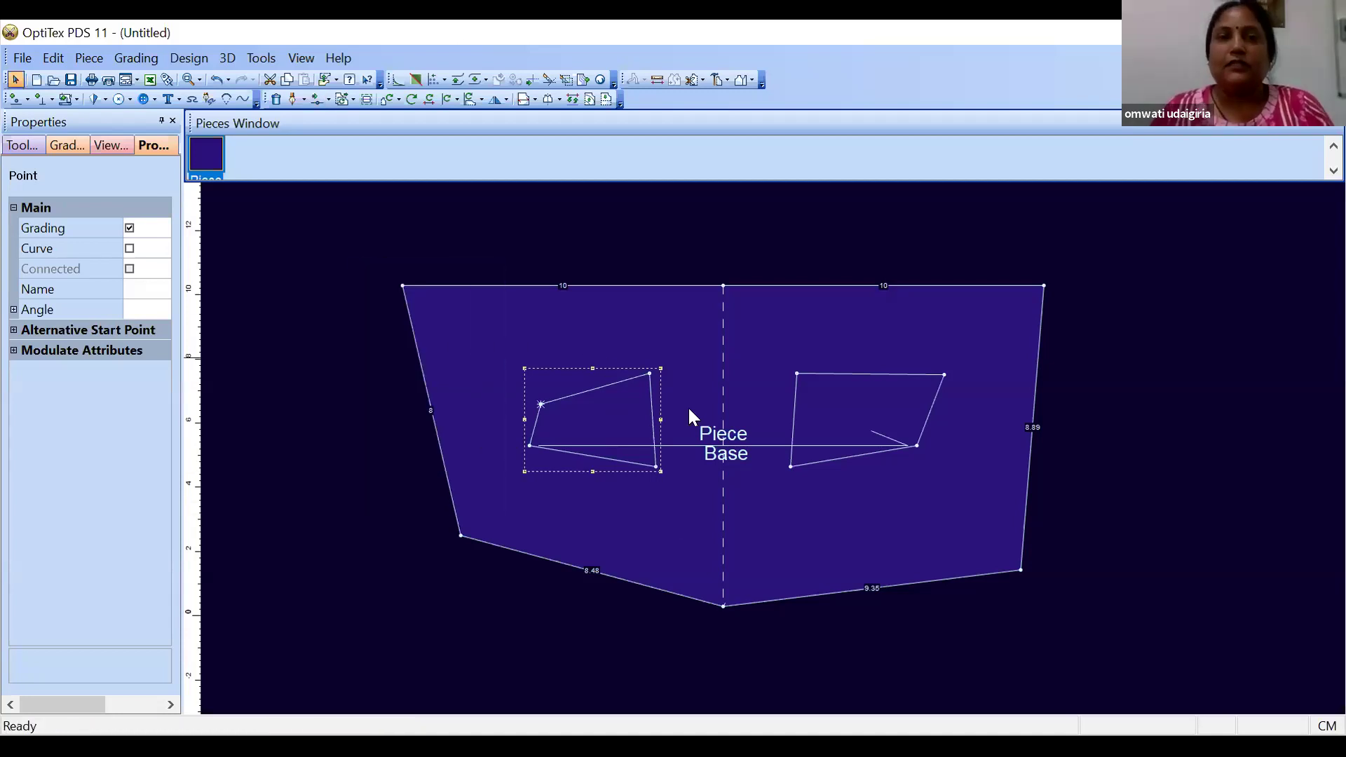
left_click(560, 99)
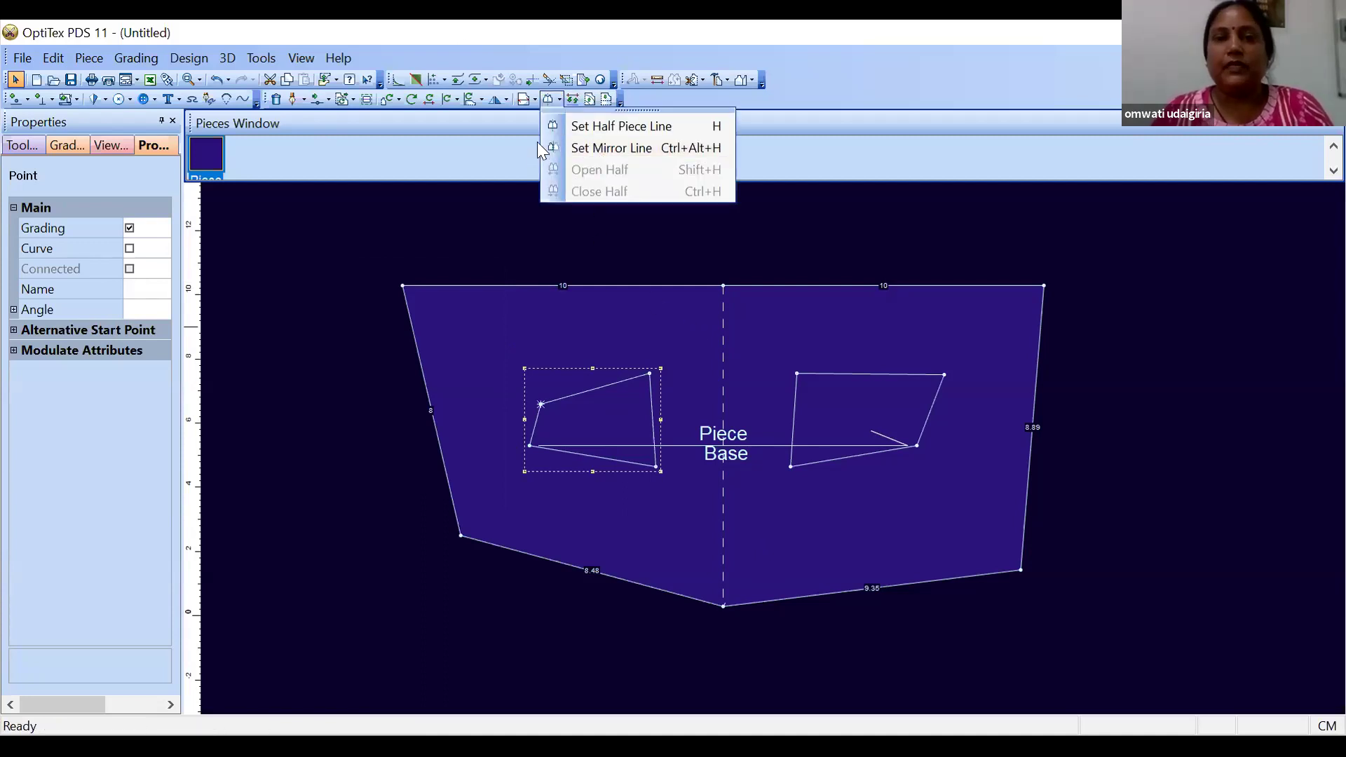
left_click(550, 127)
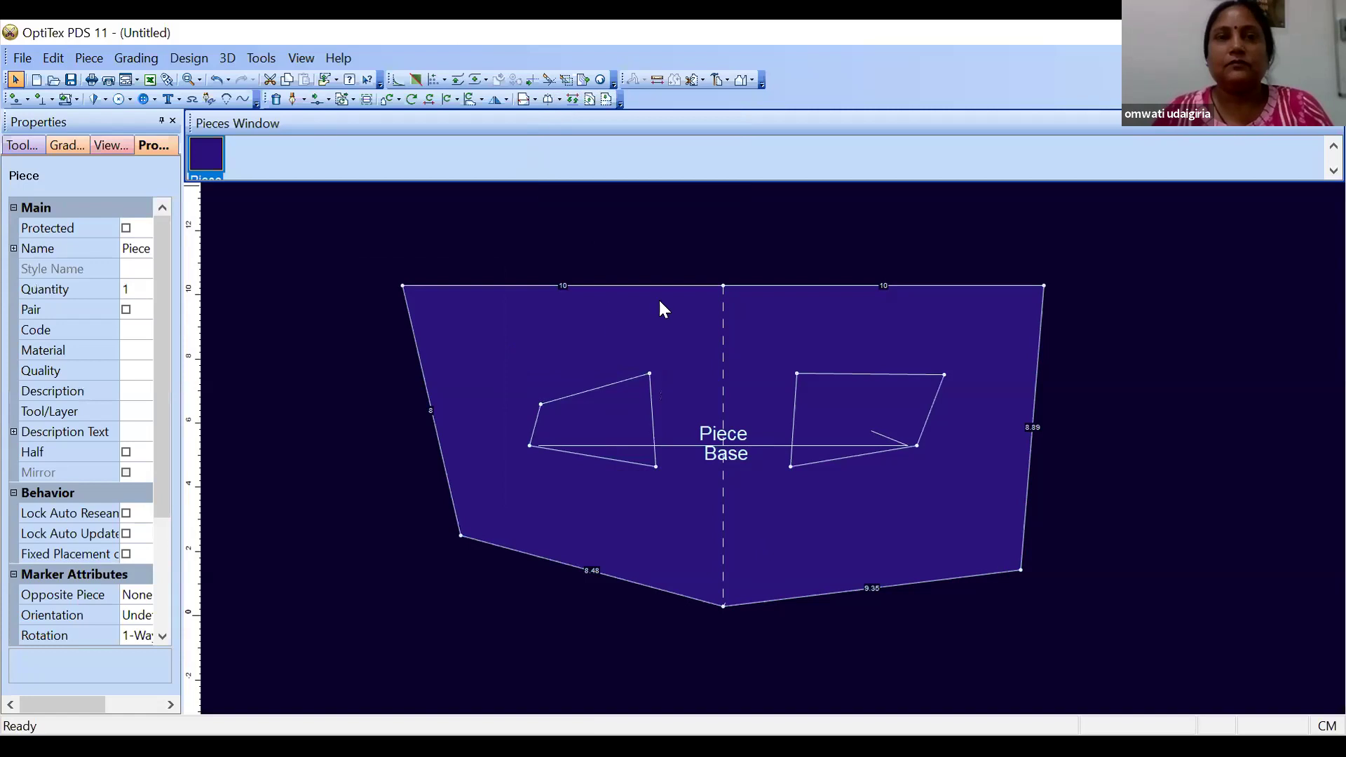
left_click(560, 99)
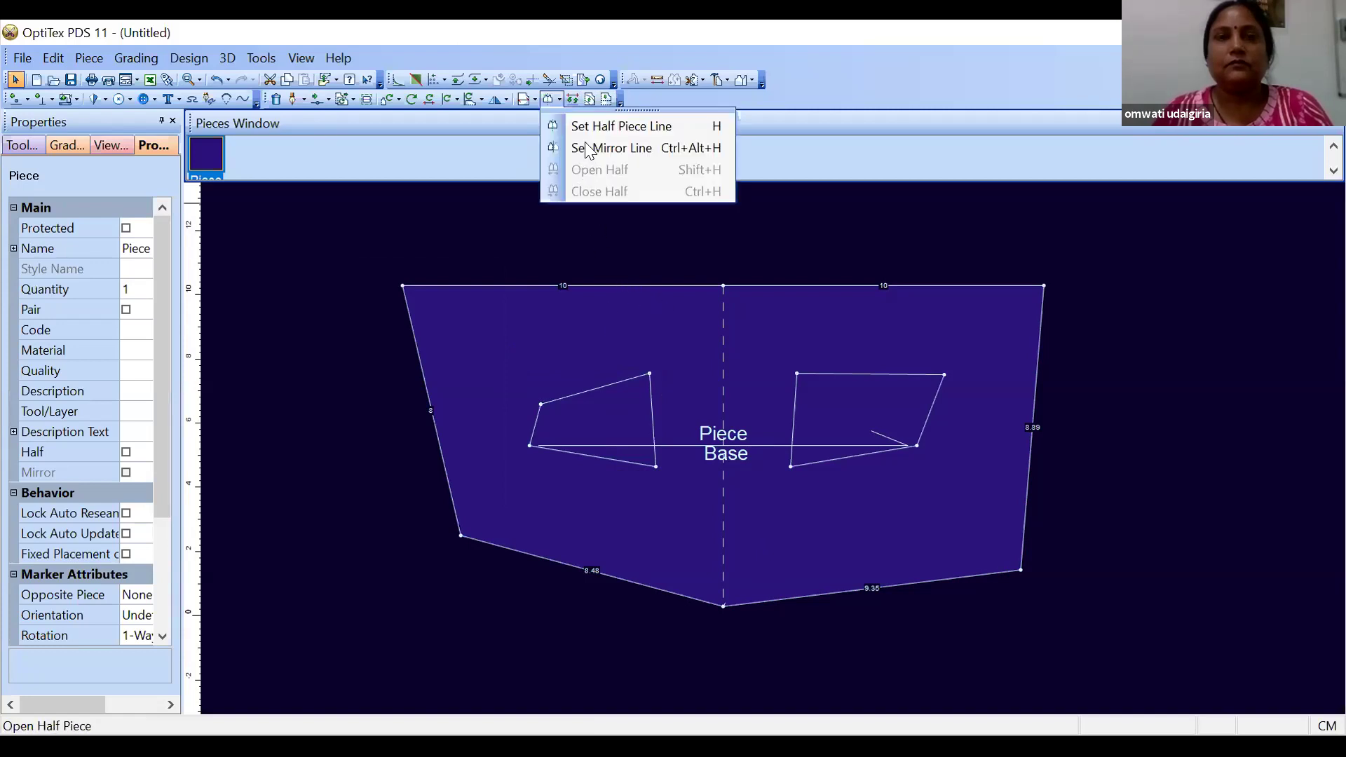
left_click(589, 128)
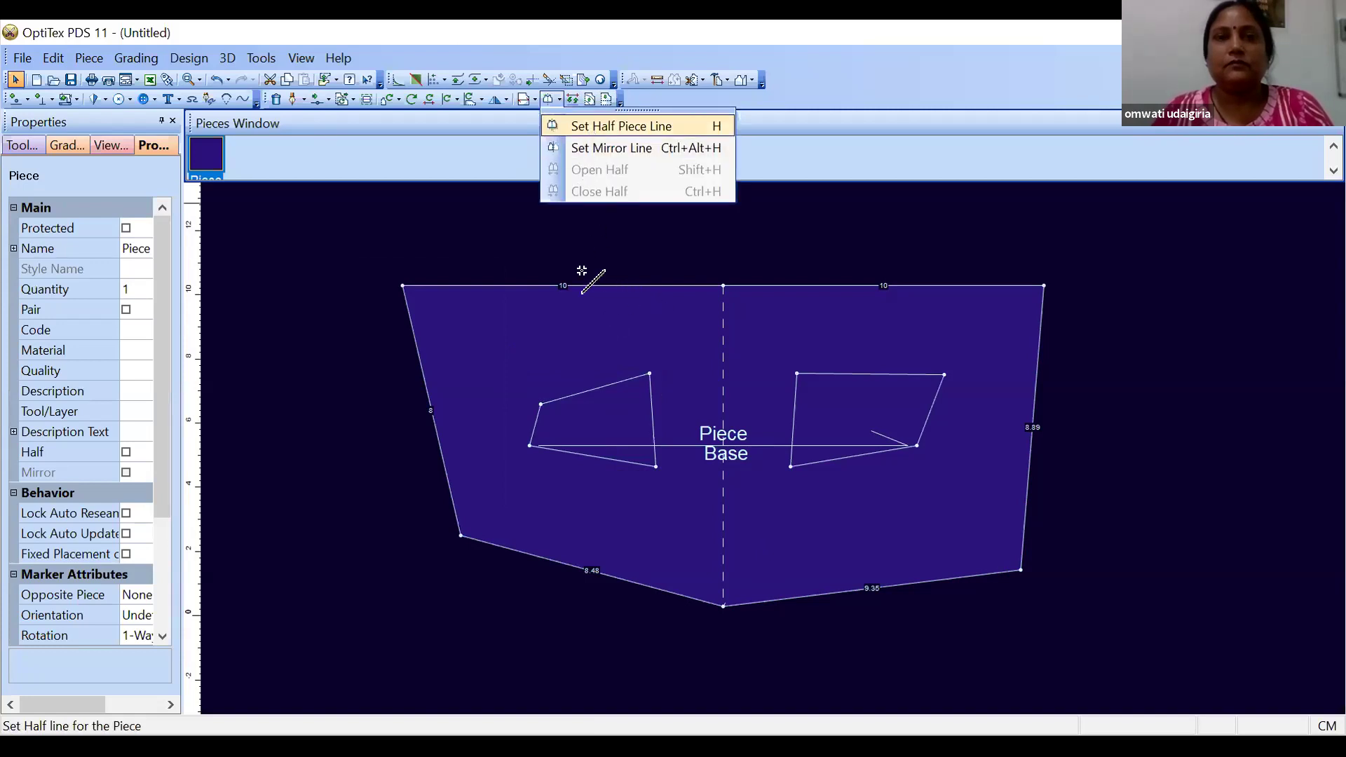
right_click(637, 261)
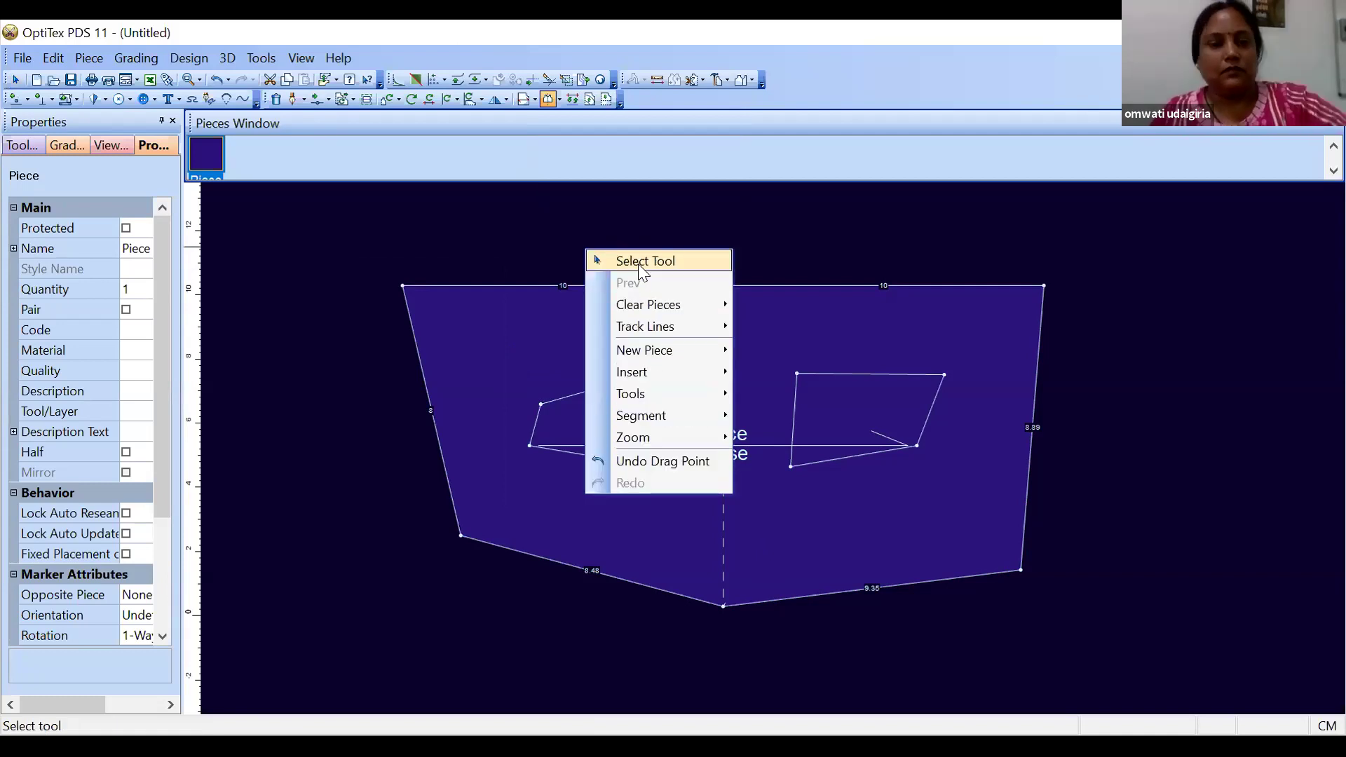
left_click(638, 263)
Undo the two point moves and restore the piece to its half state along the centre line
key("ctrl+z")
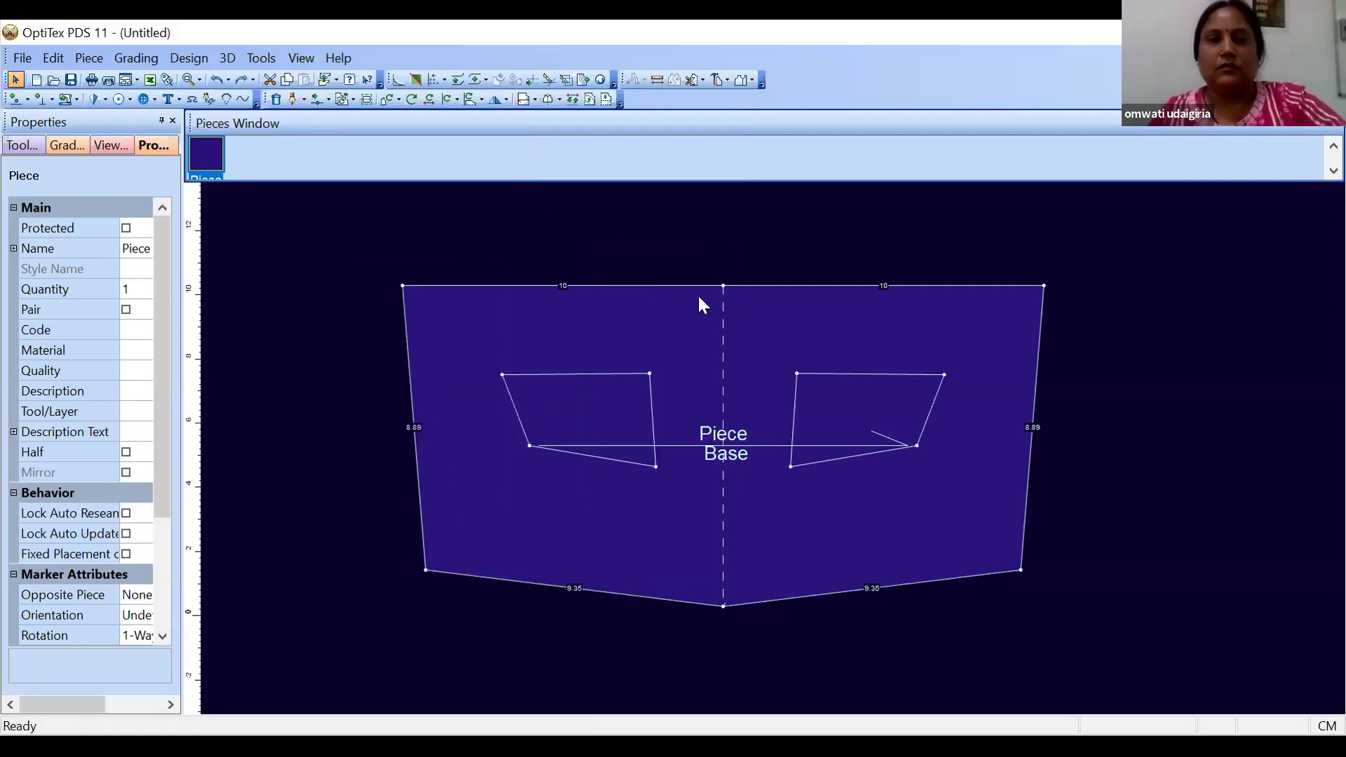
left_click(559, 98)
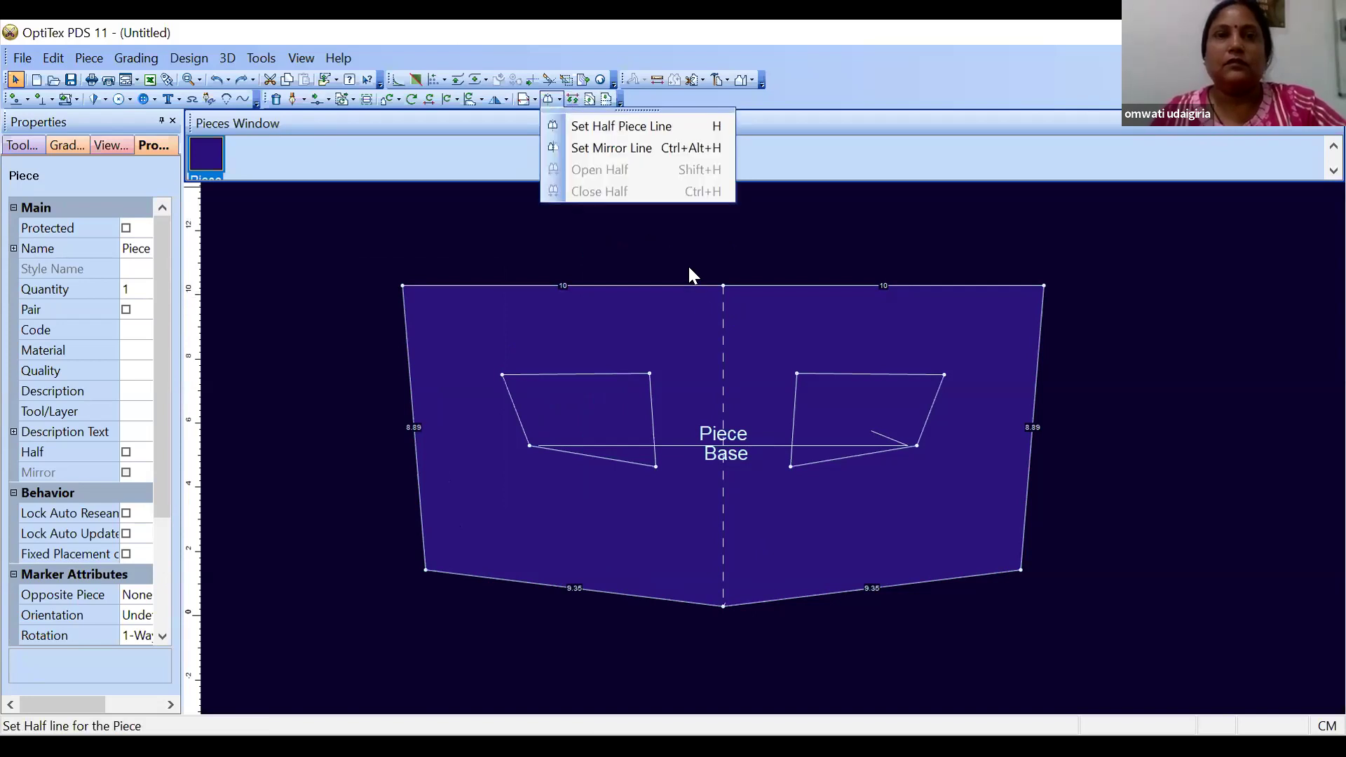
left_click(737, 331)
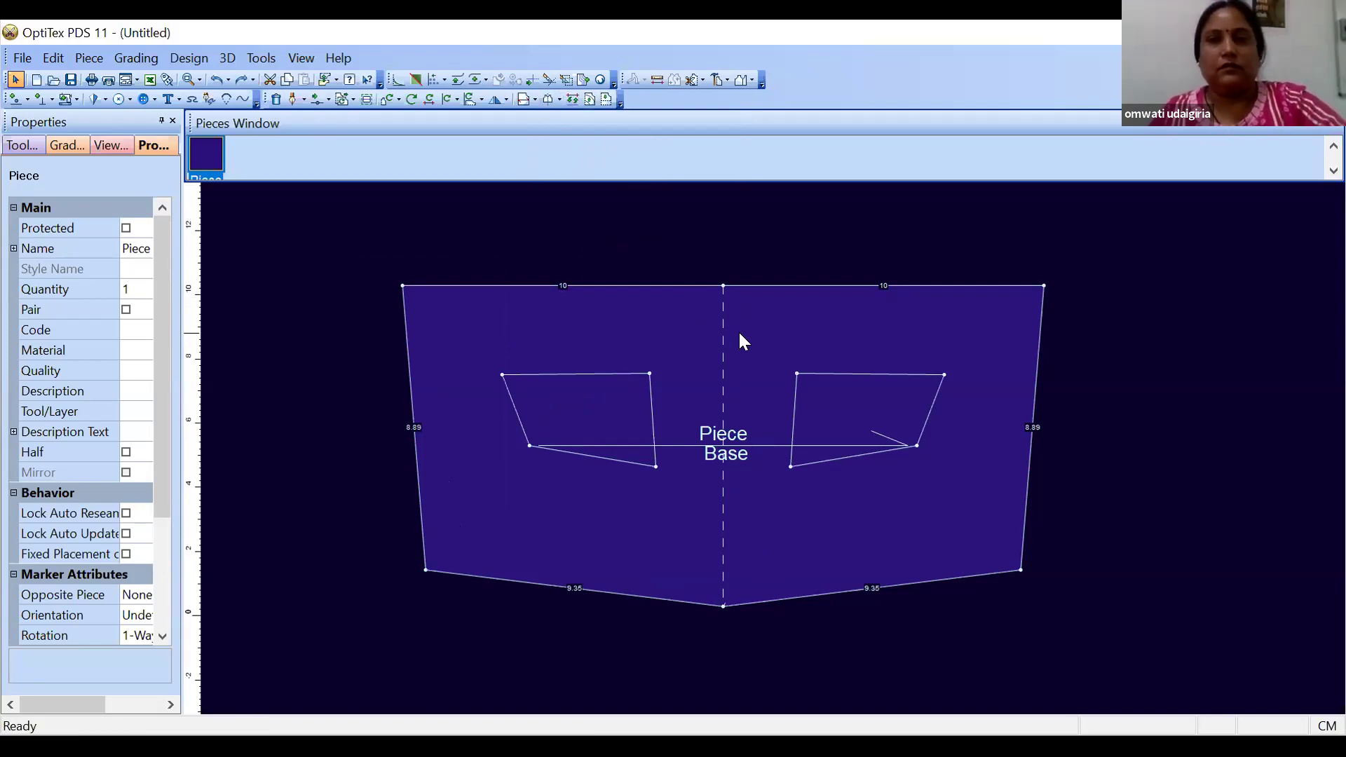
left_click(723, 286)
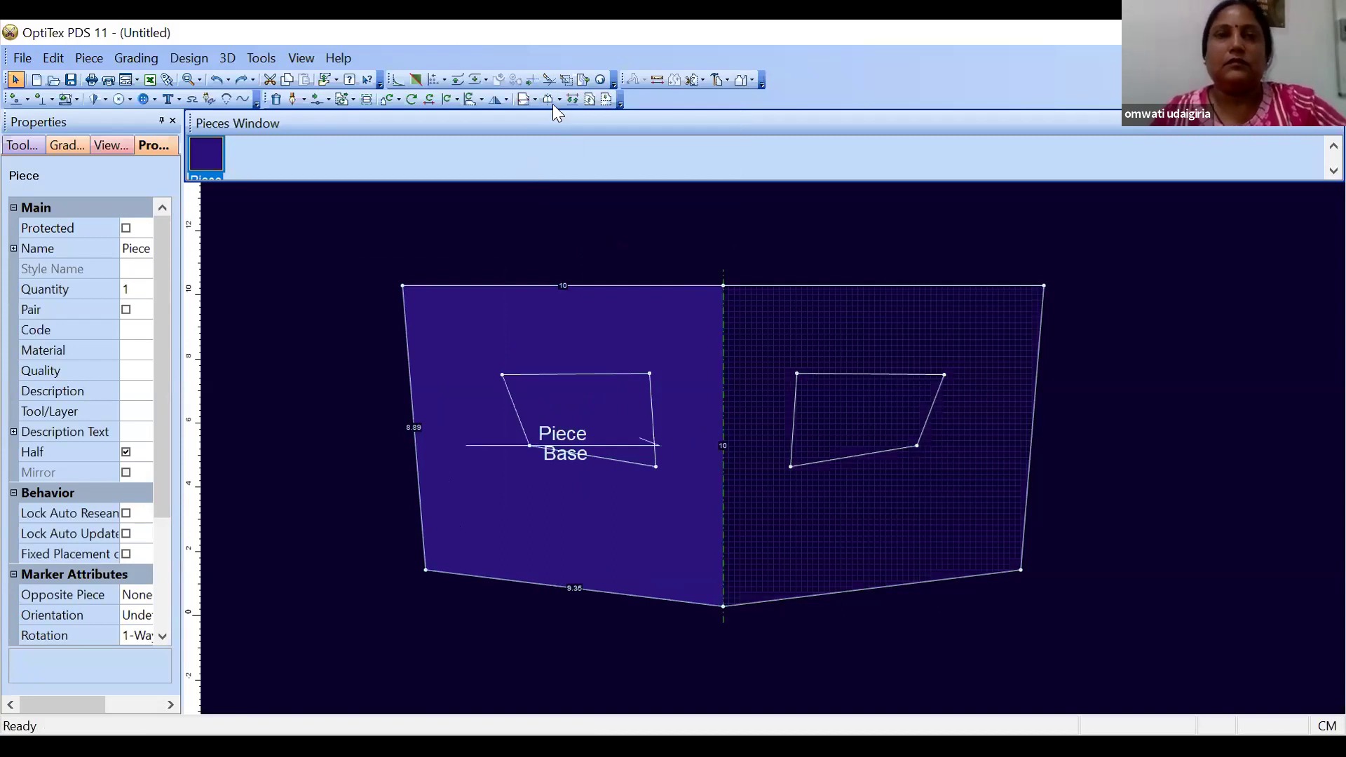
Open the half piece into a full piece and close it back to a half piece
left_click(555, 96)
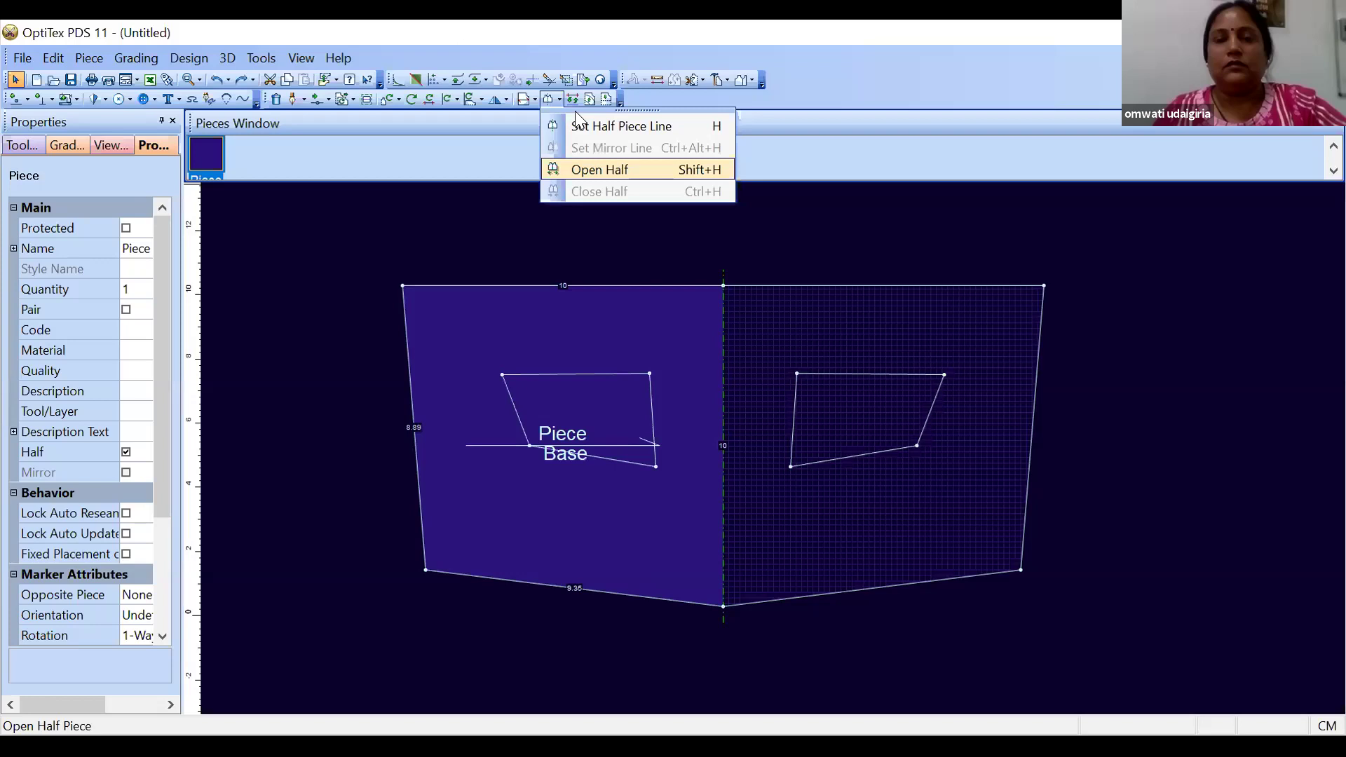
left_click(590, 169)
left_click(559, 99)
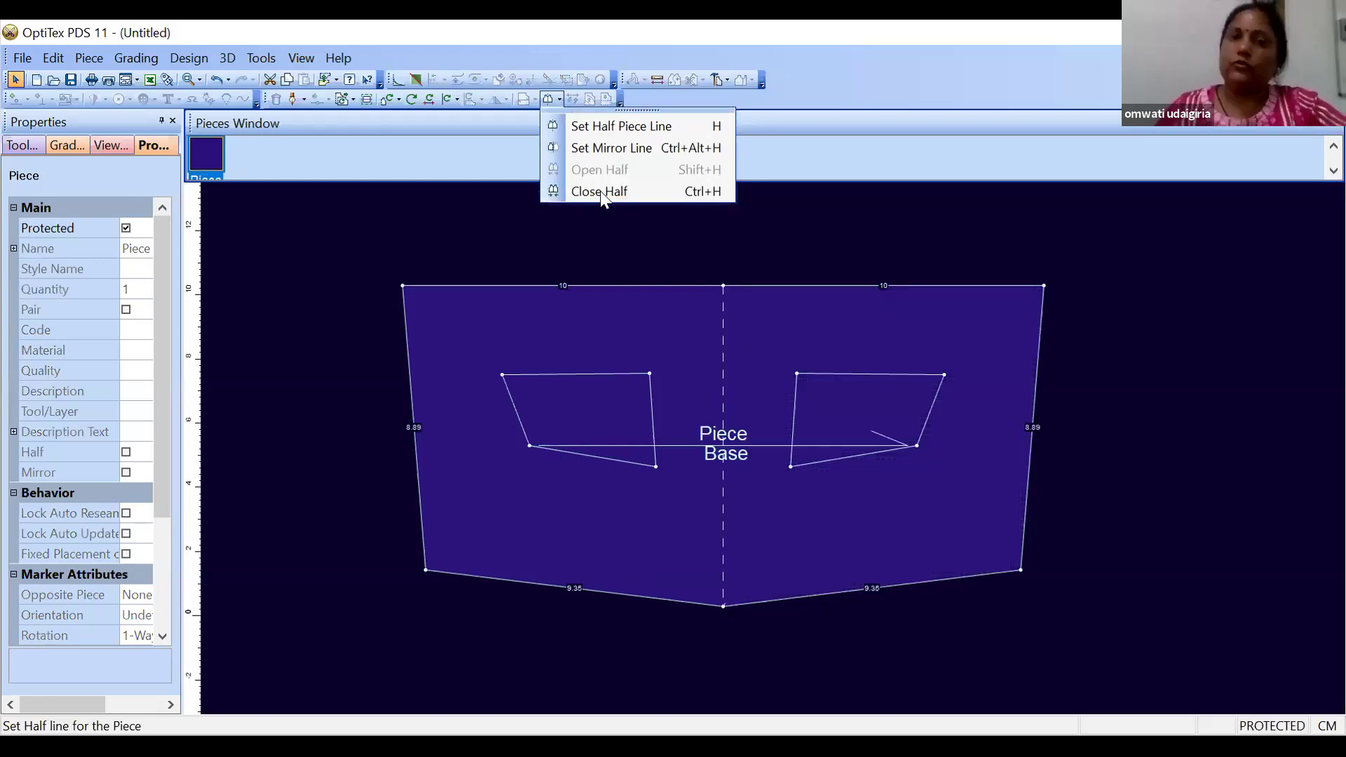
left_click(600, 191)
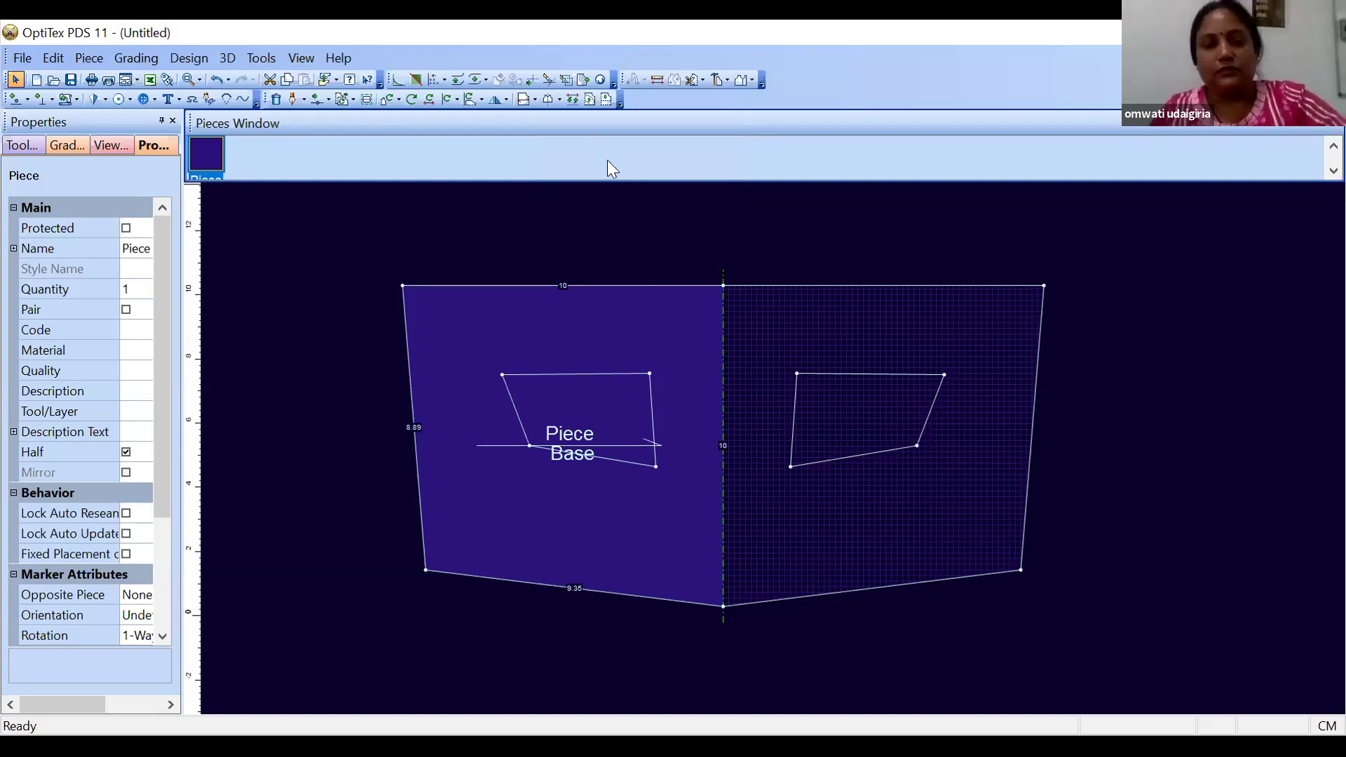
Undo the half piece operations and earlier point moves back to the plain square with its original internal contour
key("ctrl+z")
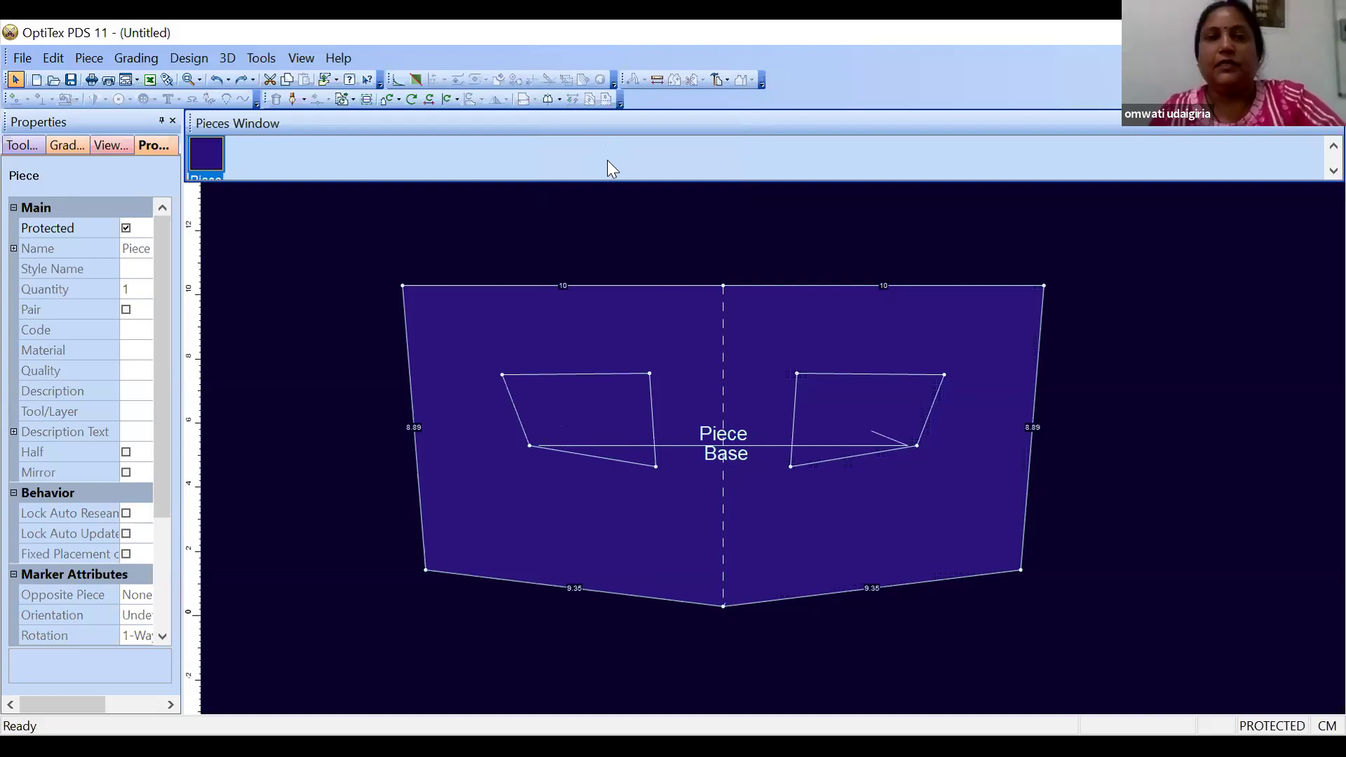
key("ctrl+z")
key("ctrl+z")
key("ctrl+z")
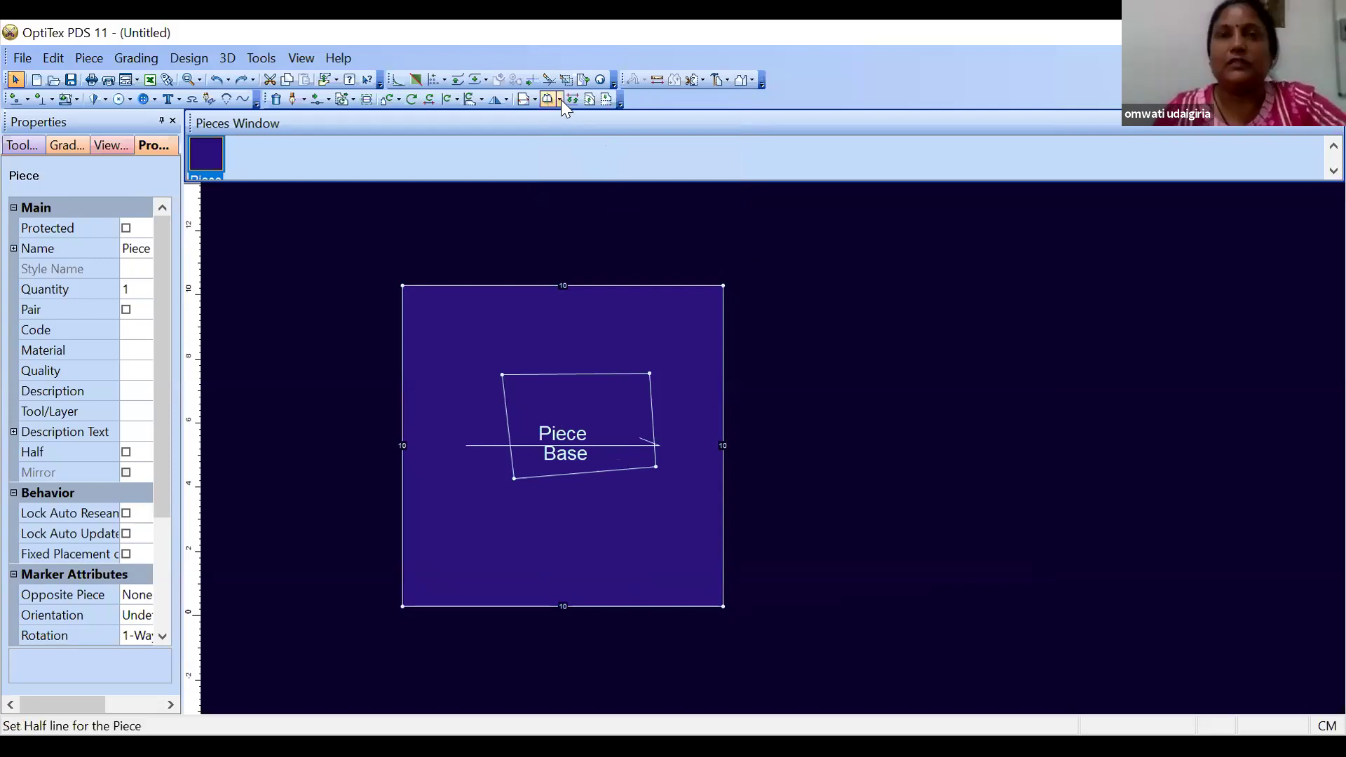
Set a mirror line along the square's right edge, from its upper-right to its lower-right corner
left_click(559, 101)
left_click(593, 148)
left_click(721, 286)
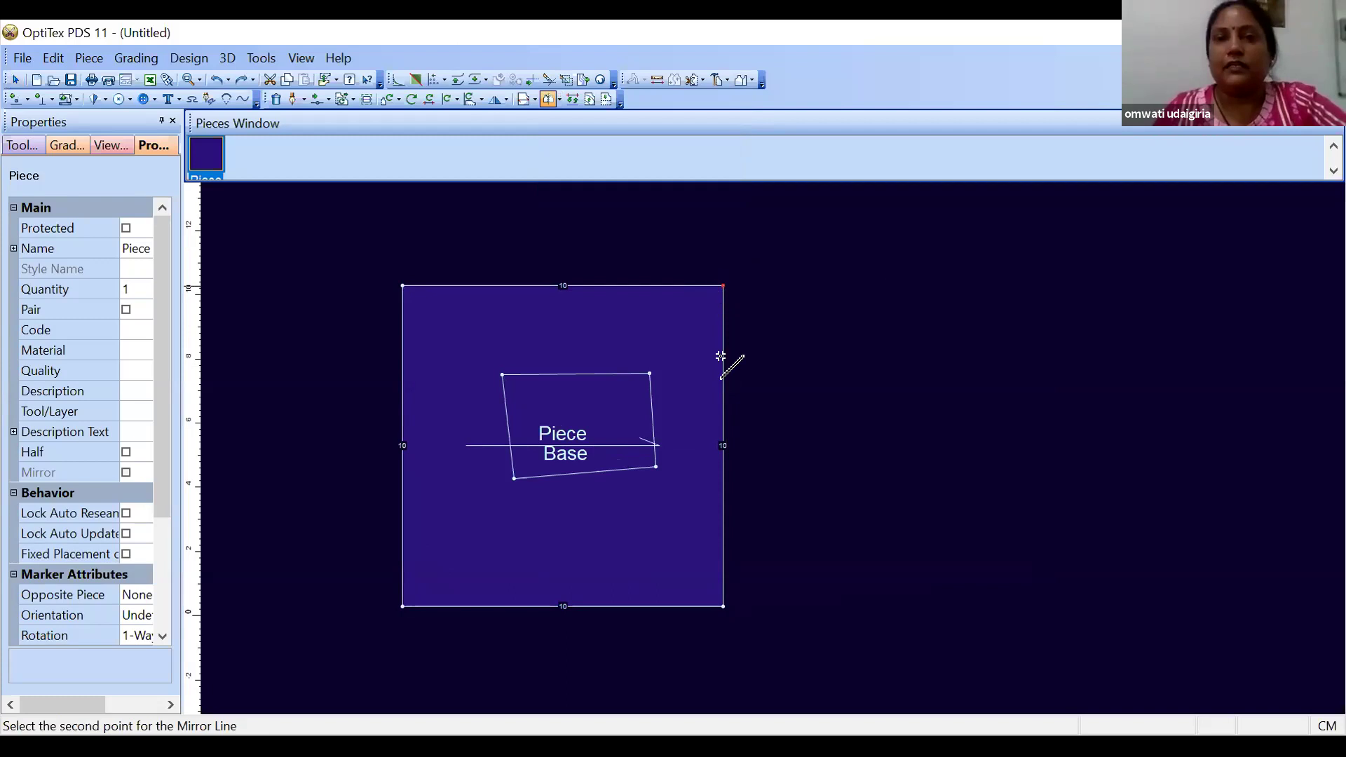
left_click(722, 605)
scroll(496, 438, "down", 3)
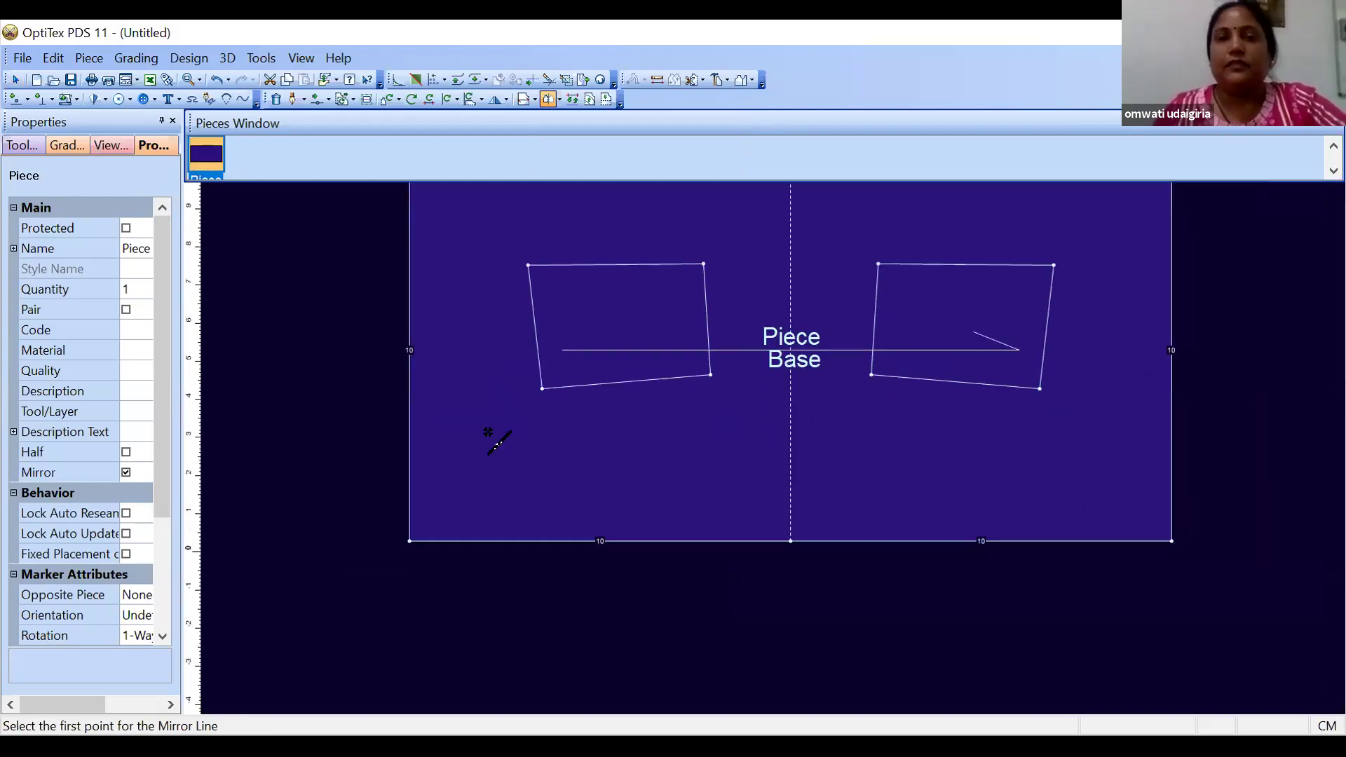
right_click(452, 431)
left_click(485, 446)
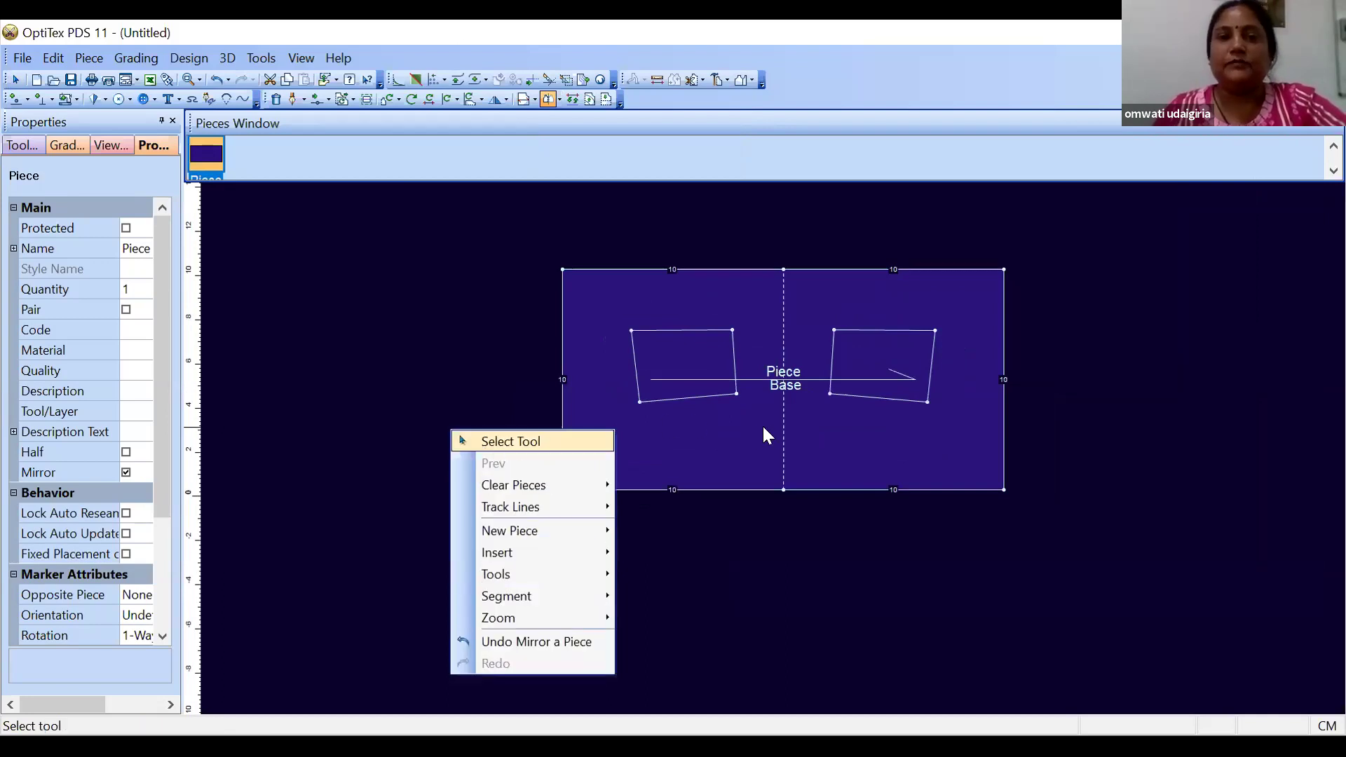
Move the mirrored piece's lower-left corner inward by 1.18 cm horizontally and 1.59 cm vertically
left_click_drag(759, 429, 554, 502)
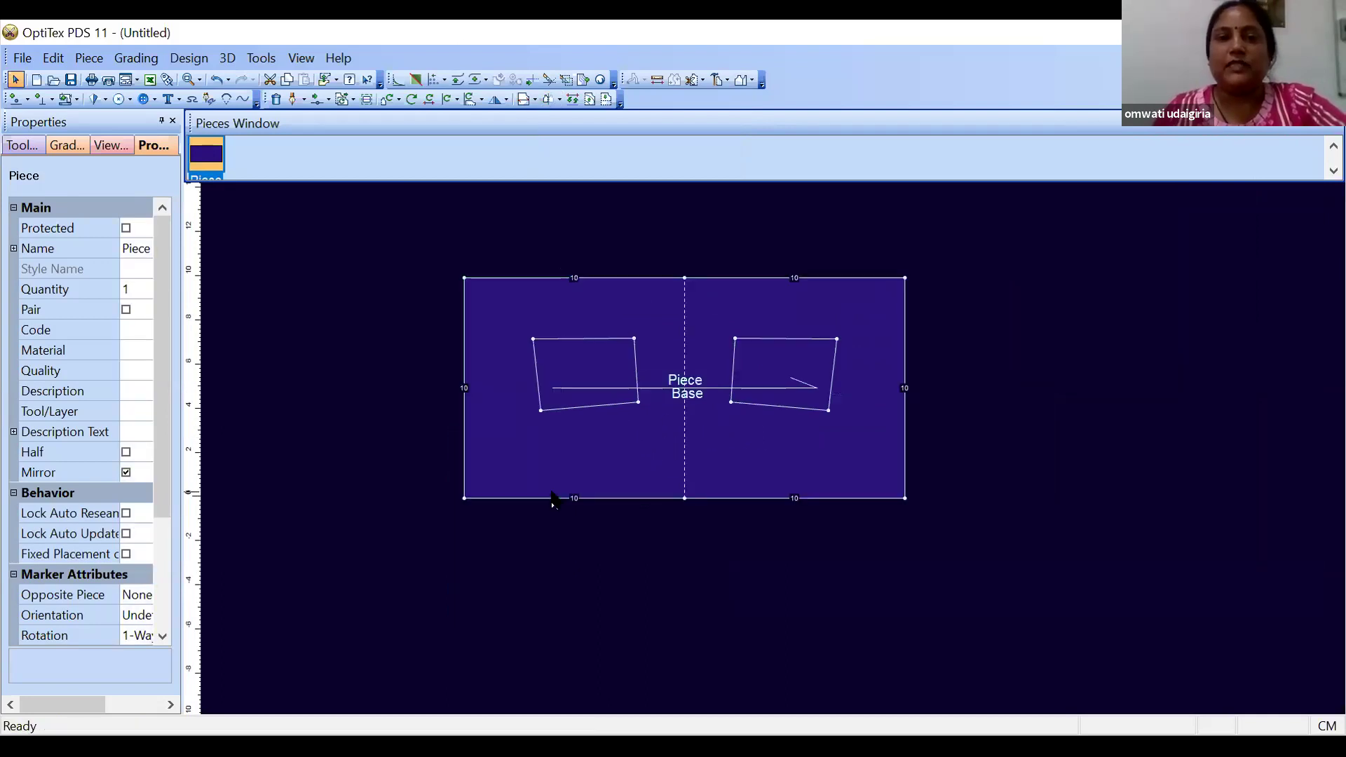
key("m")
left_click(464, 497)
left_click(490, 464)
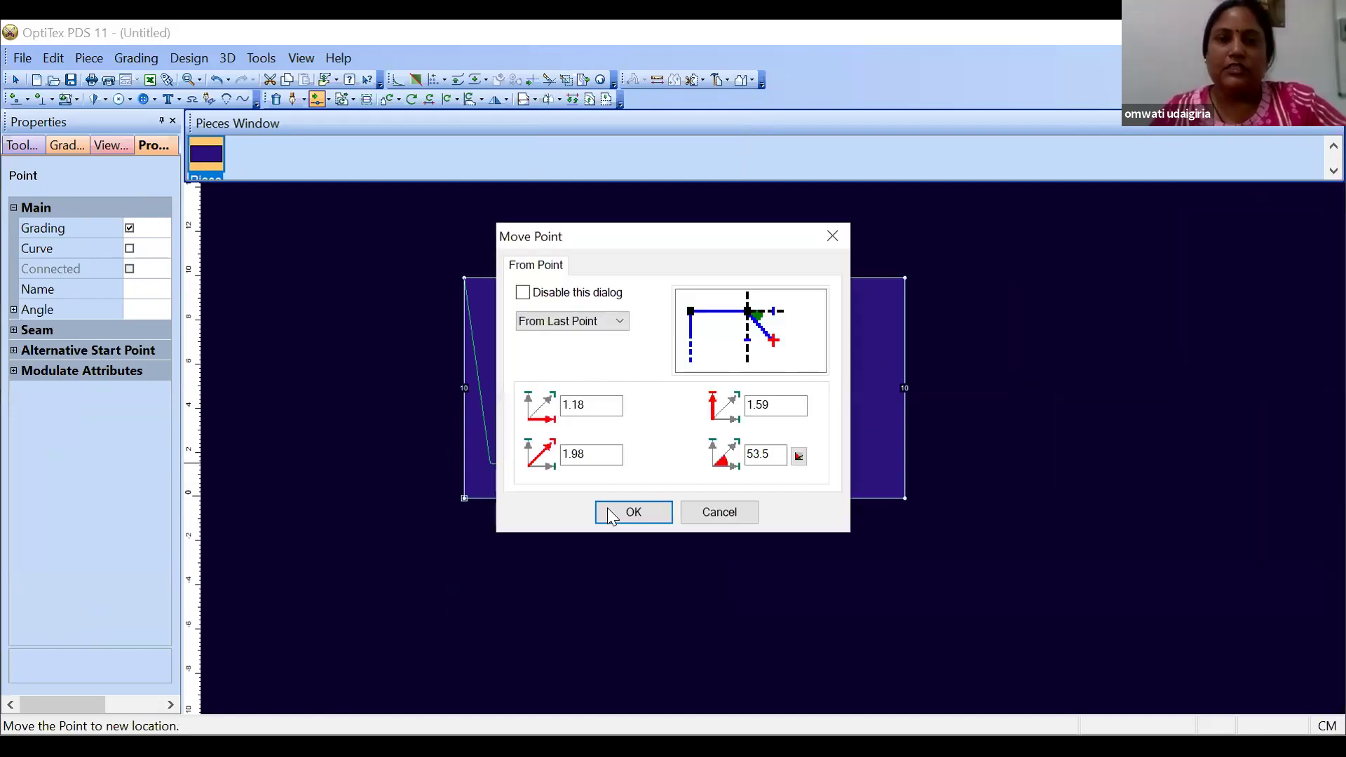
key("Return")
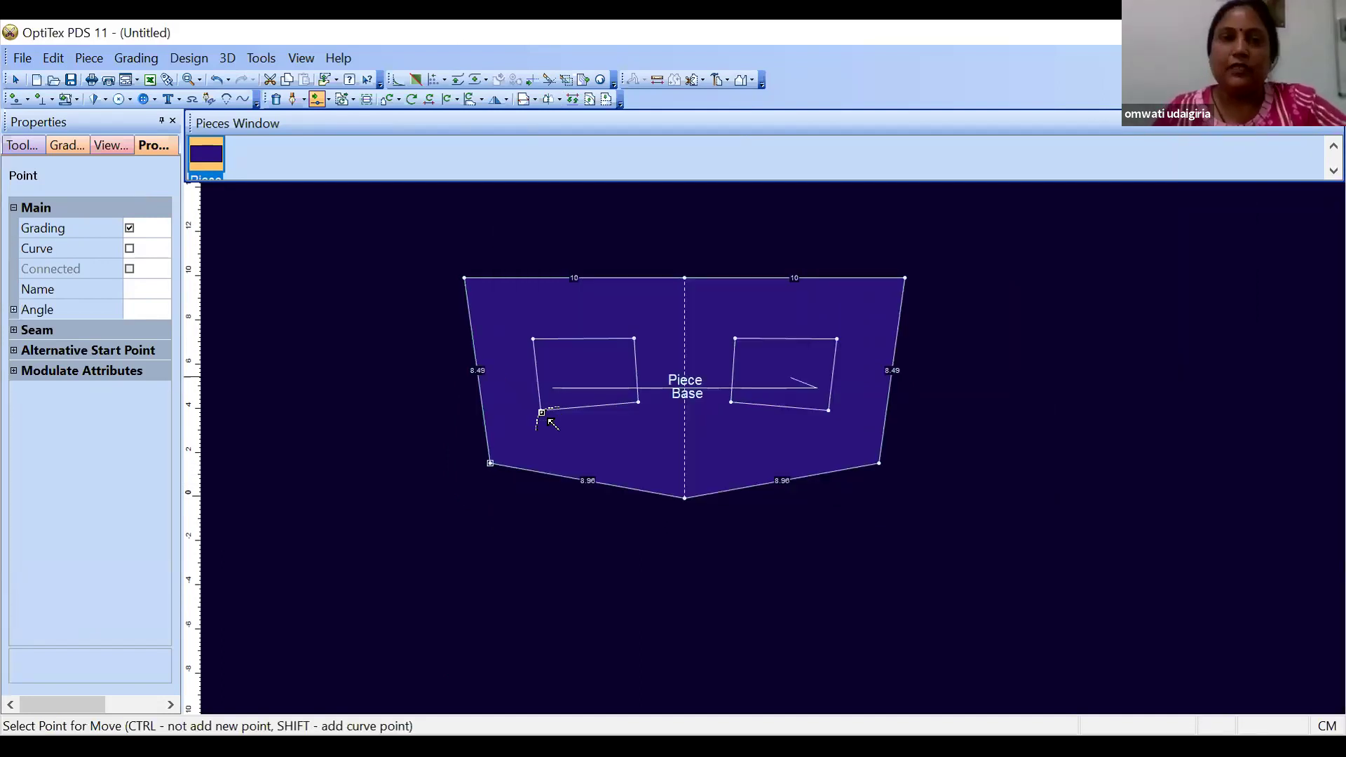
Pull the left internal contour's top edge inward at a new point, offset 1.24 cm horizontally and -0.76 cm vertically
left_click(541, 348)
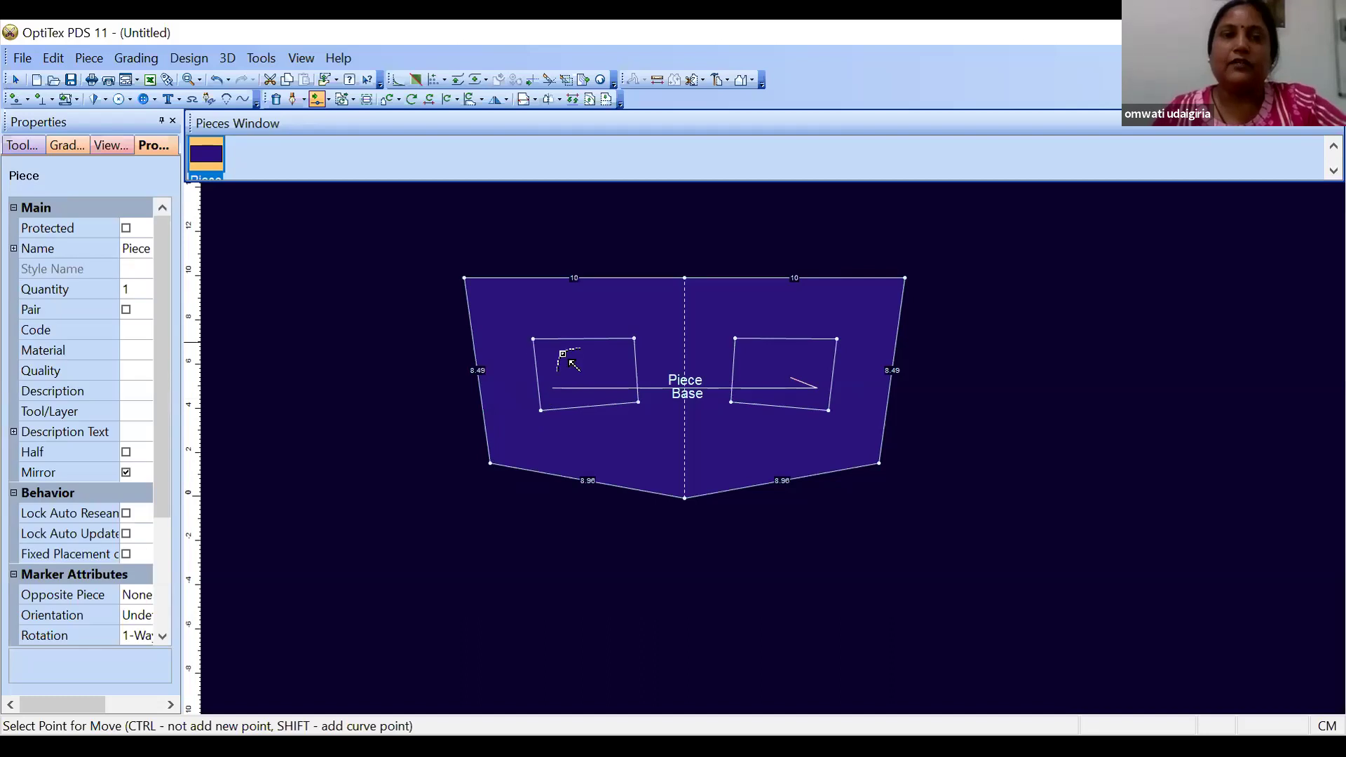
left_click(563, 354)
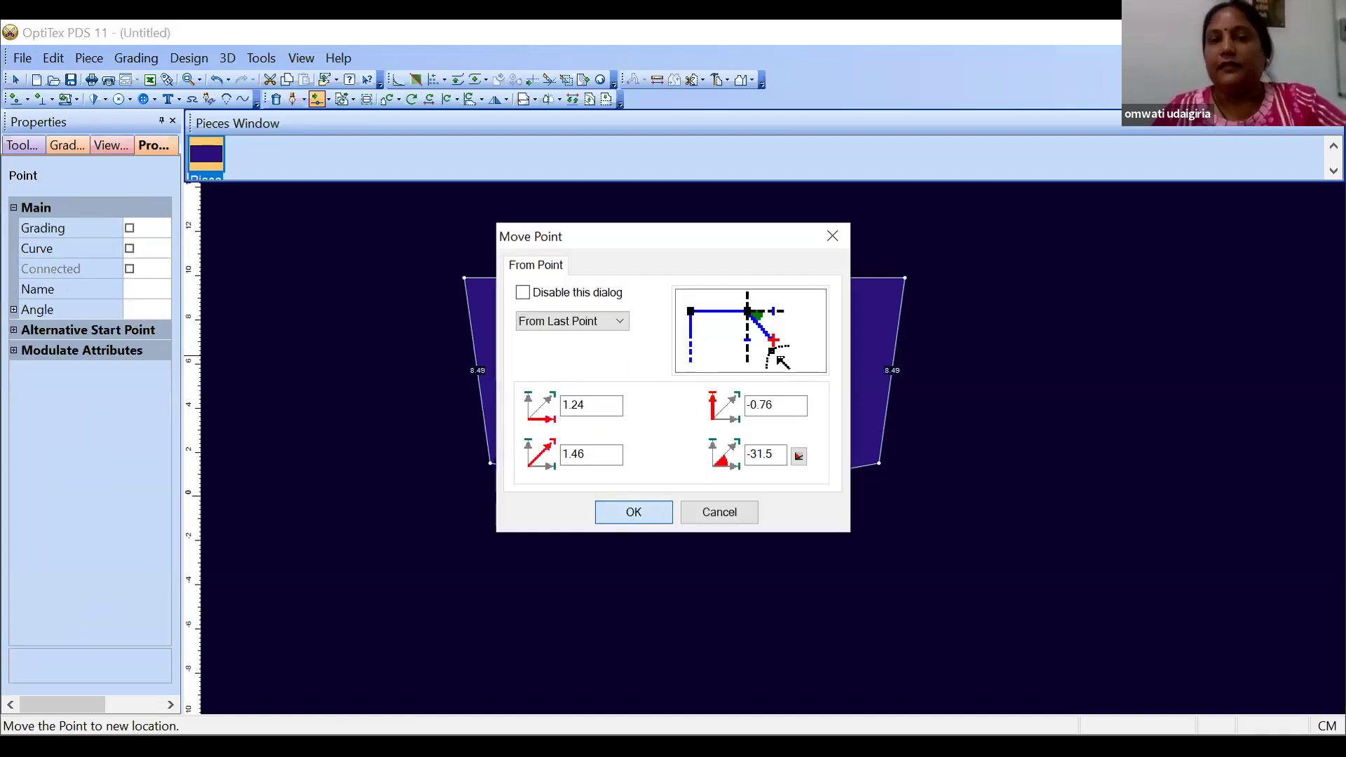
key("Return")
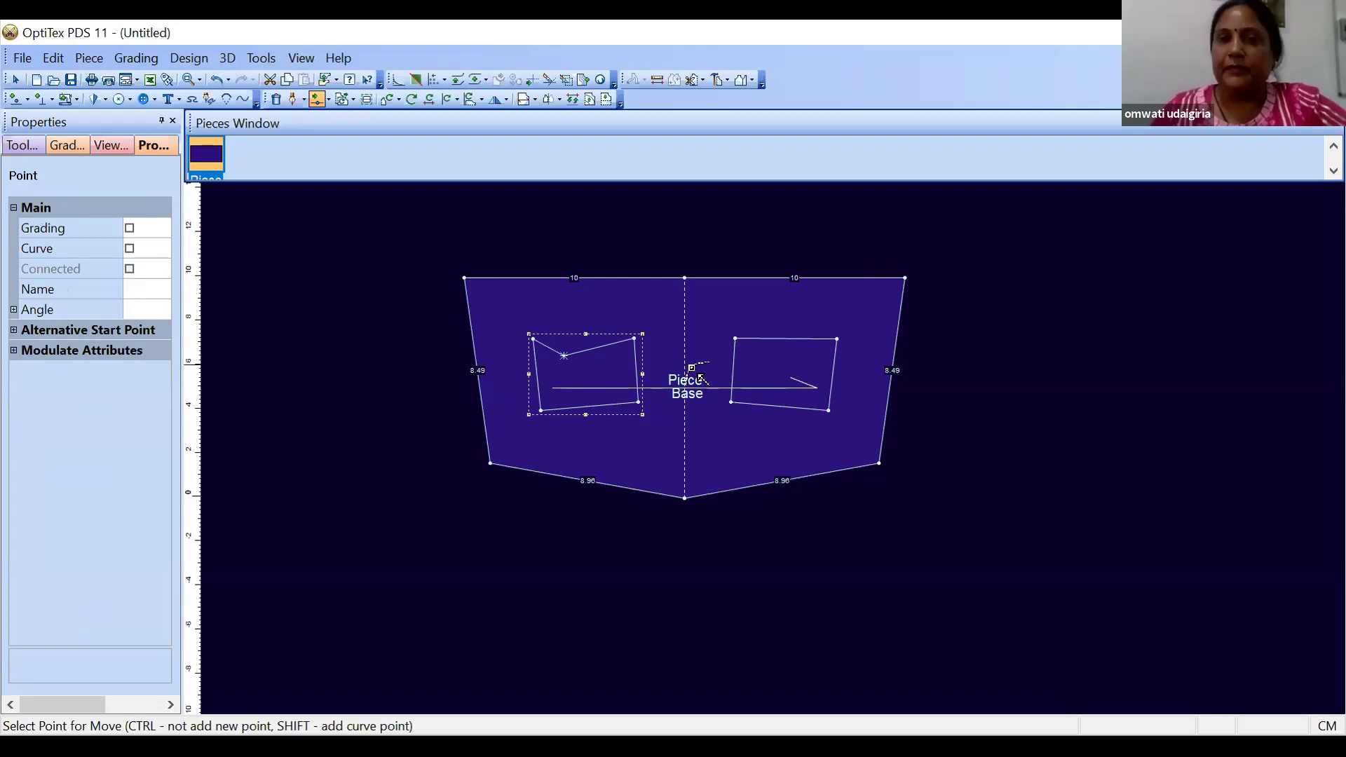
Move the mirrored piece's upper-left corner inward by 1.02 cm horizontally and -0.84 cm vertically, and return to the Select tool
left_click(464, 279)
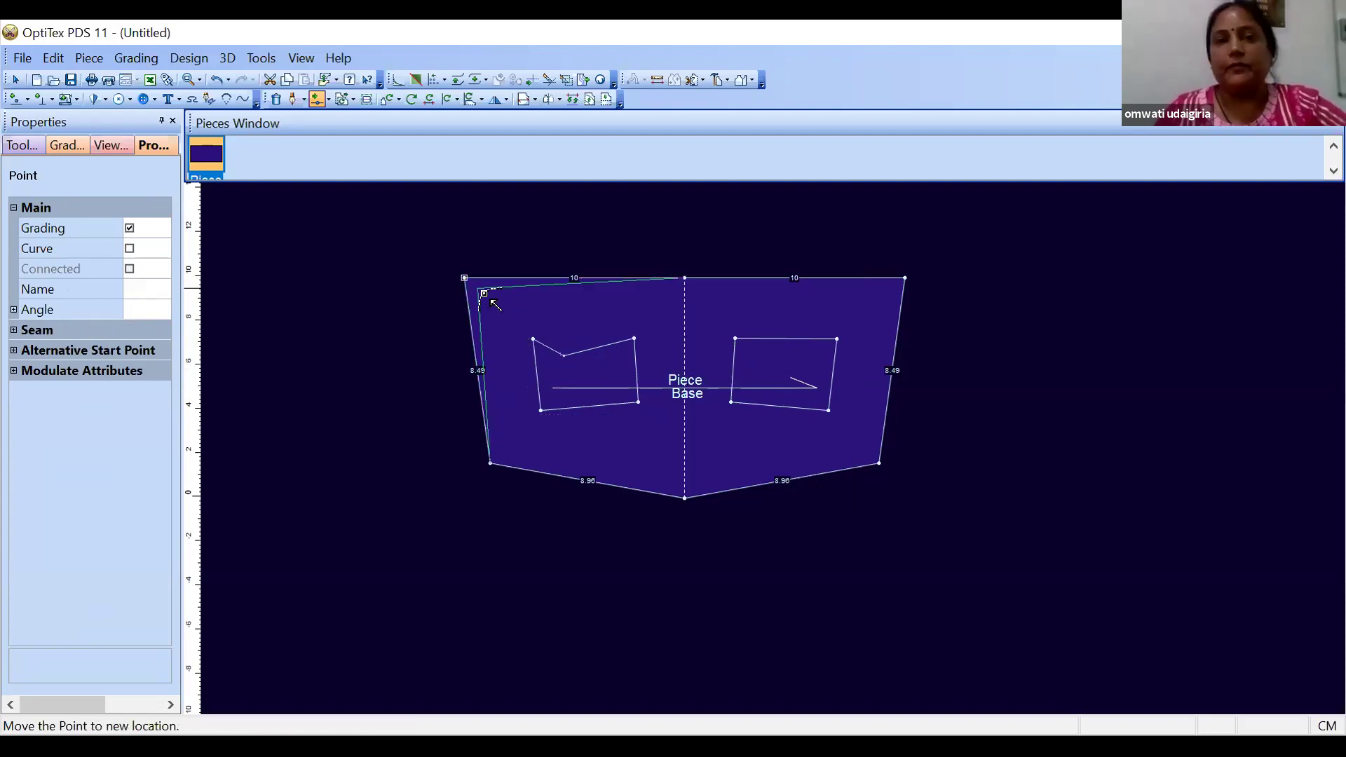
left_click(641, 518)
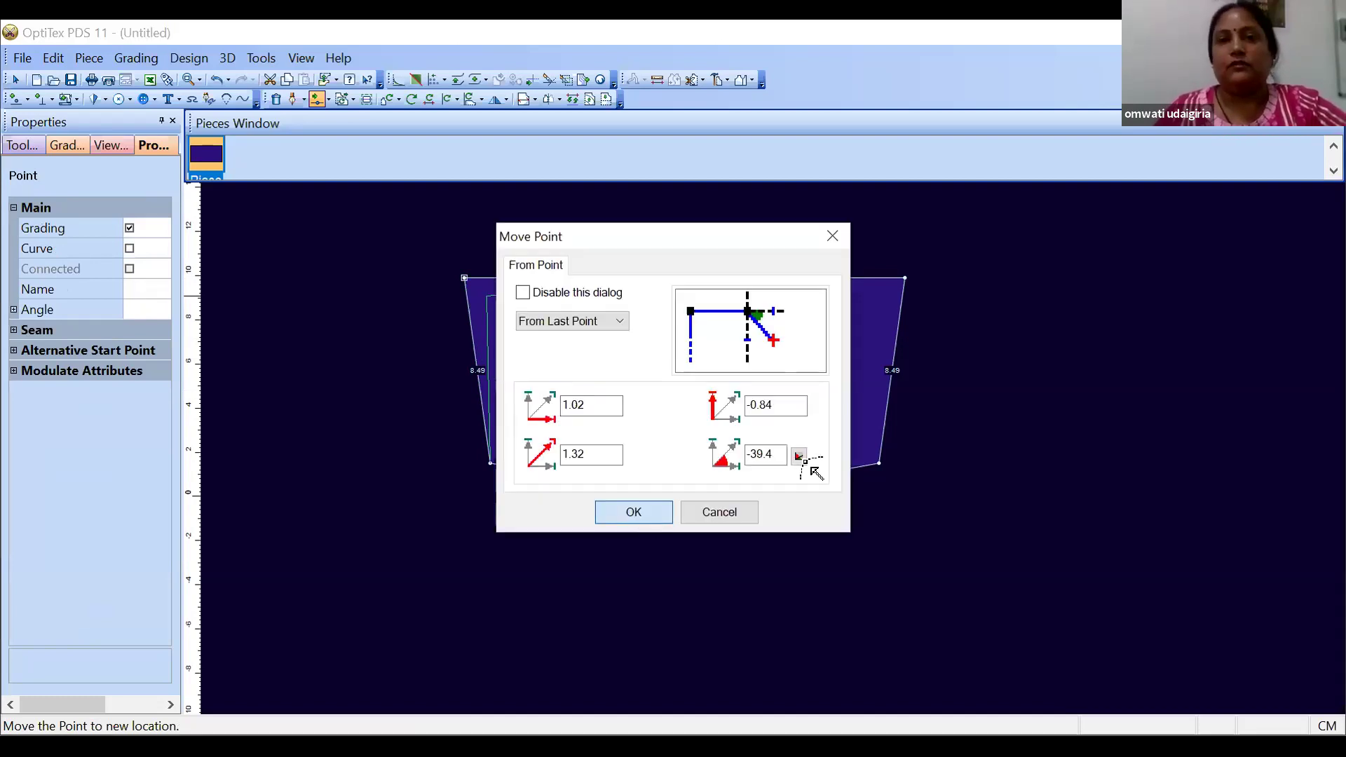
right_click(967, 382)
left_click(985, 390)
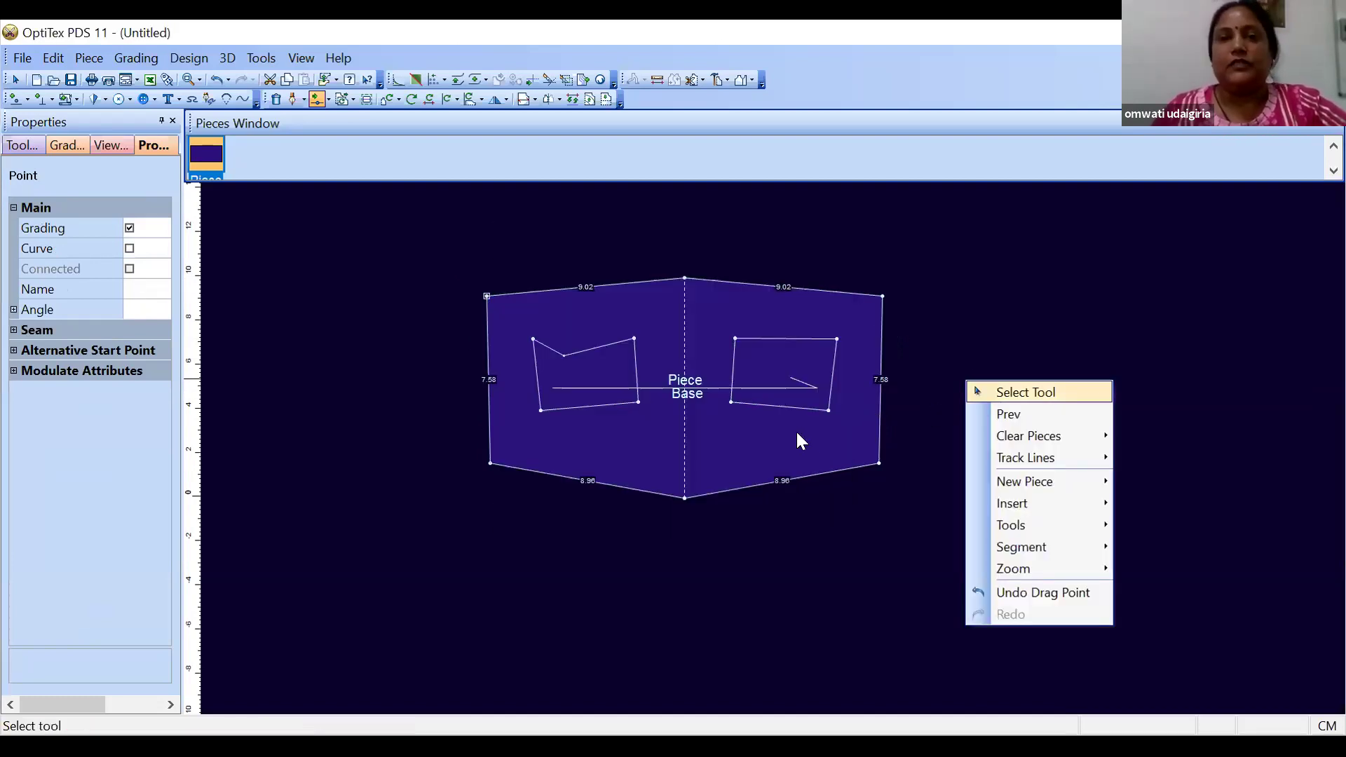
Start a new file and discard the changes to the current one
left_click(22, 57)
left_click(48, 87)
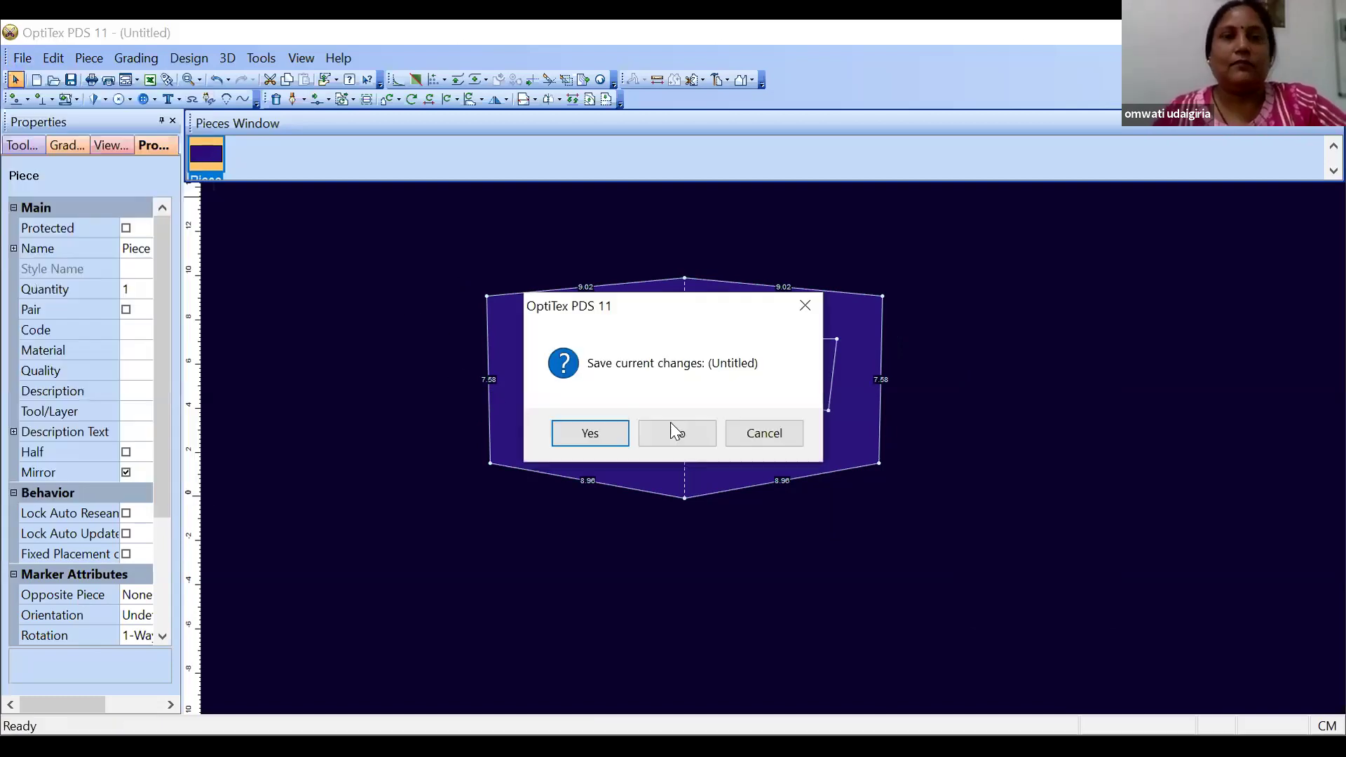
left_click(674, 432)
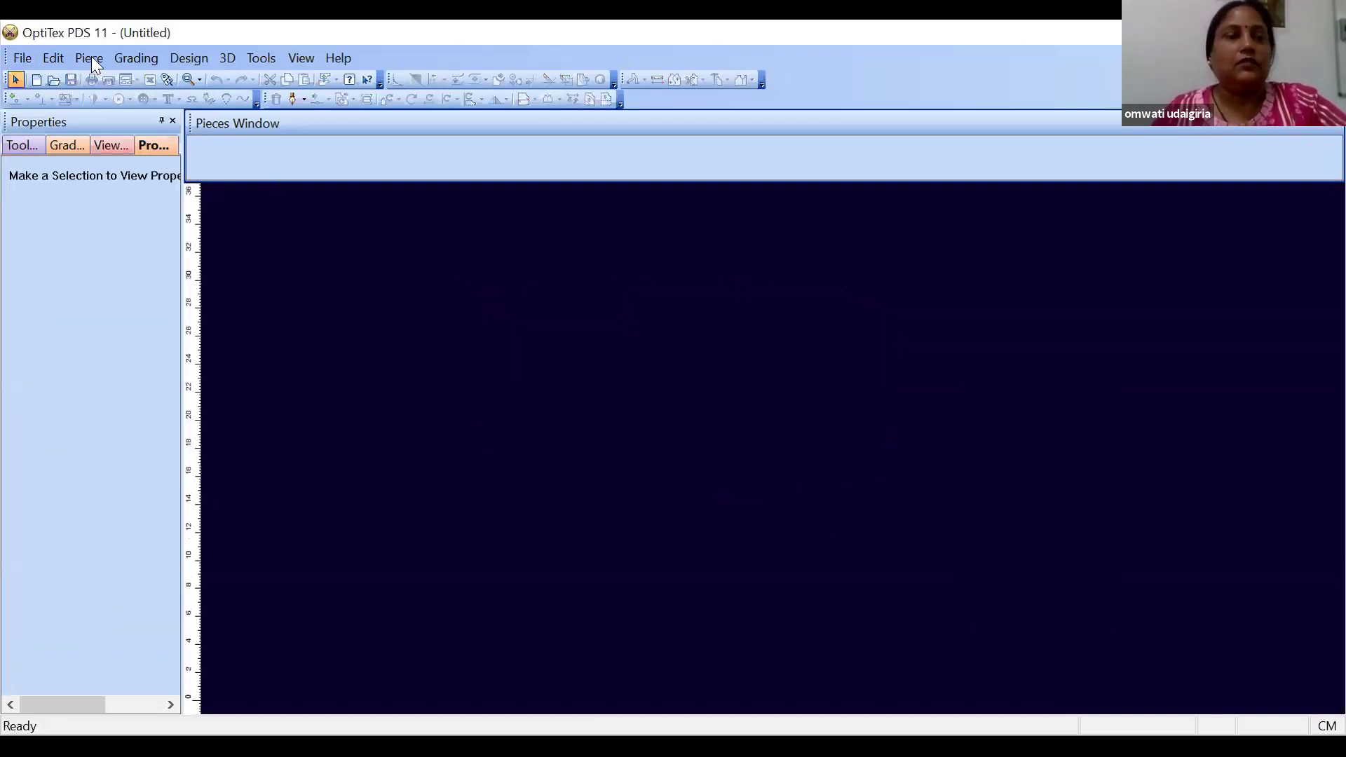
Create a new 10 by 10 cm square piece and place it in the working area with free space around it
left_click(89, 58)
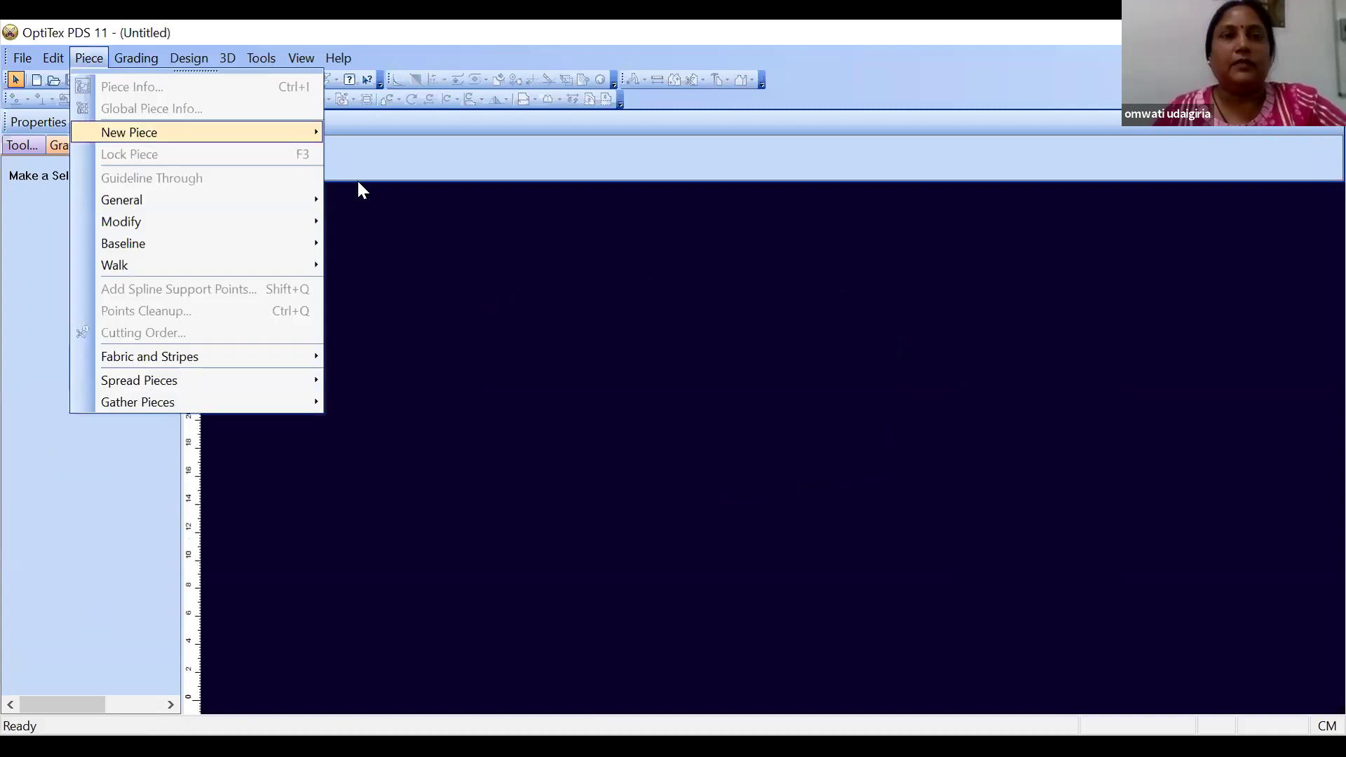
mouse_move(135, 133)
left_click(384, 353)
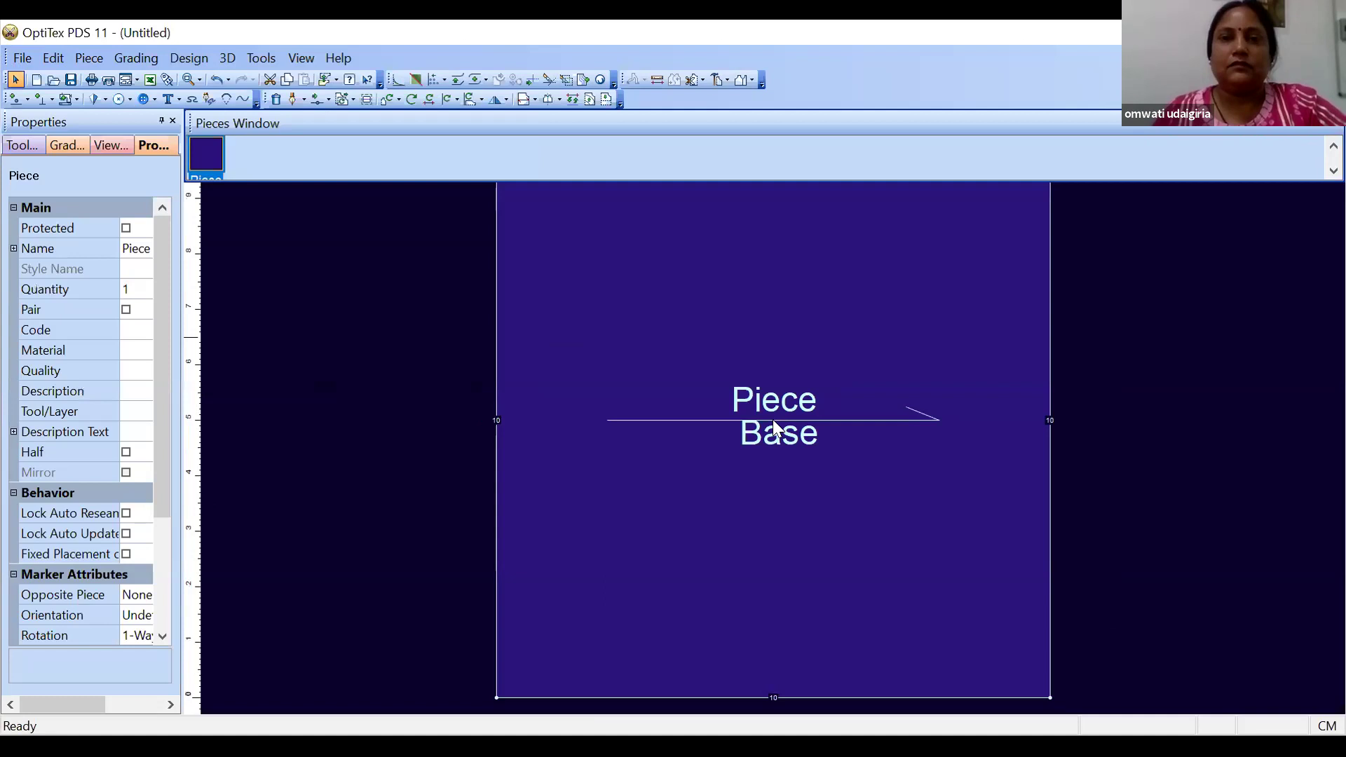
scroll(772, 419, "down", 3)
left_click_drag(796, 410, 580, 376)
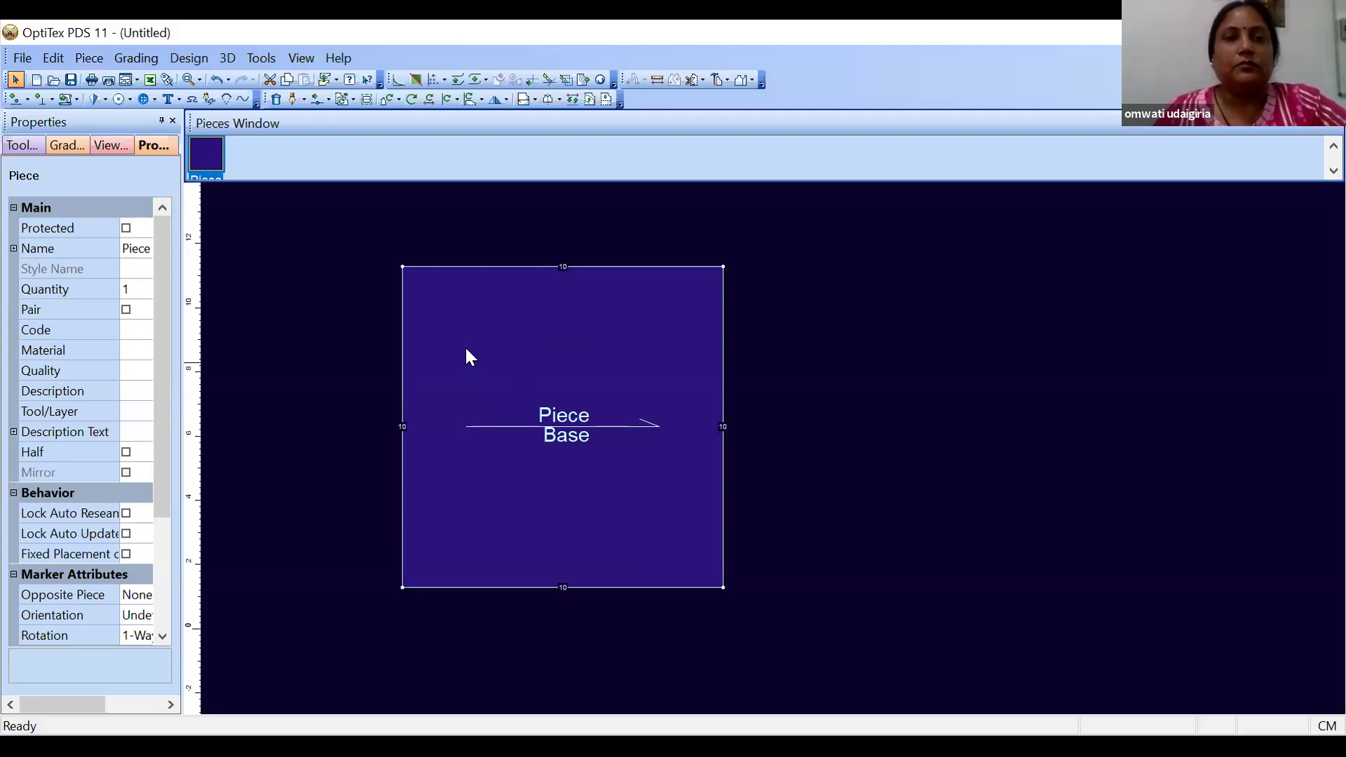
Set the baseline length to 3 cm for the current piece only and close the baseline length dialog
left_click(91, 59)
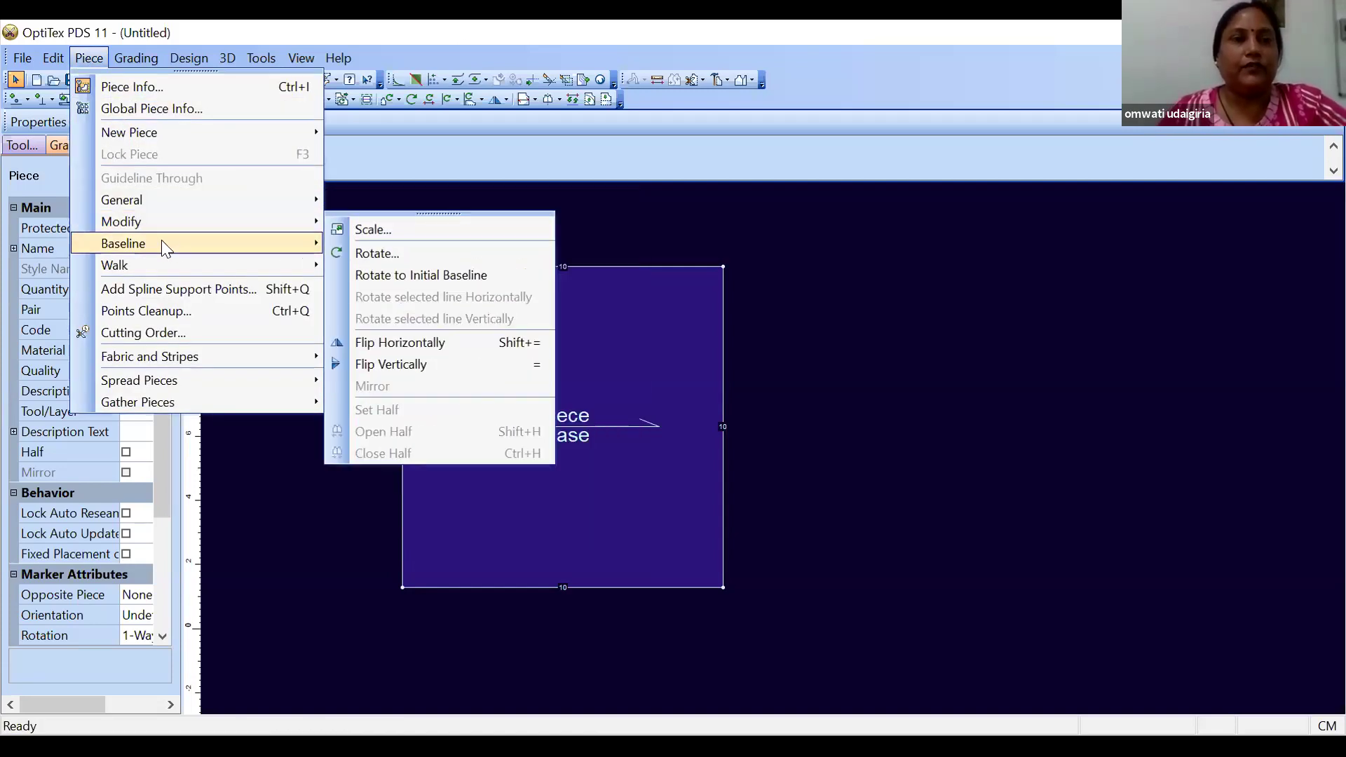
mouse_move(287, 231)
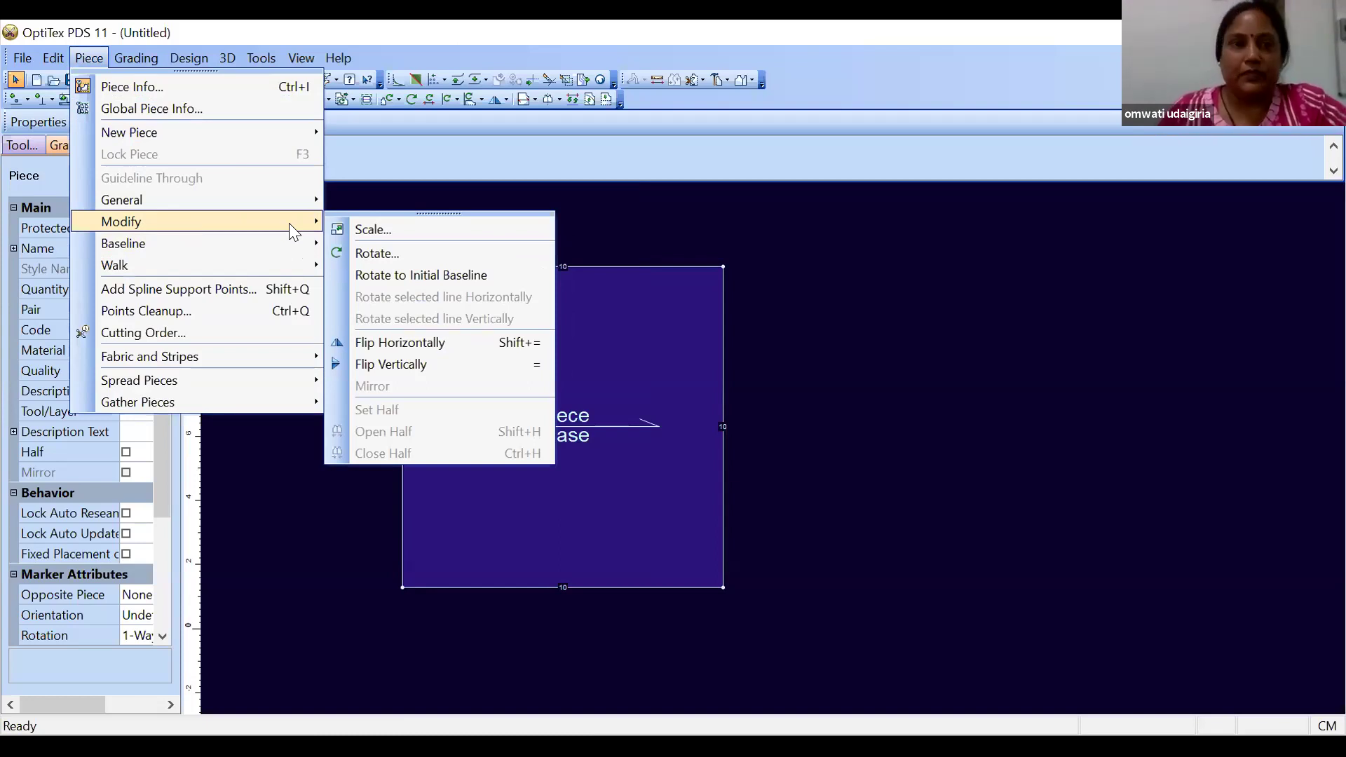
mouse_move(234, 248)
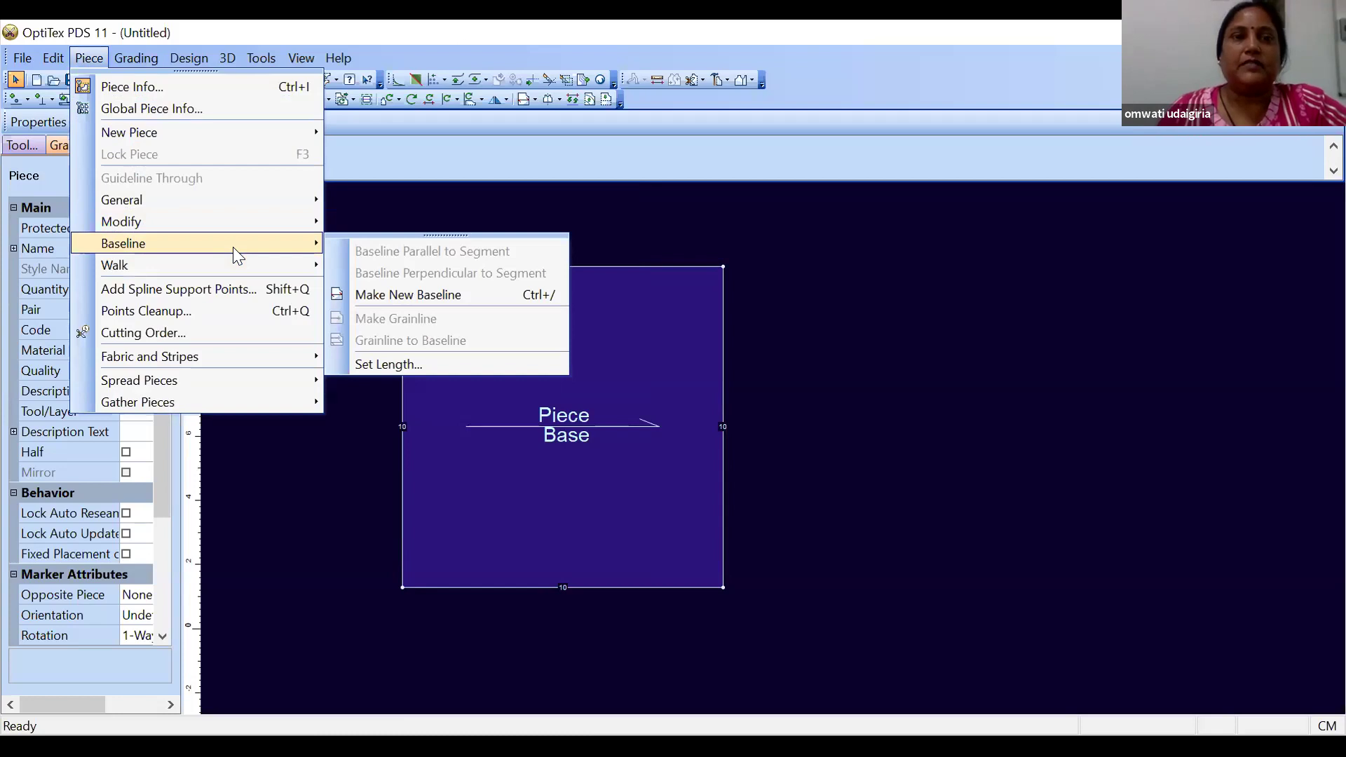
left_click(398, 359)
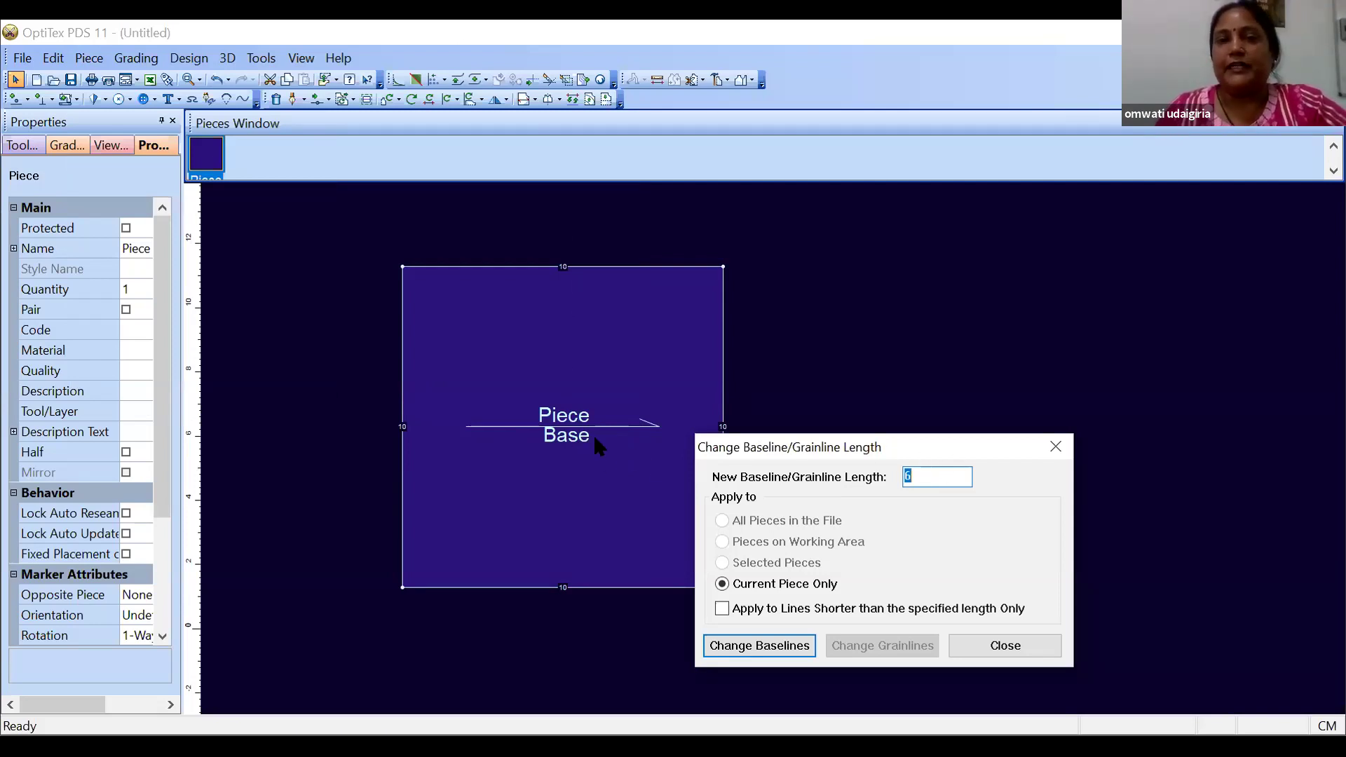
left_click(917, 477)
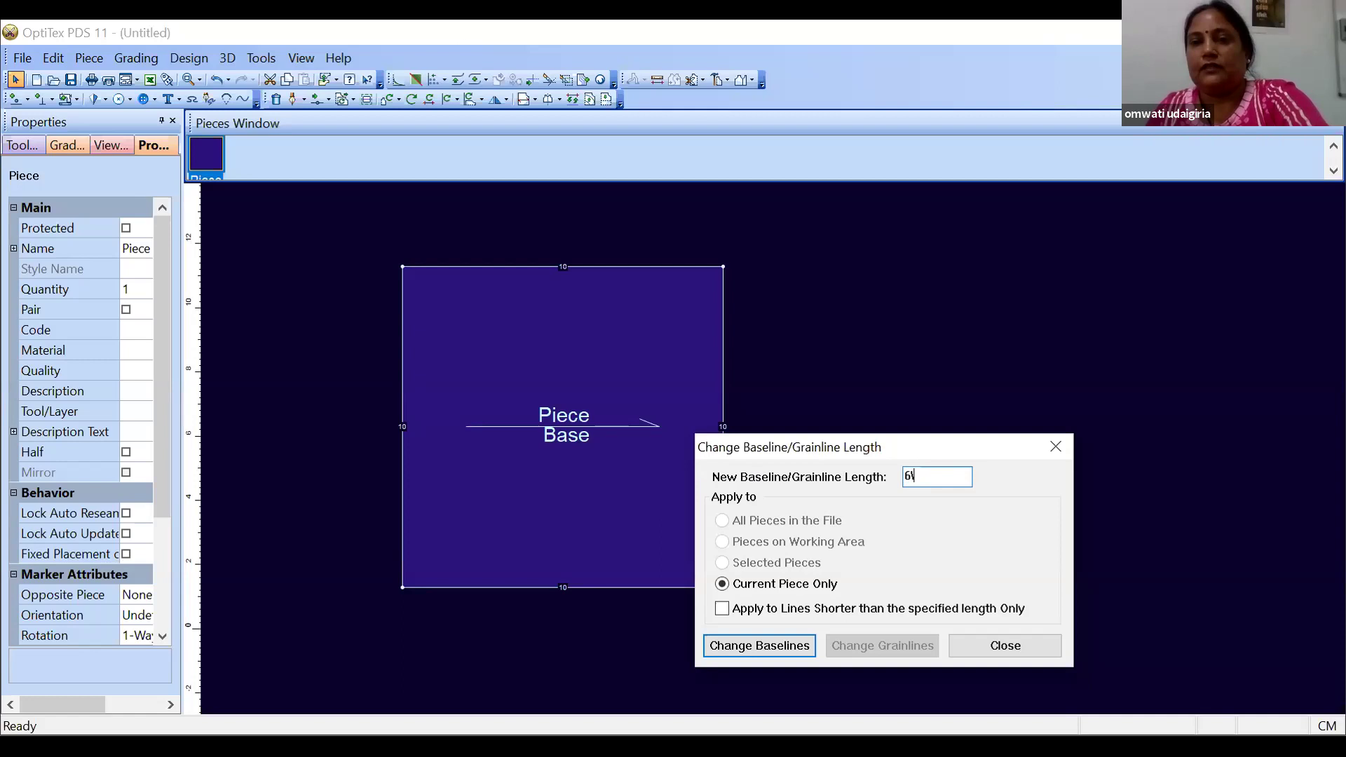
key("BackSpace")
type("3")
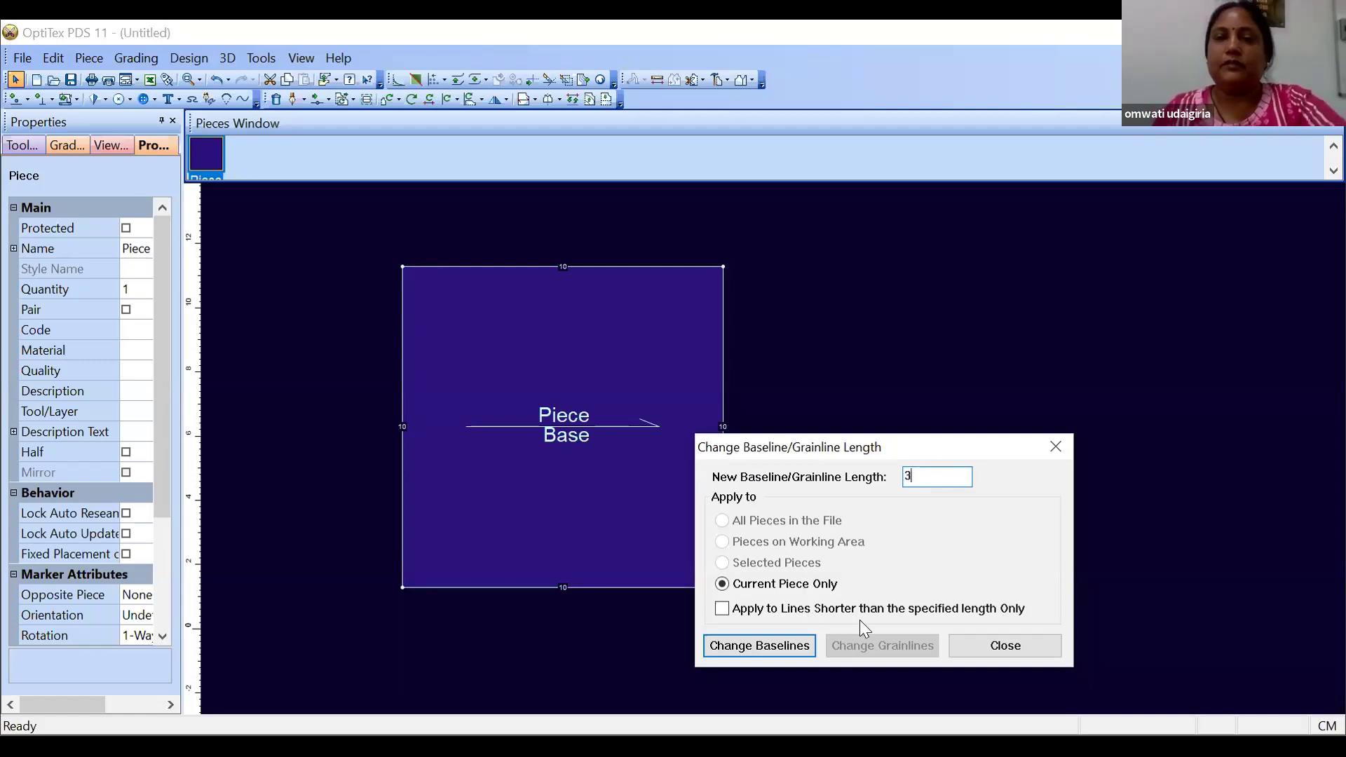
left_click(753, 642)
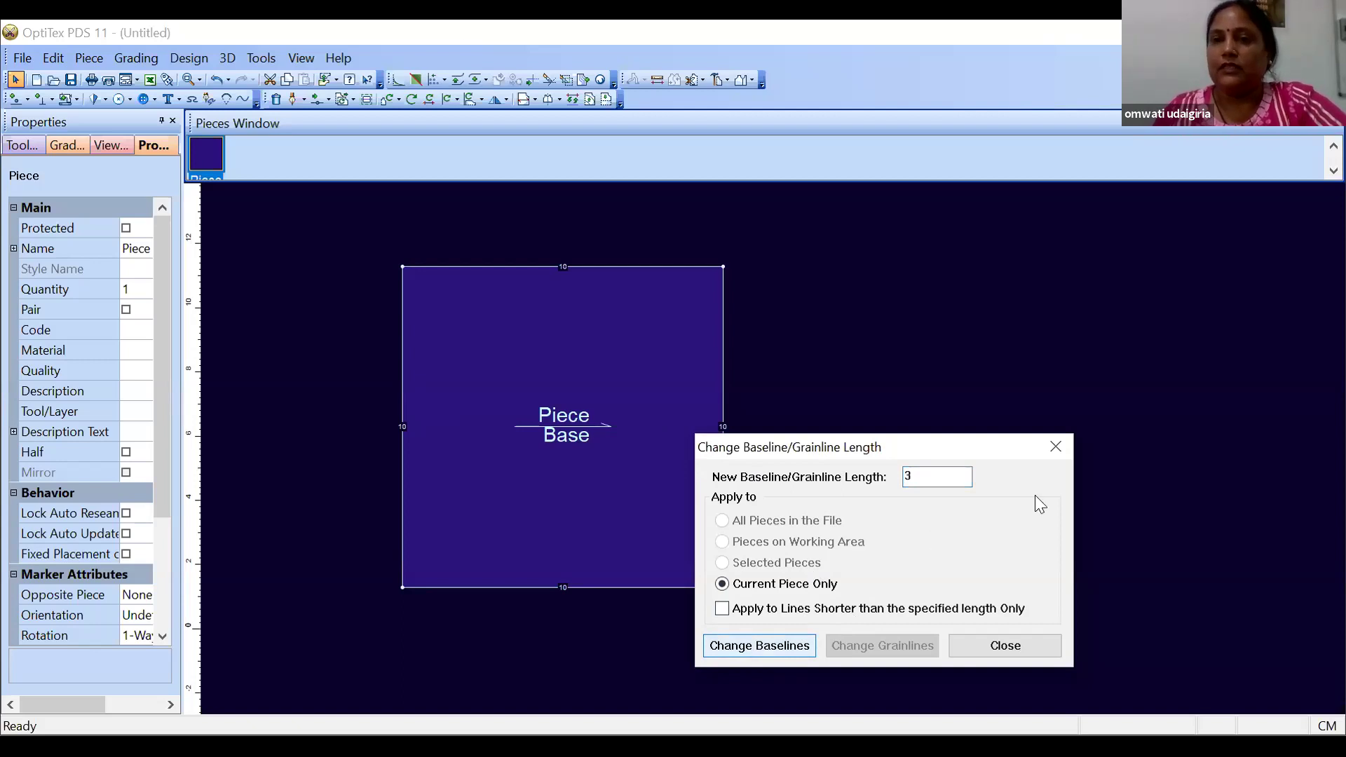
key("Tab")
key("Return")
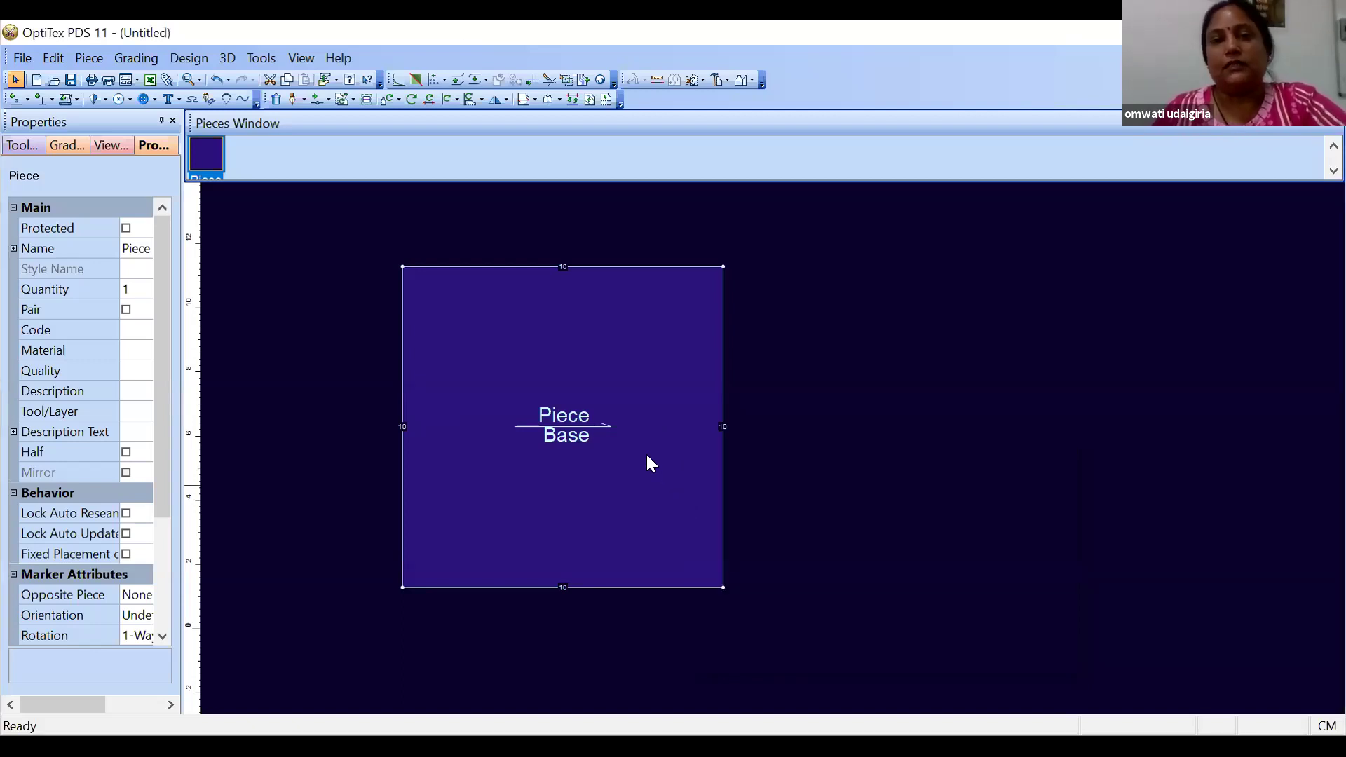
Make a new baseline for the square piece to replace its shortened one
scroll(771, 418, "up", 1)
scroll(772, 420, "up", 1)
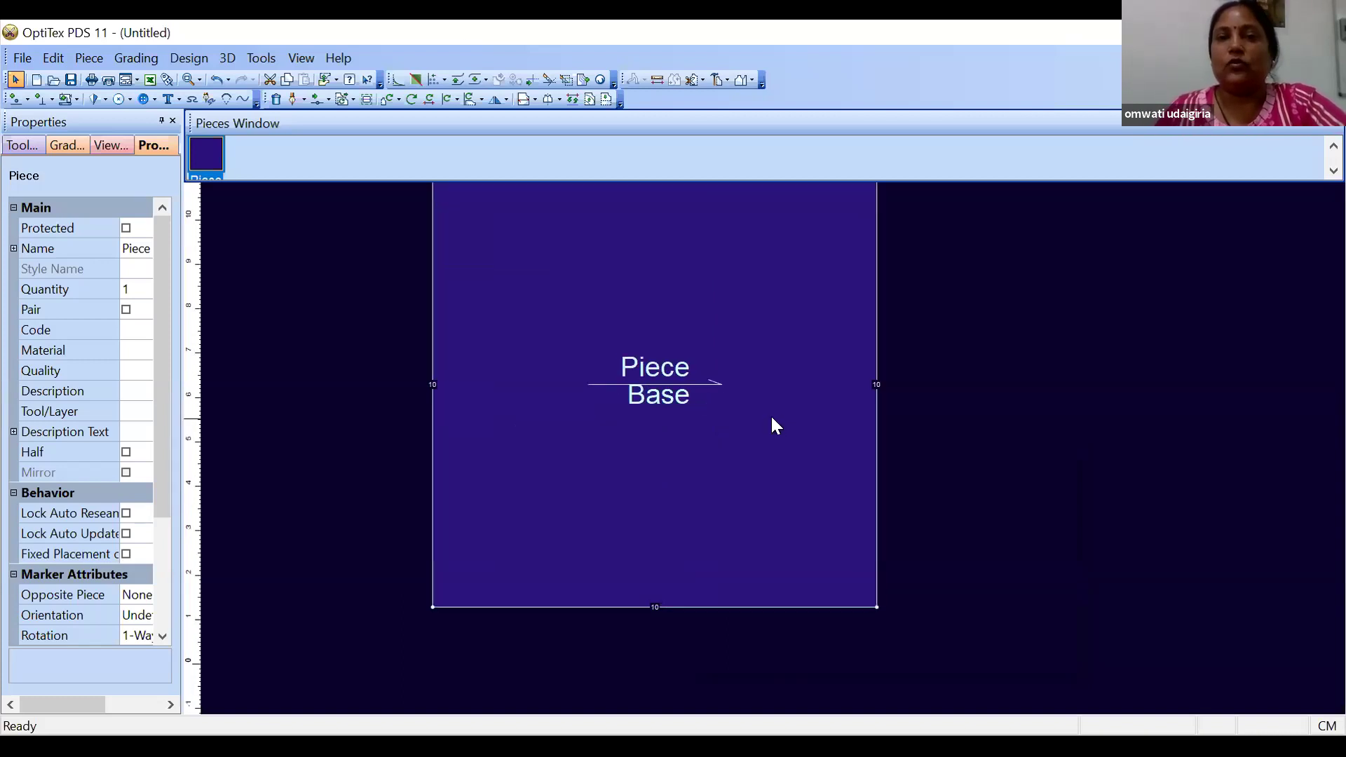
scroll(743, 378, "down", 1)
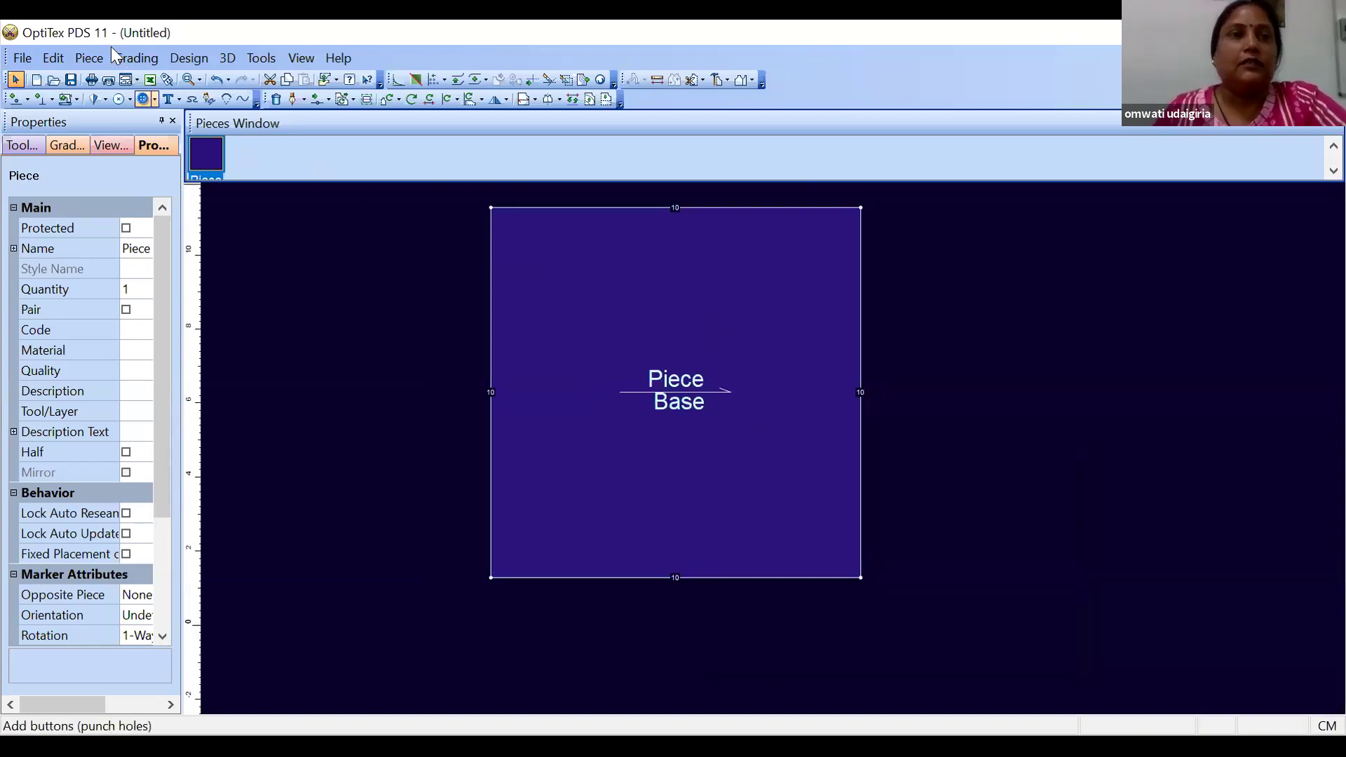
left_click(91, 58)
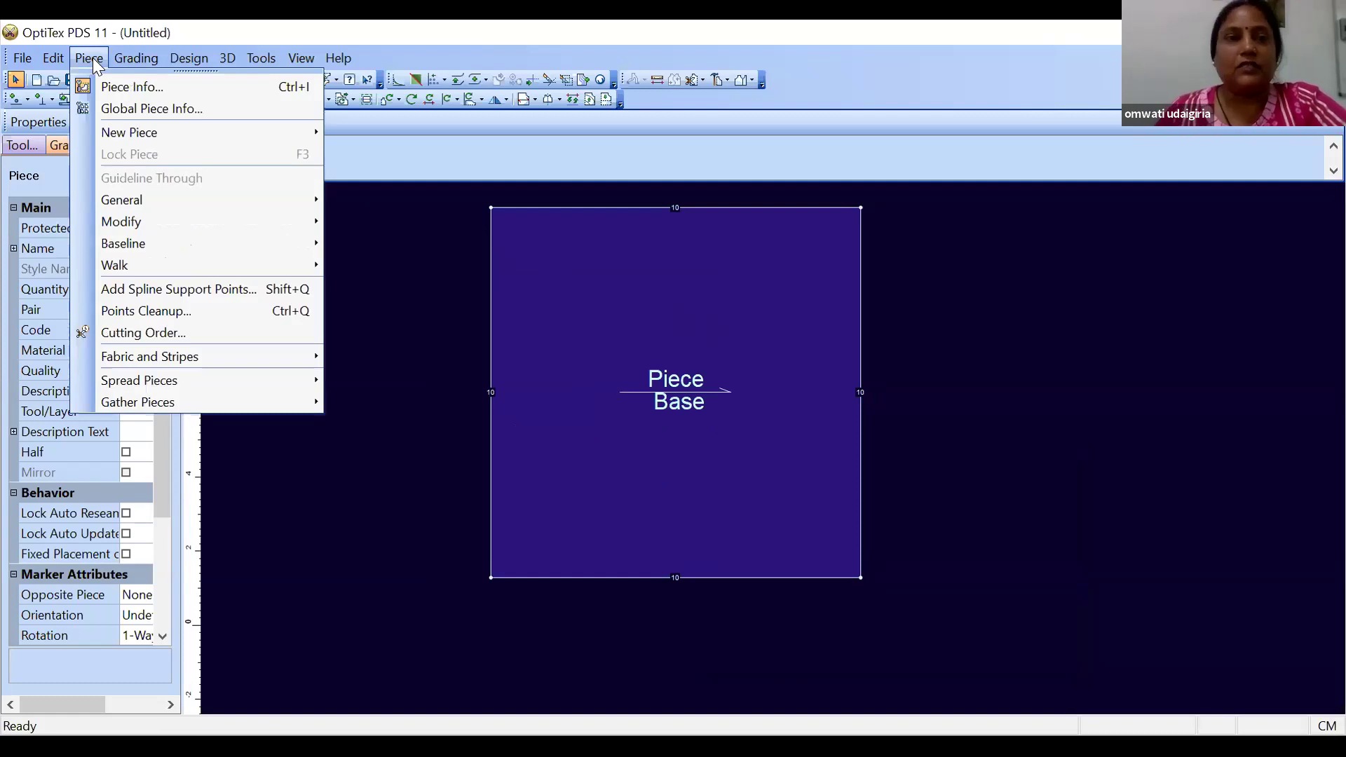
mouse_move(154, 254)
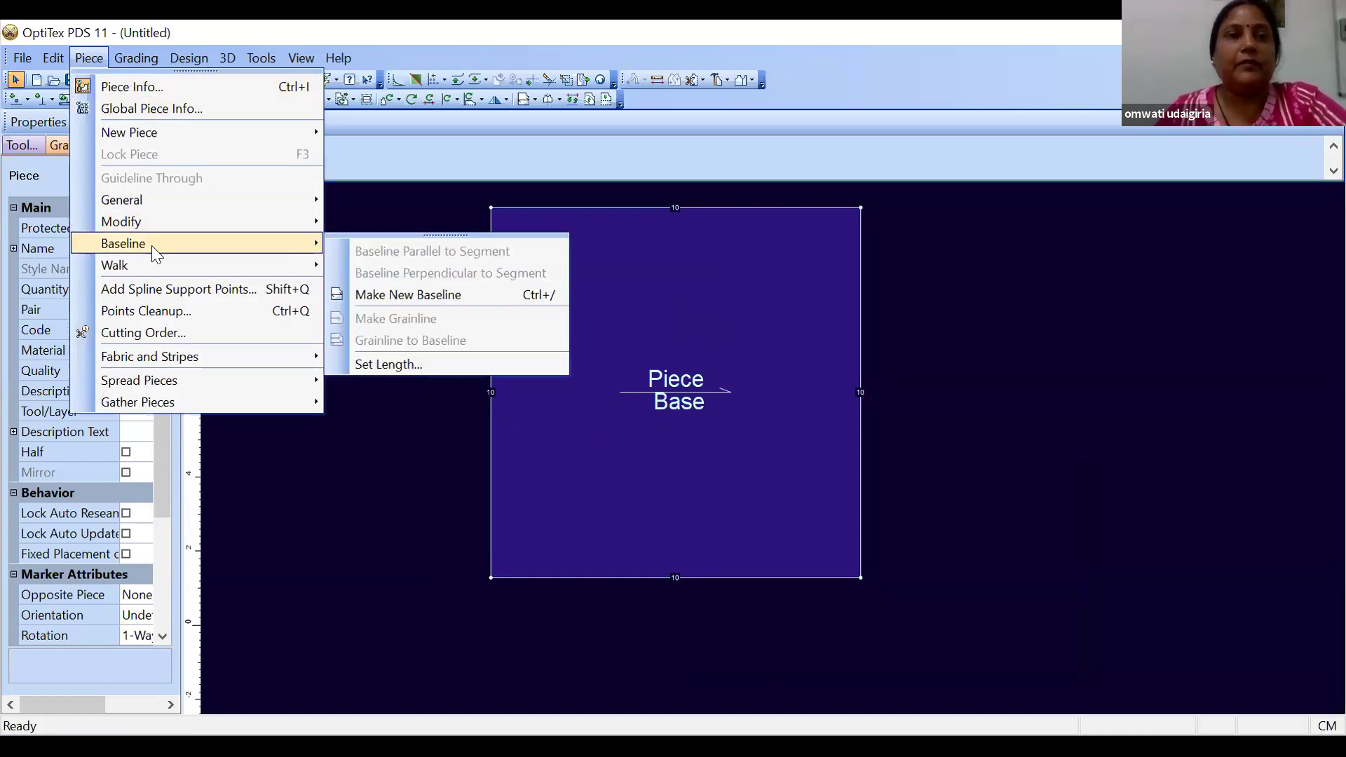
left_click(392, 299)
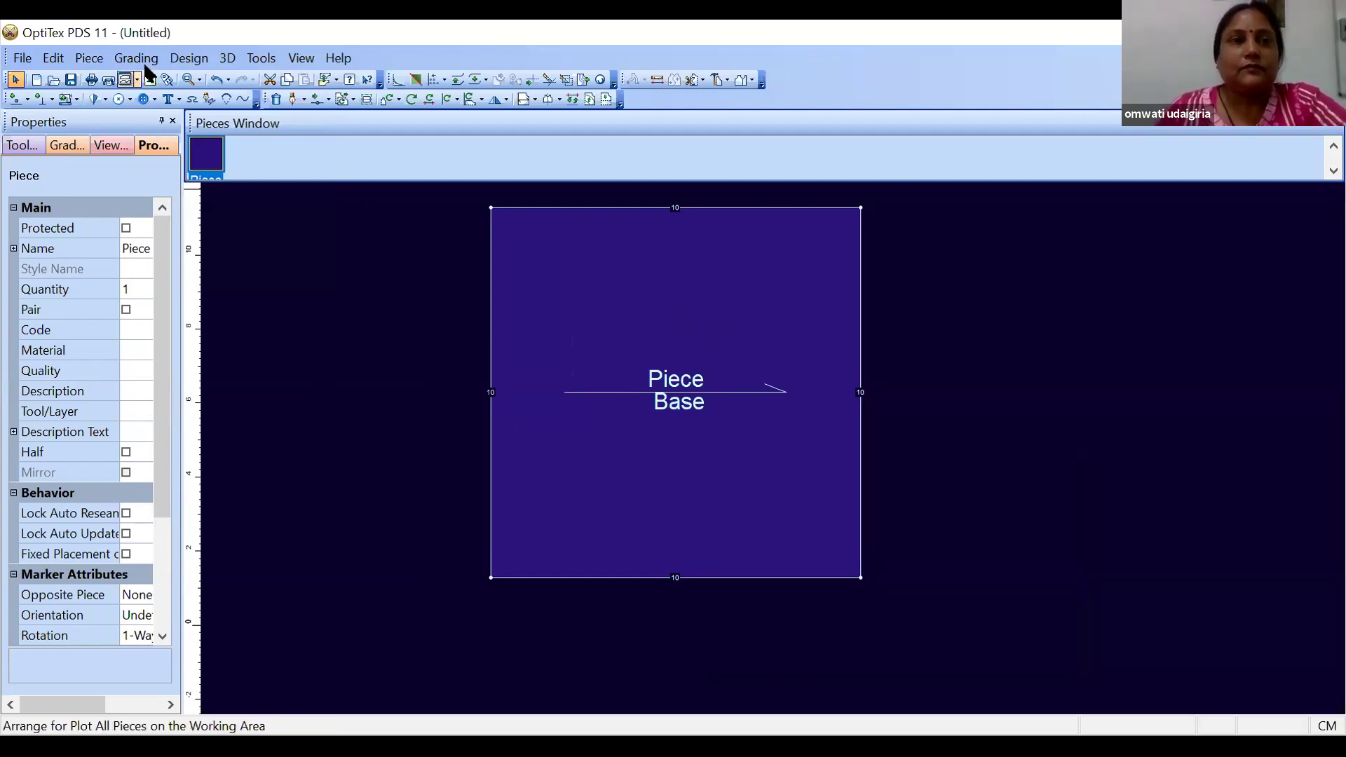
left_click(189, 58)
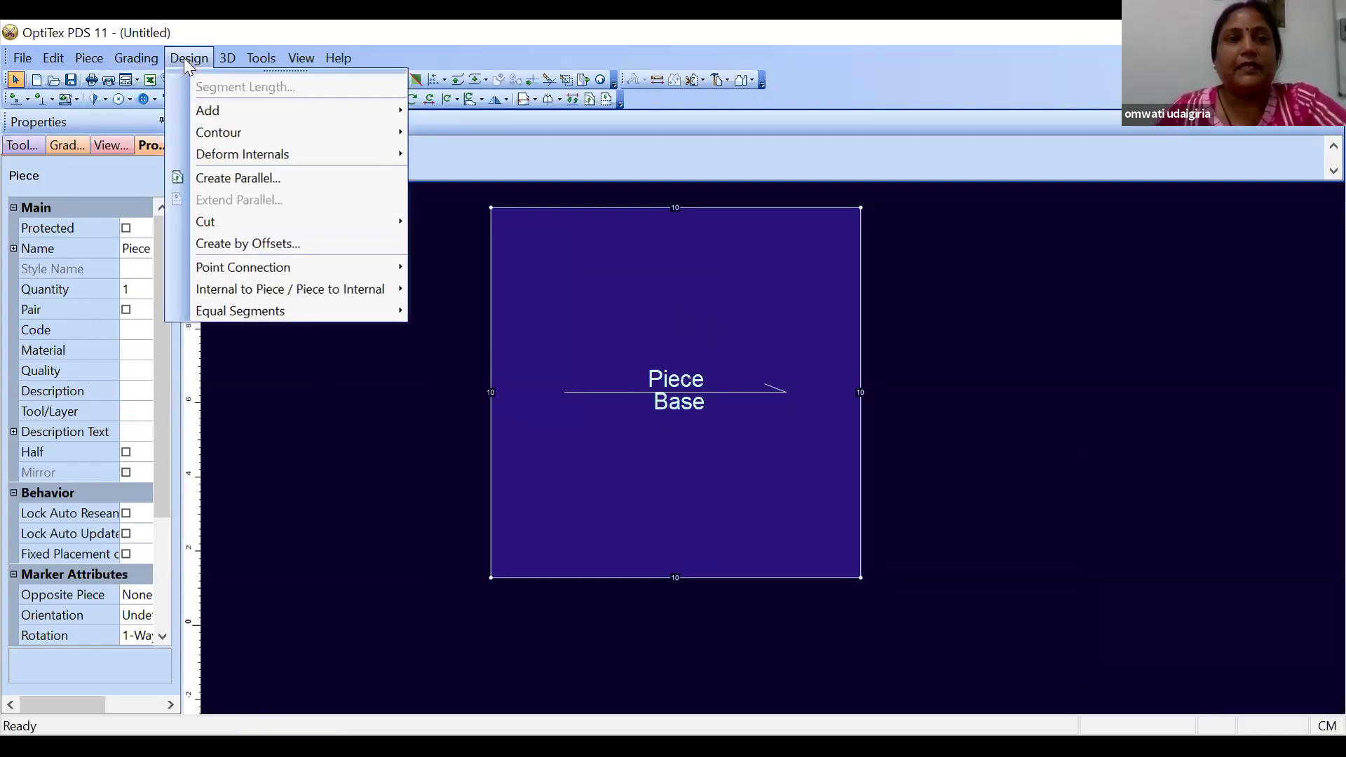
mouse_move(232, 133)
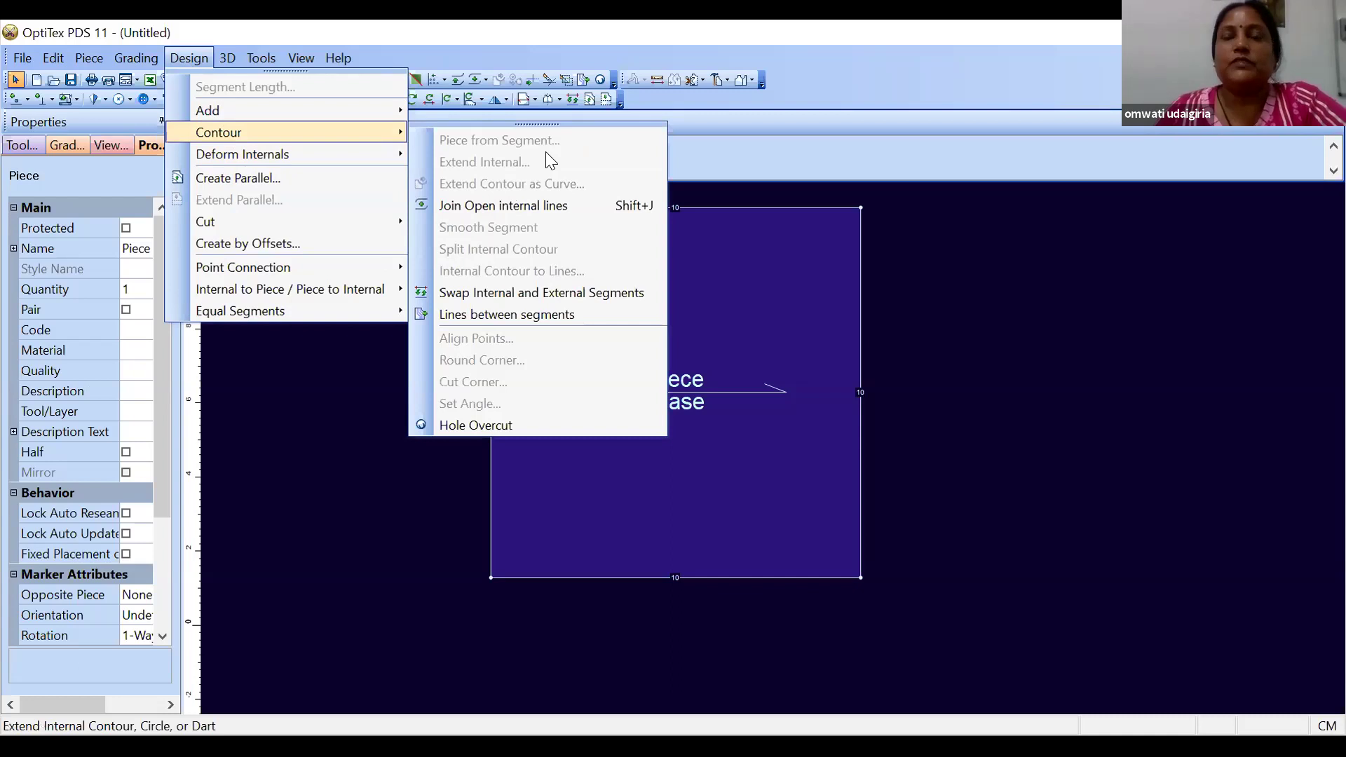
left_click(363, 460)
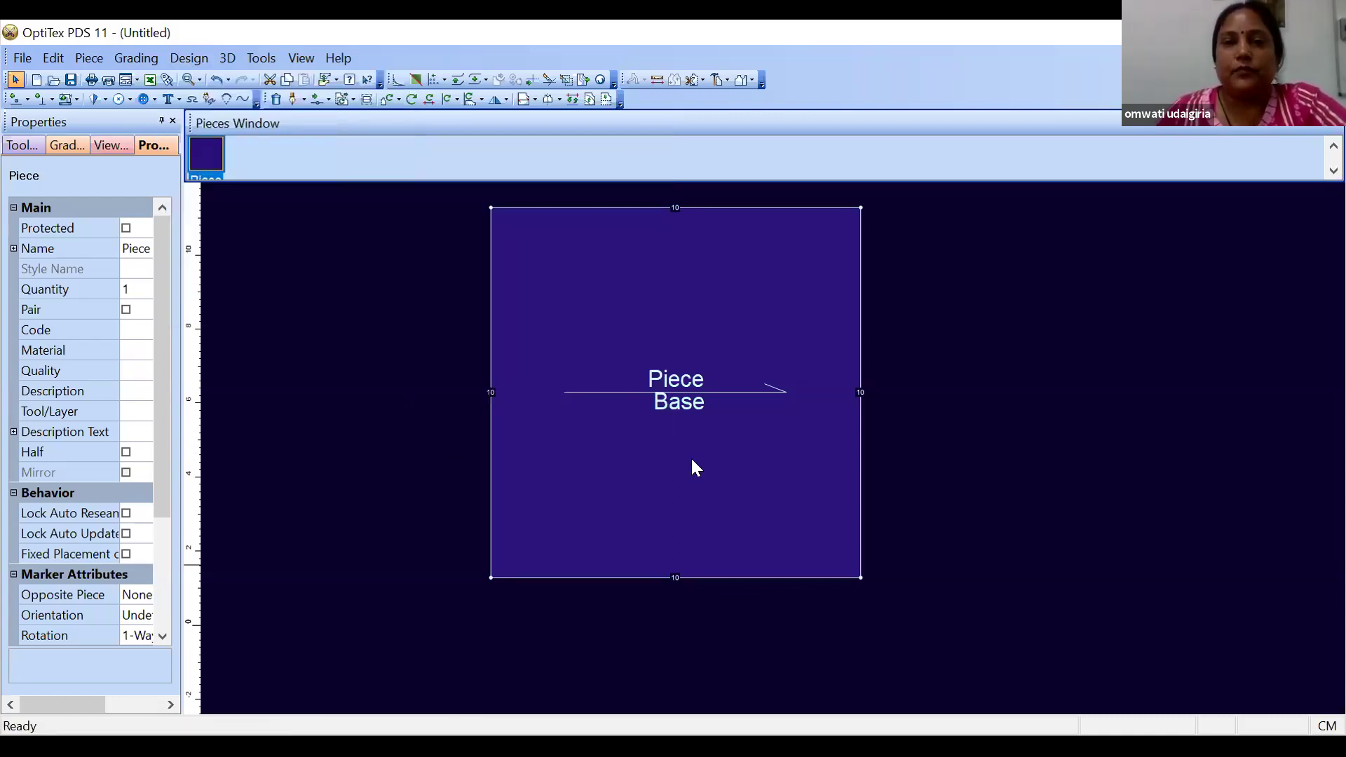
Start Piece from Segment on the square's bottom edge, selected from its lower-right to its lower-left corner, keeping the piece in view
scroll(771, 418, "down", 2)
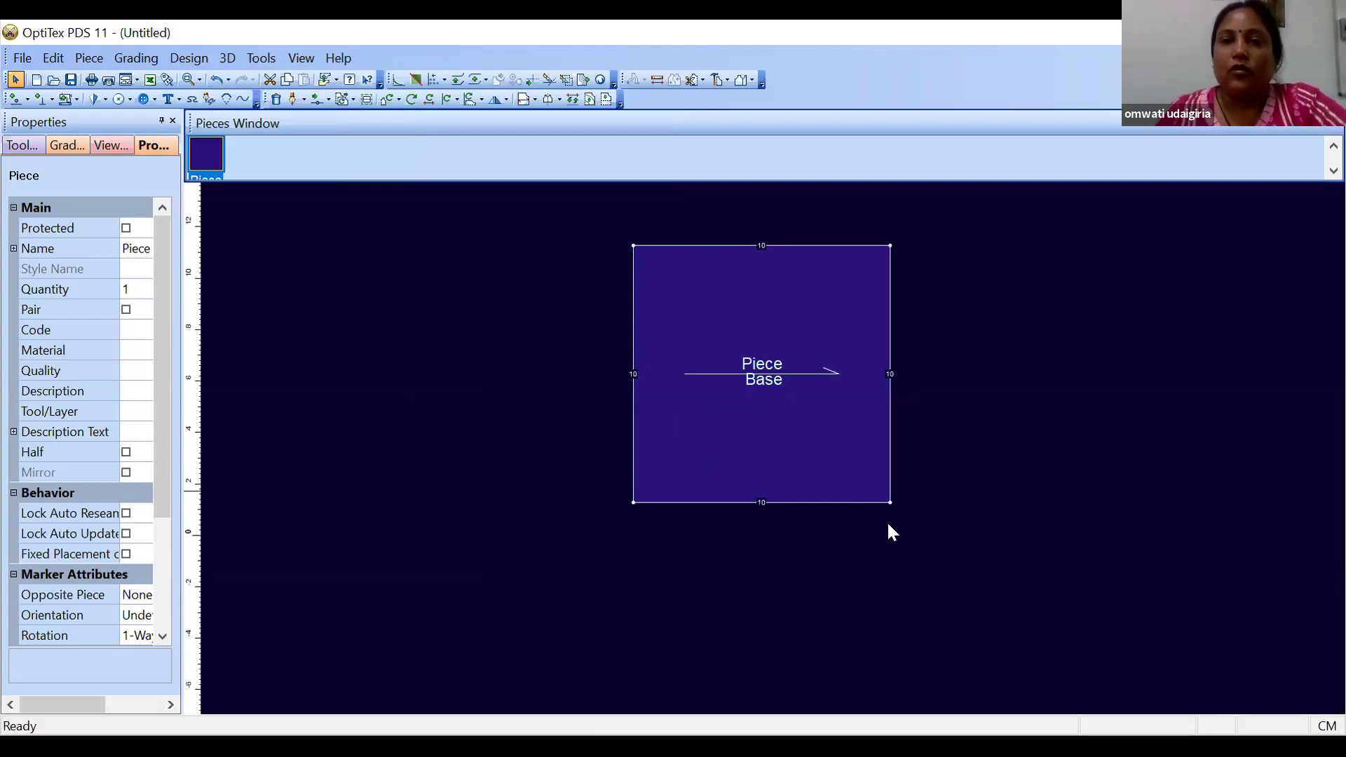
left_click(890, 500)
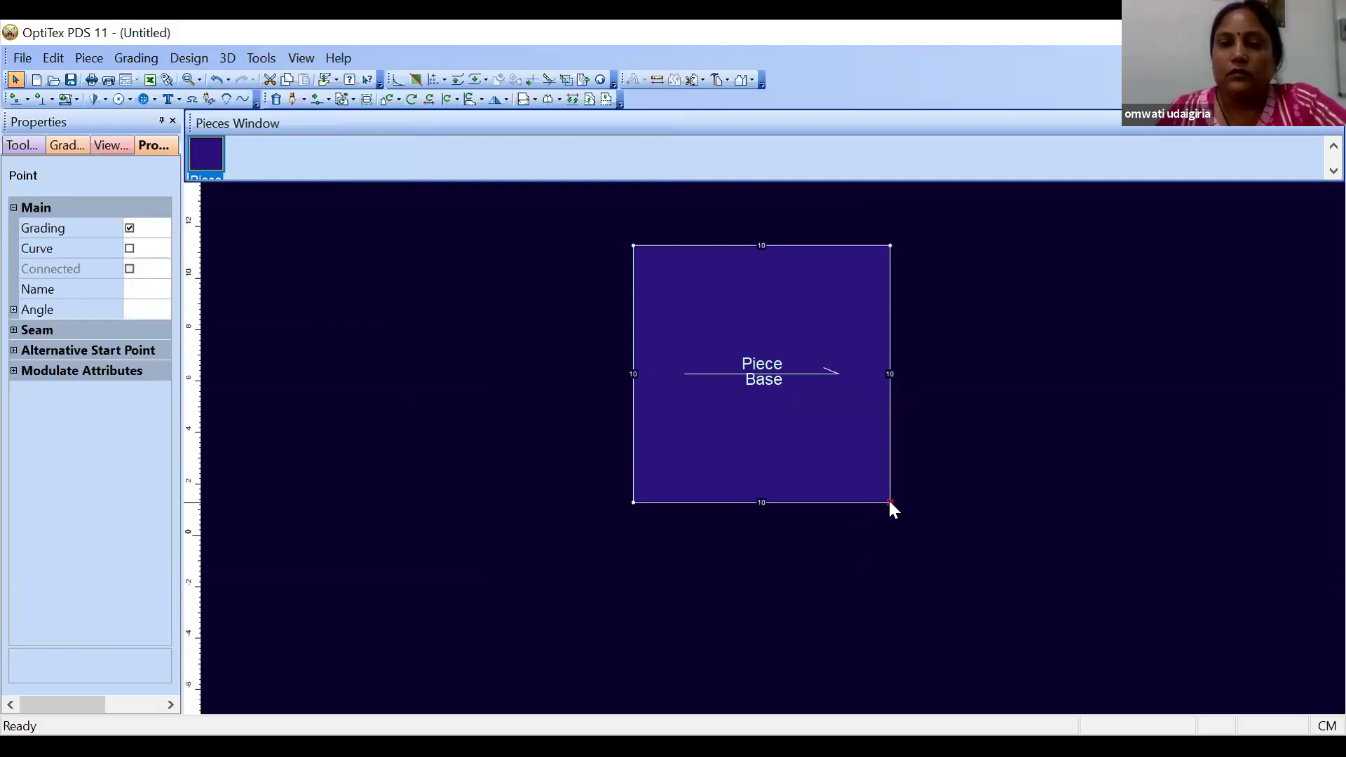
left_click(633, 502, "shift")
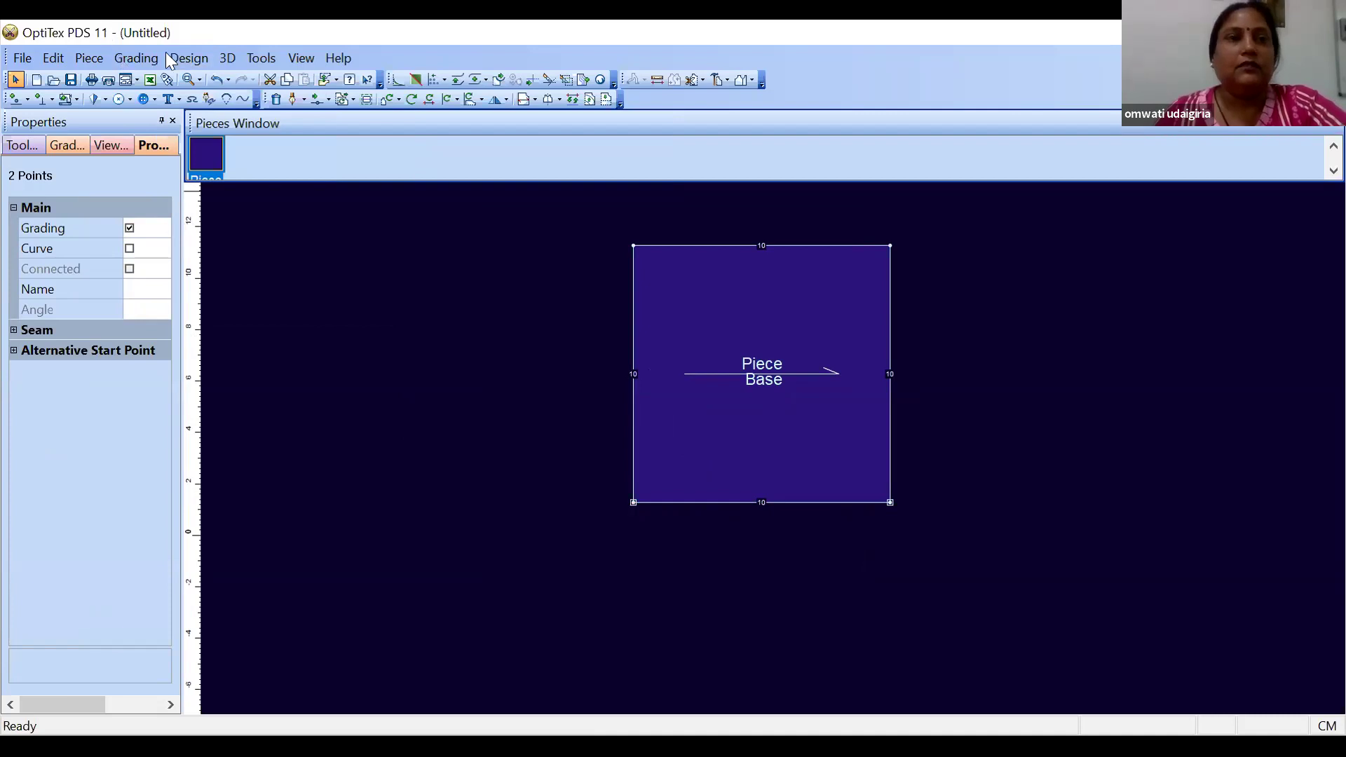
left_click(181, 60)
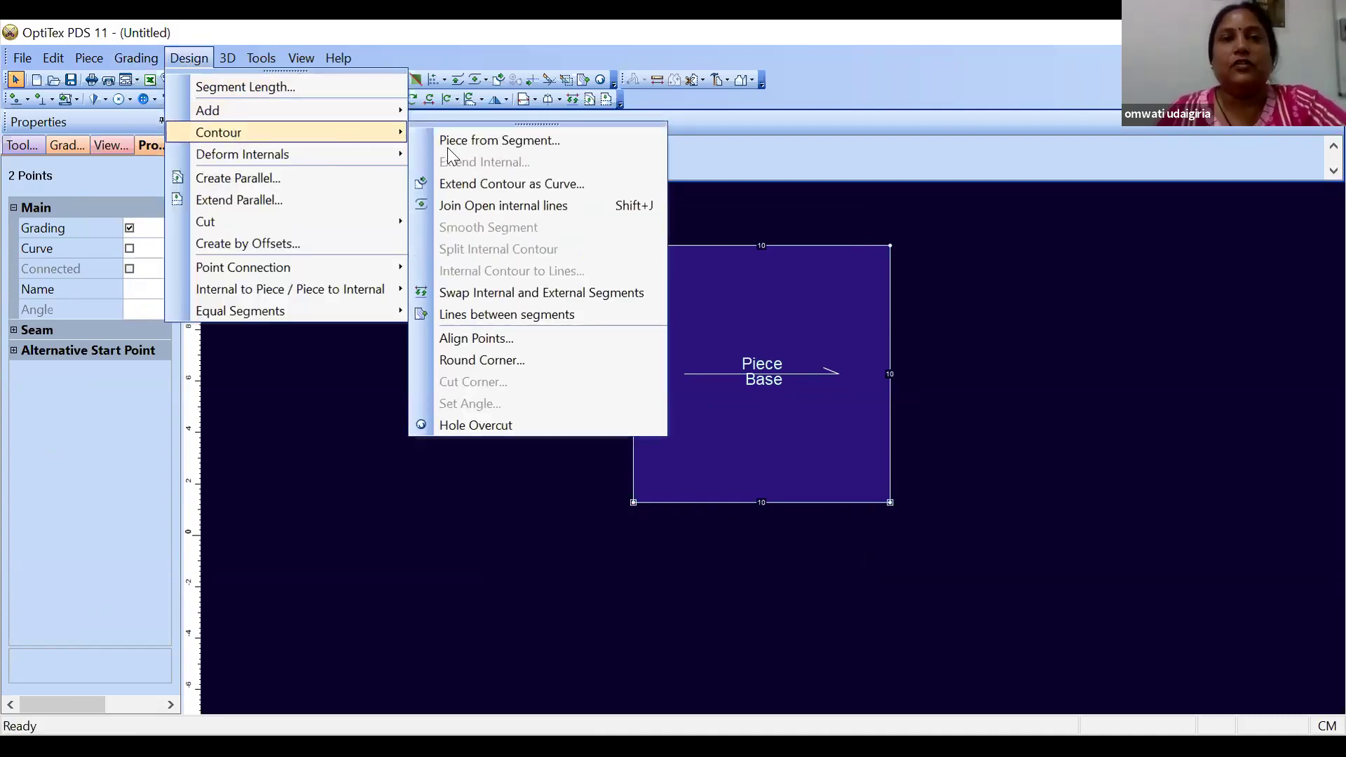
left_click(487, 139)
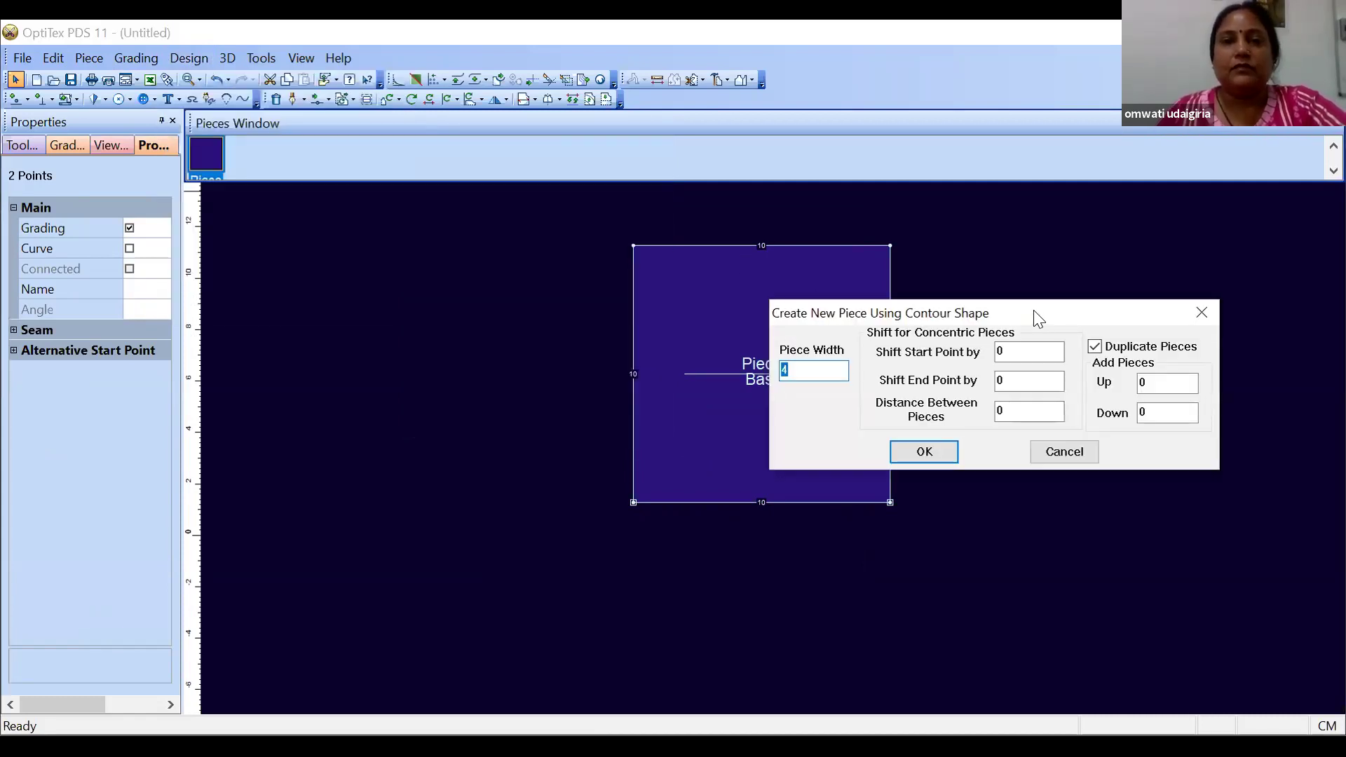
left_click_drag(1033, 310, 77, 360)
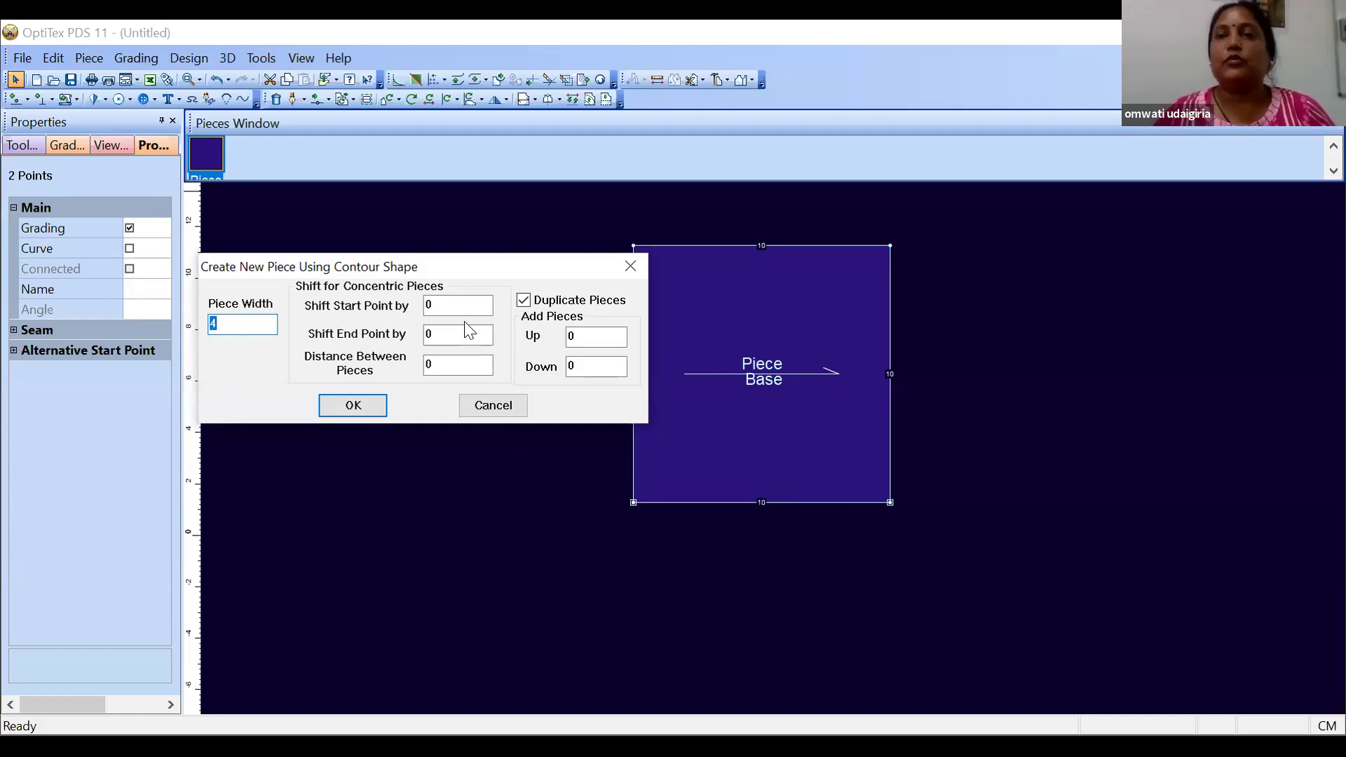
Set both the start point shift and the end point shift for the concentric pieces to 5 cm
left_click(440, 303)
key("BackSpace")
type("5")
left_click(442, 336)
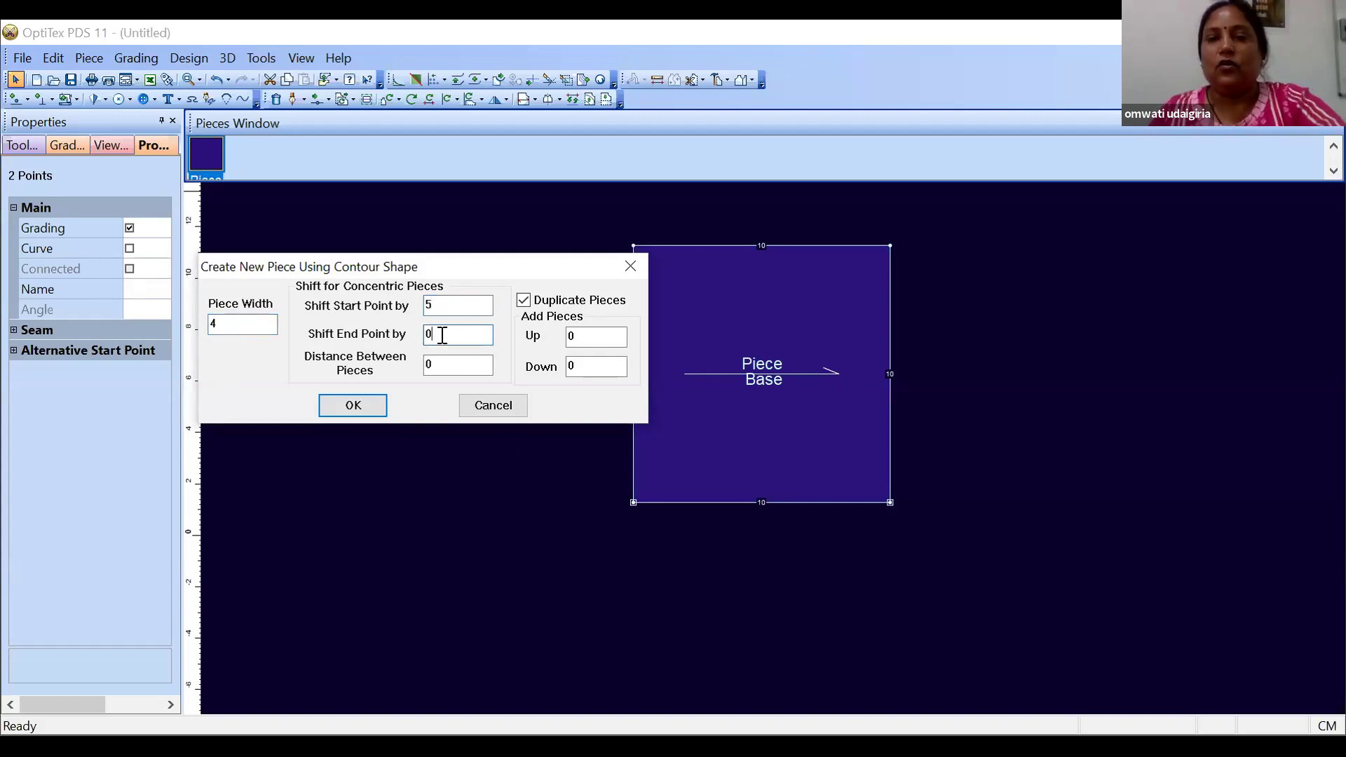
key("BackSpace")
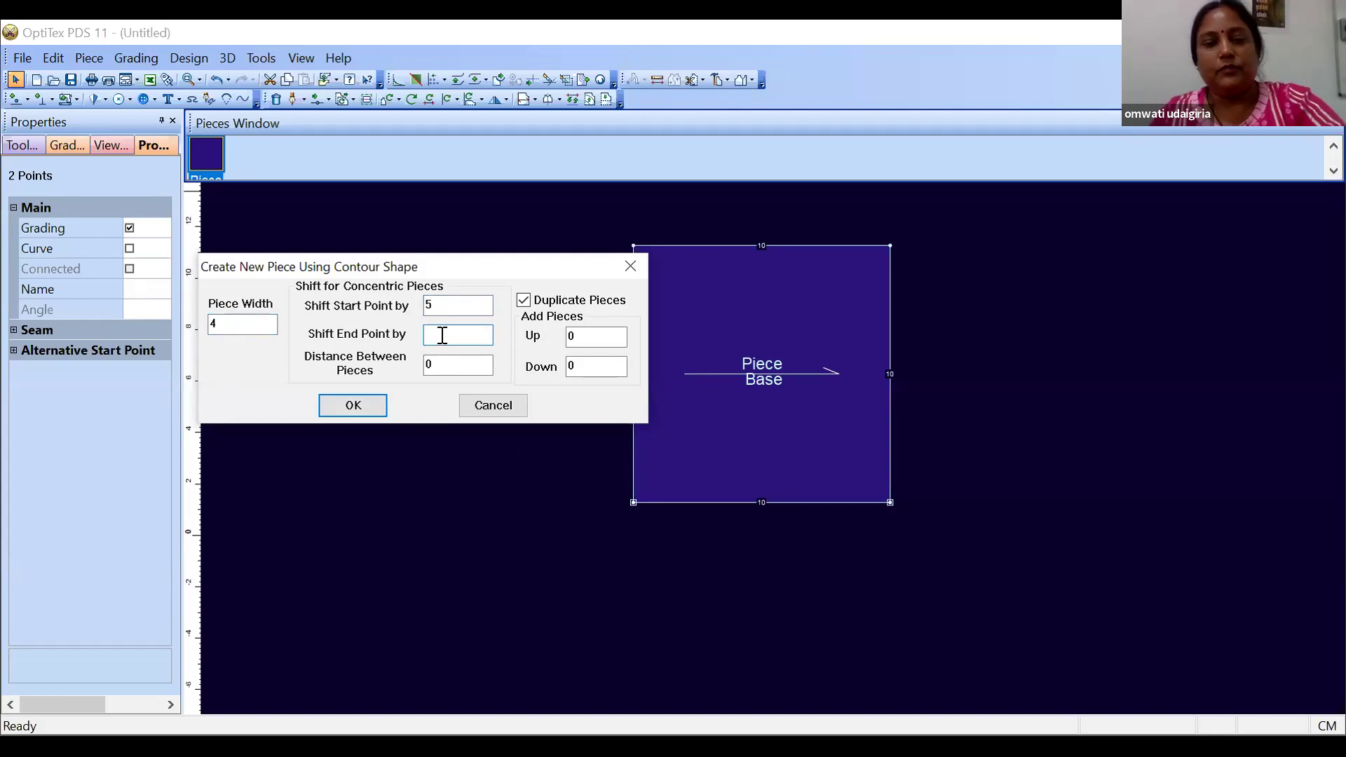
type("5")
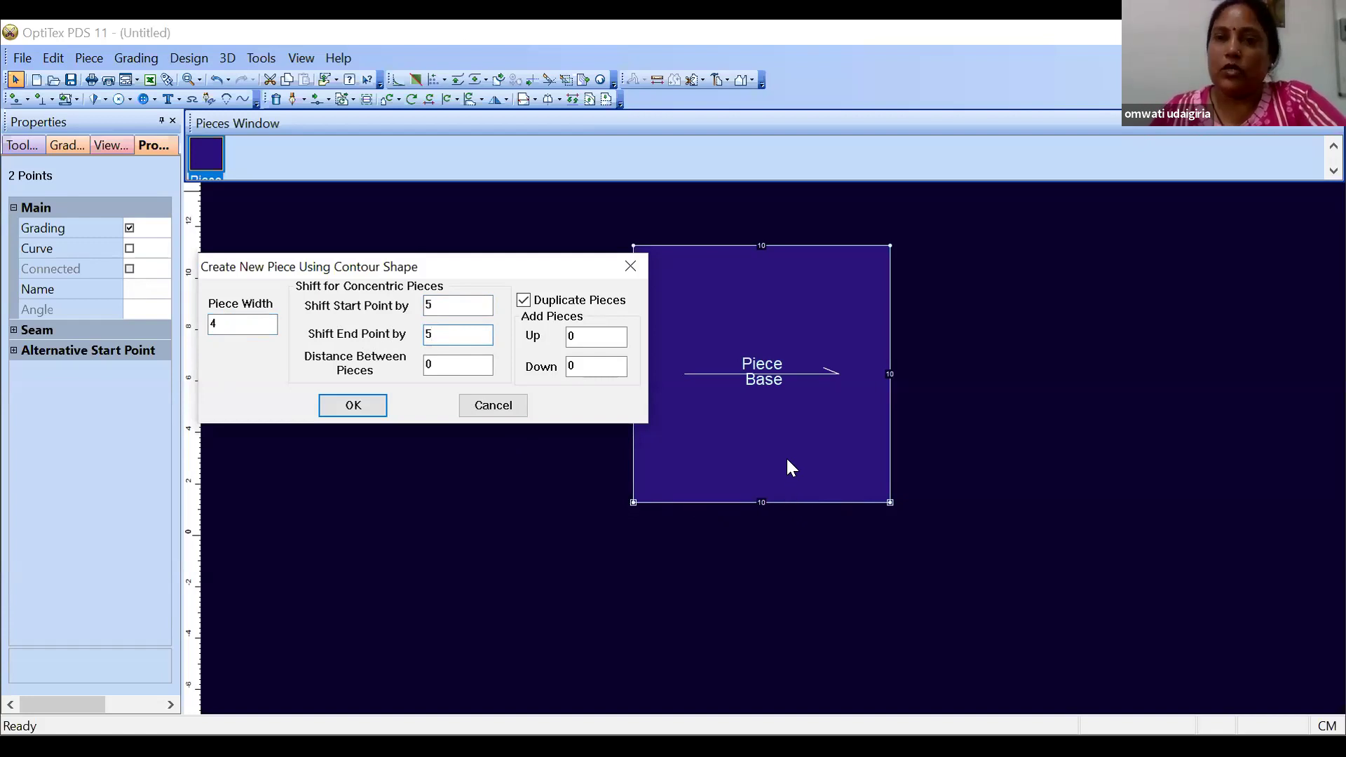
Set the number of duplicate pieces to add to 1 up and 1 down
left_click(582, 337)
key("BackSpace")
type("1")
left_click(589, 366)
key("BackSpace")
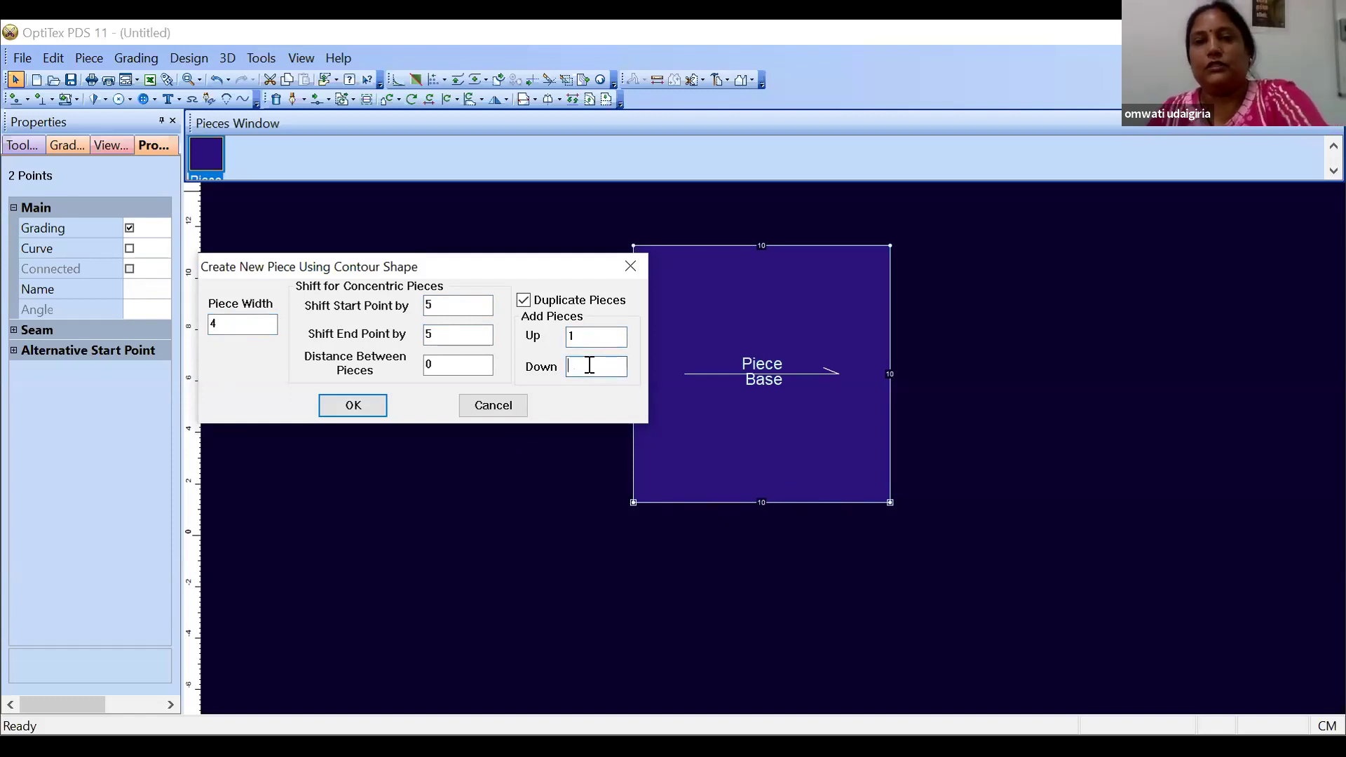
type("1")
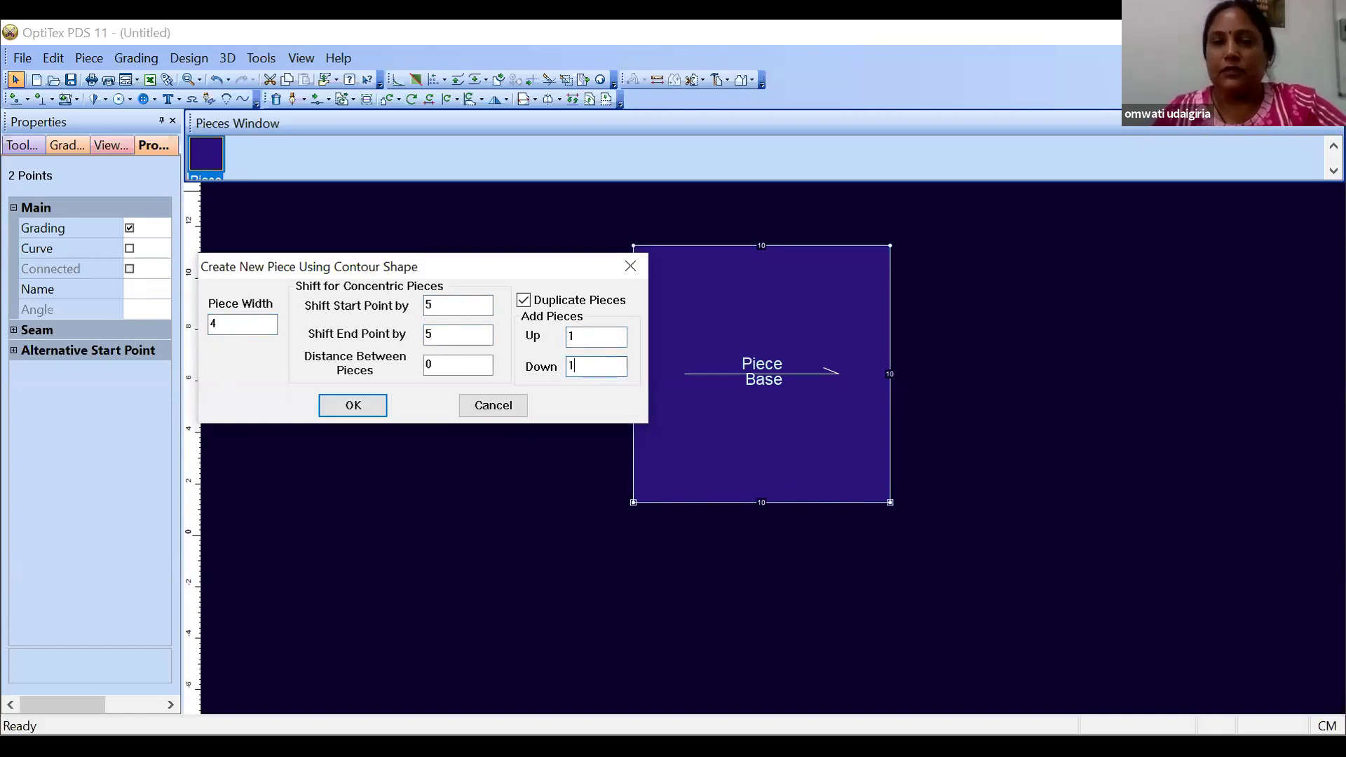
Create the pieces from the square's bottom edge, moving the longest strip below the square and the middle strip out to its left side
left_click(354, 407)
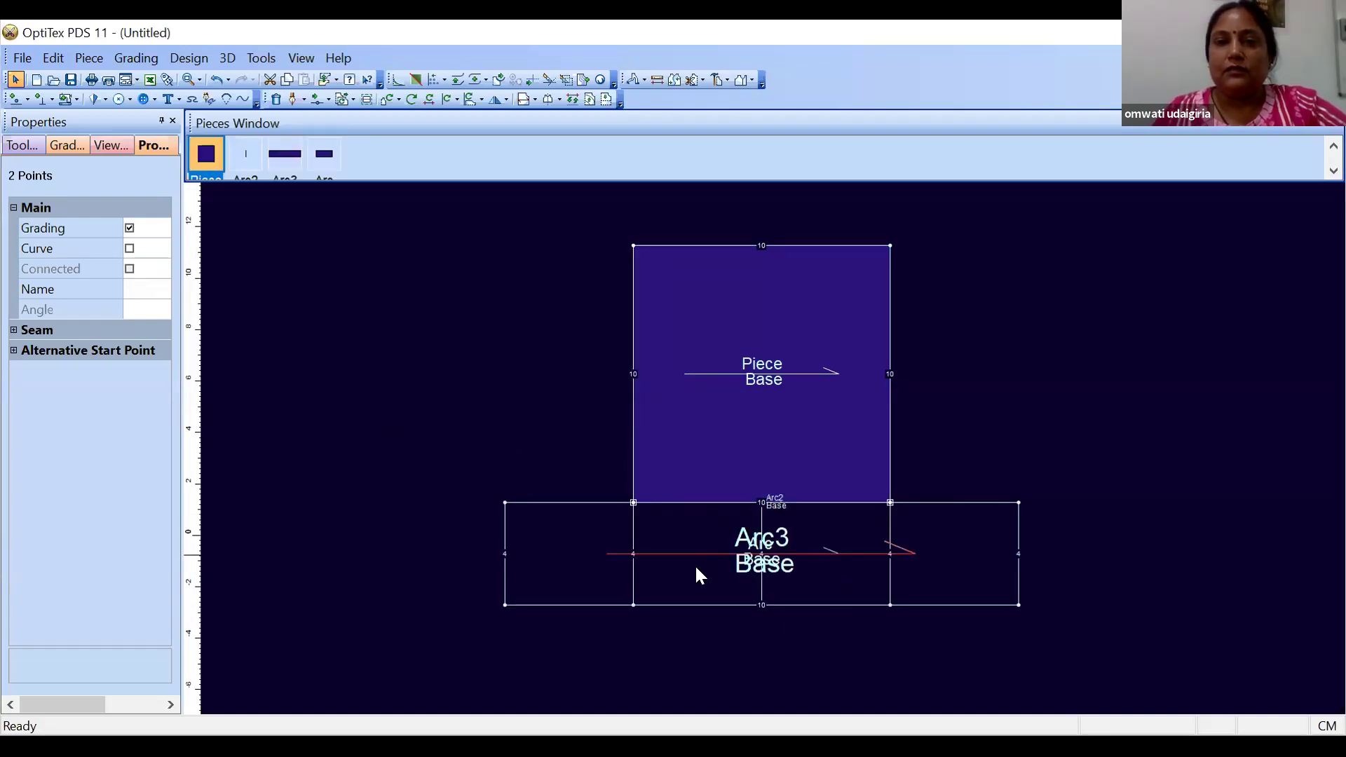
left_click(697, 588)
left_click_drag(688, 623, 689, 642)
scroll(790, 621, "down", 1)
left_click_drag(784, 464, 798, 590)
left_click_drag(661, 569, 661, 570)
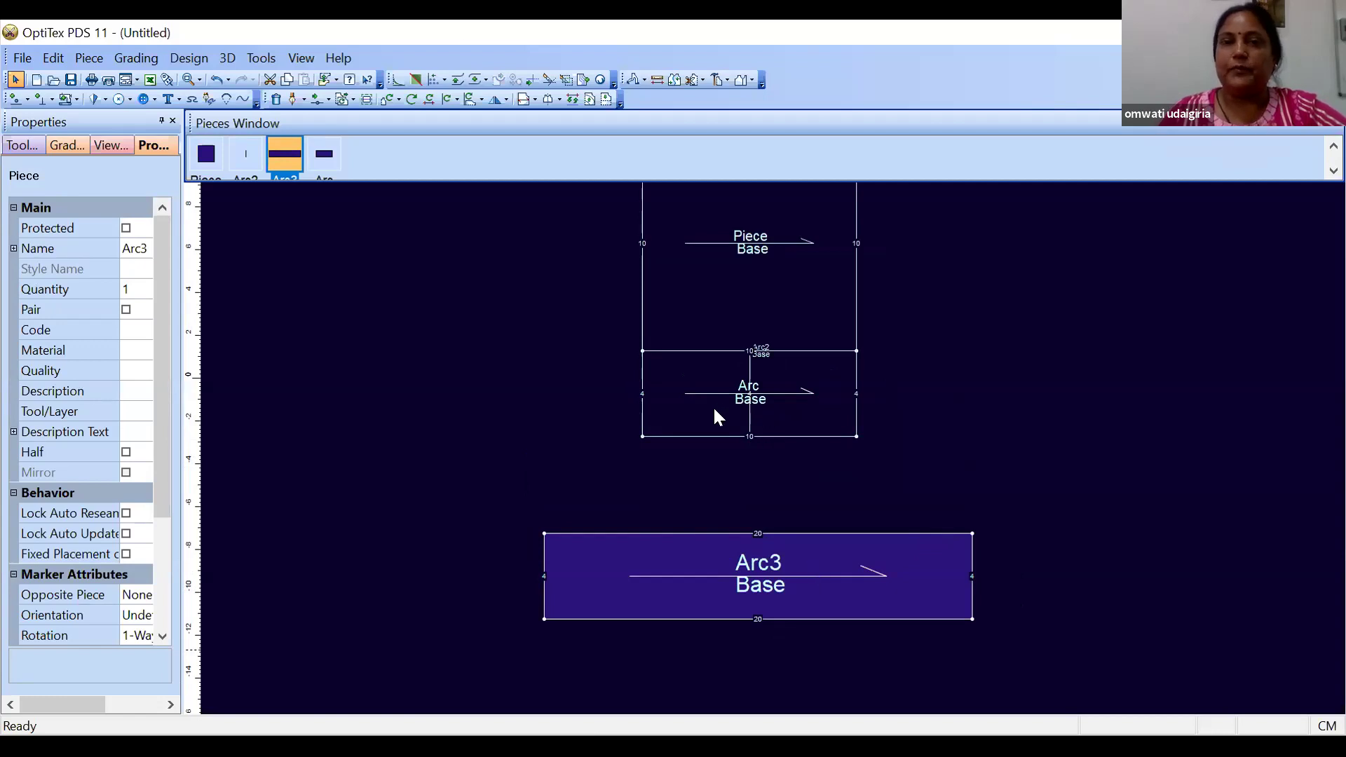
left_click_drag(808, 378, 552, 400)
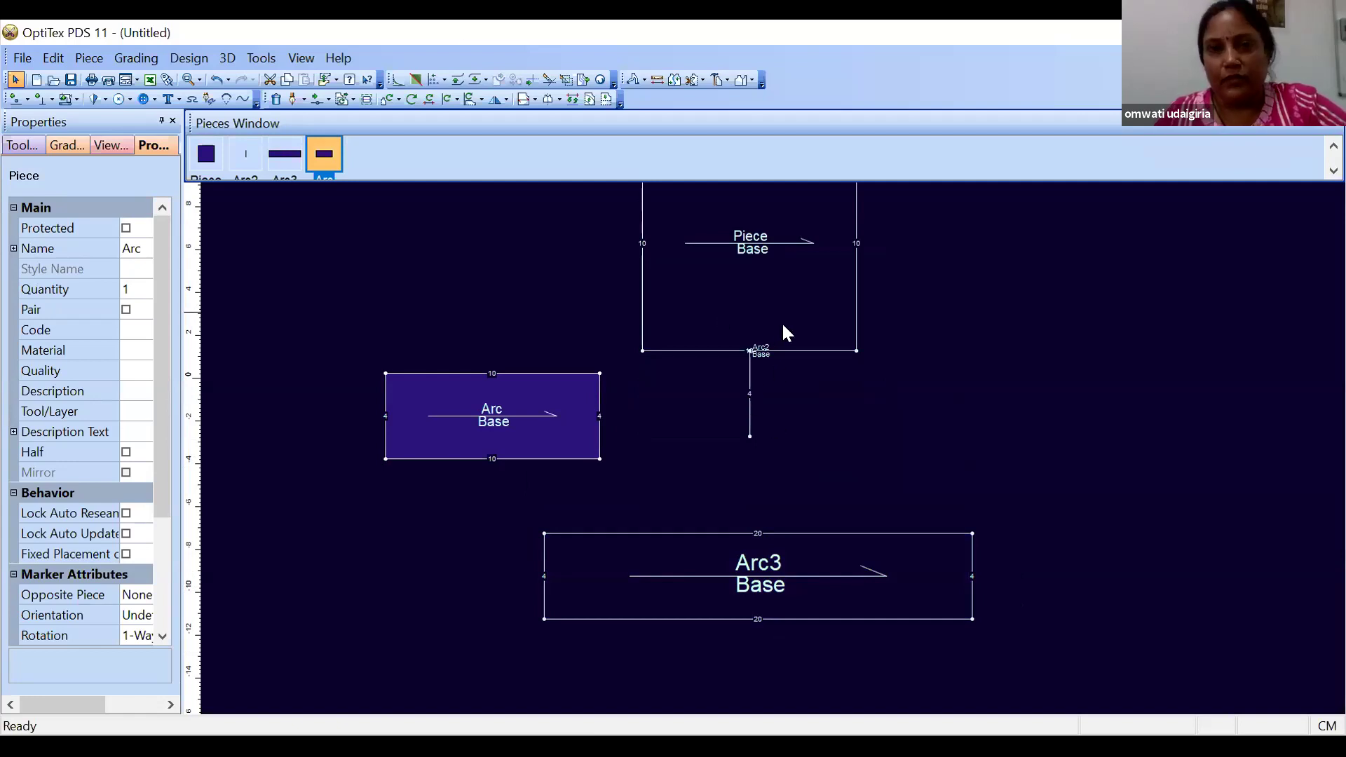
scroll(785, 327, "down", 1)
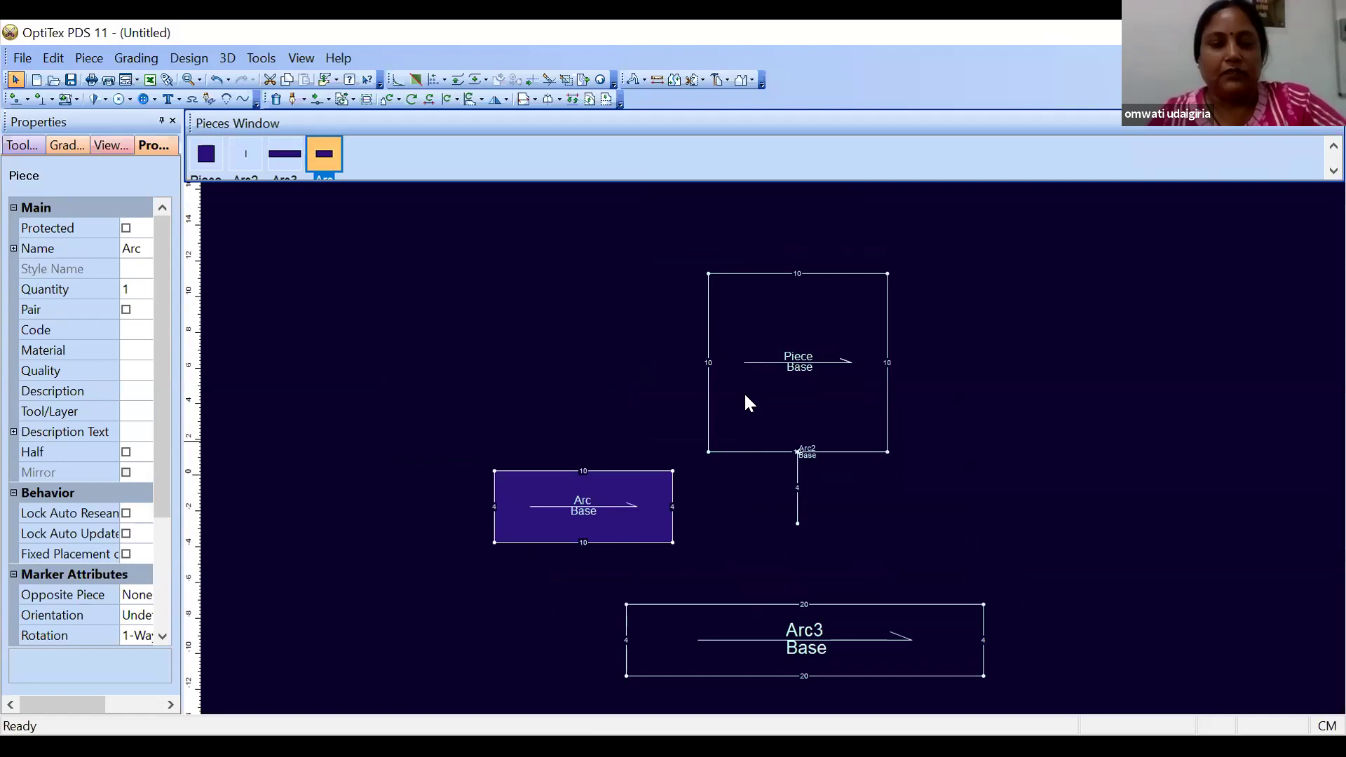
Undo the strip moves and the creation of the pieces from the square's bottom edge
key("ctrl+z")
key("ctrl+z")
key("ctrl+z")
key("ctrl+z")
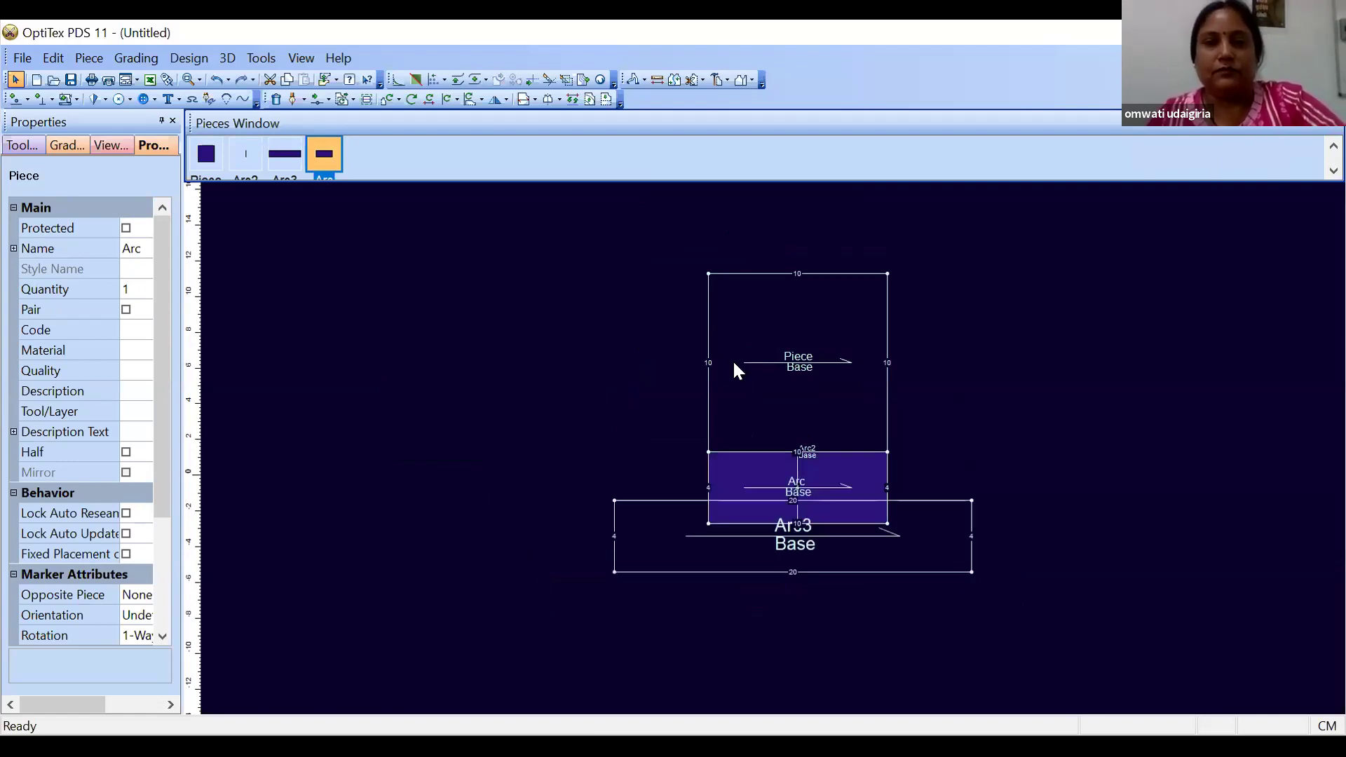
key("ctrl+z")
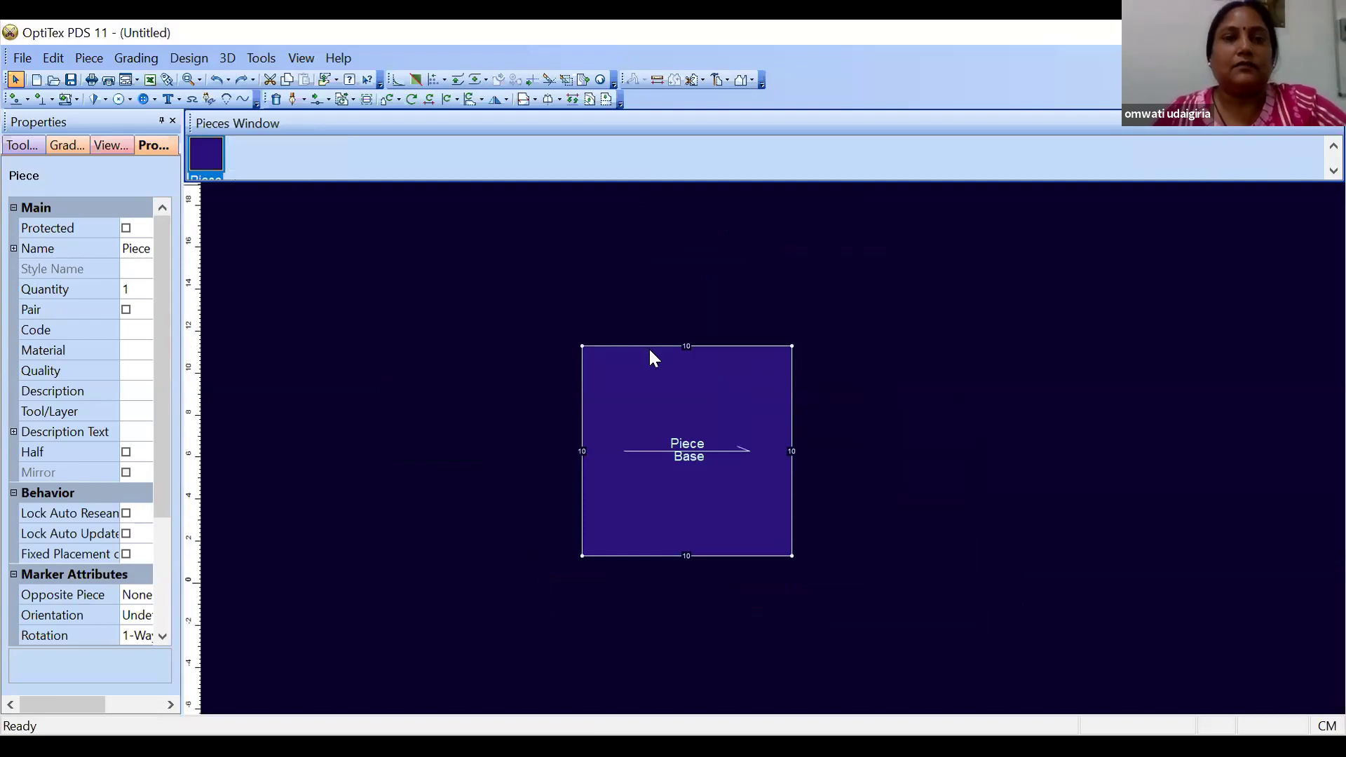
Create a new rectangular piece with a length of 40 cm and a width of 20 cm
left_click(91, 62)
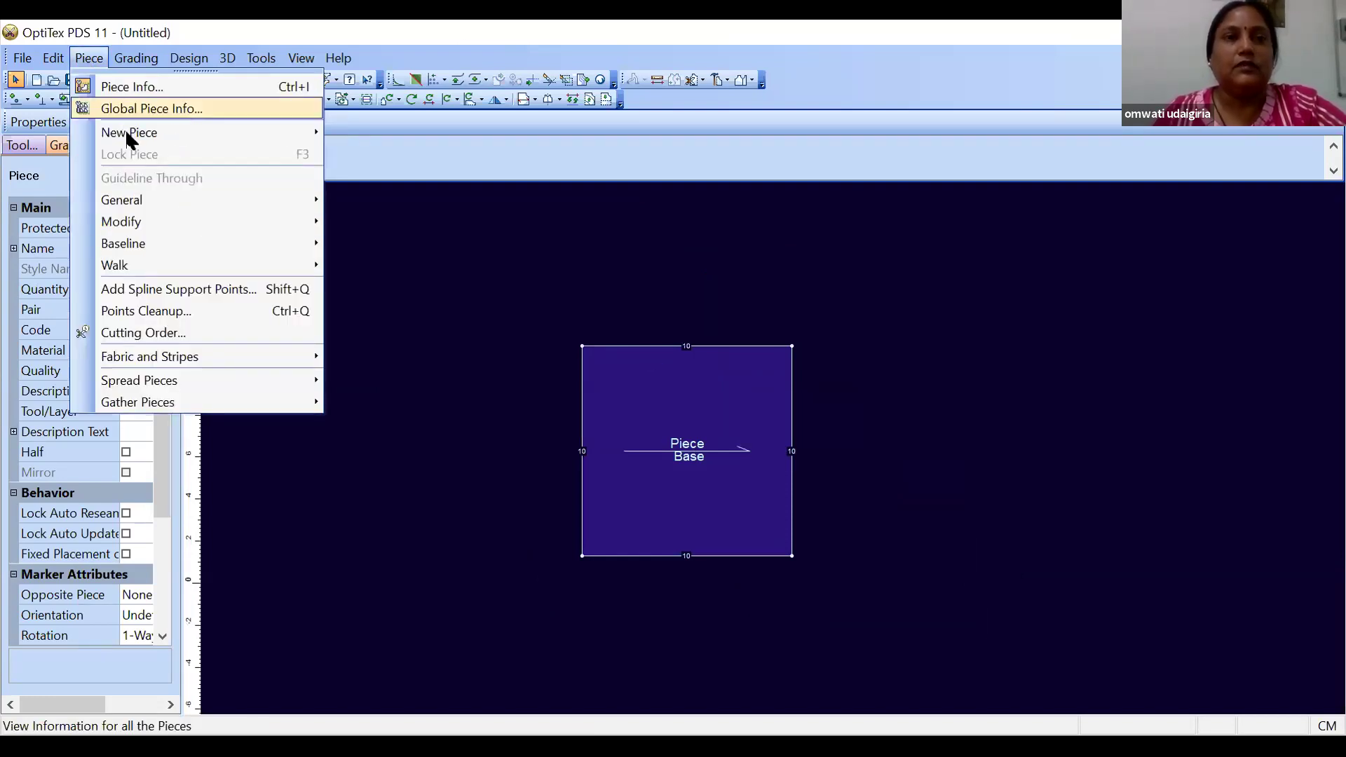
mouse_move(127, 135)
left_click(431, 141)
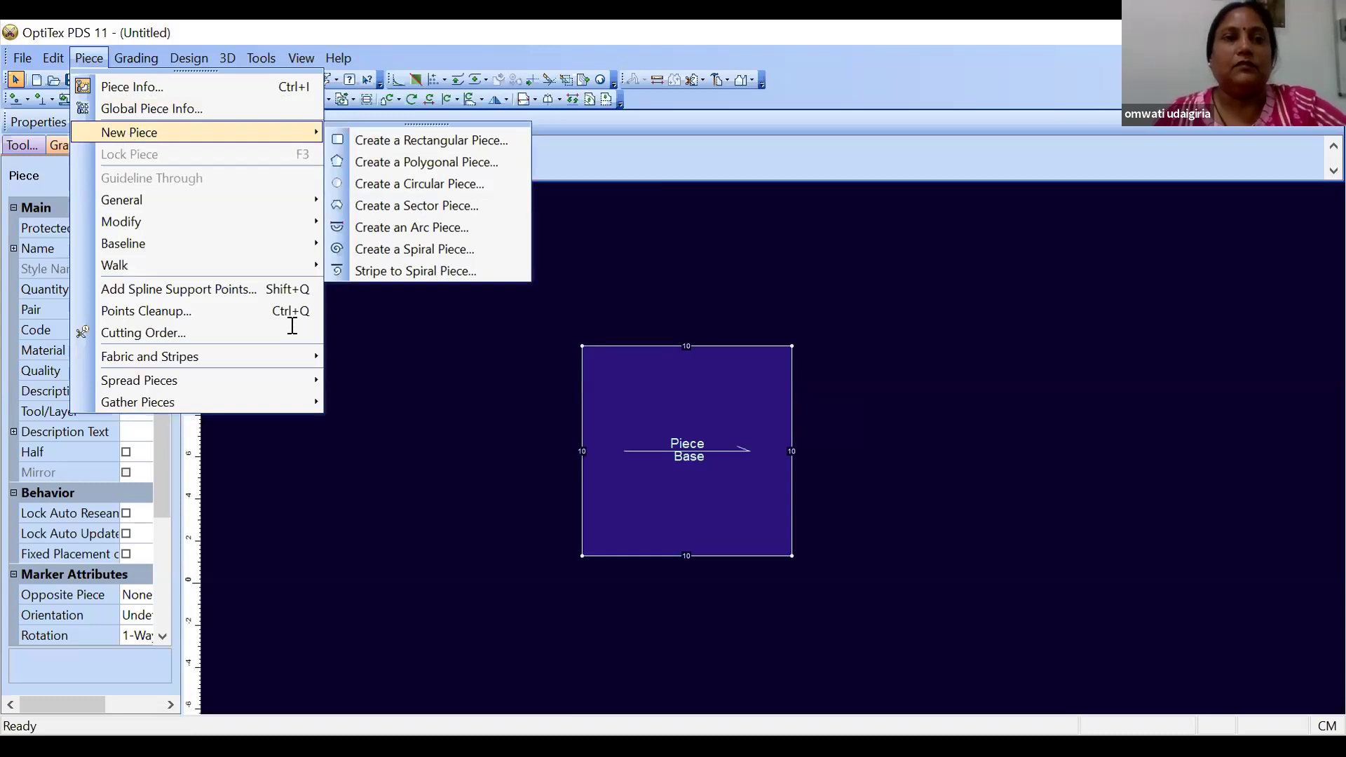
left_click(292, 326)
key("BackSpace")
key("BackSpace")
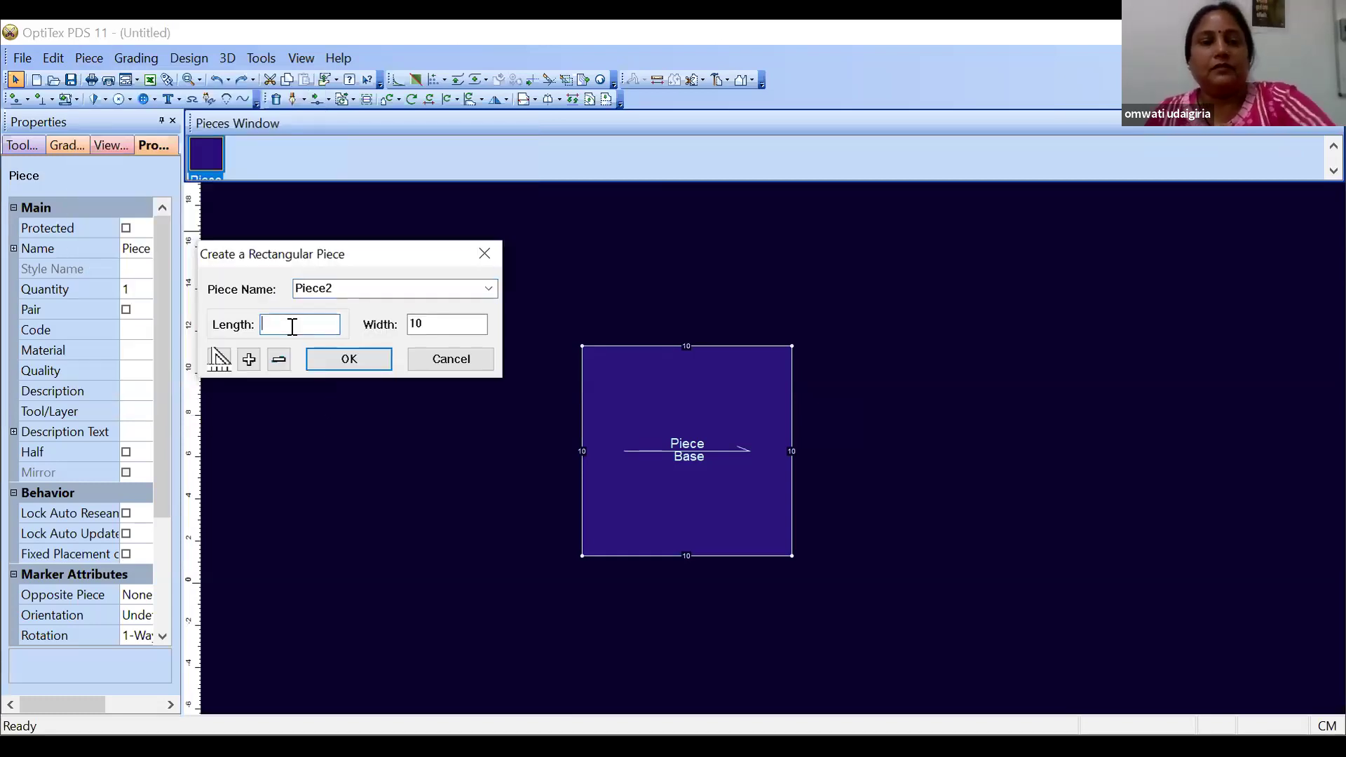
type("4")
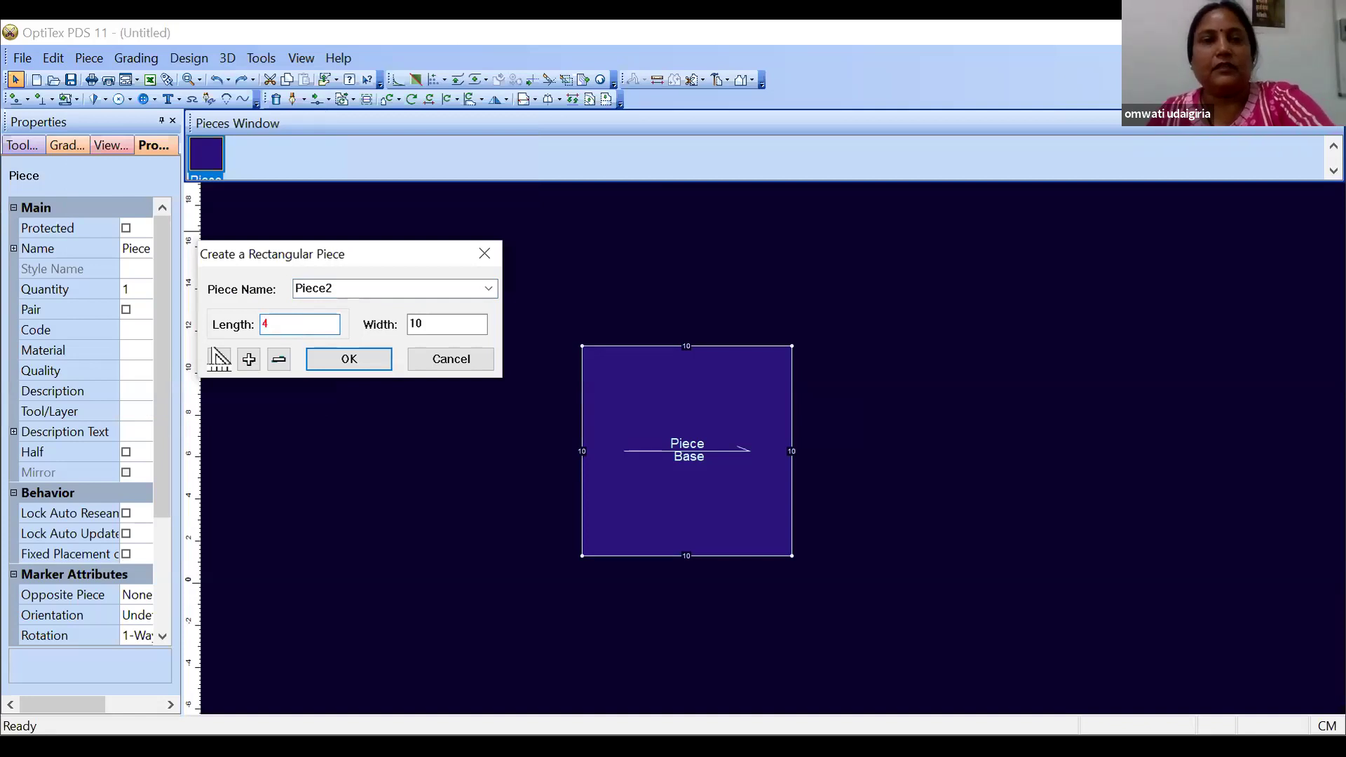
type("0")
left_click(431, 323)
key("BackSpace")
key("BackSpace")
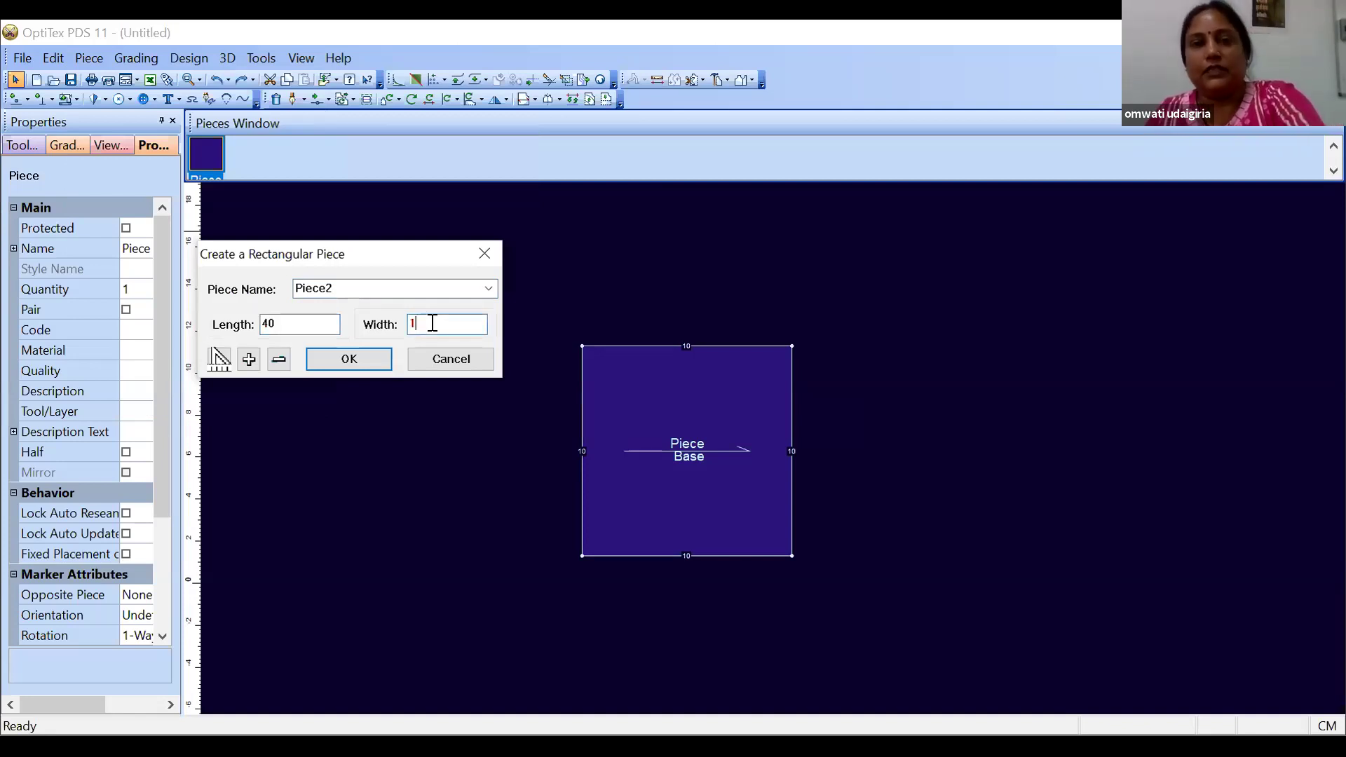
type("20")
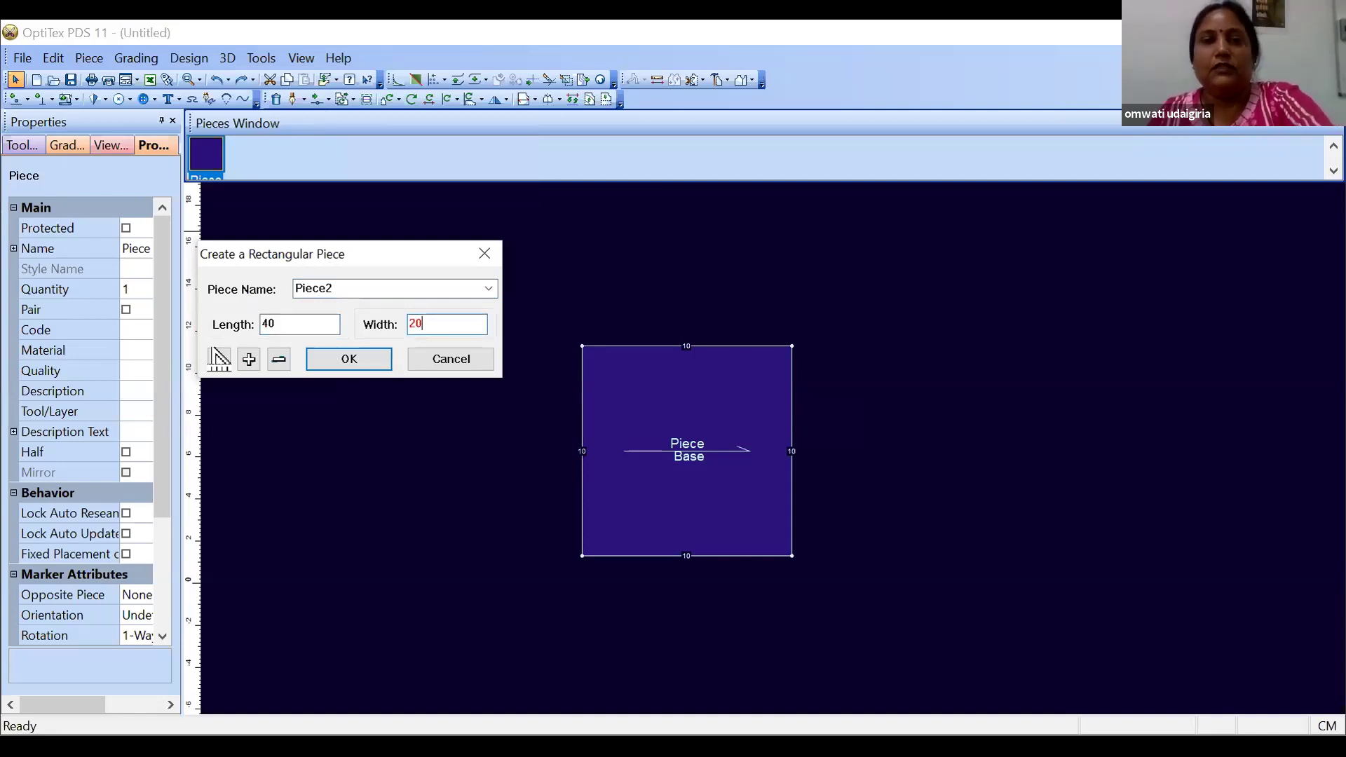
left_click(372, 362)
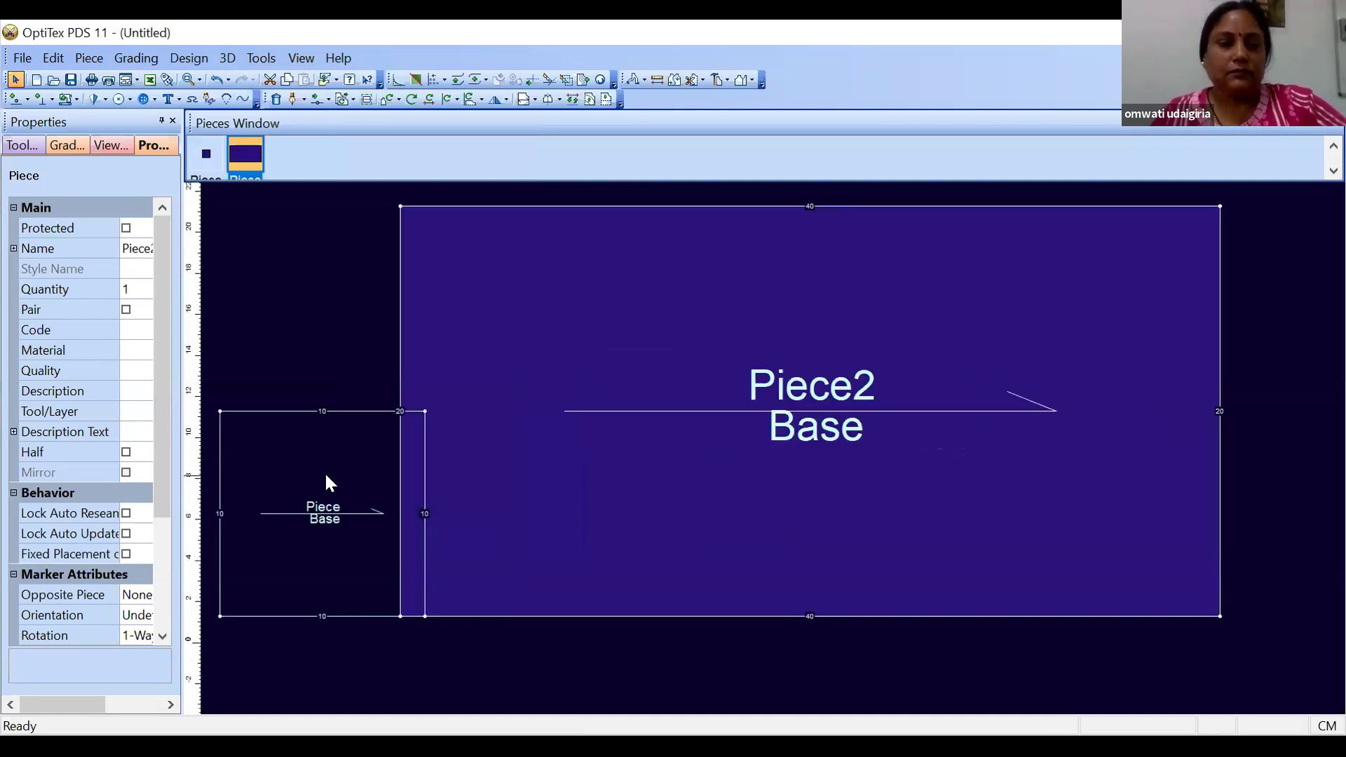
Delete the 10 cm square piece and move the large rectangle left into the freed space
left_click(326, 476)
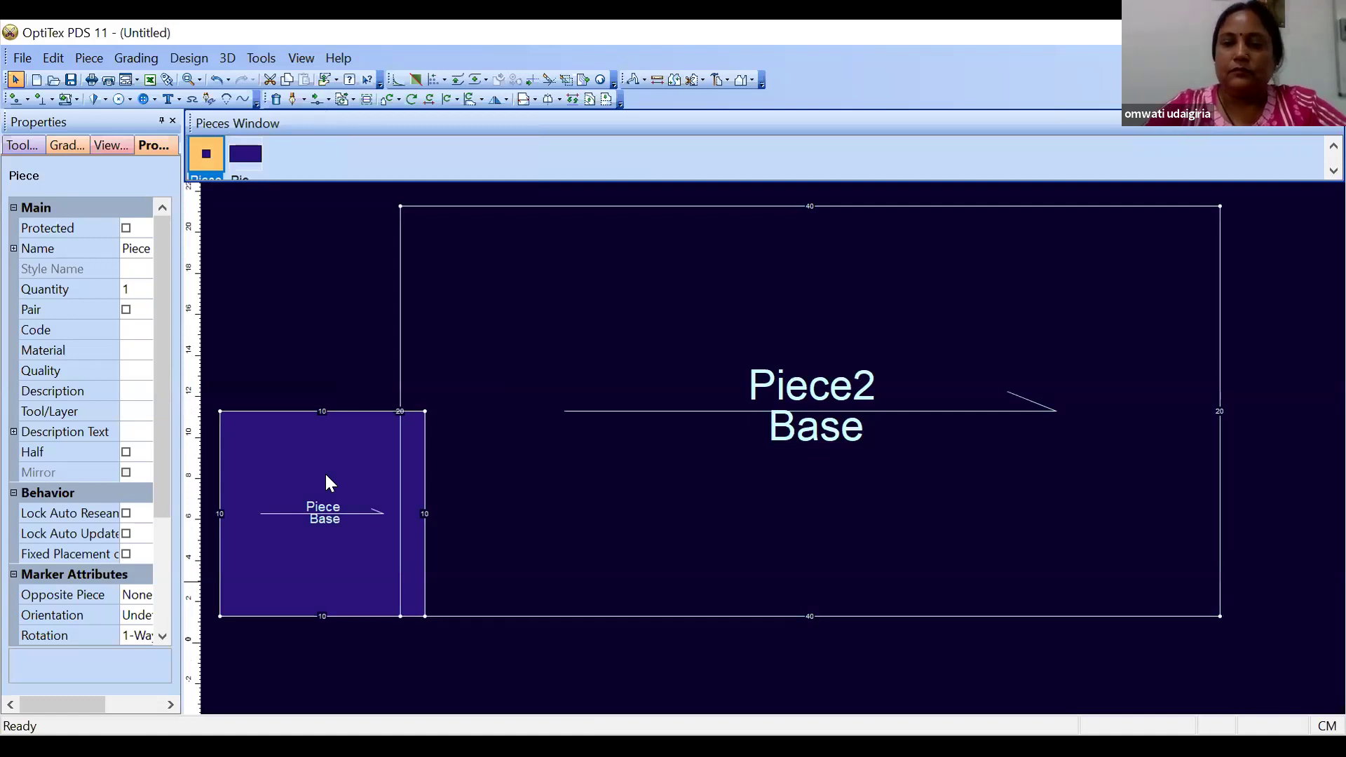
key("Delete")
left_click_drag(911, 418, 794, 397)
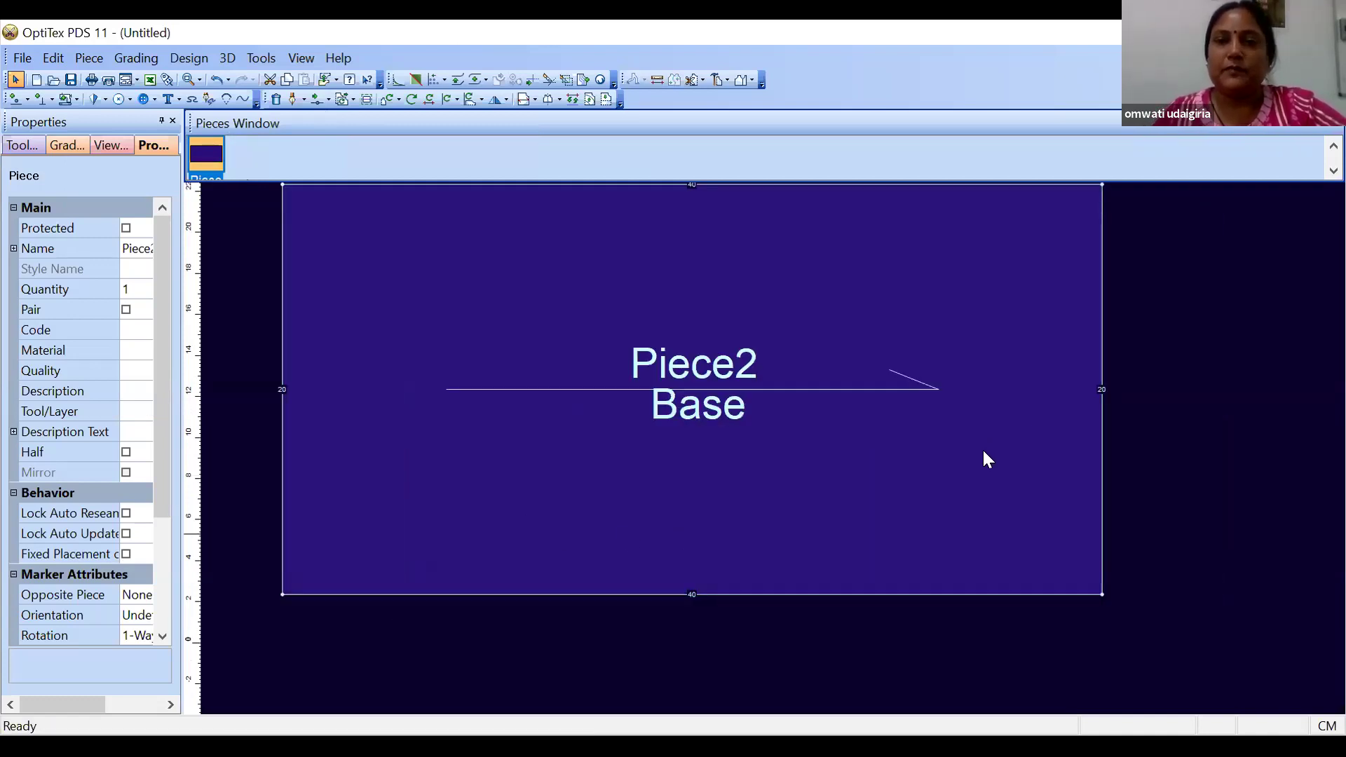
Start Piece from Segment on the rectangle's bottom edge, from lower-right to lower-left corner, with start and end point shifts of 5 cm
scroll(981, 448, "down", 4)
left_click(724, 449)
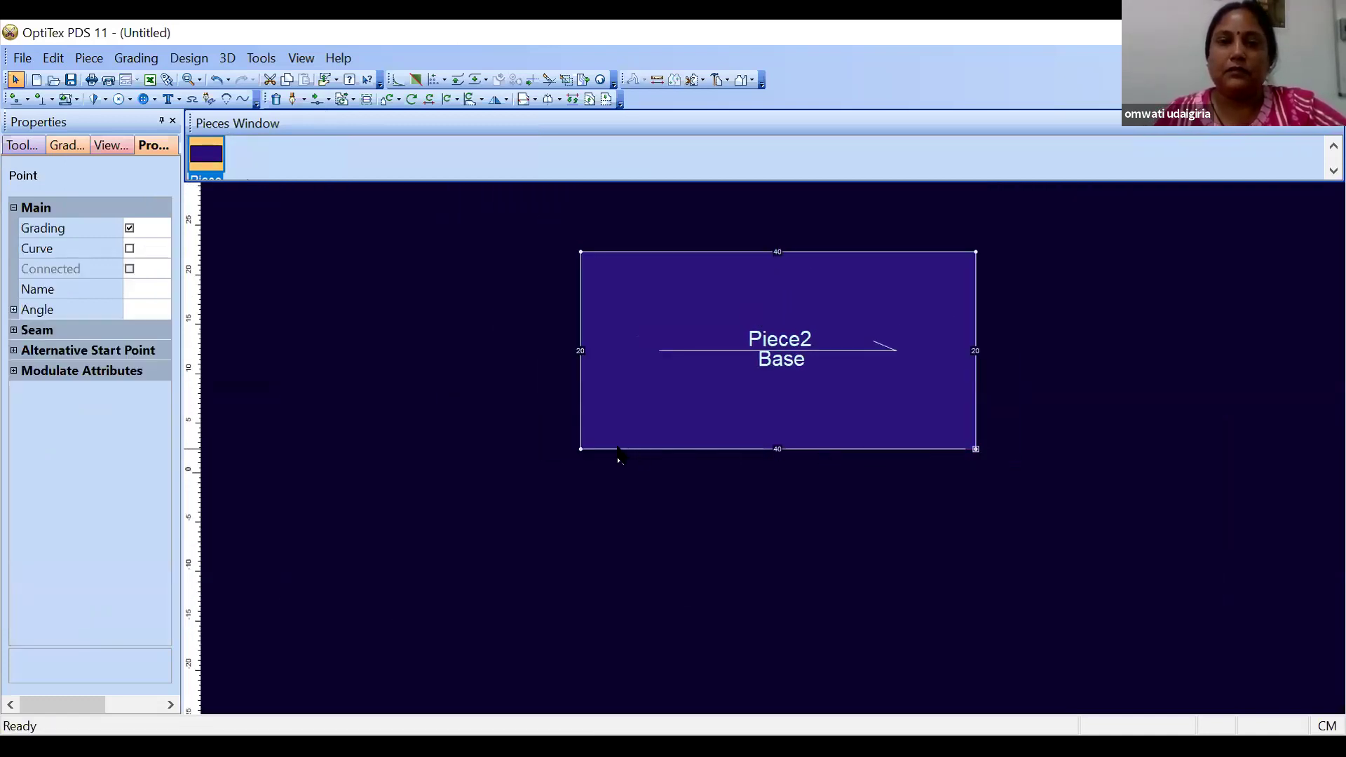
left_click(580, 448, "shift")
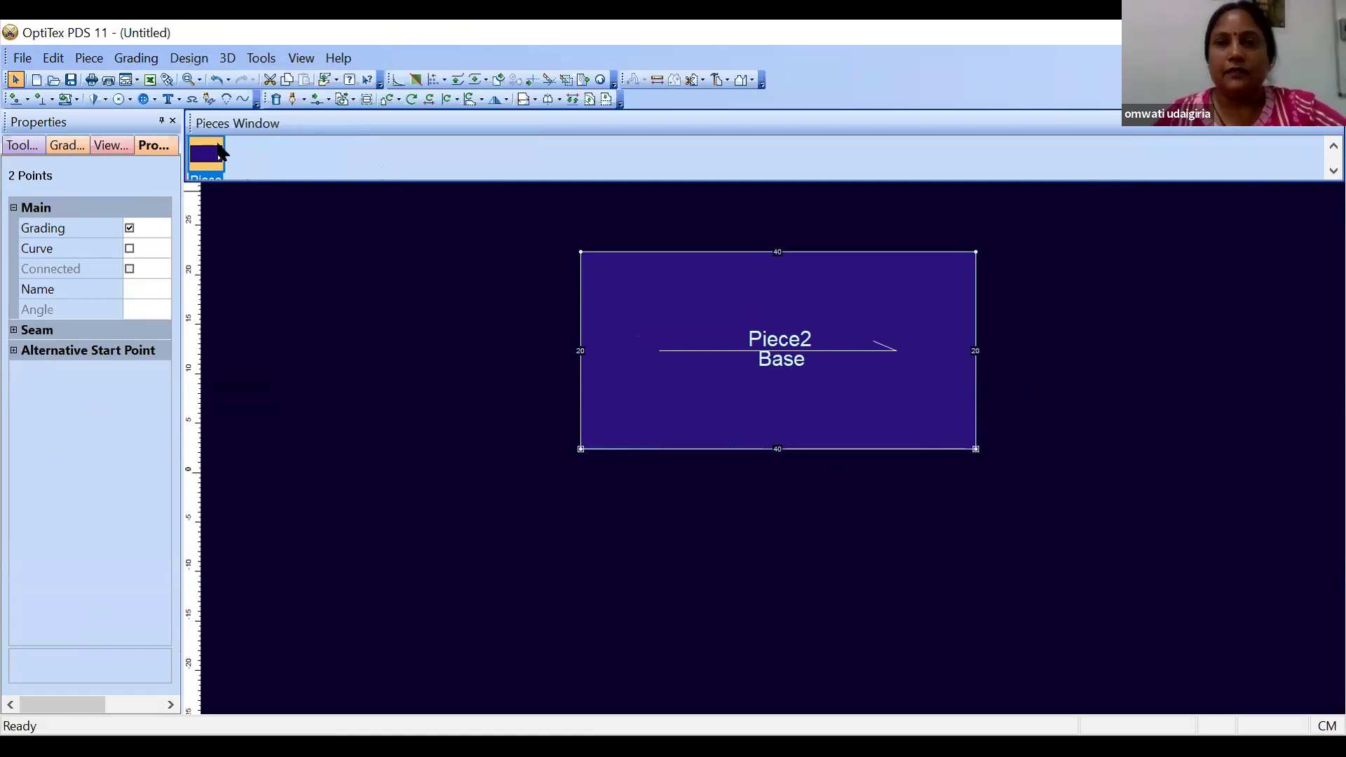
left_click(191, 59)
mouse_move(231, 133)
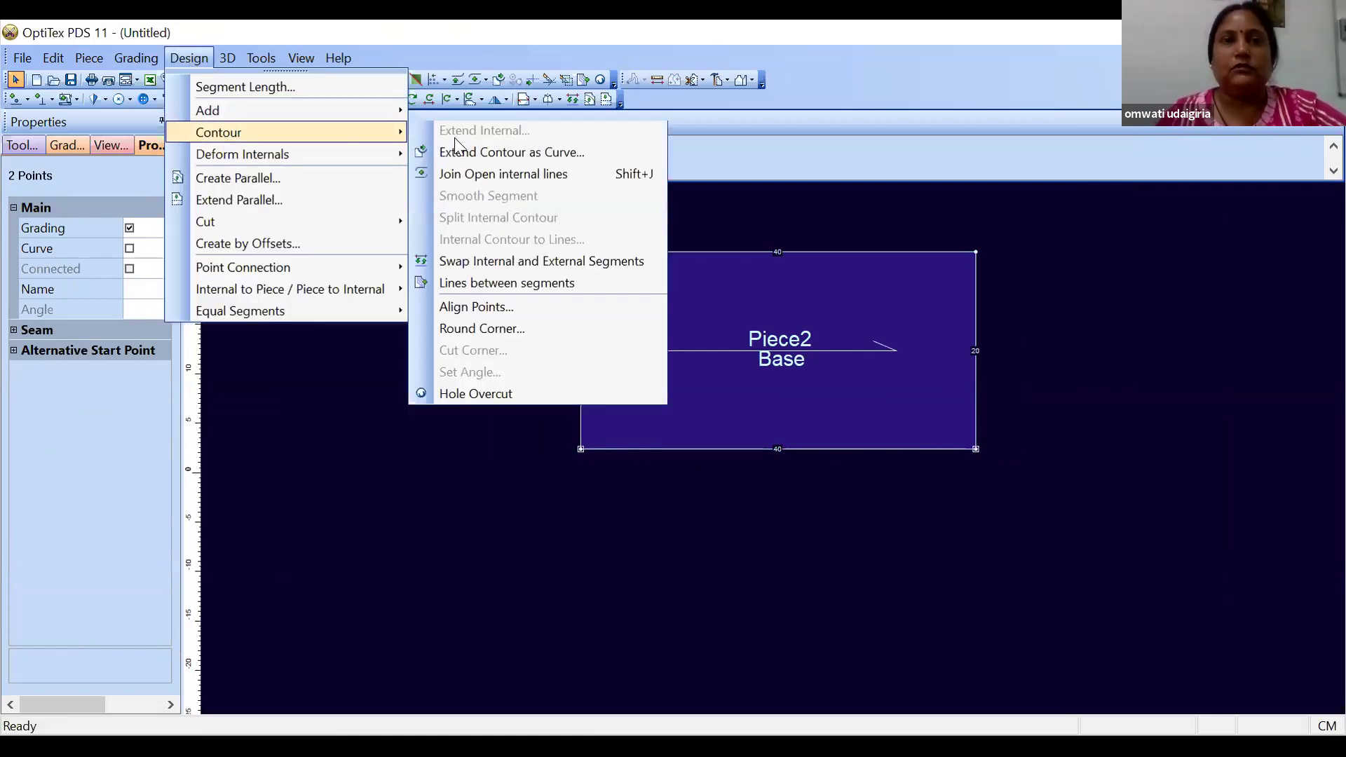
left_click(491, 135)
left_click(444, 305)
key("BackSpace")
type("5")
left_click(448, 327)
key("BackSpace")
type("5")
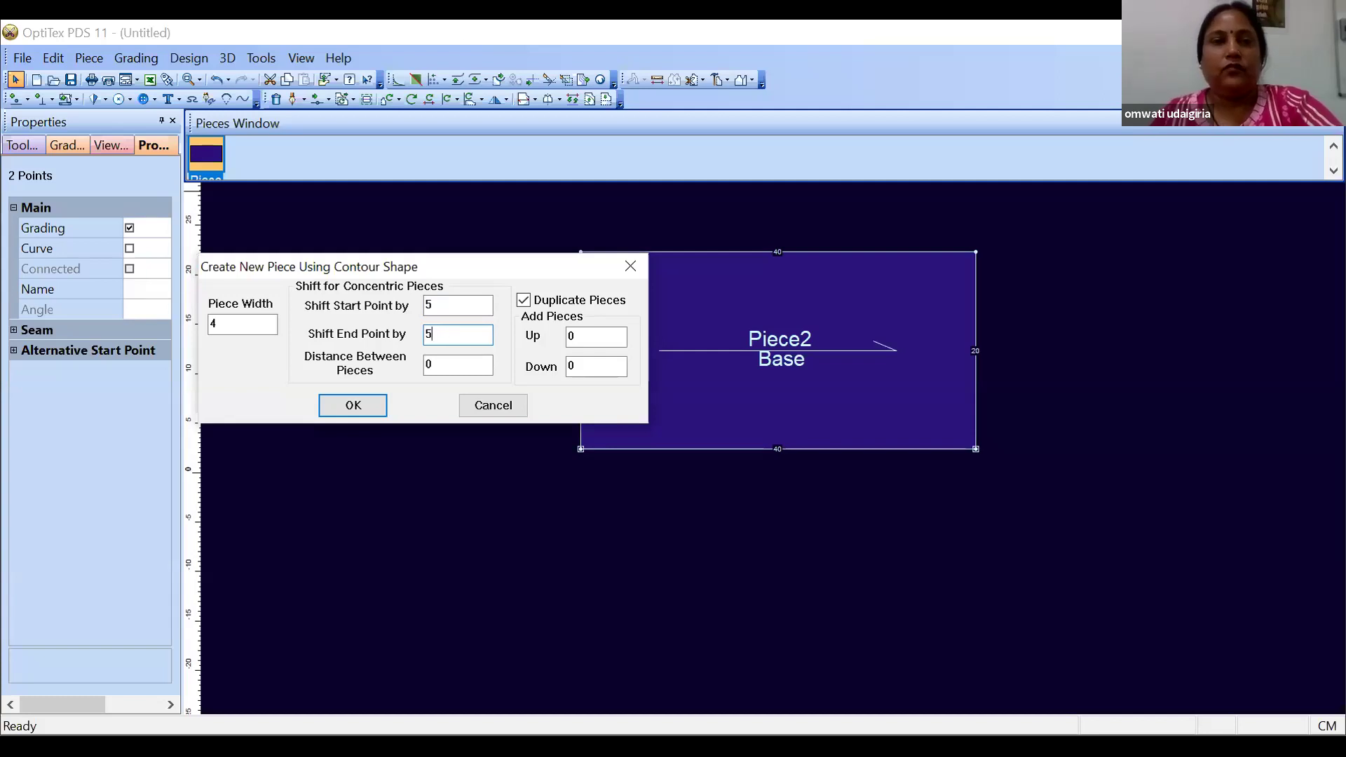
Set the duplicate pieces to 1 up and 1 down, and create the strips from the rectangle's bottom edge
left_click(588, 334)
key("BackSpace")
type("1")
left_click(589, 365)
key("BackSpace")
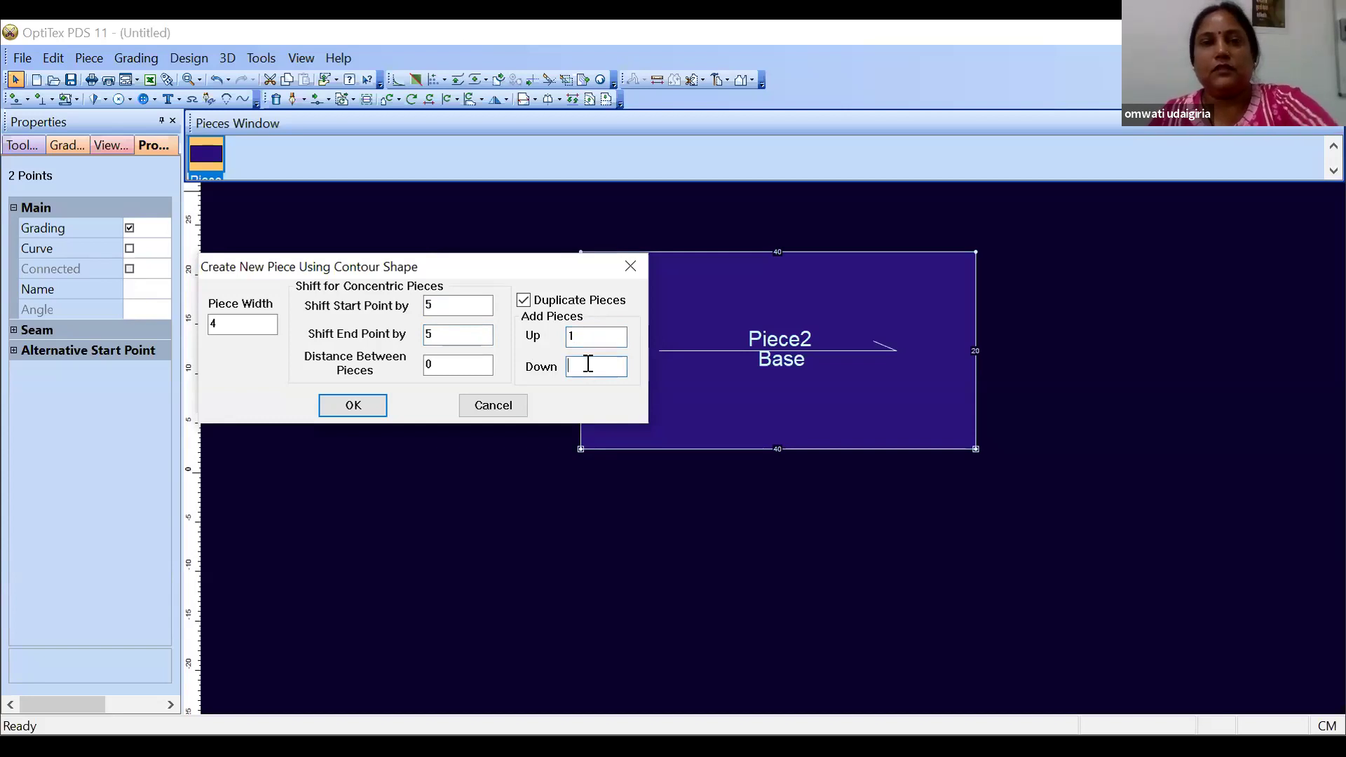
type("1")
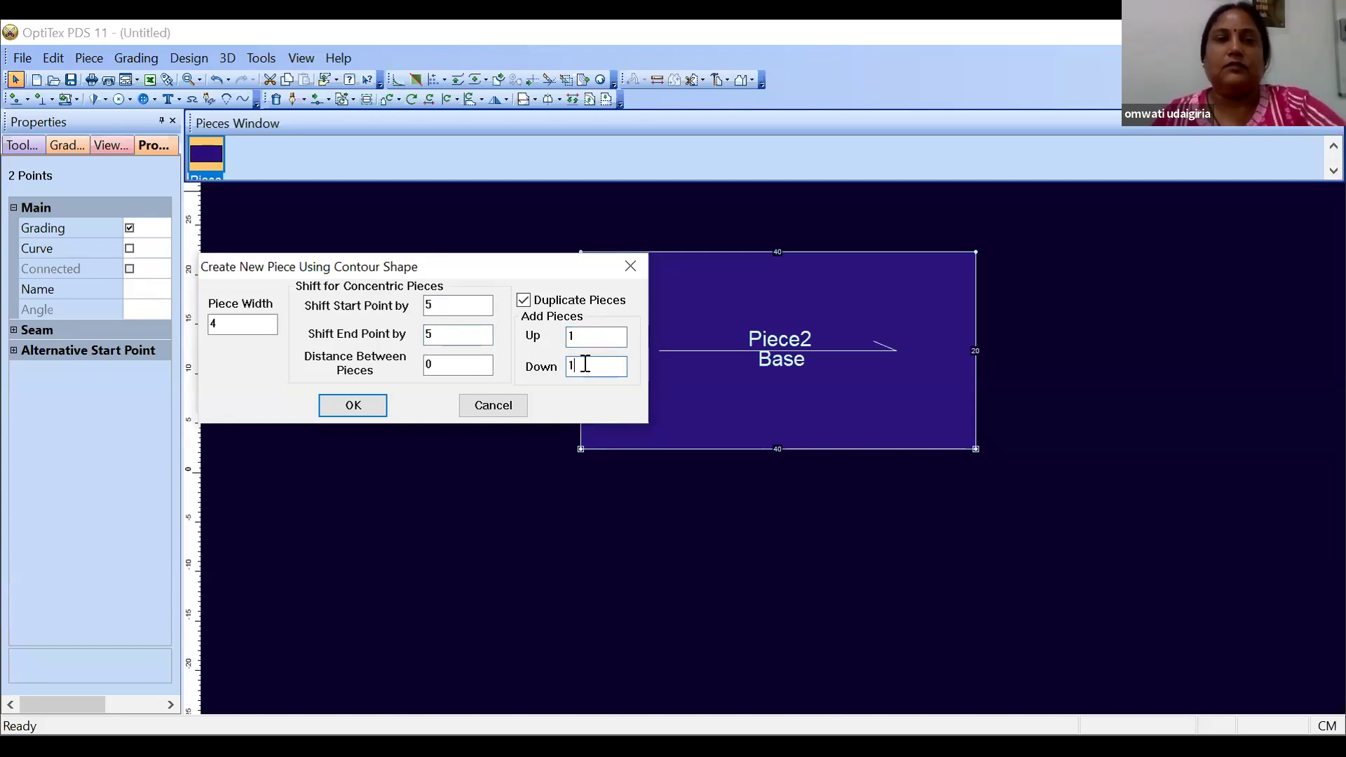
left_click(341, 408)
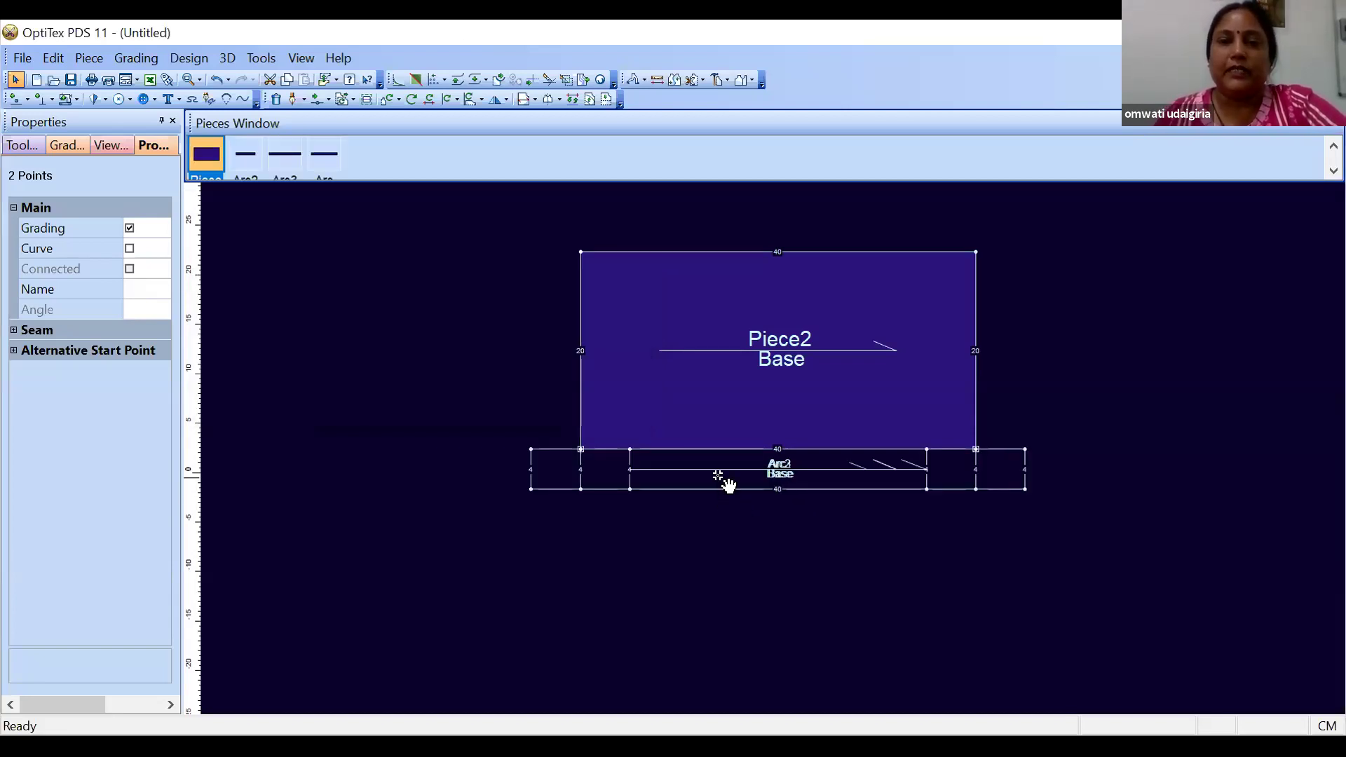
Separate the three new strips and stack them below the rectangle, from the shortest at the top to the longest at the bottom
left_click_drag(677, 469, 633, 626)
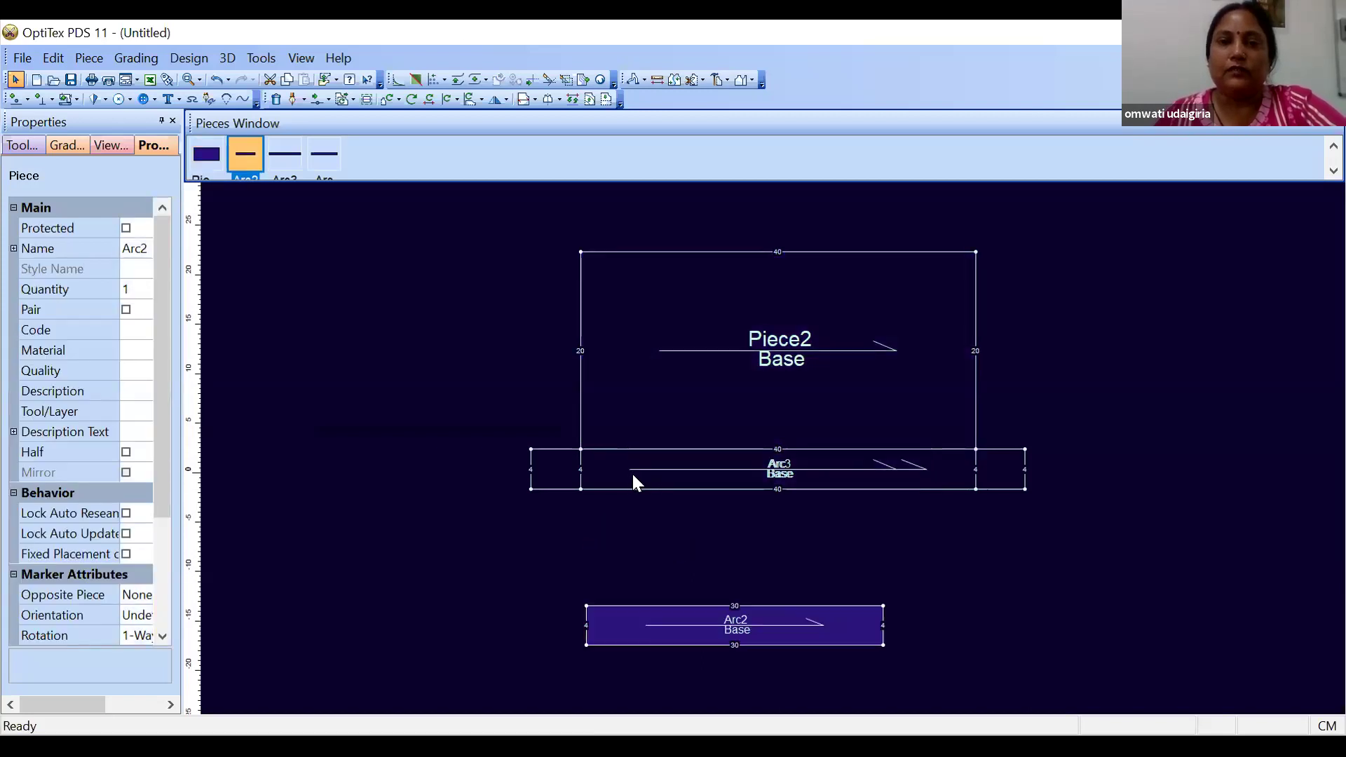
left_click(605, 482)
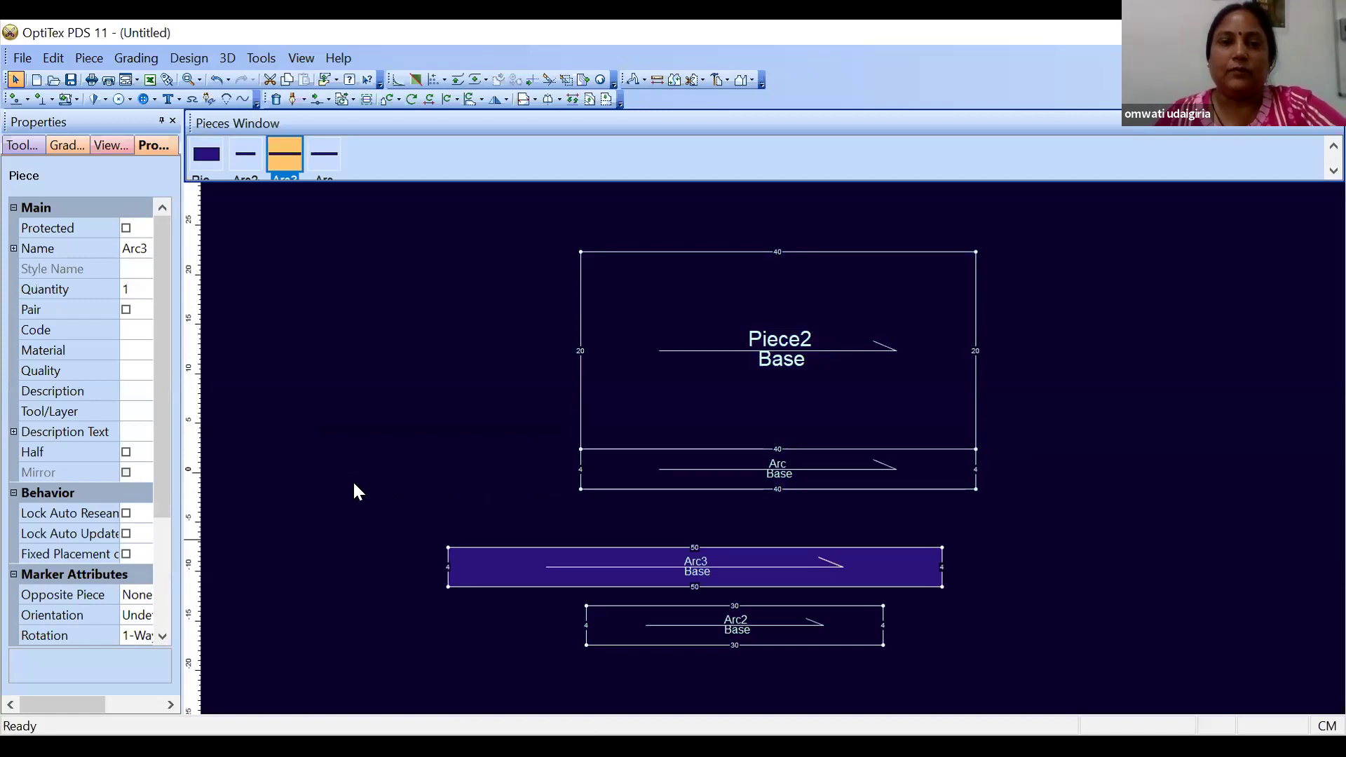
left_click_drag(653, 484, 906, 525)
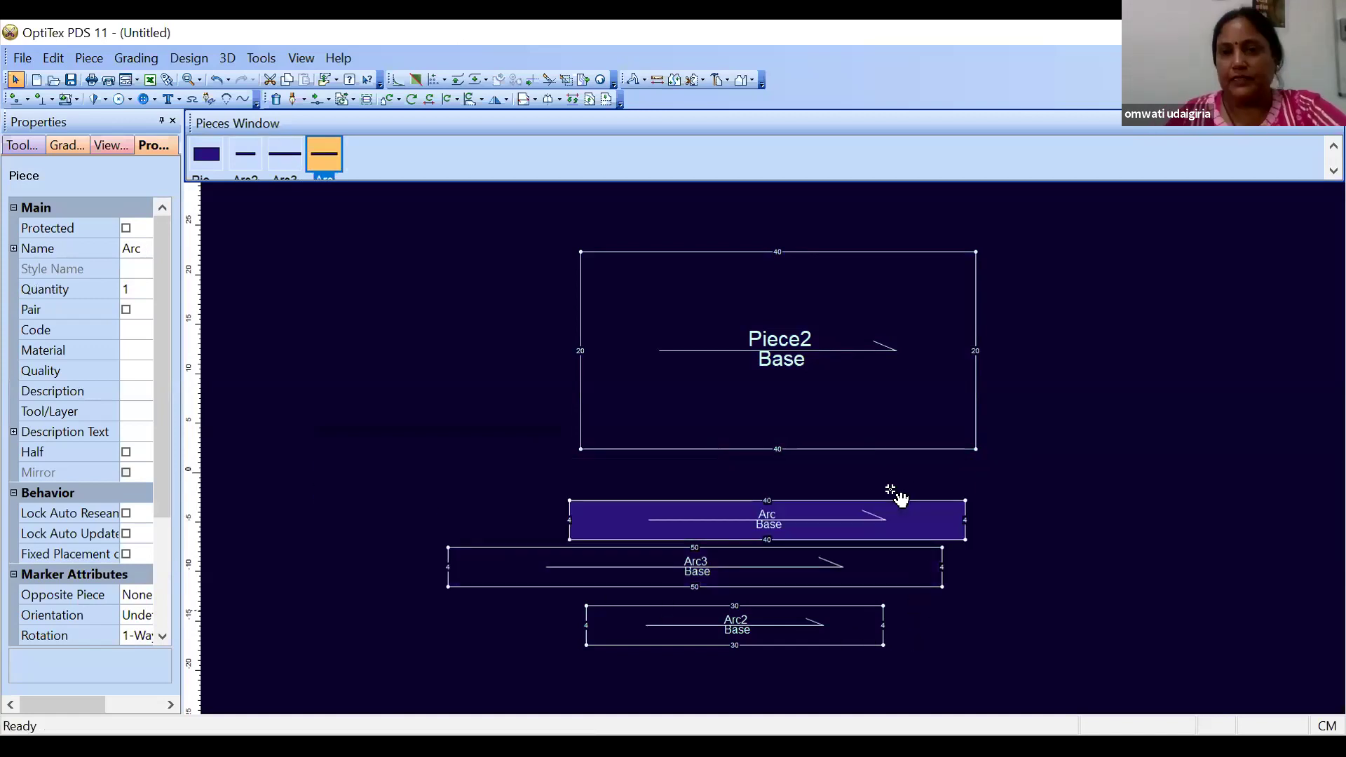
left_click_drag(860, 637, 899, 624)
left_click_drag(902, 640, 753, 503)
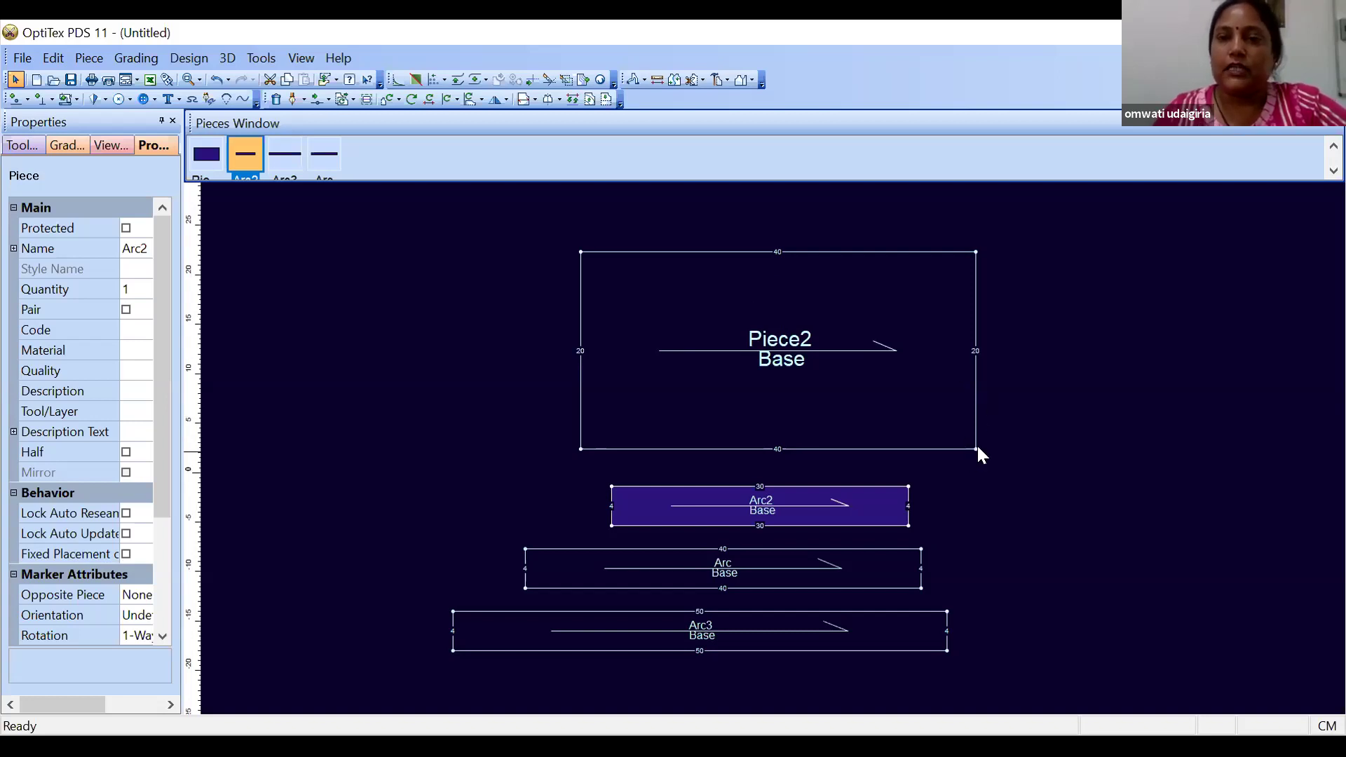
Start Piece from Segment again on the rectangle's bottom edge, setting both the start and end point shifts to 5 cm
left_click(580, 449)
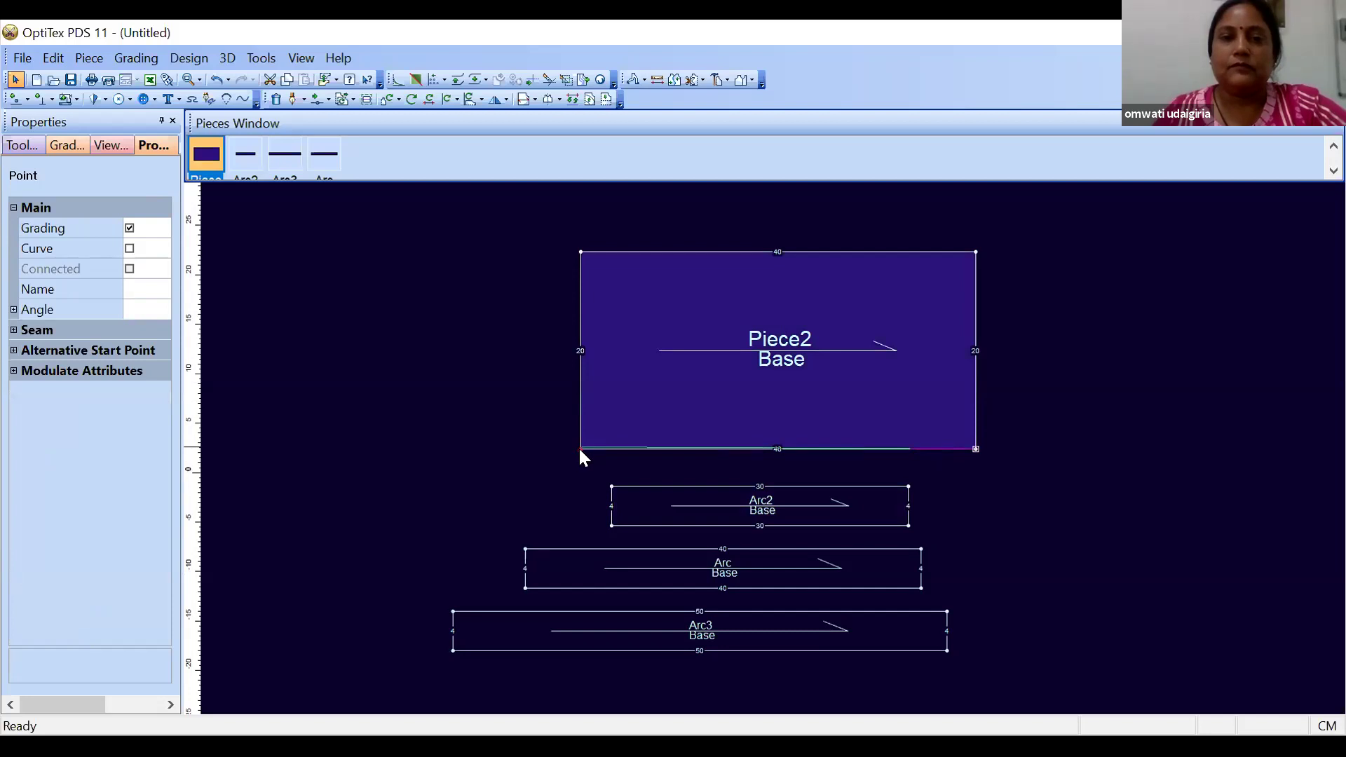
left_click(579, 448, "shift")
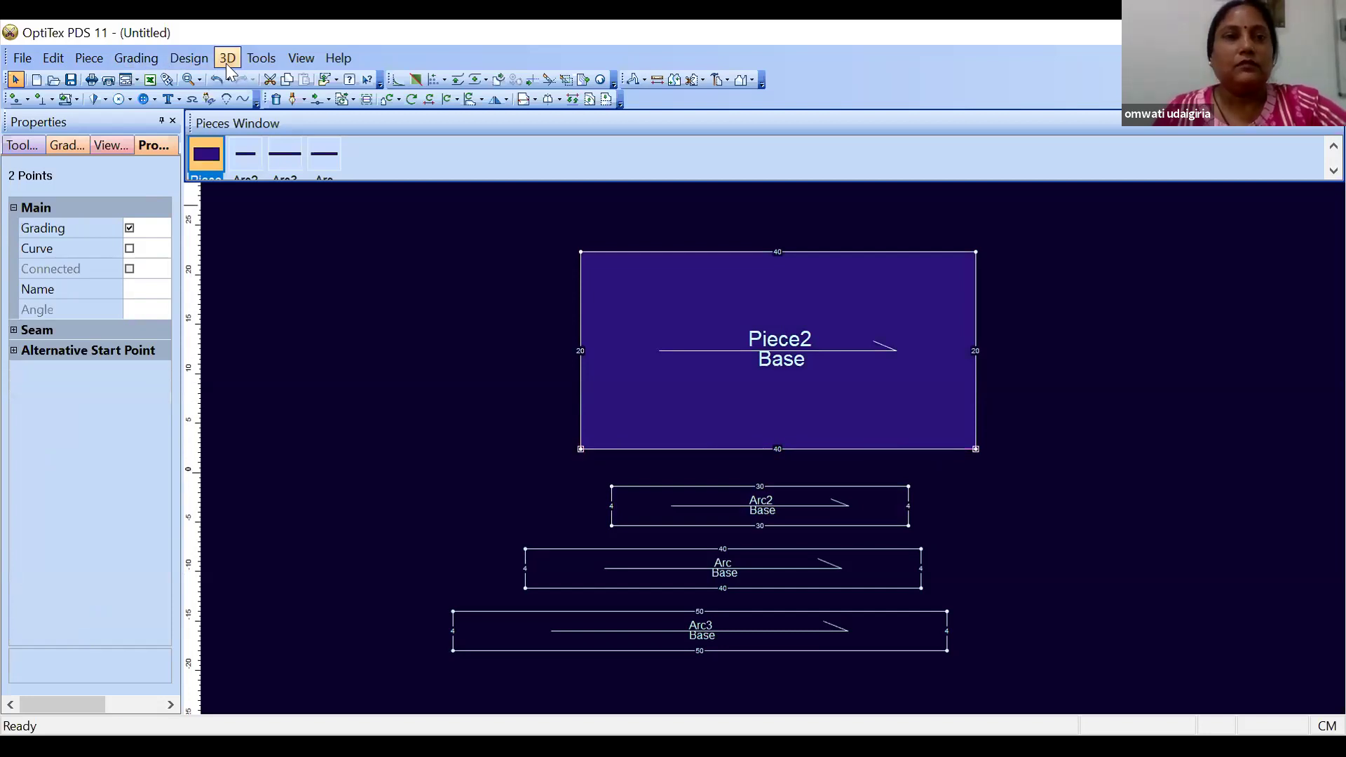
left_click(190, 59)
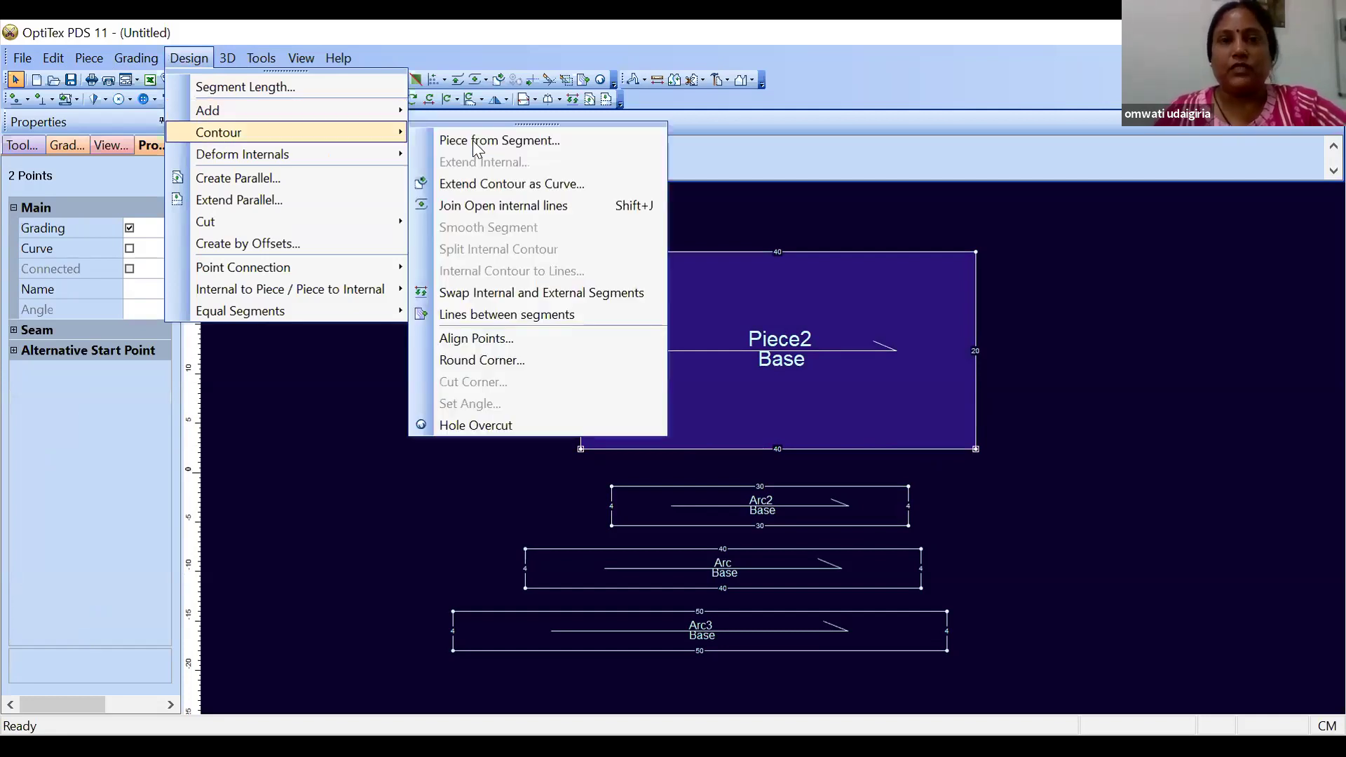
left_click(473, 140)
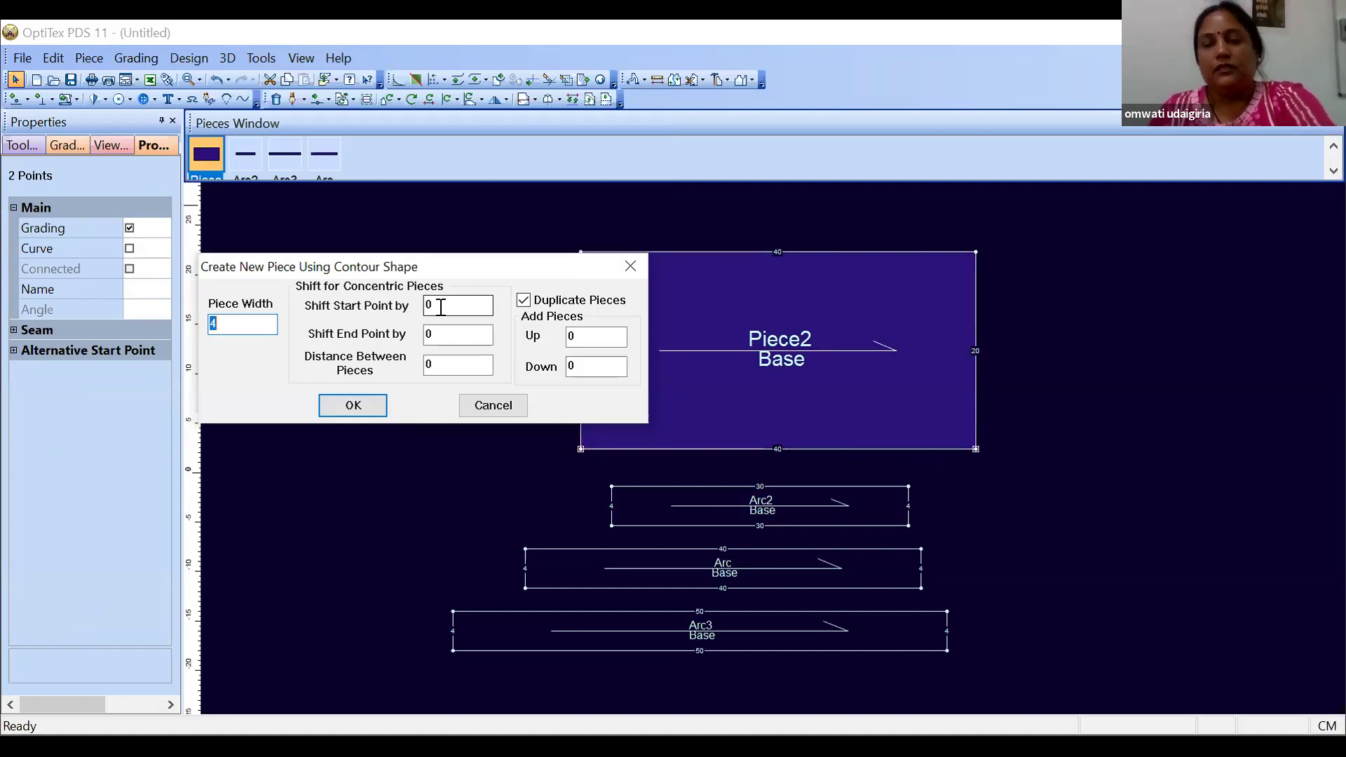
left_click(441, 307)
key("BackSpace")
type("5")
left_click(445, 333)
key("BackSpace")
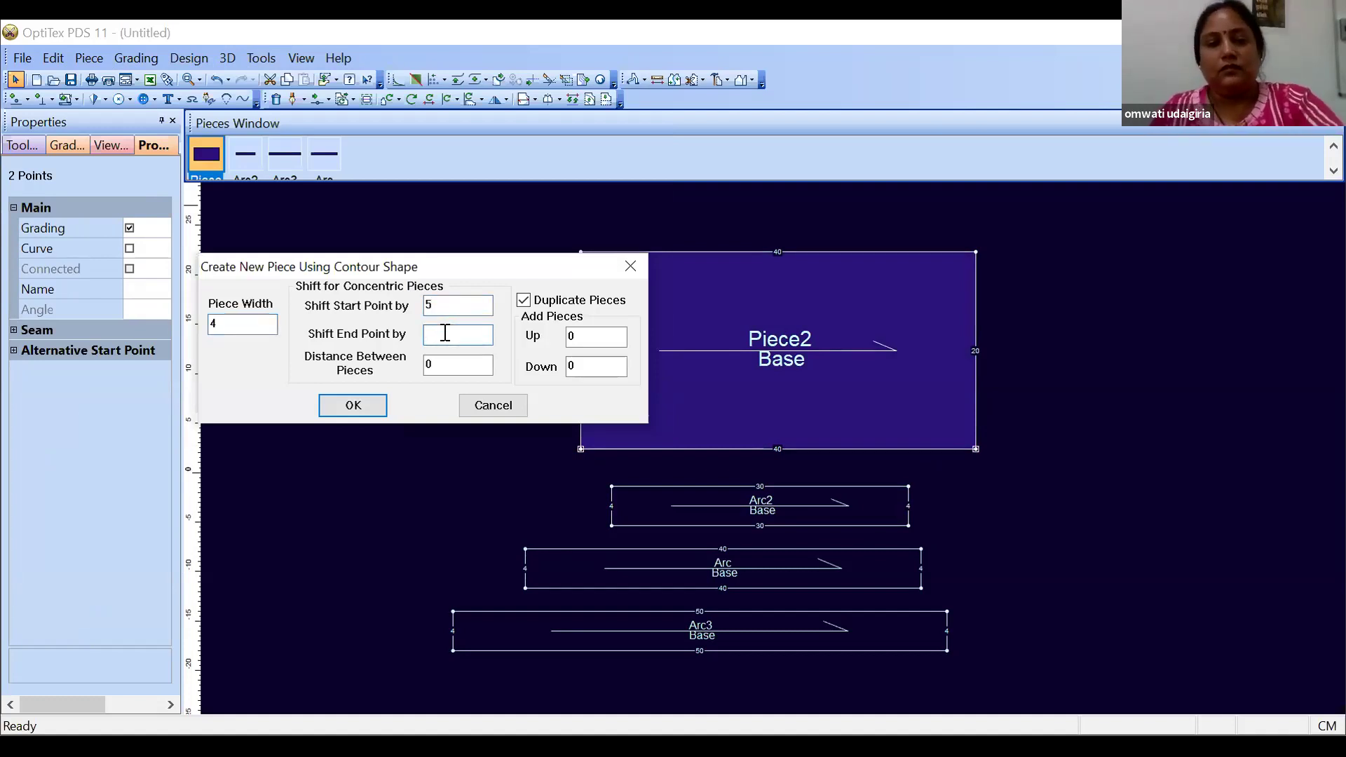
type("5")
Set the duplicate pieces to 1 up and 1 down with a distance of 4 cm between pieces, and create the strips
left_click(581, 337)
key("BackSpace")
type("1")
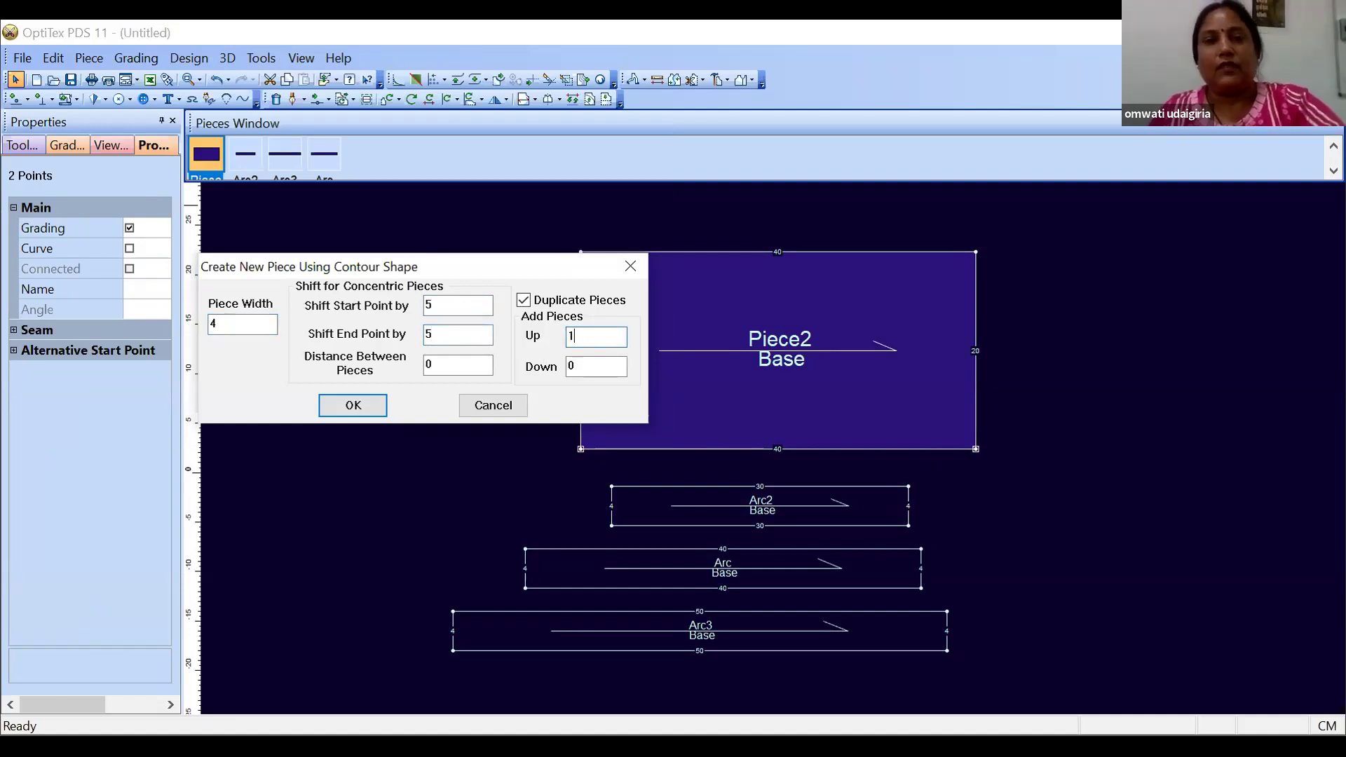
left_click(577, 366)
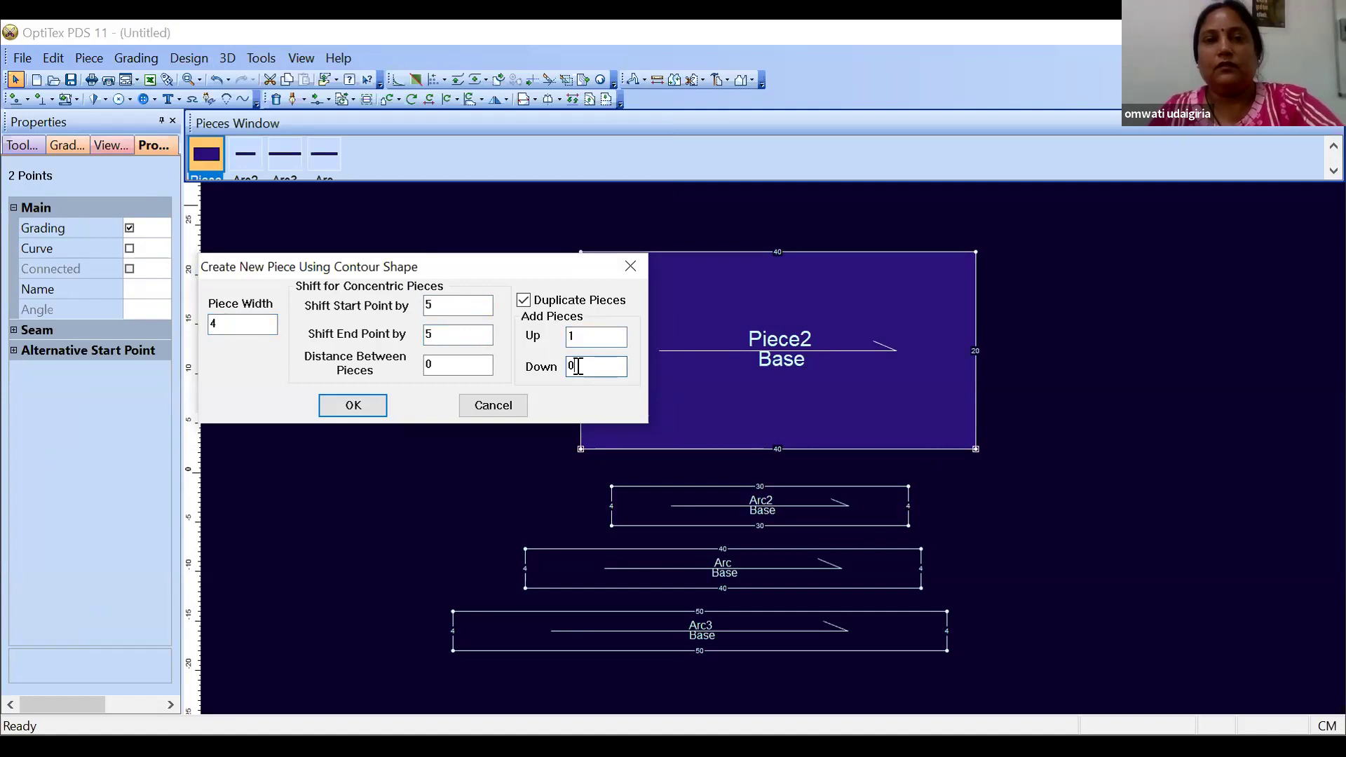
key("BackSpace")
type("1")
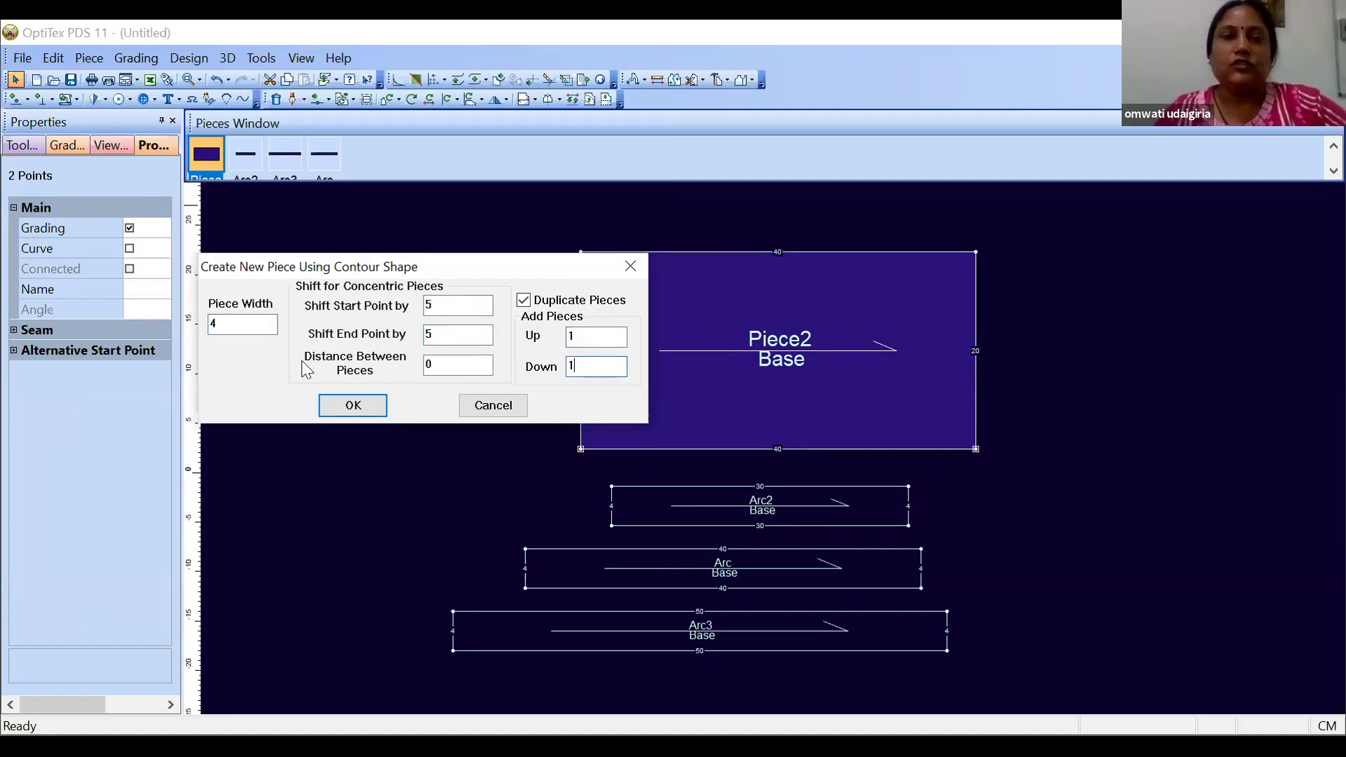
left_click(441, 360)
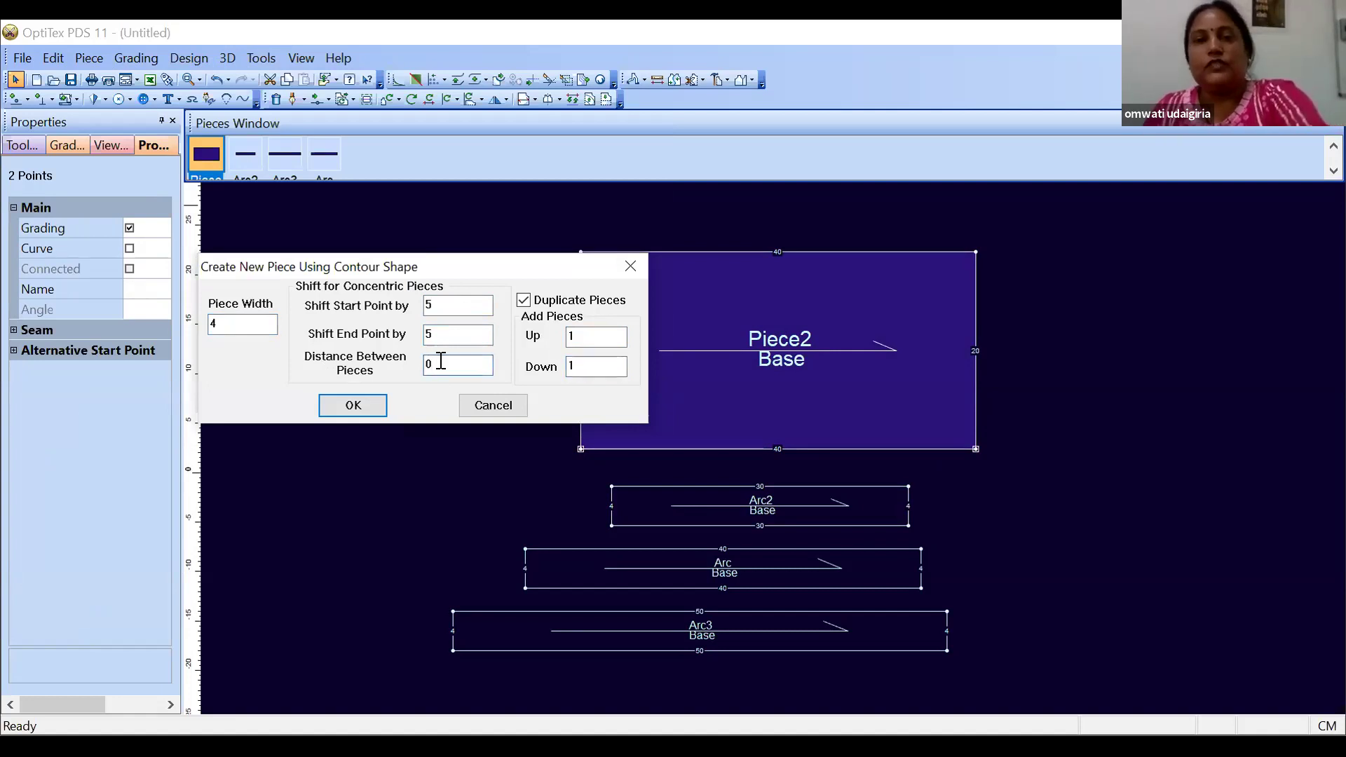
key("BackSpace")
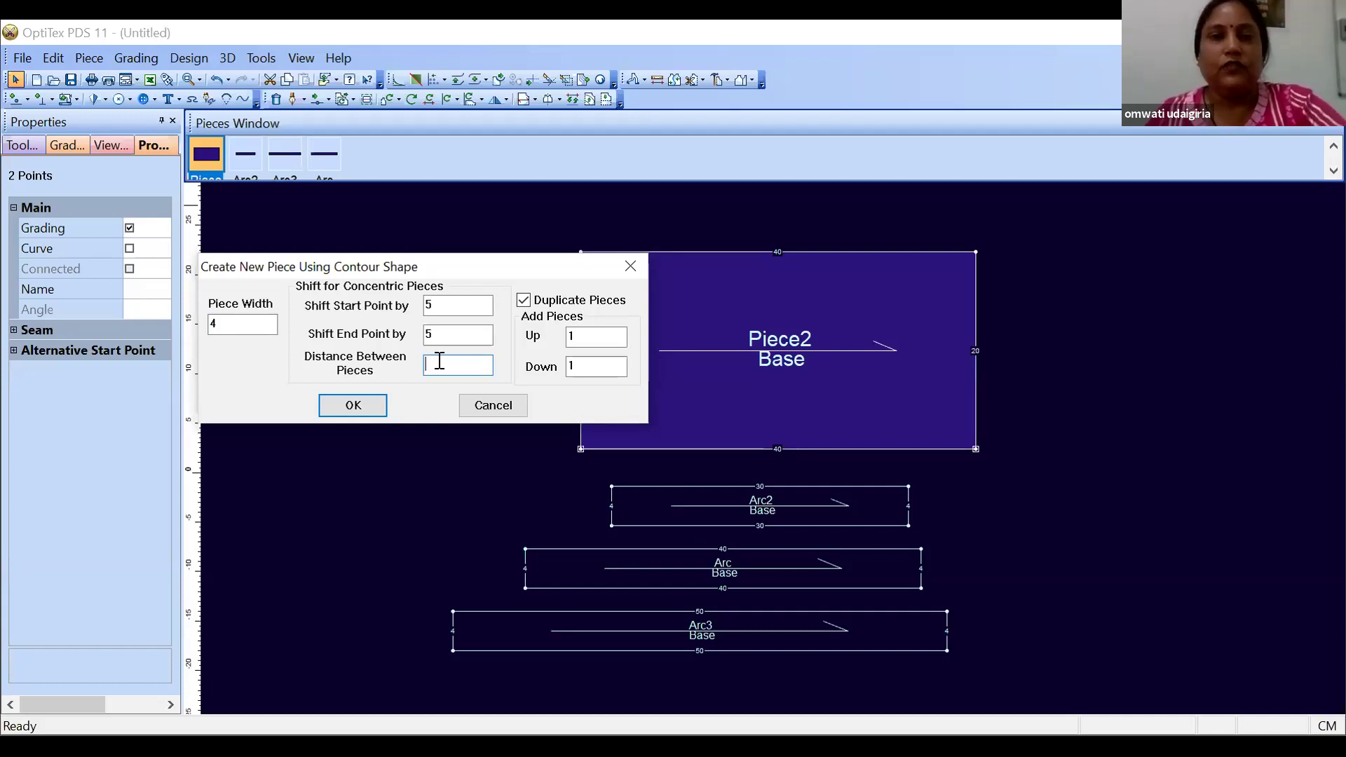
type("4")
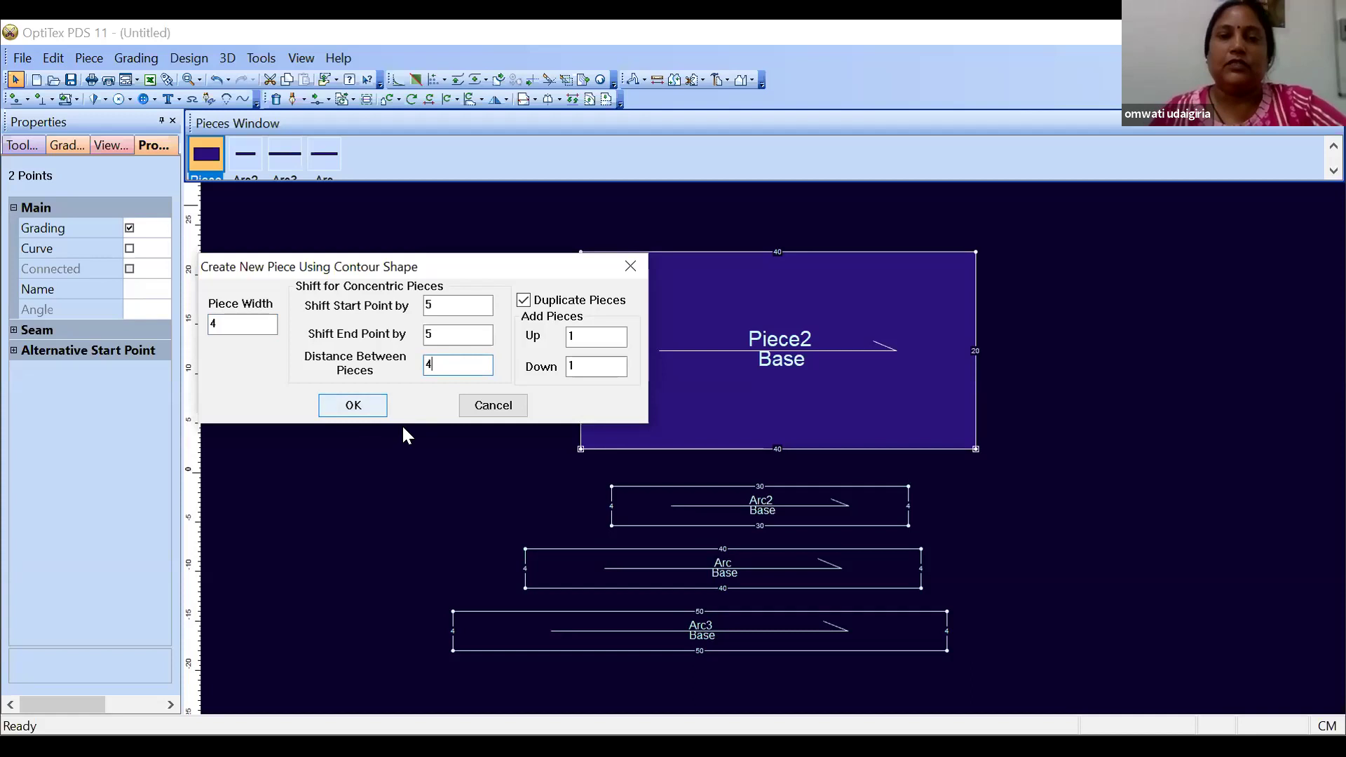
key("Return")
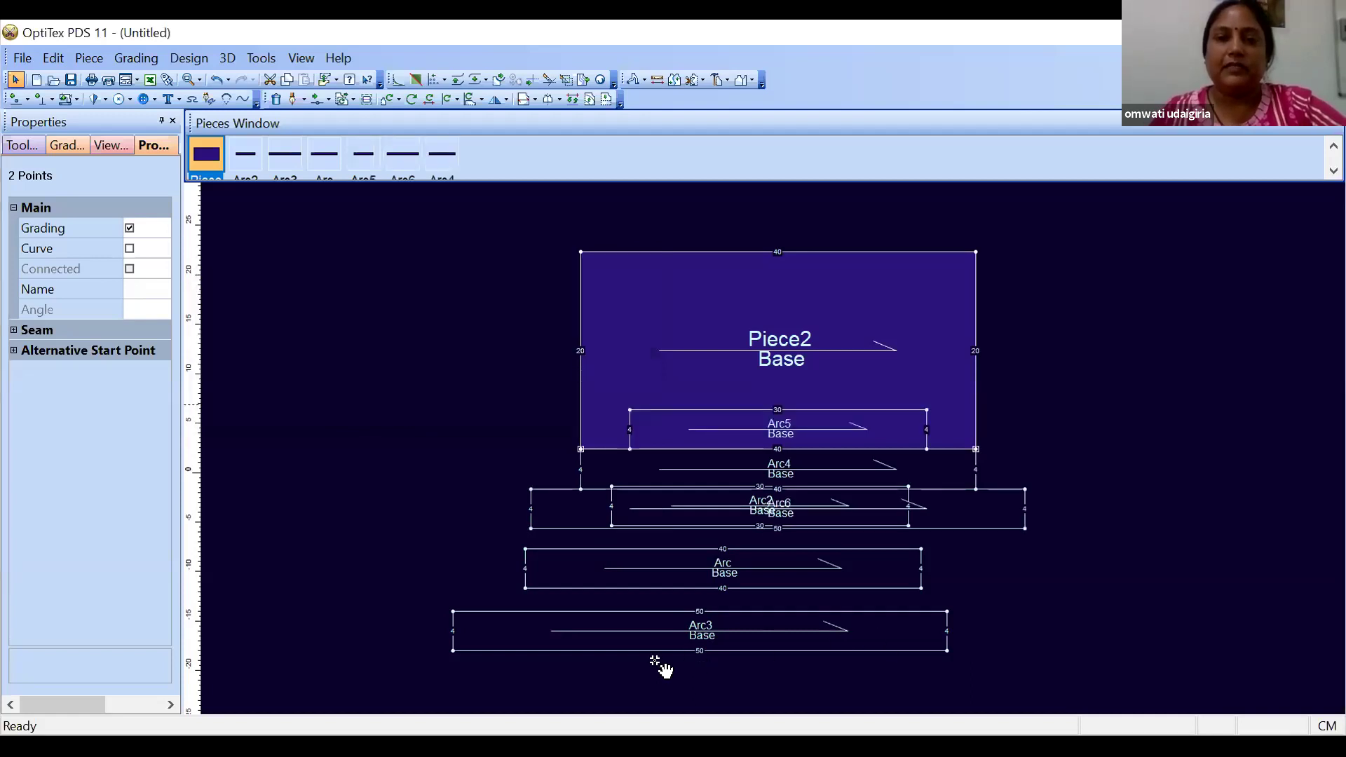
Move the three older strips Arc3, Arc and Arc2 away to the lower left of the rectangle, clear of the new strips
left_click_drag(518, 628, 223, 664)
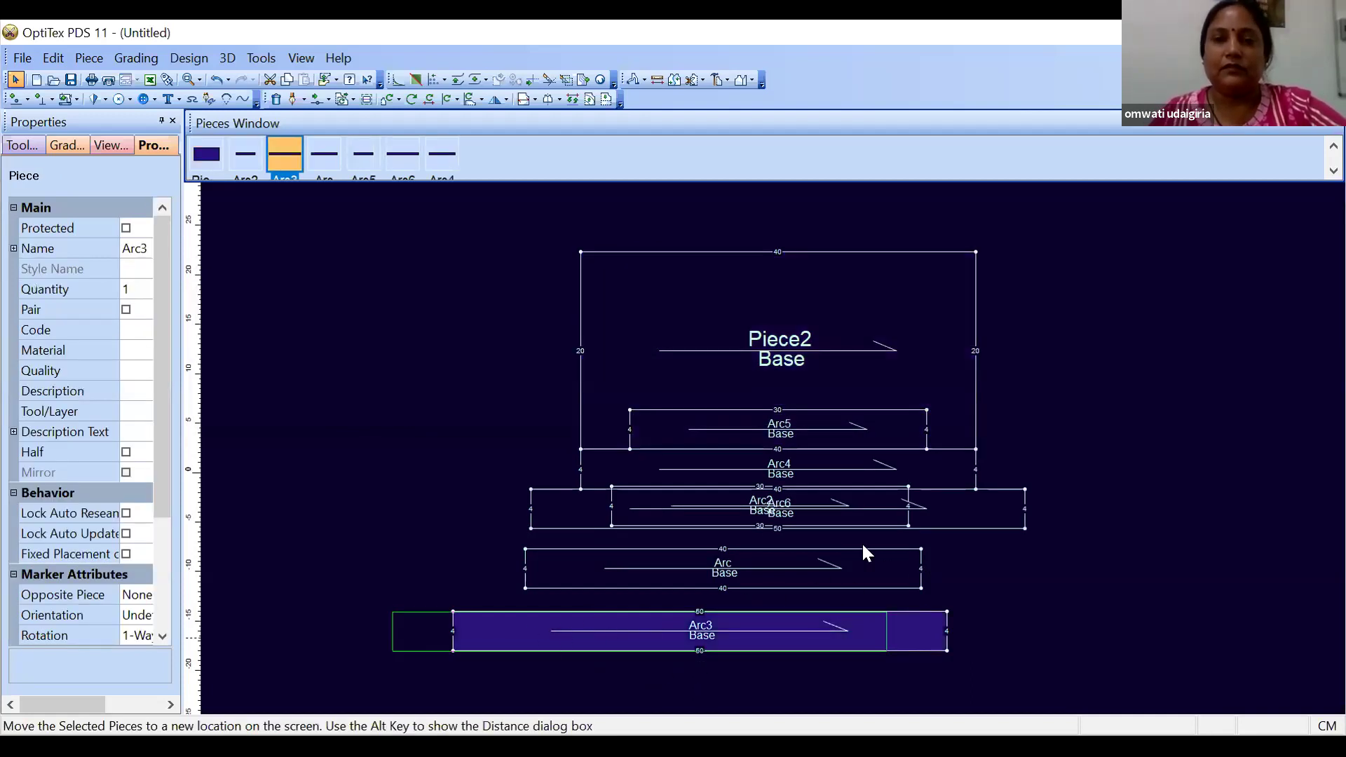
left_click_drag(897, 567, 495, 633)
left_click(658, 496)
left_click_drag(488, 579, 196, 592)
left_click_drag(505, 510, 838, 468)
left_click_drag(836, 463, 437, 482)
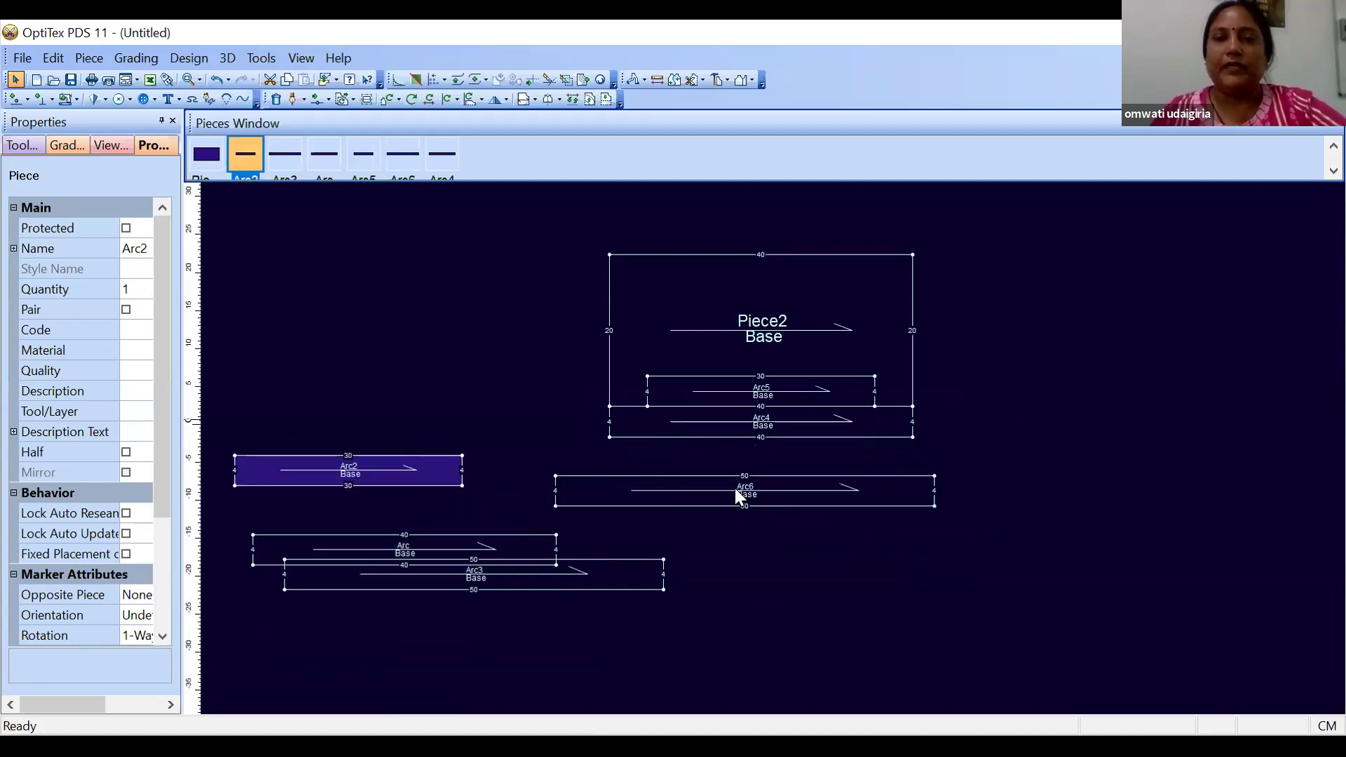
Separate the new strips Arc6, Arc4 and Arc5 and stack them below the rectangle, with the shortest on top and the longest at the bottom
left_click(885, 475)
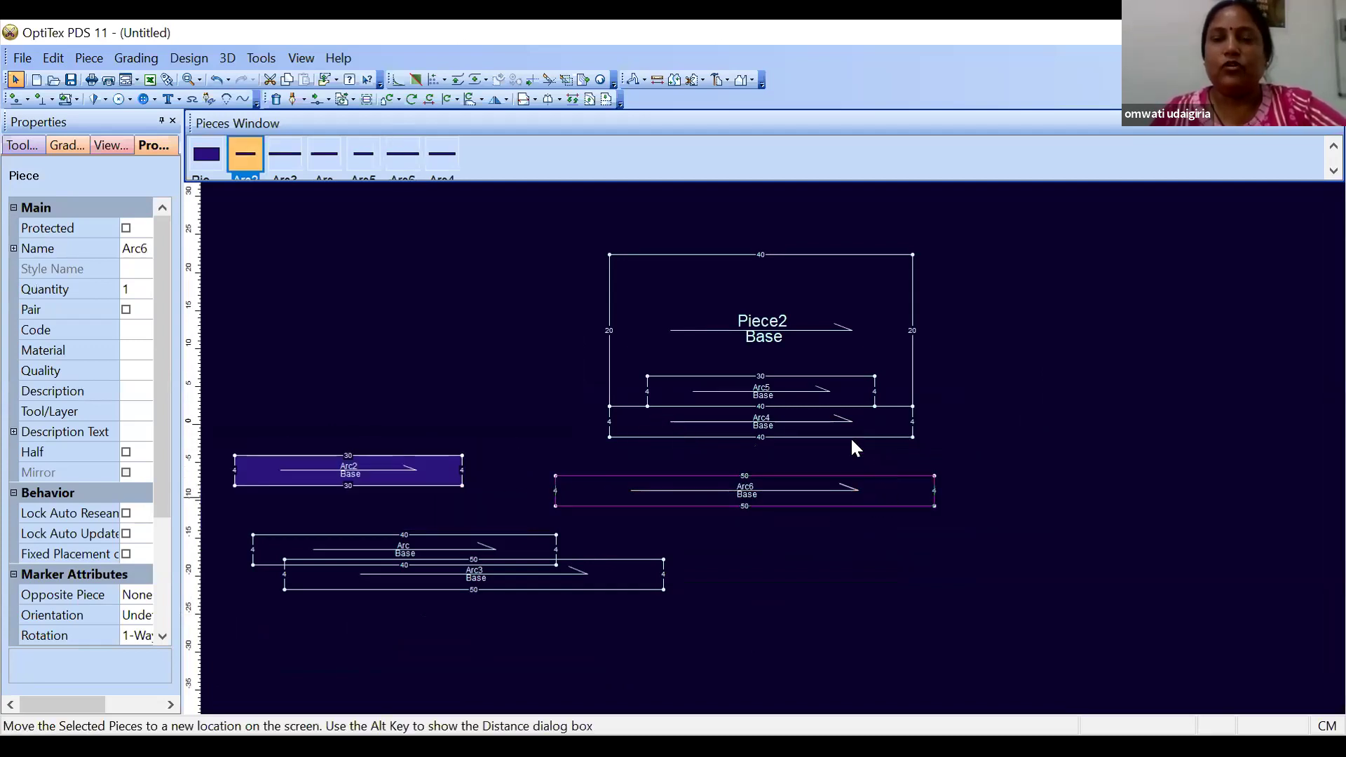
left_click(830, 477)
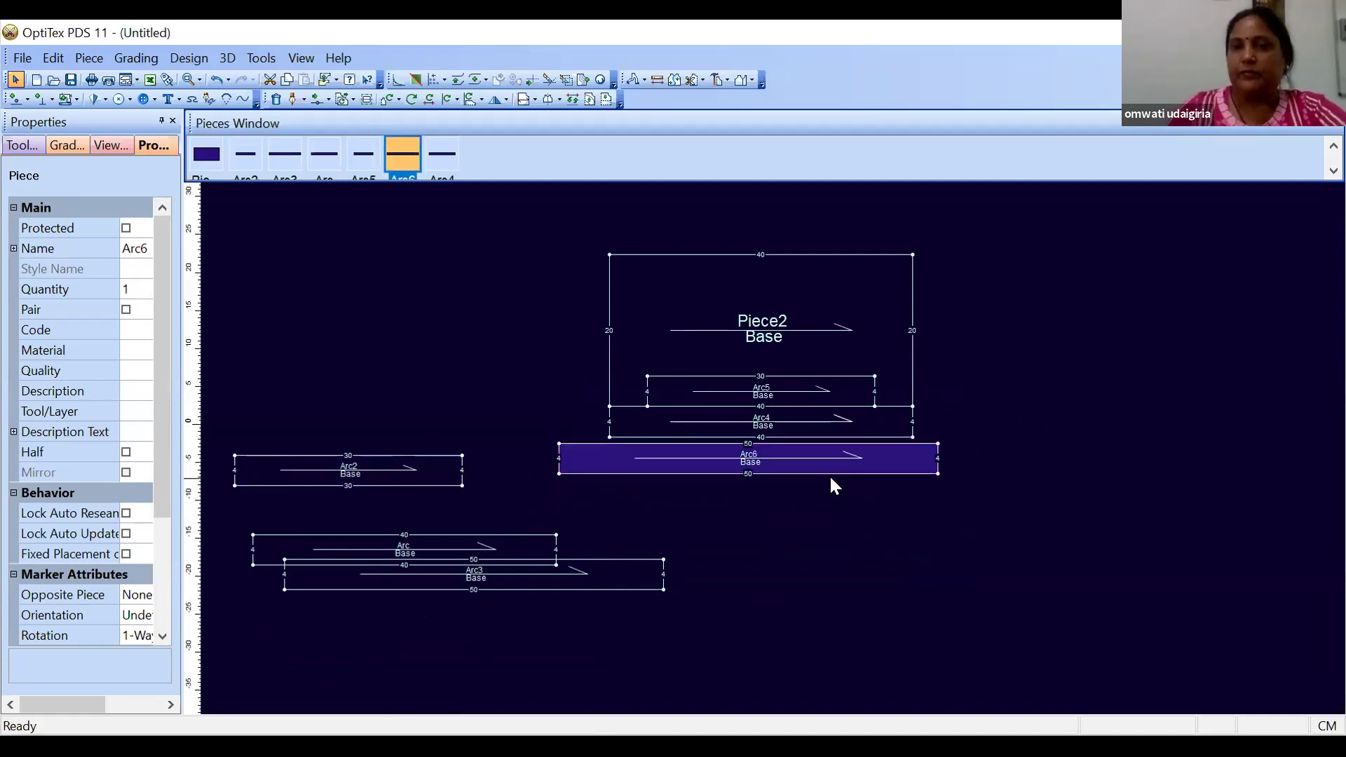
left_click(874, 462)
left_click(911, 634)
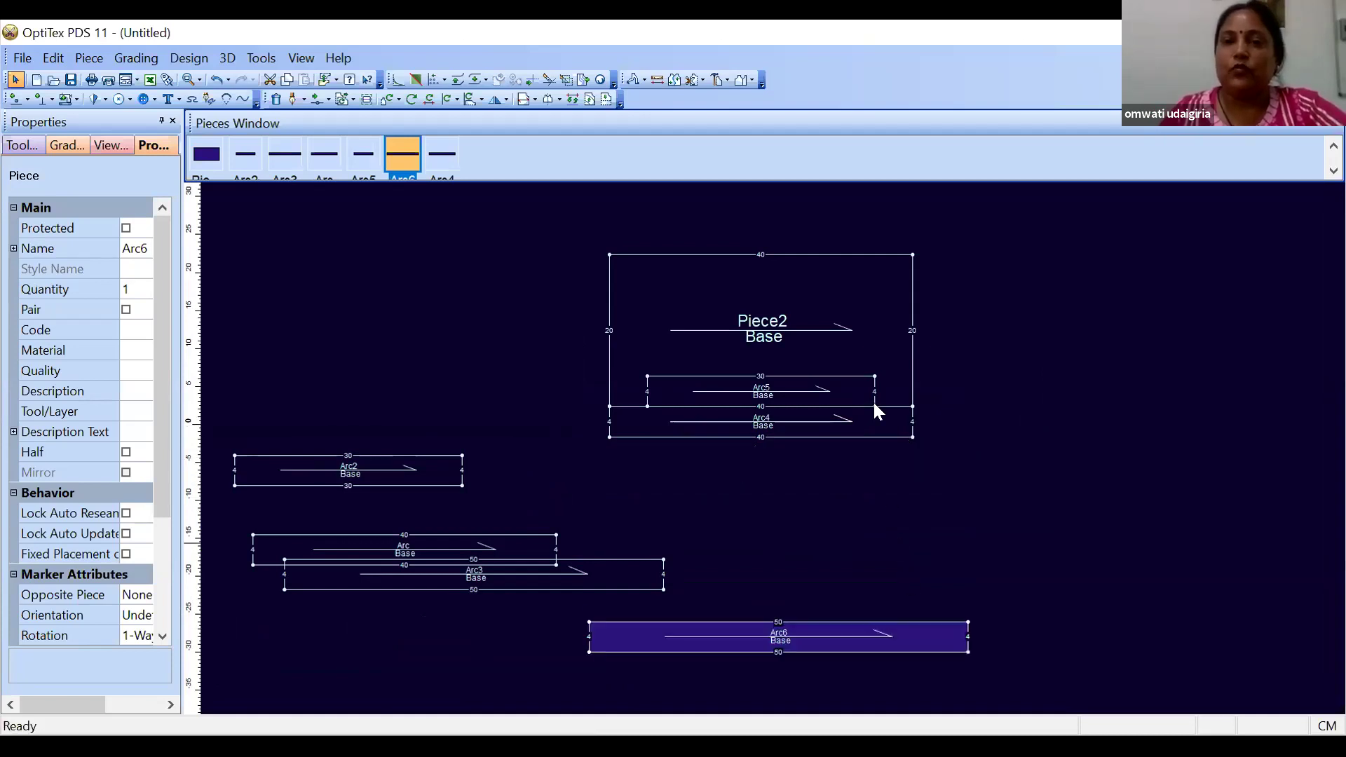
left_click(886, 424)
left_click(873, 426)
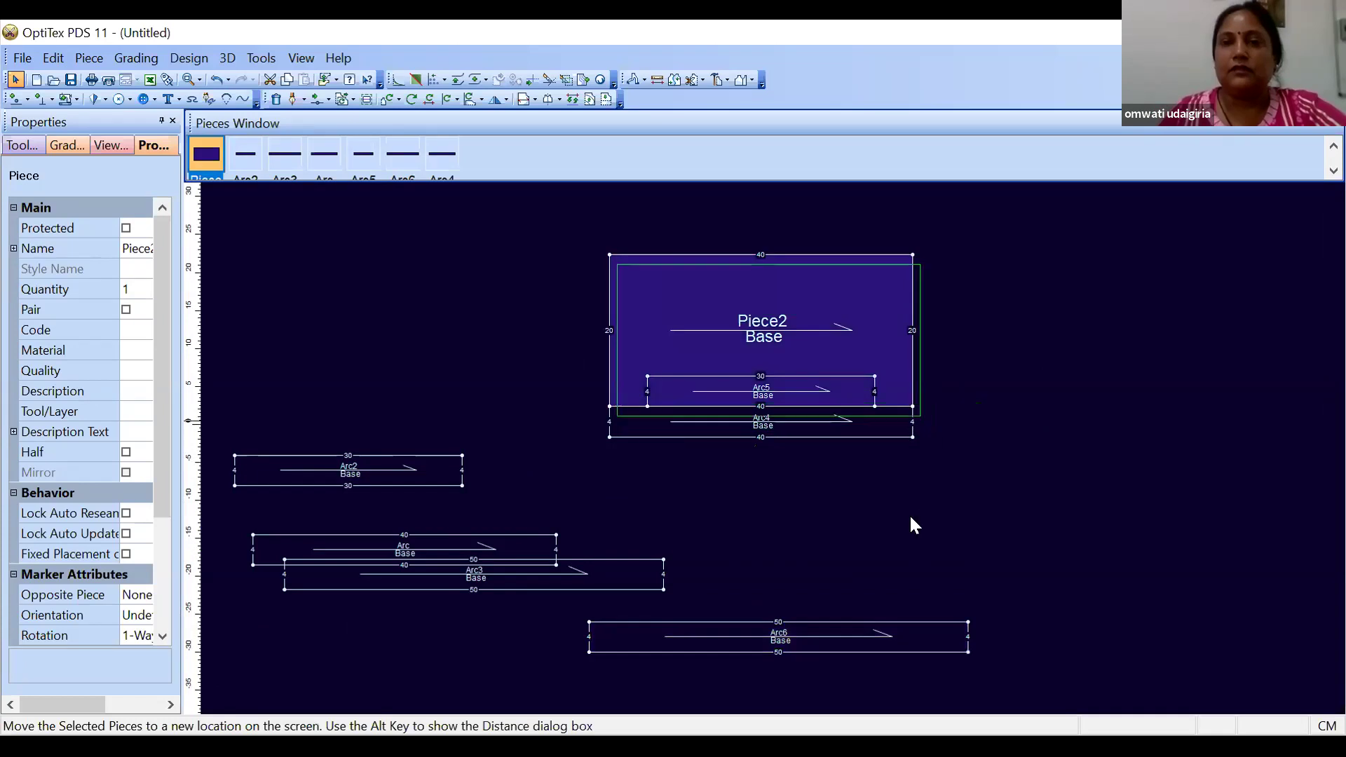
left_click(864, 423)
left_click(968, 580)
left_click(972, 516)
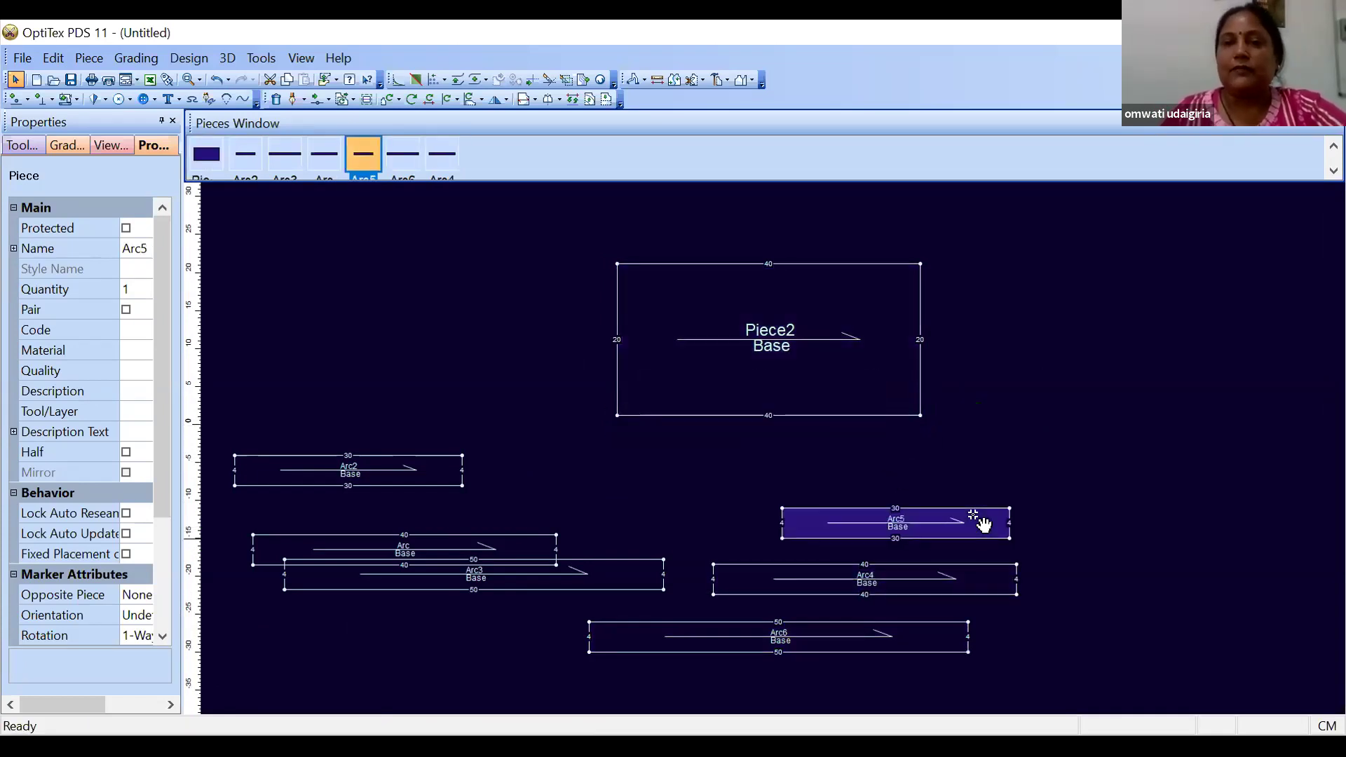
key("Down")
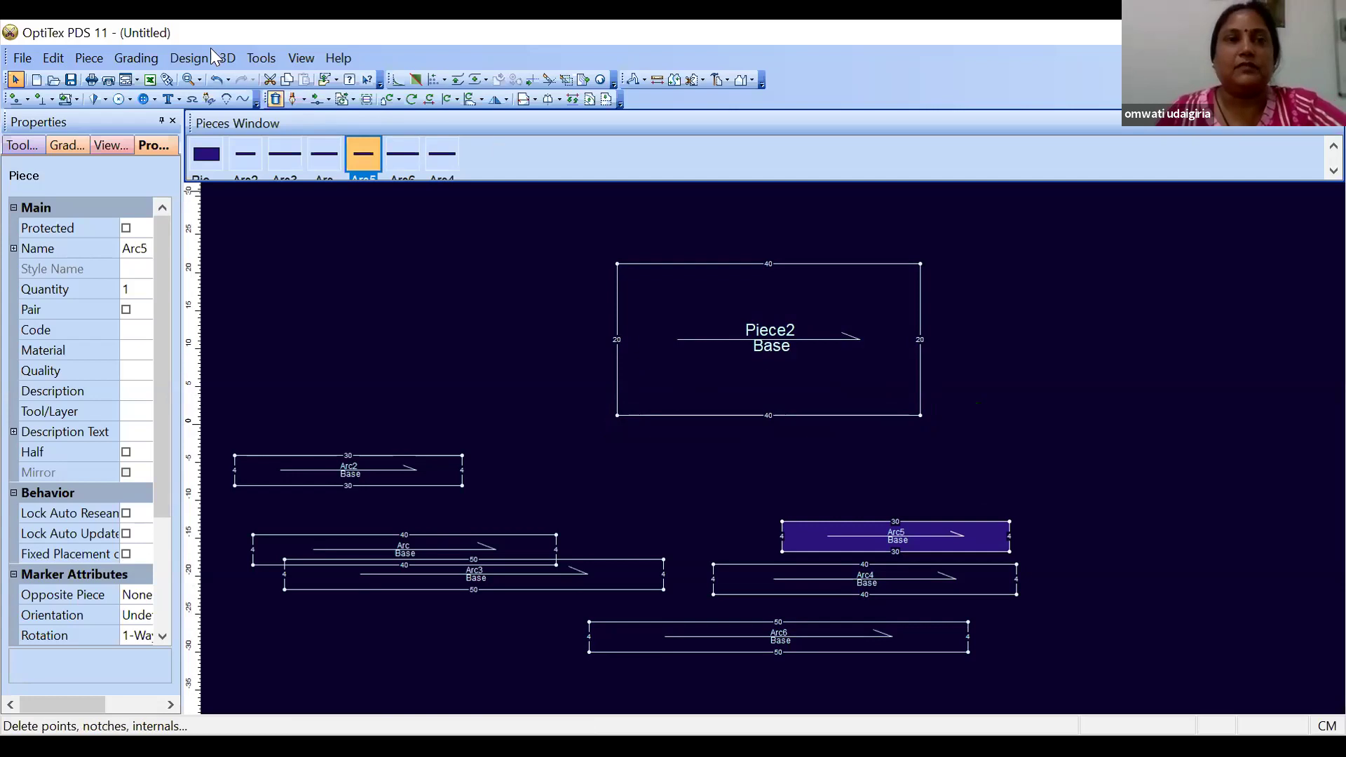
left_click(188, 58)
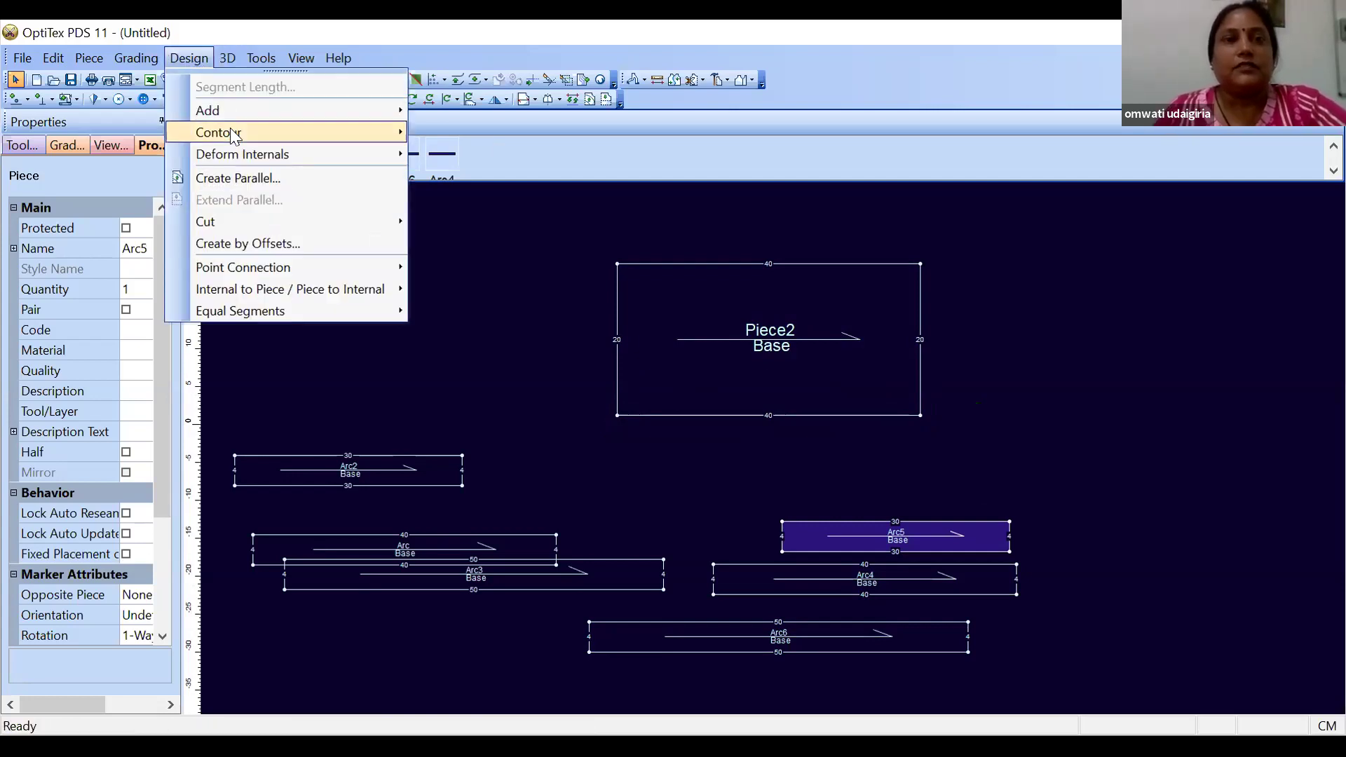
mouse_move(232, 132)
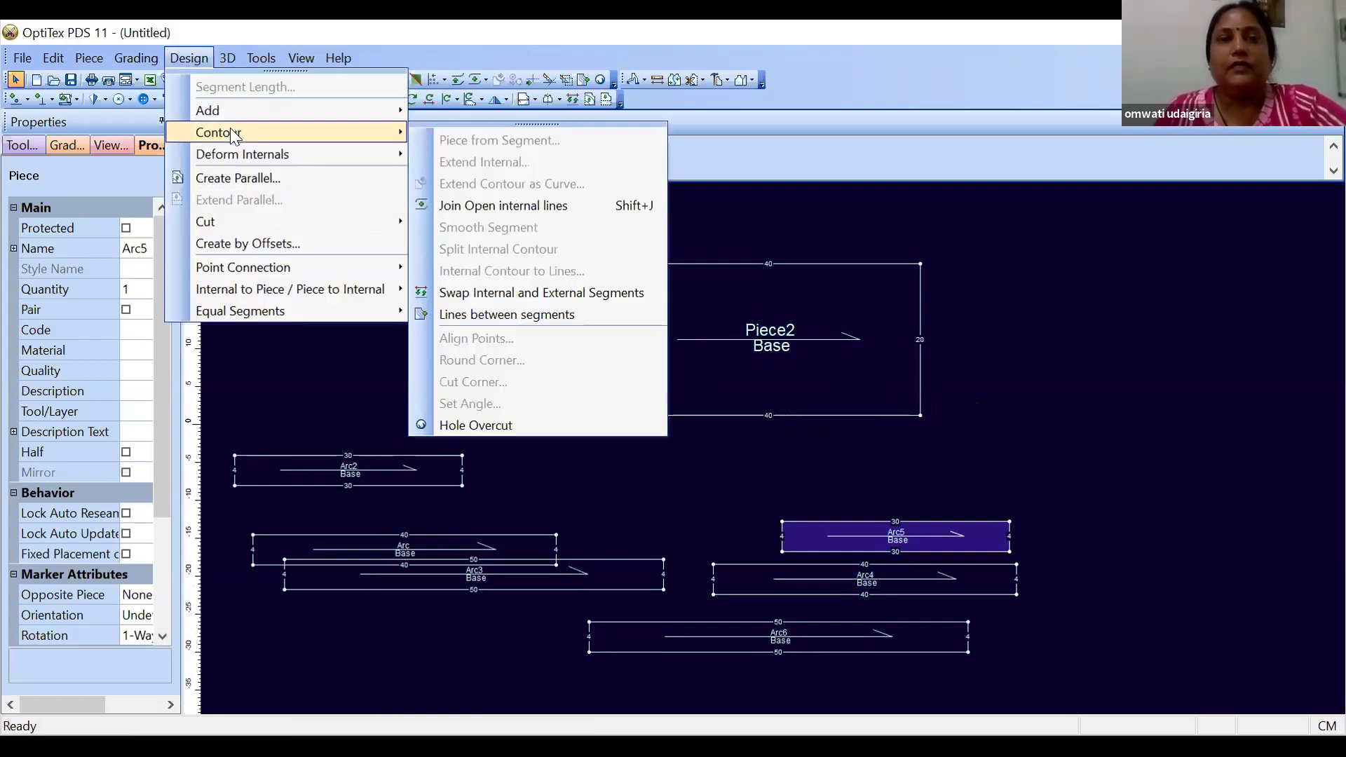
left_click(769, 392)
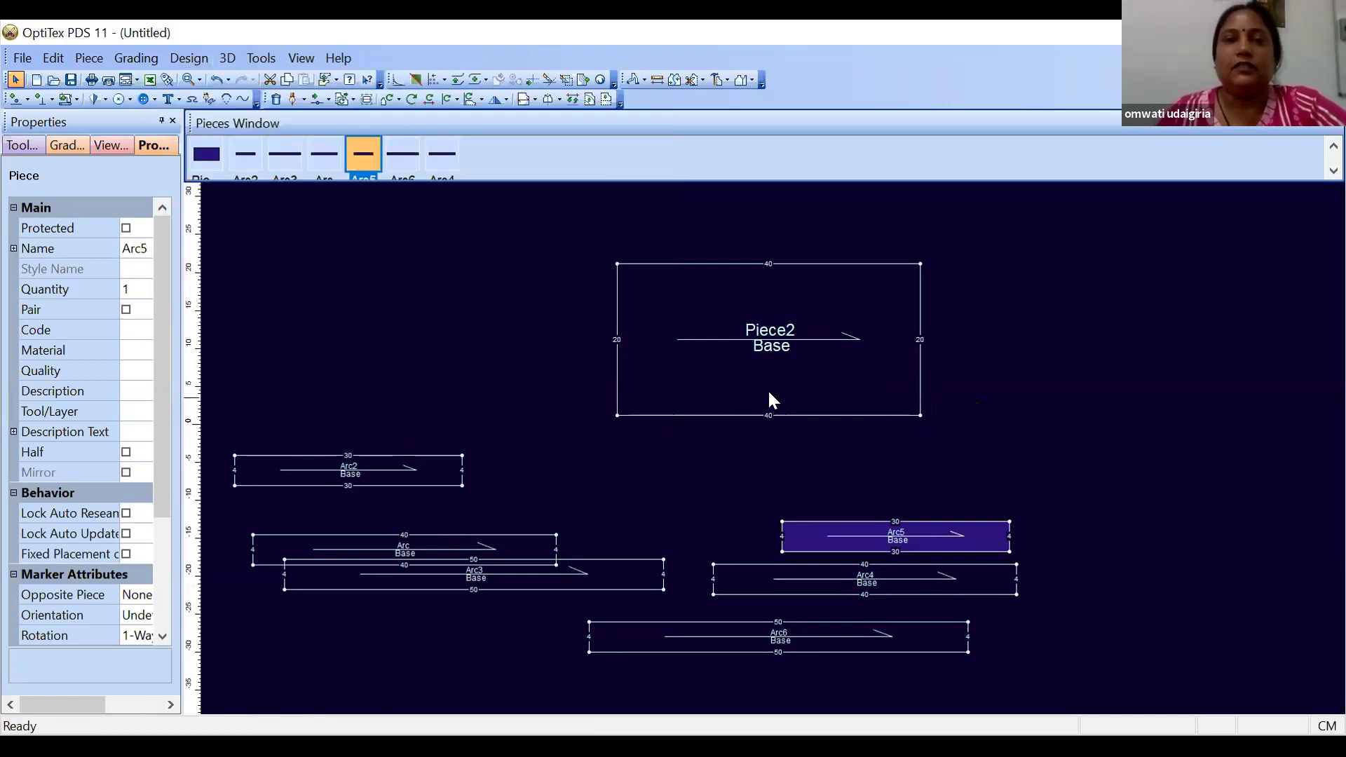
Draw a closed triangular internal contour in the rectangle's upper half, with its lowest point offset about -7.44 and -2.85 cm from the previous point
left_click(826, 357)
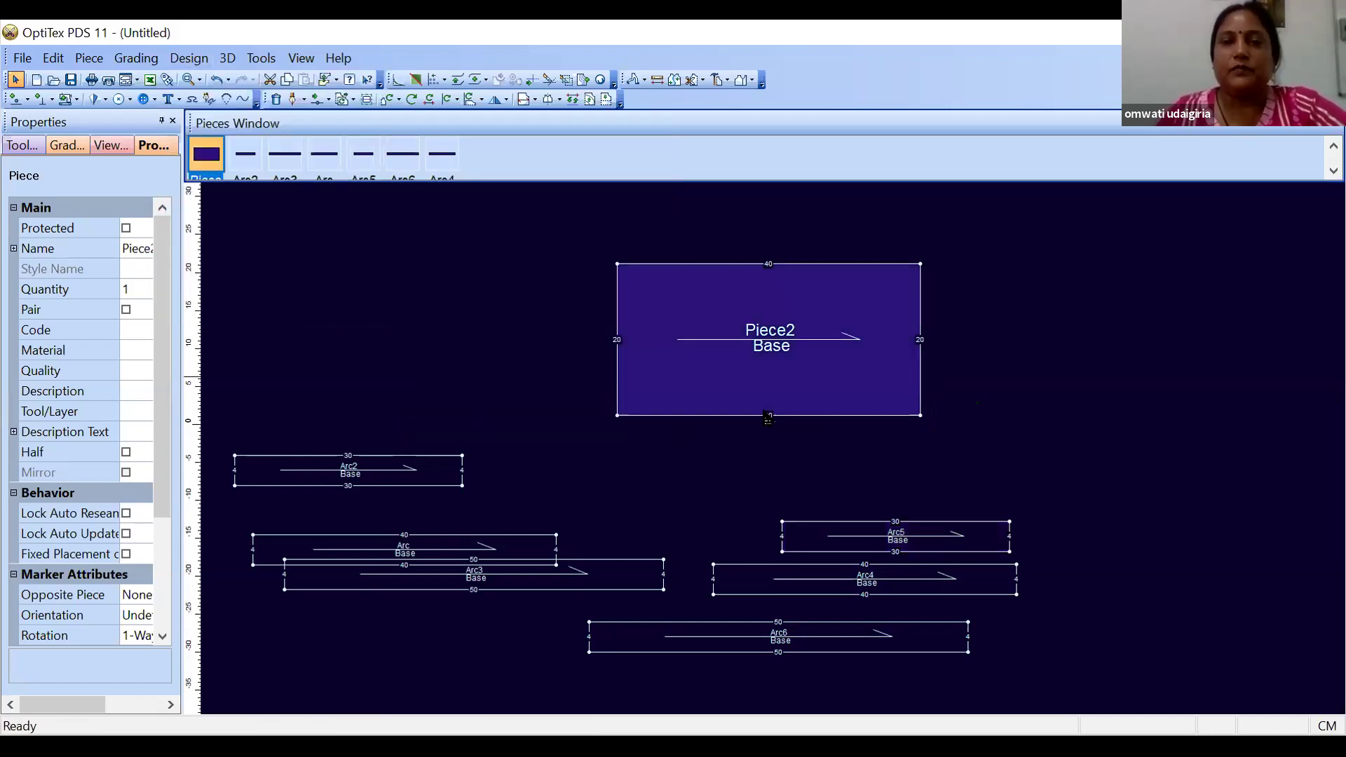
scroll(766, 415, "up", 3)
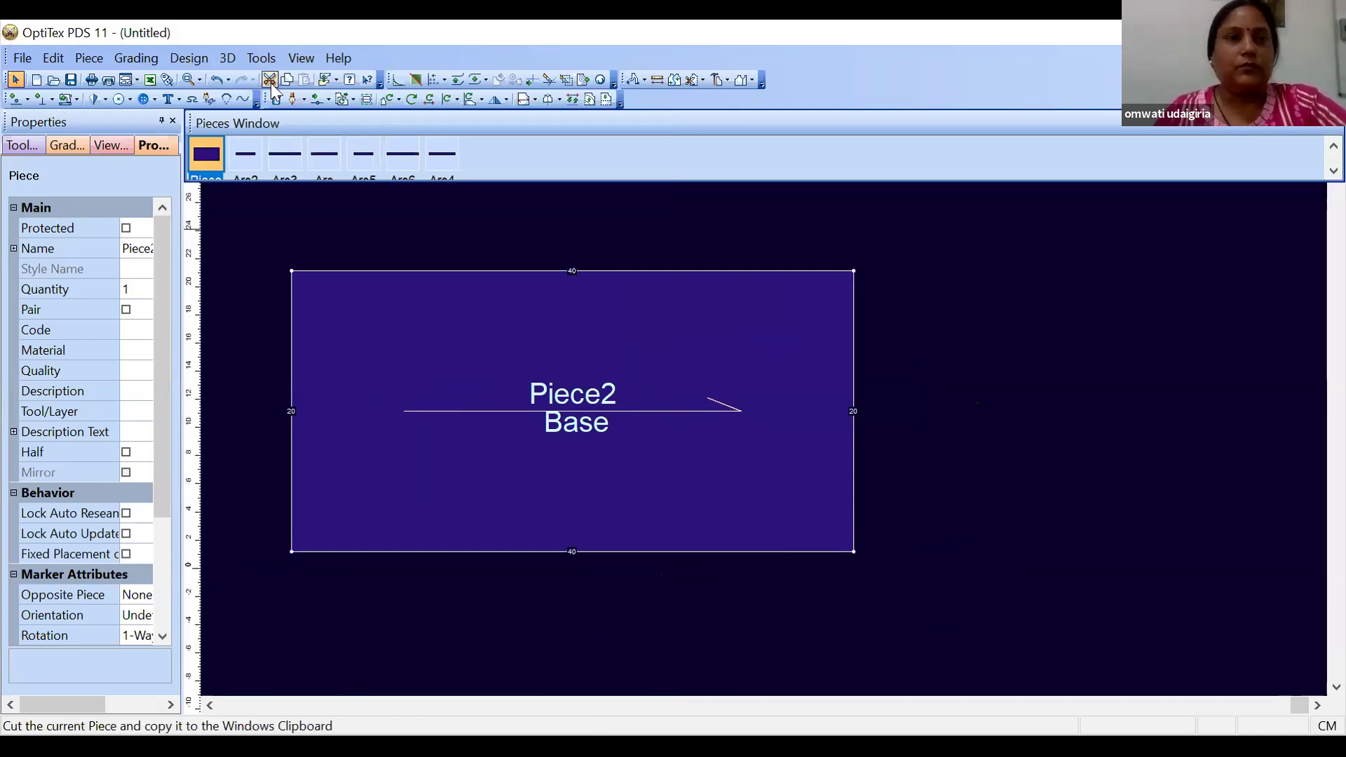
left_click(293, 99)
left_click(442, 352)
left_click(634, 508)
left_click(605, 344)
left_click(640, 515)
left_click(502, 381)
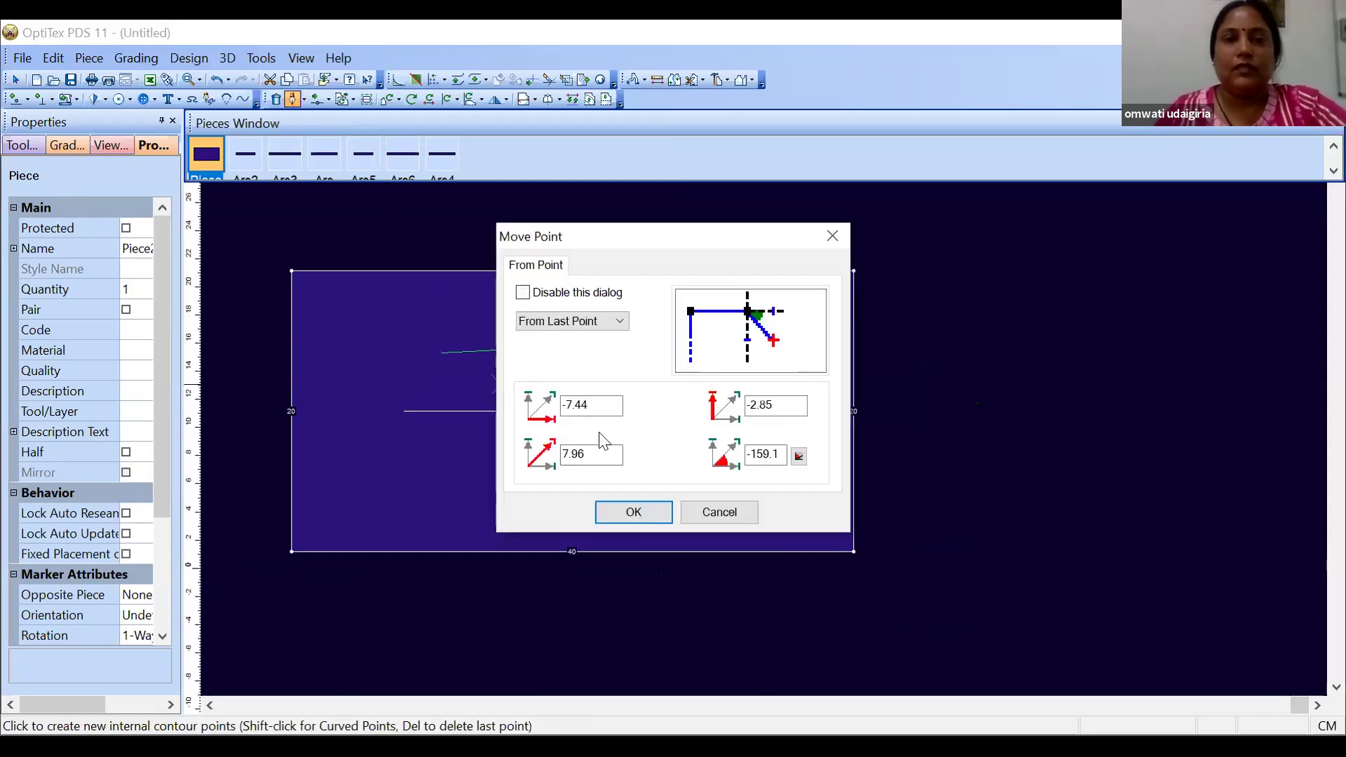
left_click(633, 511)
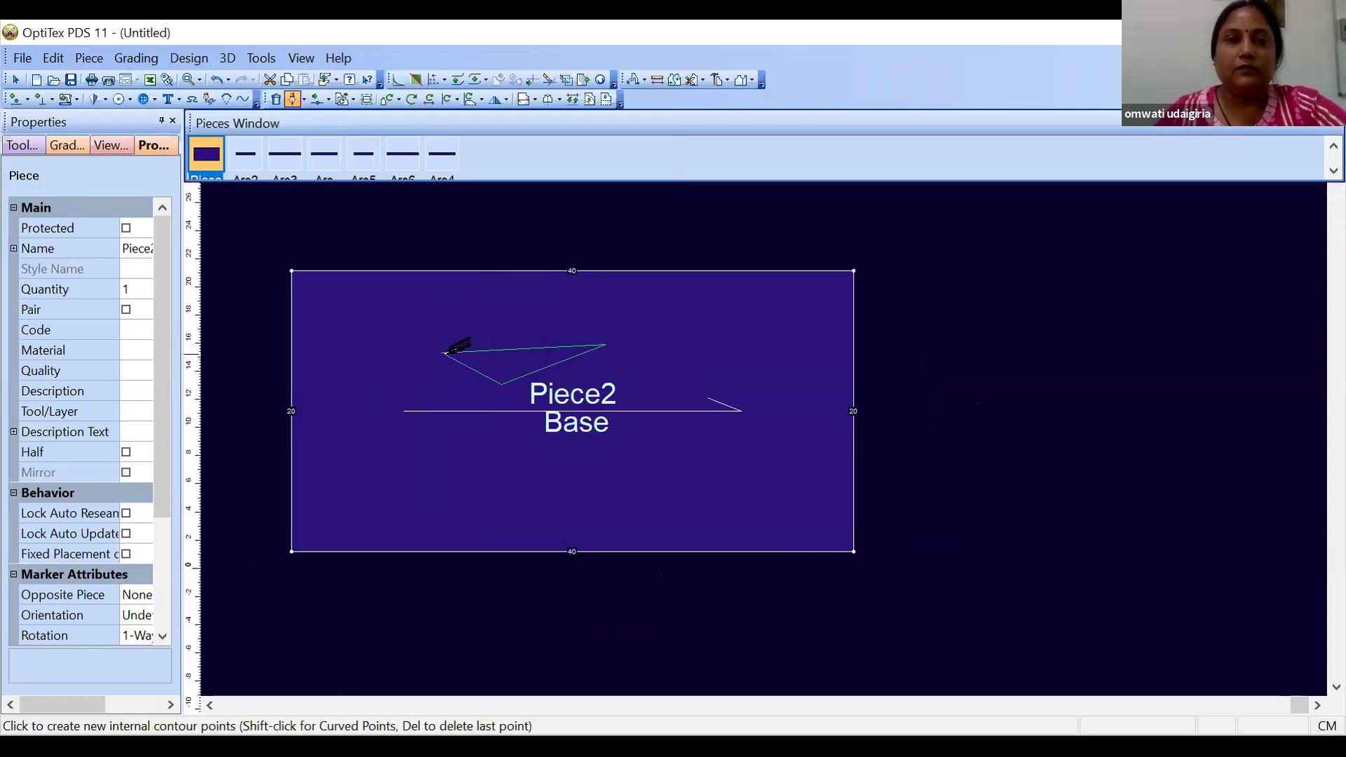
left_click(442, 352)
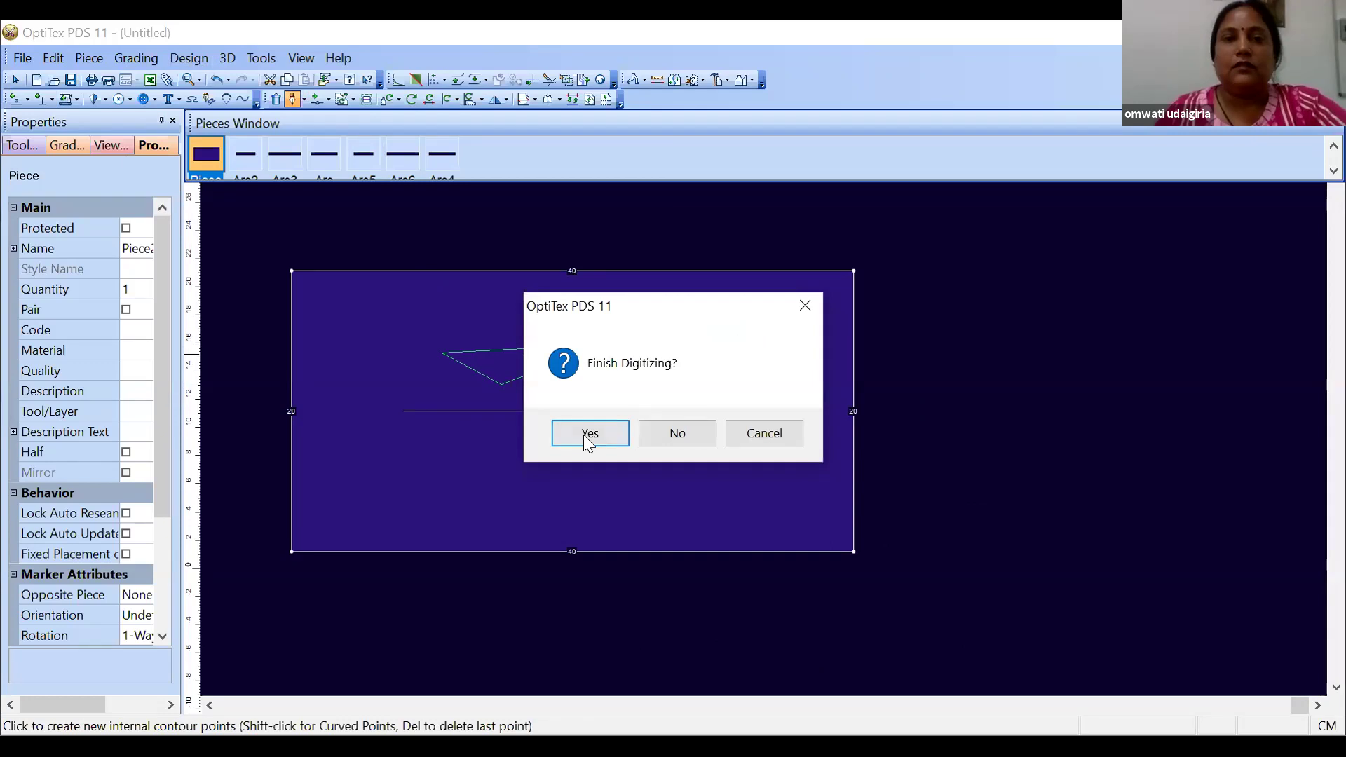
left_click(586, 436)
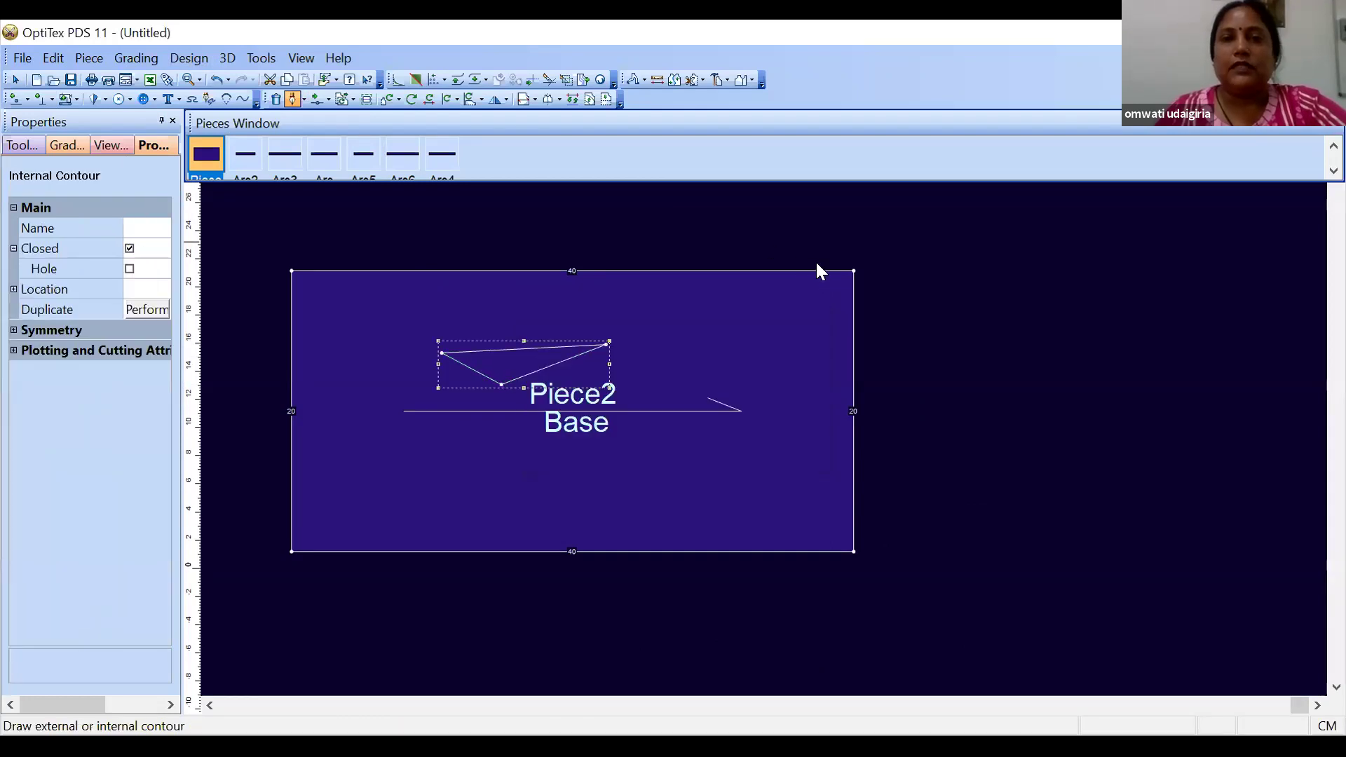
right_click(821, 272)
left_click(817, 257)
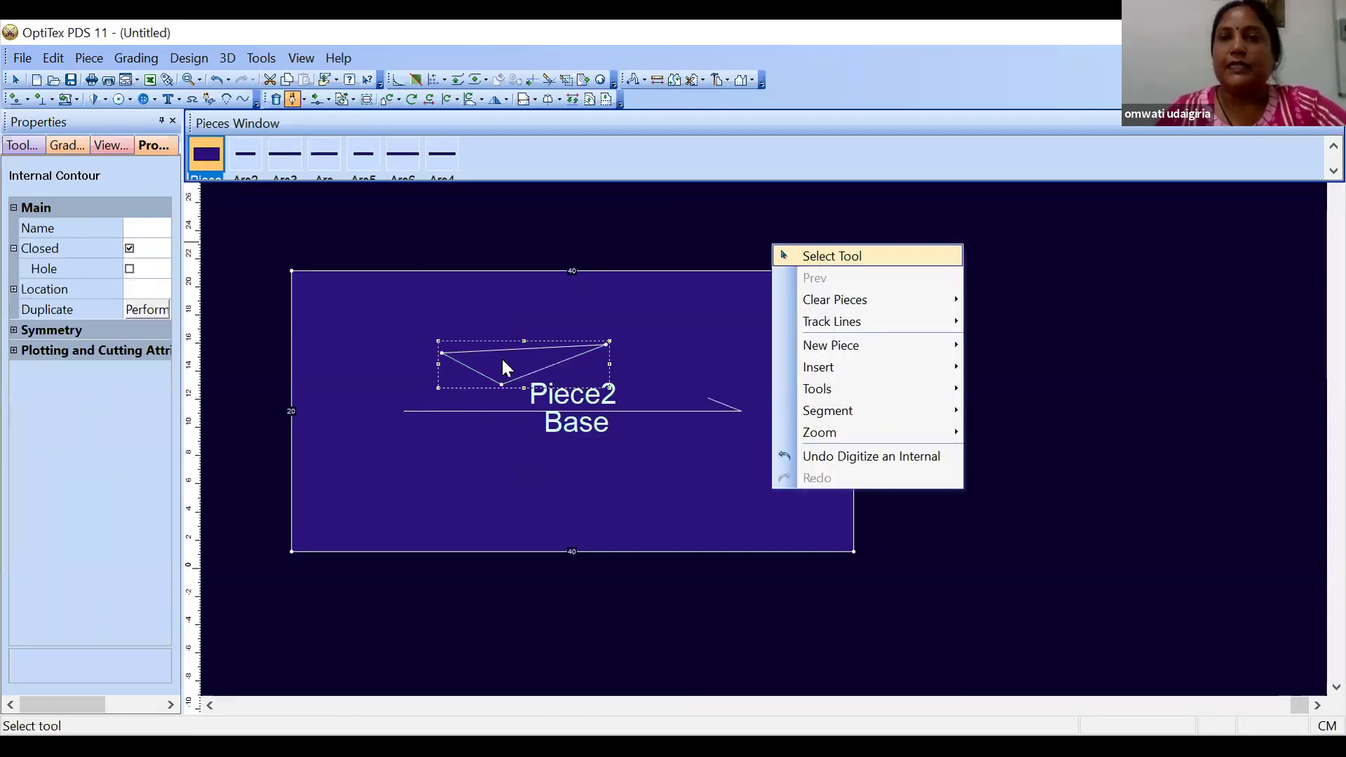
Extend the internal triangle at its upper-right point by an extension amount of 2 cm
left_click(607, 347)
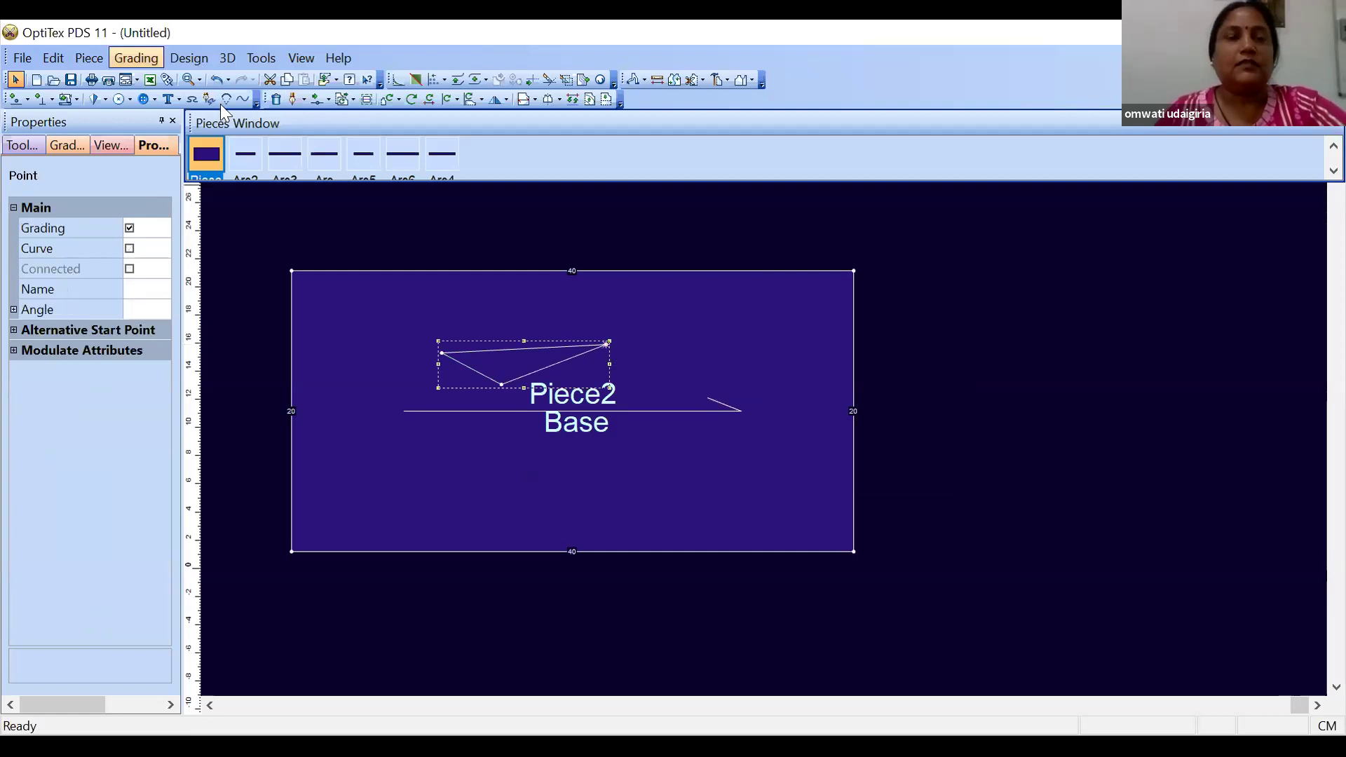
left_click(189, 58)
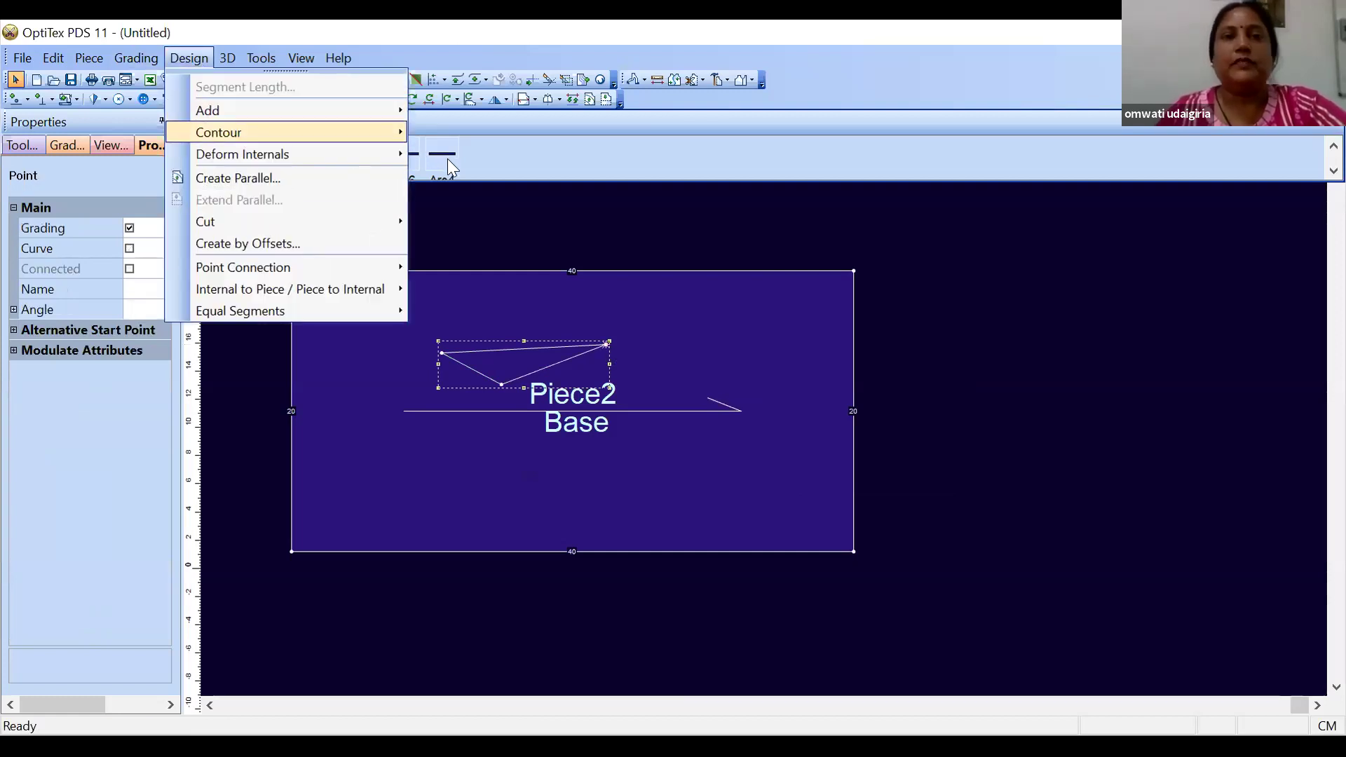
mouse_move(281, 132)
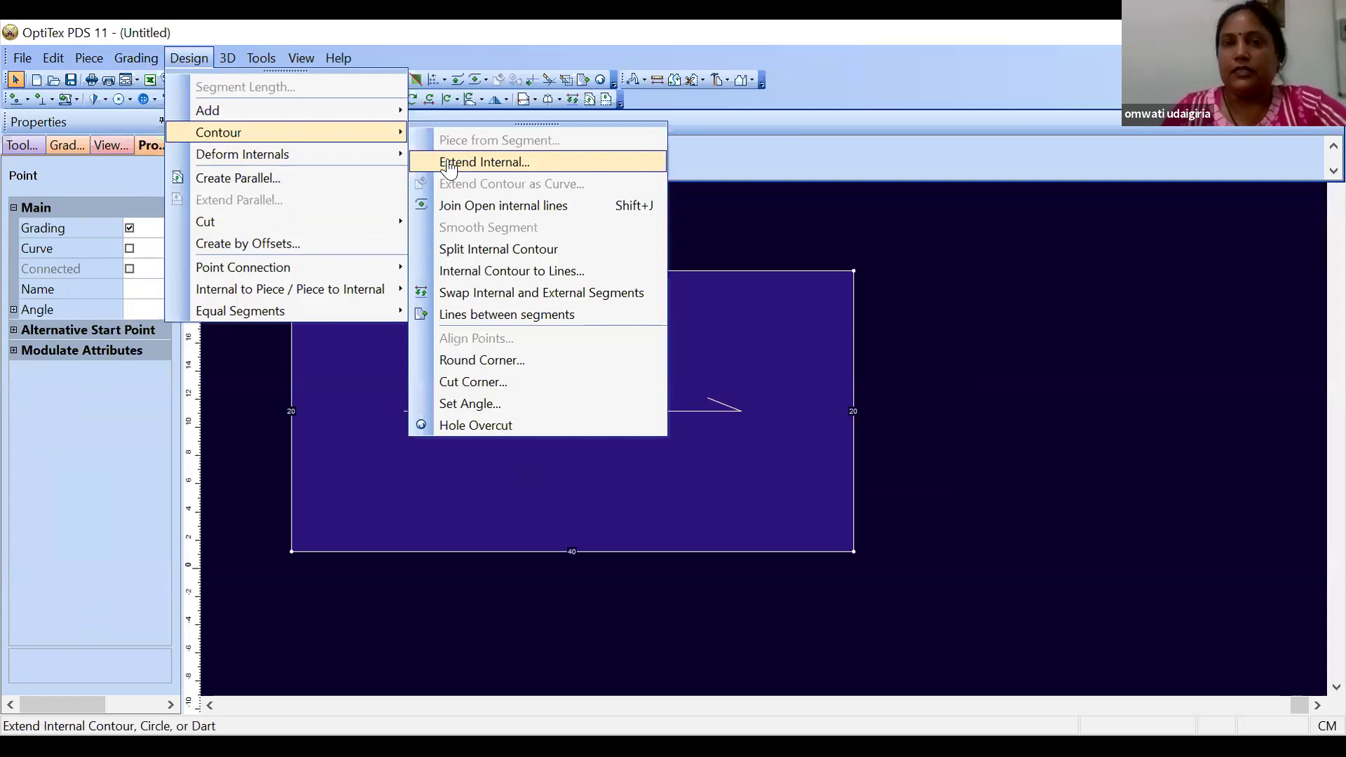
key("Return")
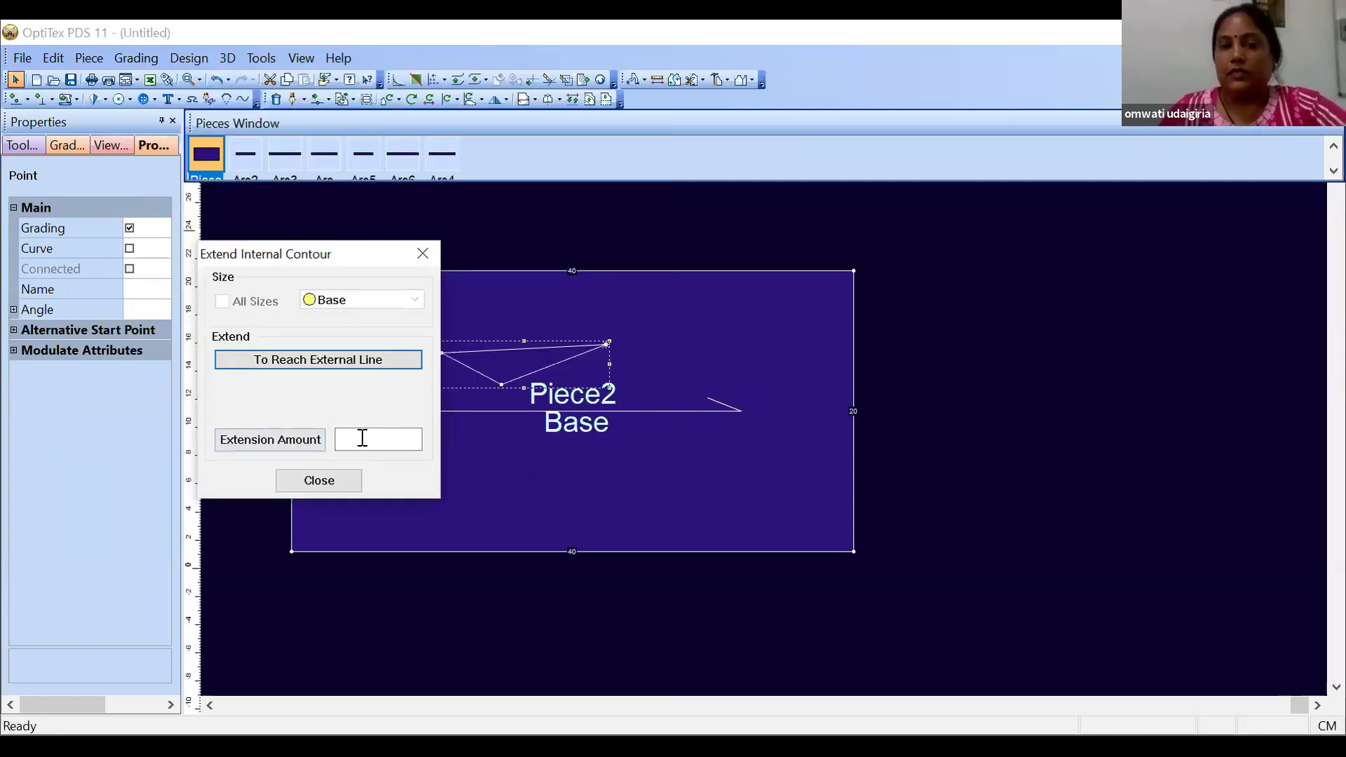
left_click(364, 433)
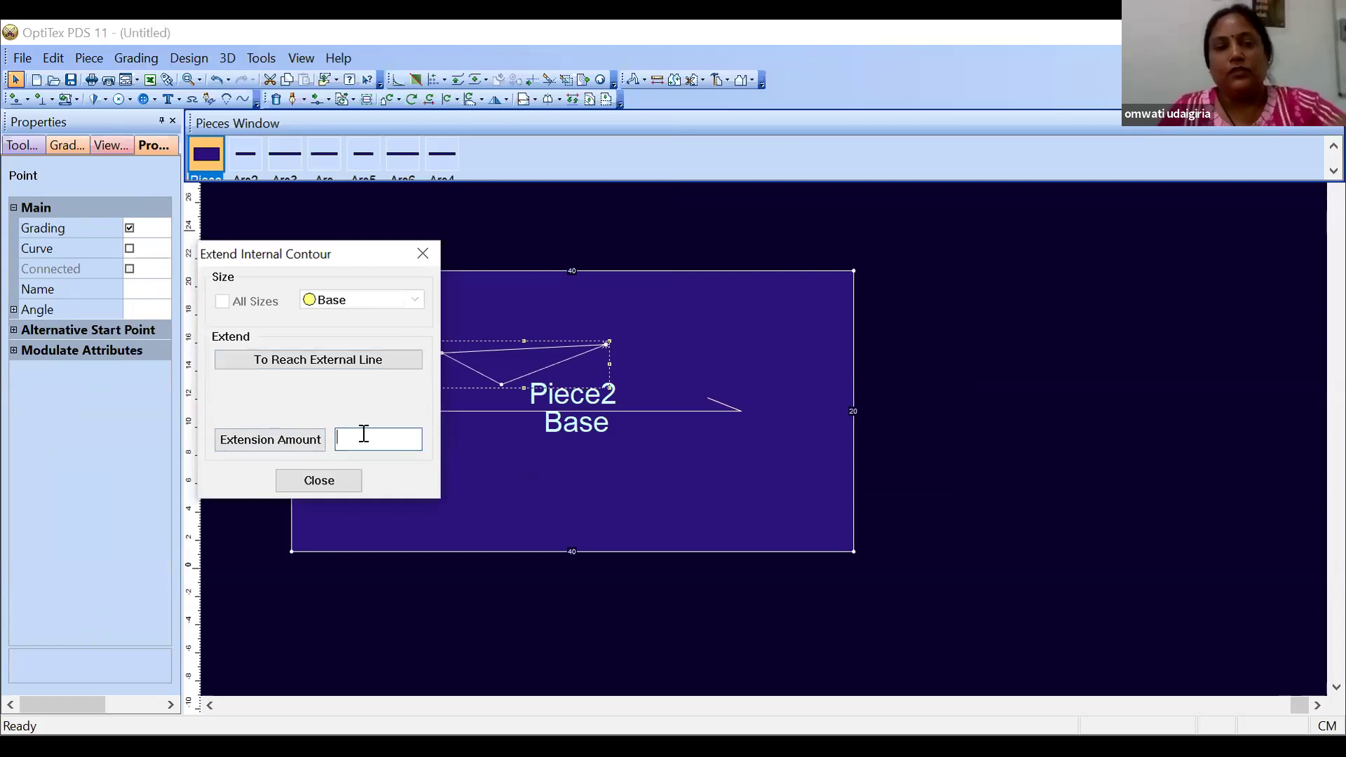
type("2")
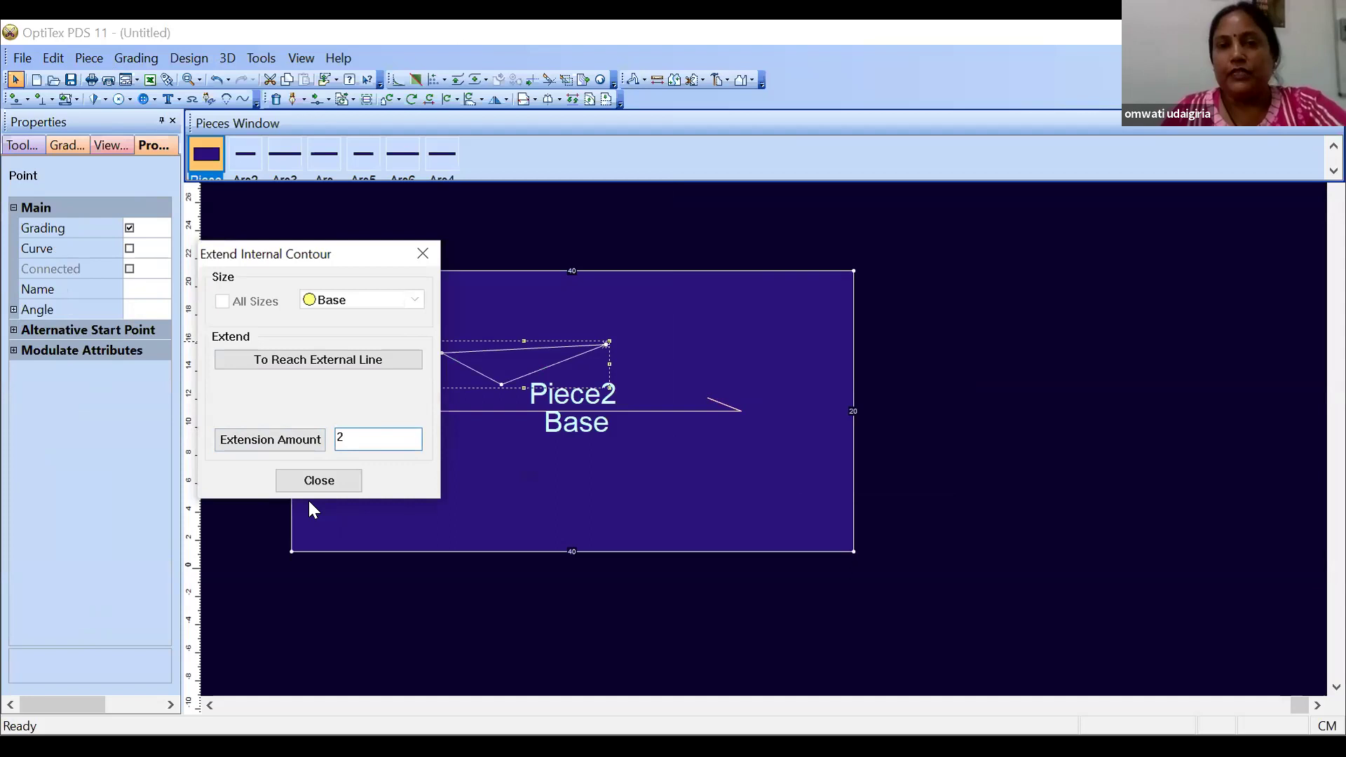
left_click(262, 440)
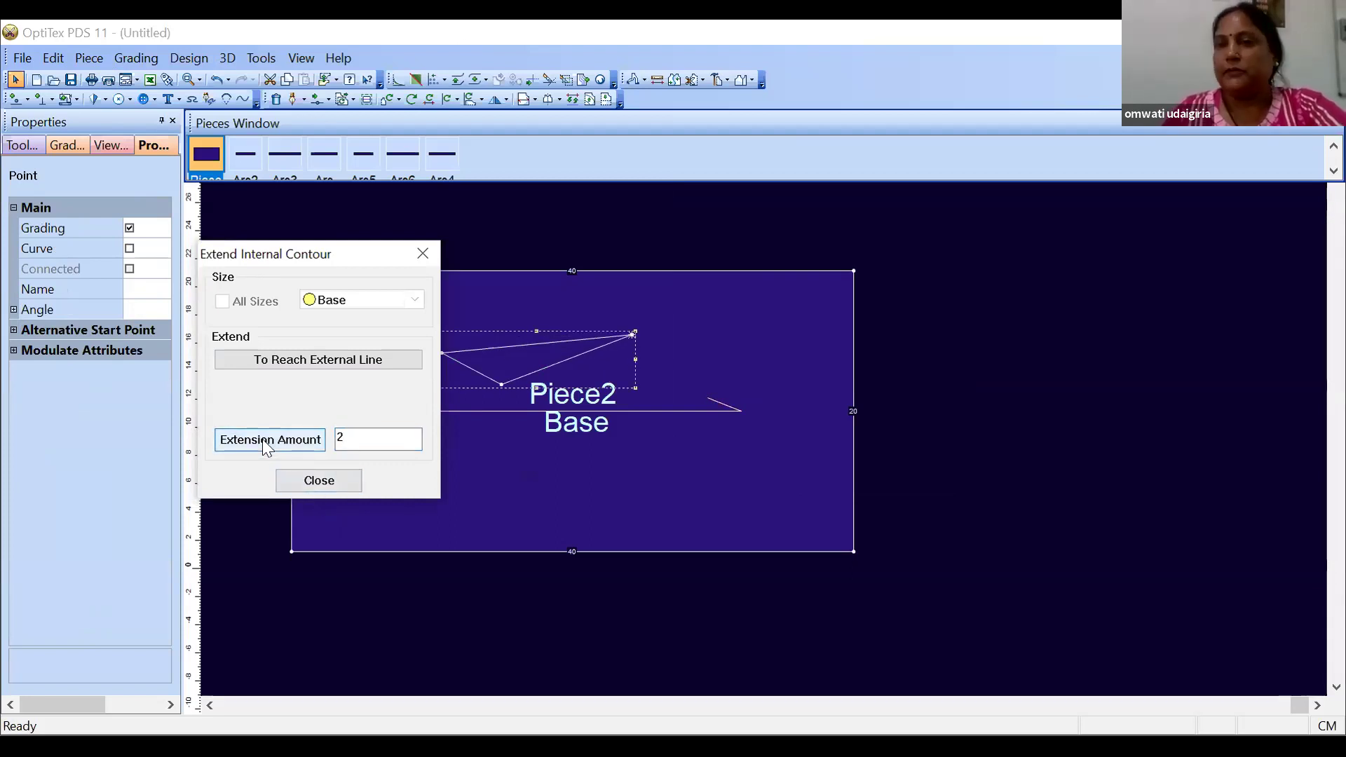
Clear the extension amount and extend the triangle's upper-right point to reach the rectangle's external line
left_click(357, 436)
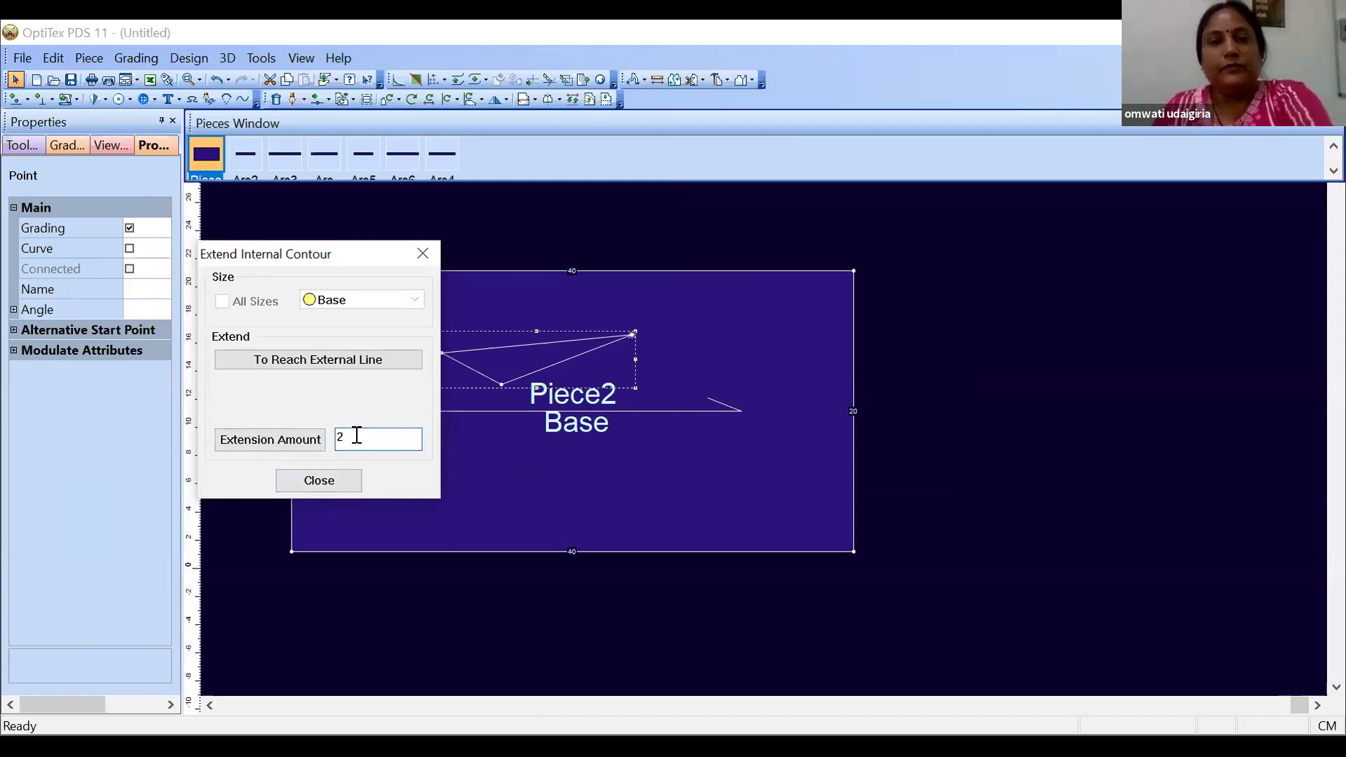
left_click(269, 366)
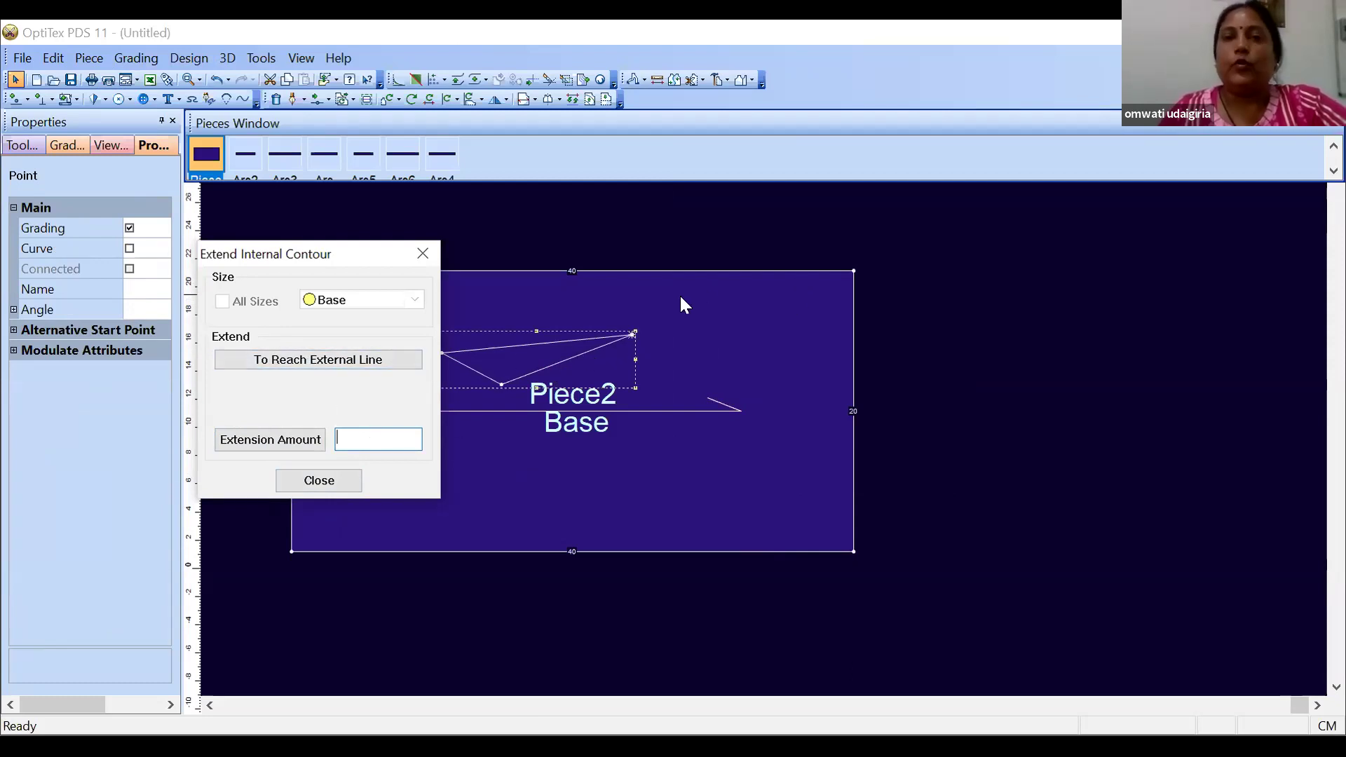
left_click(322, 361)
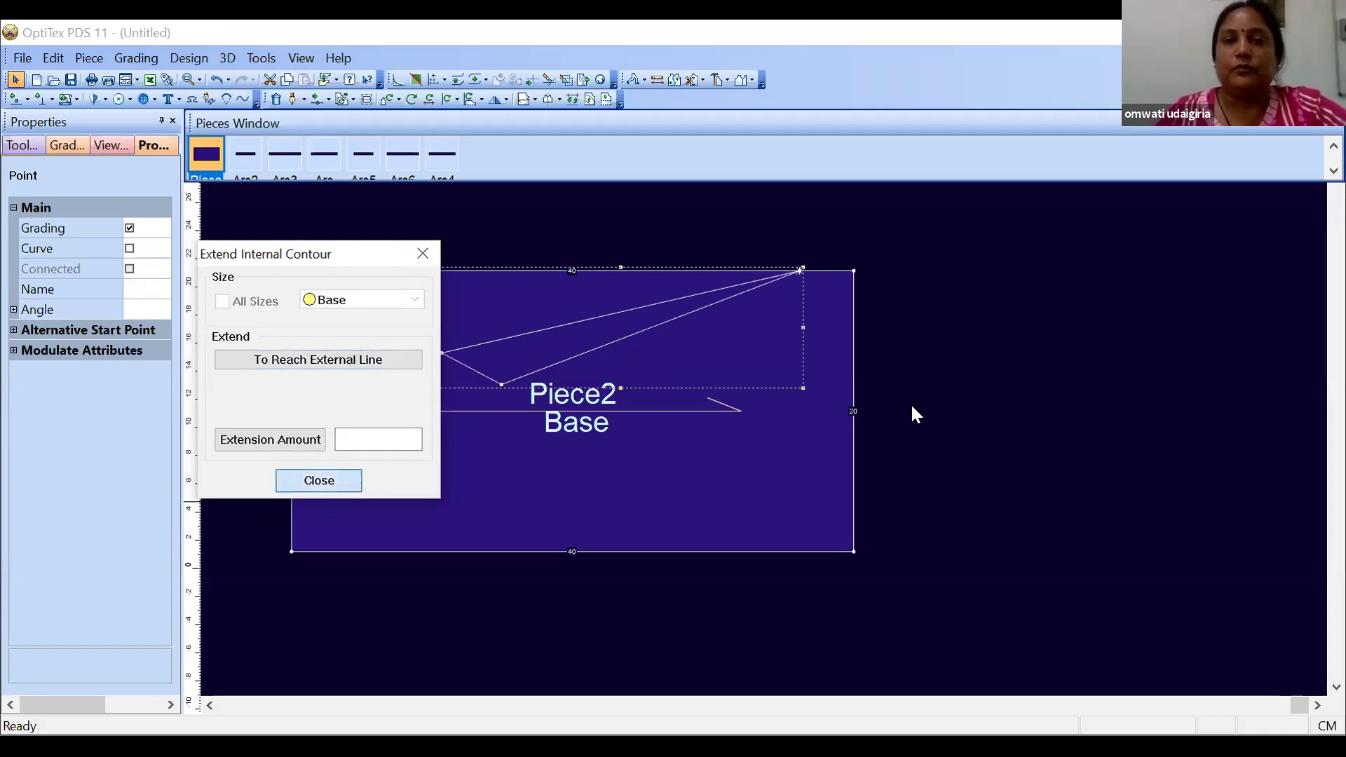
right_click(951, 412)
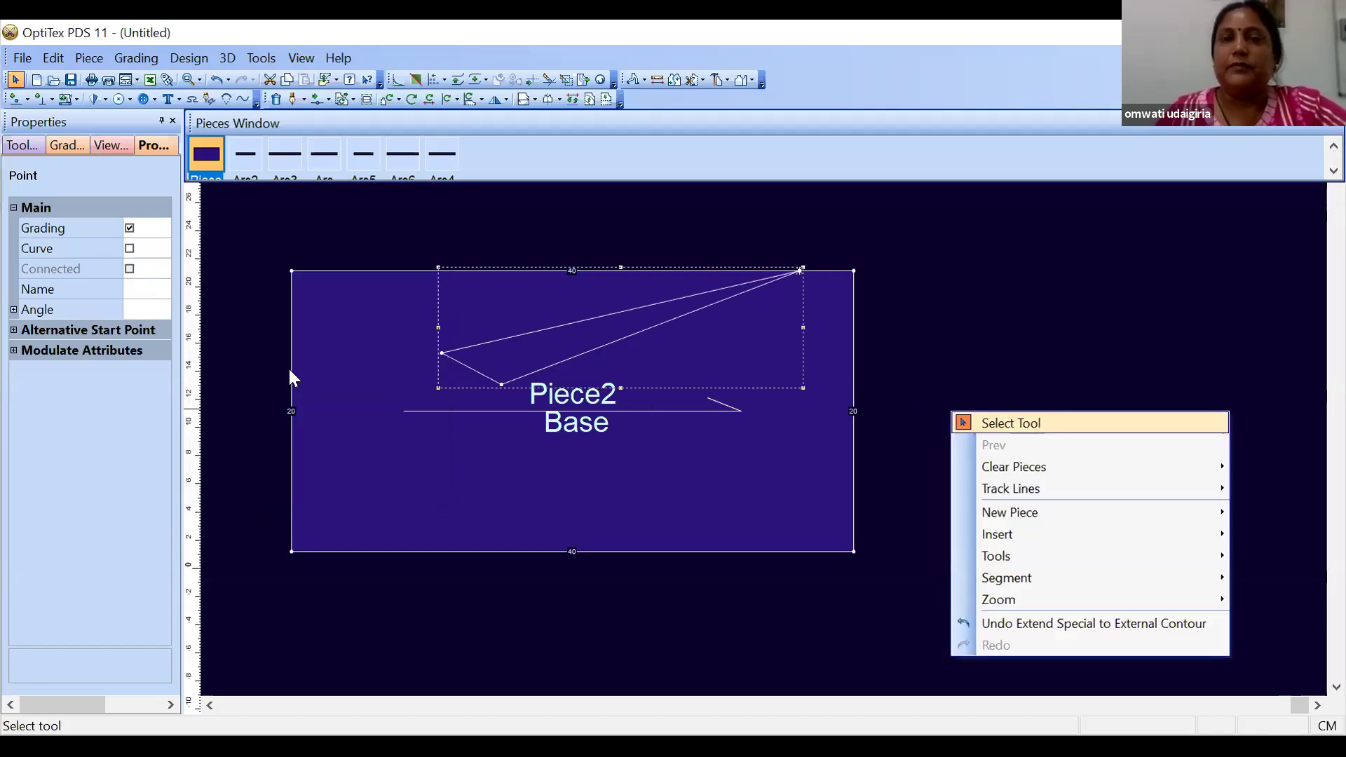
left_click(306, 364)
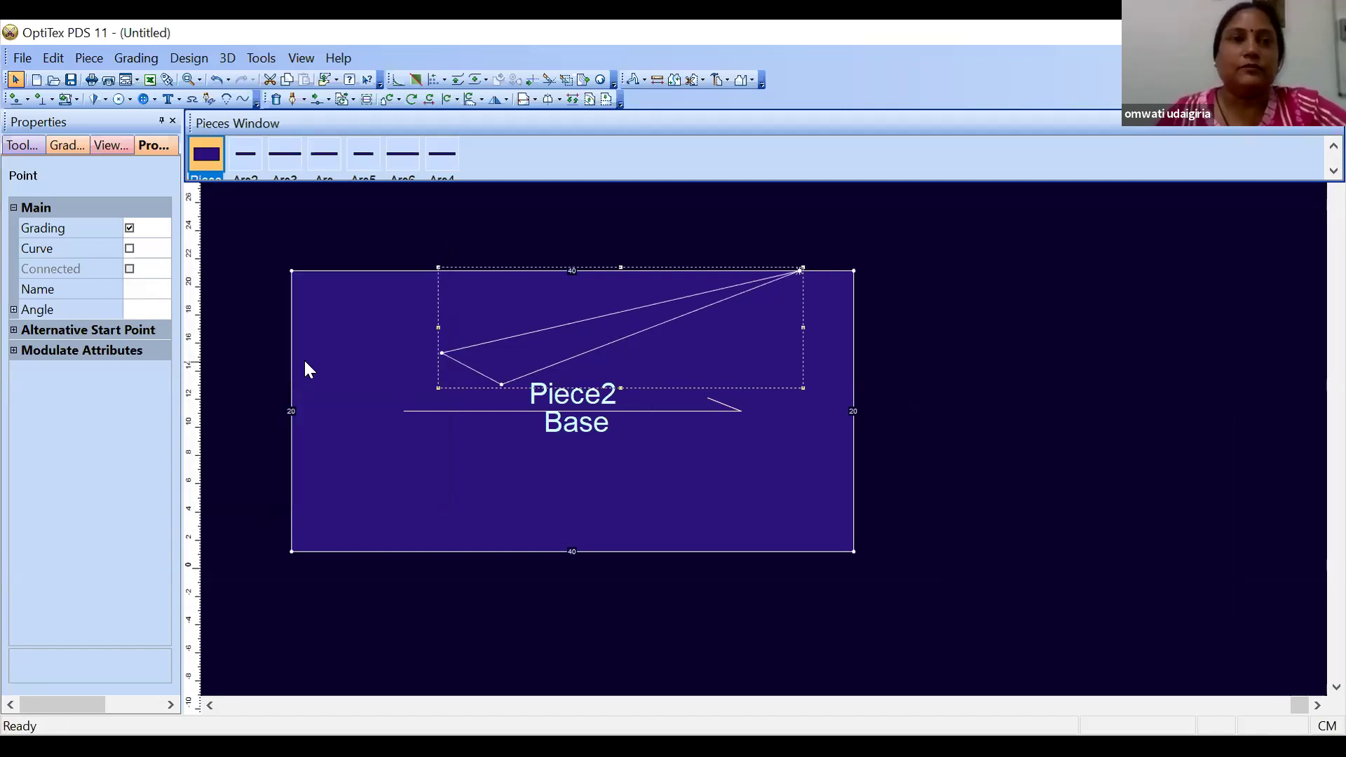
left_click(262, 61)
left_click(186, 56)
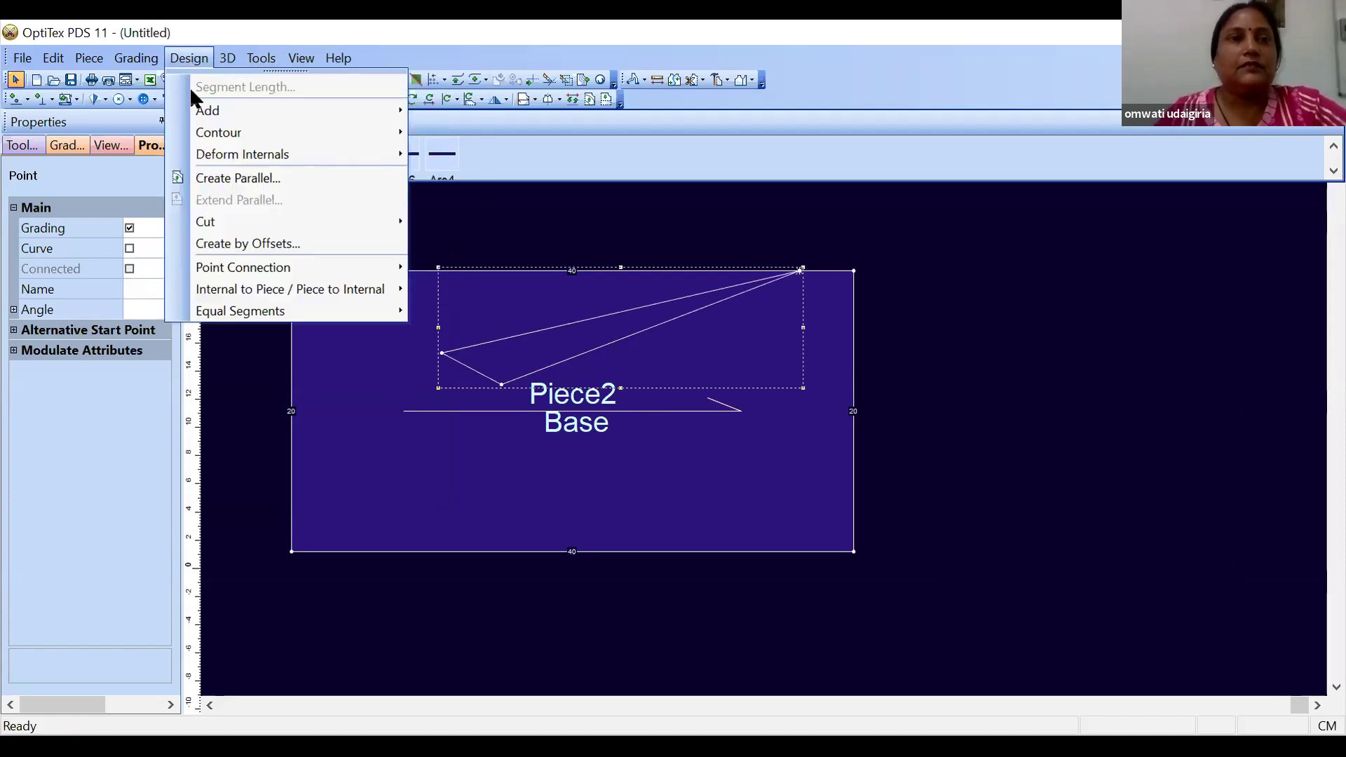
mouse_move(214, 135)
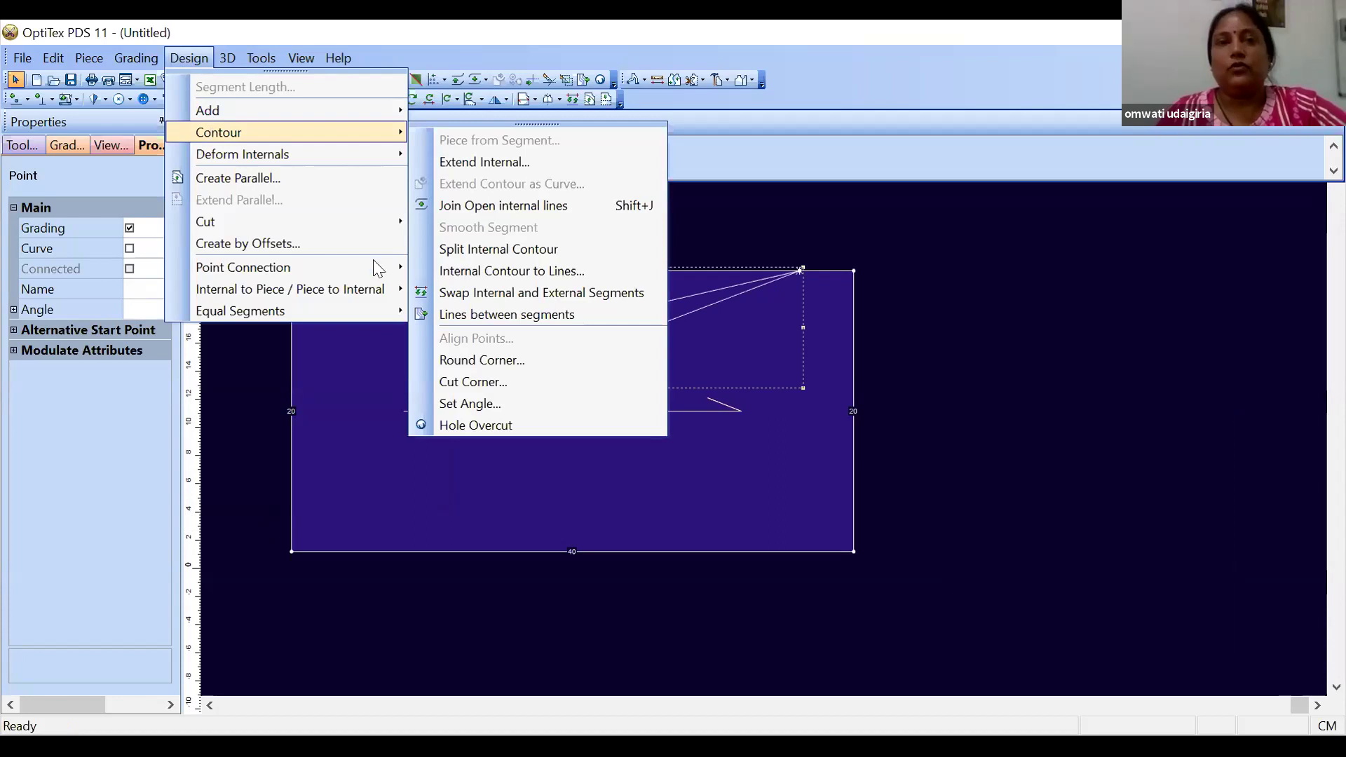
left_click(768, 419)
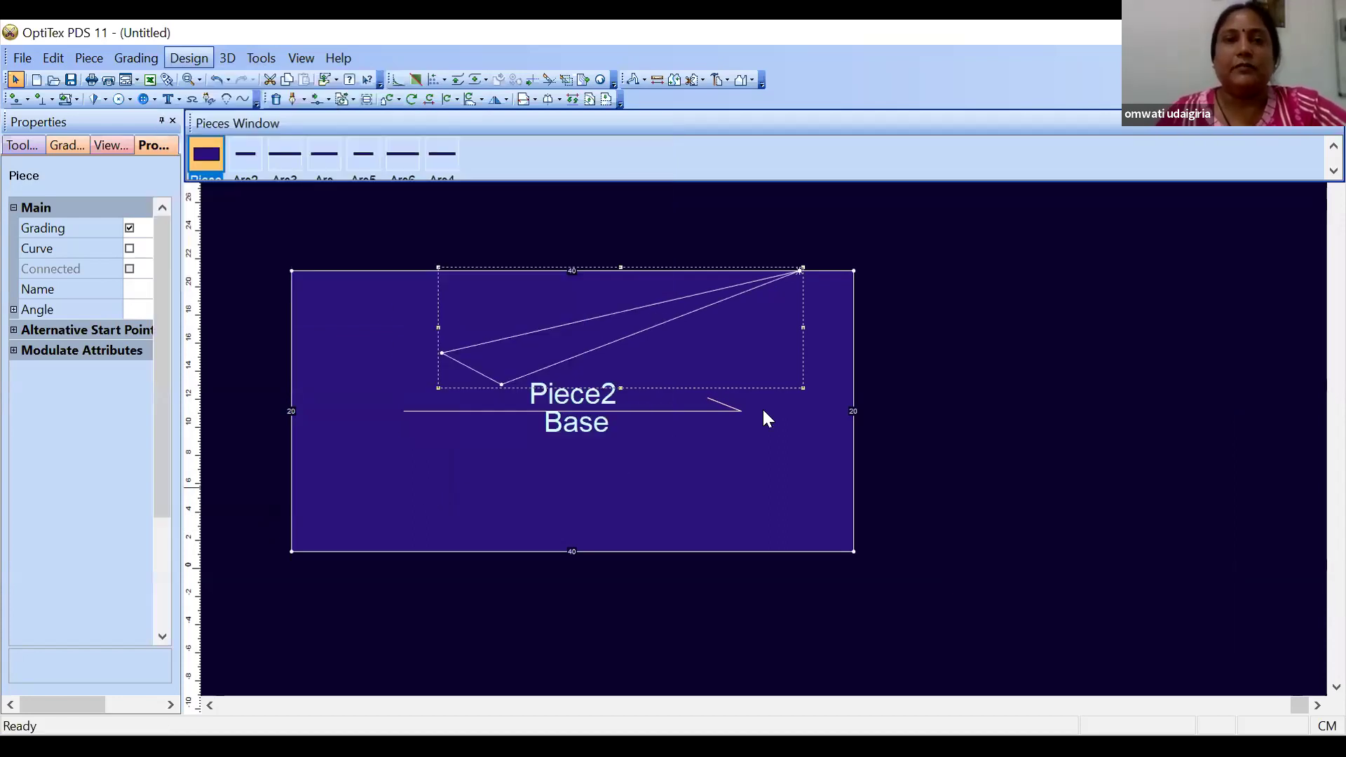
left_click(564, 313)
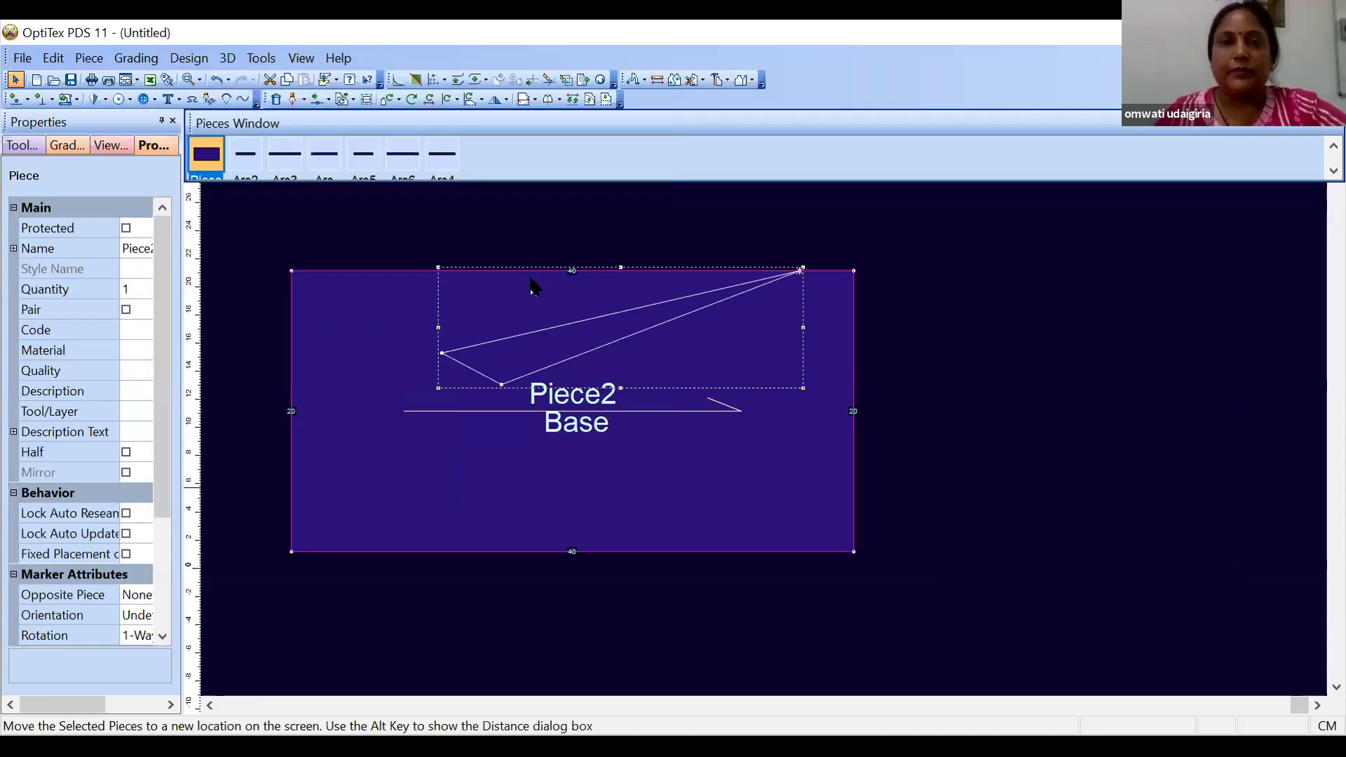
left_click(511, 225)
scroll(510, 225, "down", 1)
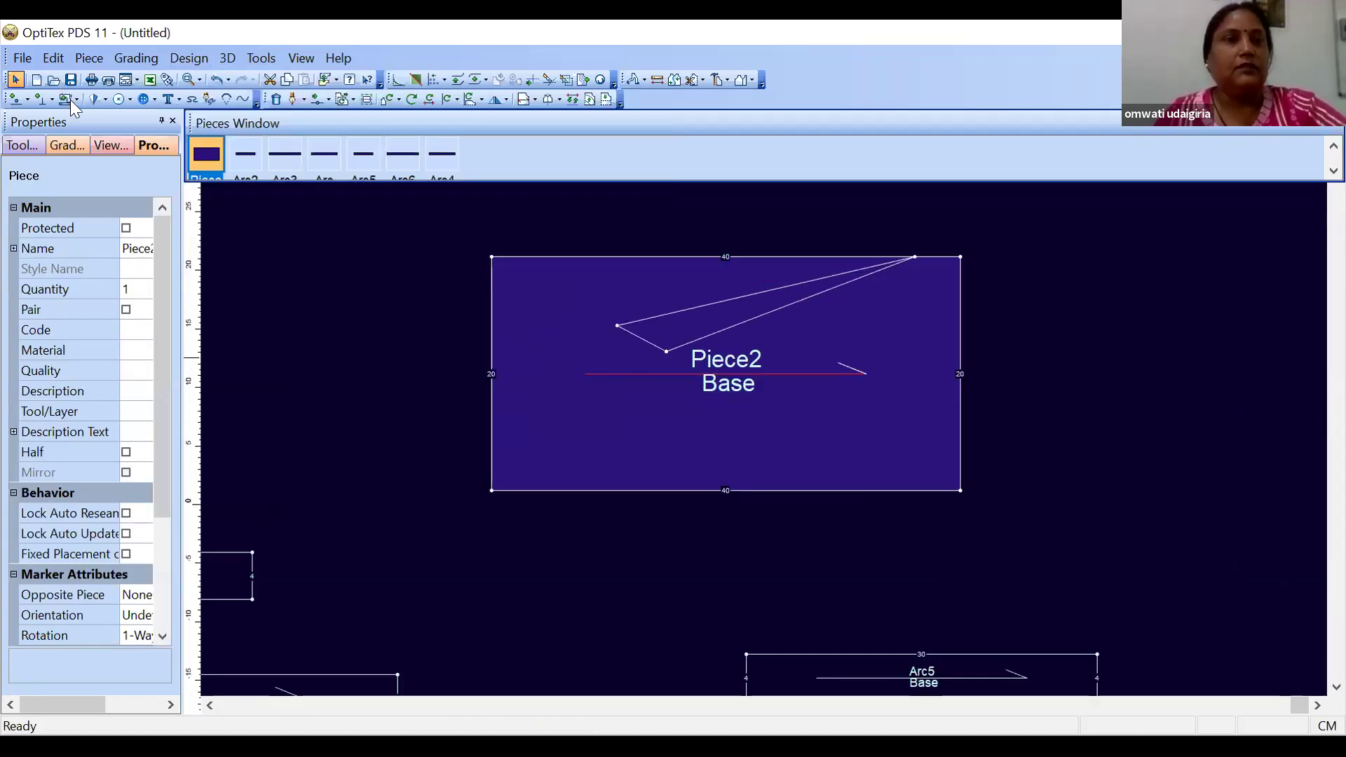
Add a point on the rectangle's upper edge 5.87 cm from its upper-left corner and another on the left edge, and delete that corner point
left_click(14, 99)
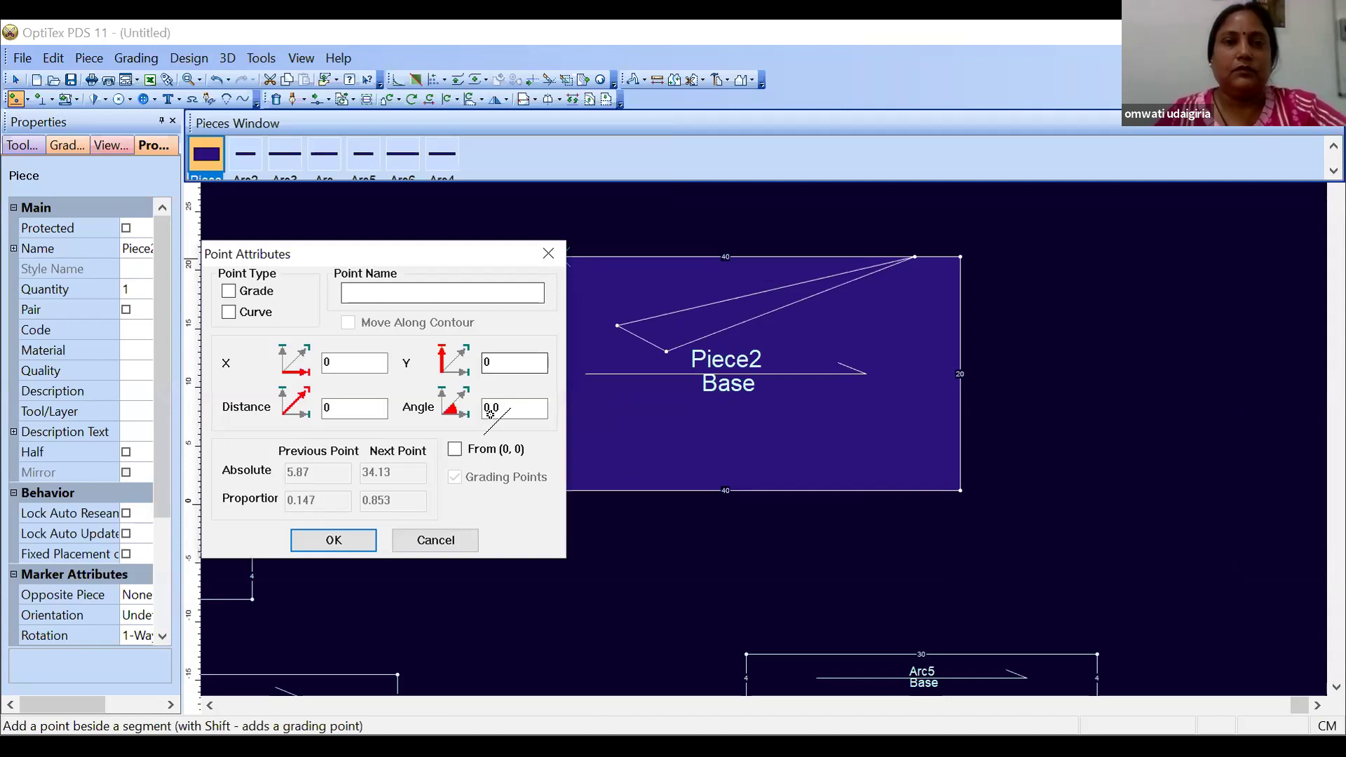
left_click(334, 540)
left_click(337, 543)
right_click(342, 481)
left_click(385, 490)
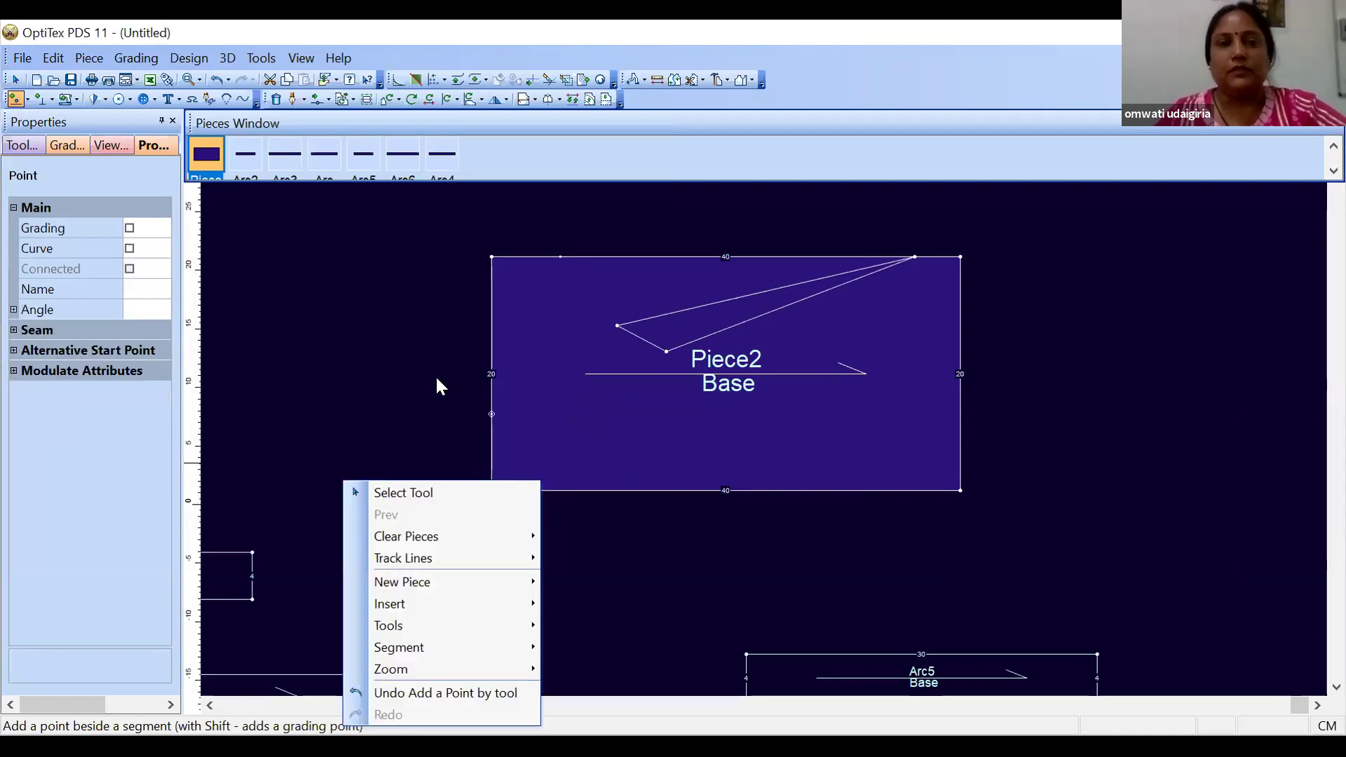
left_click(492, 257)
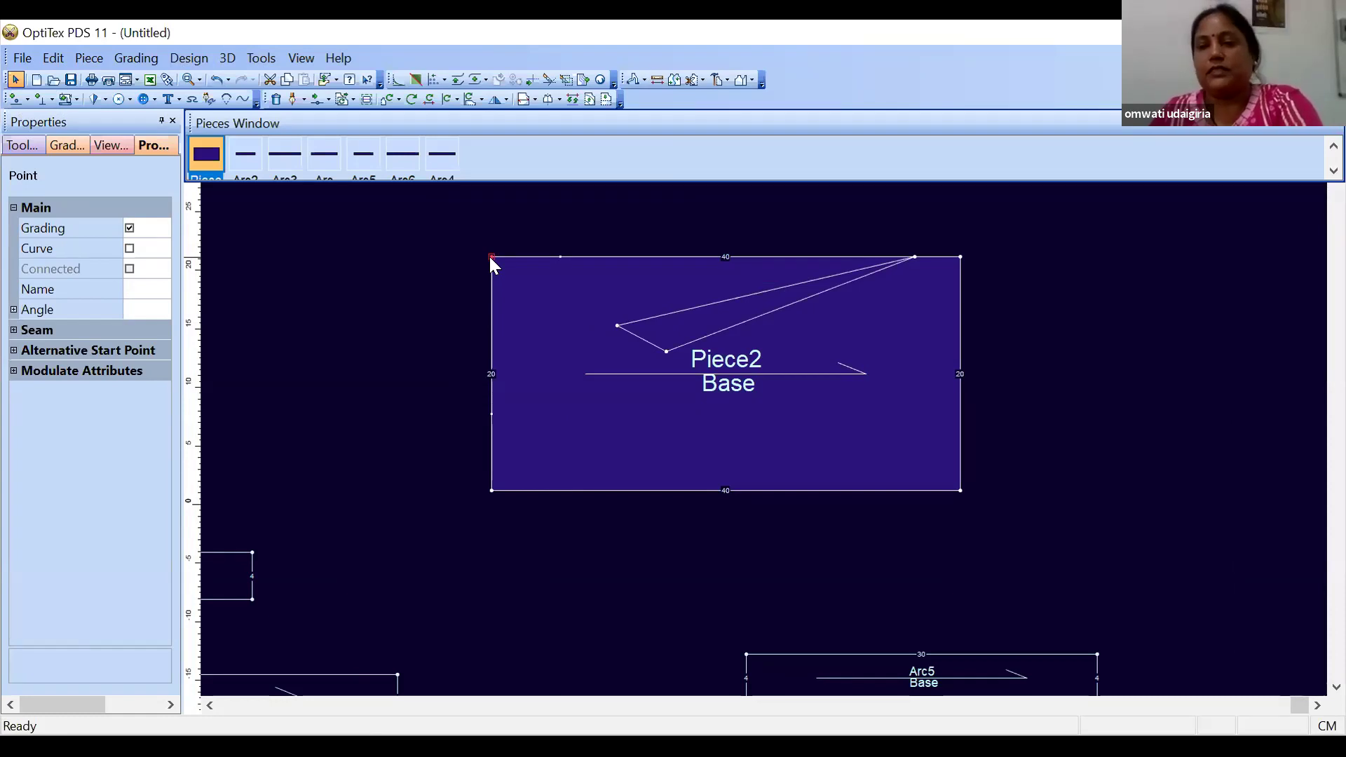
key("Delete")
Move a new curve point on the rectangle's slanted upper-left edge inward so the edge forms a concave curve
key("m")
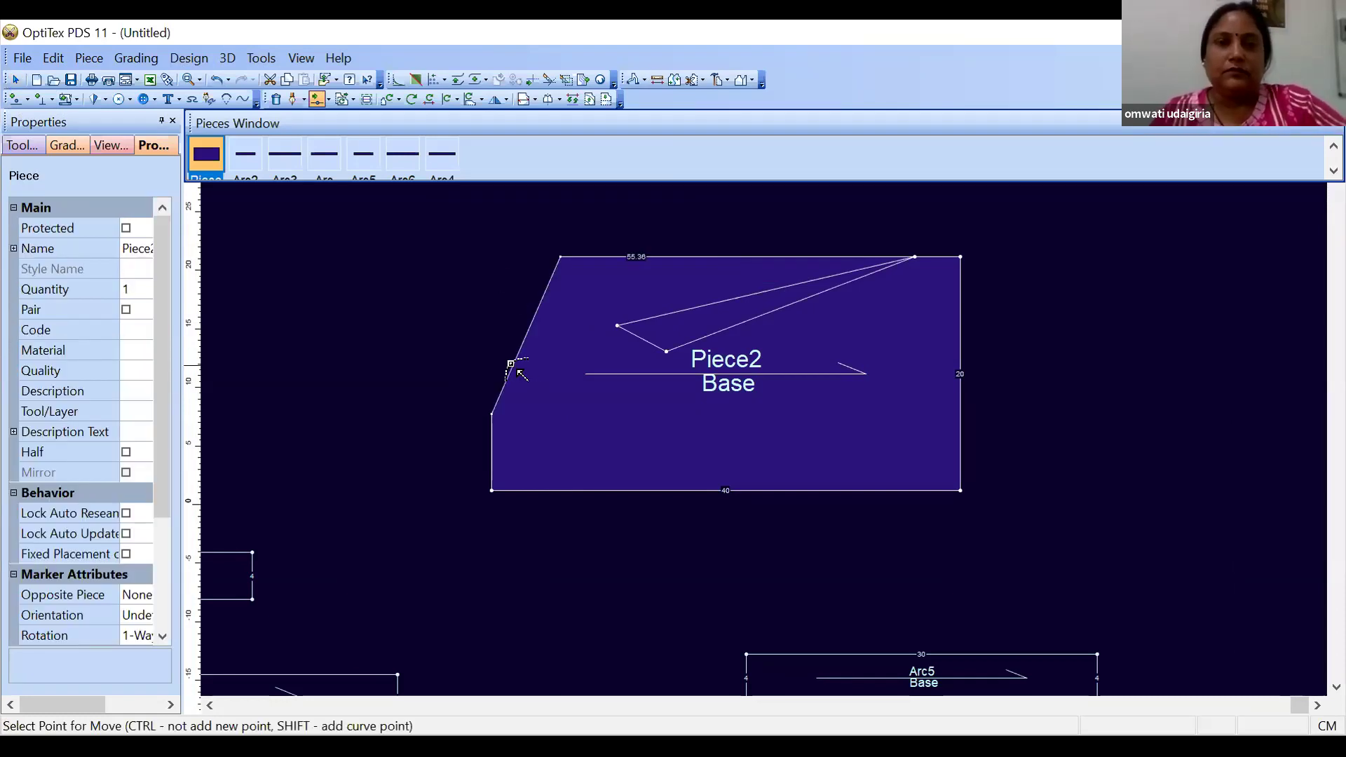
left_click(511, 365)
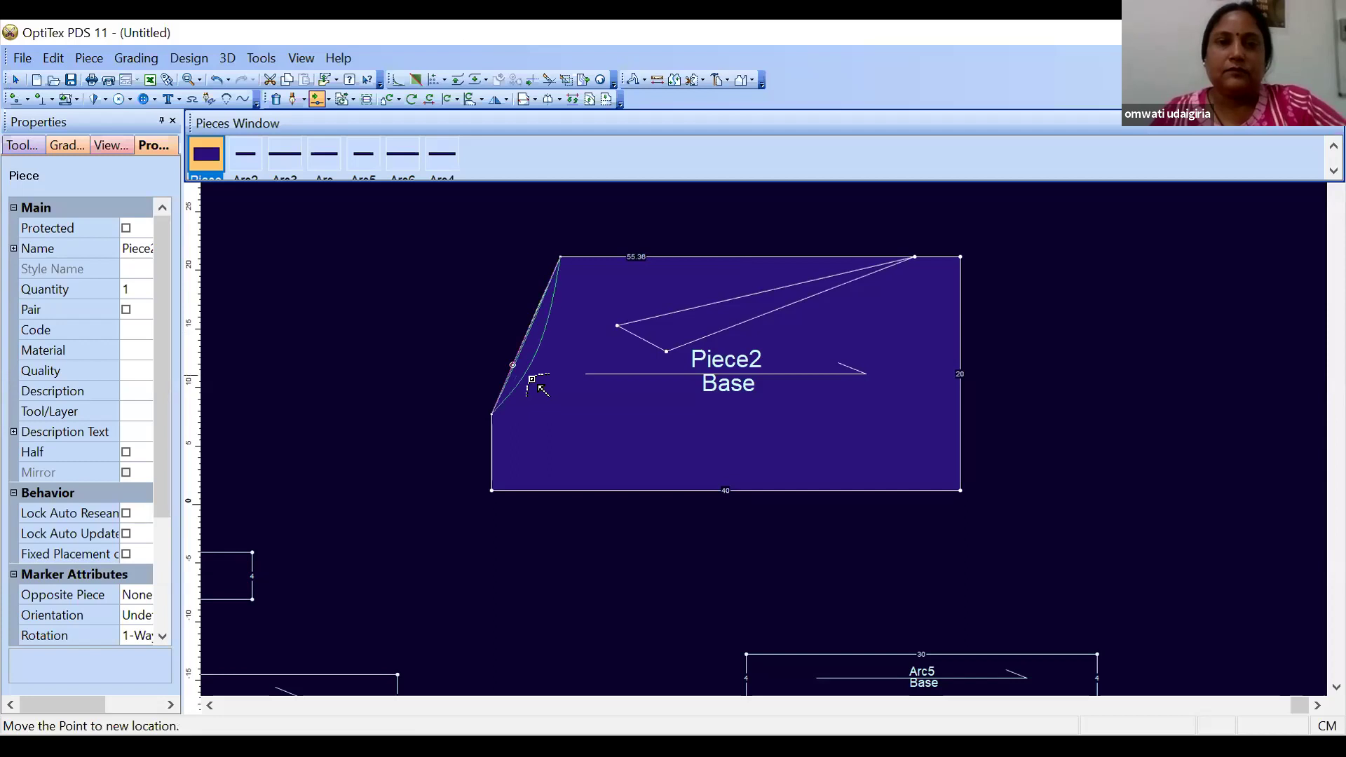
left_click(610, 504)
key("Return")
right_click(393, 386)
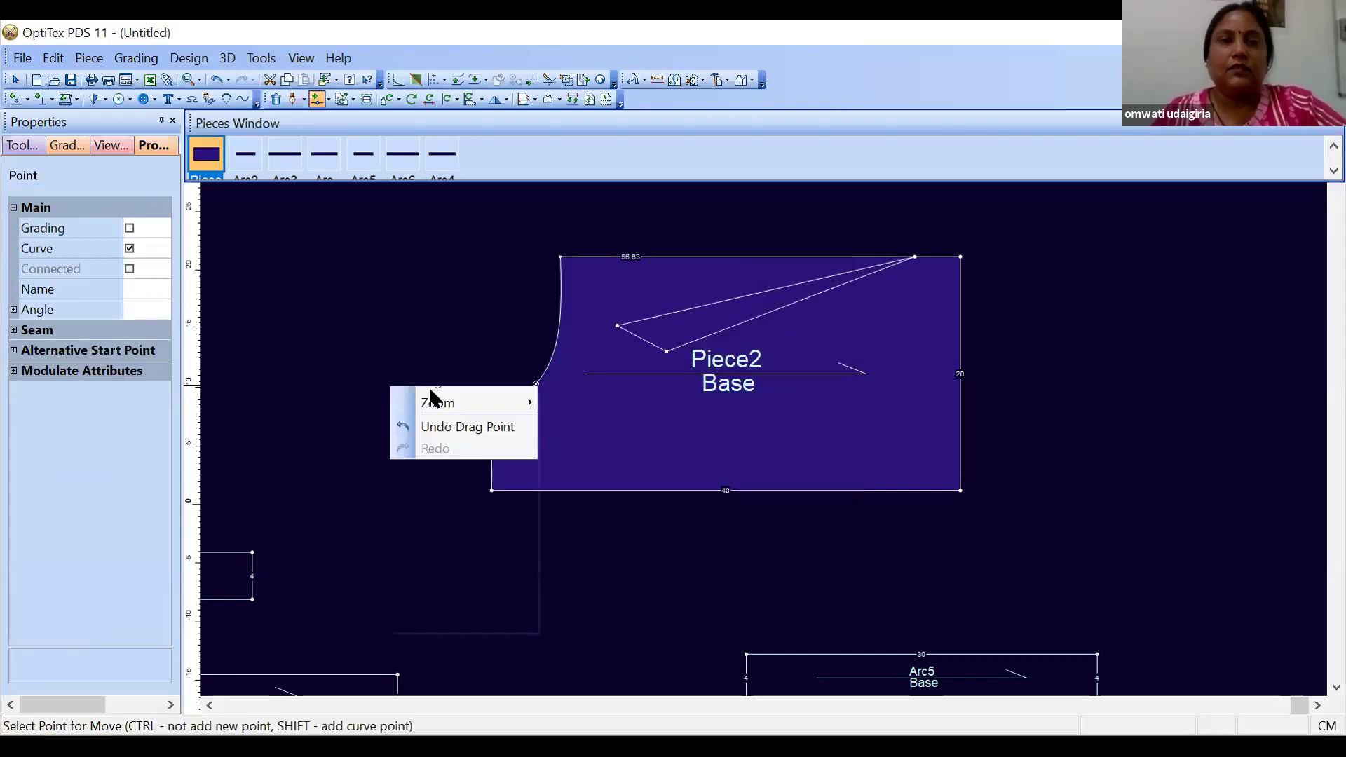
left_click(484, 395)
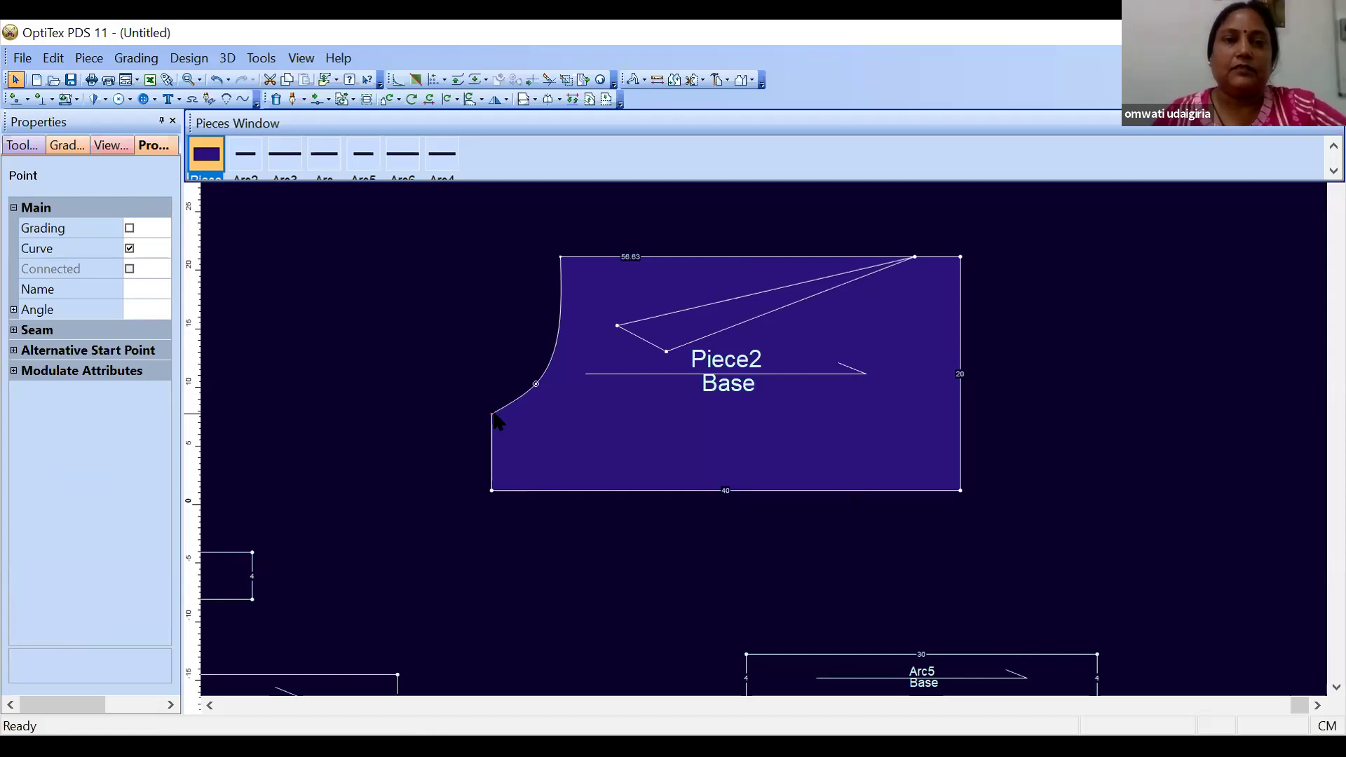
Try to extend the concave three-point segment past the piece's upper edge with Extend Contour as Curve by 6 cm
left_click_drag(492, 414, 561, 265)
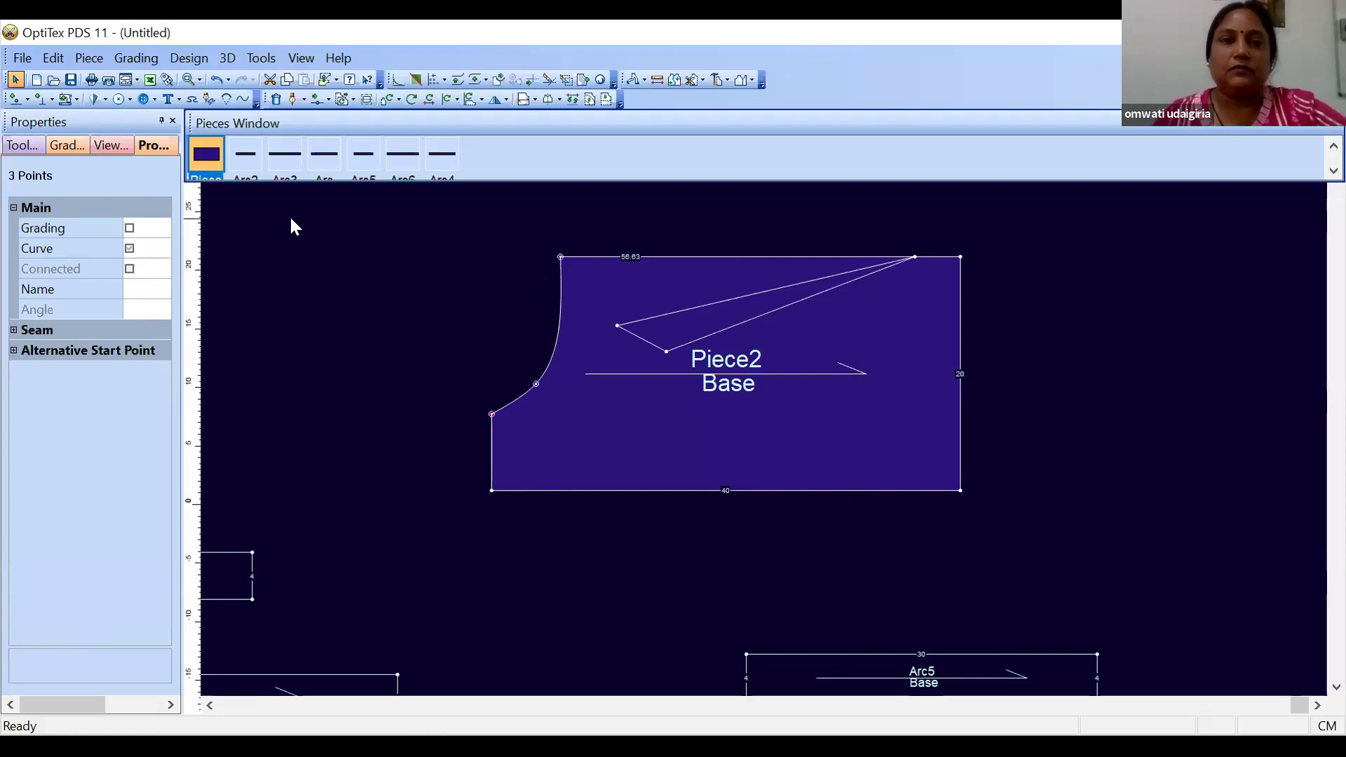
left_click(182, 59)
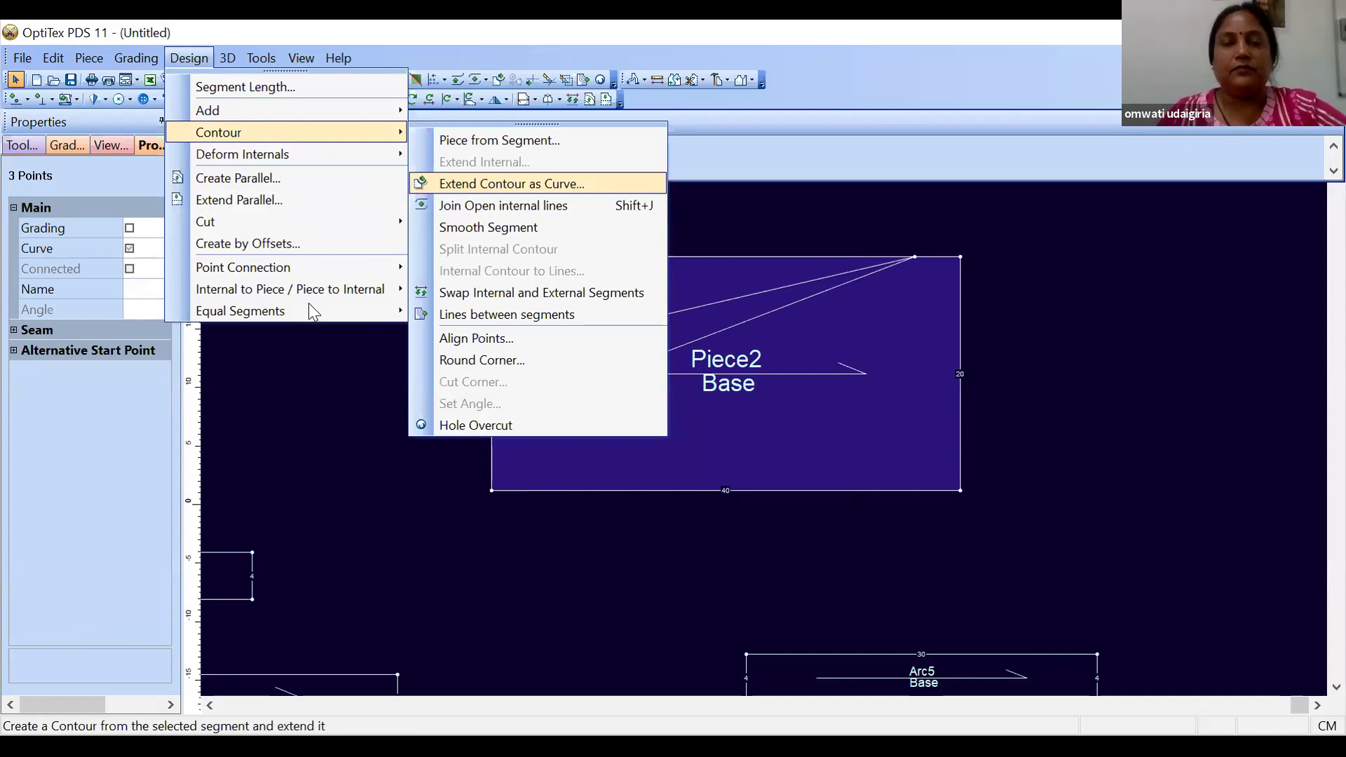
key("Return")
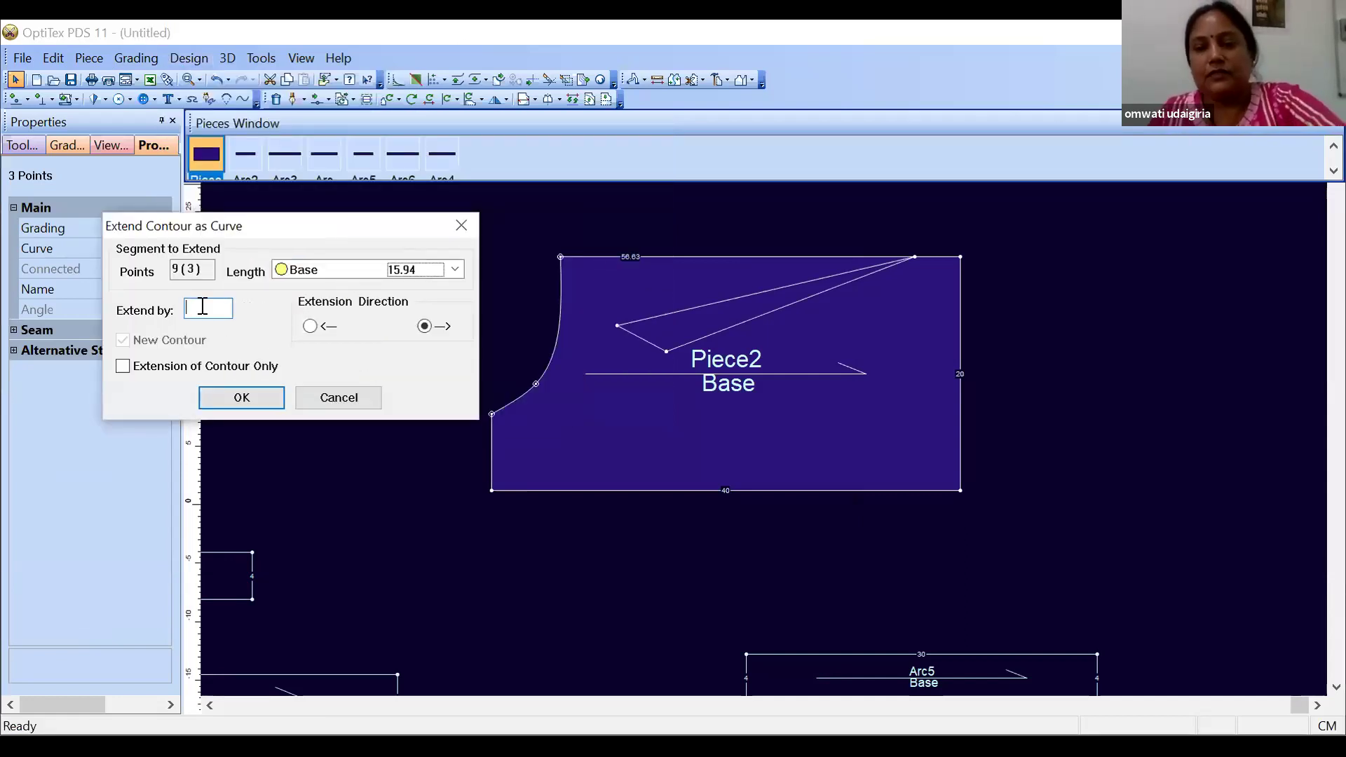
type("3")
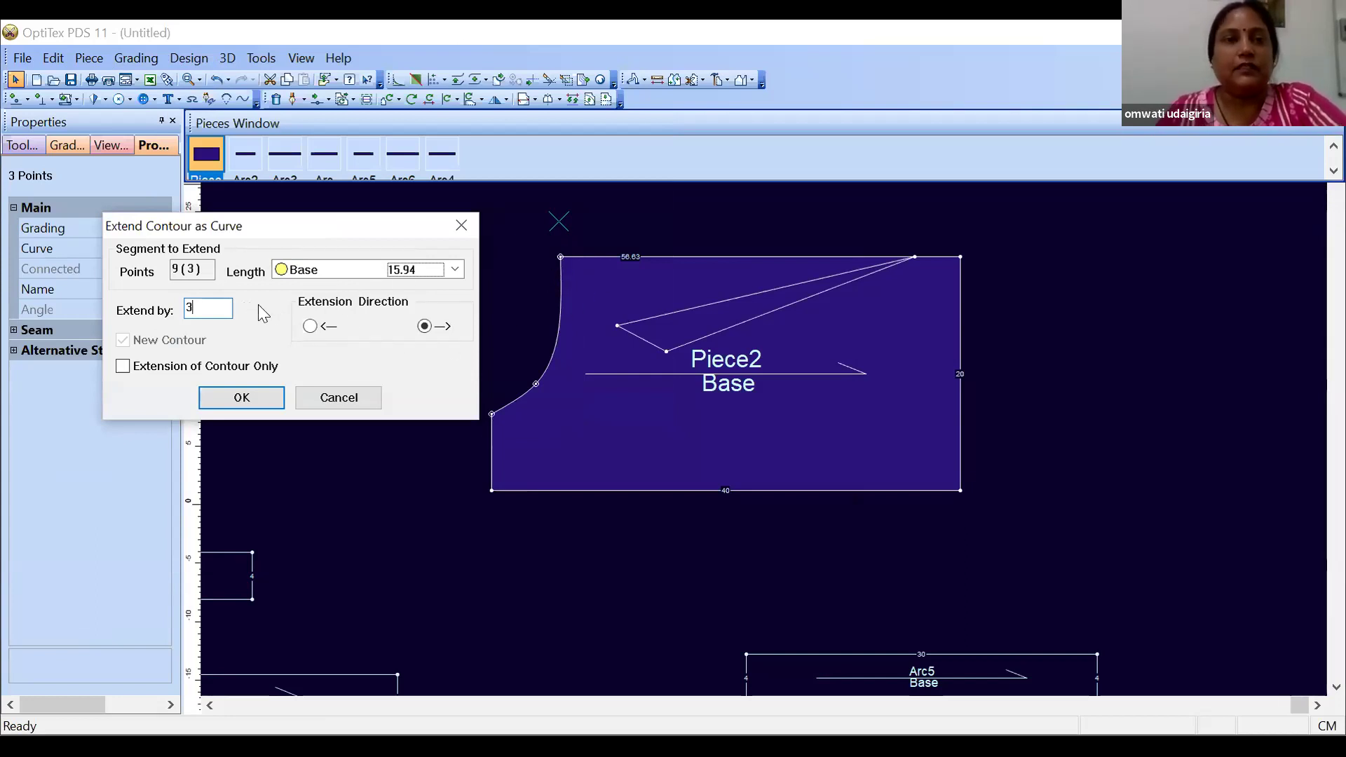
key("BackSpace")
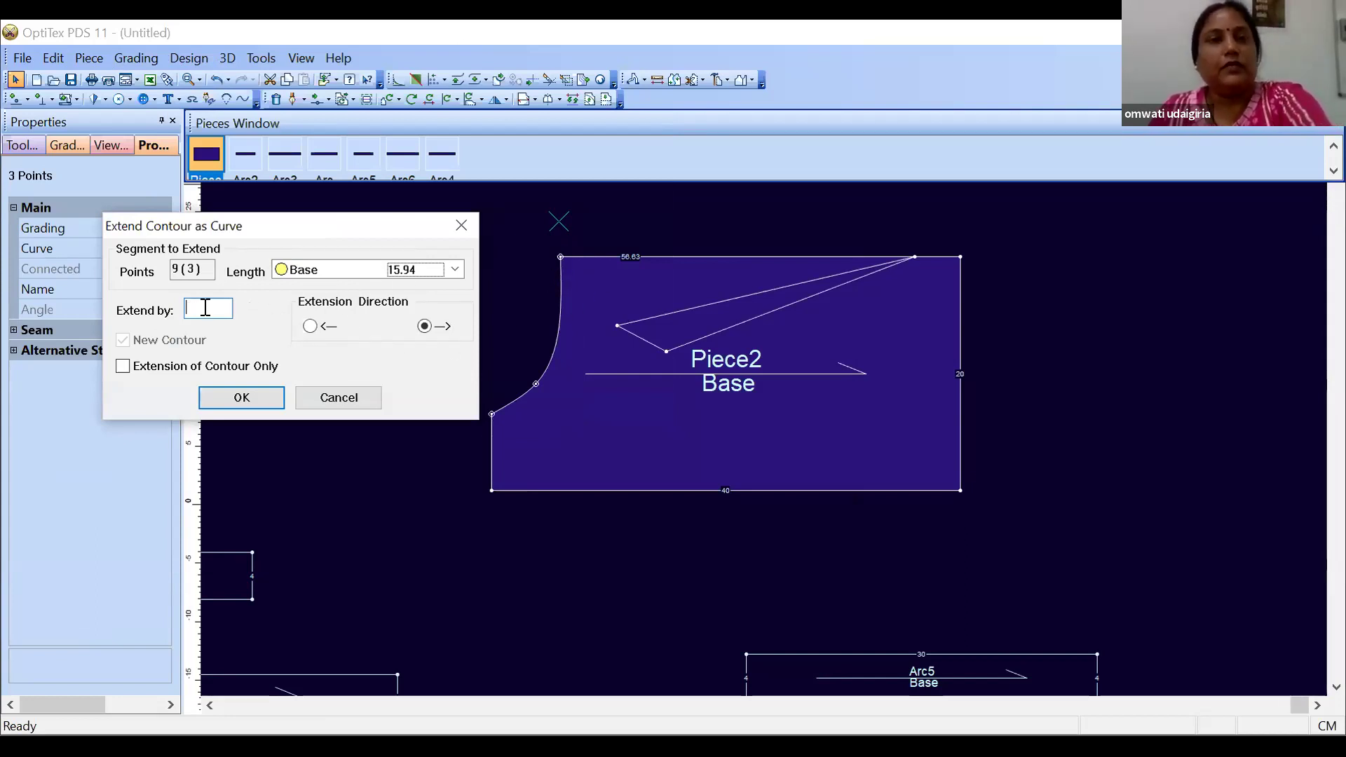
type("6")
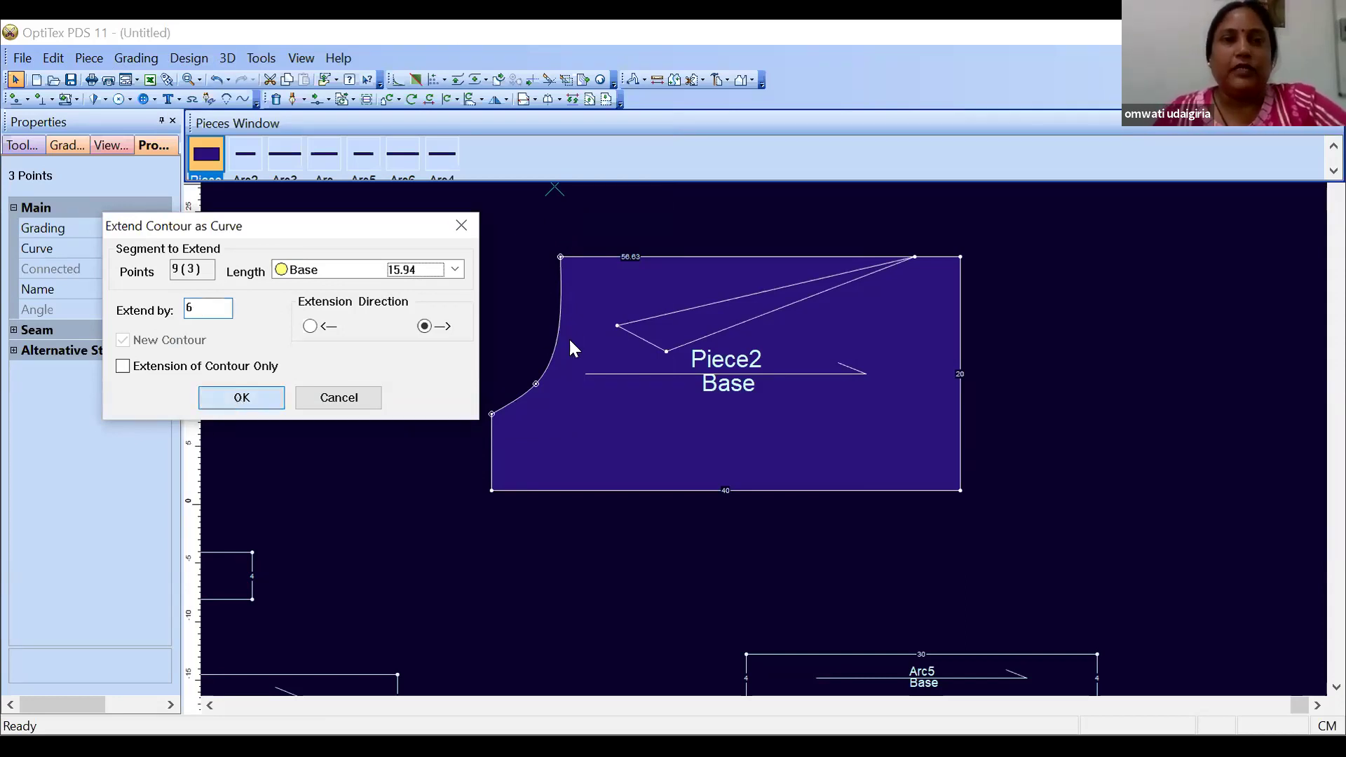
key("Return")
scroll(763, 406, "down", 2)
scroll(762, 407, "down", 1)
scroll(616, 400, "up", 3)
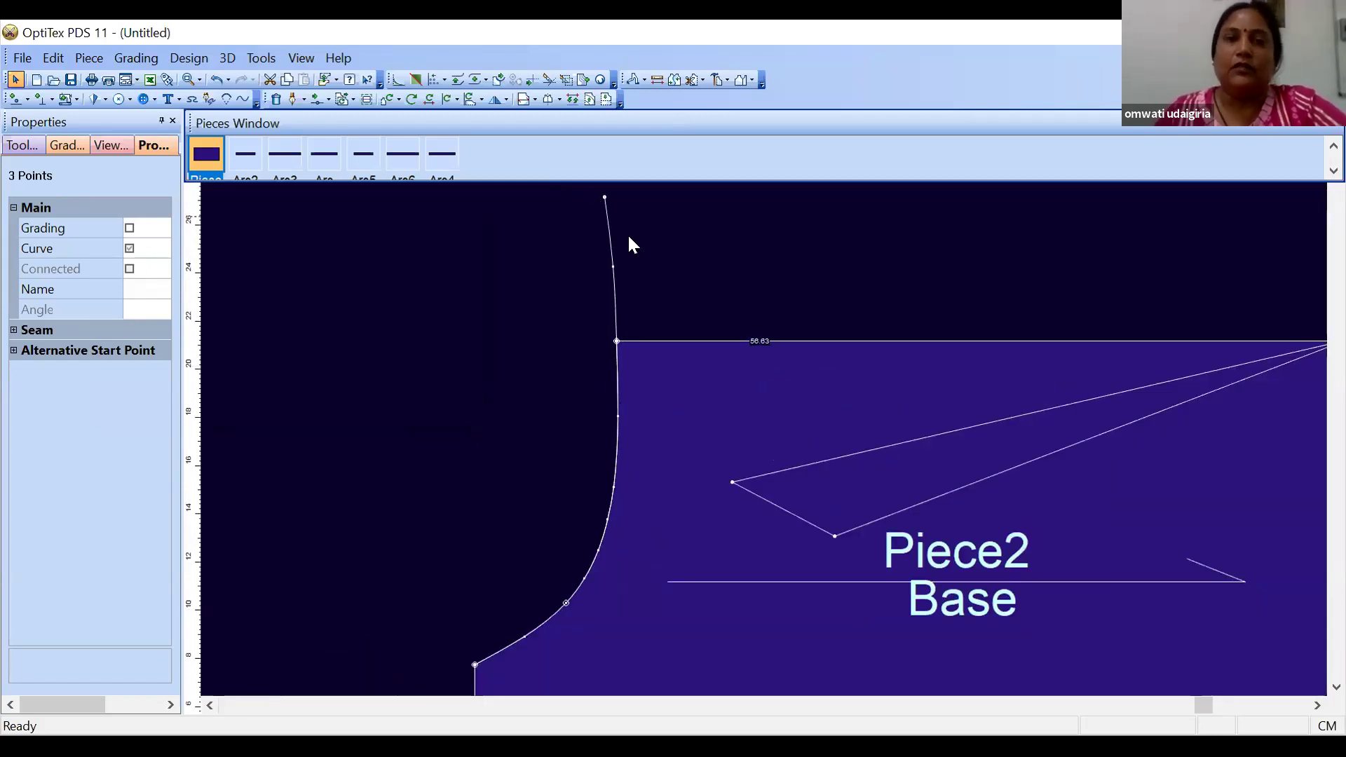
key("ctrl+z")
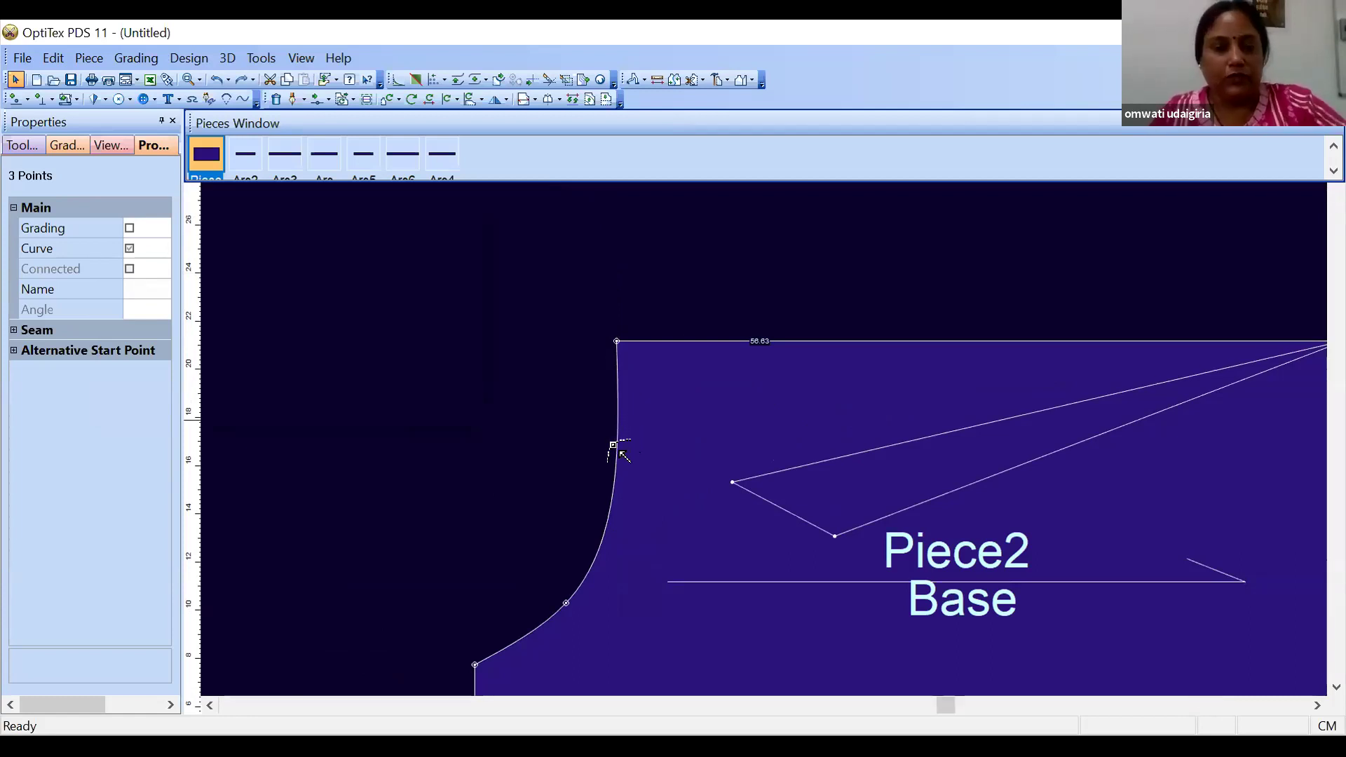
Add a second curve point on the upper part of the concave edge and move it inward to deepen the curve
key("m")
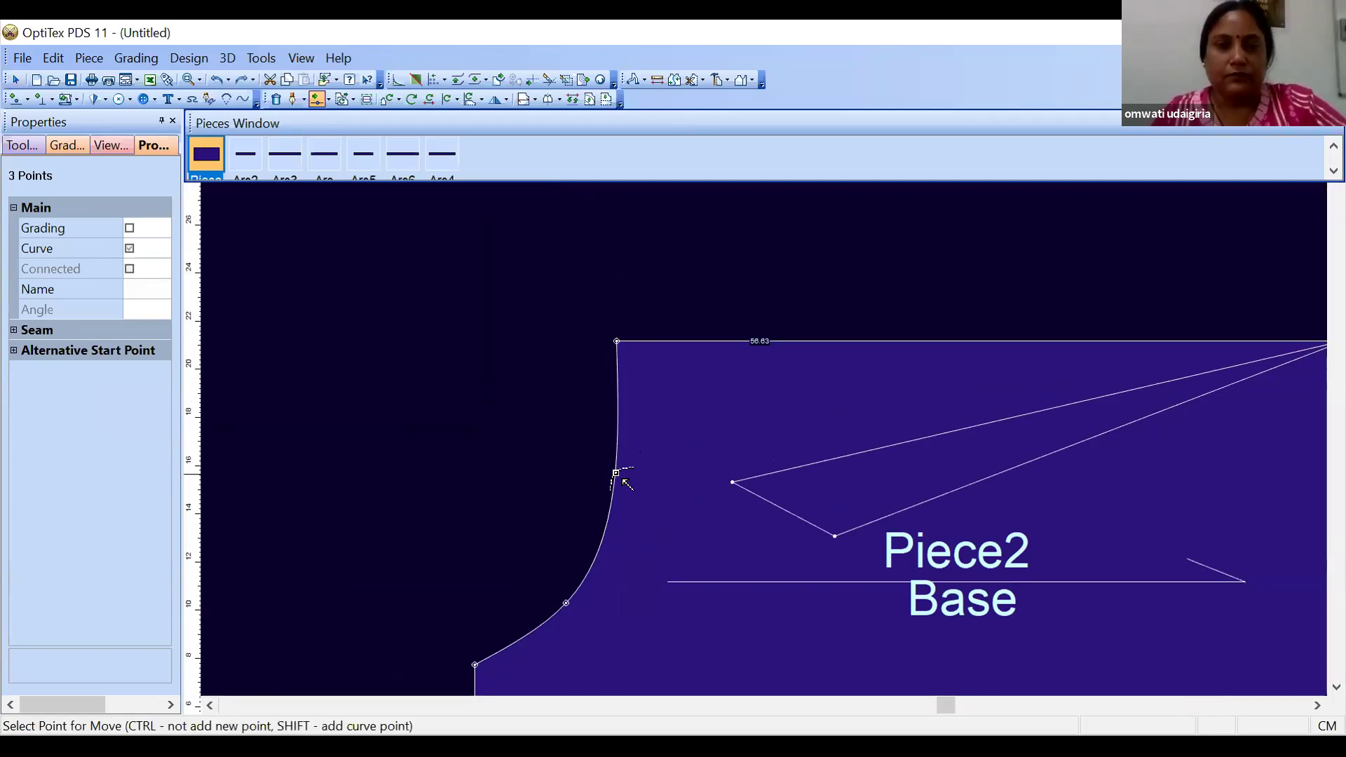
left_click(631, 475)
left_click(635, 512)
left_click(634, 511)
right_click(504, 149)
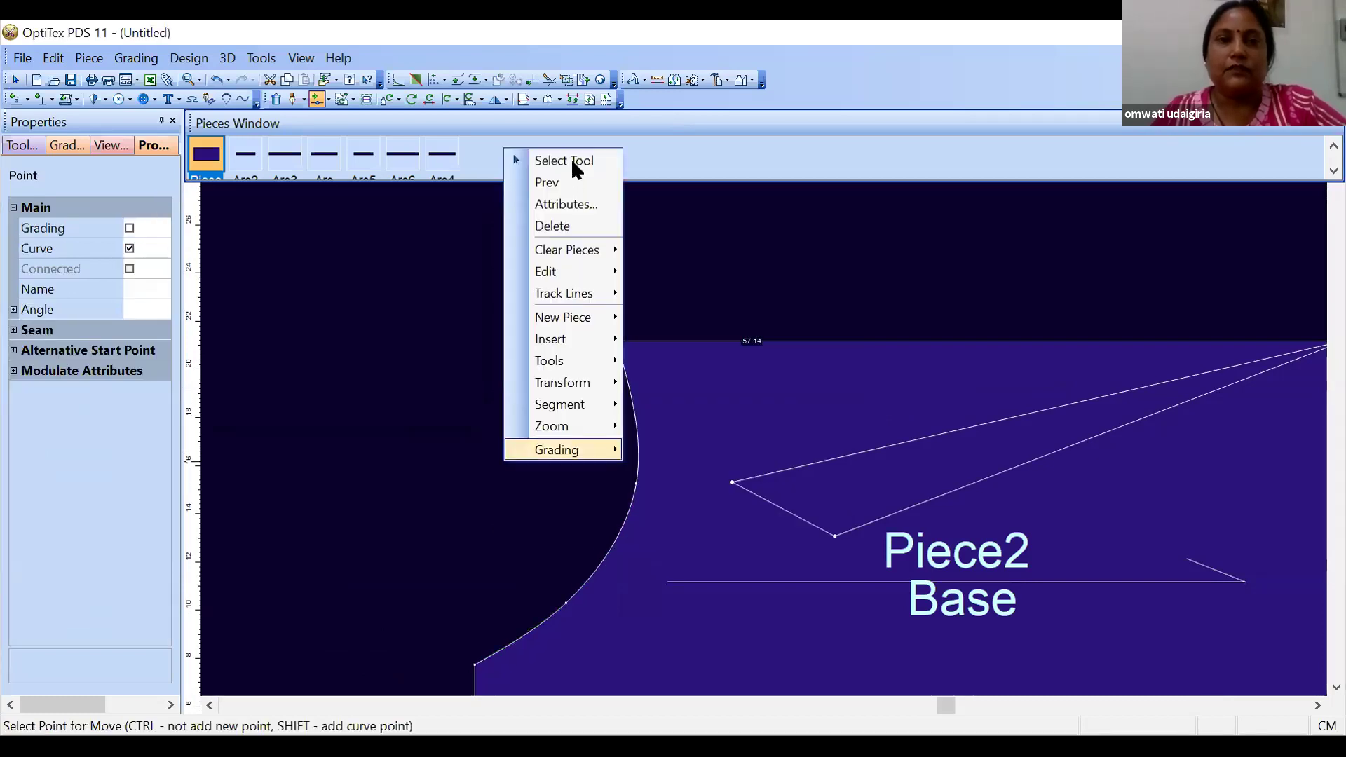
left_click(570, 161)
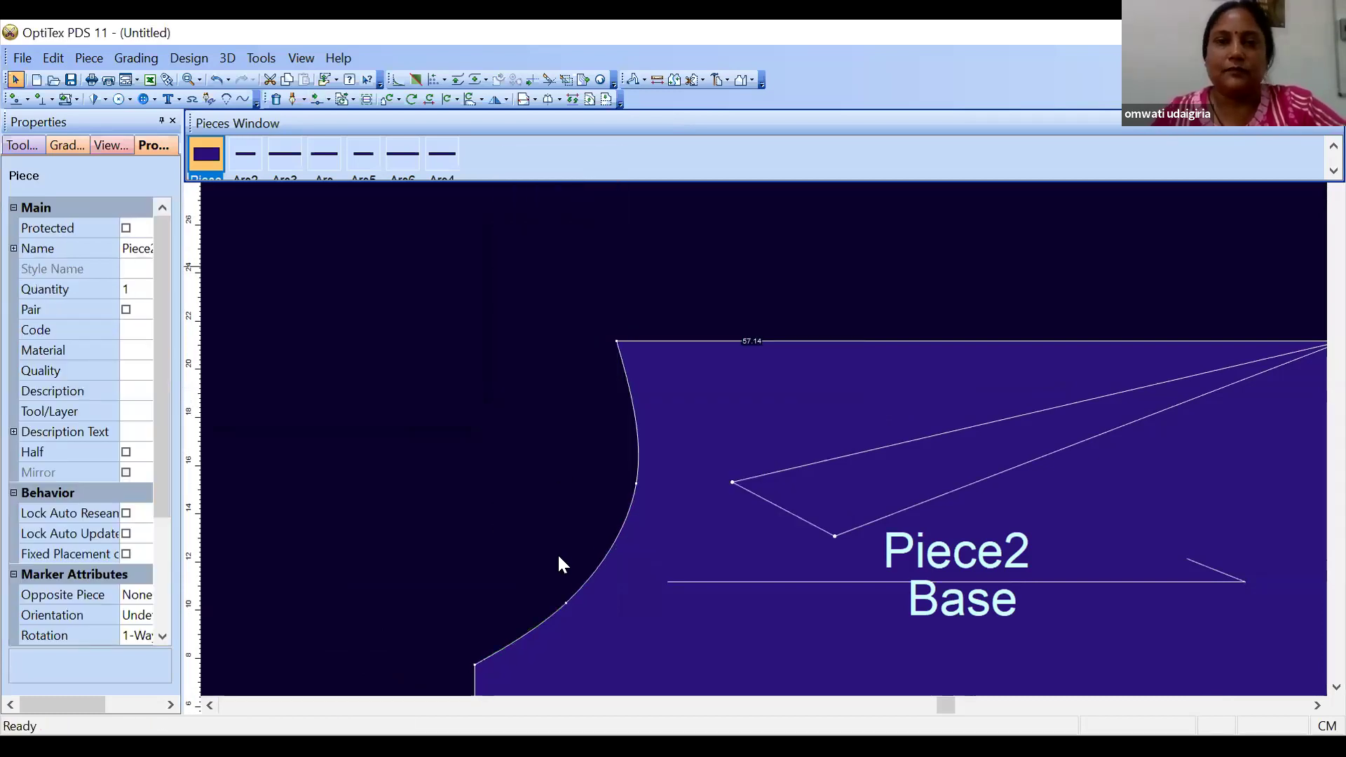
Extend the reshaped four-point concave segment as a curve by 6 cm beyond the upper edge, and move the piece to the left
left_click(475, 664)
left_click(616, 342, "shift")
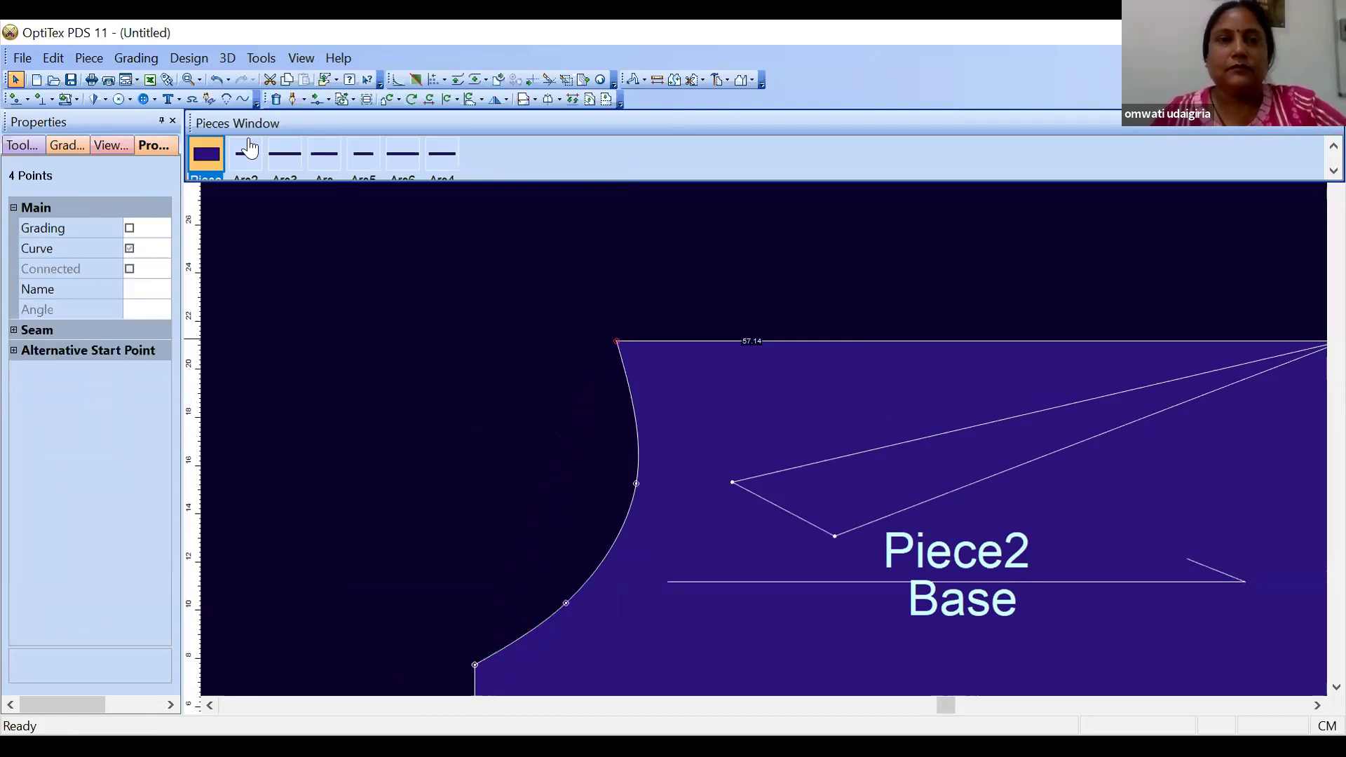
left_click(191, 60)
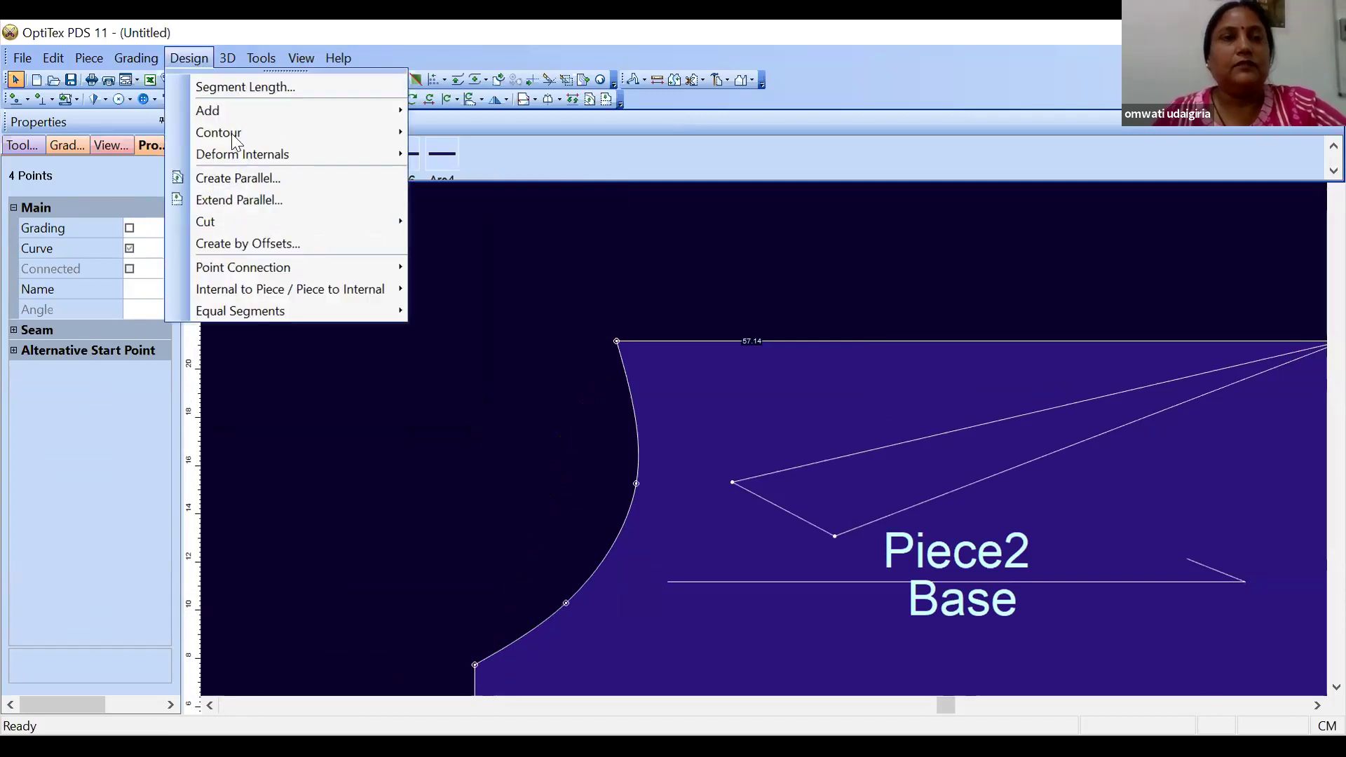
mouse_move(232, 133)
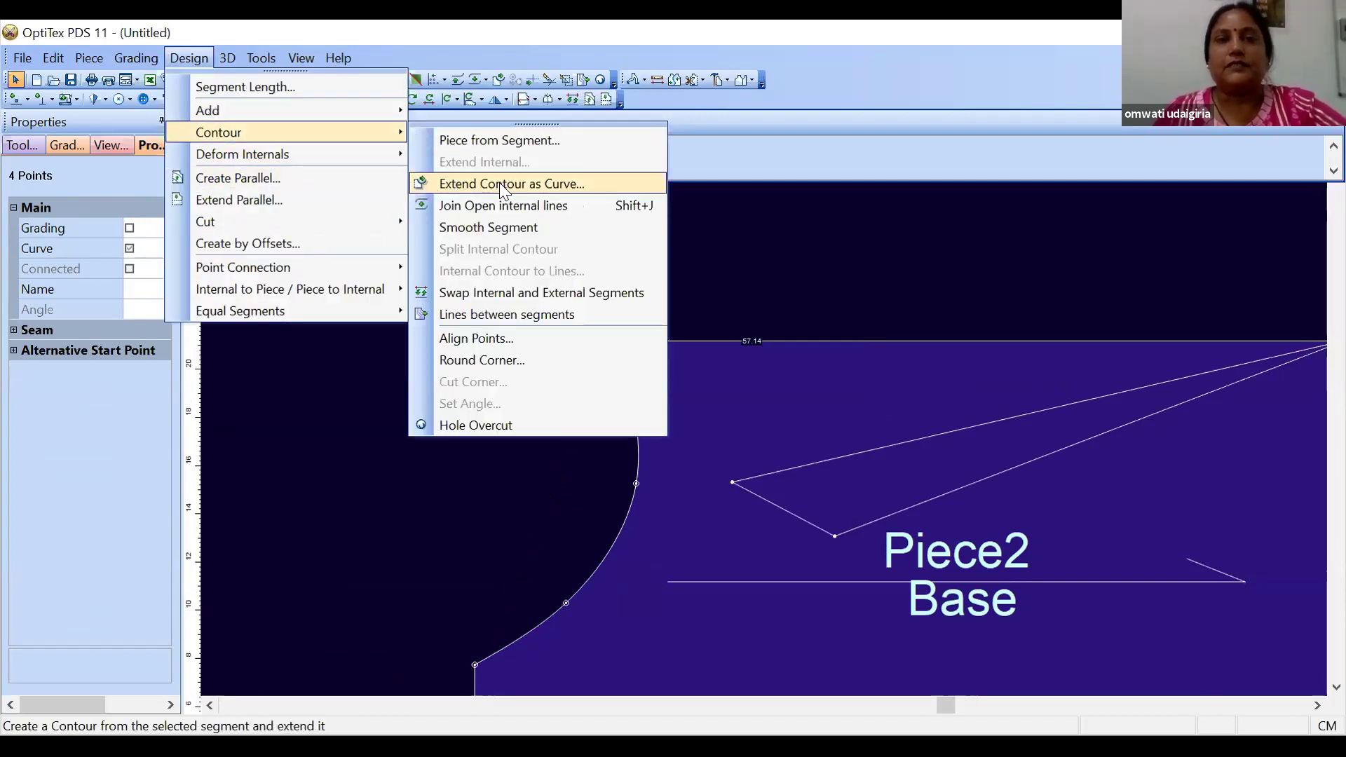
left_click(510, 185)
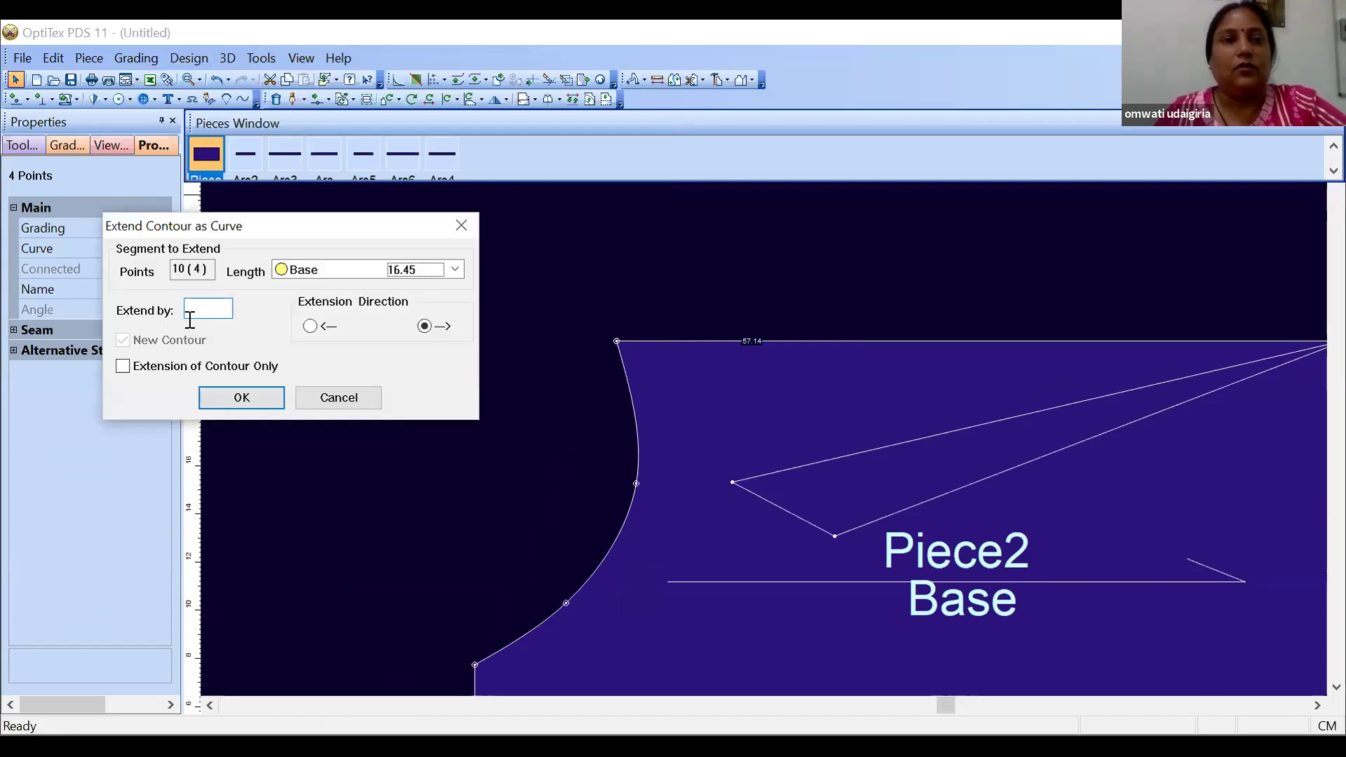
type("6")
left_click(221, 396)
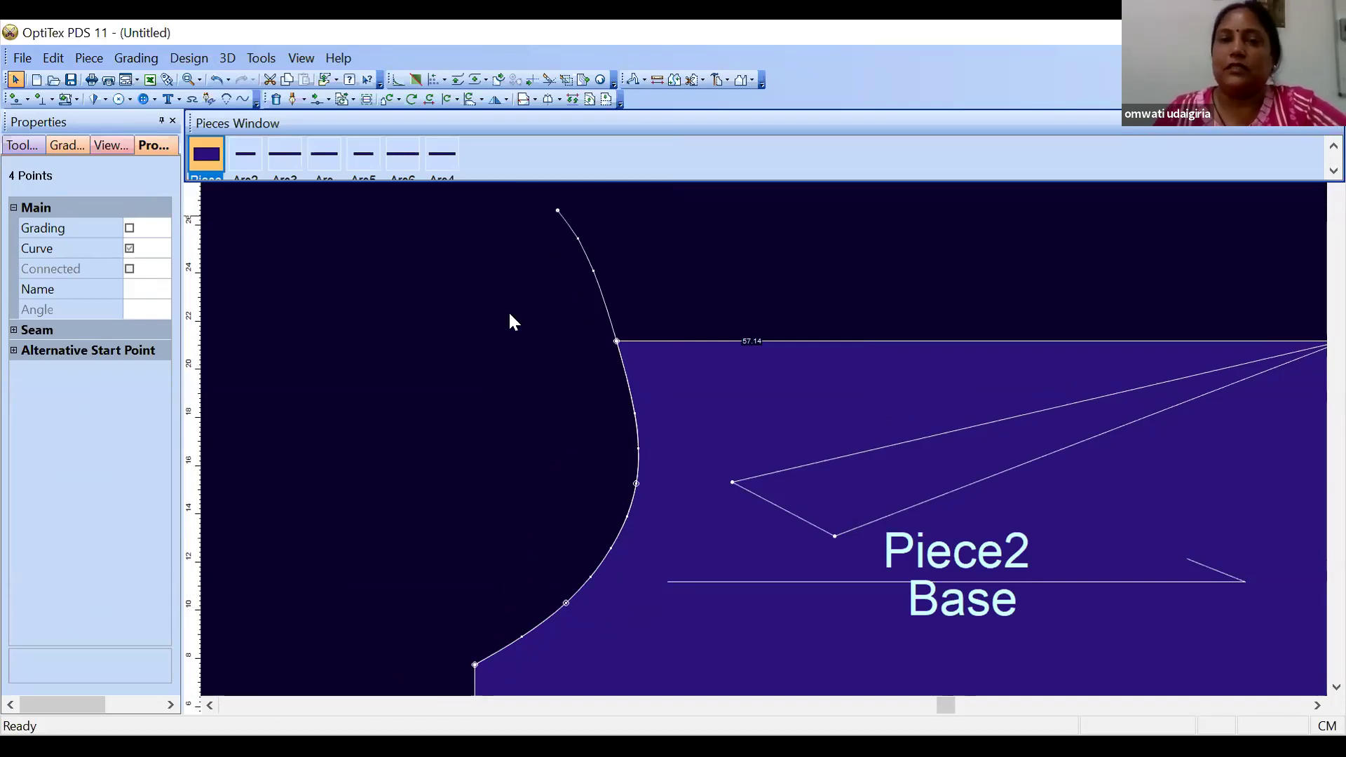
scroll(766, 419, "down", 2)
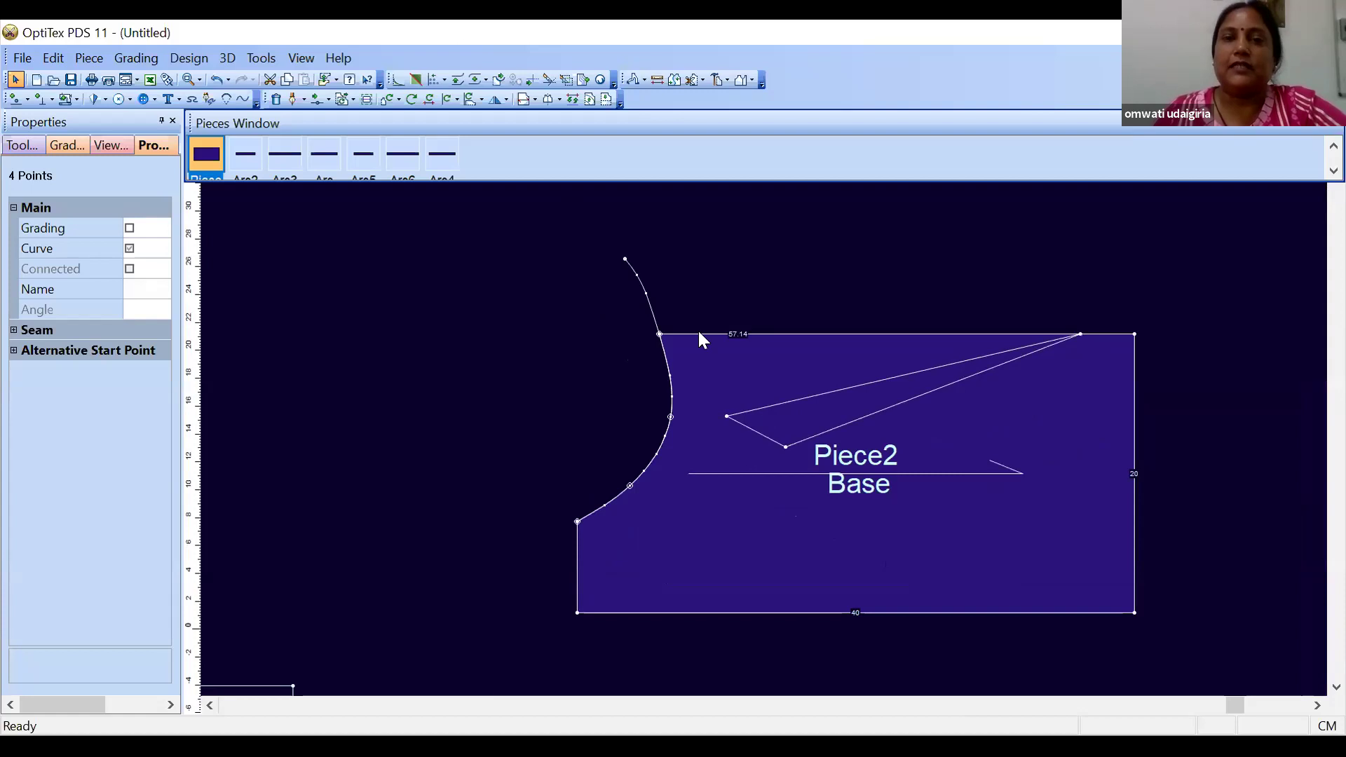
left_click_drag(830, 383, 659, 362)
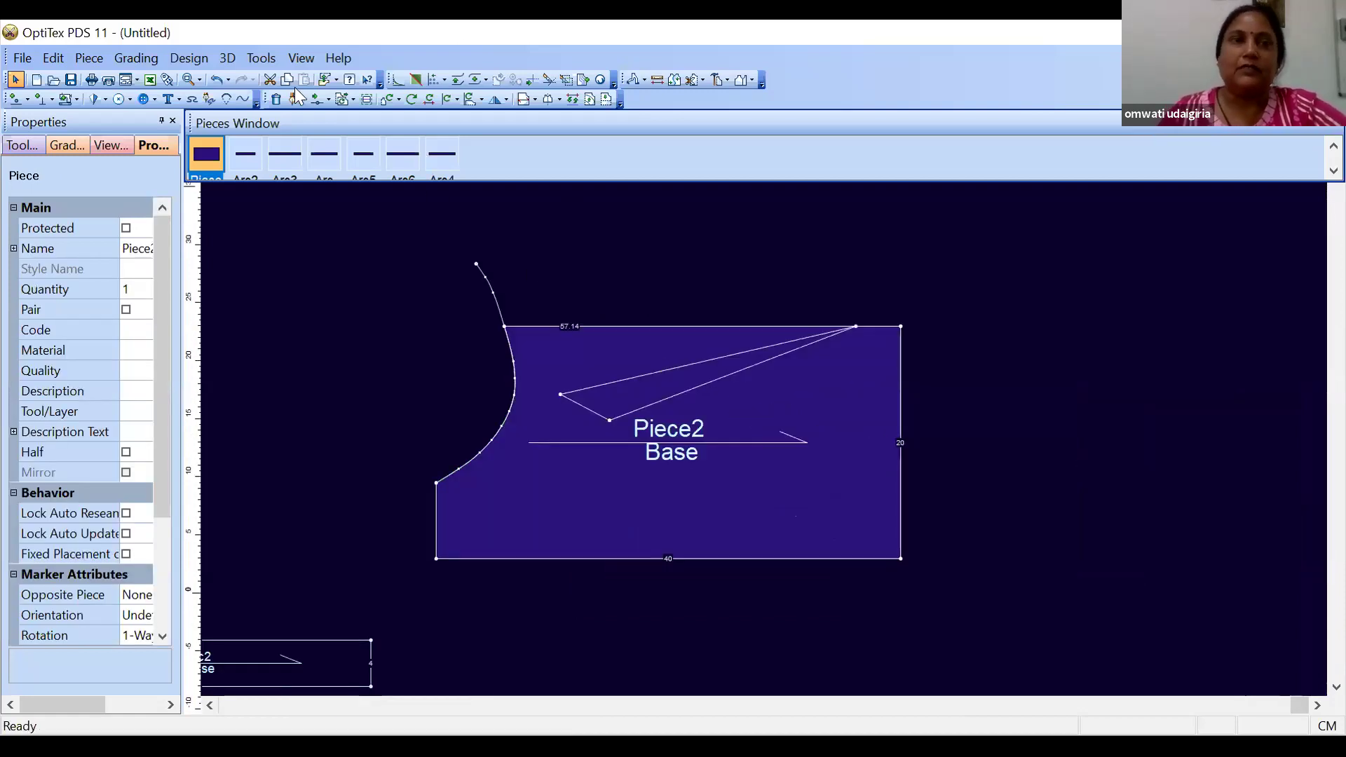
left_click(263, 56)
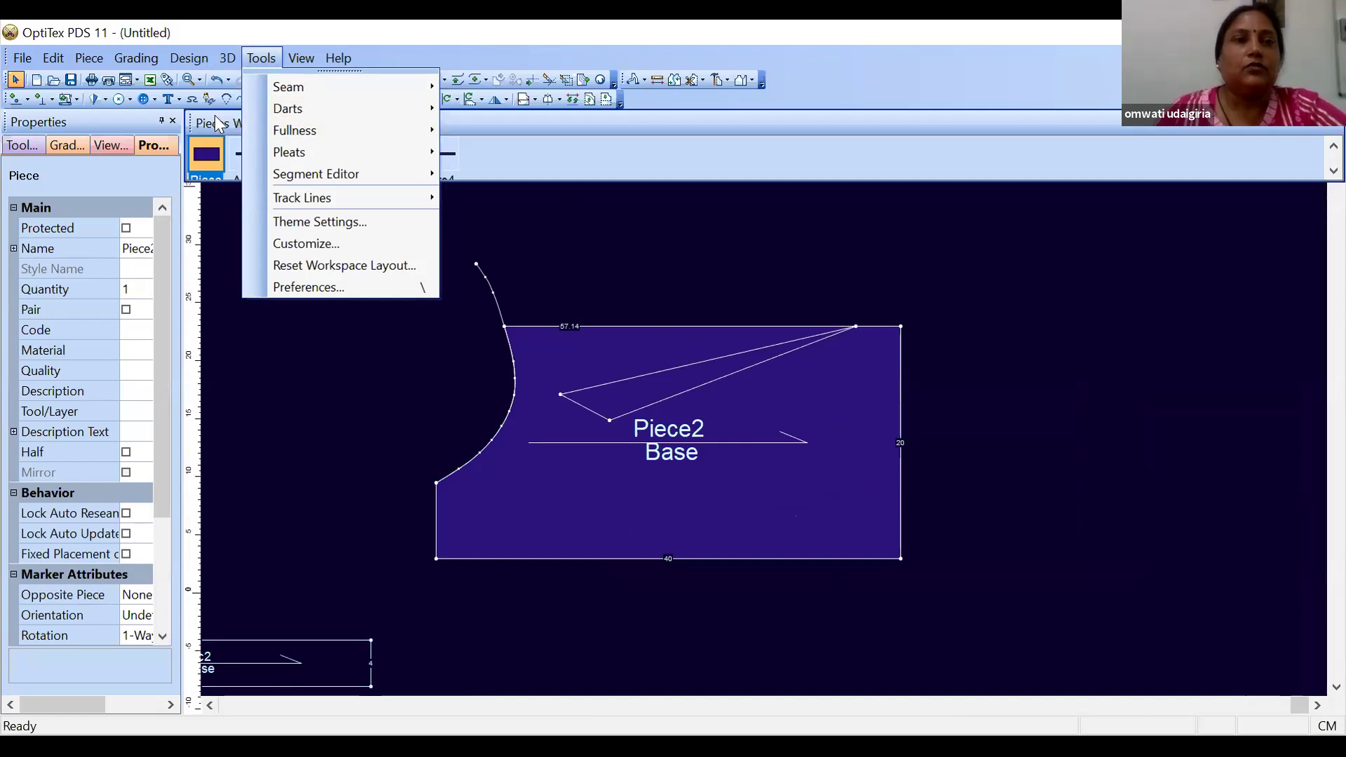
mouse_move(190, 58)
mouse_move(223, 137)
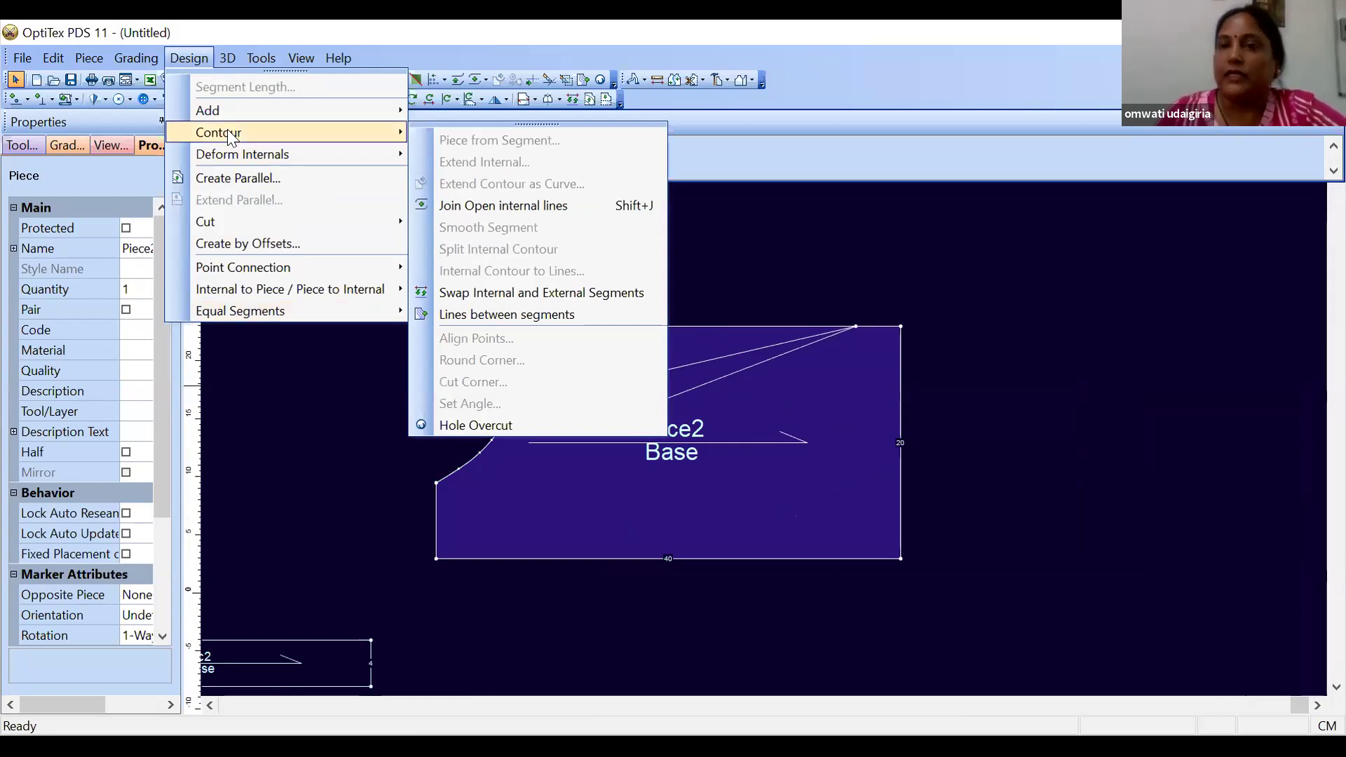
left_click(765, 455)
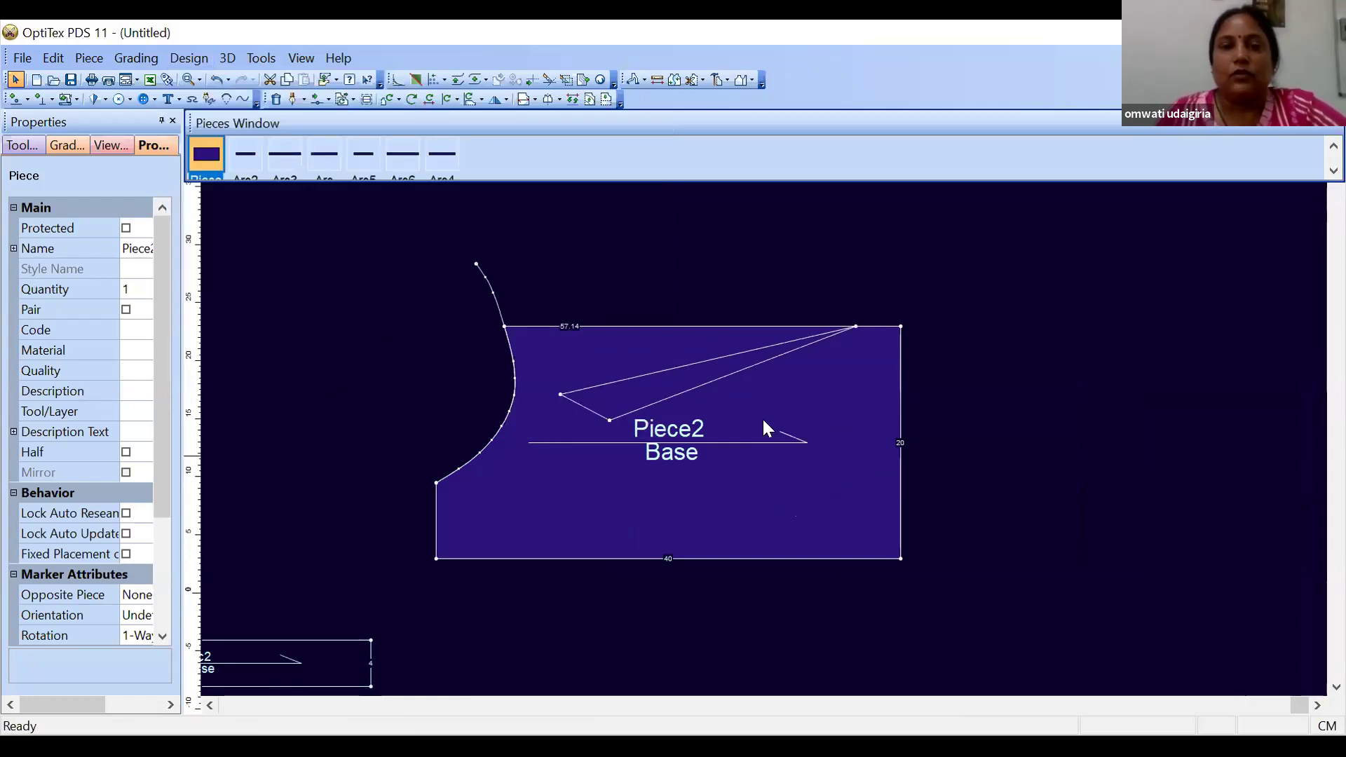
Start a new style file and discard the unsaved changes in the current one
scroll(763, 420, "down", 3)
scroll(771, 418, "down", 1)
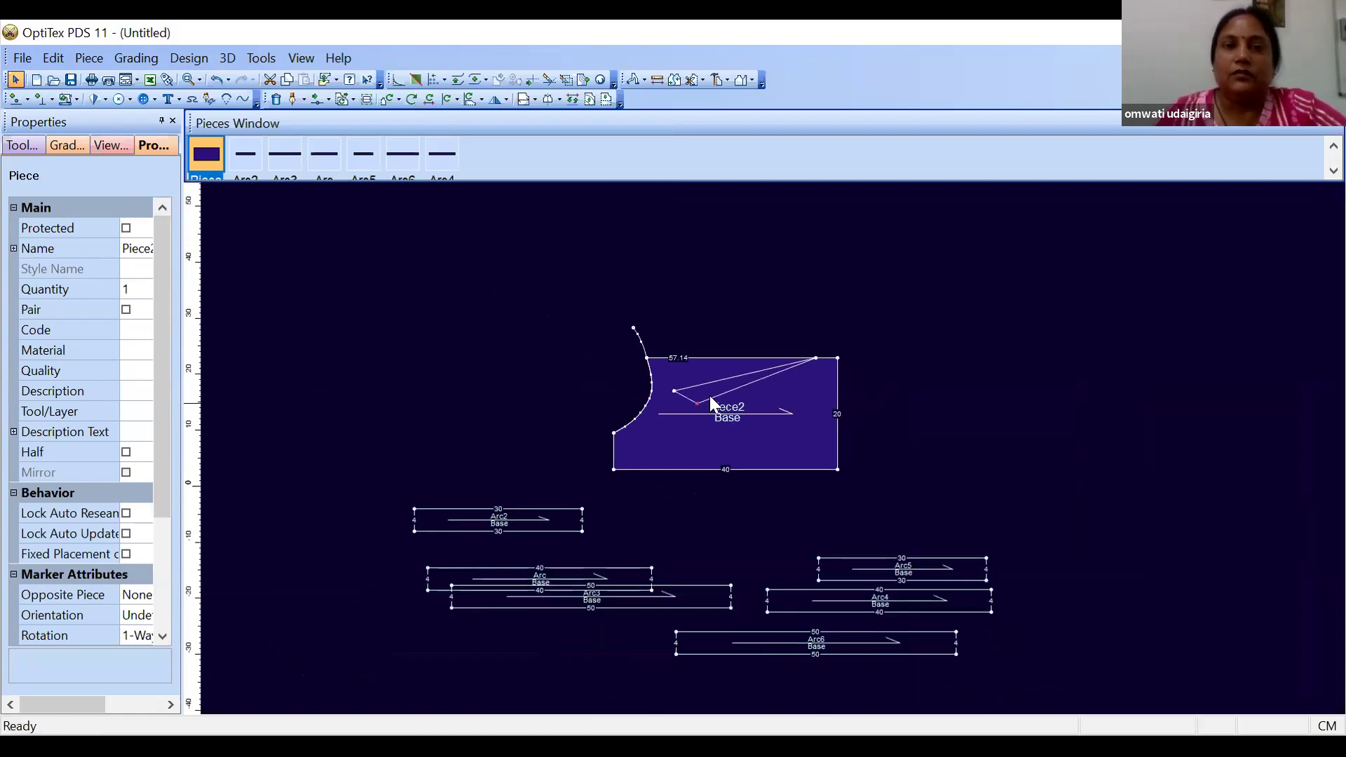
left_click(25, 58)
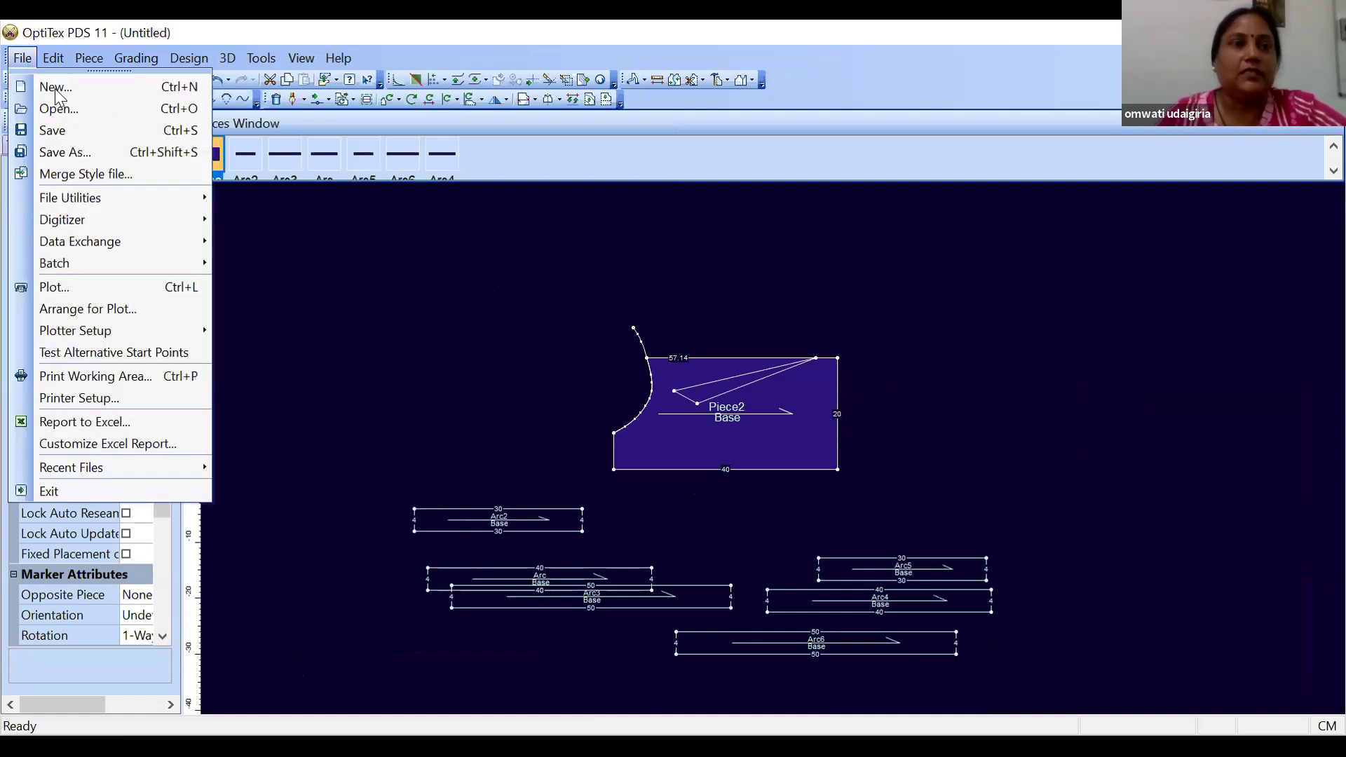
left_click(59, 88)
left_click(683, 434)
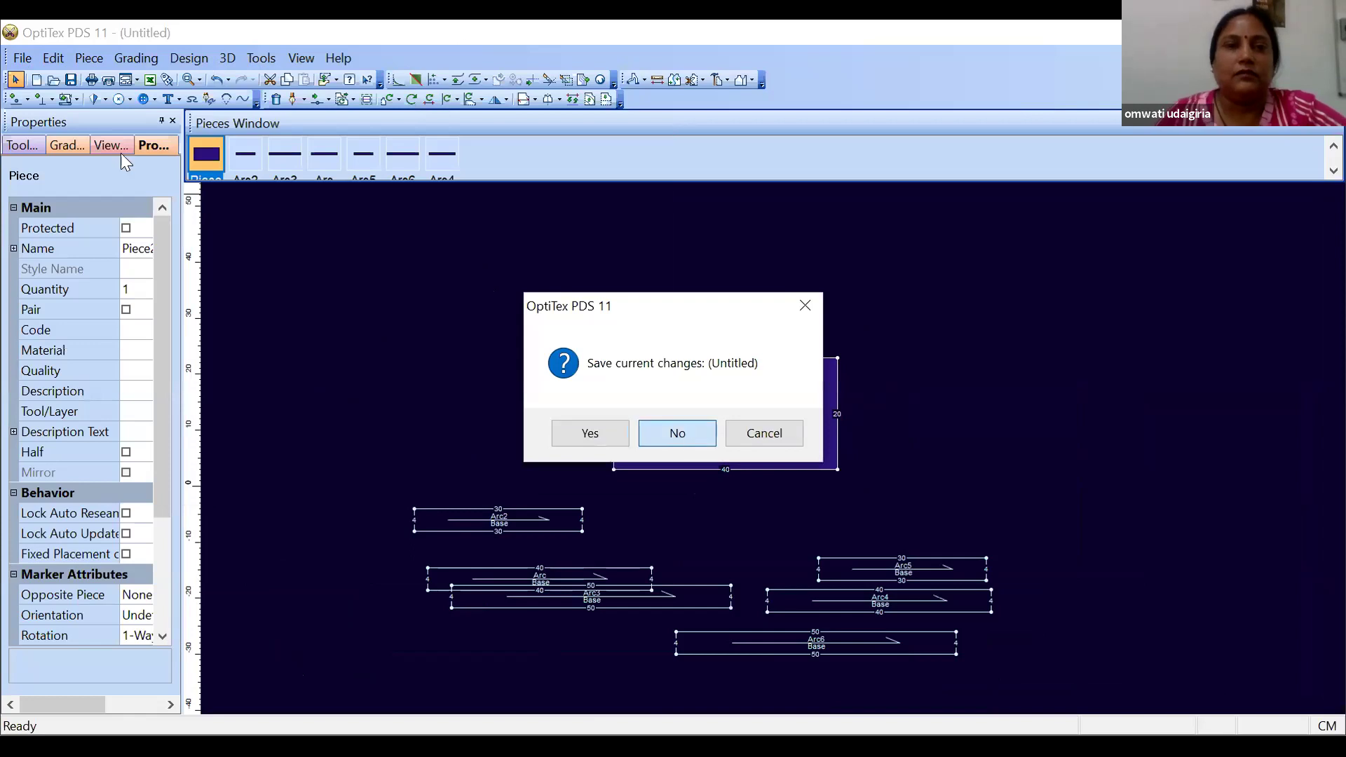
Create a 40 by 20 cm rectangular piece and move it toward the left of the working area
left_click(89, 59)
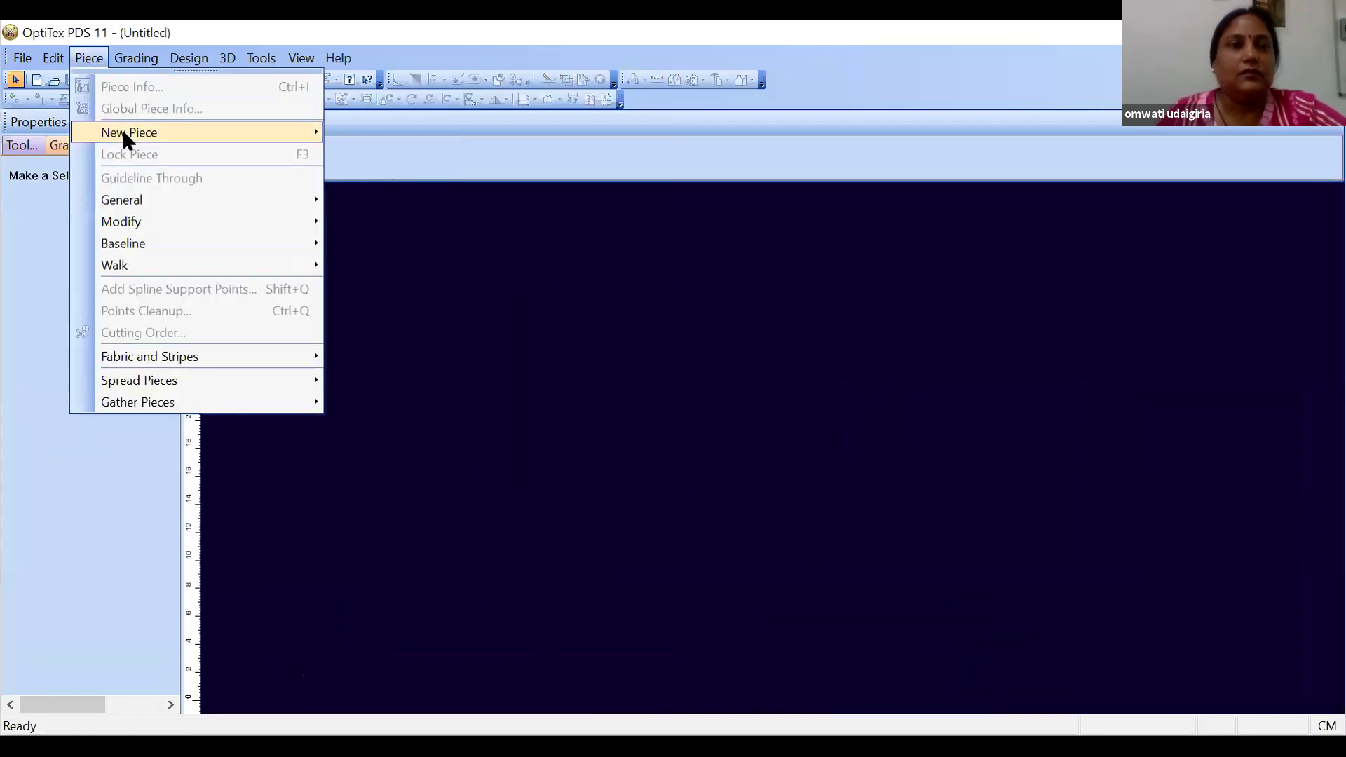
mouse_move(122, 131)
left_click(371, 143)
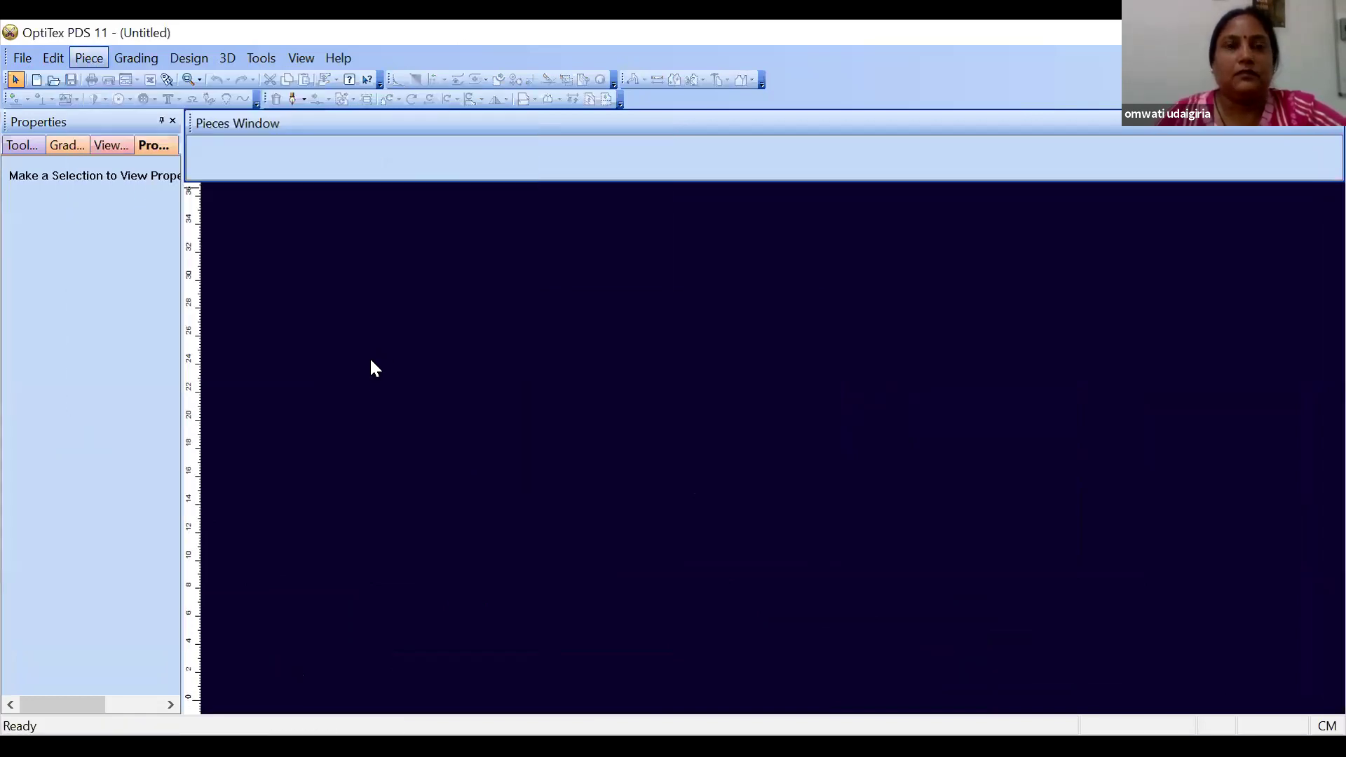
key("Return")
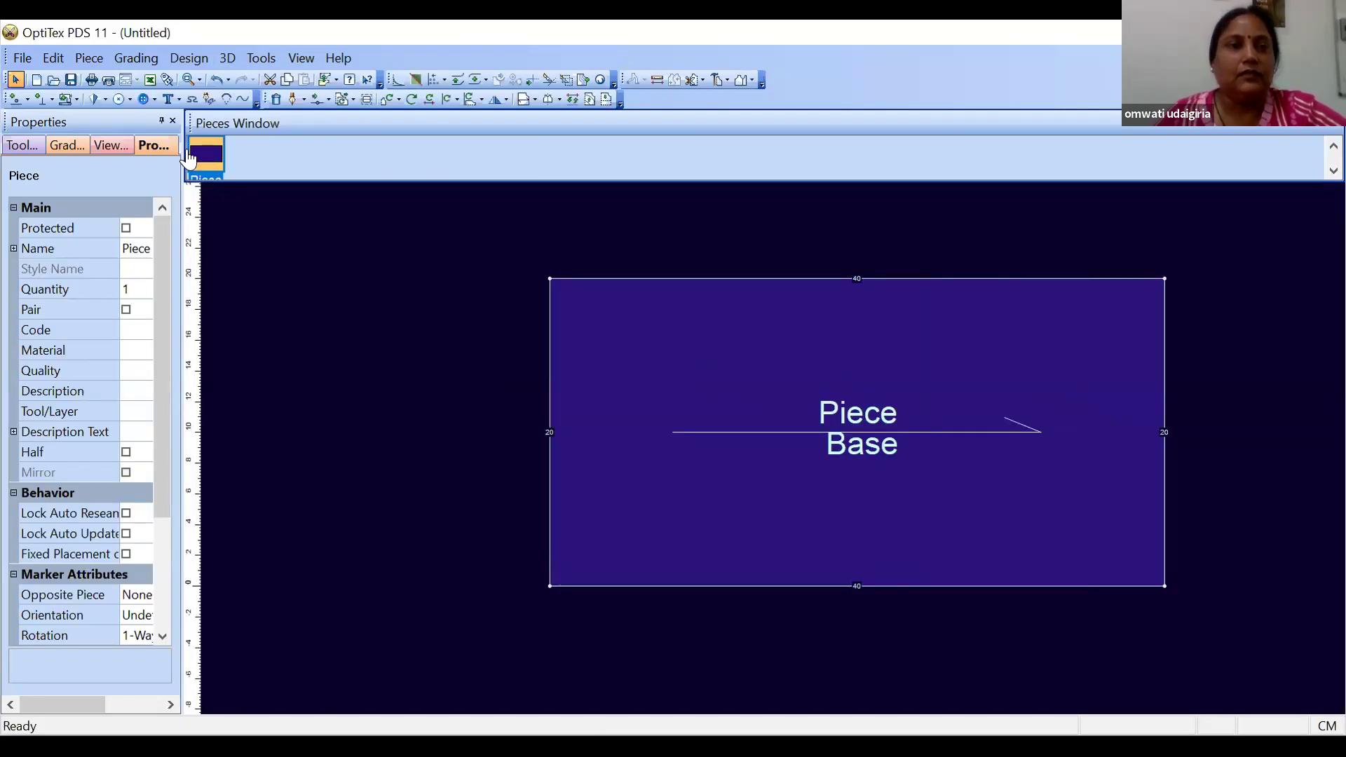
left_click(190, 154)
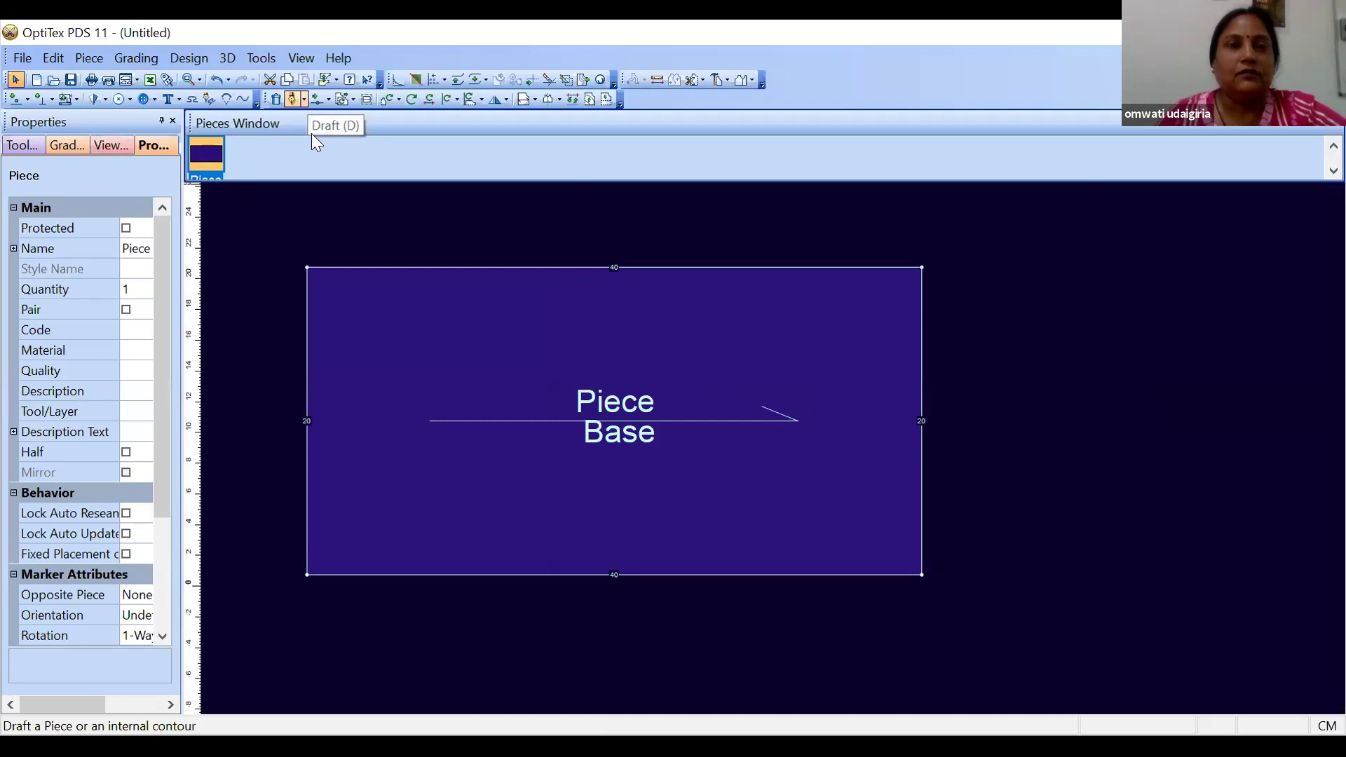
Draft a slanted two-point internal line in the left part of the rectangle, rising to the right from about (-11.79, 5.72)
left_click(305, 102)
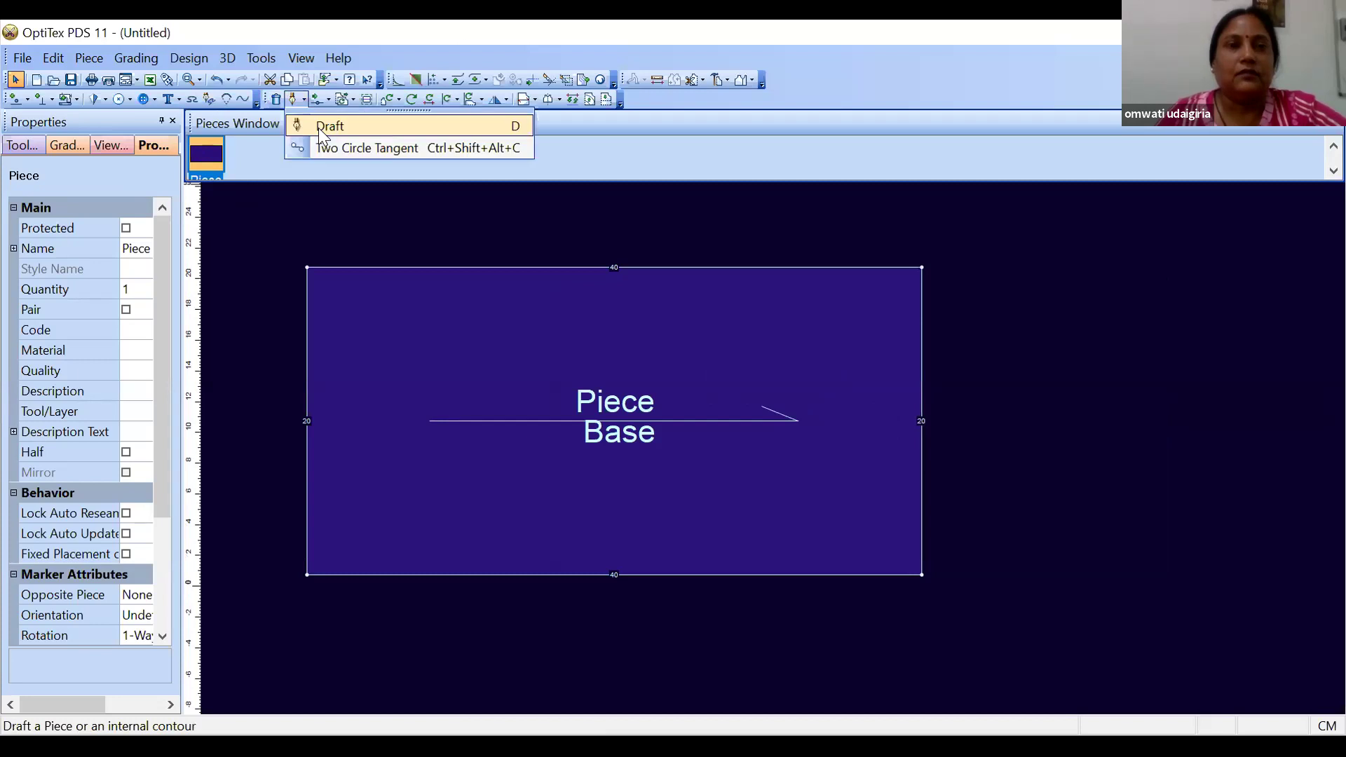
left_click(368, 498)
key("Return")
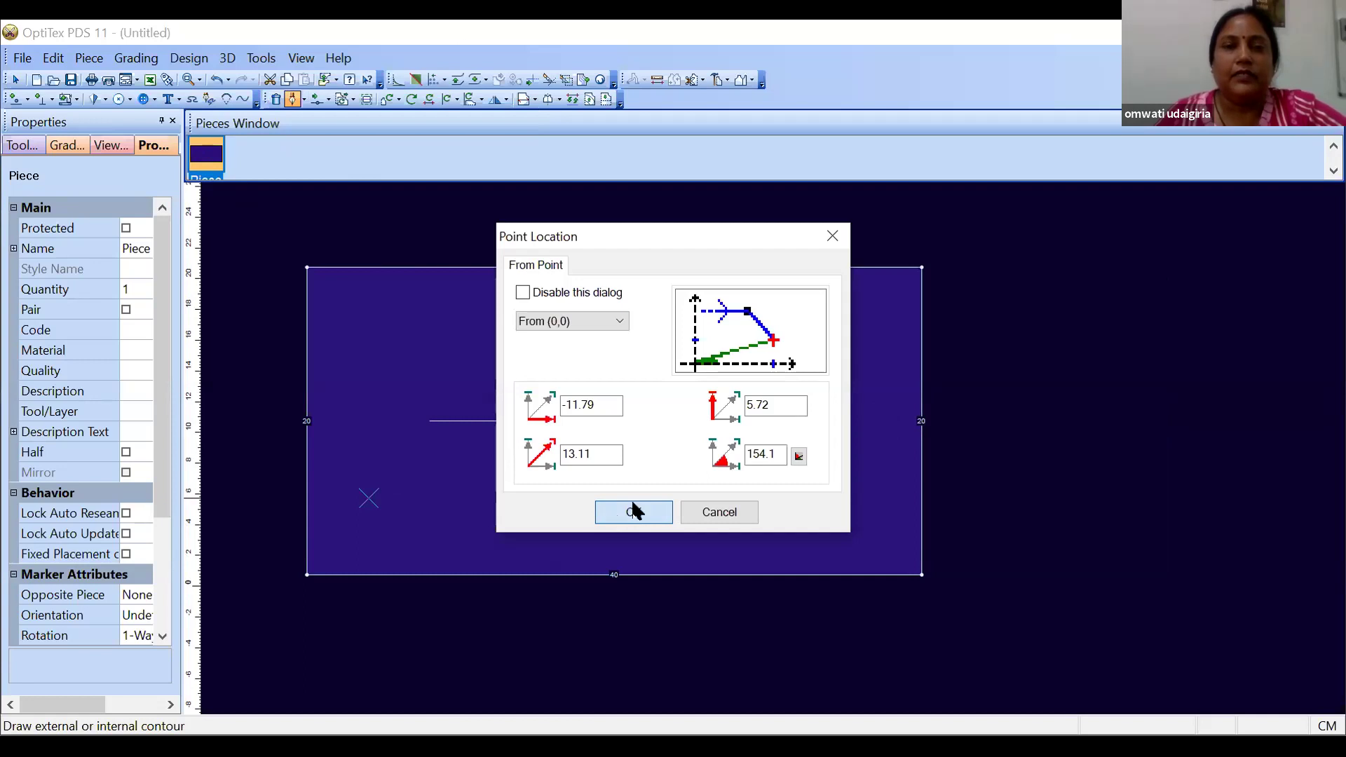
left_click(631, 511)
left_click(631, 512)
right_click(549, 452)
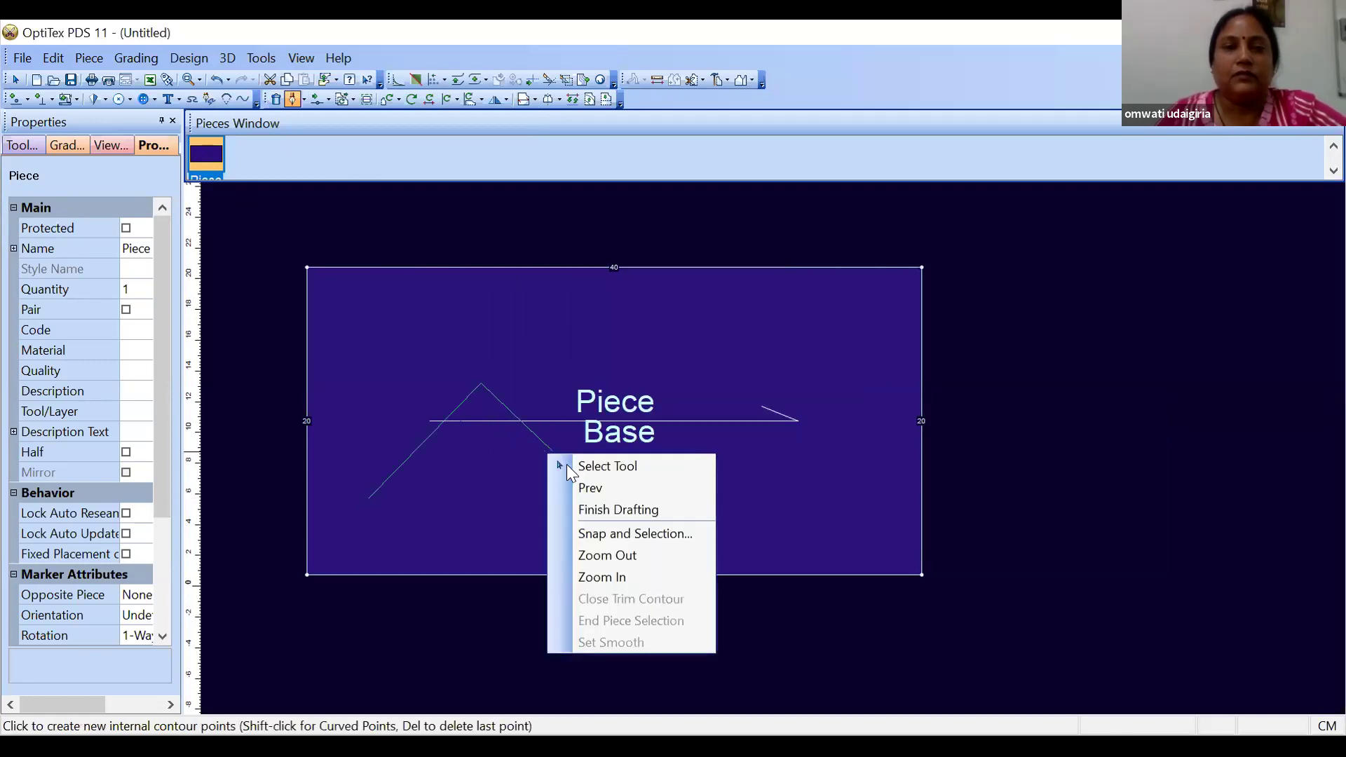
left_click(603, 465)
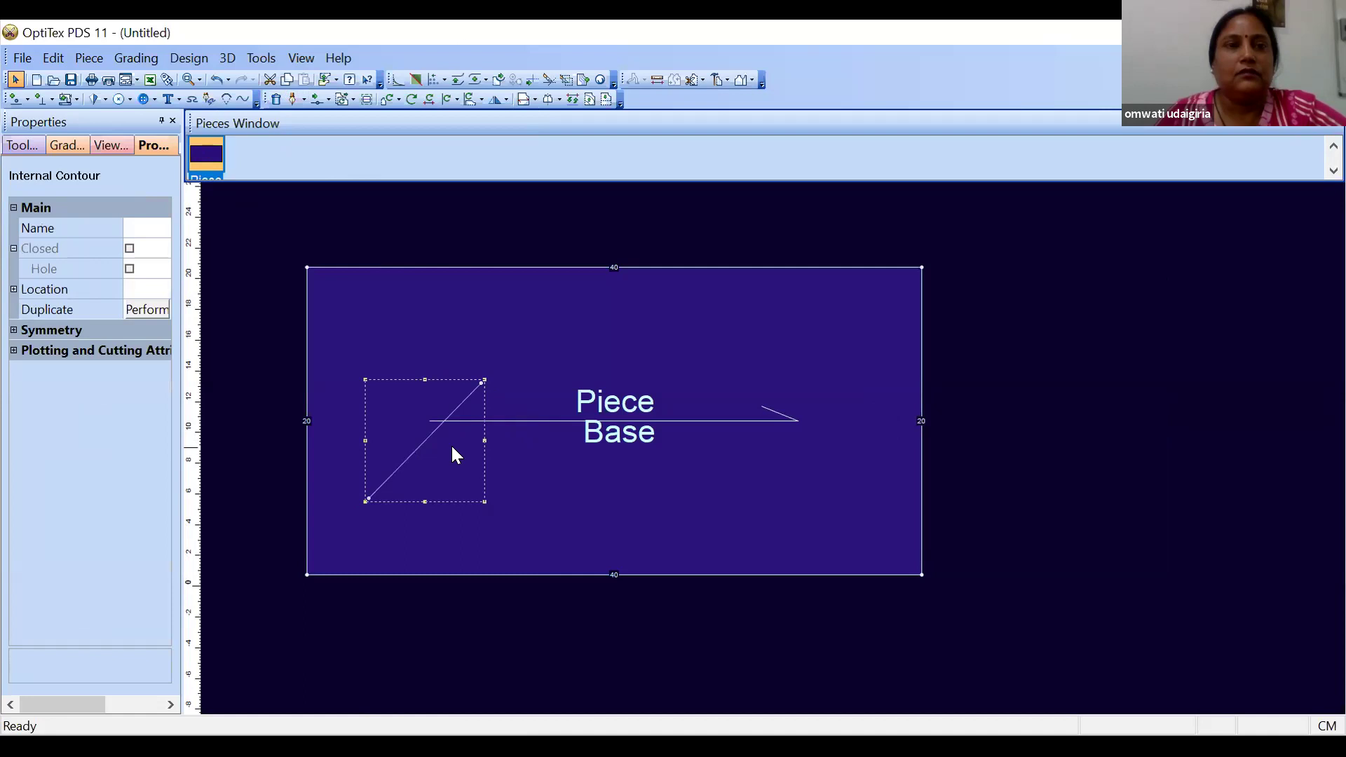
Draft a second slanted internal line, about 10.5 cm long at about 48 degrees, near the rectangle's middle
key("d")
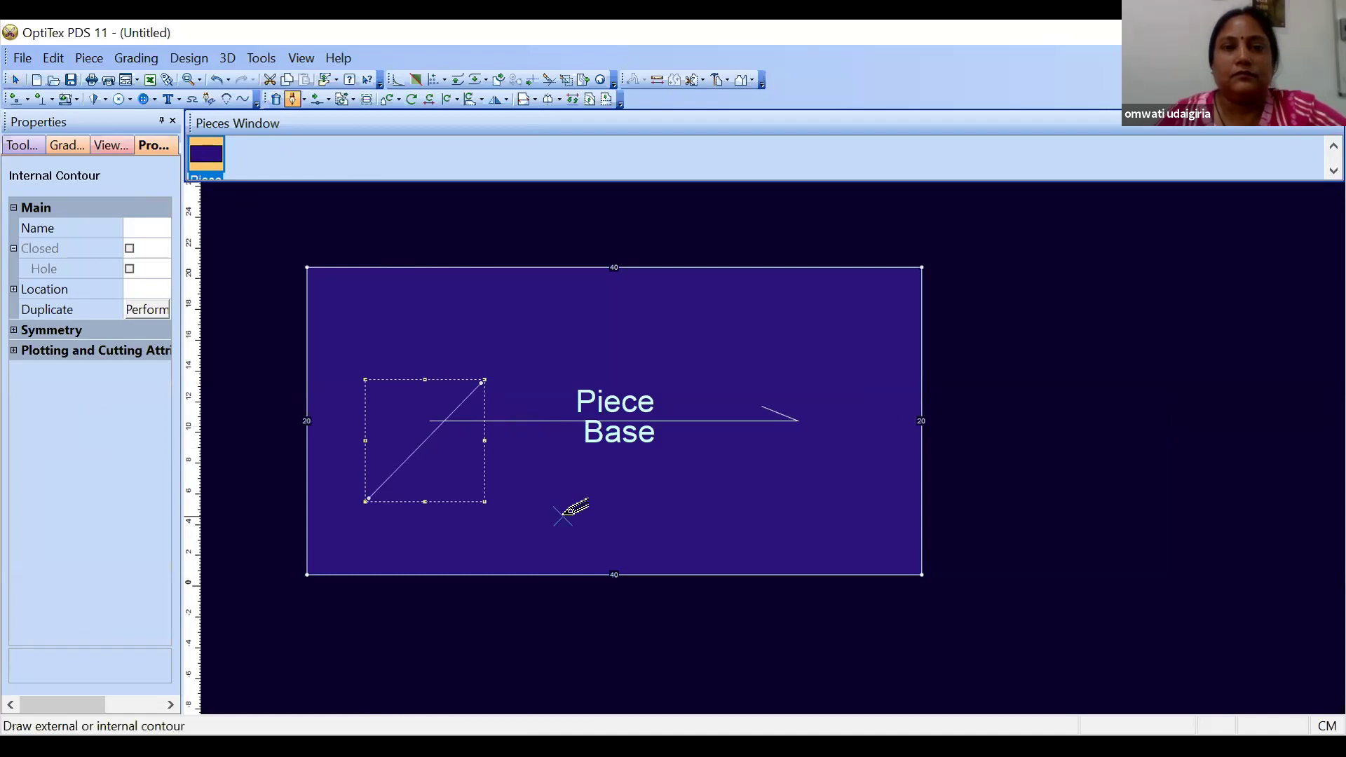
left_click(562, 516)
left_click(635, 512)
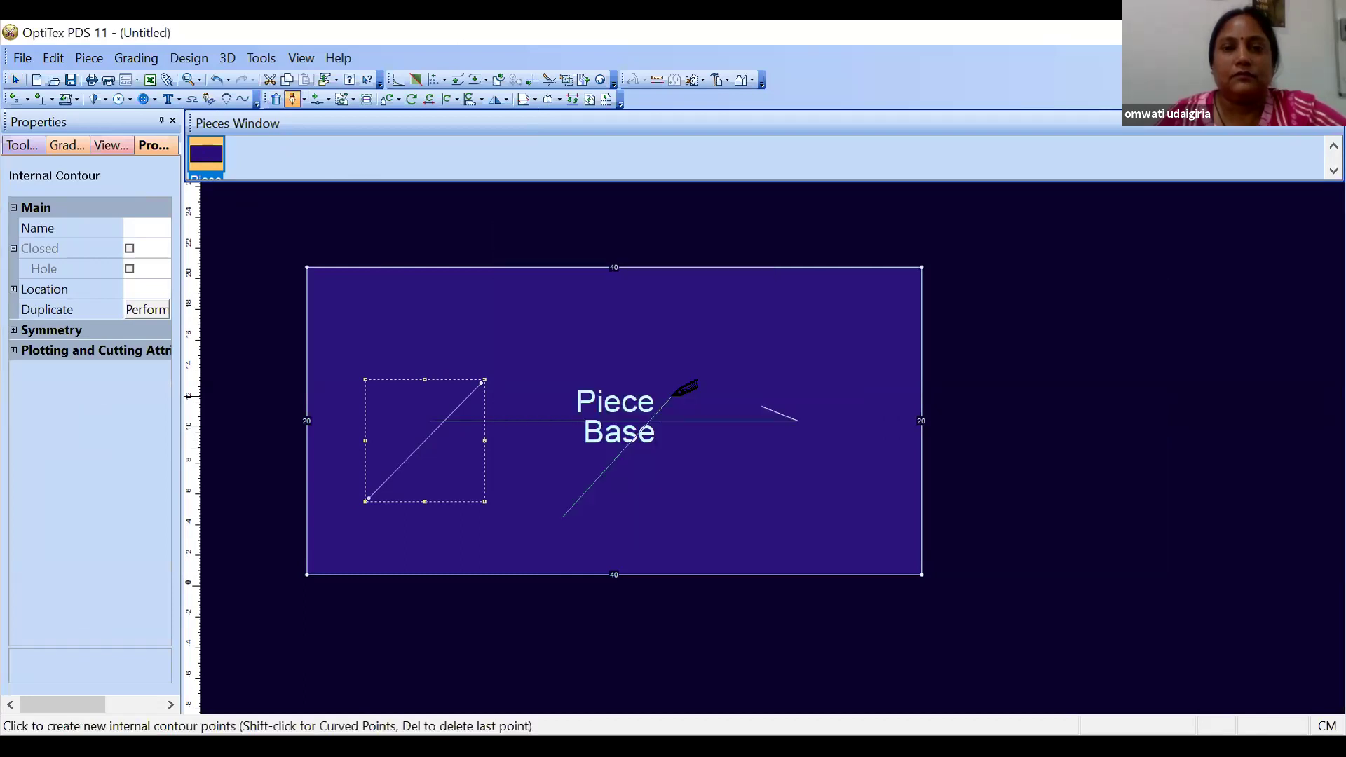
left_click(671, 397)
left_click(633, 517)
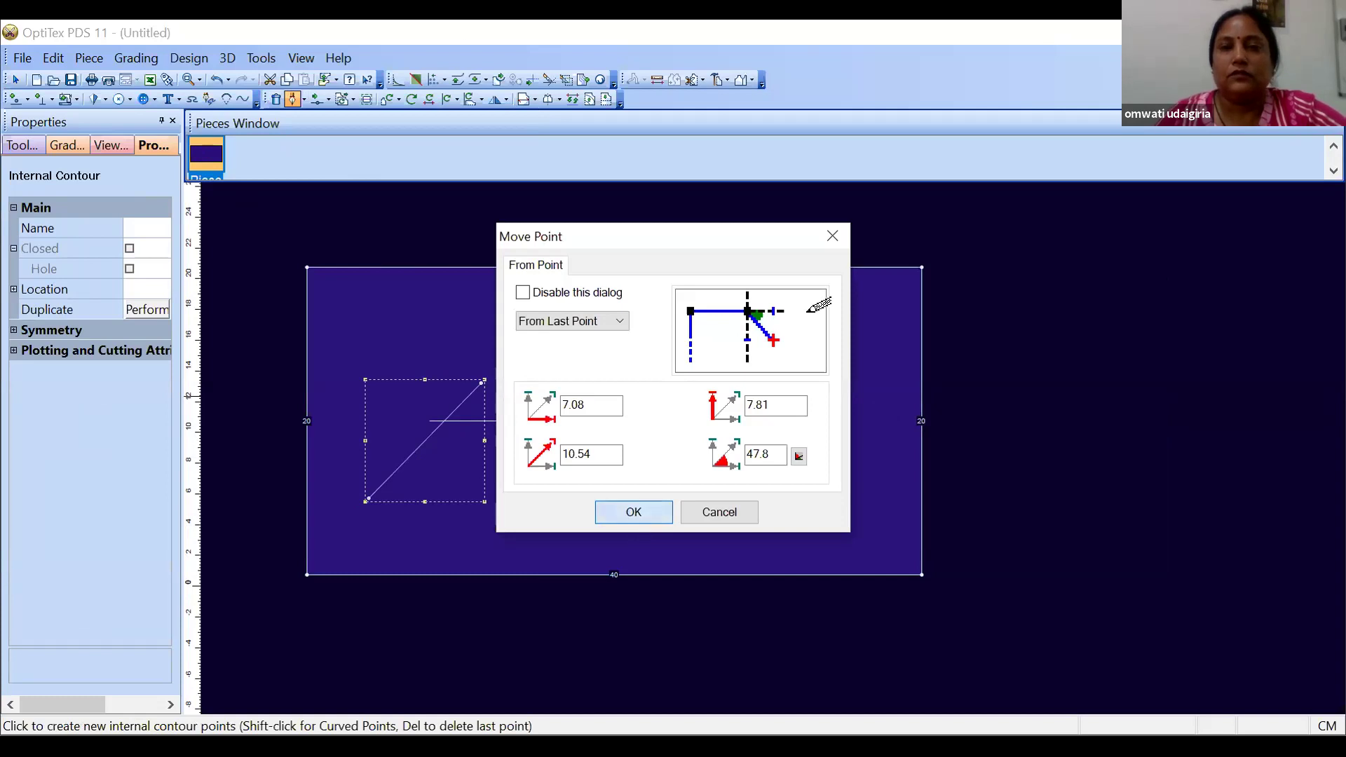
right_click(808, 335)
left_click(861, 348)
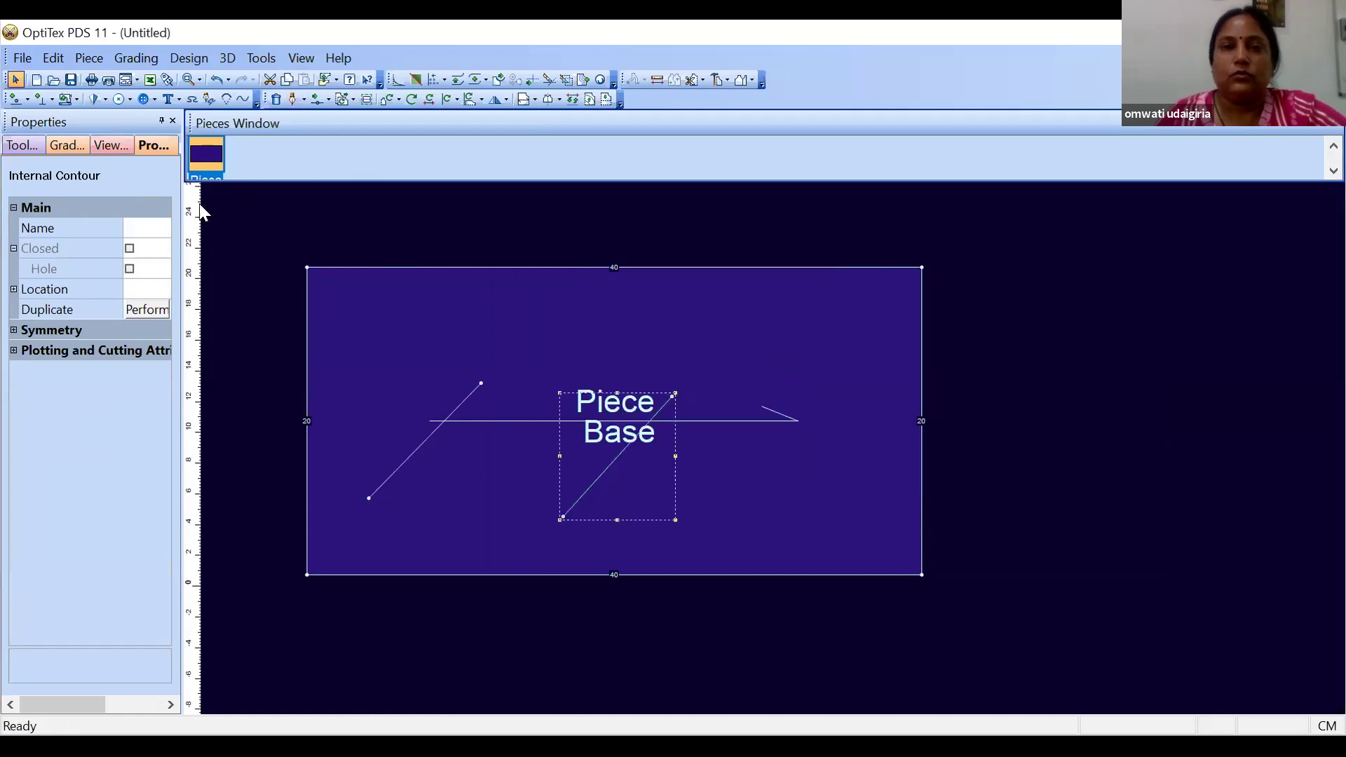
Draft a third slanted internal line, about 8.8 cm long at about 54.5 degrees, in the rectangle's right part
left_click(293, 99)
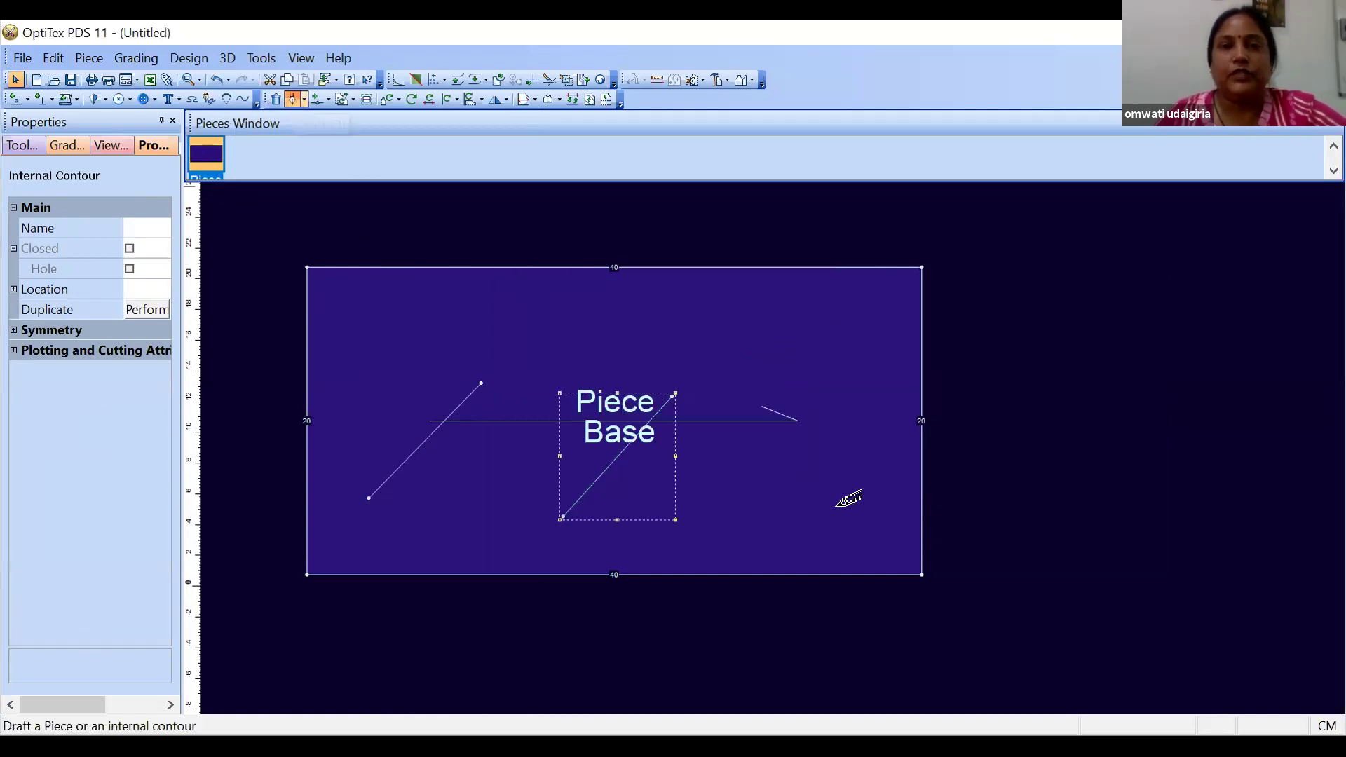
left_click(769, 516)
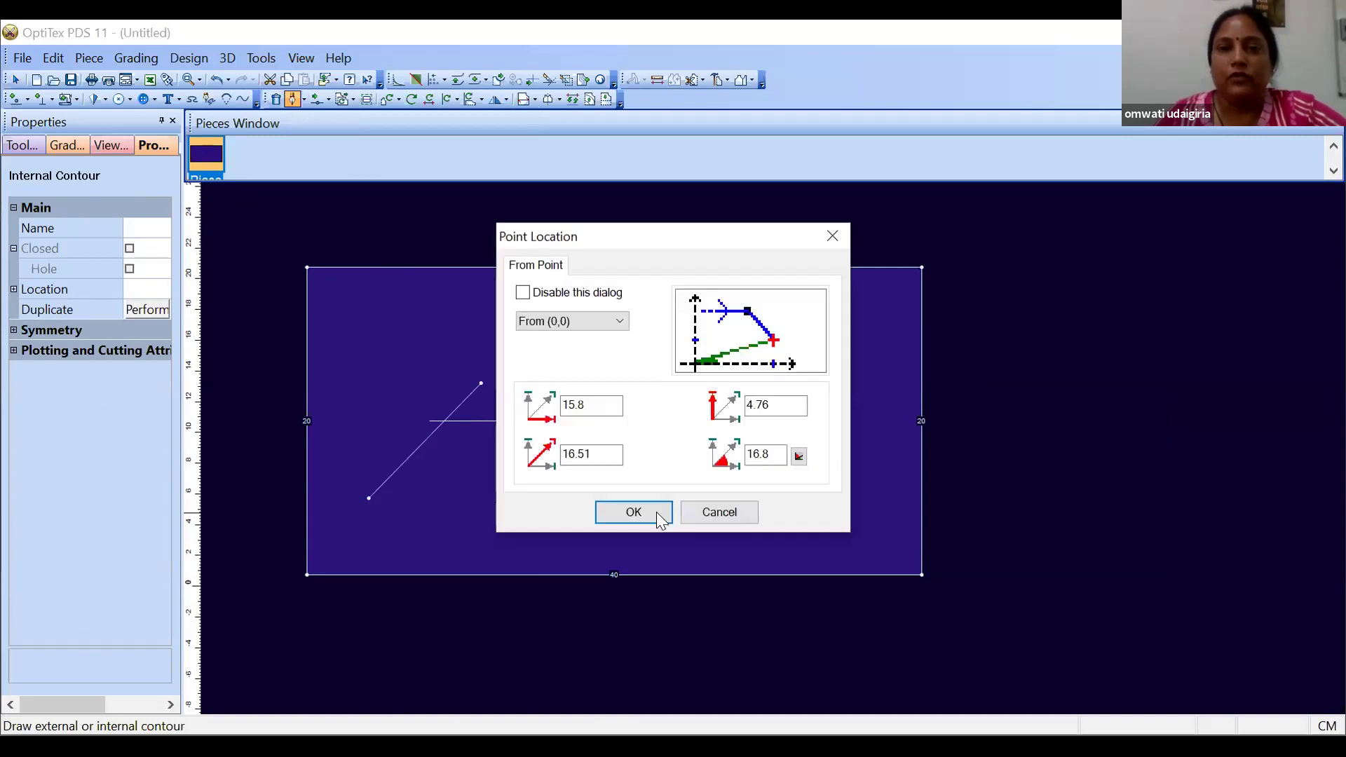
left_click(634, 513)
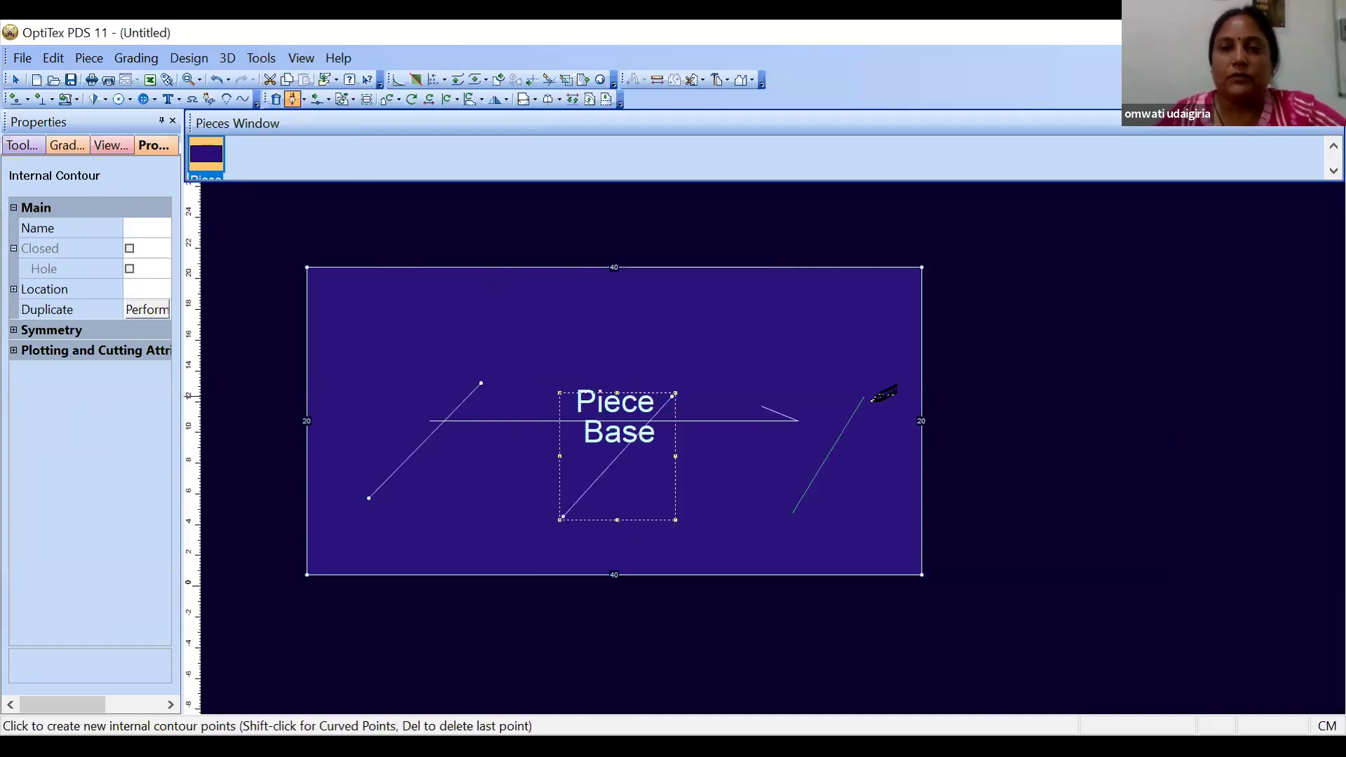
left_click(841, 434)
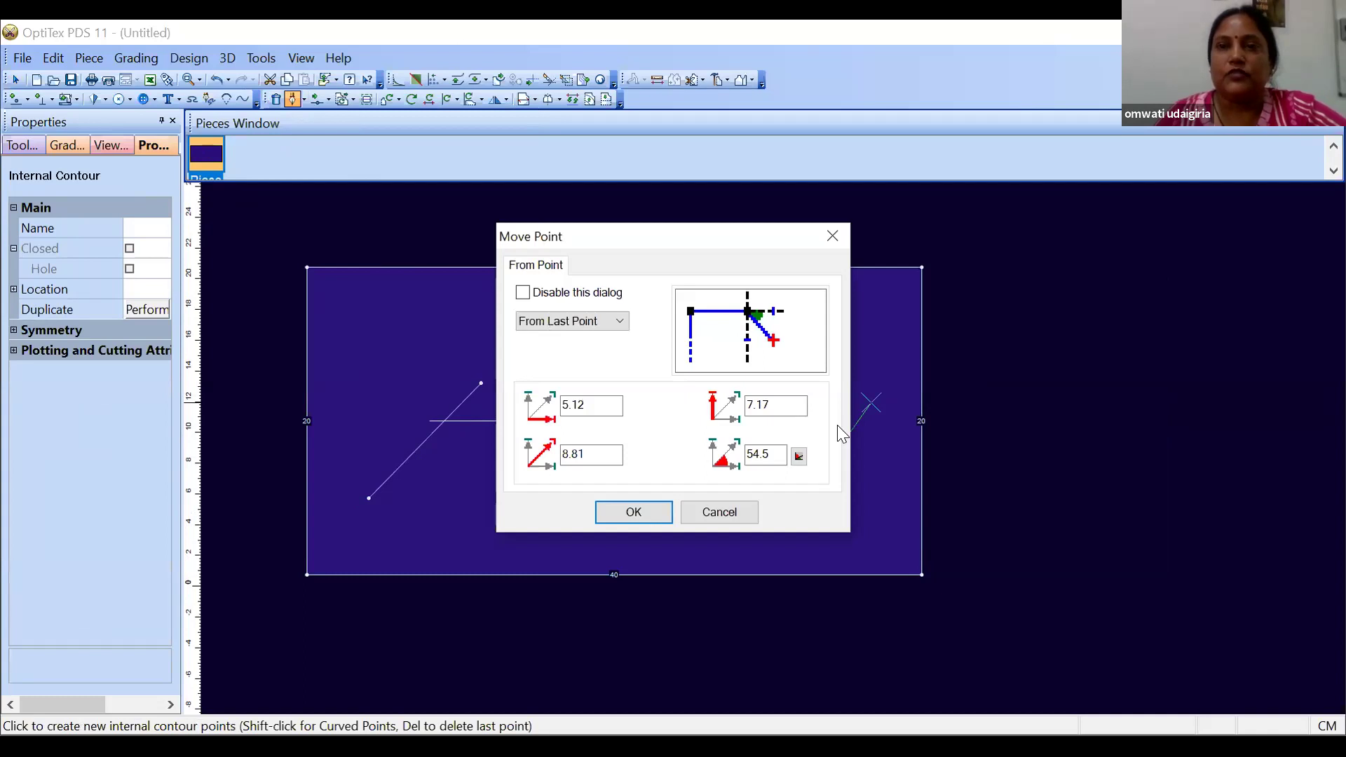
key("Return")
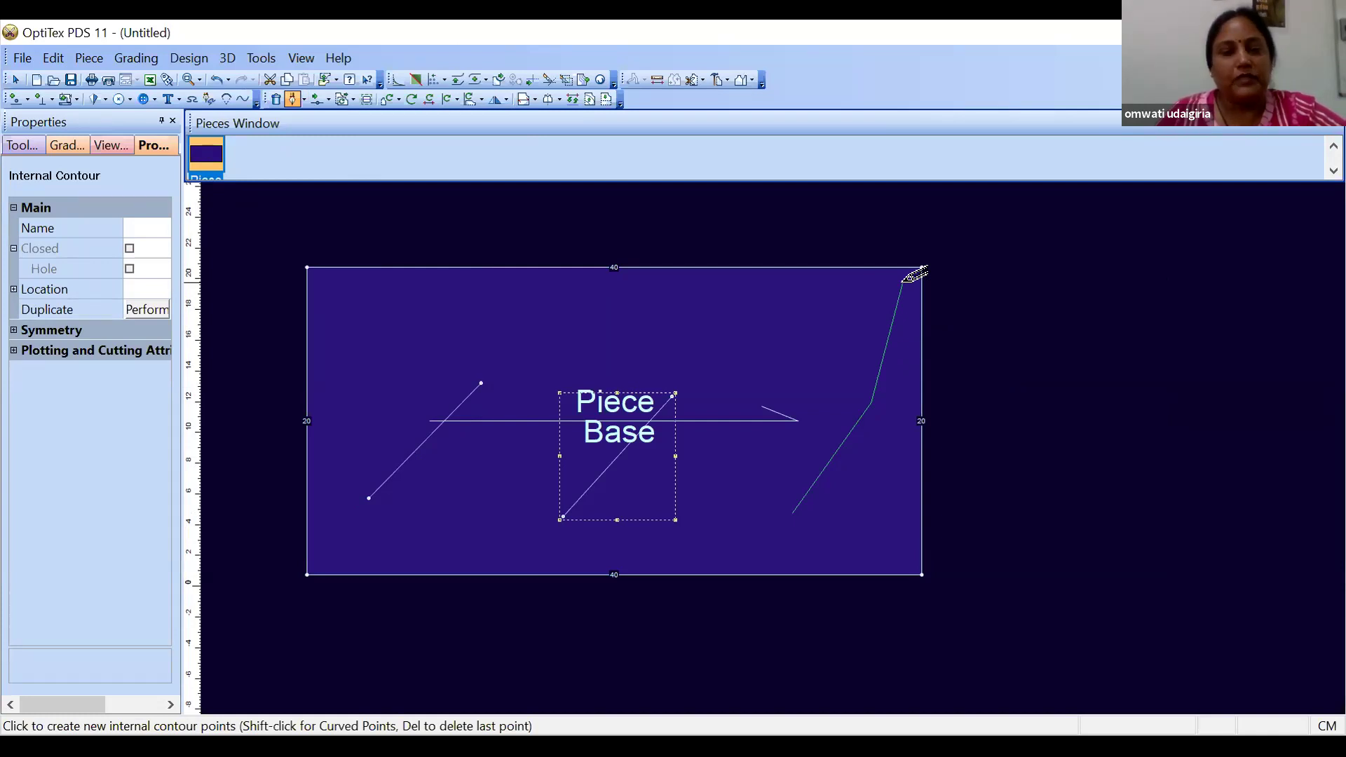
key("Escape")
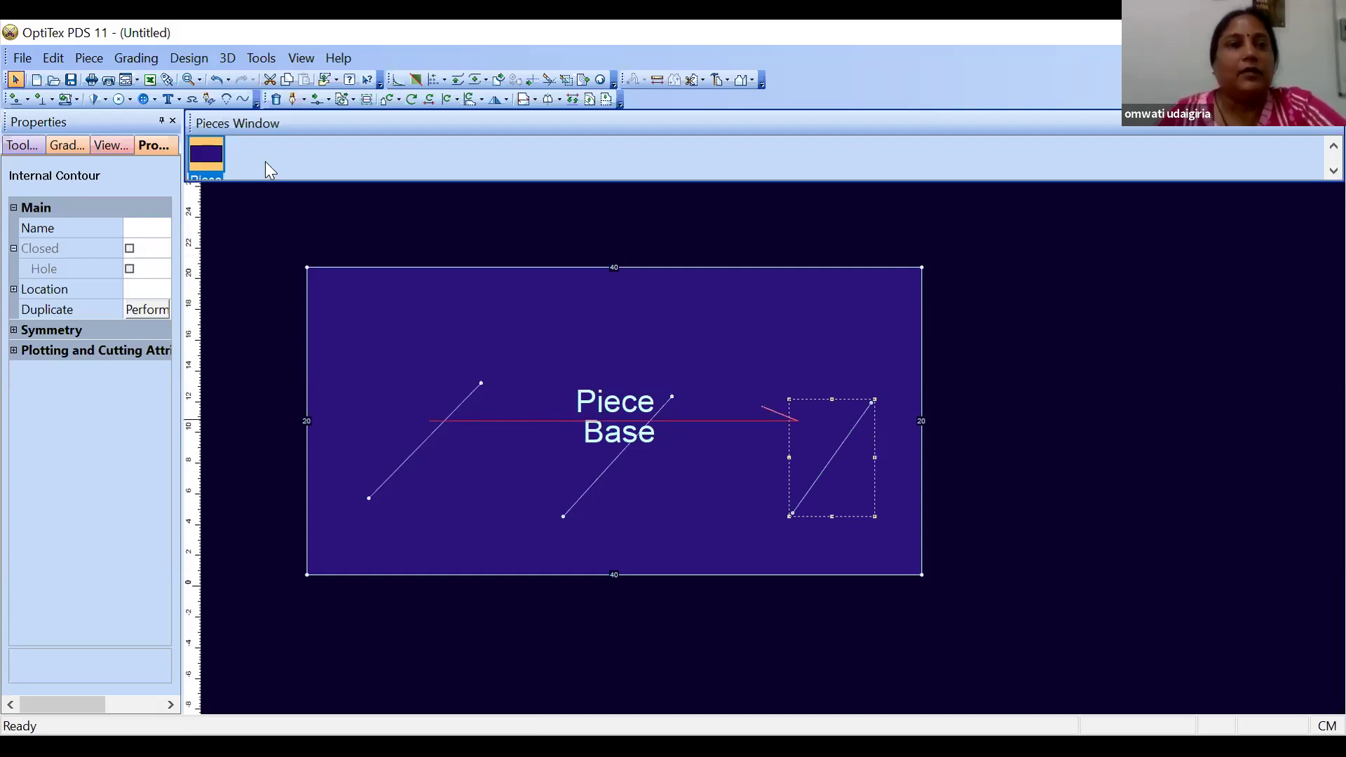
Join the left line's upper end to the middle line's lower end with Join Open internal lines
left_click(188, 60)
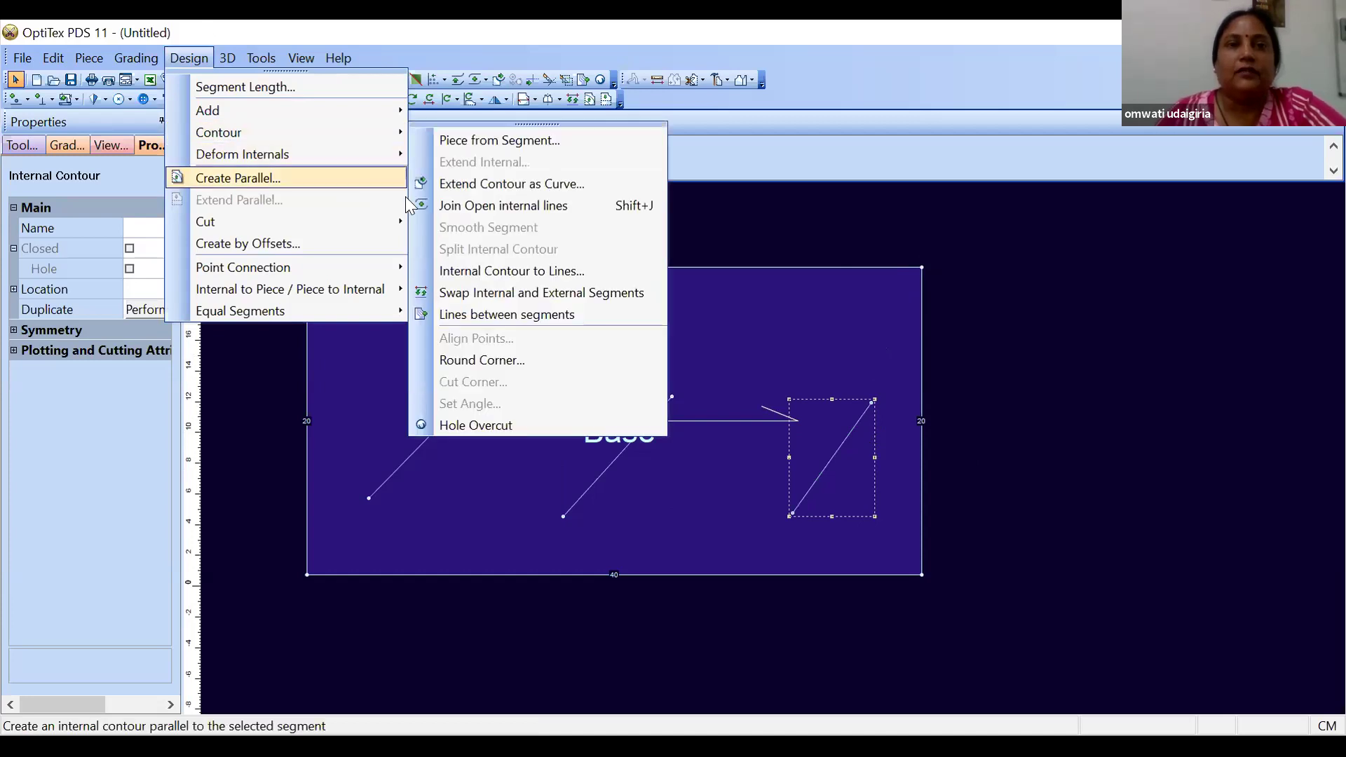
mouse_move(377, 157)
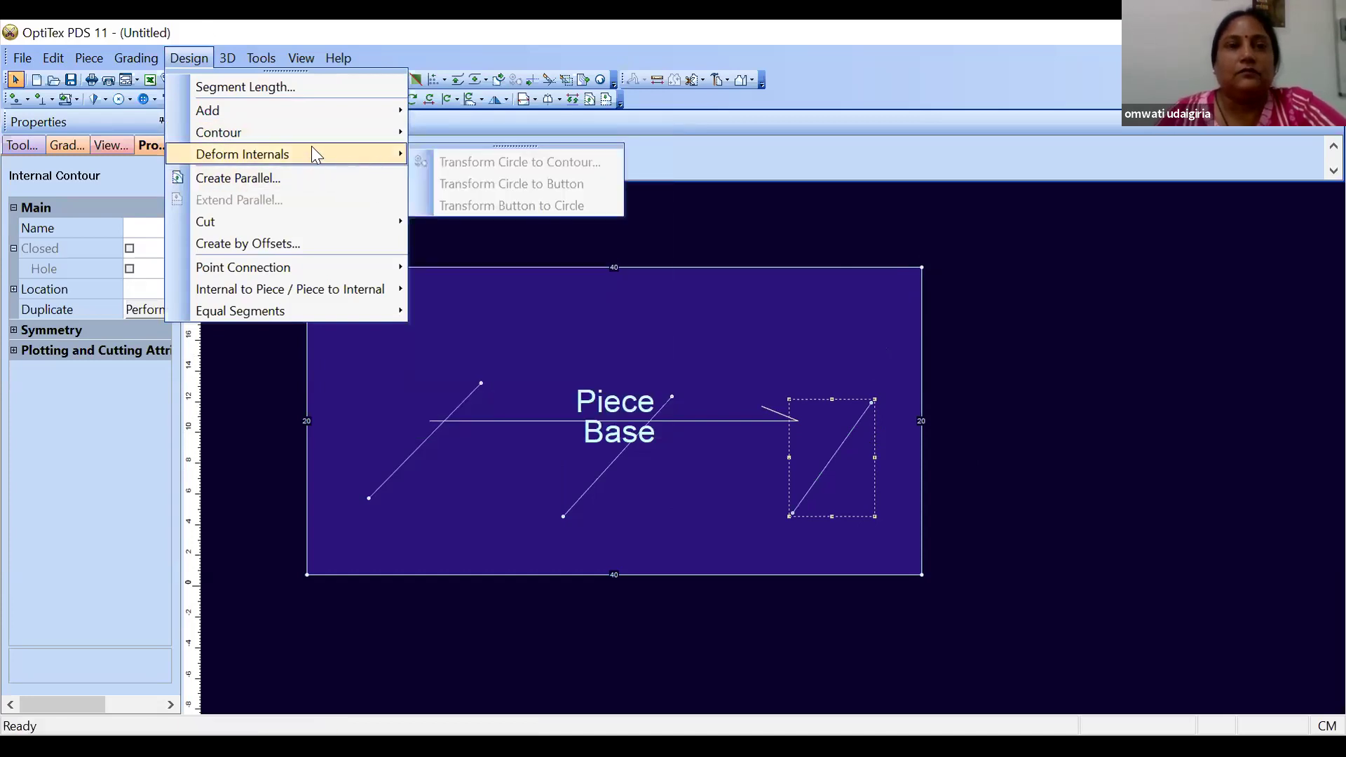
mouse_move(302, 131)
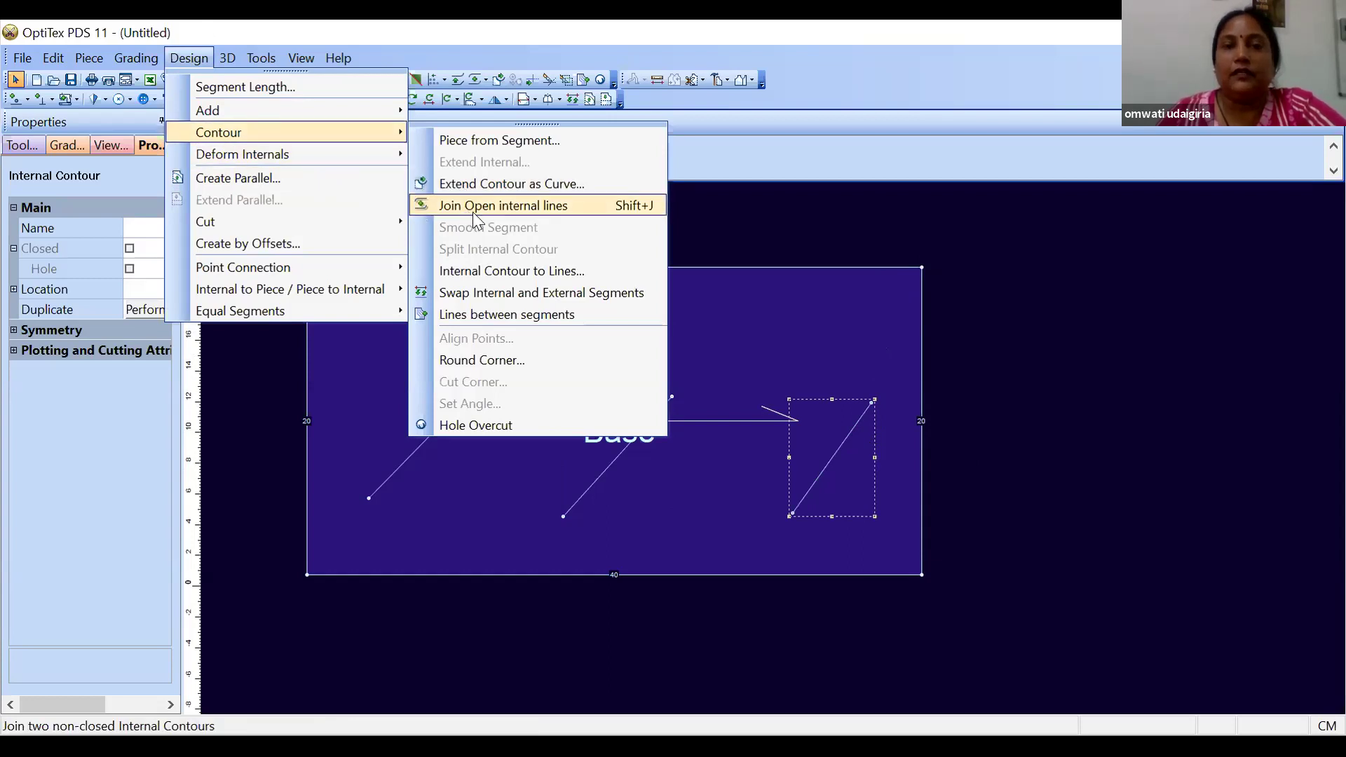
left_click(516, 204)
left_click(480, 383)
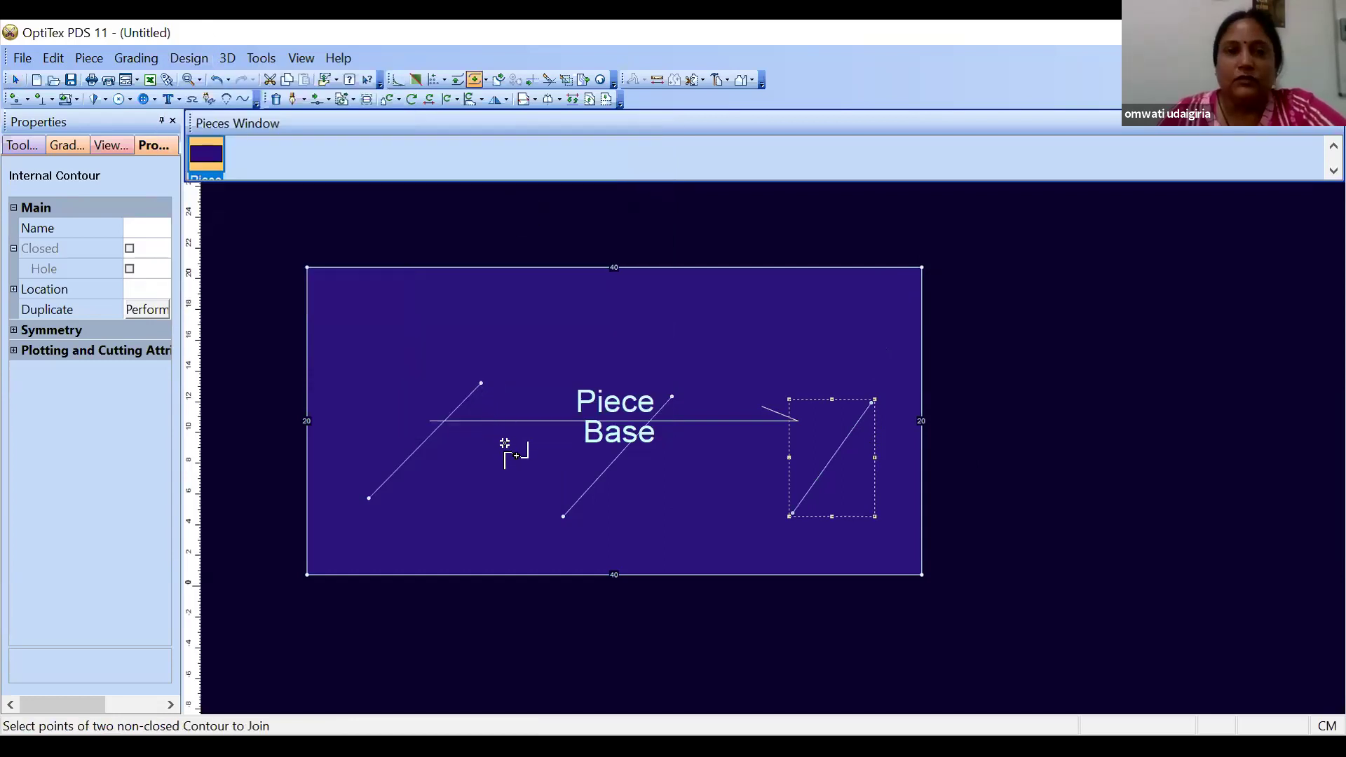
left_click(563, 517)
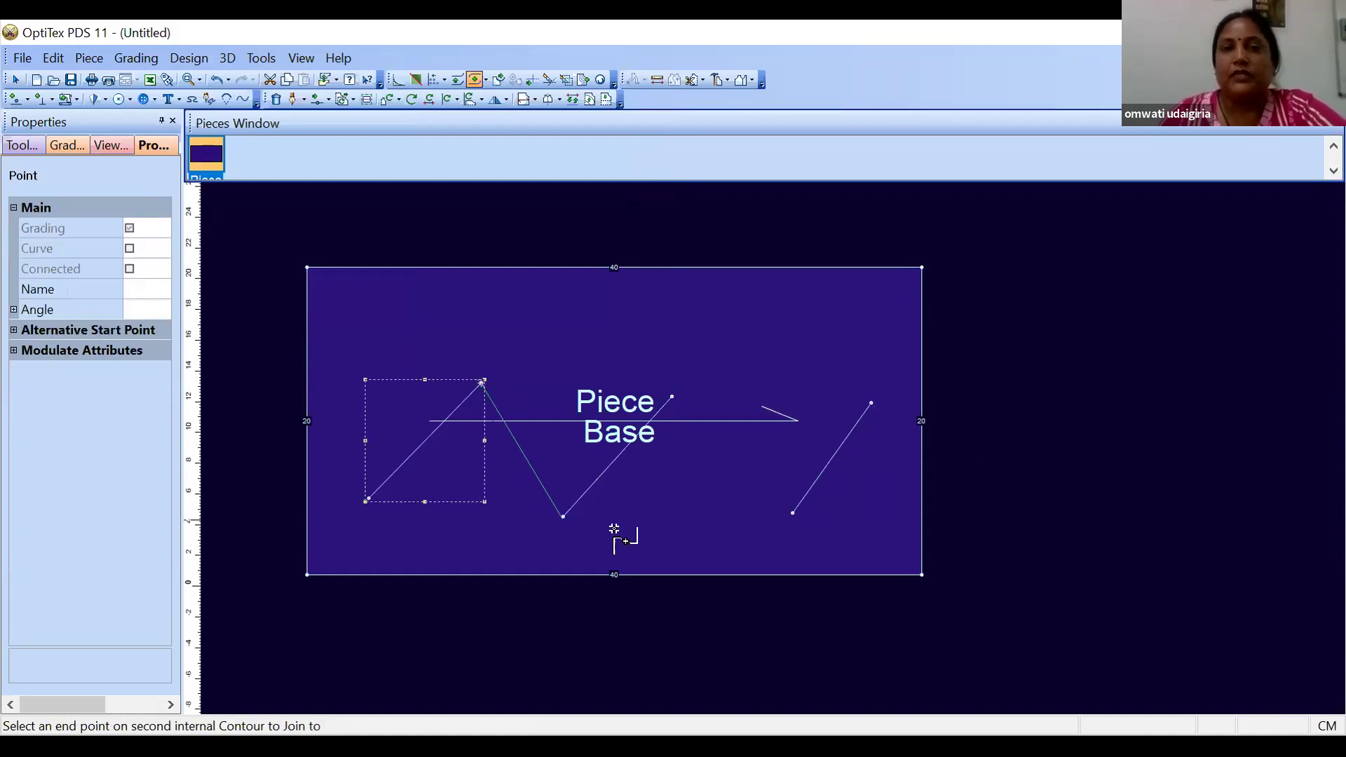
Join the middle line's upper end to the right line's lower end to complete one zigzag contour
left_click(673, 397)
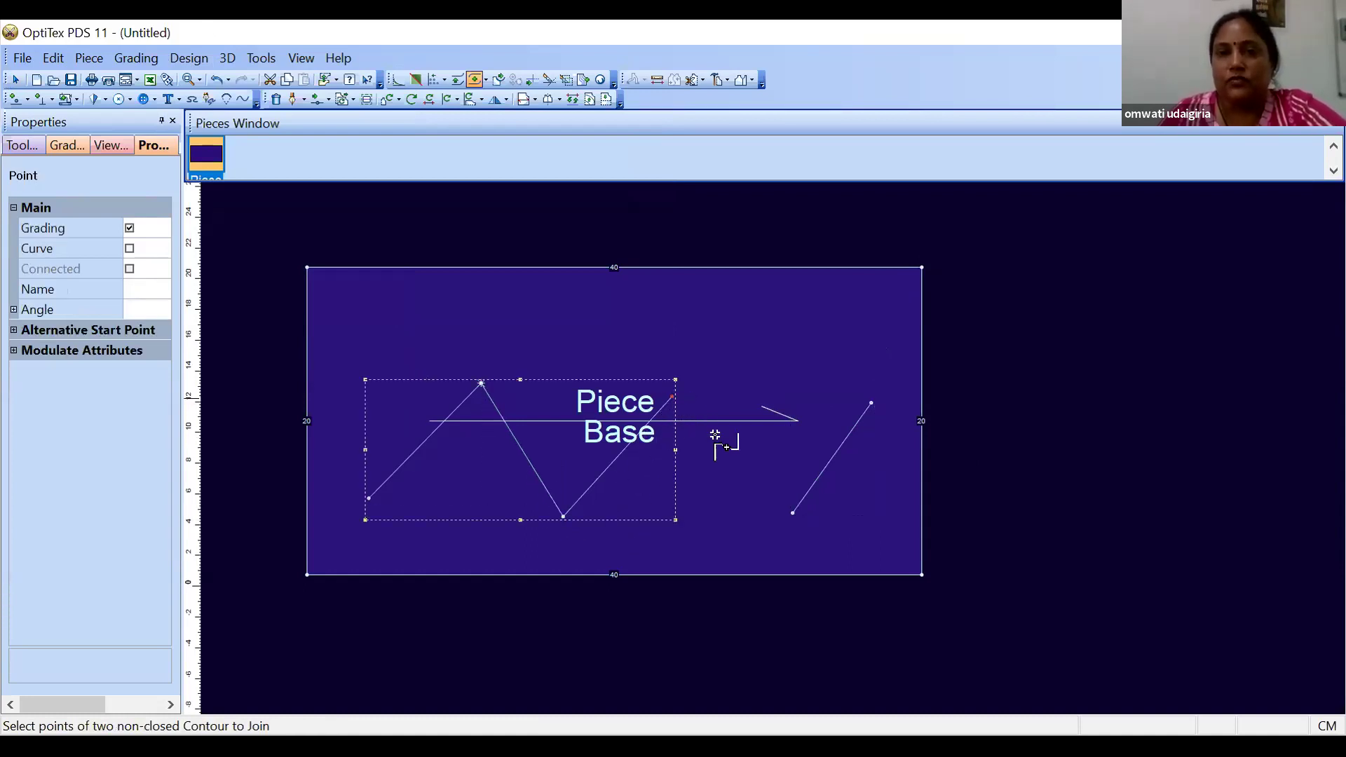
left_click(792, 513)
right_click(888, 246)
left_click(930, 260)
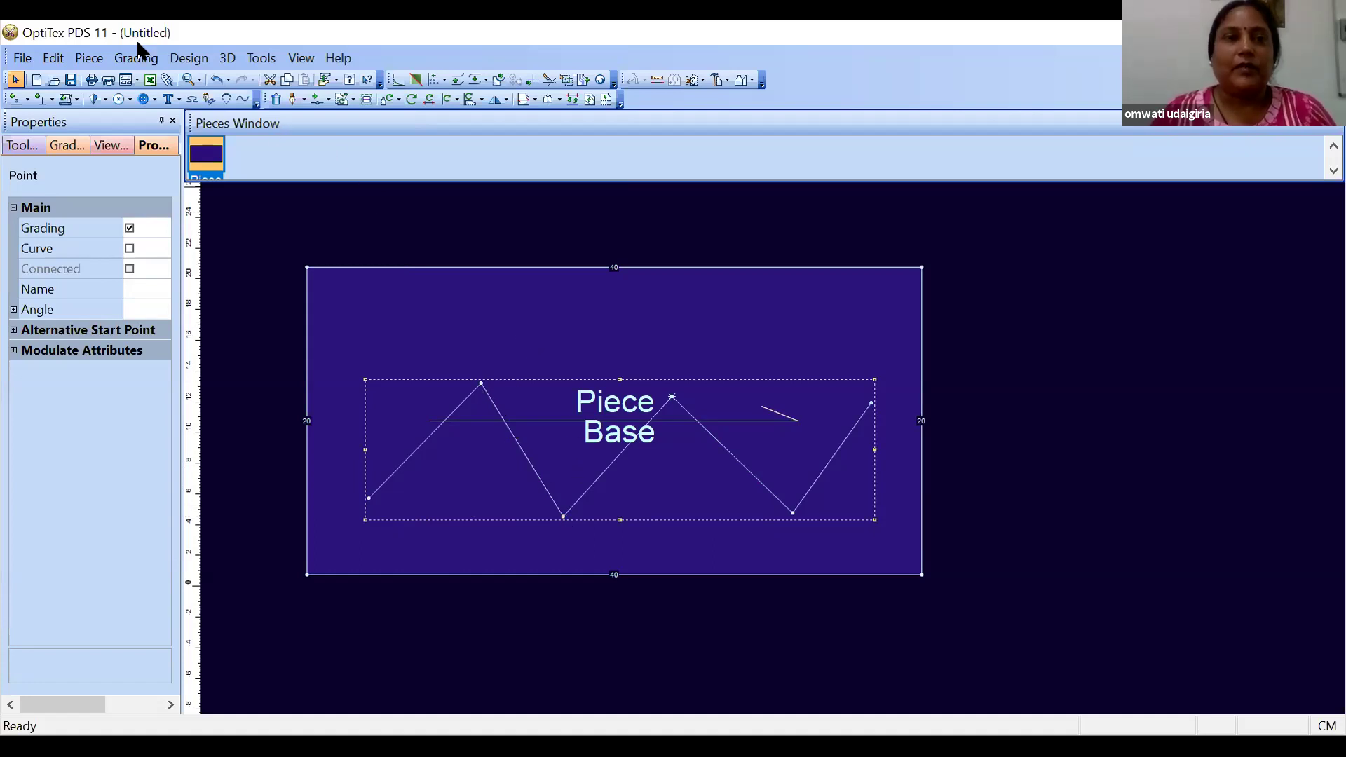
left_click(181, 60)
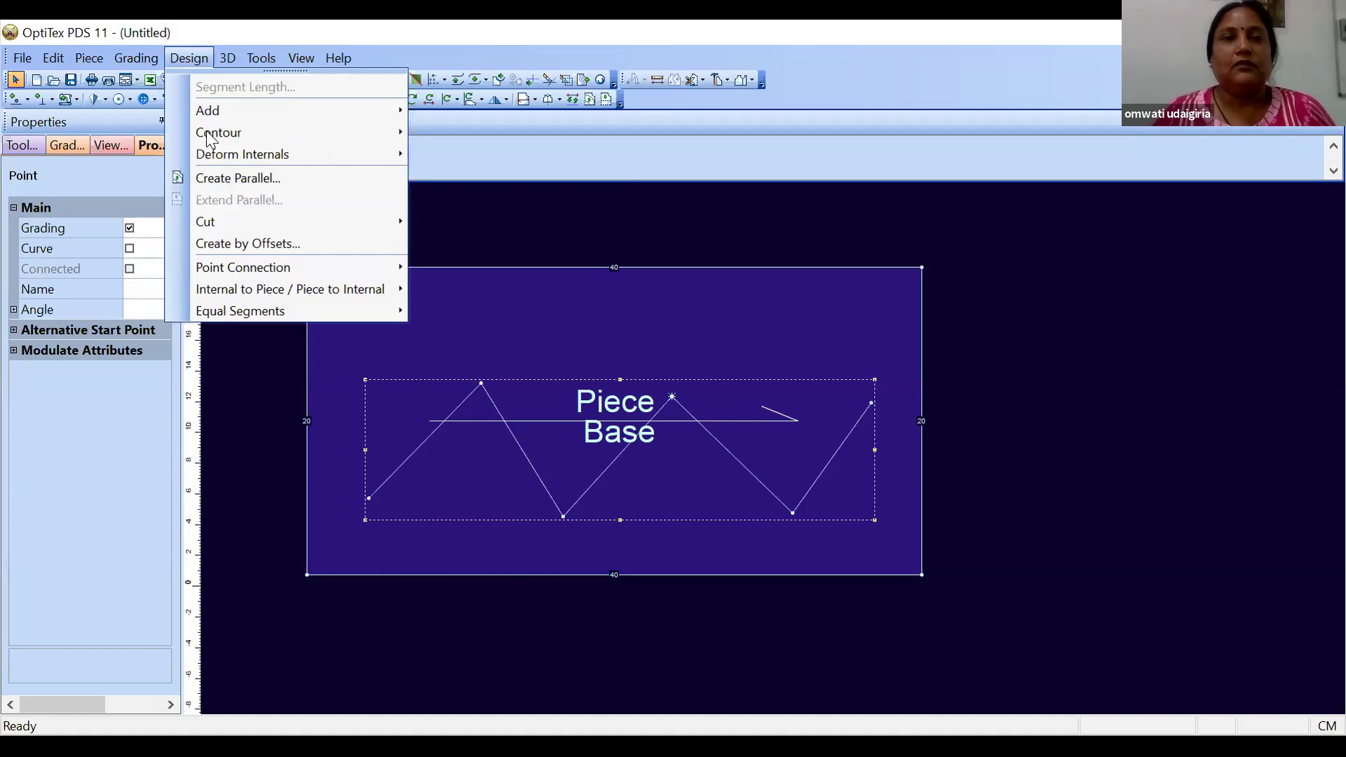
mouse_move(209, 133)
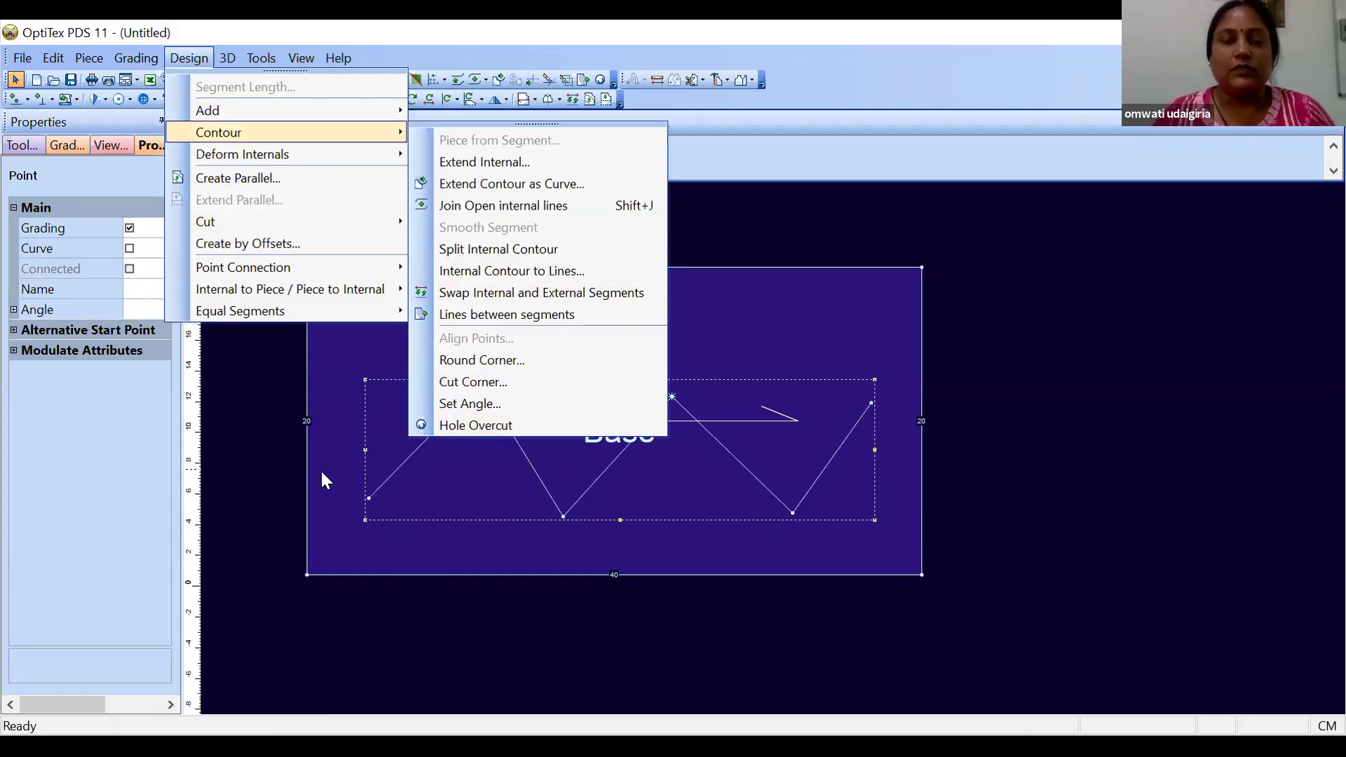
left_click(479, 384)
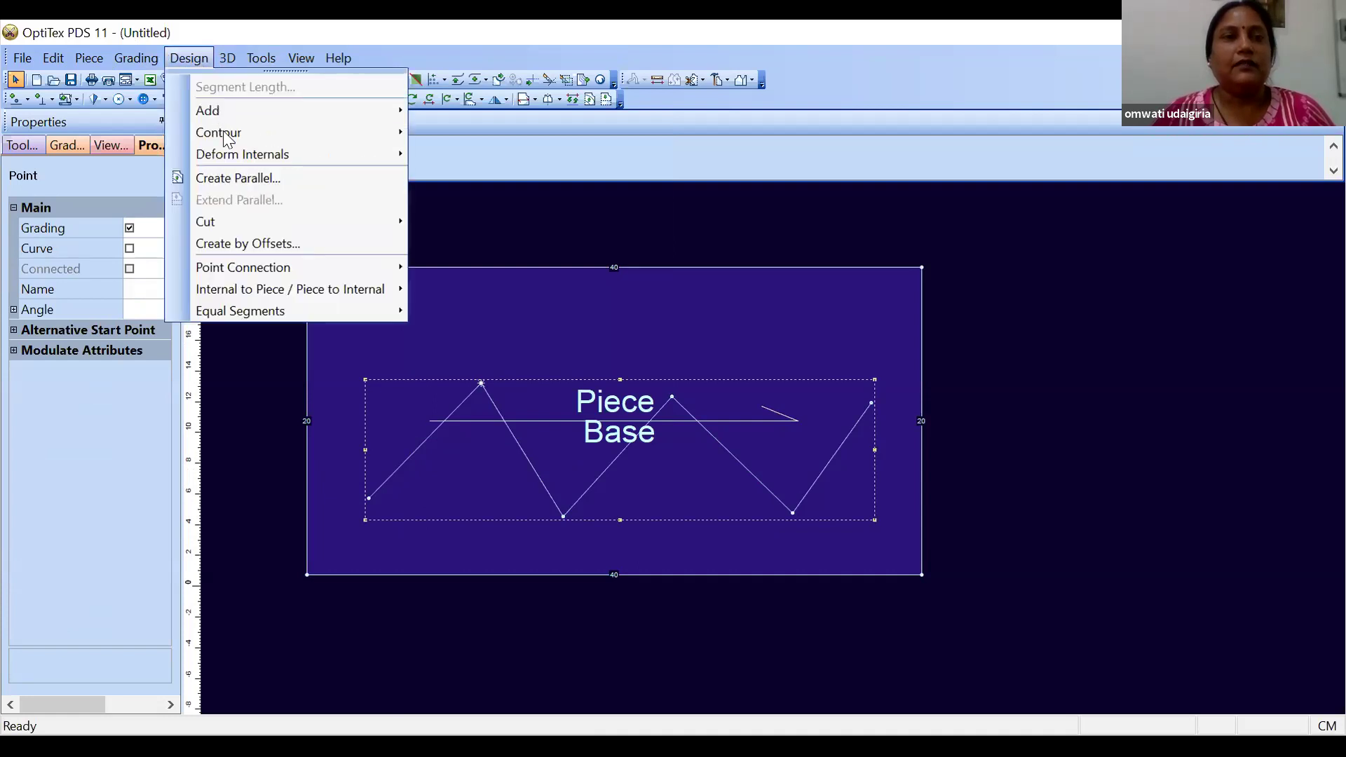
mouse_move(228, 137)
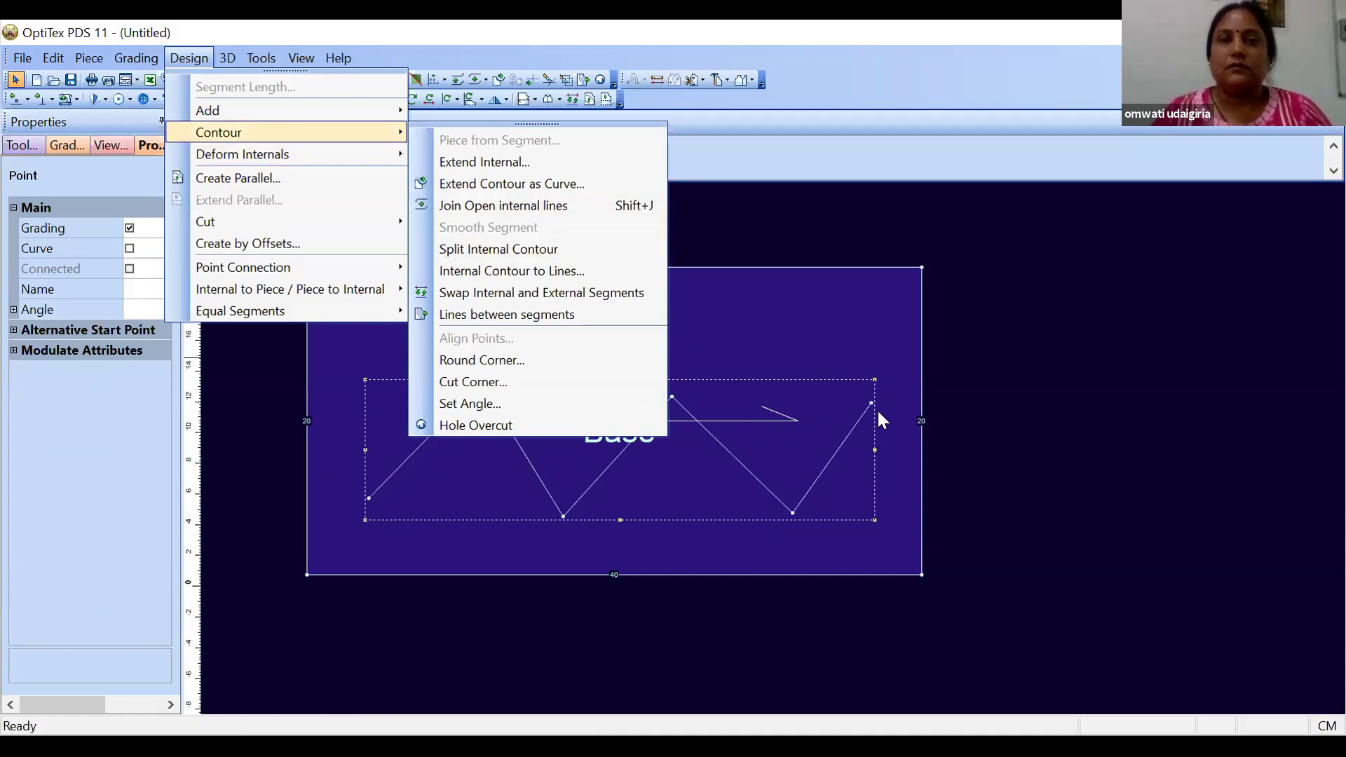
left_click(837, 503)
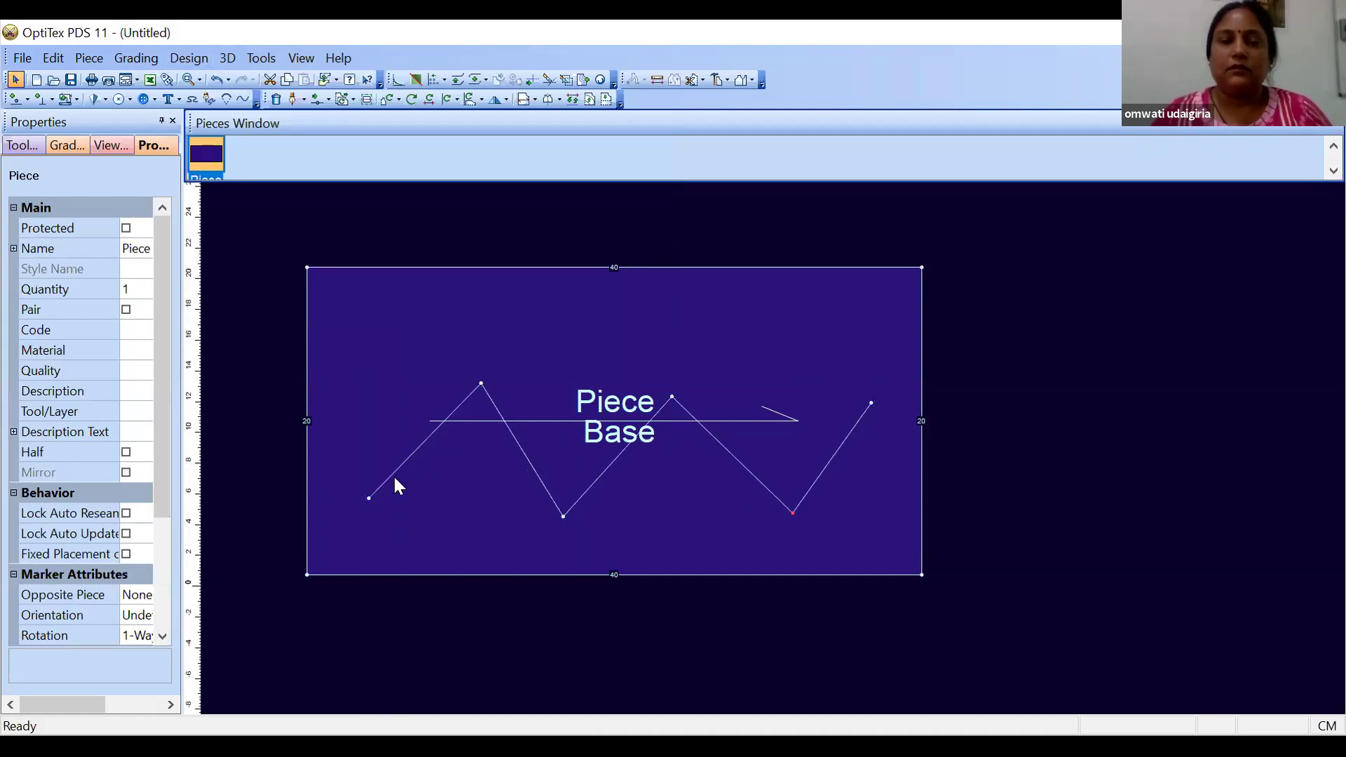
Try to split the zigzag internal contour at its lower point left of centre with Split Internal Contour
left_click(563, 515)
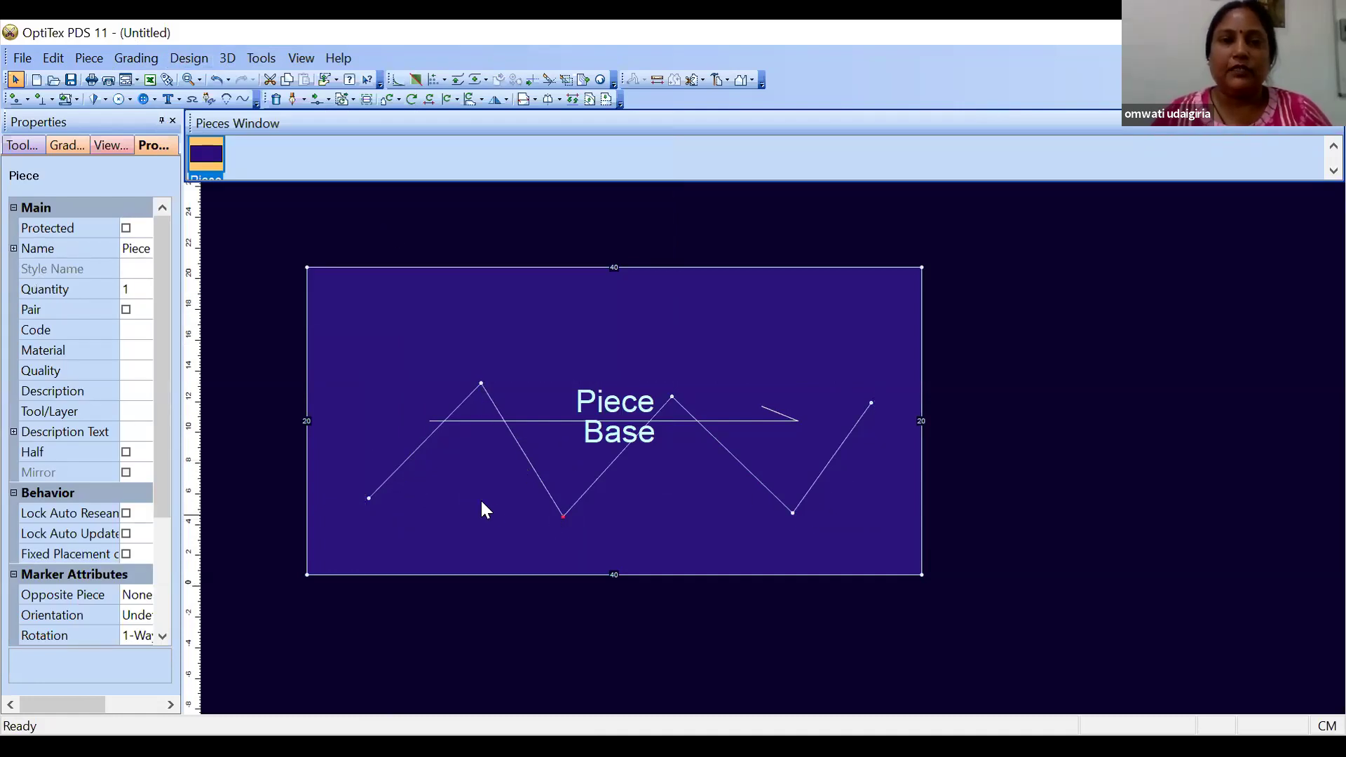
left_click(200, 58)
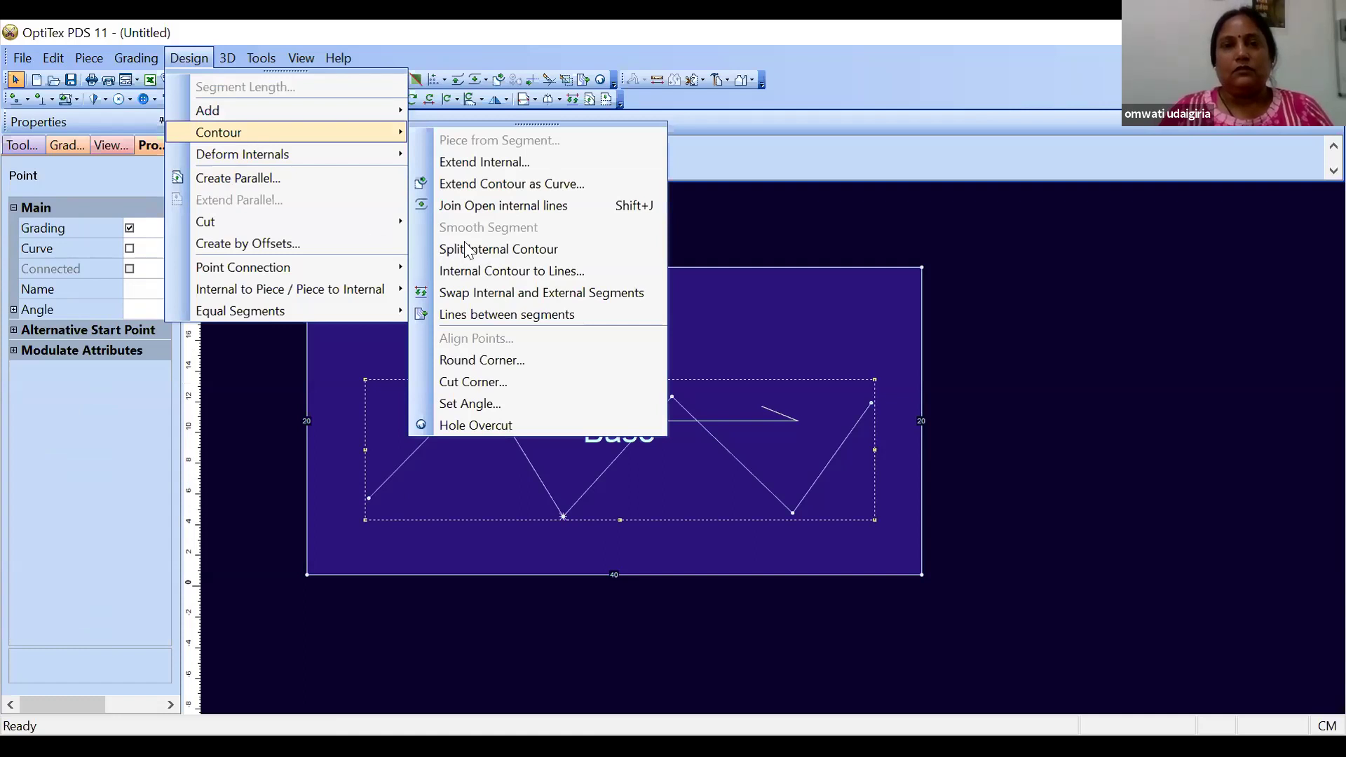
left_click(767, 372)
left_click(732, 427)
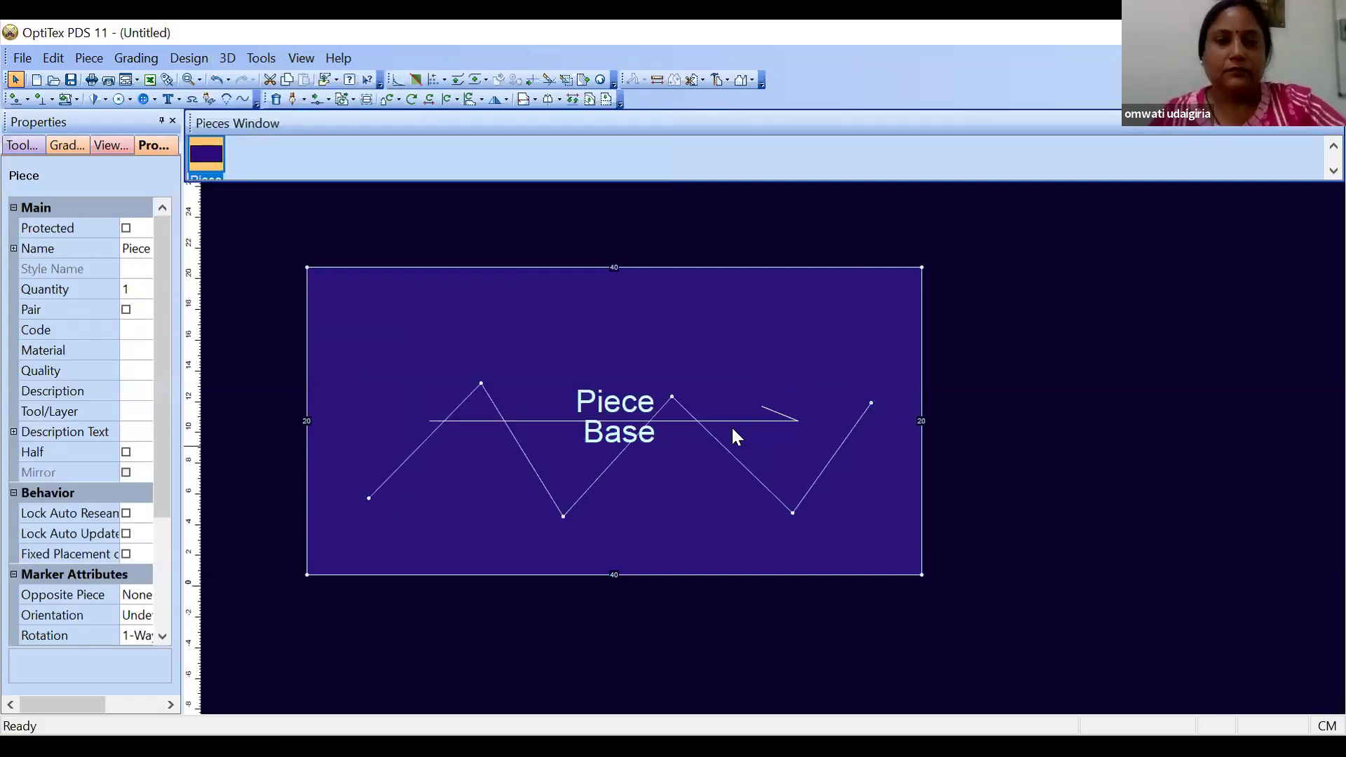
Undo the recent contour operations and added internal lines until only the first slanted line at the left is left
key("ctrl+z")
key("ctrl+z")
key("ctrl+z")
key("ctrl+z")
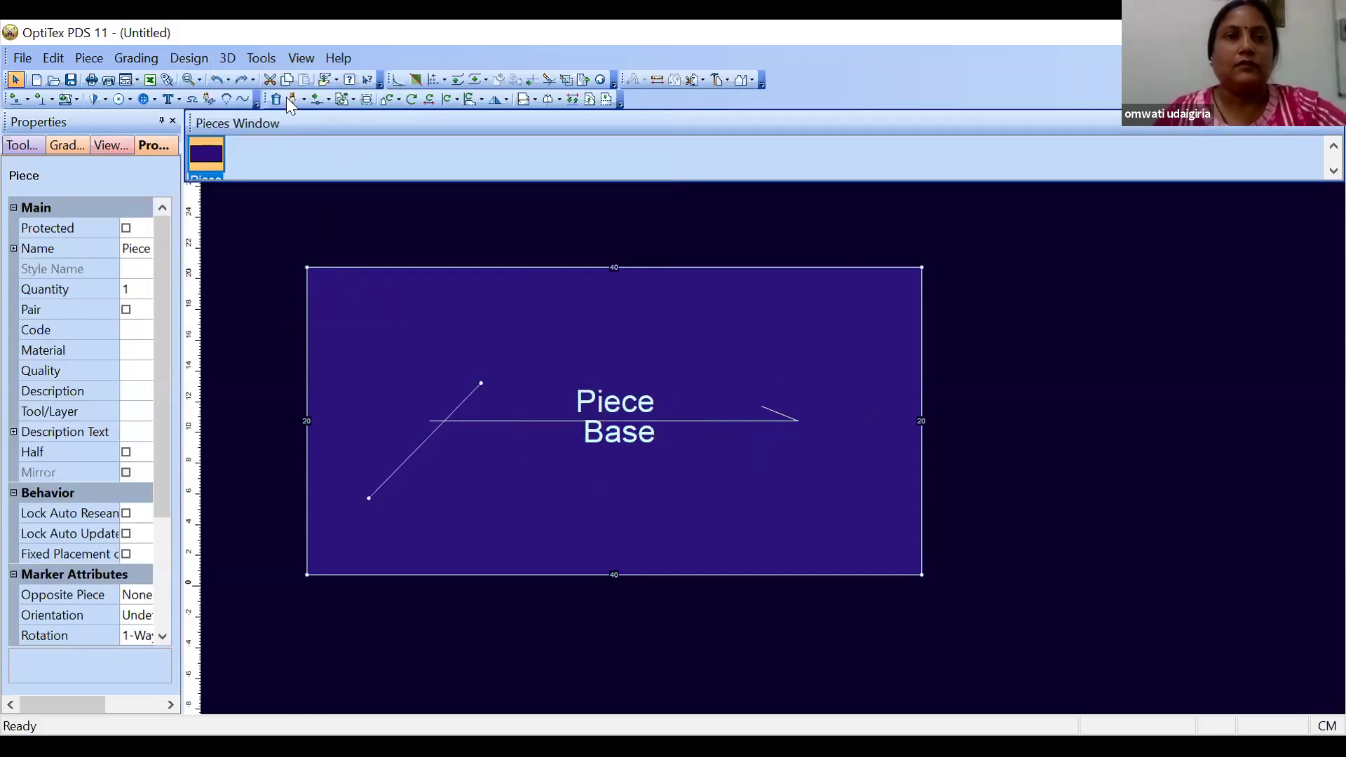
Draft a closed triangular internal contour about 10.8 cm wide around the middle of the rectangle, starting at about 1.09, 13.44
left_click(291, 98)
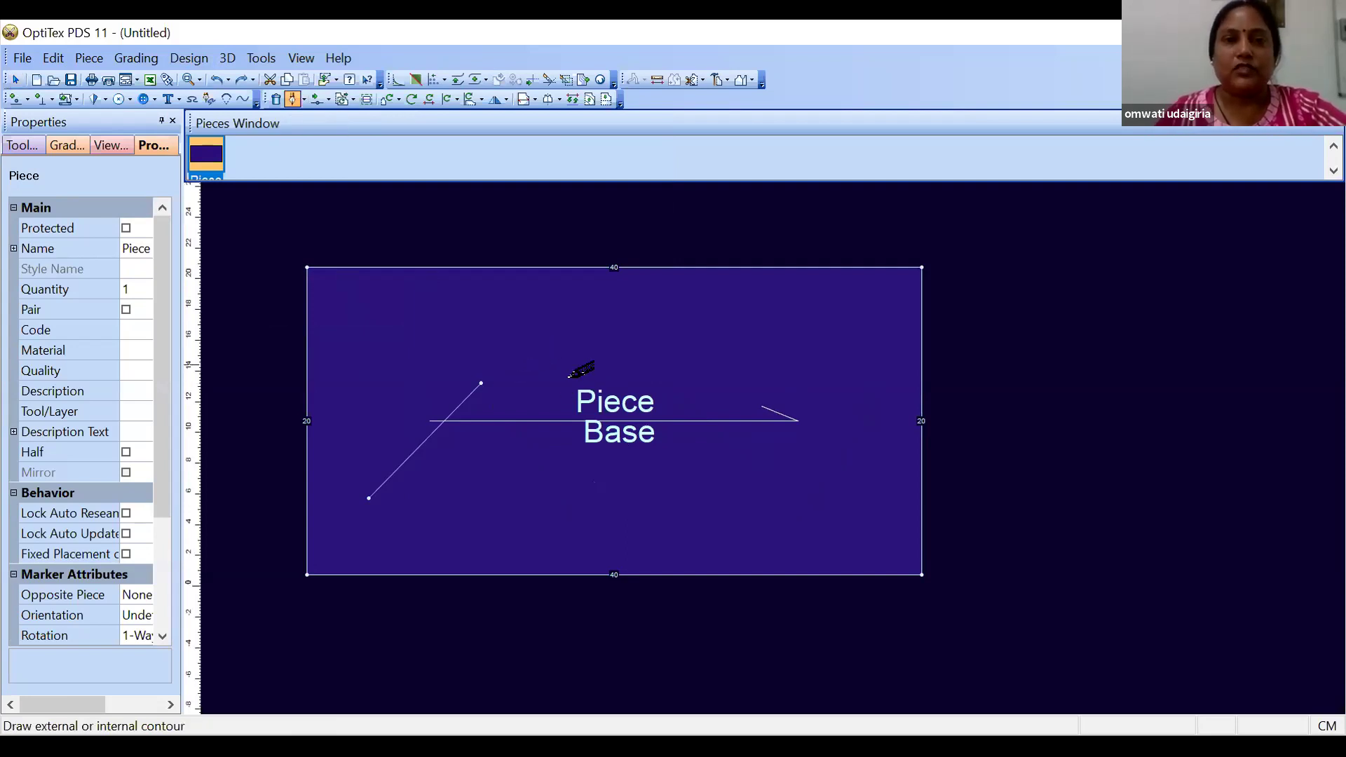
left_click(567, 378)
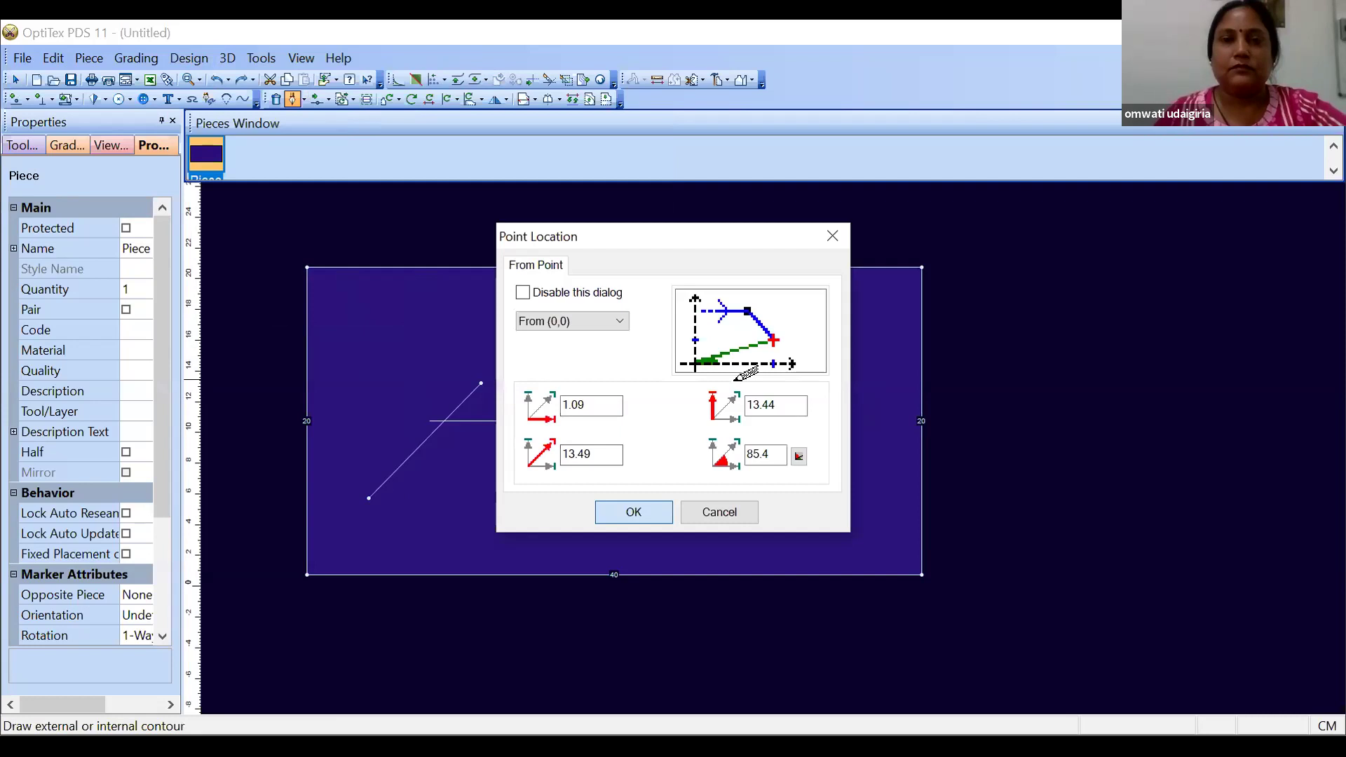
left_click(642, 509)
left_click(586, 358)
key("Return")
left_click(567, 377)
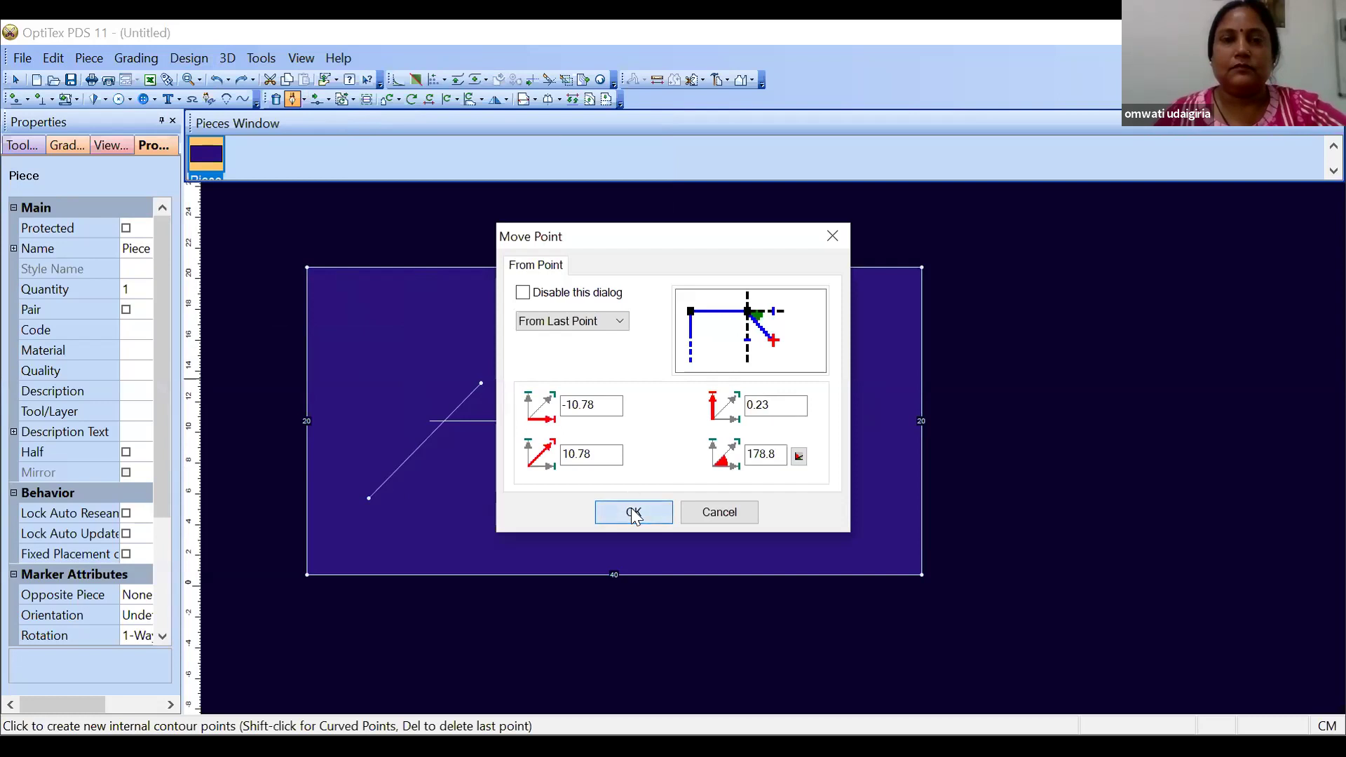
left_click(634, 515)
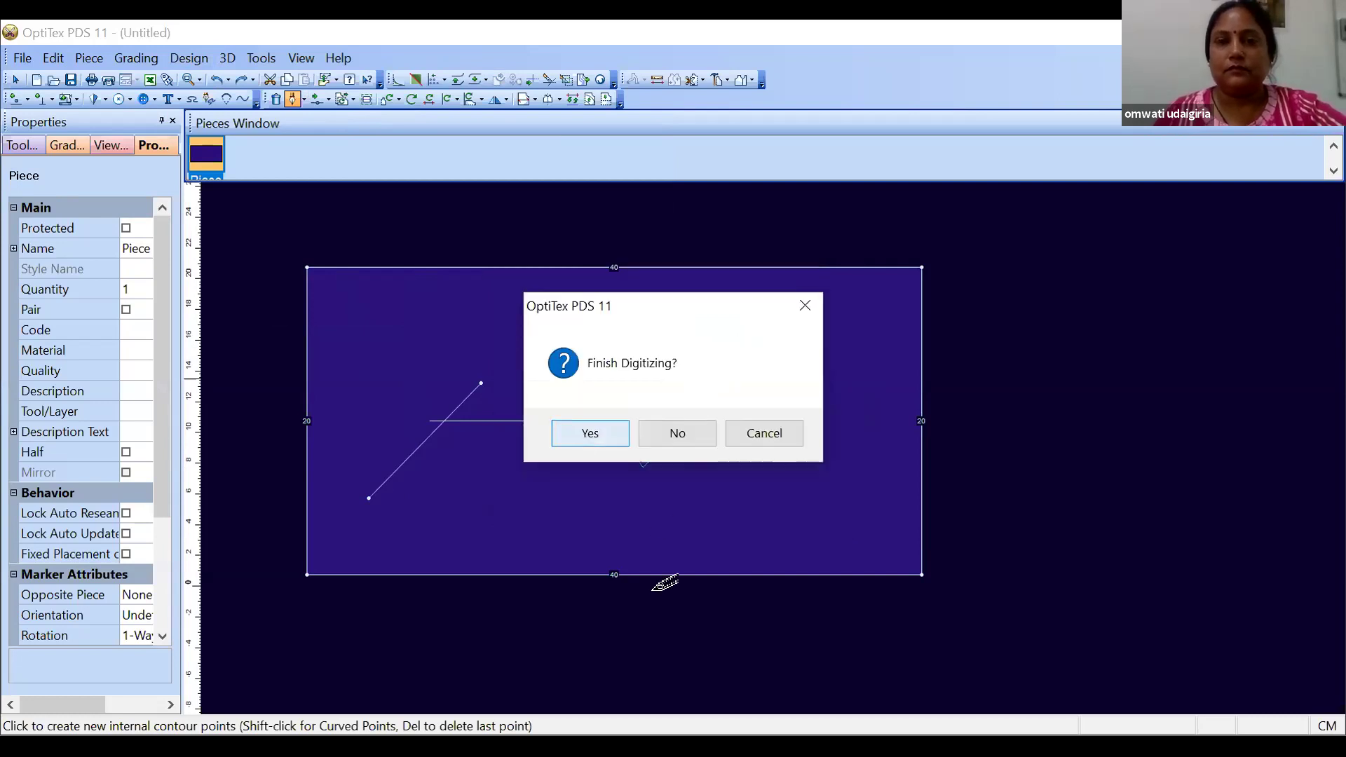
key("Return")
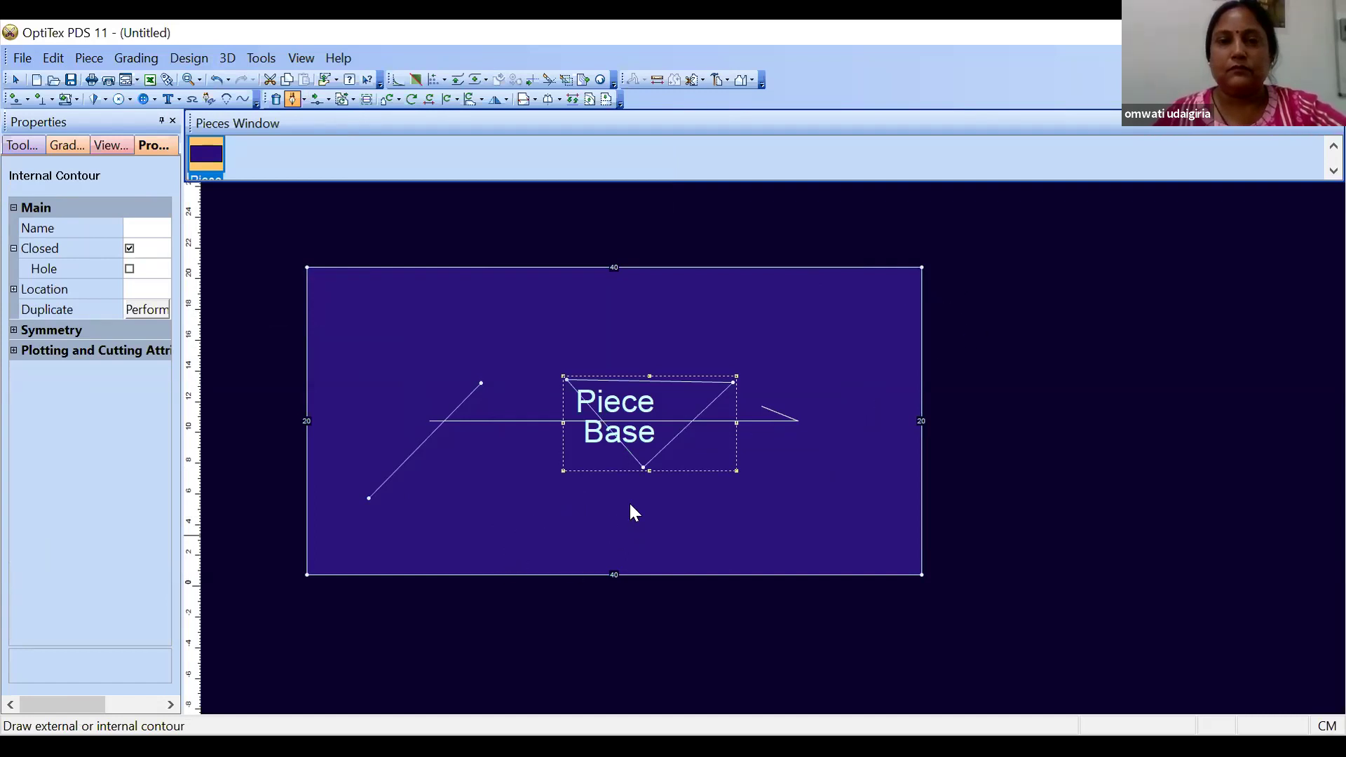
Draft a short, slightly rising internal line below the triangle, starting at about 2.56, 3.35
left_click(589, 537)
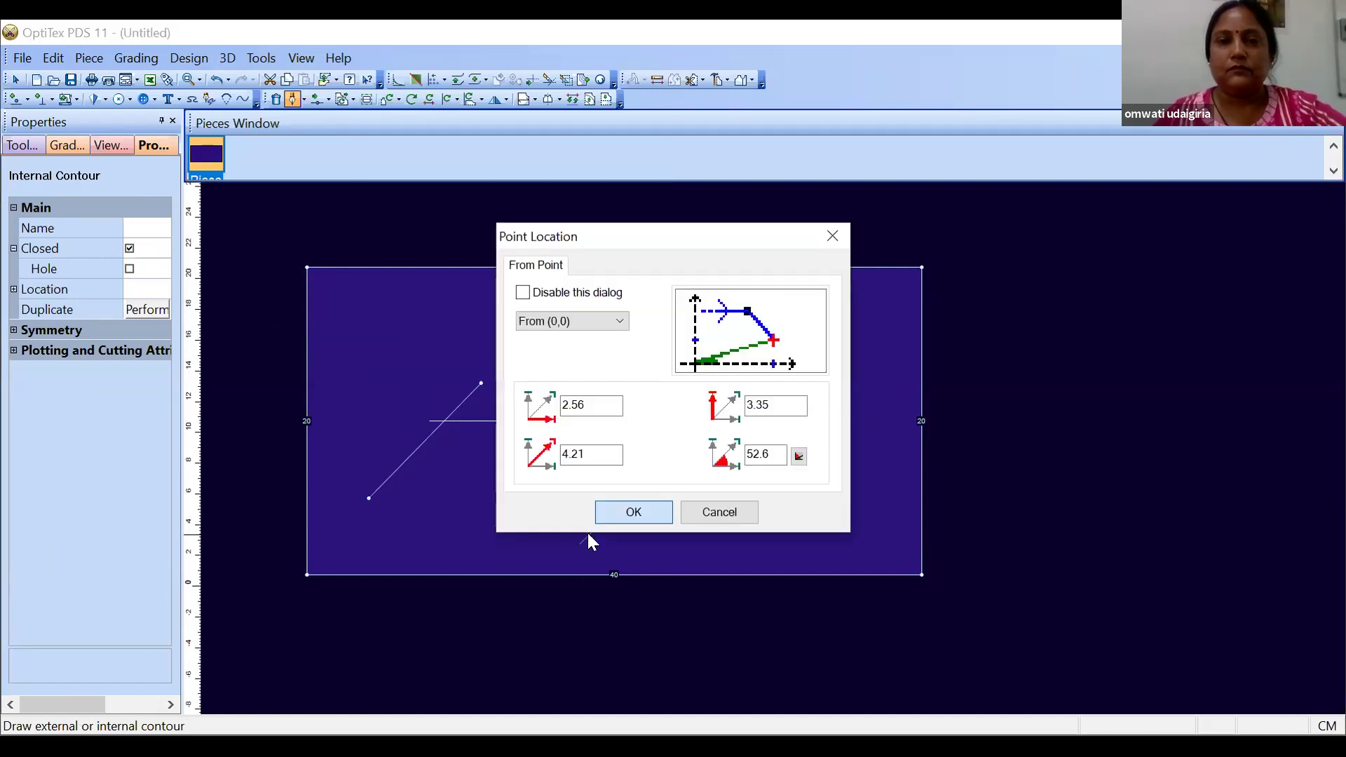
left_click(634, 511)
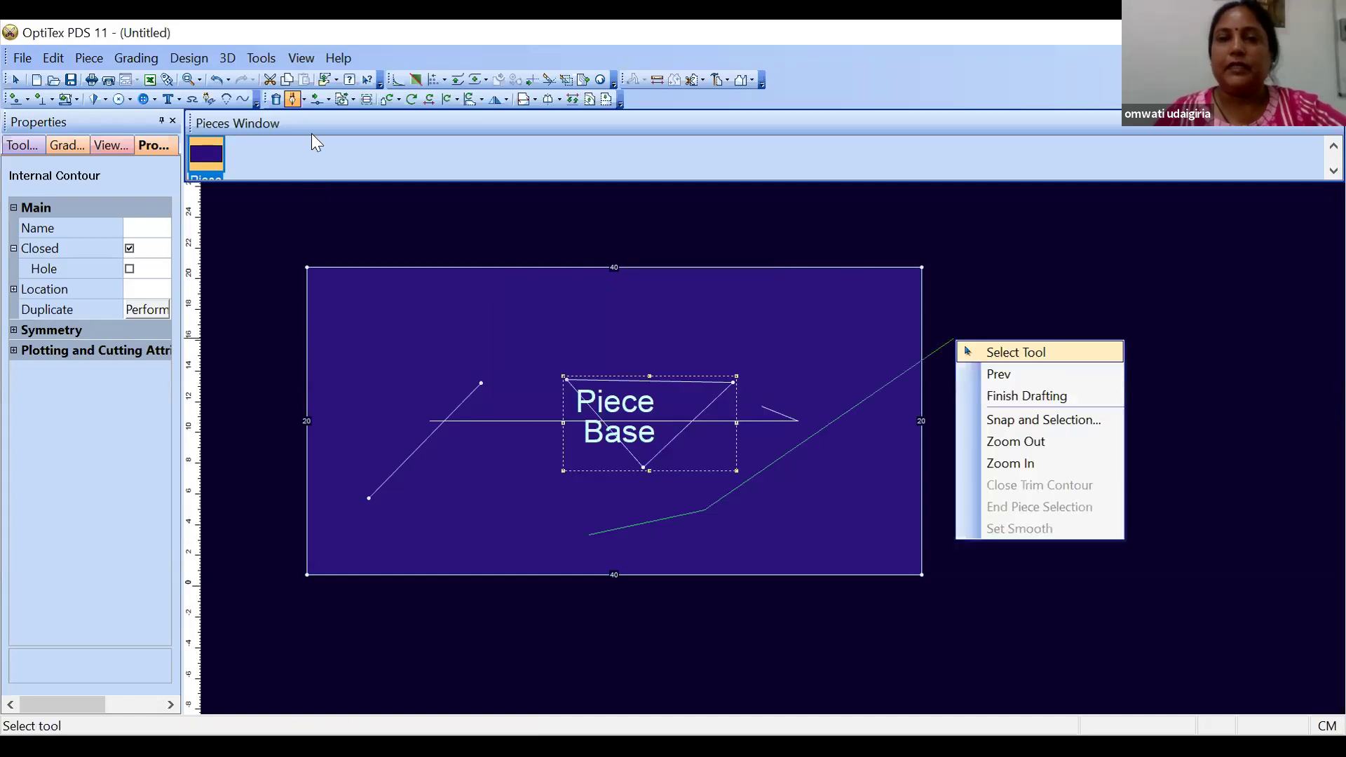
key("Return")
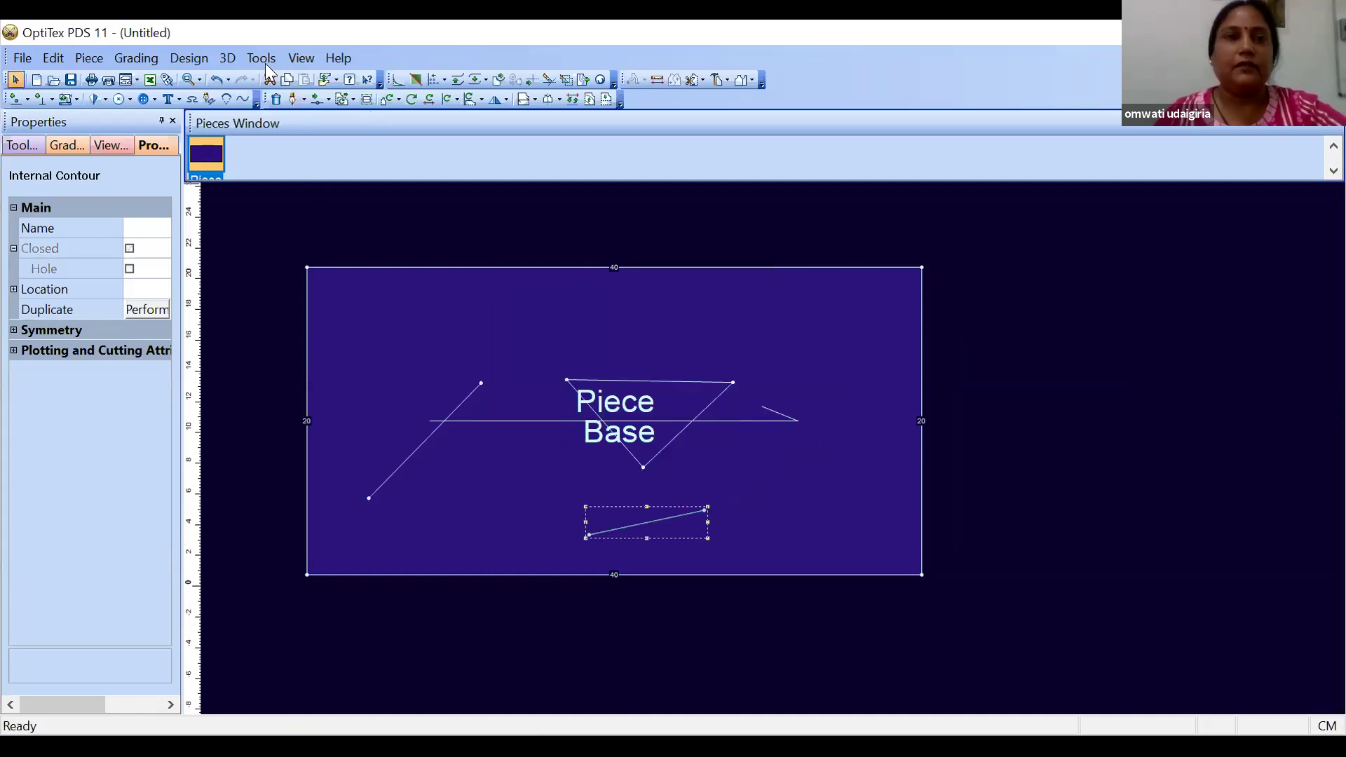
Join the slanted line's upper end to the lower line's left end with Join Open internal lines
left_click(189, 58)
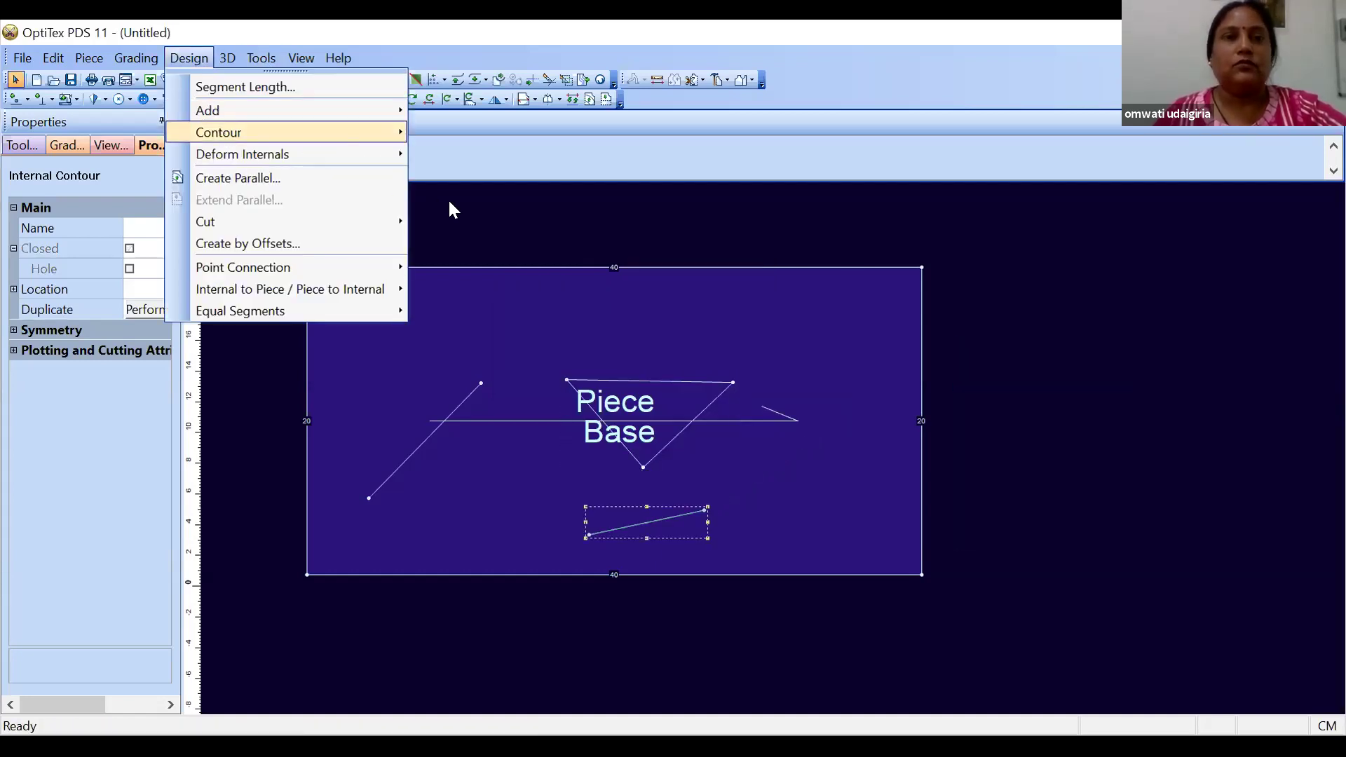
left_click(490, 201)
left_click(481, 383)
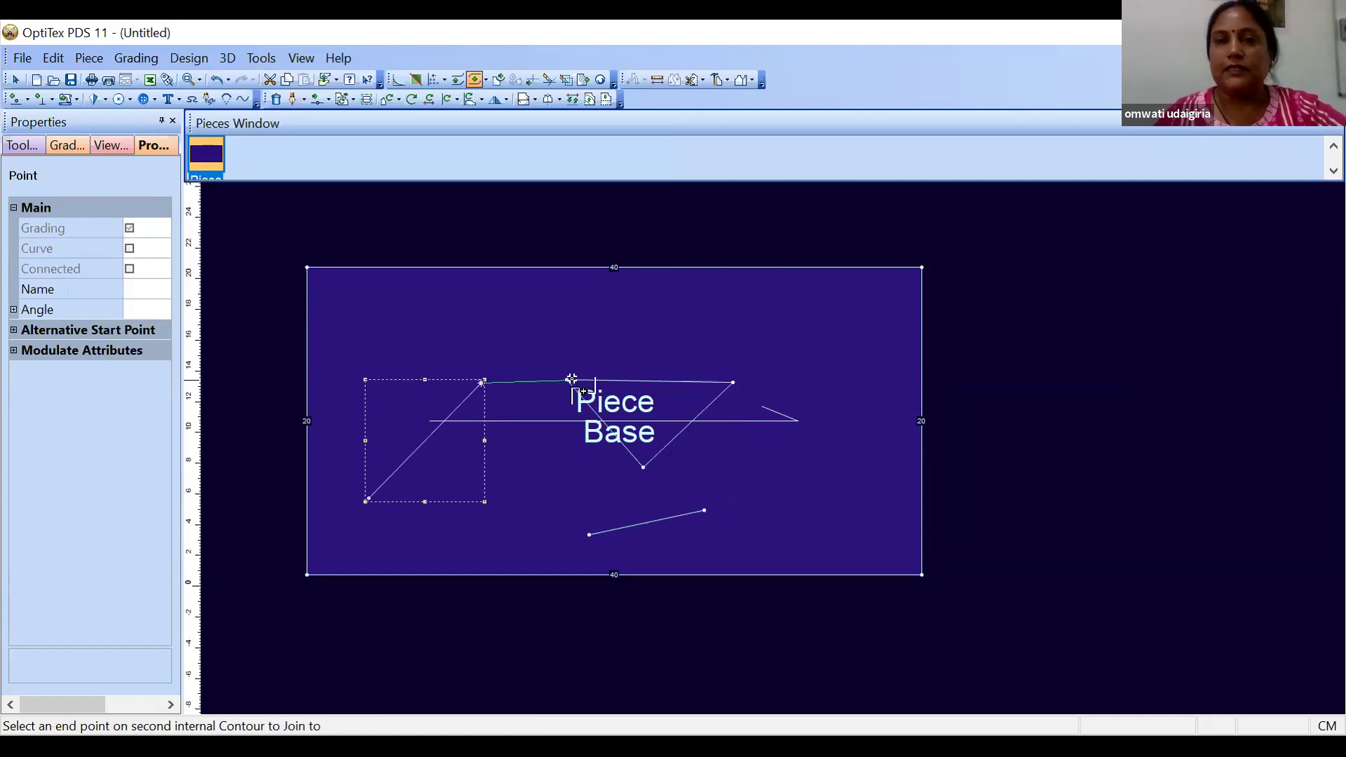
left_click(590, 537)
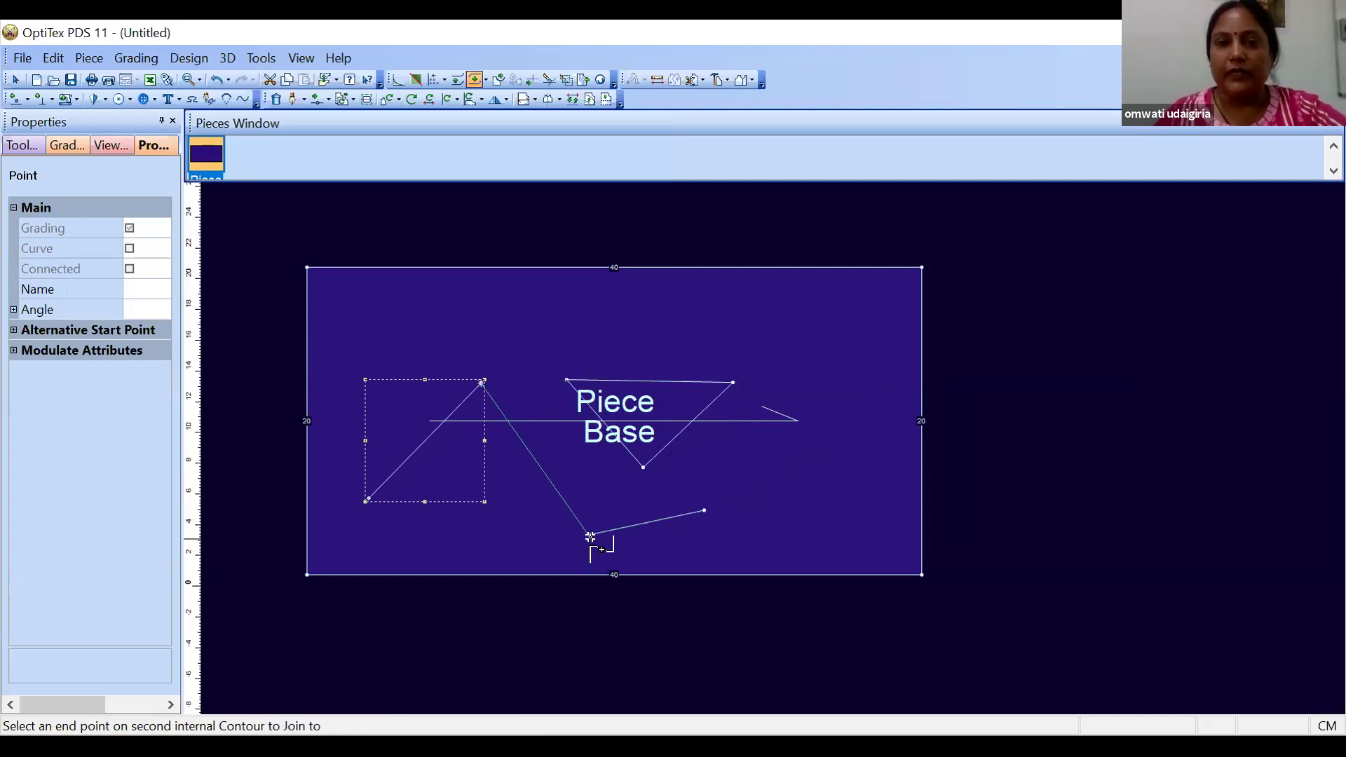
right_click(782, 236)
key("Escape")
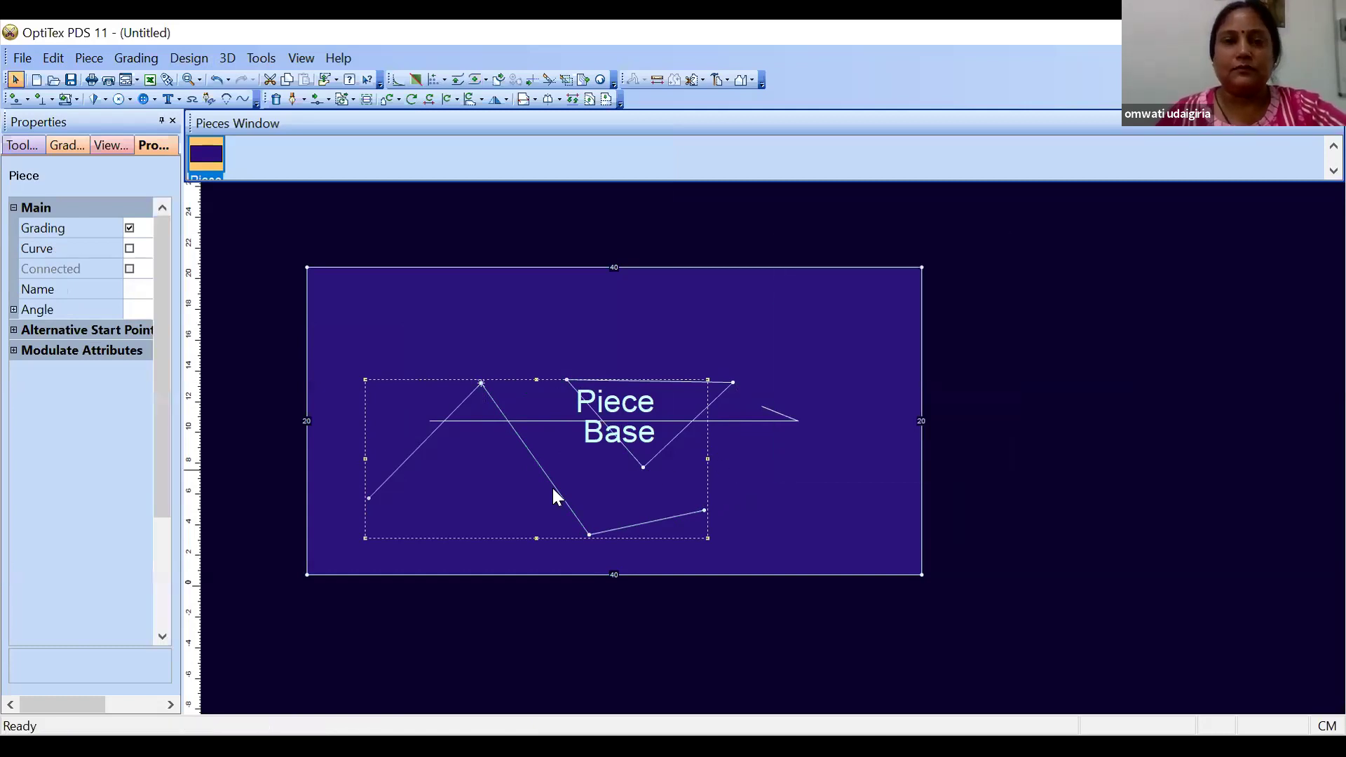
left_click(554, 489)
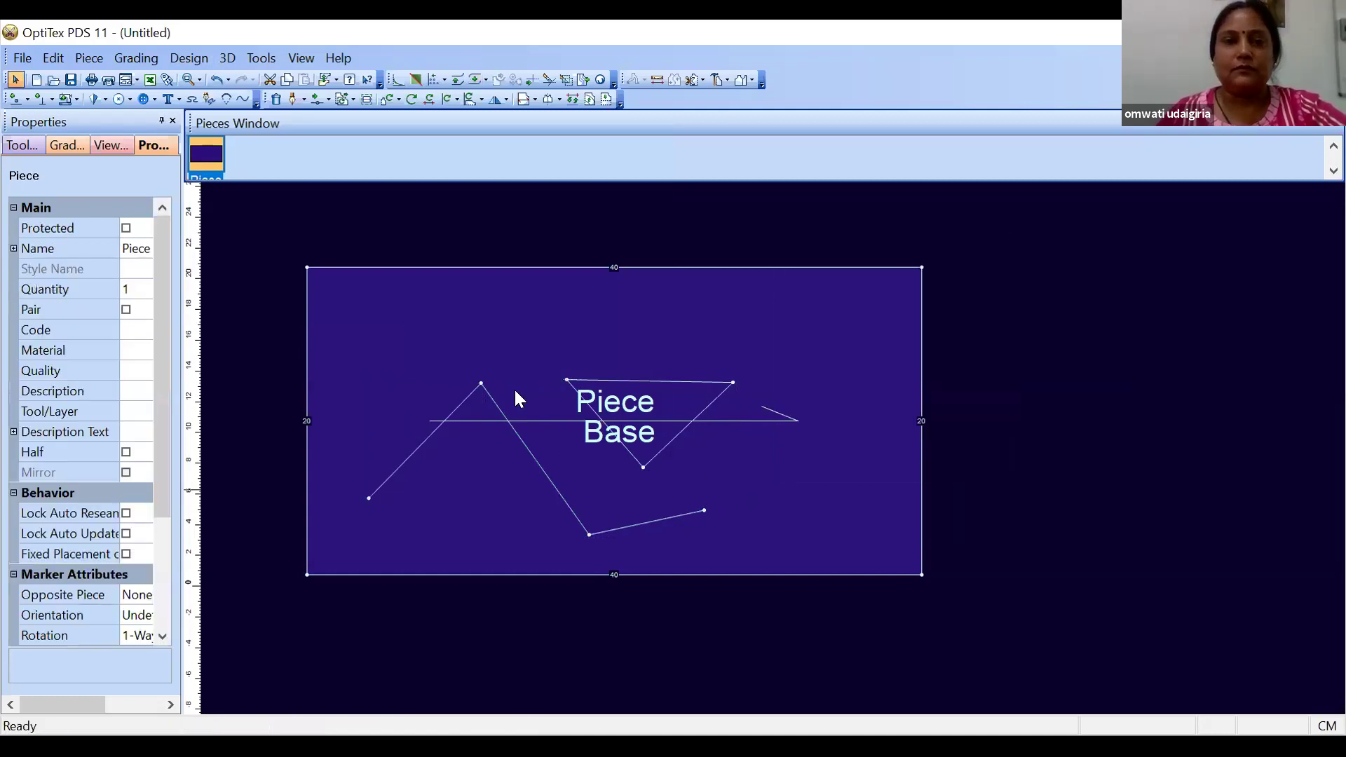
Try Smooth Segment on the joined open contour, then undo the smoothing
left_click(190, 59)
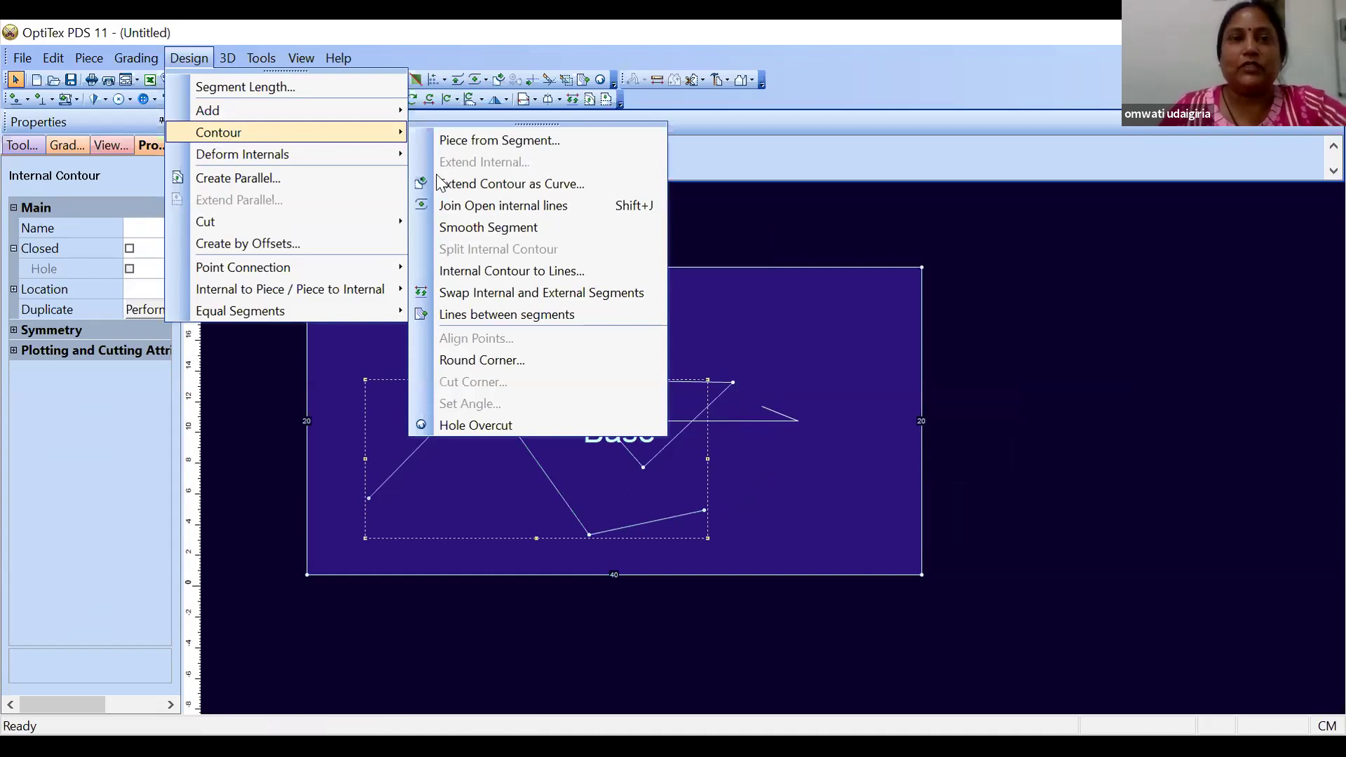
left_click(458, 227)
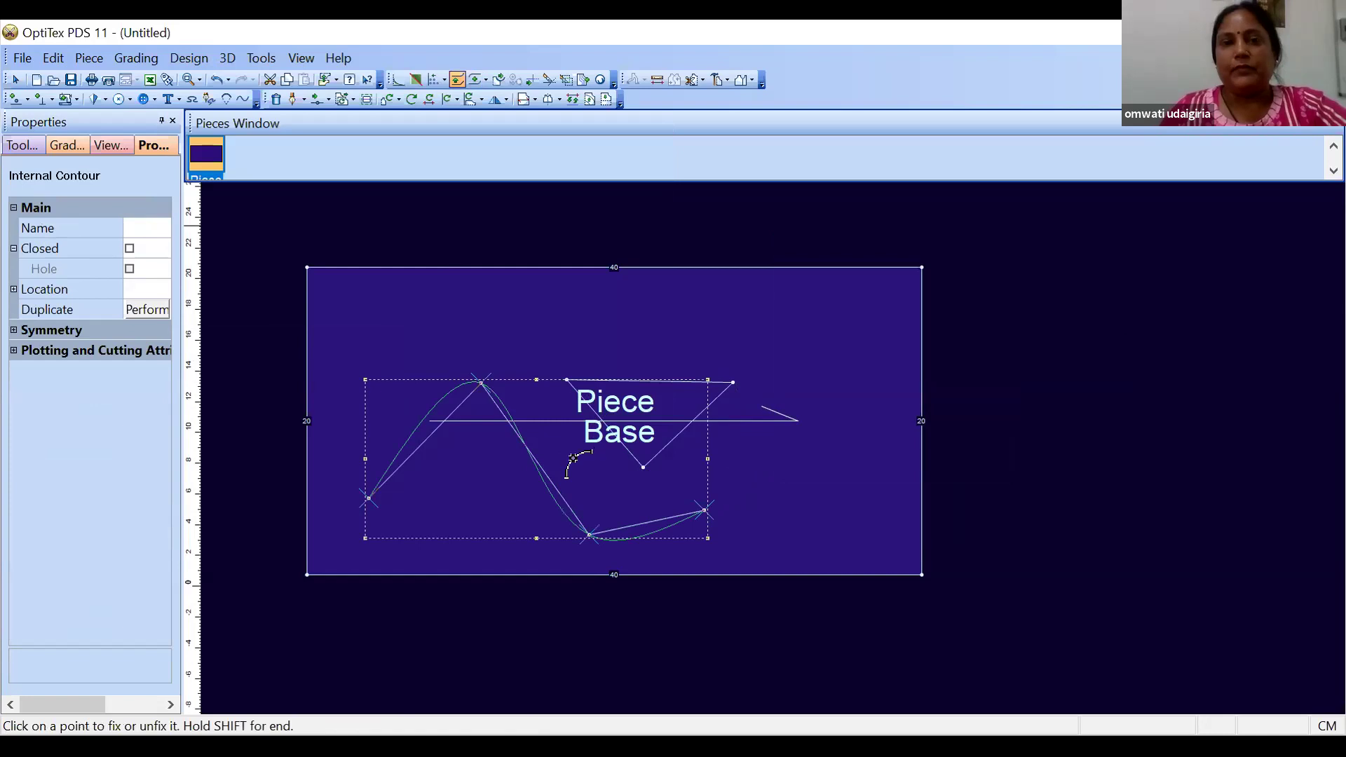
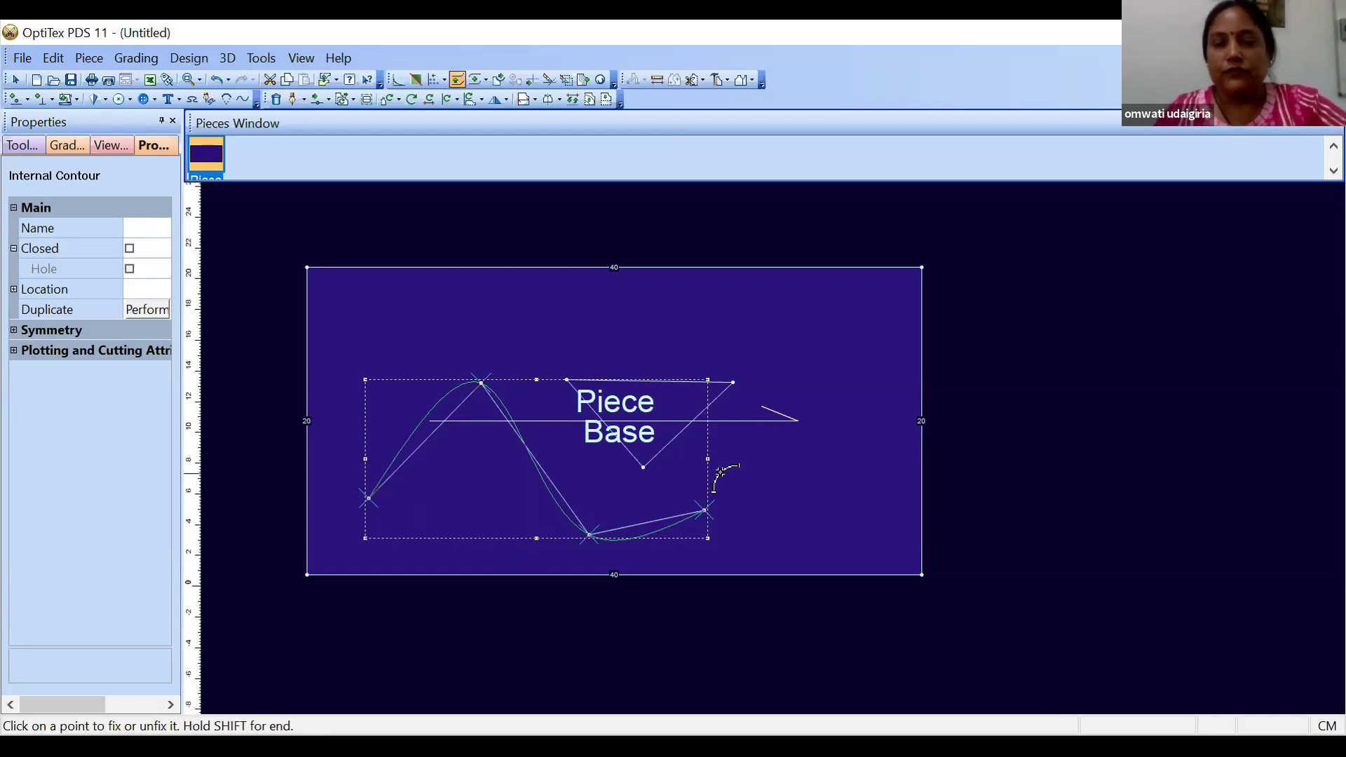
left_click(518, 500)
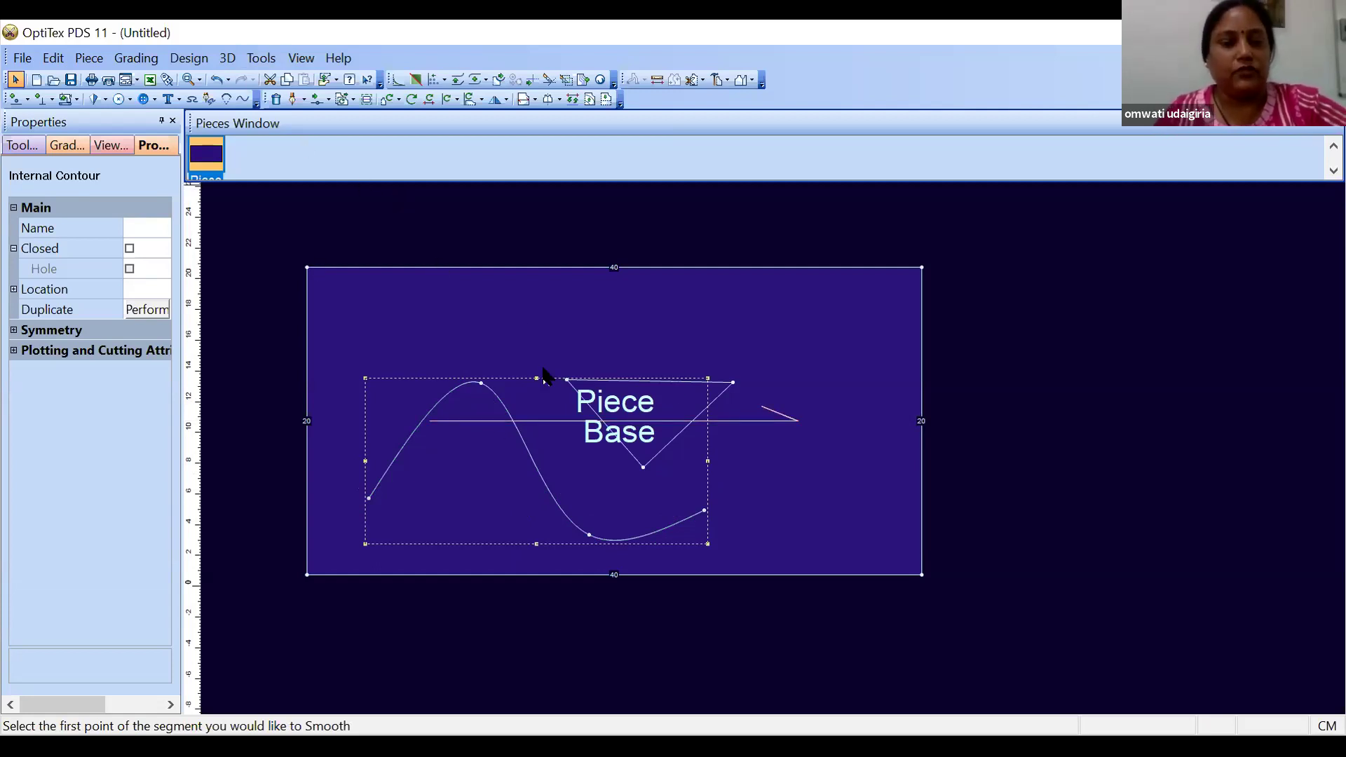
key("ctrl+z")
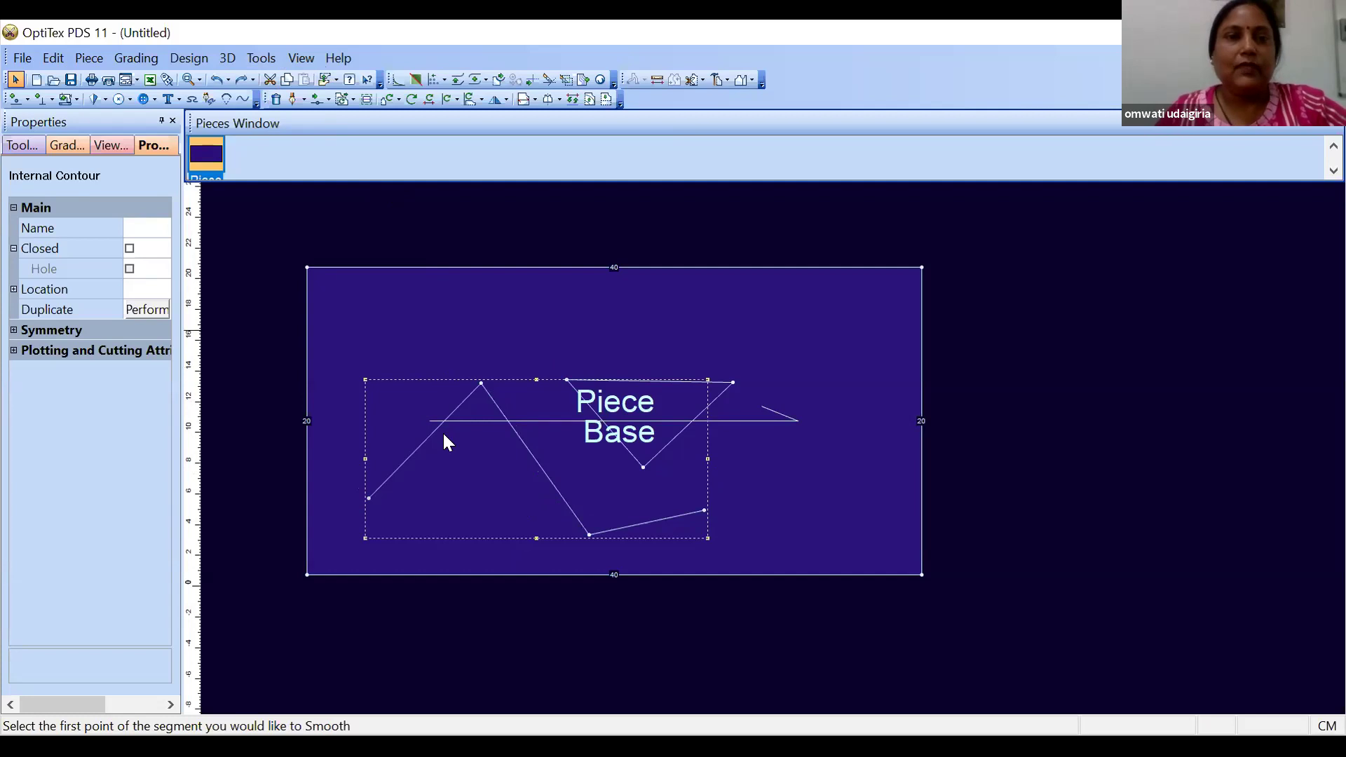
left_click(189, 57)
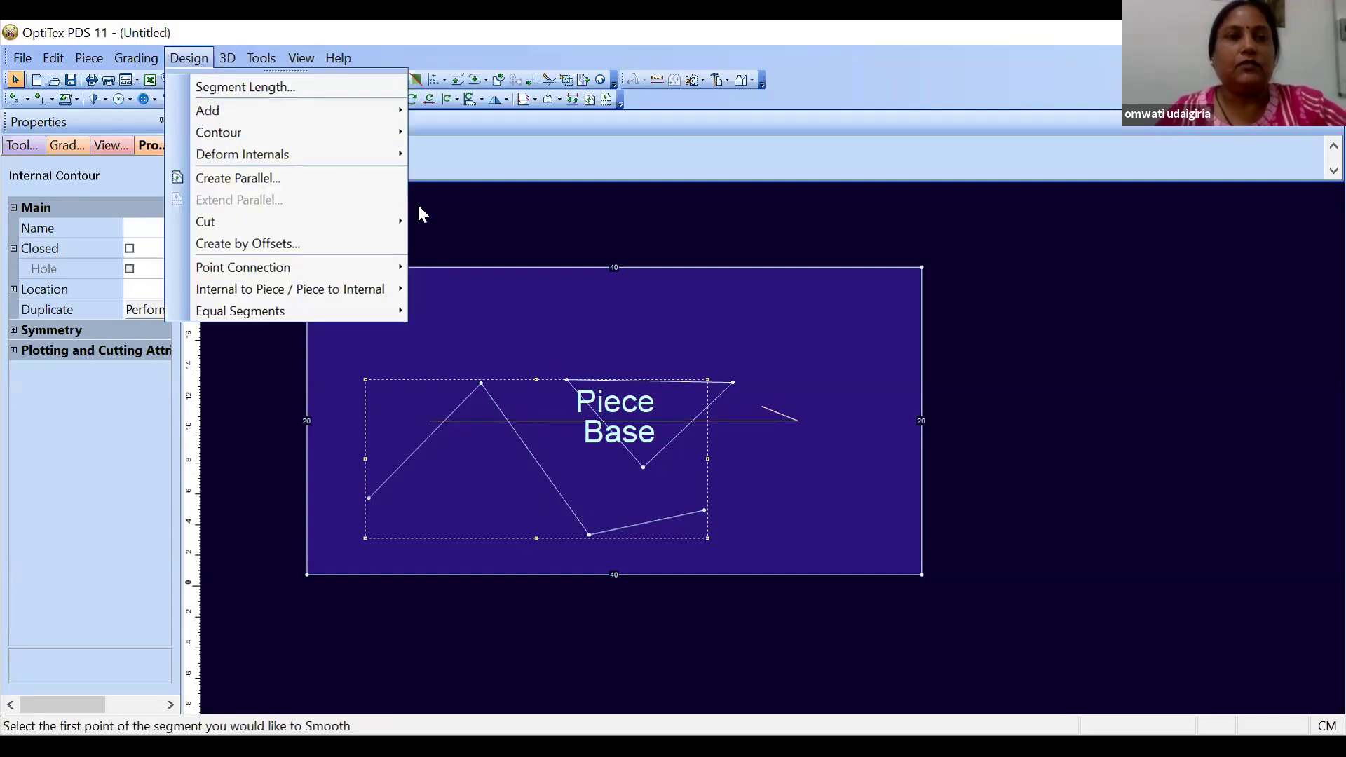
left_click(454, 263)
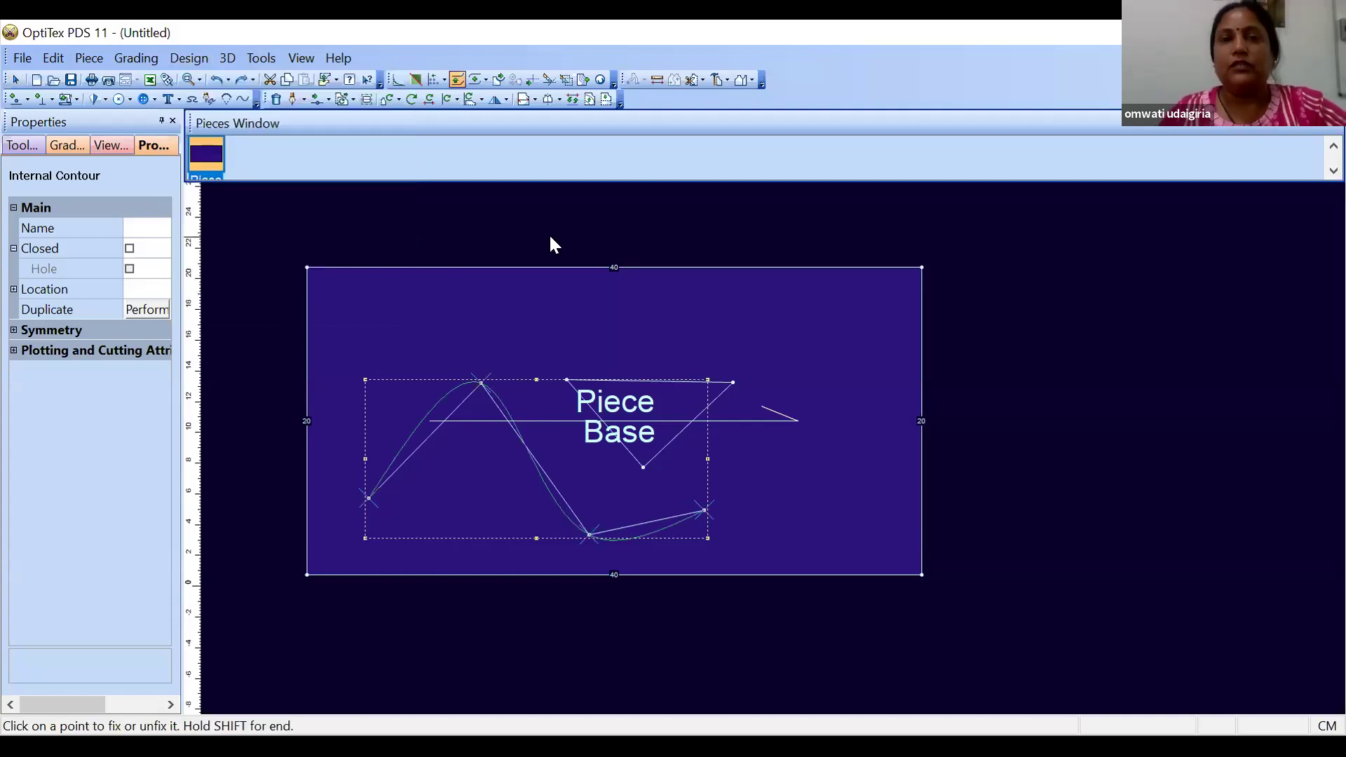
right_click(551, 239)
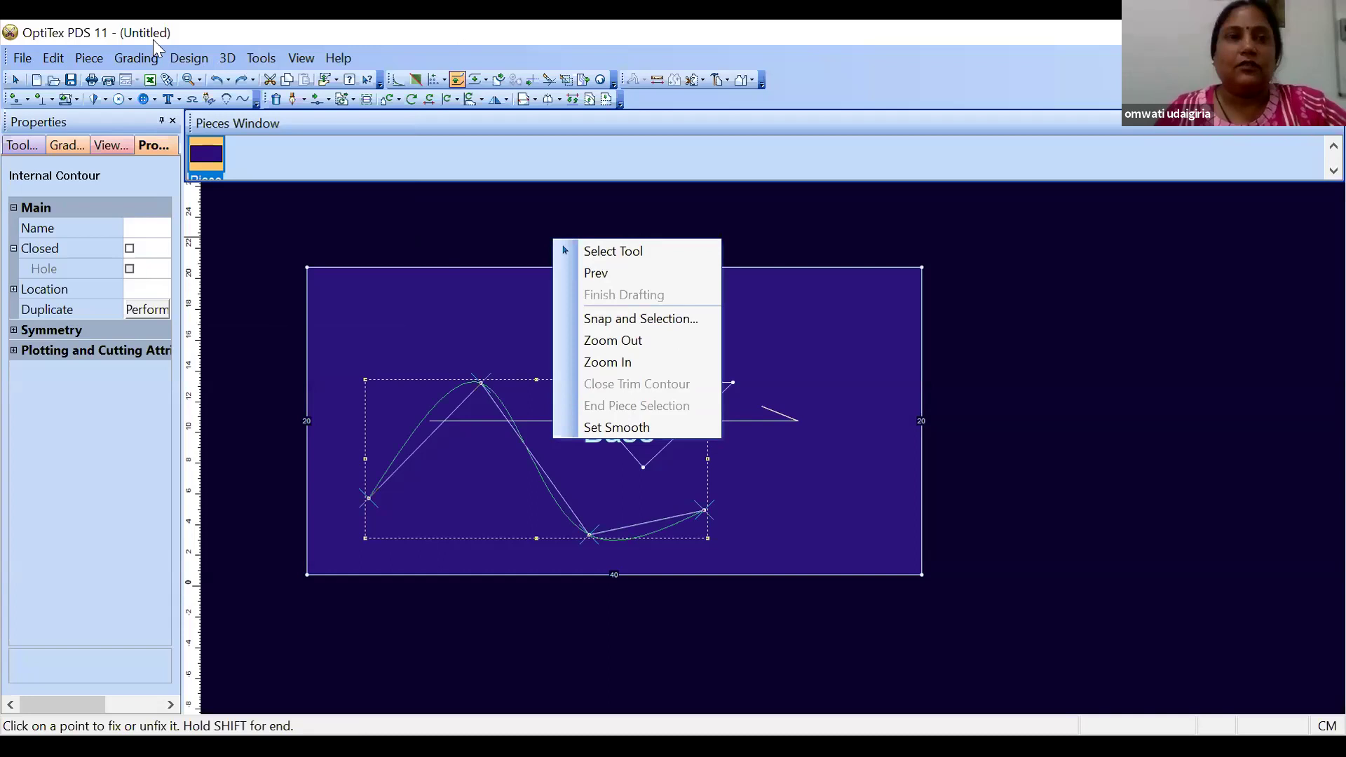
left_click(613, 252)
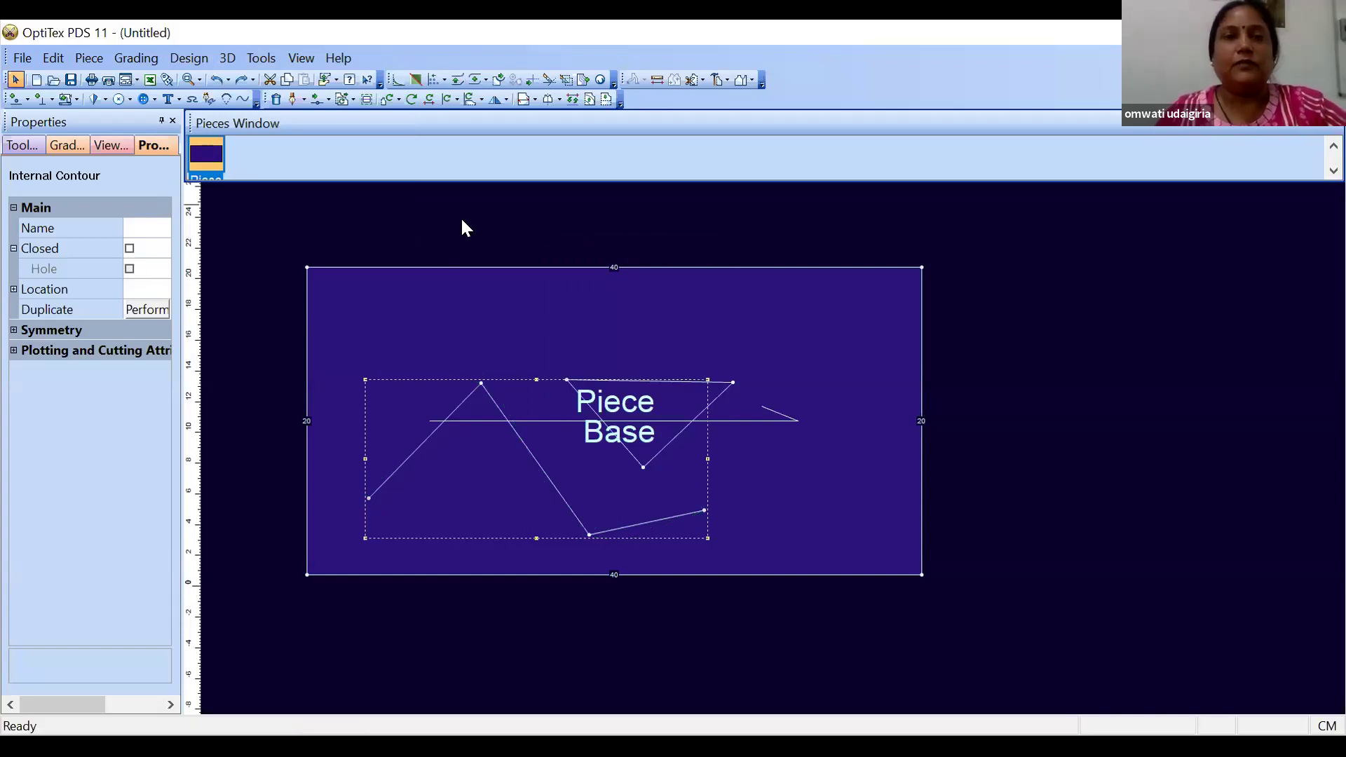
Smooth the whole joined open contour into a curve through all its points with Smooth Segment
left_click(189, 58)
left_click(478, 227)
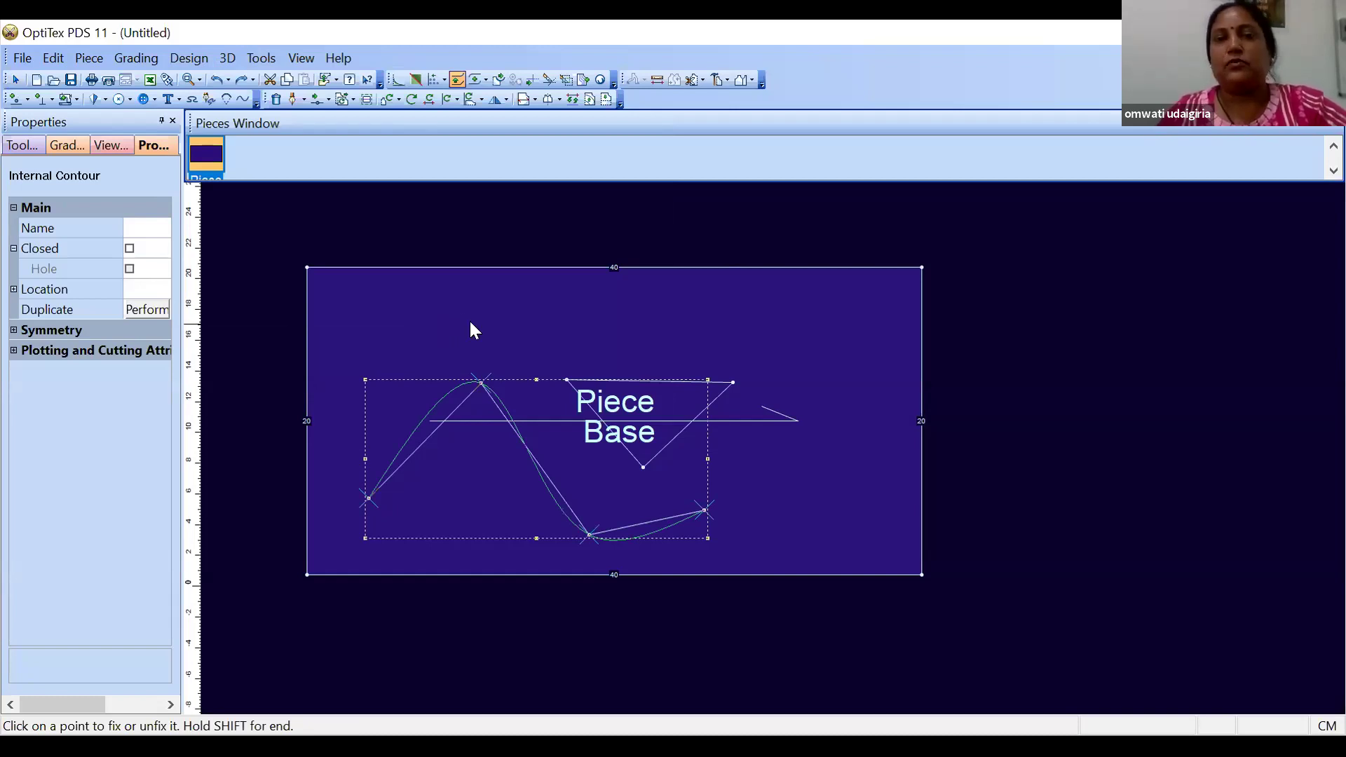
key("Return")
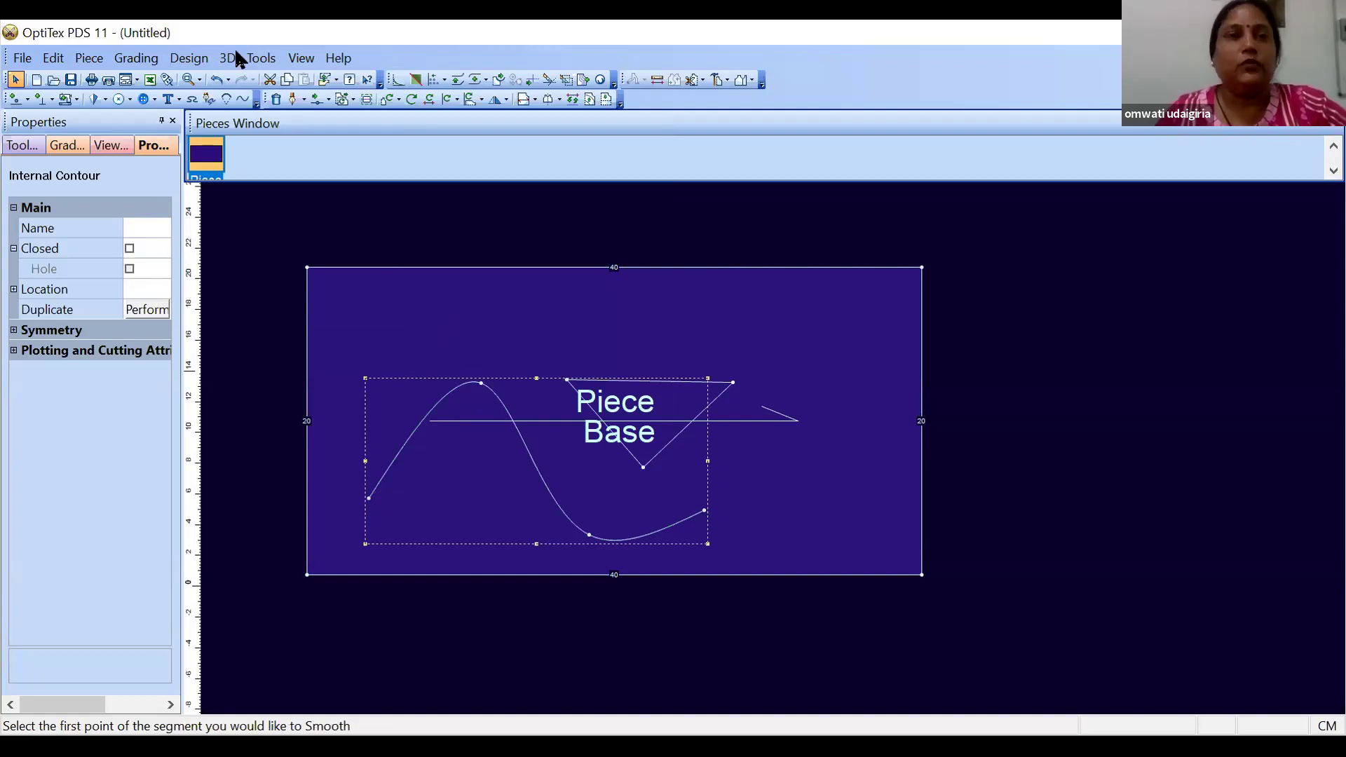
left_click(189, 58)
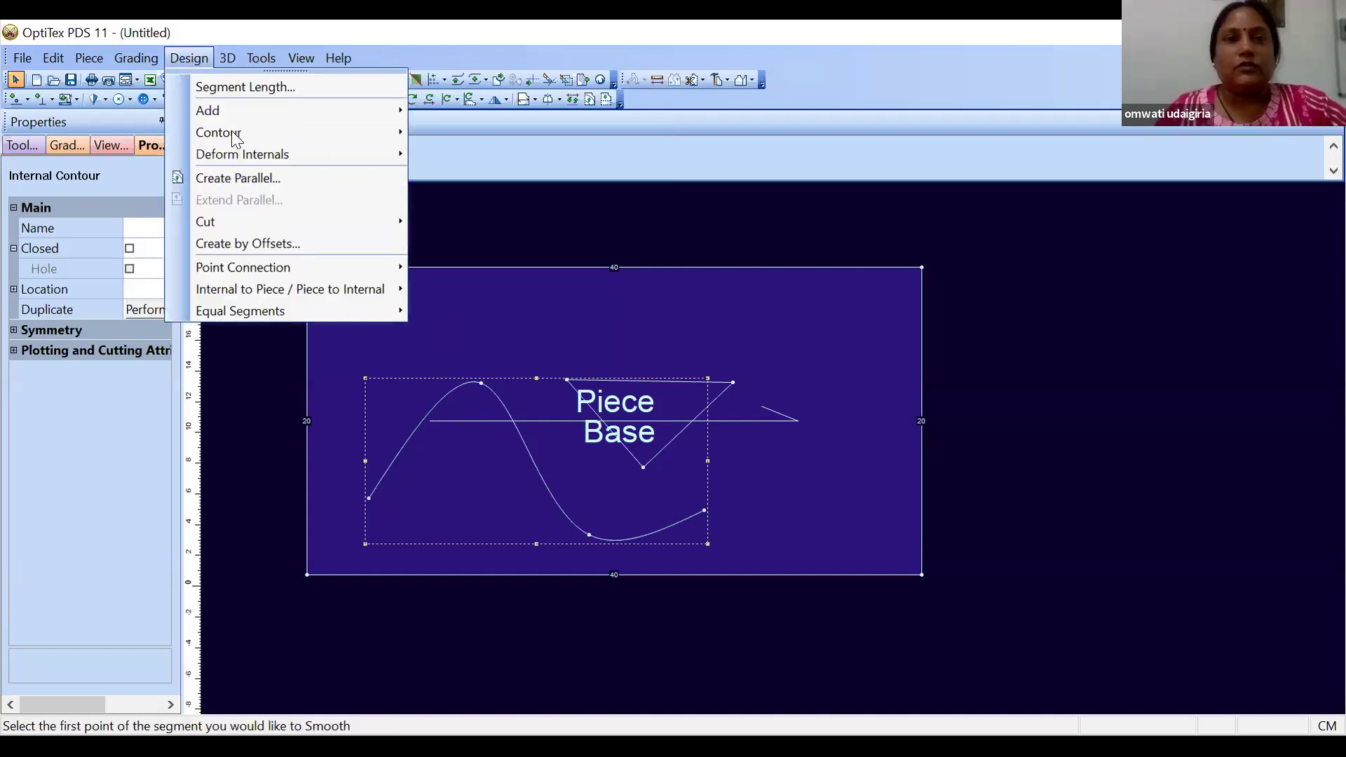
mouse_move(233, 135)
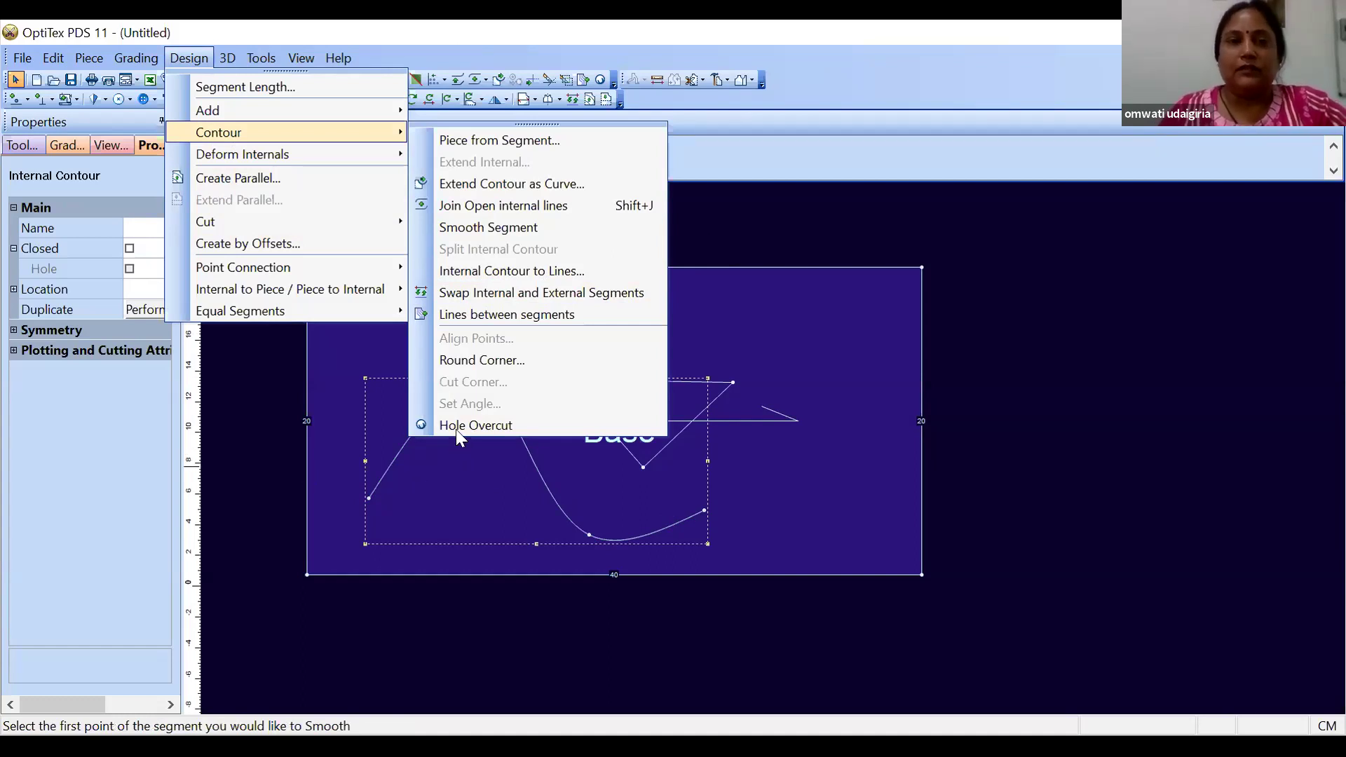
left_click(526, 463)
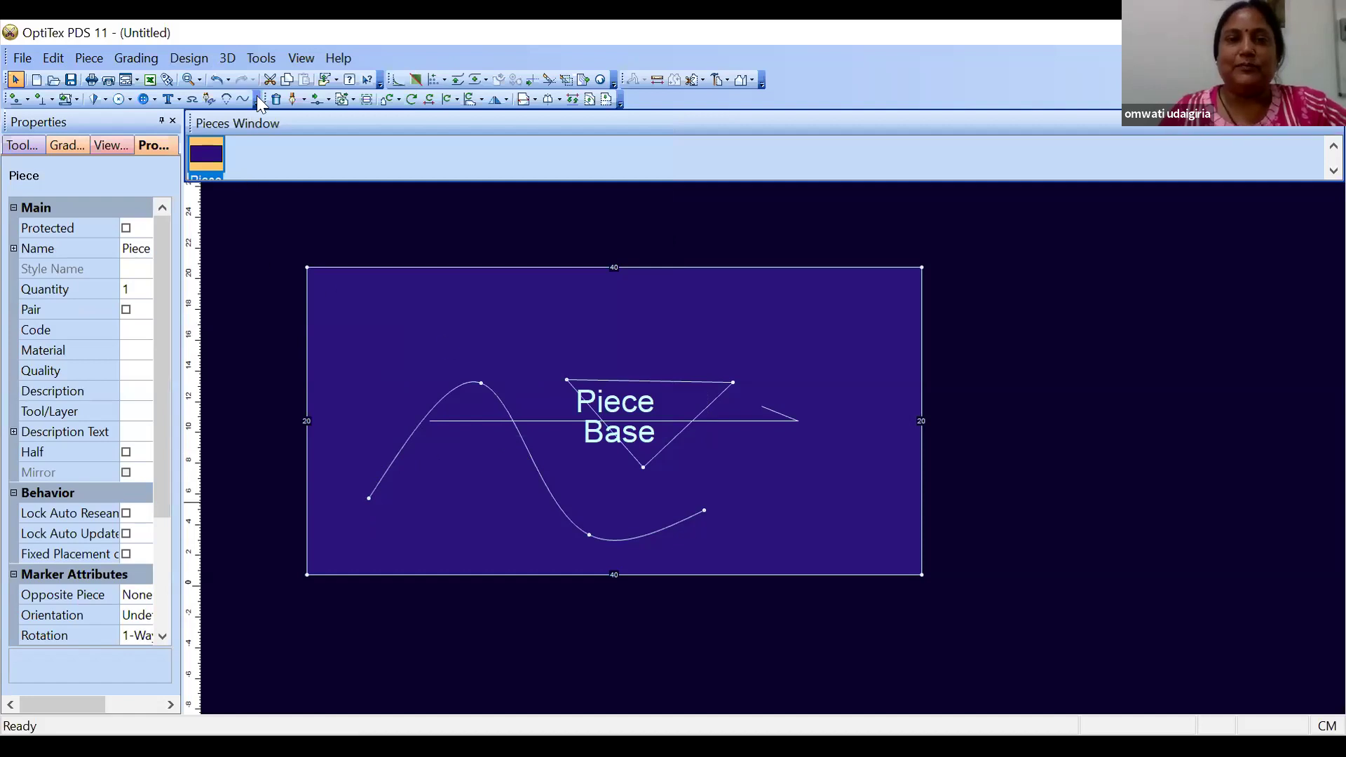
Draft a nearly horizontal internal line about 32.3 cm long near the piece's upper edge, starting at about -12.8, 17.6
left_click(296, 100)
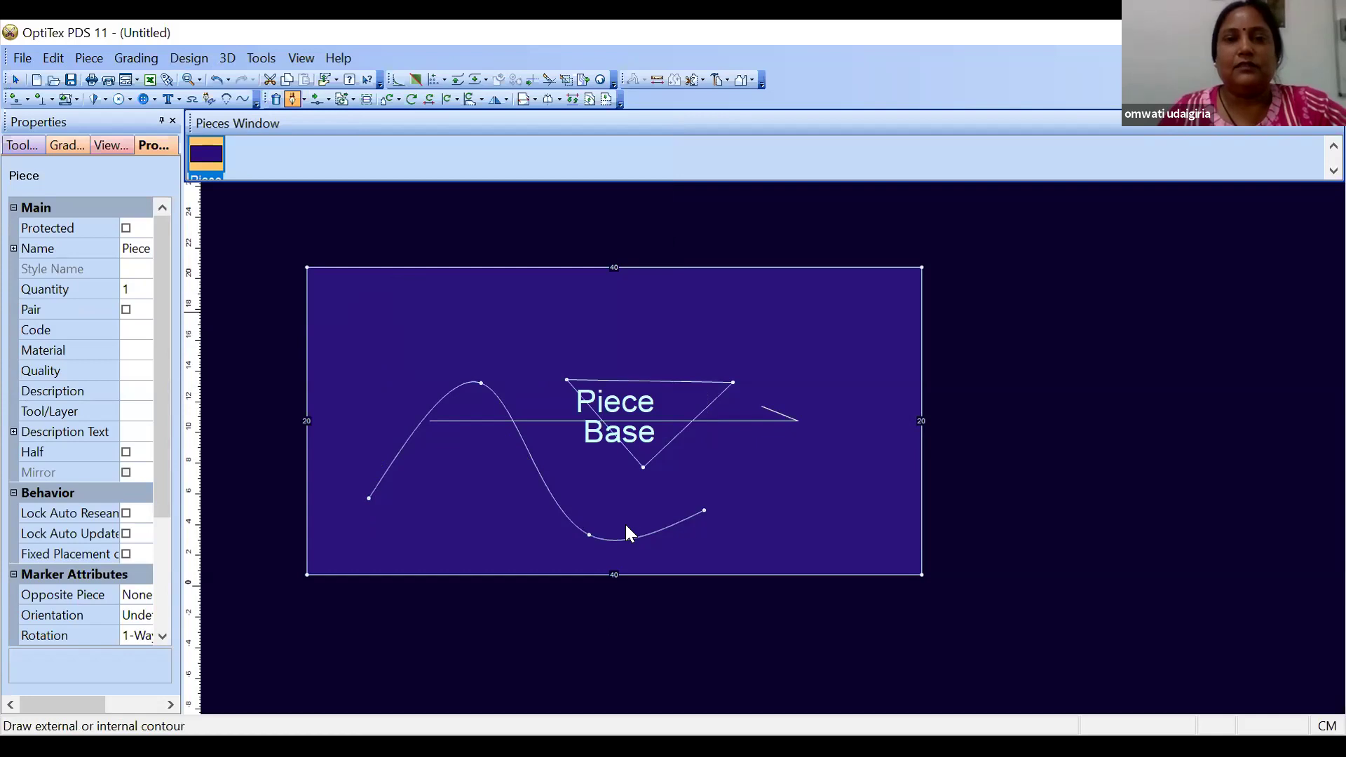
left_click(353, 316)
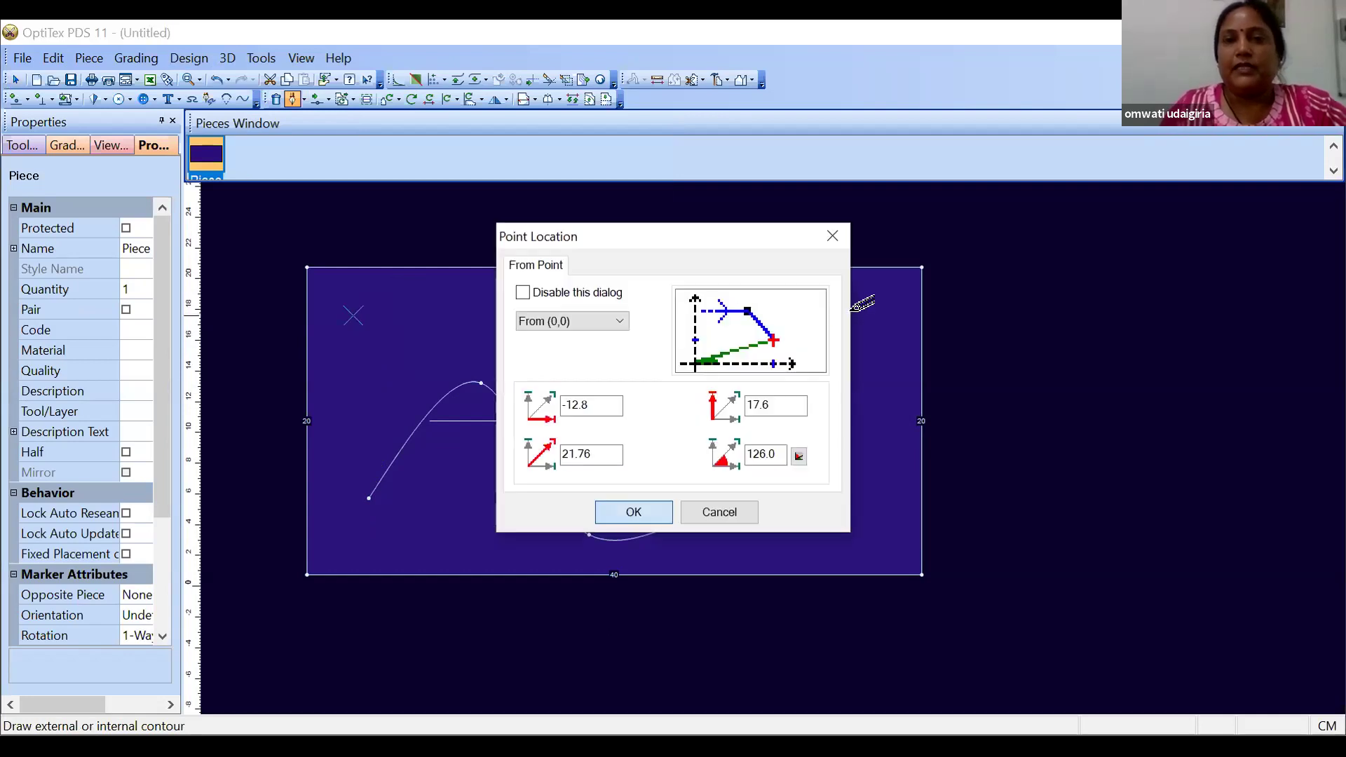
left_click(633, 512)
left_click(850, 312)
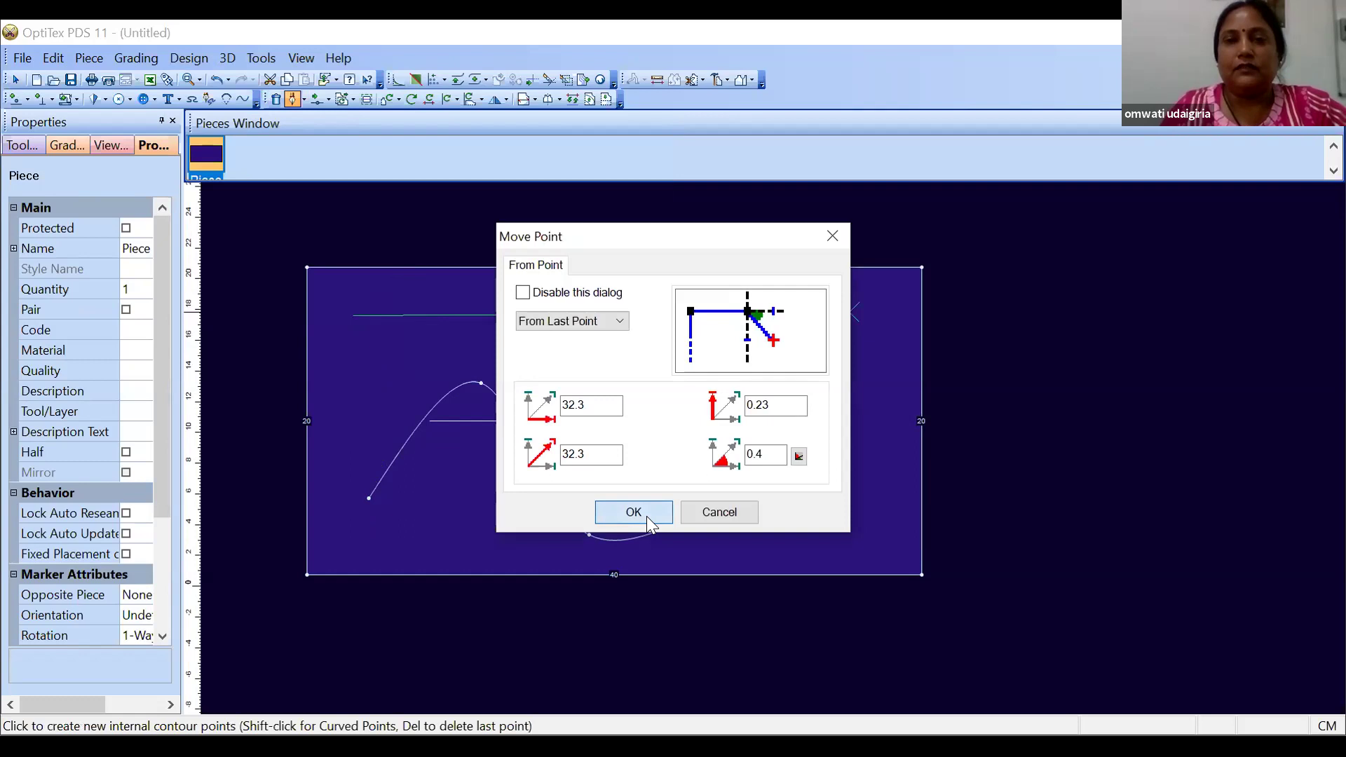
left_click(646, 516)
right_click(884, 218)
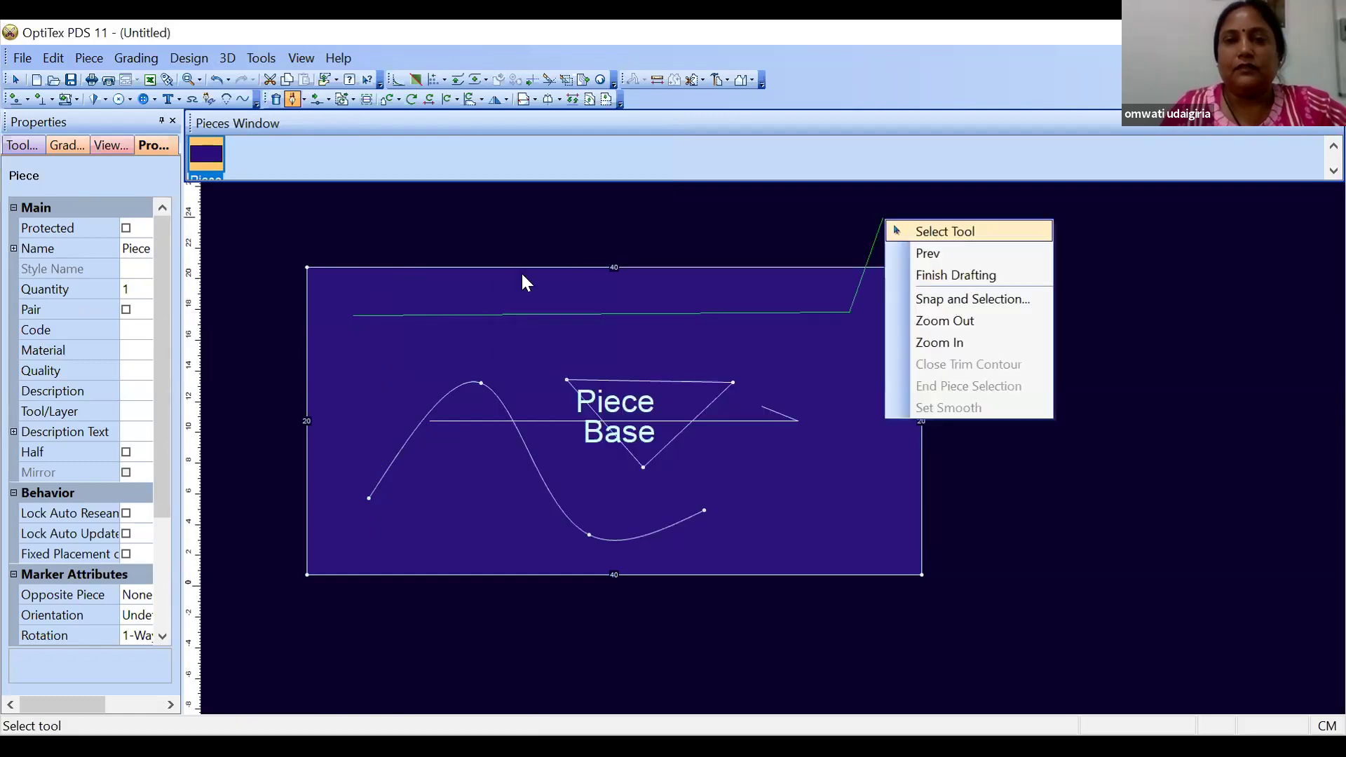
left_click(944, 230)
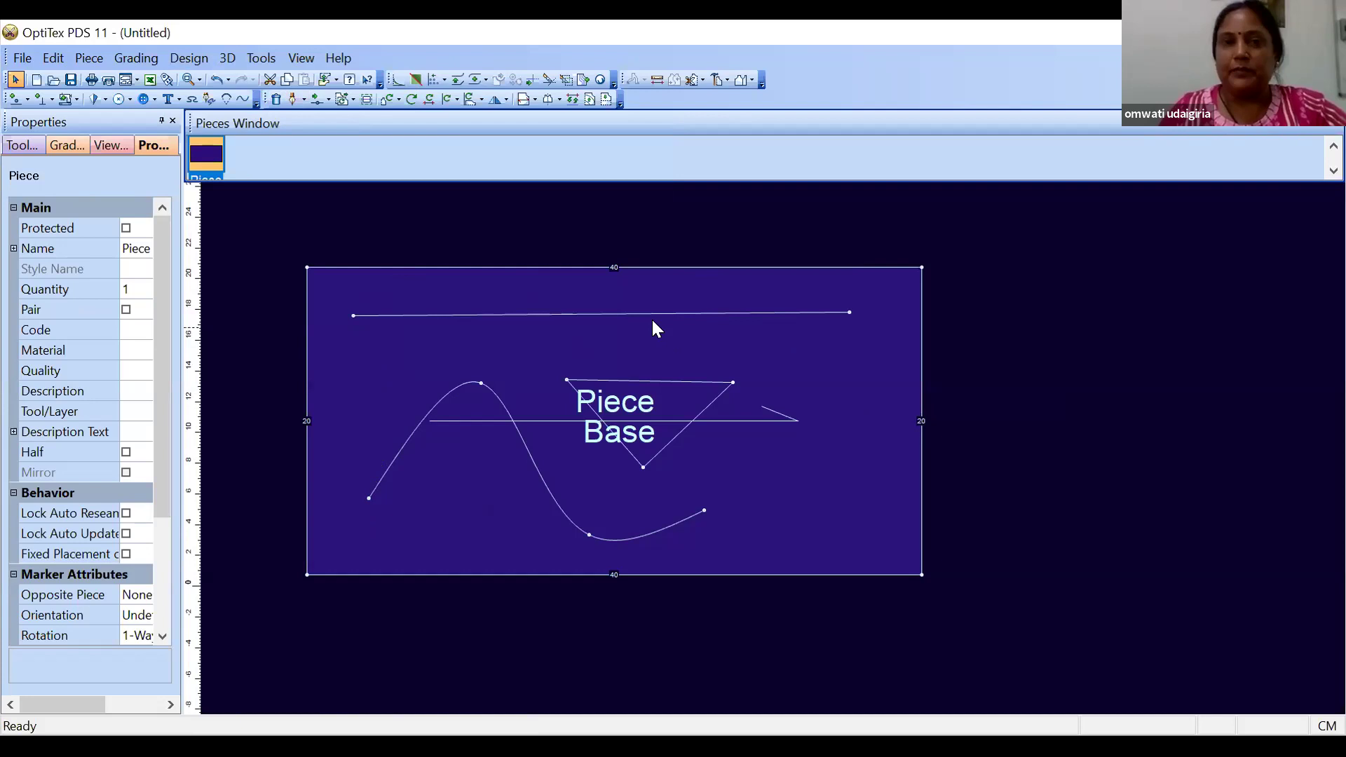
Convert the upper internal line into 11 Cut lines, 2.02 long with 1.01 blanks, using Internal Contour to Lines
left_click(188, 59)
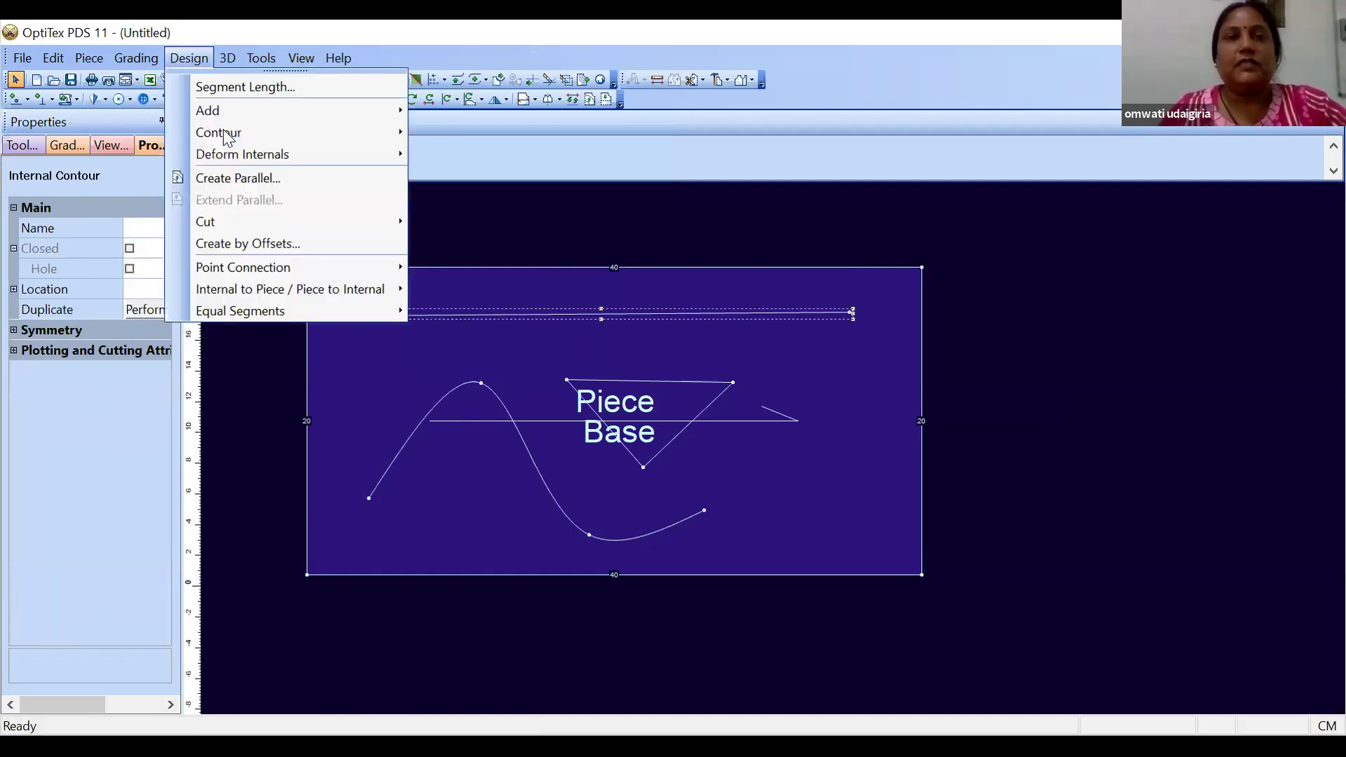
mouse_move(275, 130)
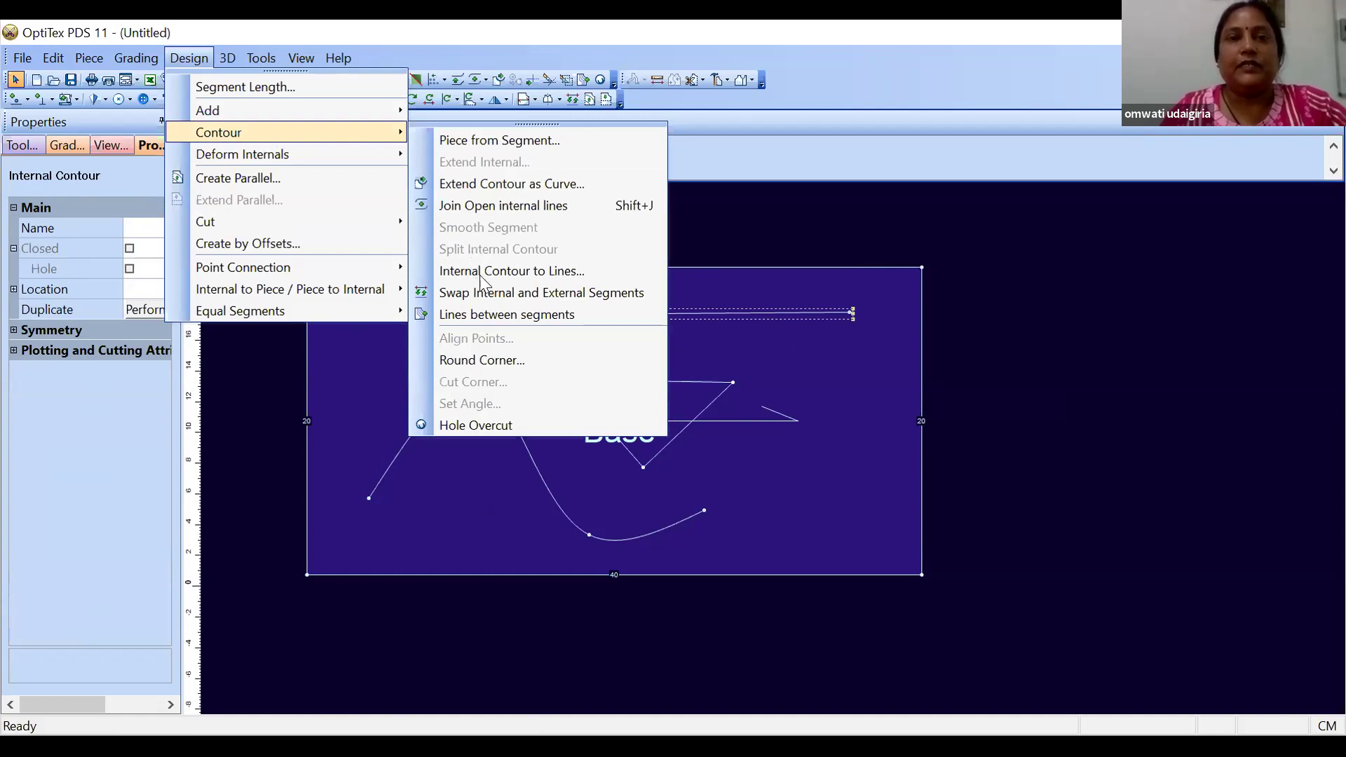
left_click(510, 271)
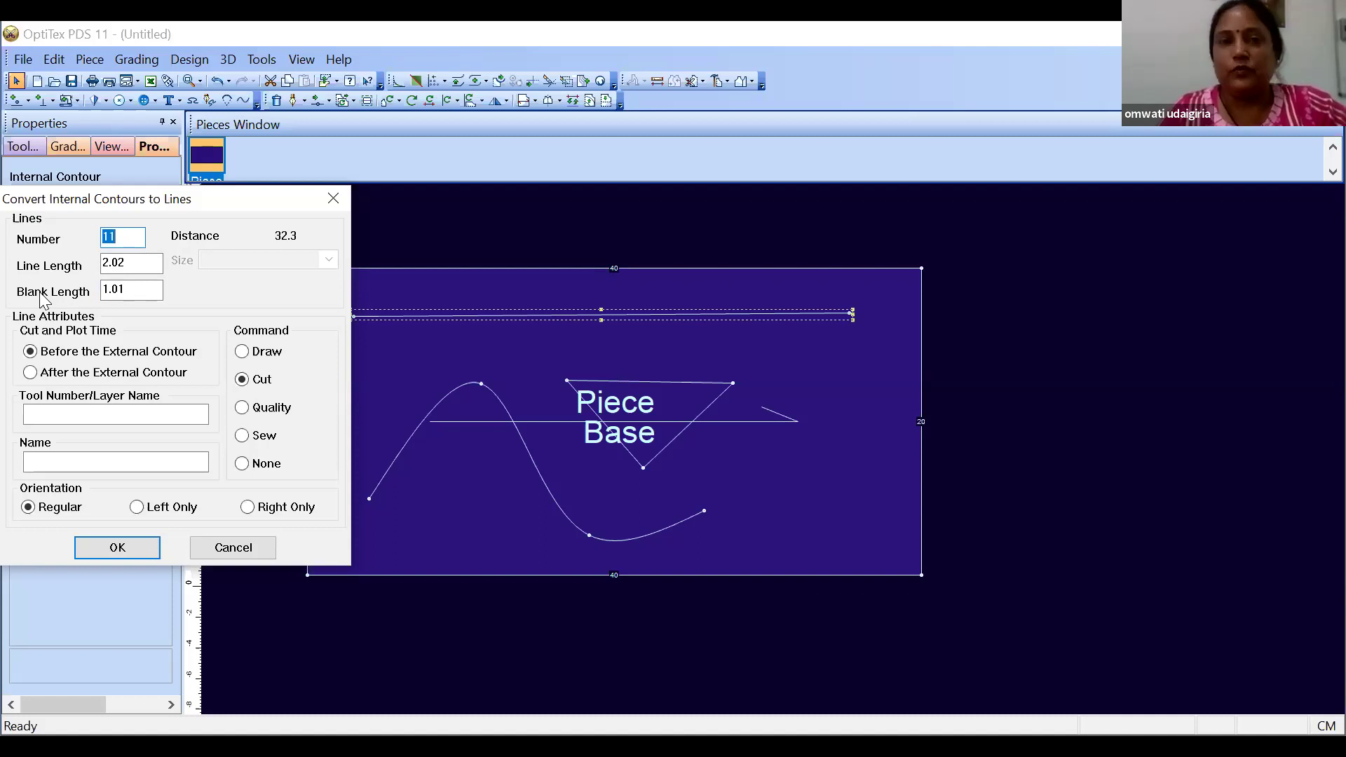
left_click(117, 551)
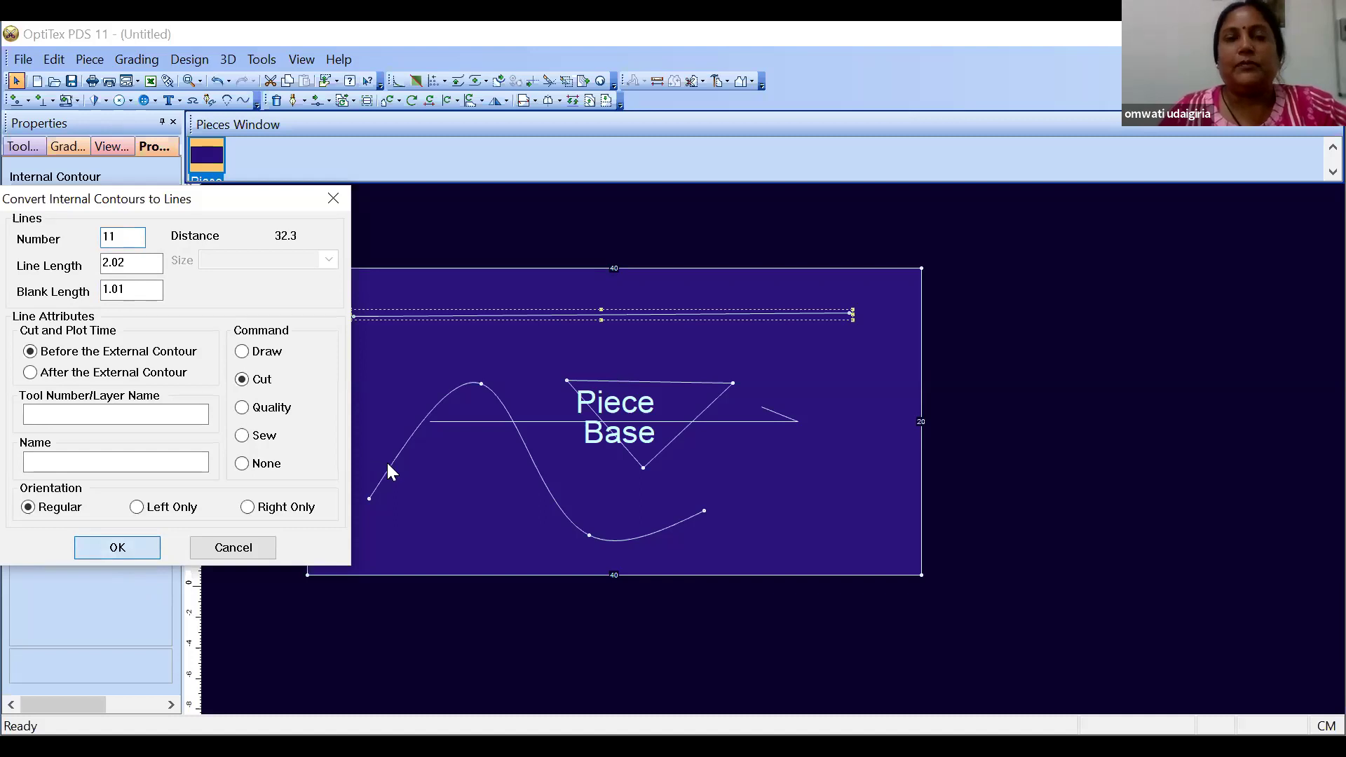
key("Return")
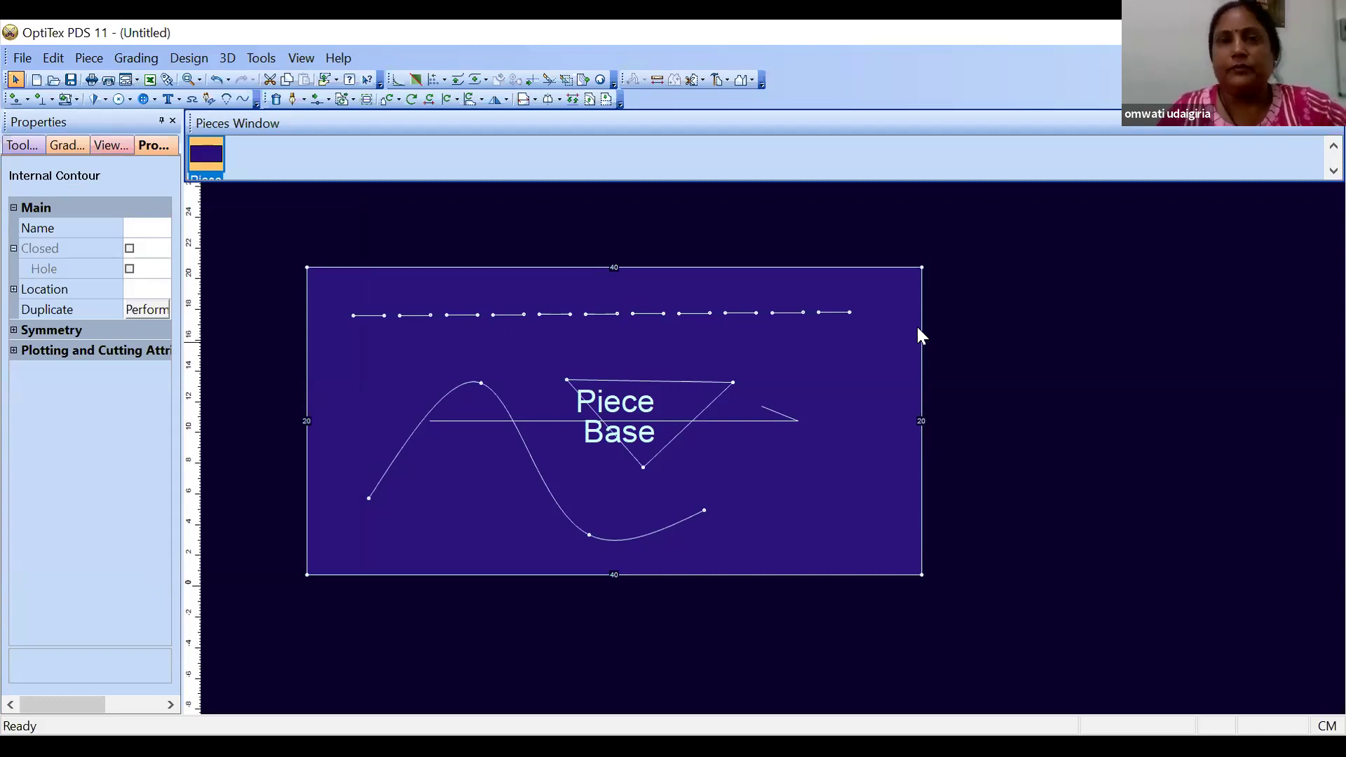
Delete the current piece and create a new rectangular piece with length 40 and width 20
left_click(189, 57)
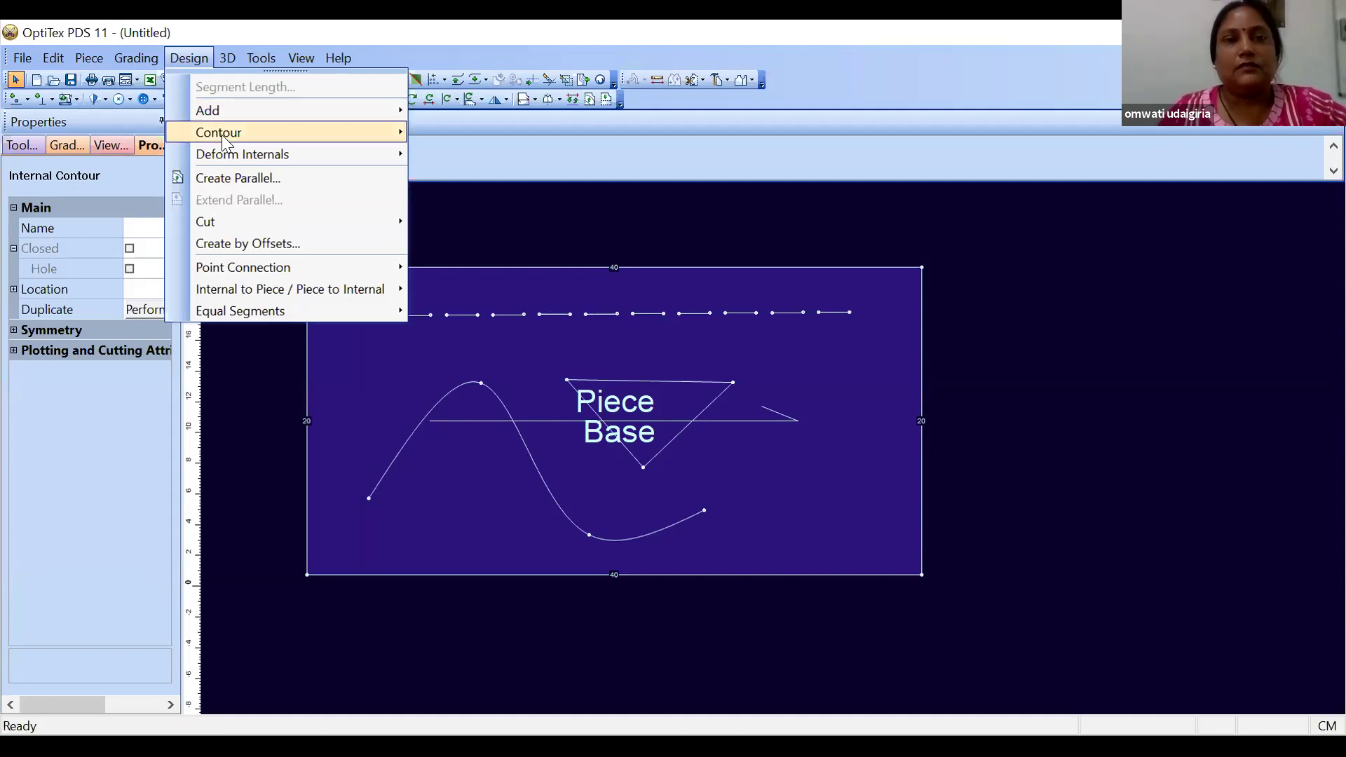
mouse_move(222, 135)
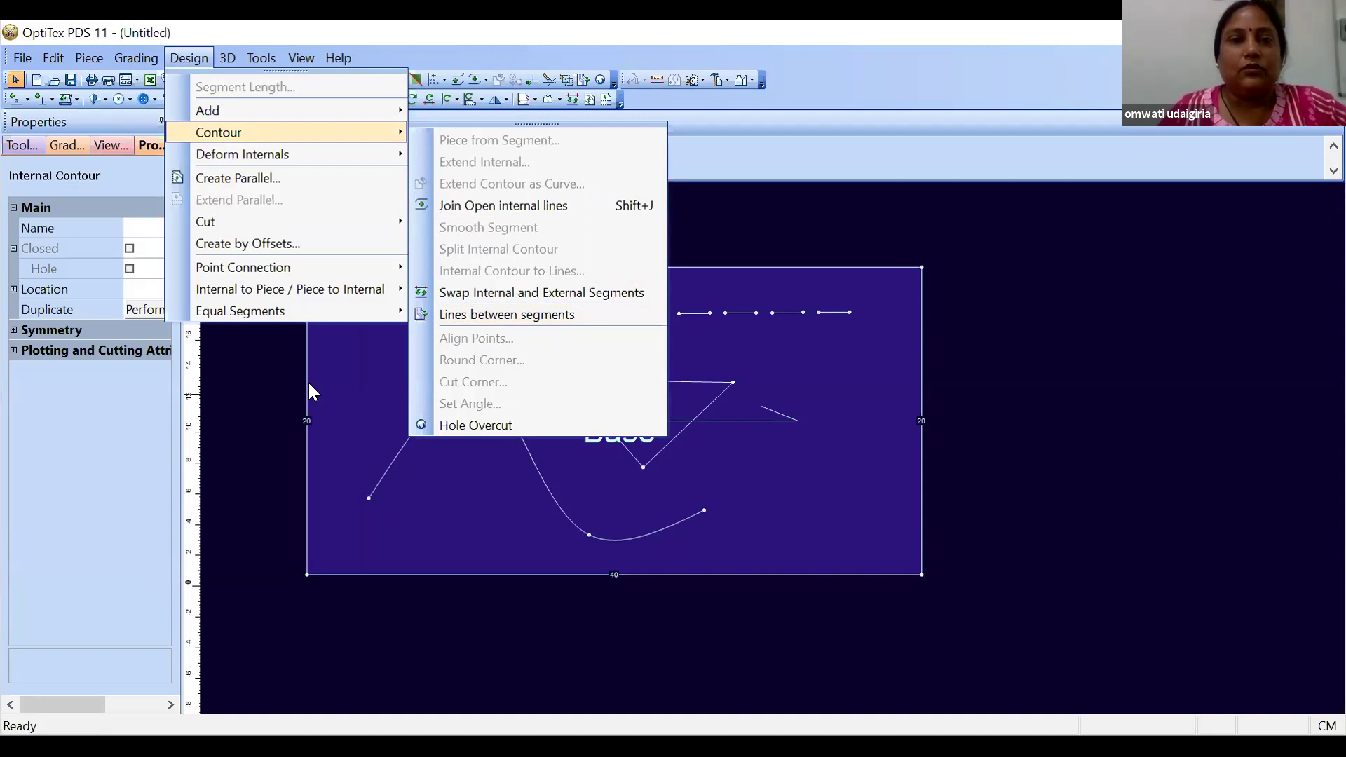
left_click(399, 319)
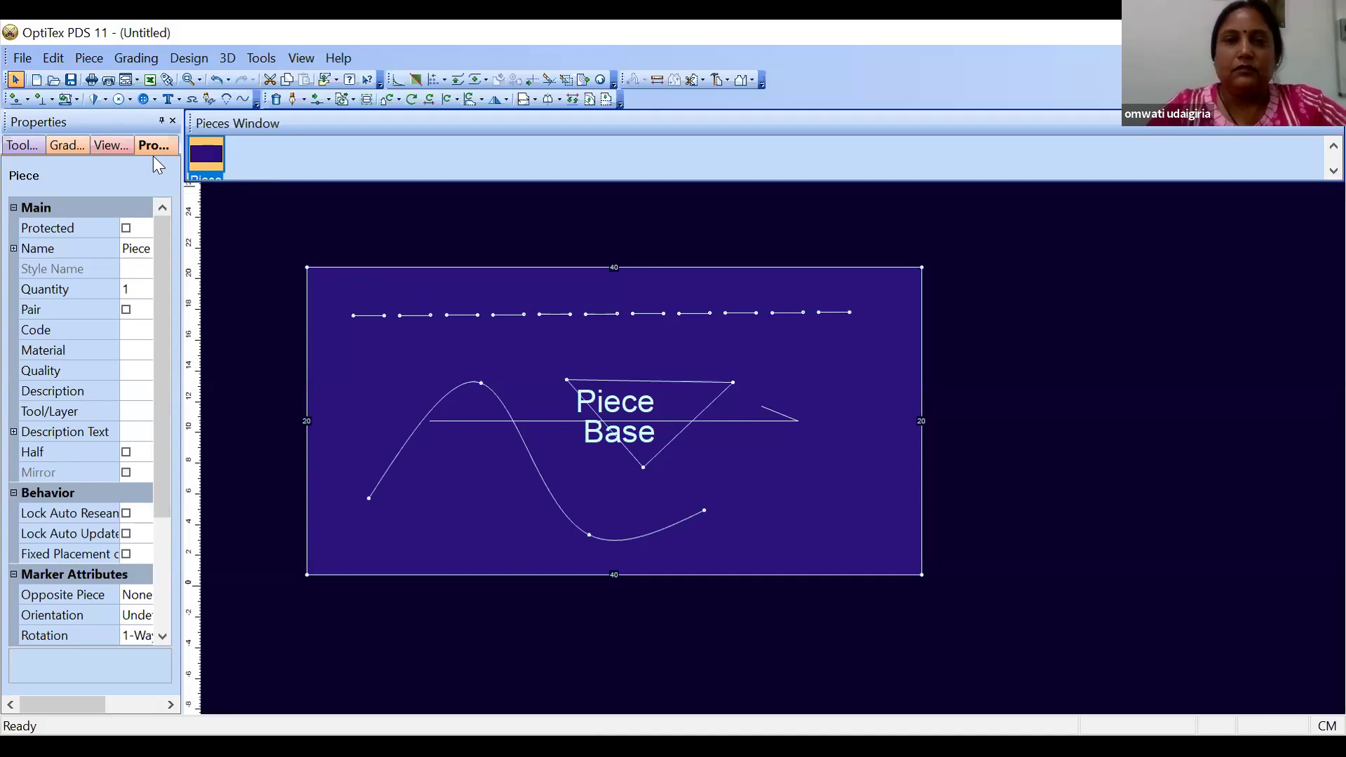
key("Delete")
left_click(84, 59)
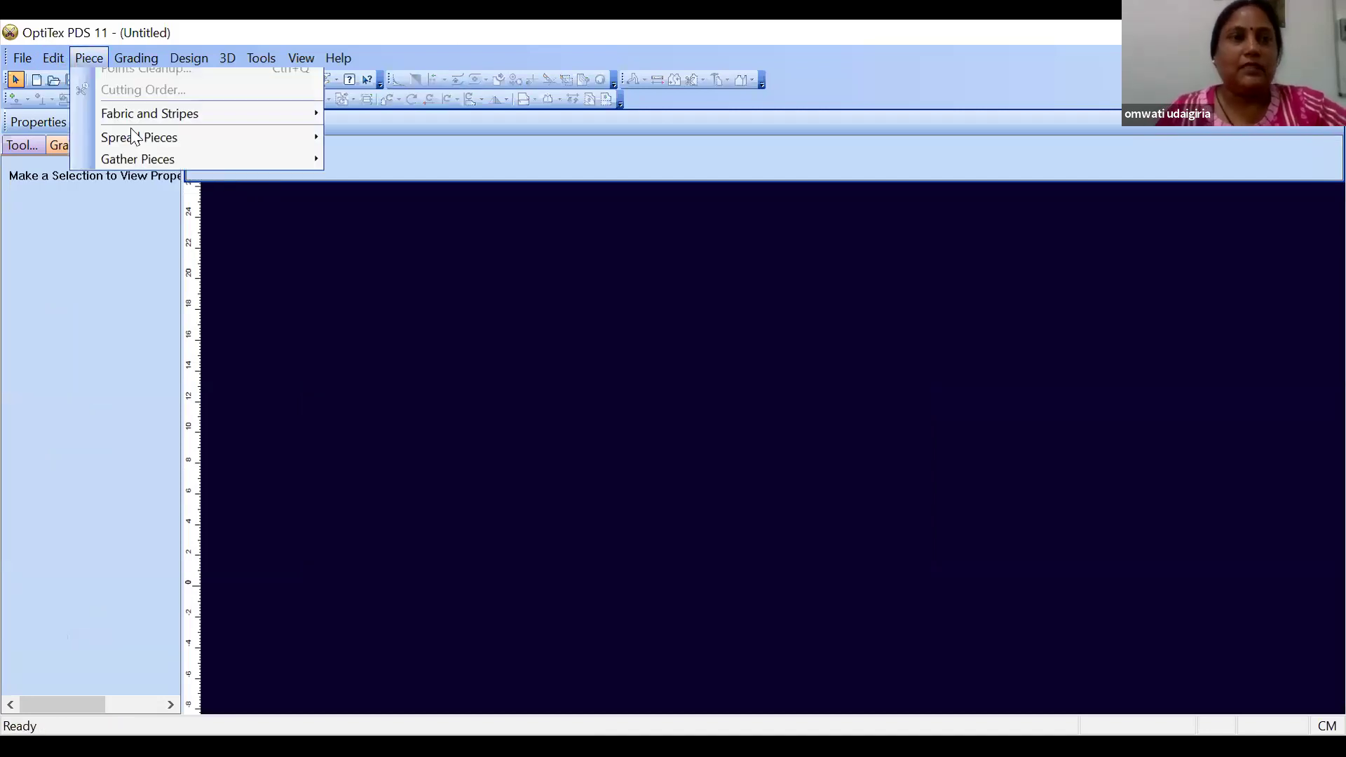
mouse_move(281, 132)
left_click(406, 141)
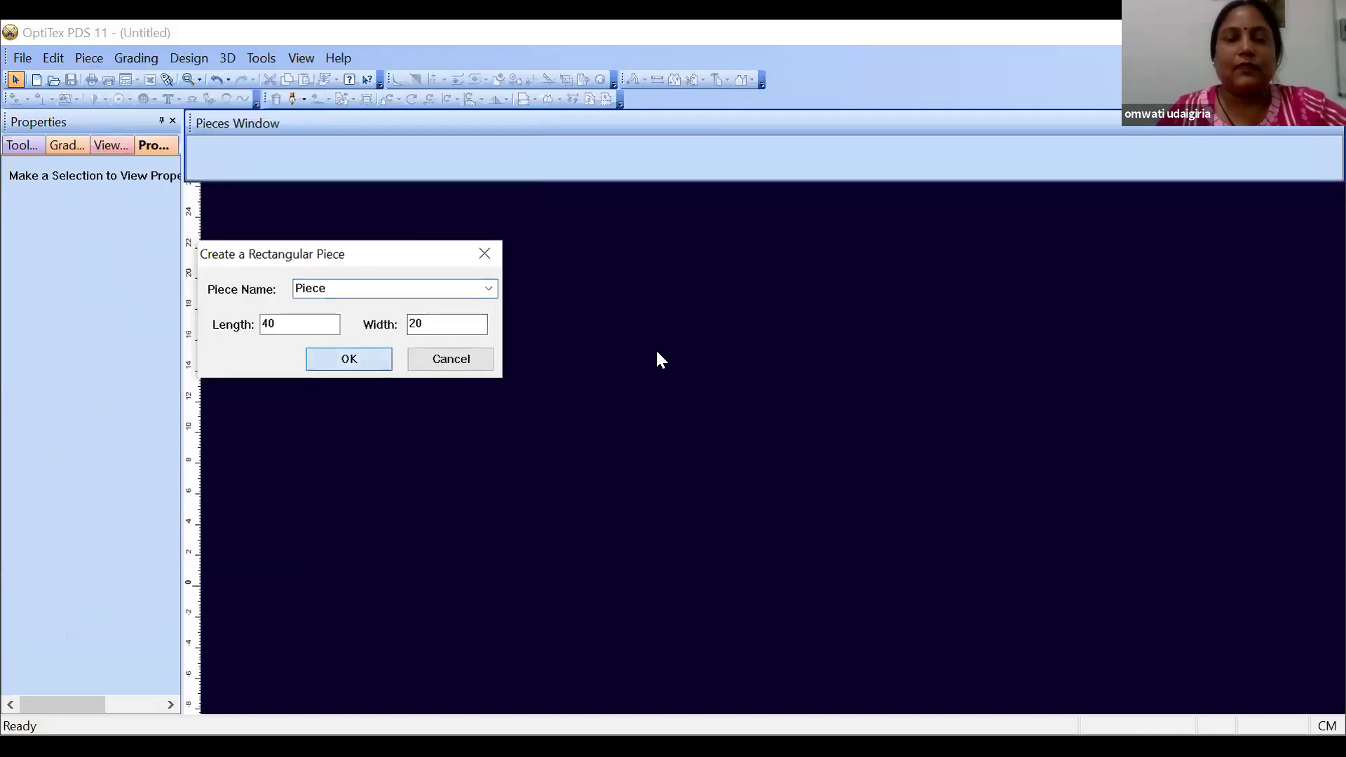
key("Return")
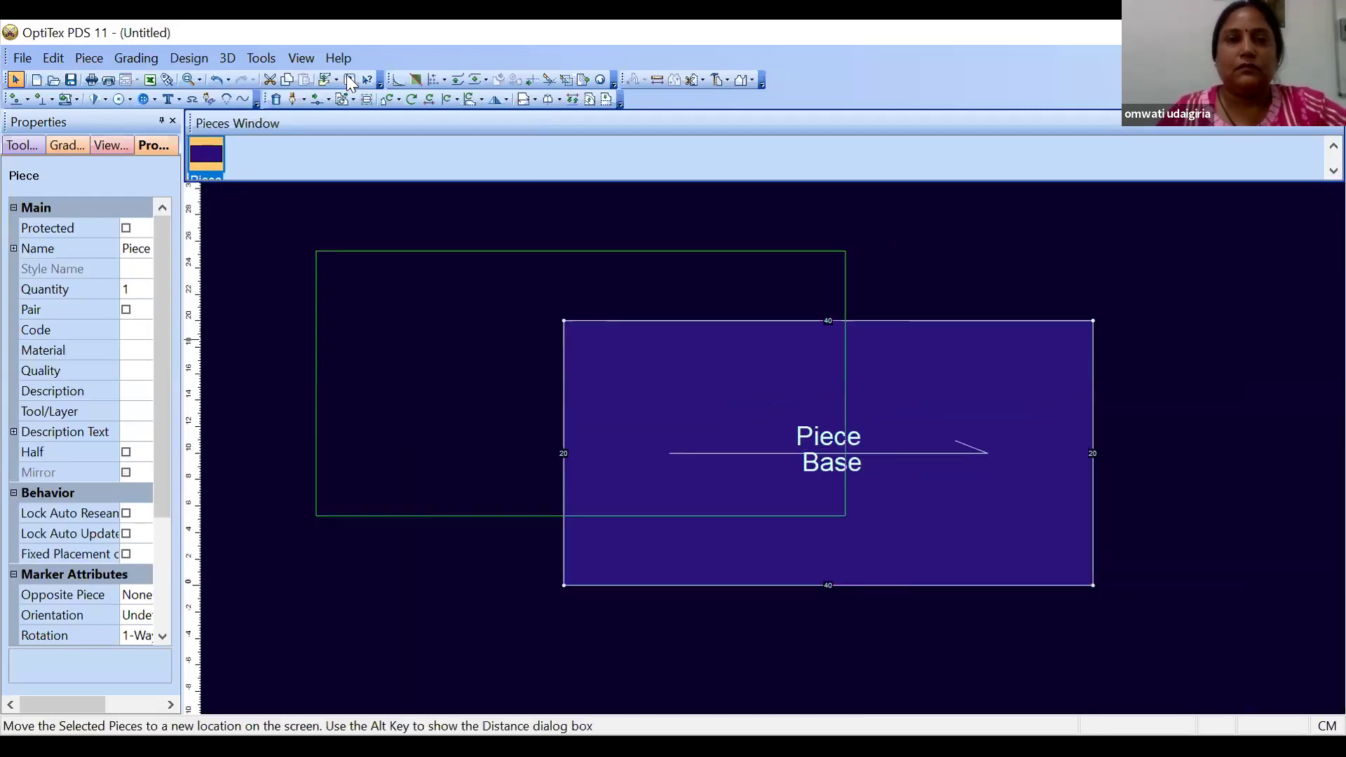
key("Escape")
Create 2 Draw lines between the rectangle's upper and lower edges with Lines between segments
left_click(192, 61)
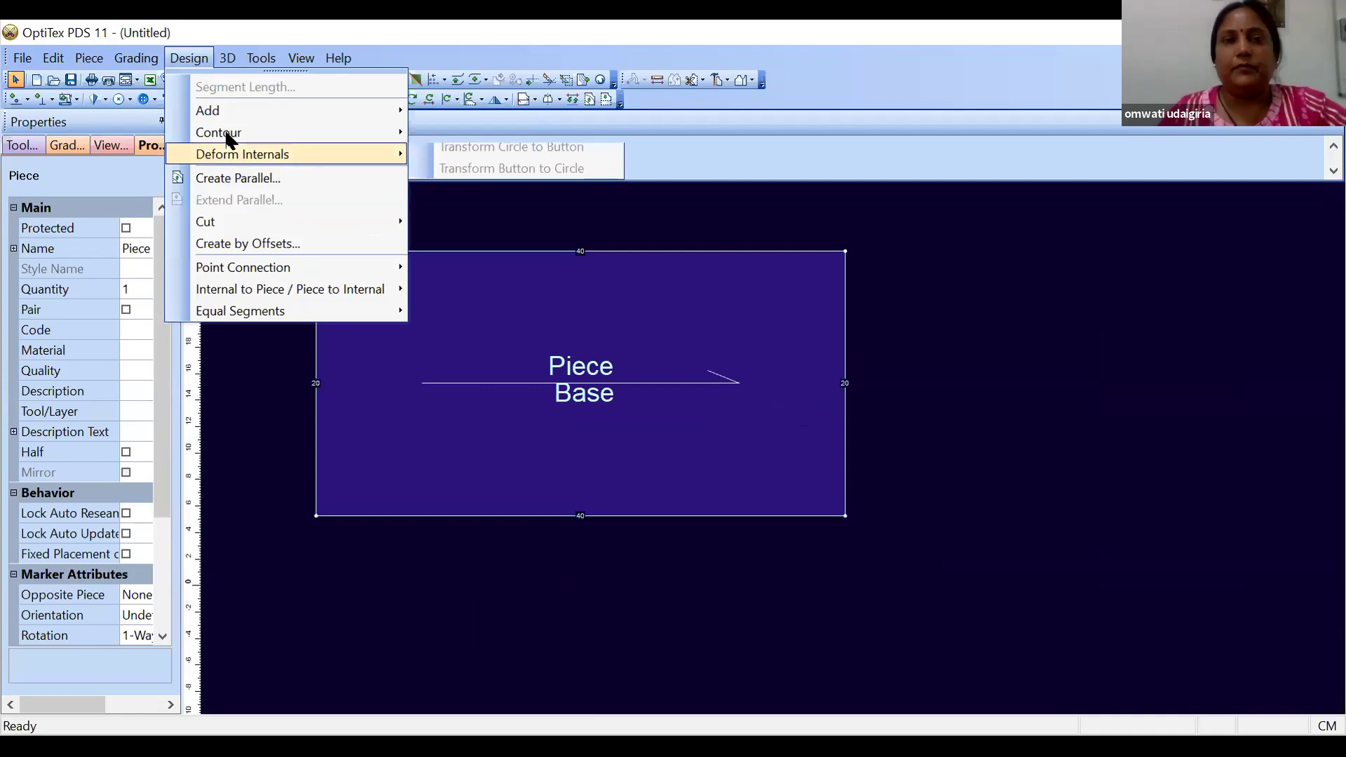
left_click(490, 314)
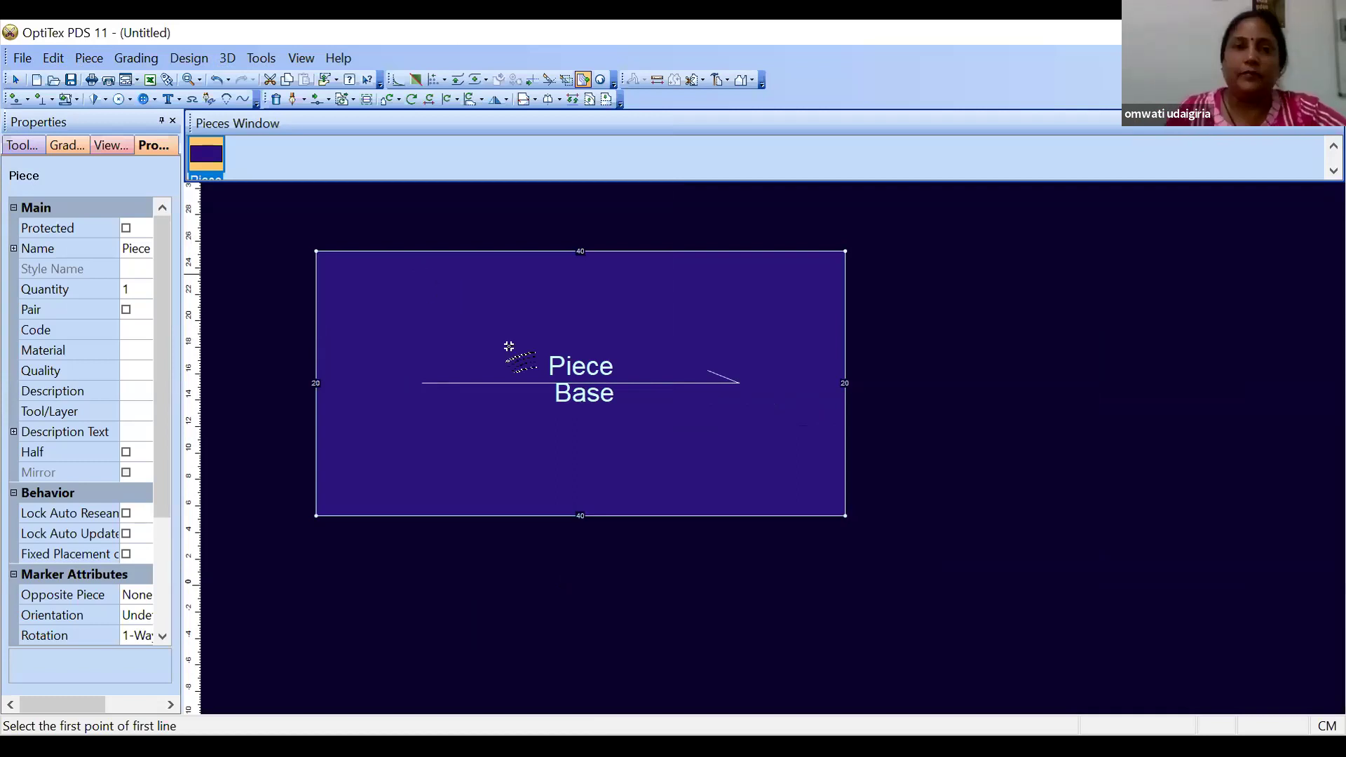
left_click(317, 251)
left_click(842, 251)
left_click(844, 515)
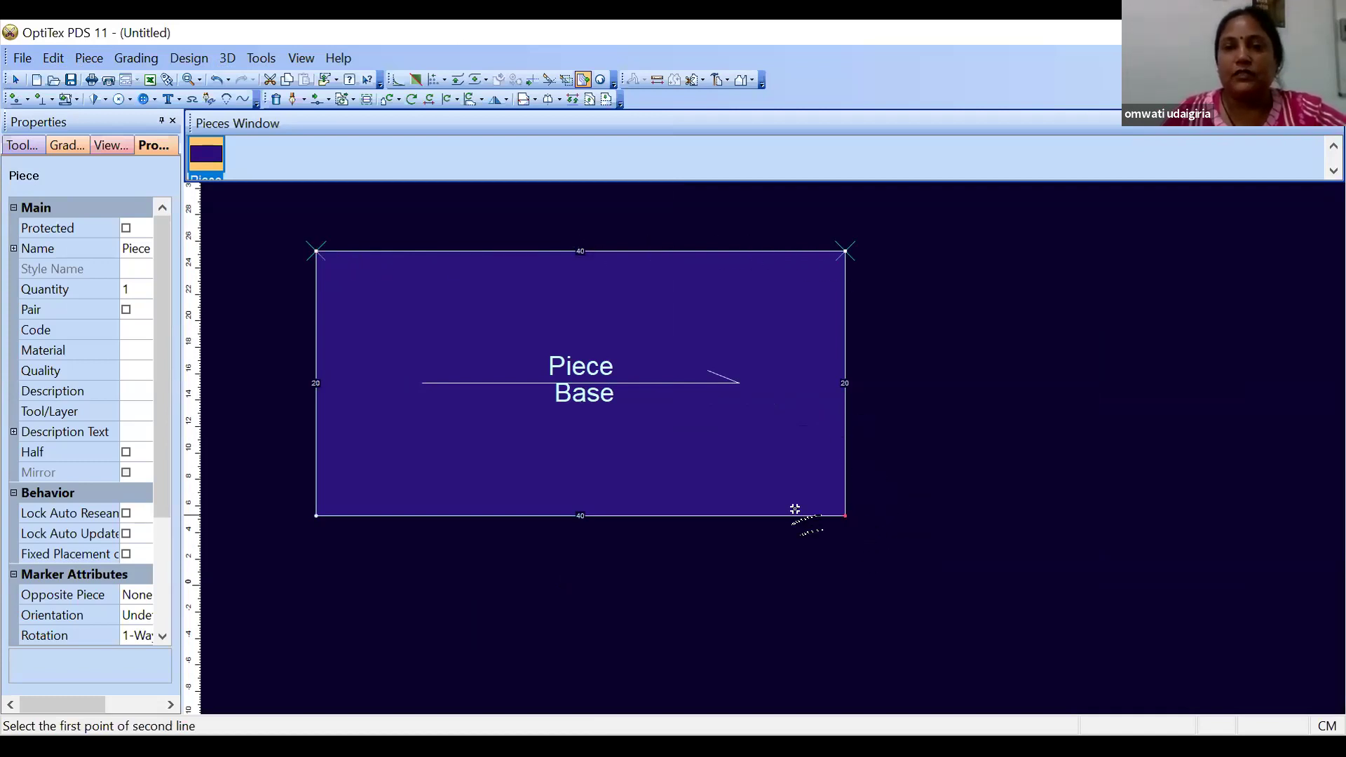
left_click(316, 514)
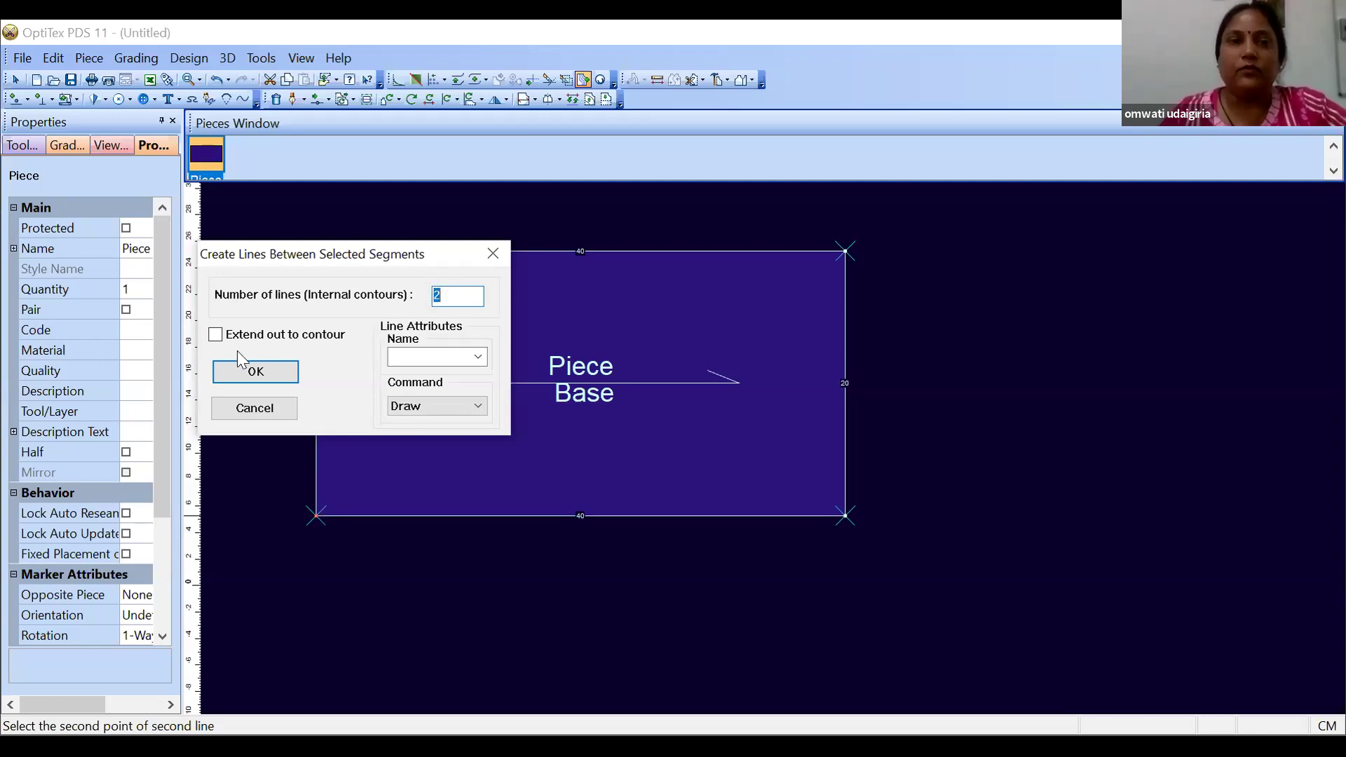
left_click(239, 372)
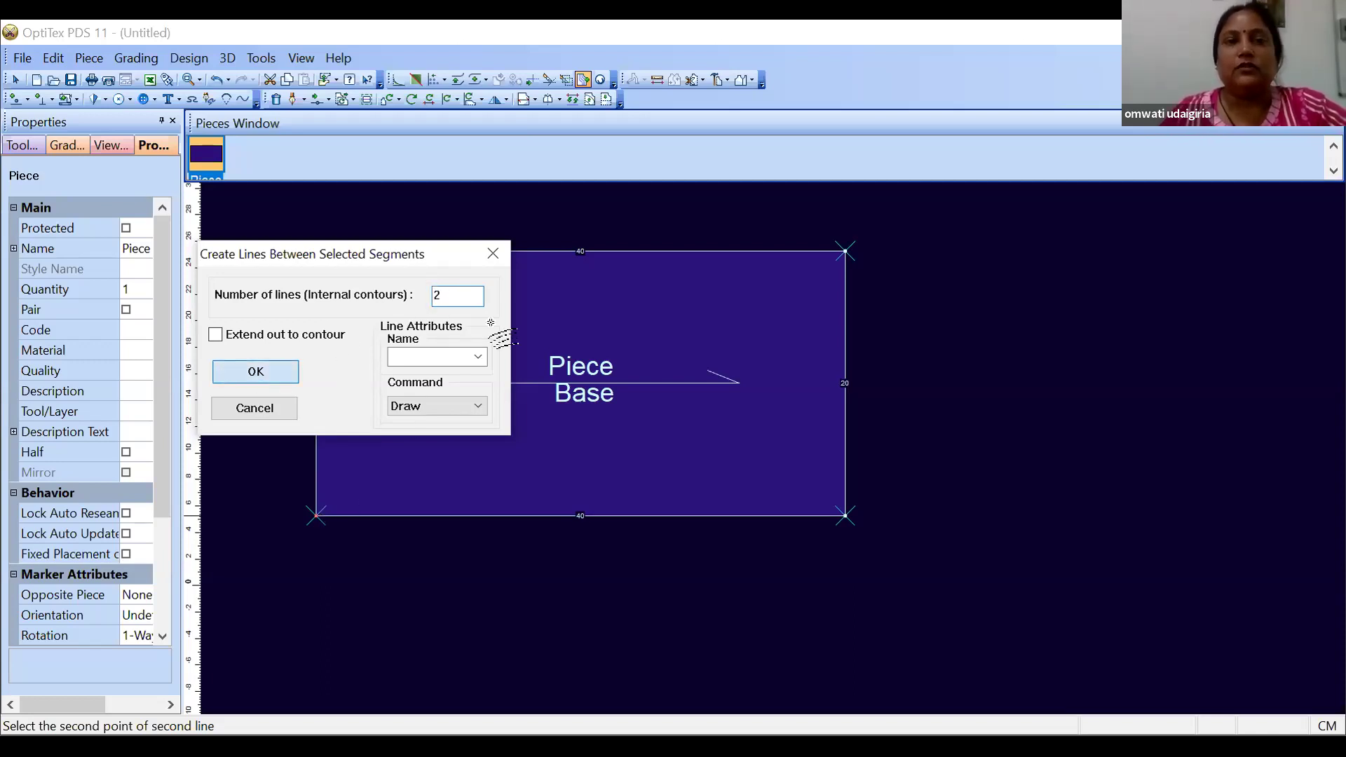
right_click(972, 392)
left_click(1007, 405)
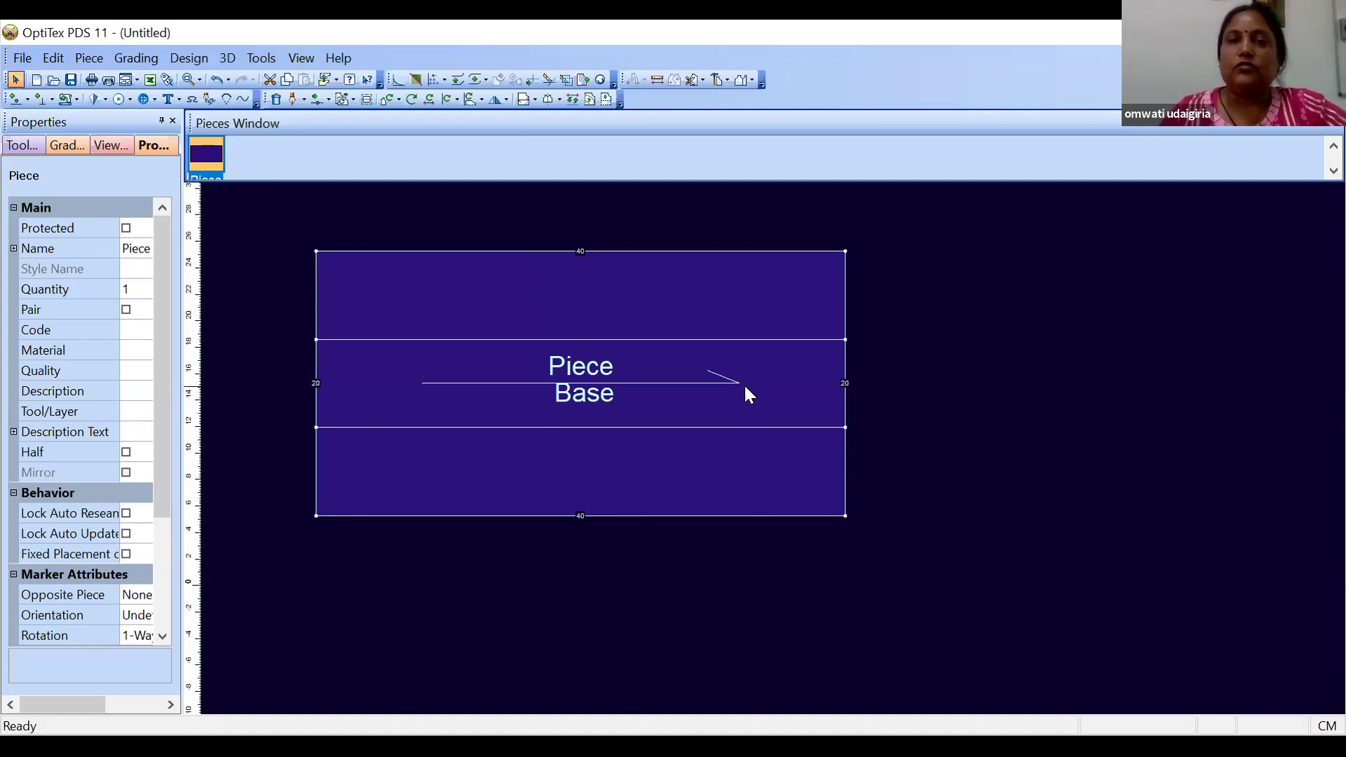
Move the rectangular piece aside to free up working space
scroll(775, 427, "up", 1)
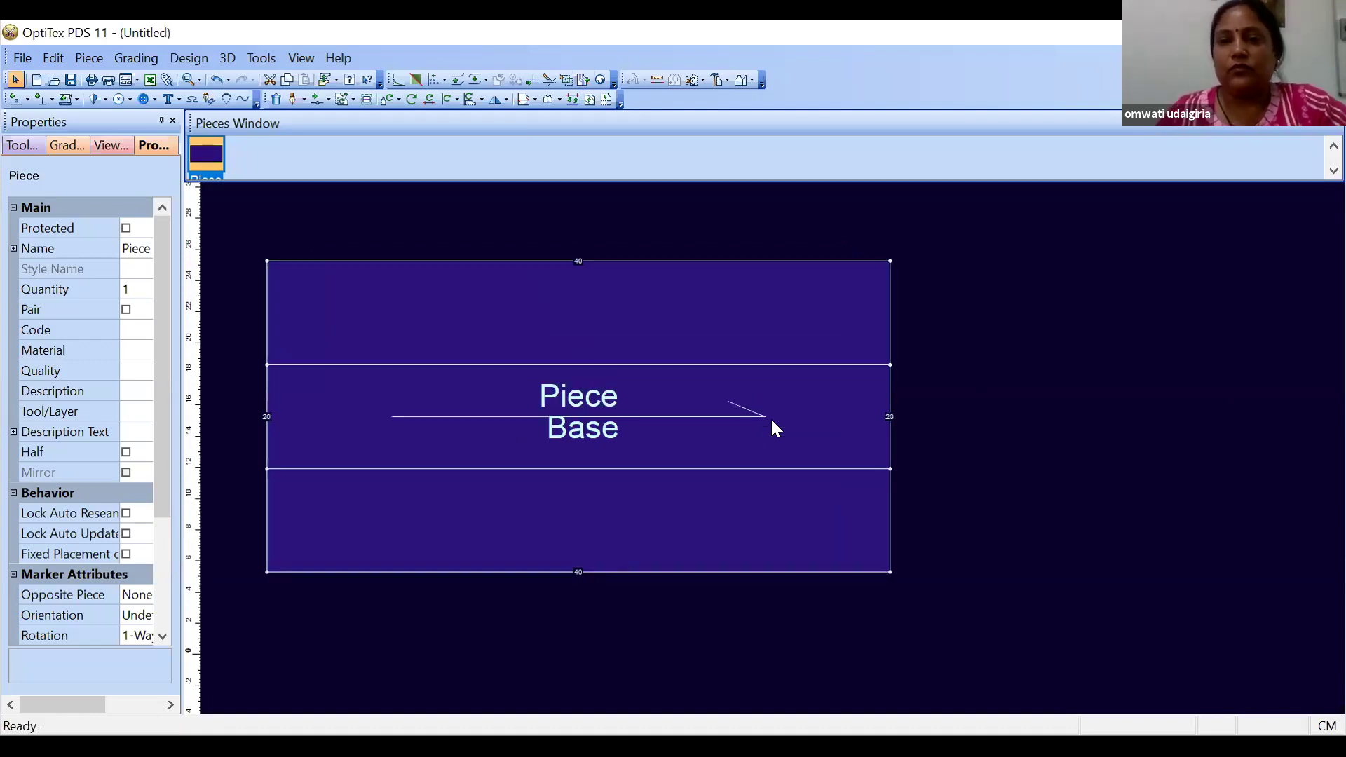
left_click(205, 60)
mouse_move(234, 132)
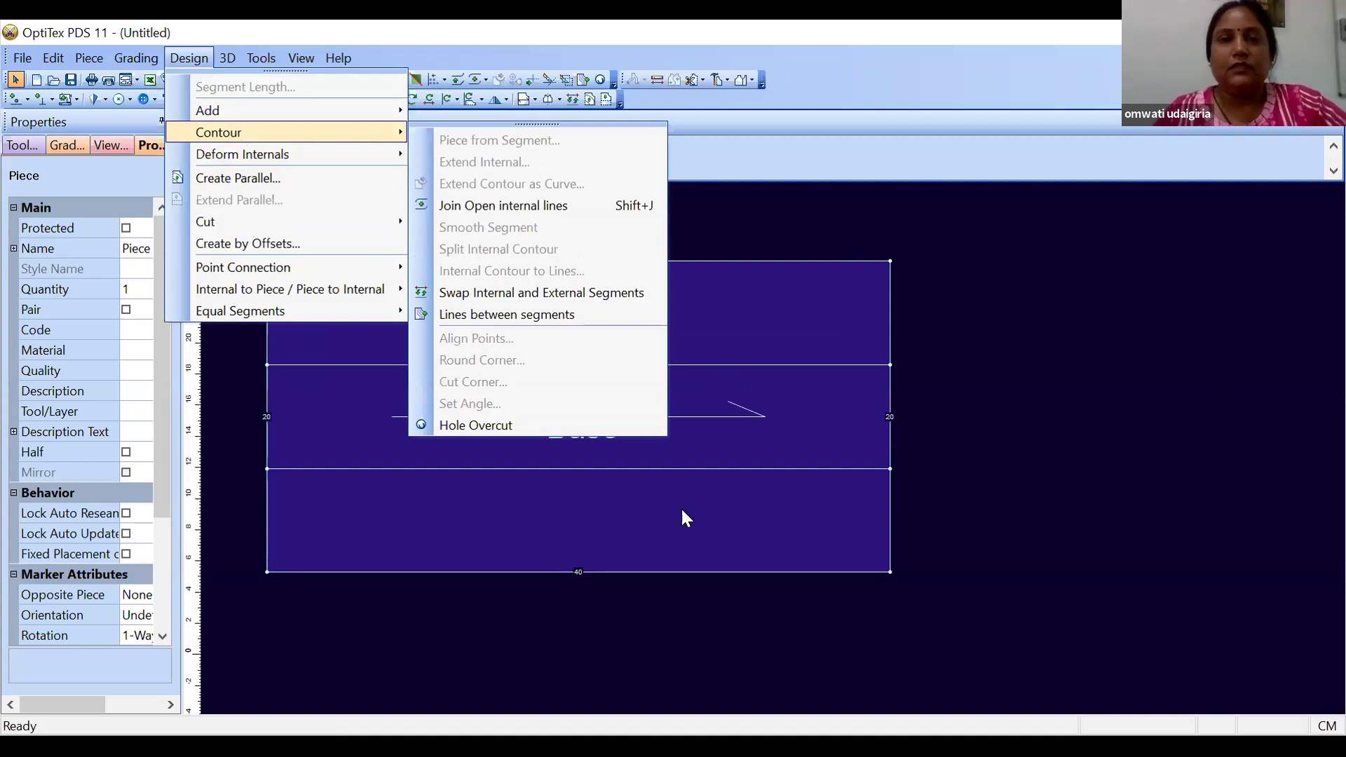
left_click_drag(556, 520, 886, 539)
left_click_drag(694, 446, 1067, 499)
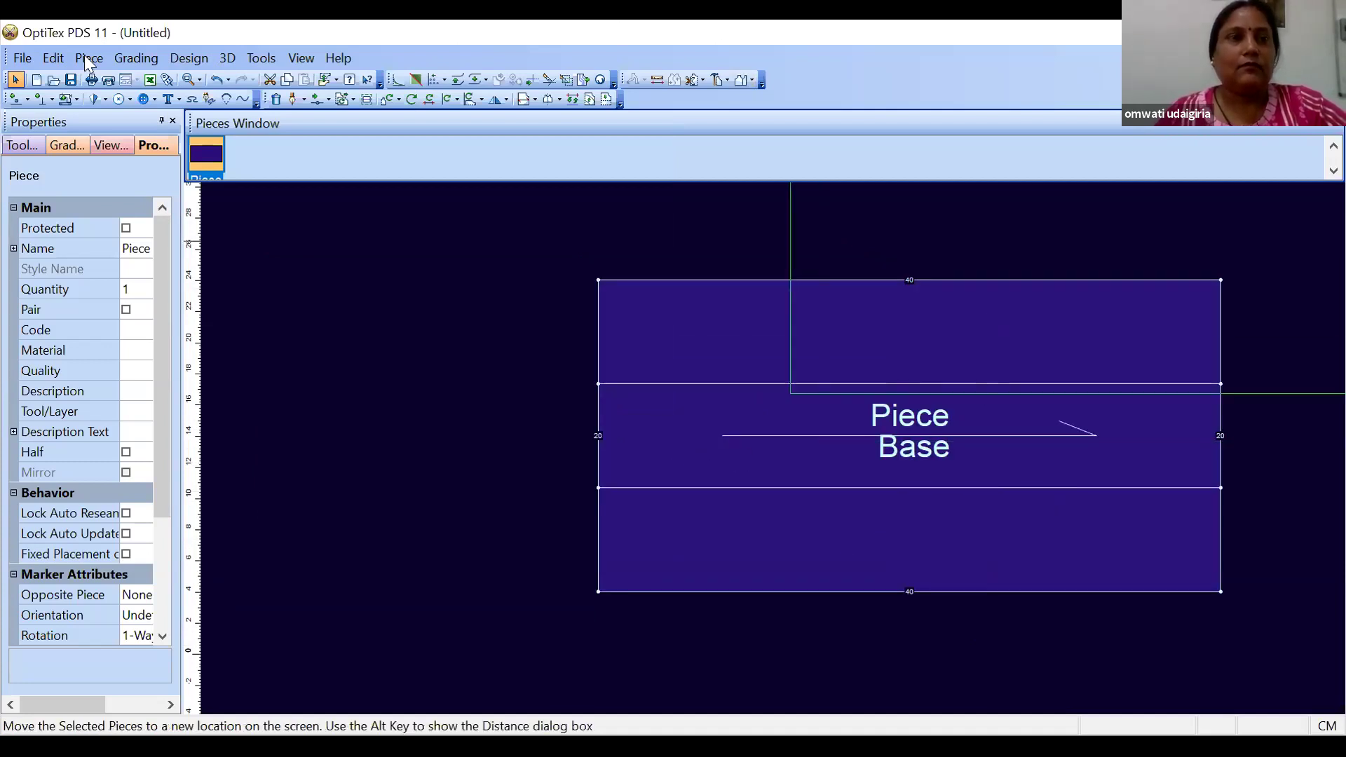
Create a polygonal piece with 5 points and radius 20, and place it clear of the rectangular piece
key("alt+p")
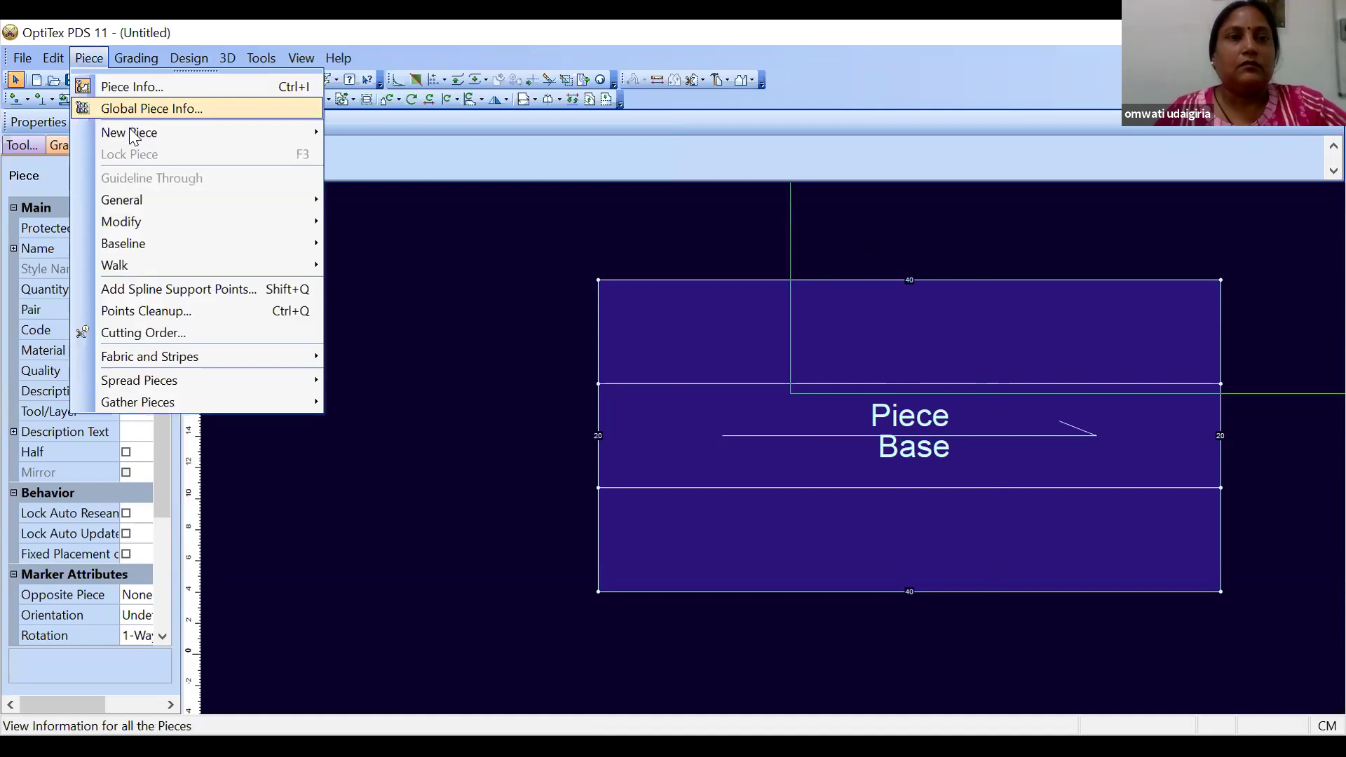
mouse_move(132, 132)
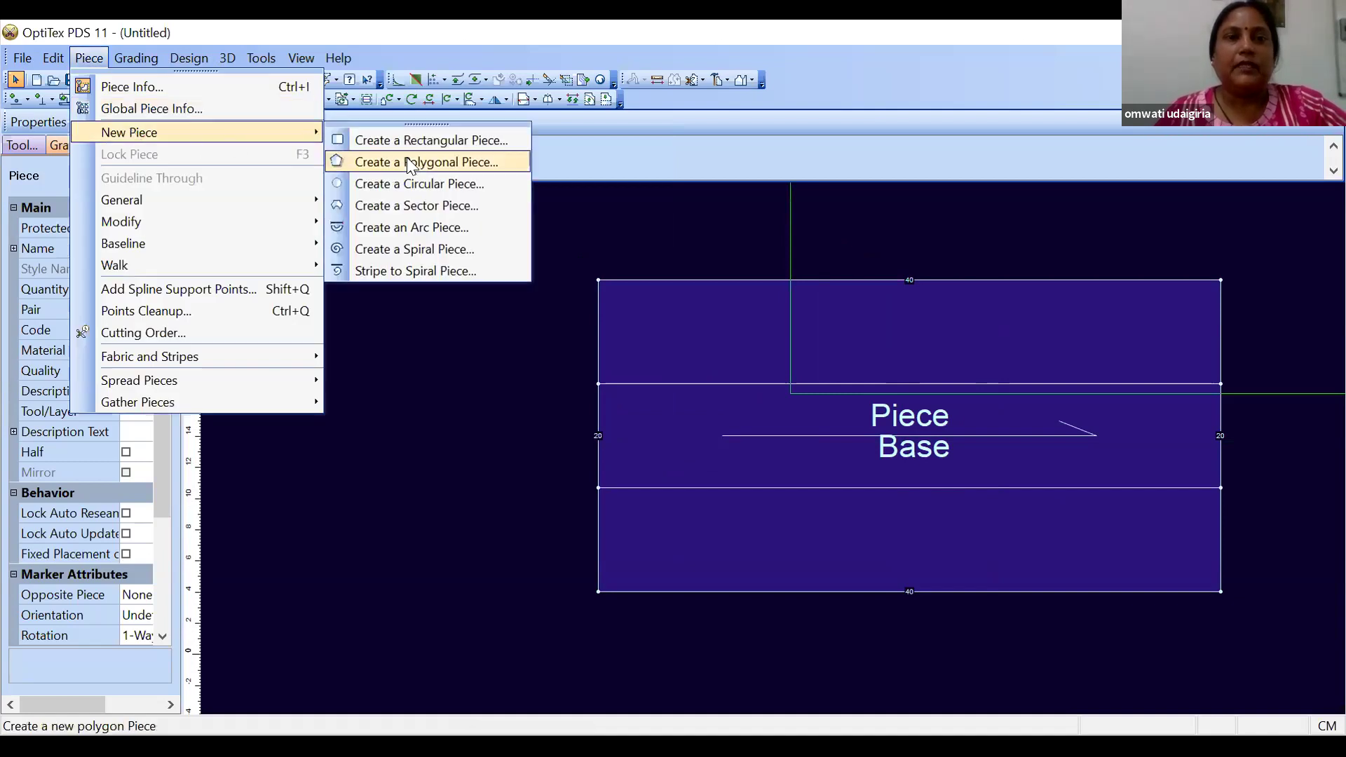
left_click(411, 165)
left_click(275, 459)
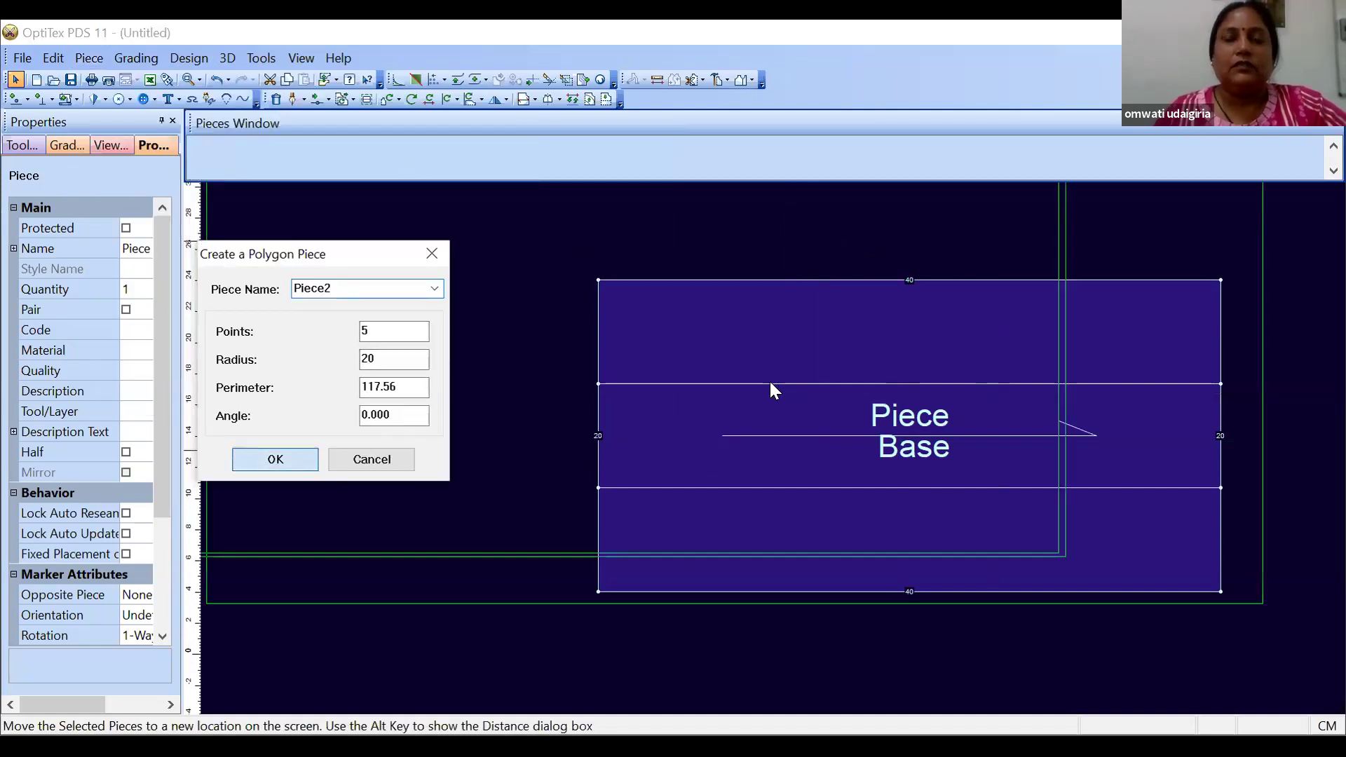
left_click_drag(719, 377, 478, 443)
left_click_drag(641, 536, 879, 545)
left_click_drag(496, 419, 578, 488)
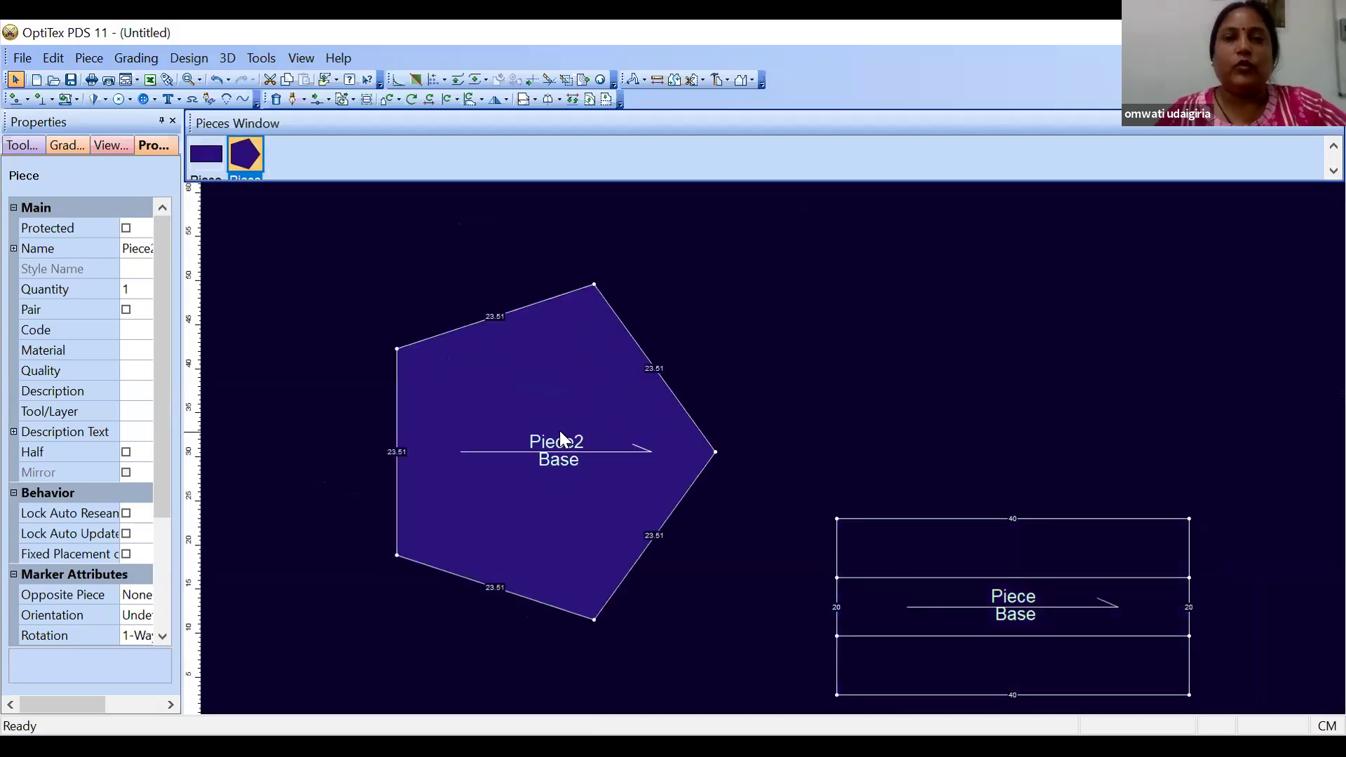
scroll(761, 406, "up", 1)
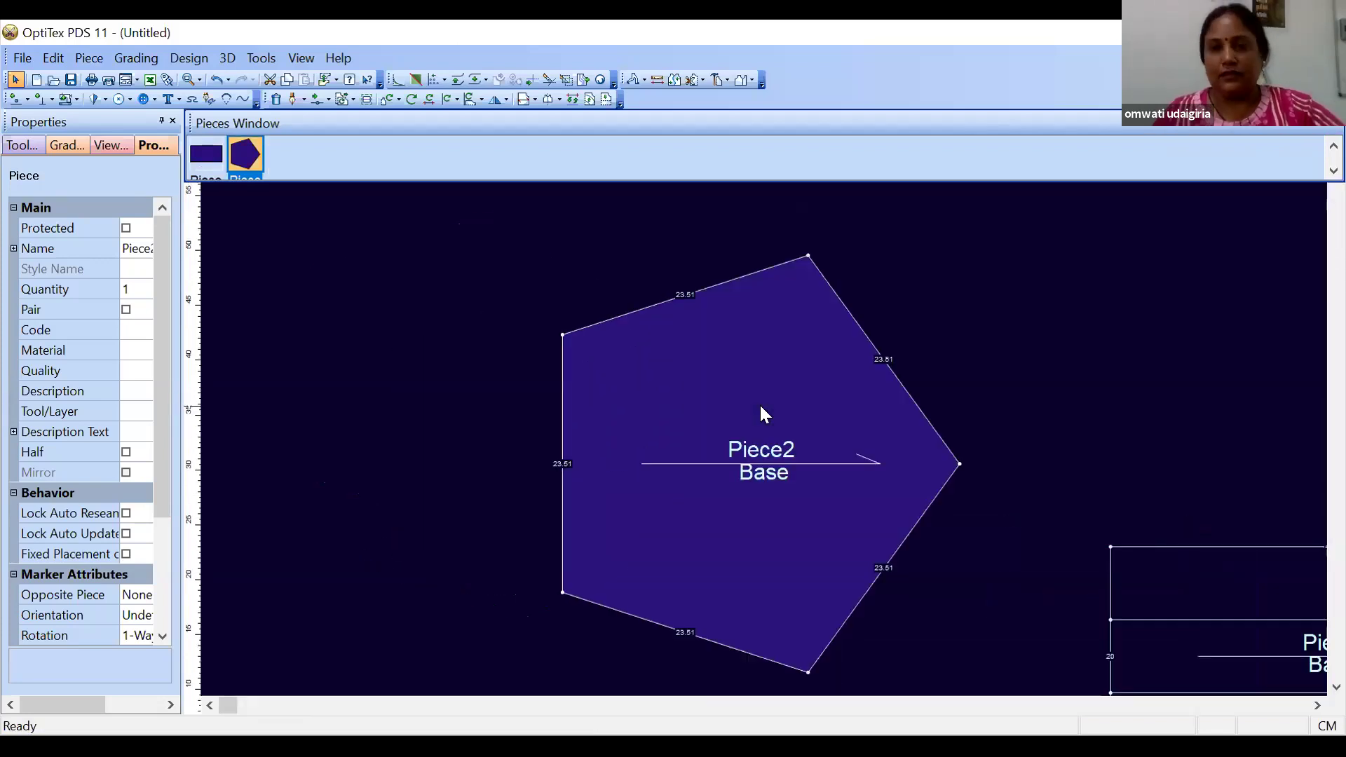
left_click(562, 593)
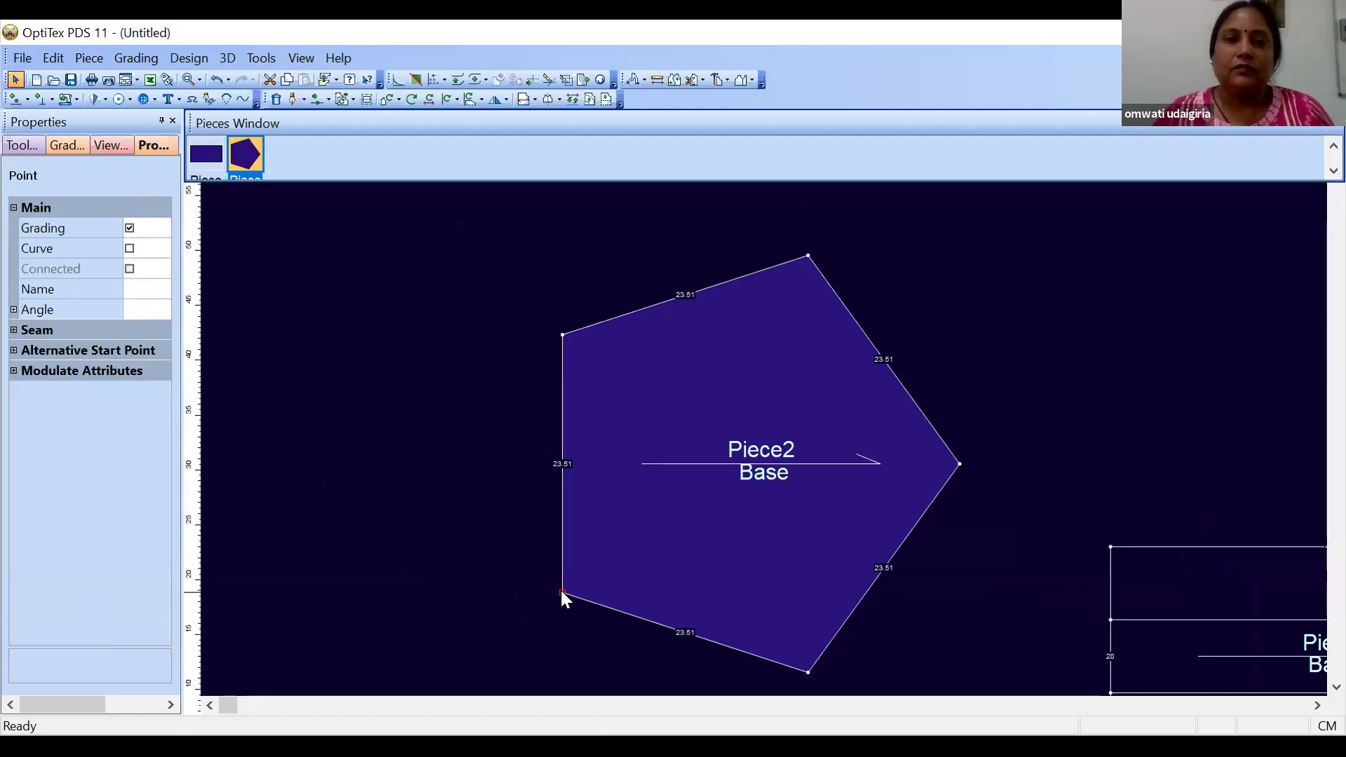
left_click(565, 588)
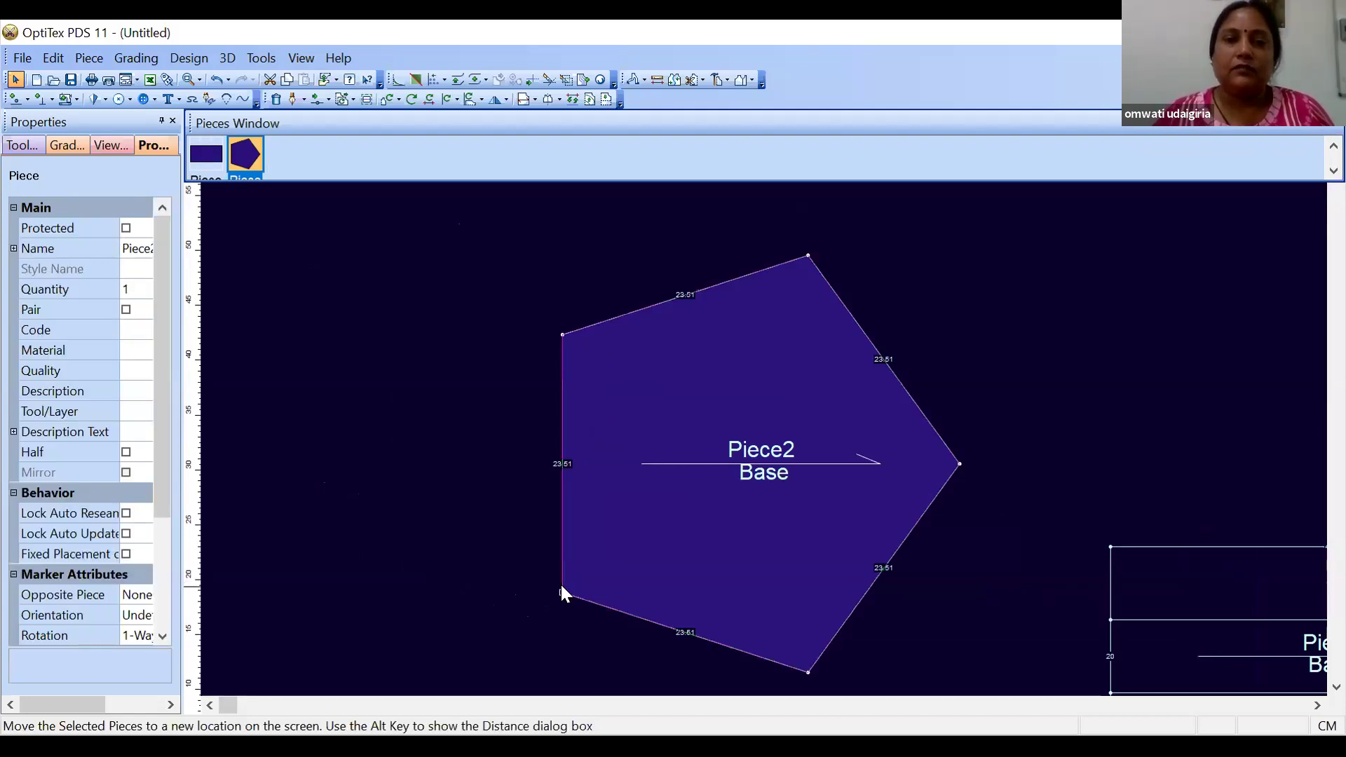
left_click(189, 58)
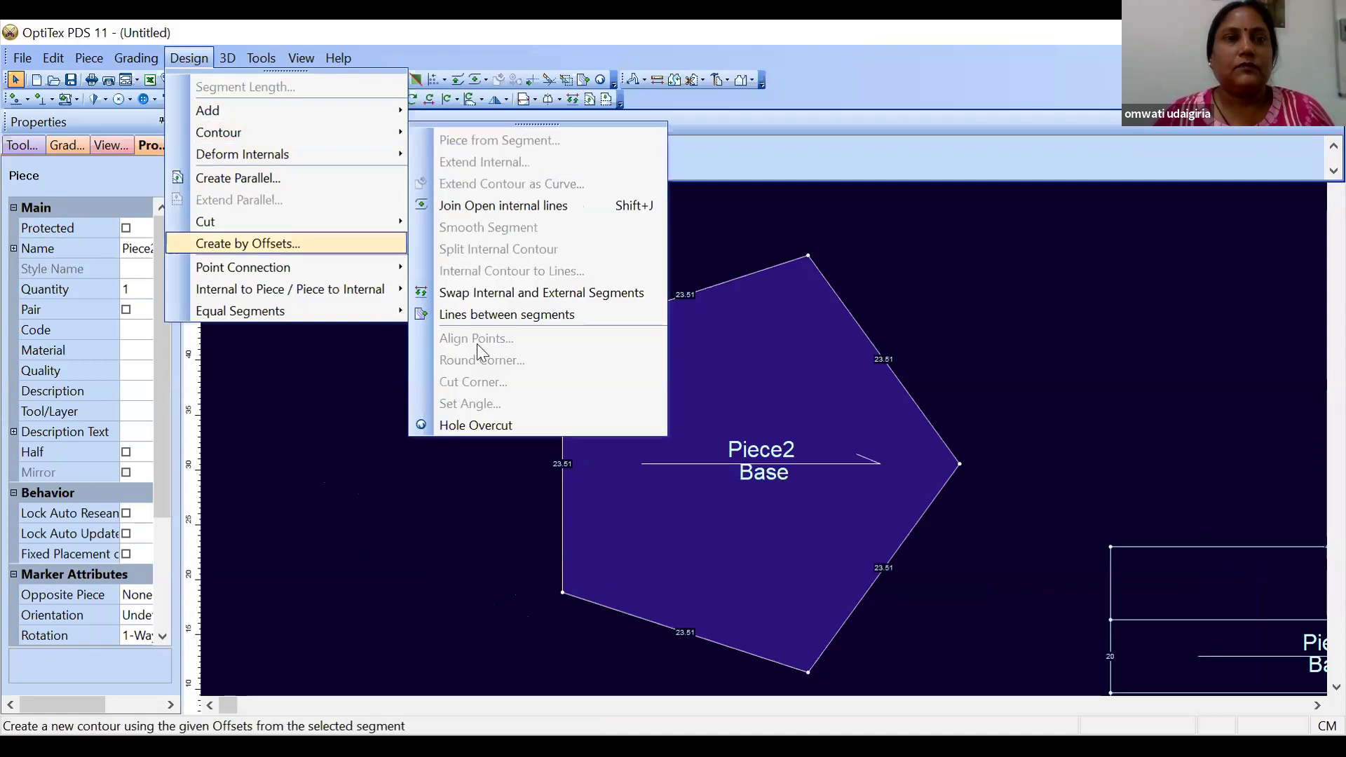
left_click(571, 591)
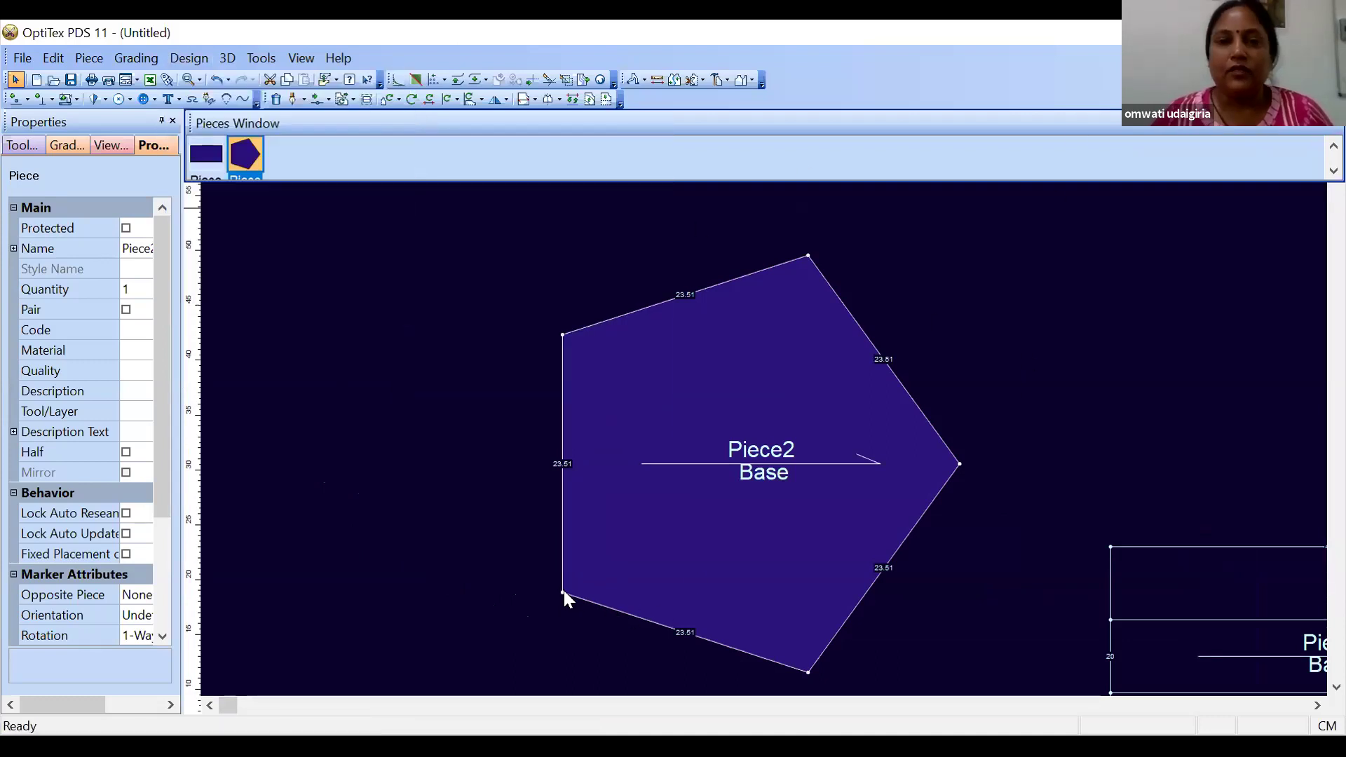
Select all five points of the pentagon, align them horizontally using Align Points with First and All Points set, and undo the alignment
left_click(562, 594)
left_click(561, 590)
left_click(806, 667)
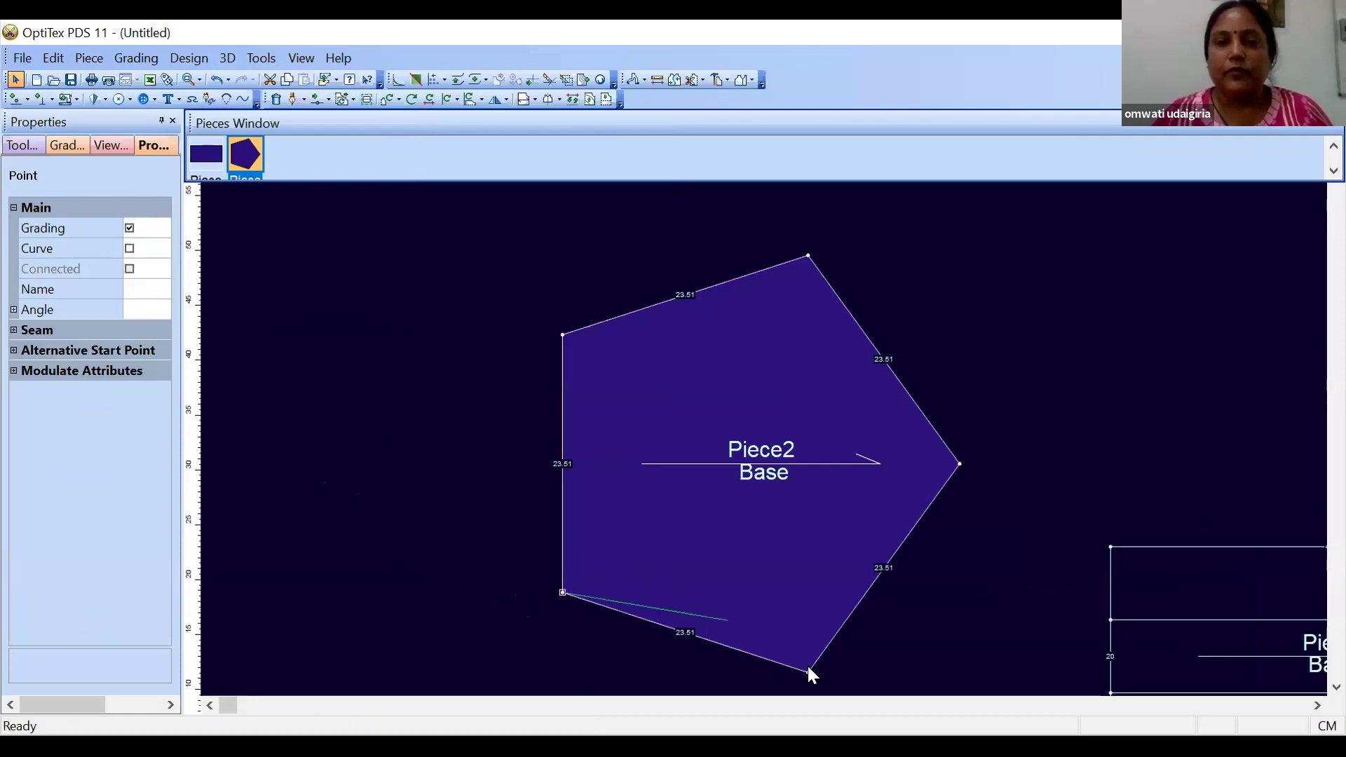
key("ctrl+a")
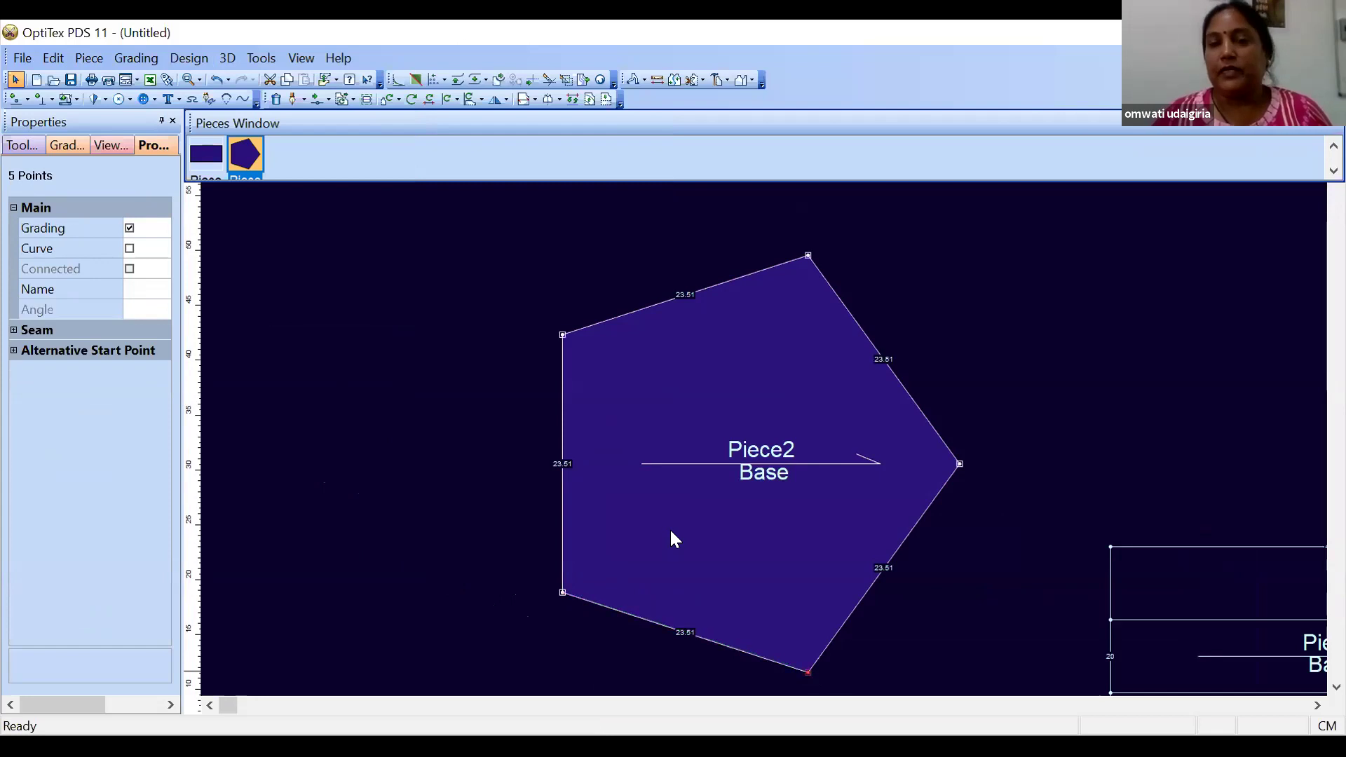
left_click(188, 58)
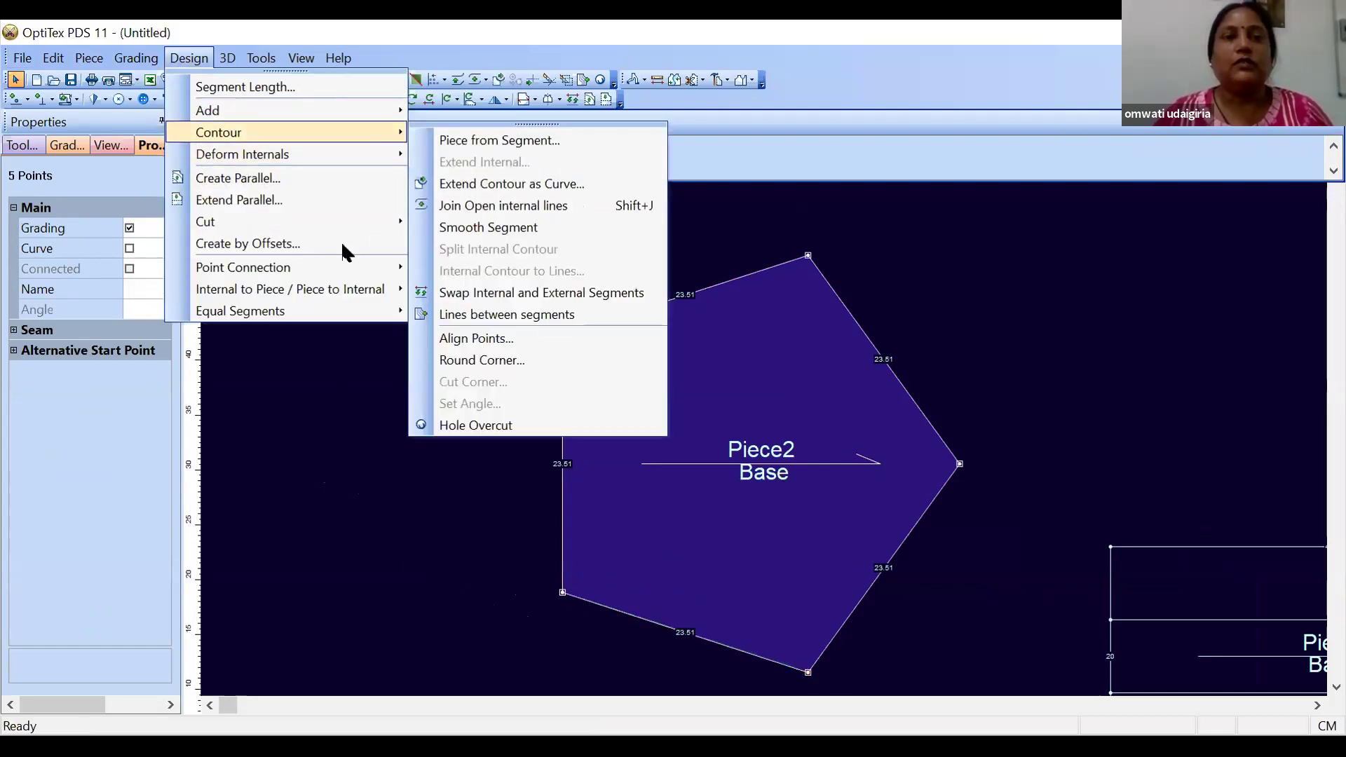
left_click(476, 339)
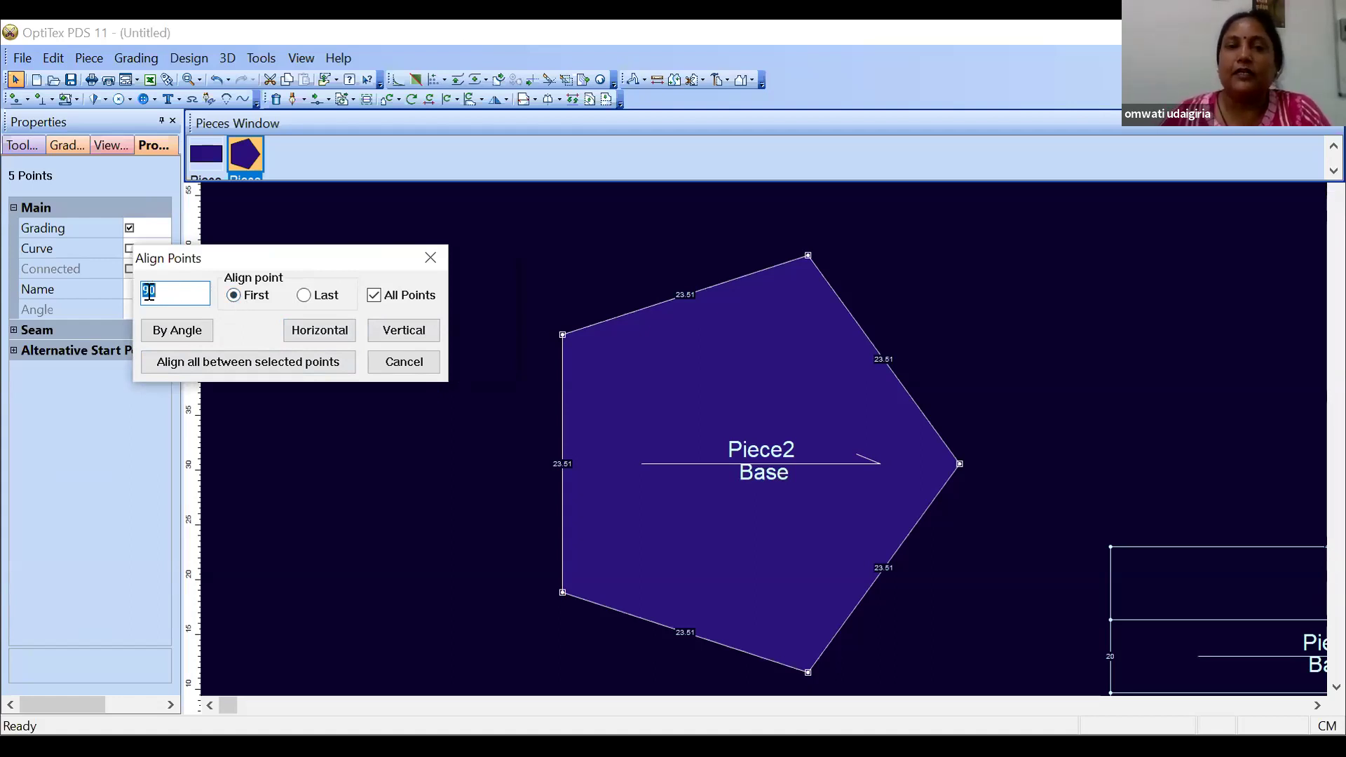
left_click(328, 340)
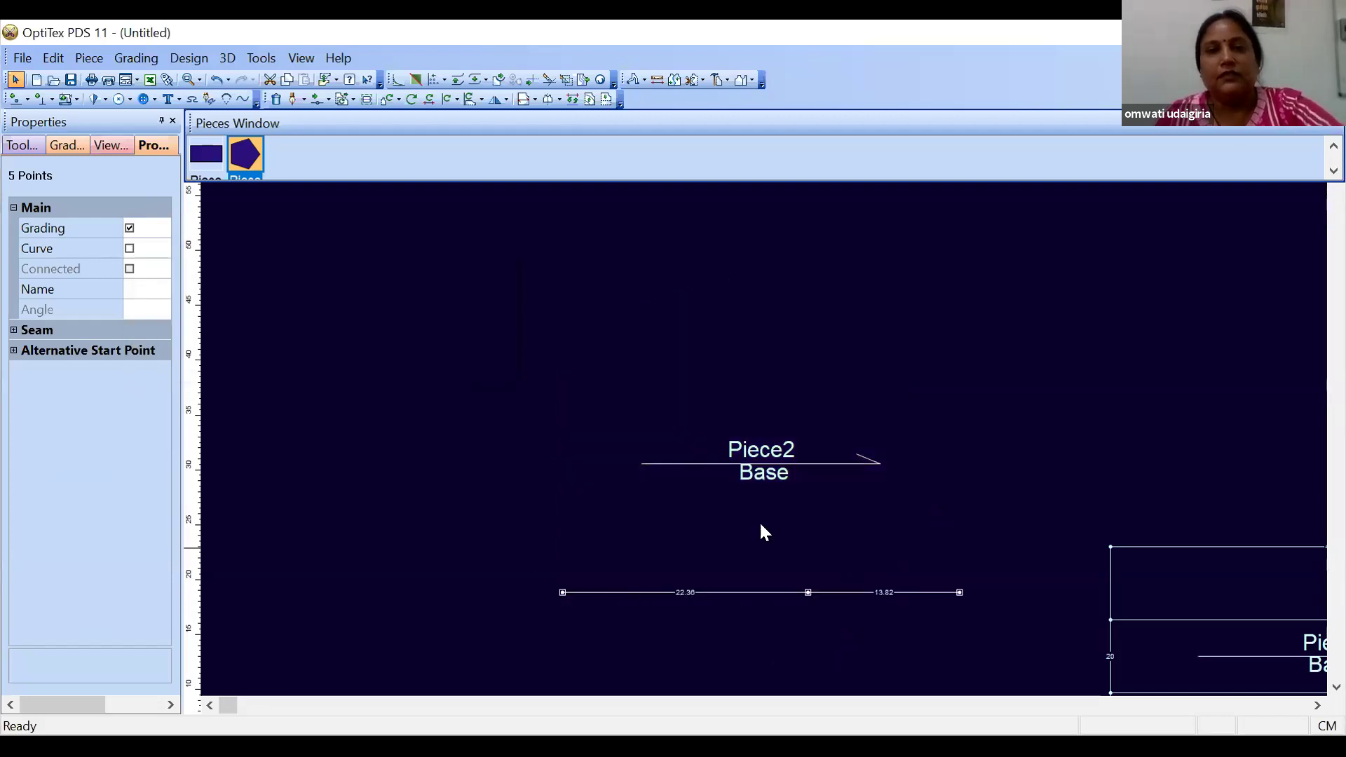
key("ctrl+z")
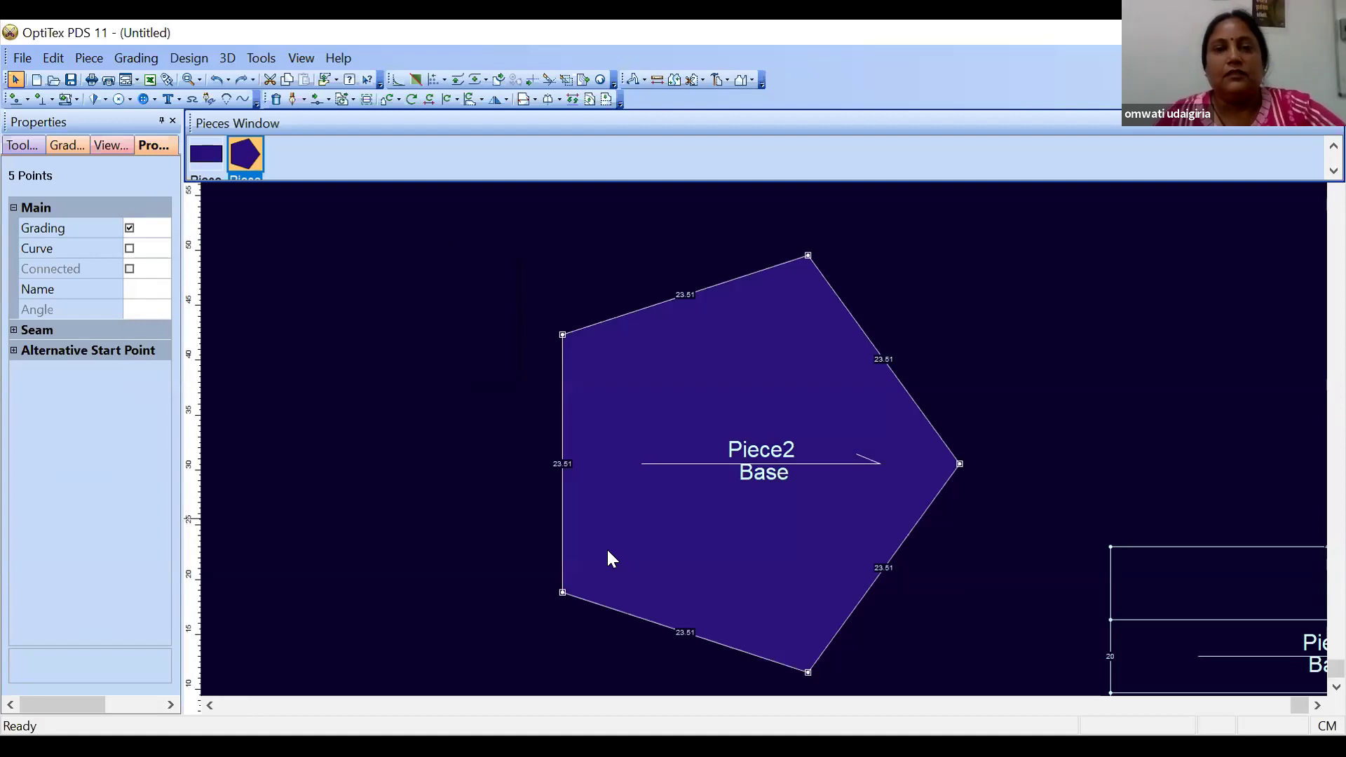
Align all five selected pentagon points vertically with Align Points, and undo the alignment
left_click(181, 59)
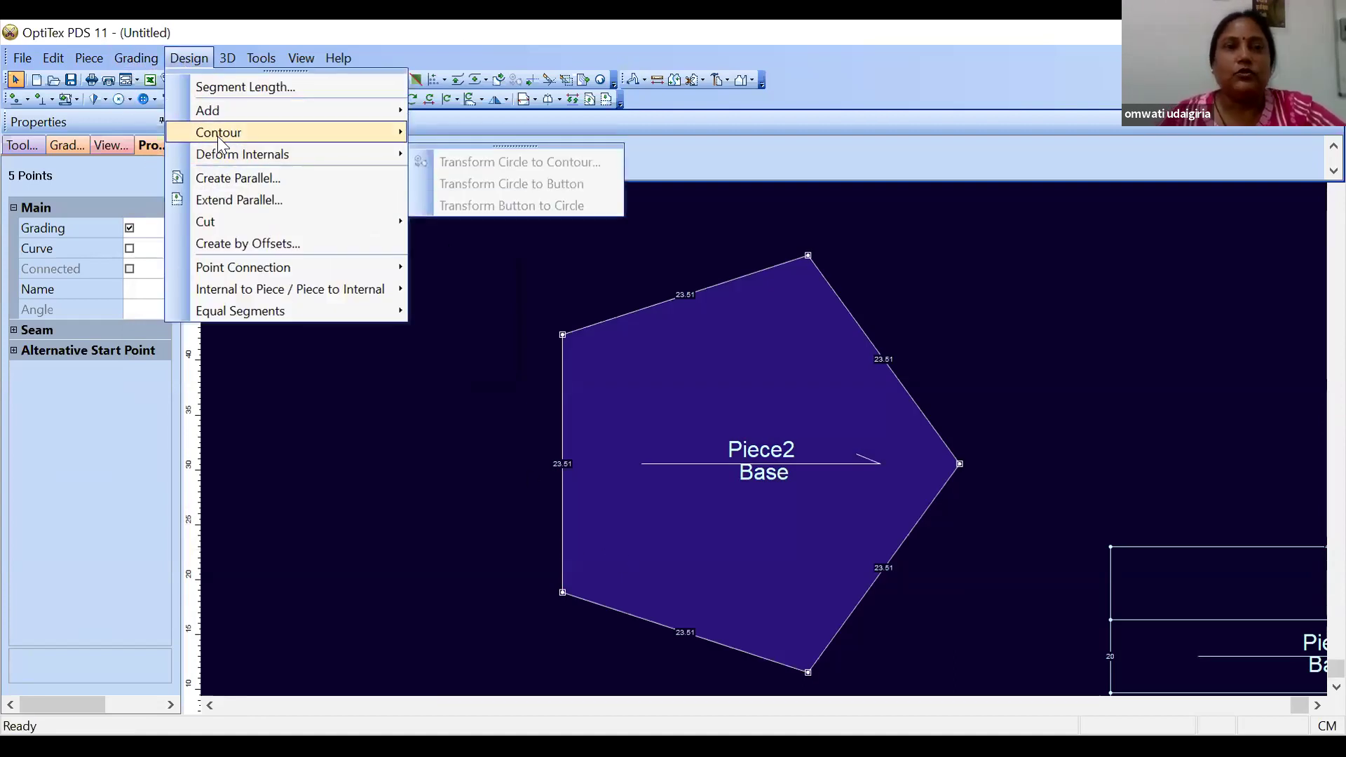
mouse_move(217, 136)
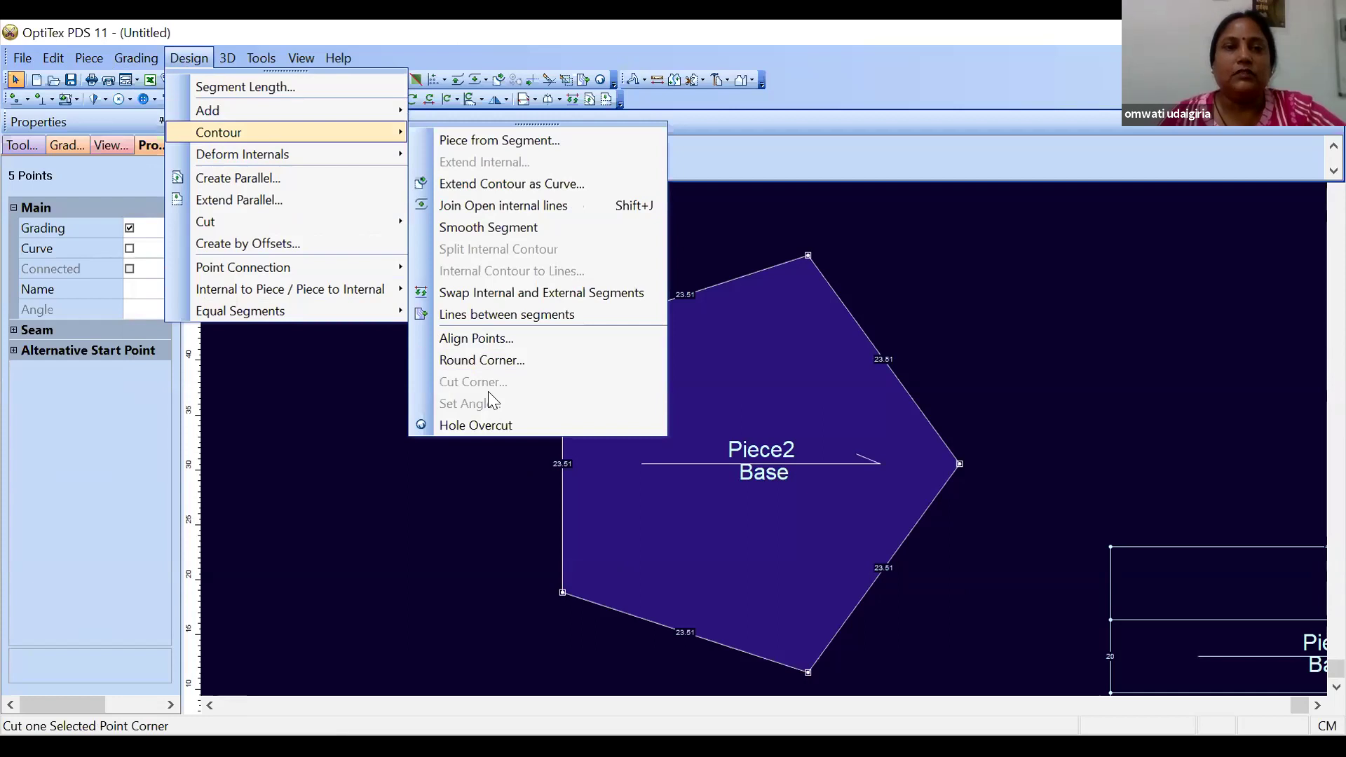
left_click(465, 335)
left_click(469, 328)
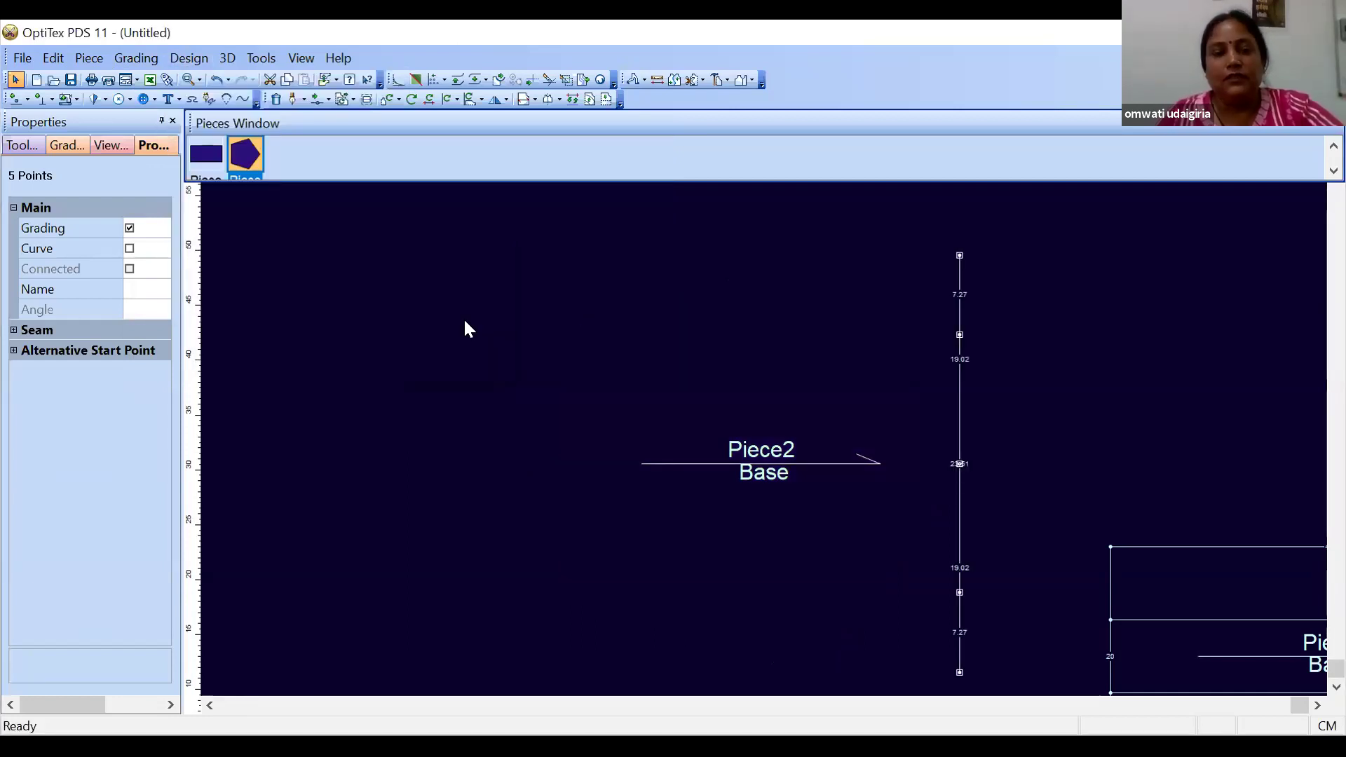
key("ctrl+z")
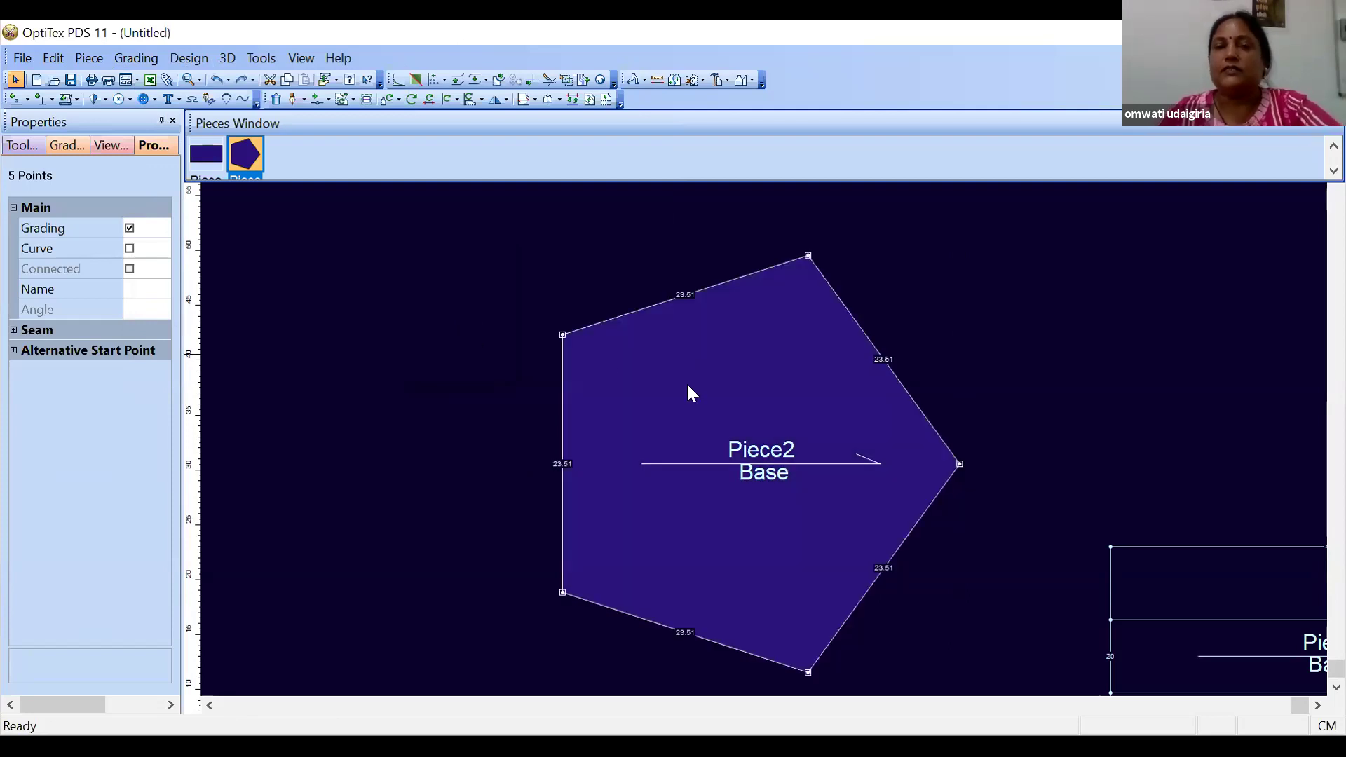
scroll(771, 413, "down", 1)
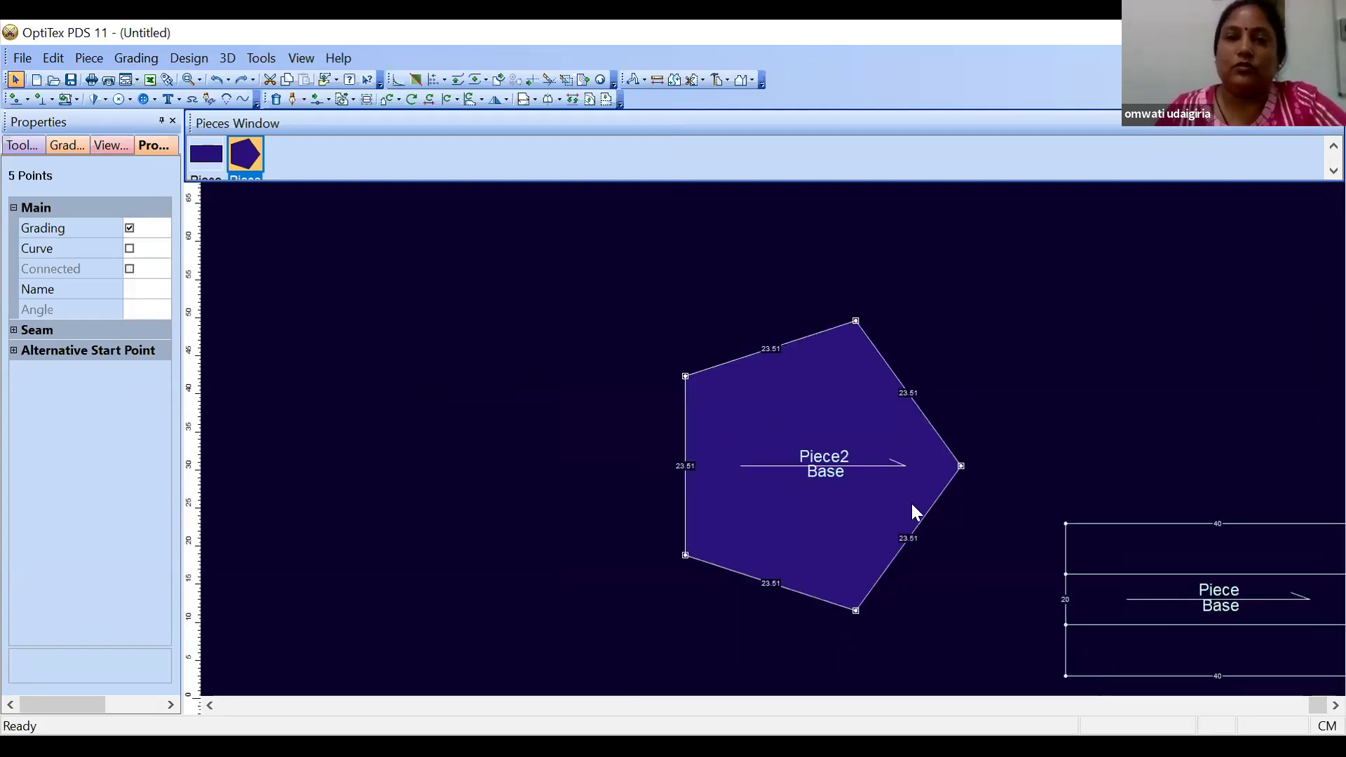
scroll(913, 504, "down", 2)
left_click(187, 58)
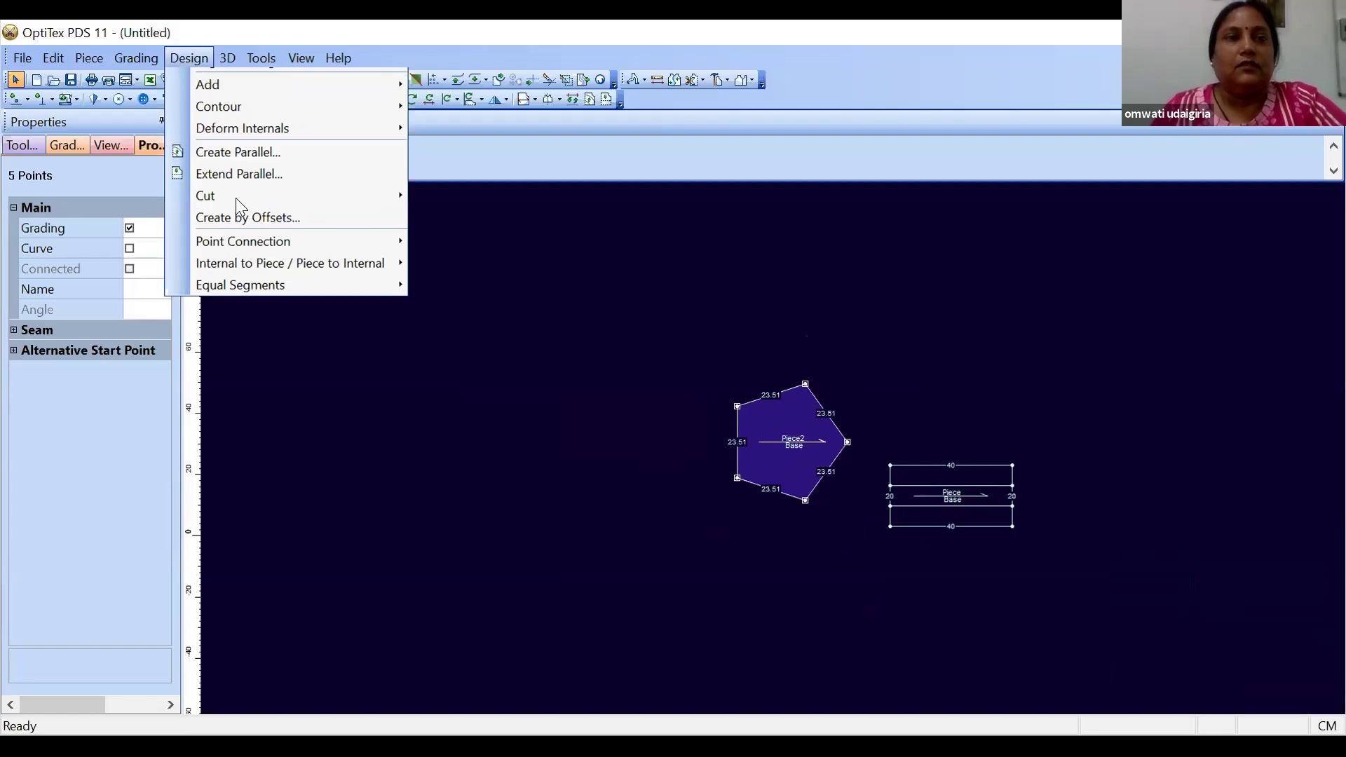
mouse_move(229, 134)
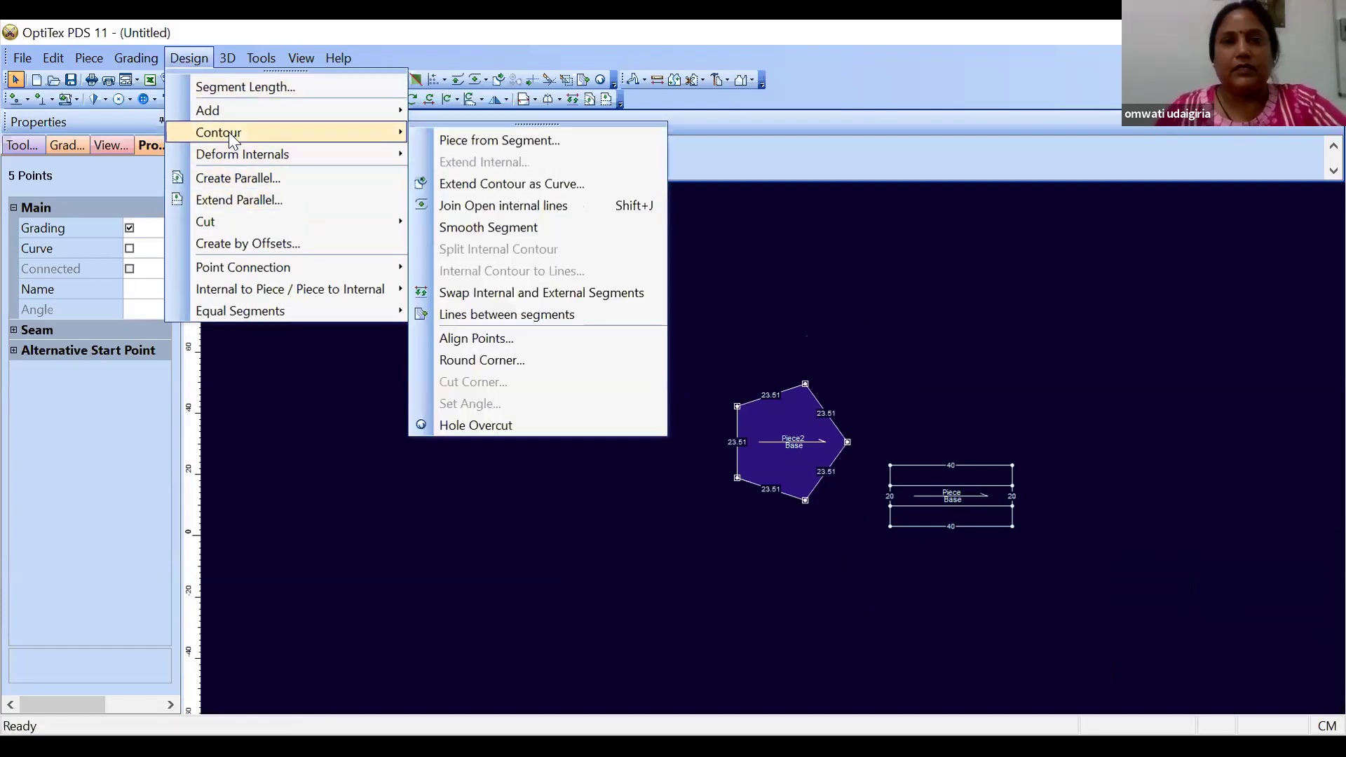
left_click(838, 582)
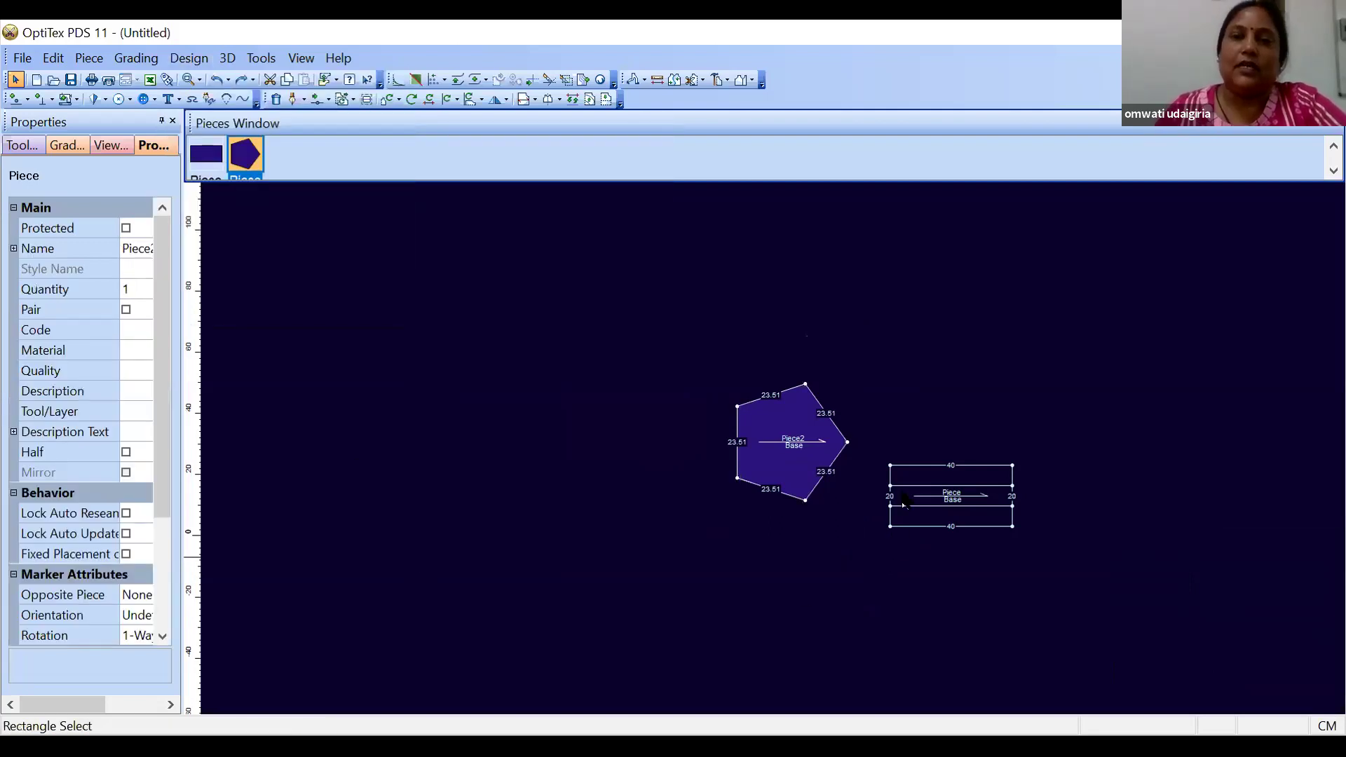
Move the rectangular piece with the two internal lines to the upper left of the pentagon
left_click_drag(620, 412, 459, 323)
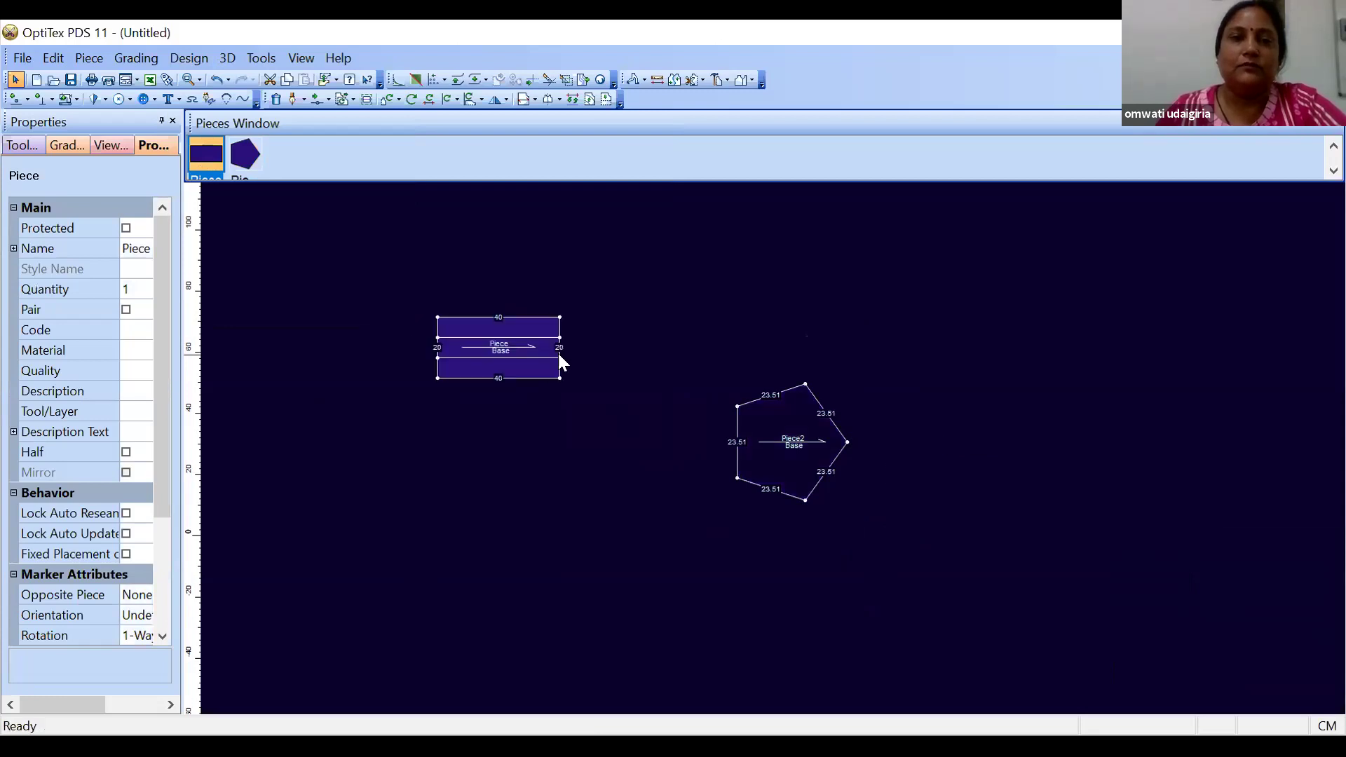
scroll(559, 354, "up", 1)
scroll(763, 411, "up", 2)
left_click_drag(572, 303, 742, 355)
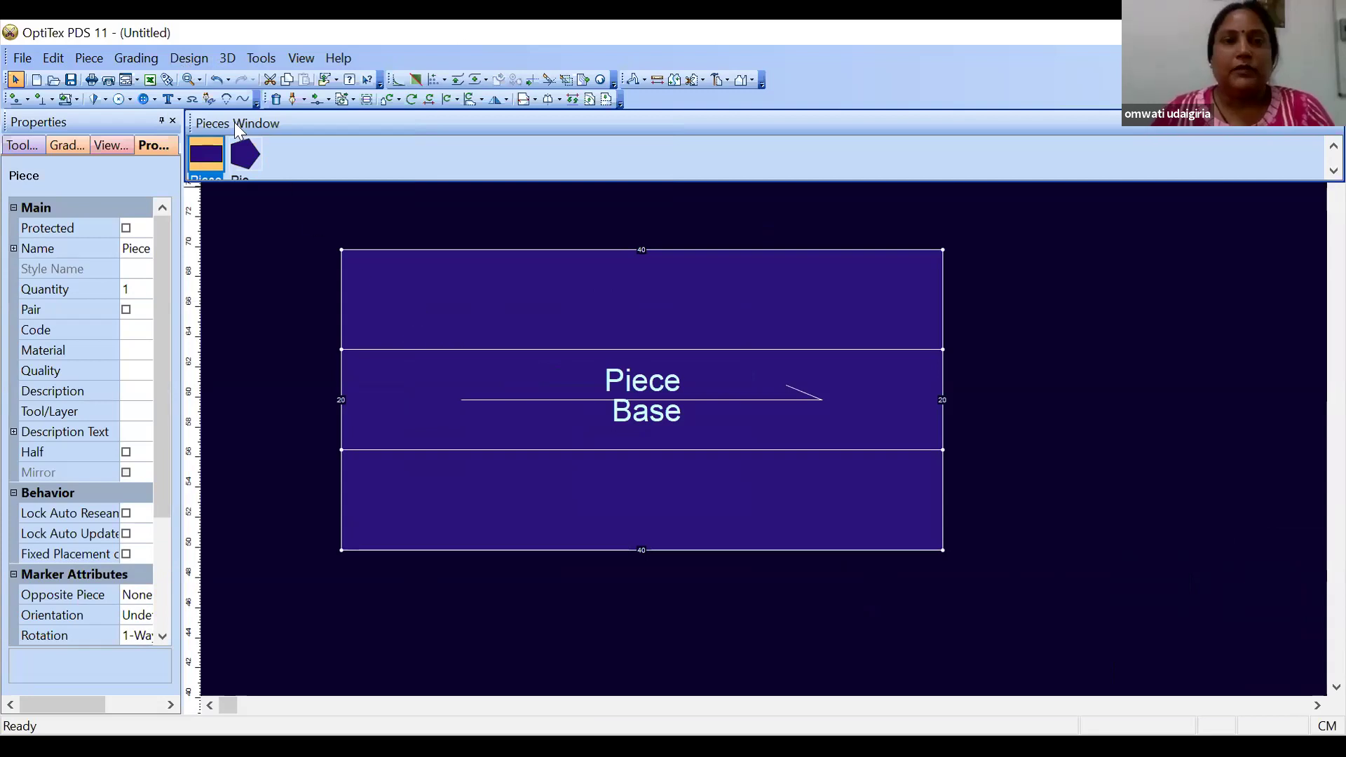
Round the rectangular piece's upper-left corner with a radius of 2 cm
left_click(189, 58)
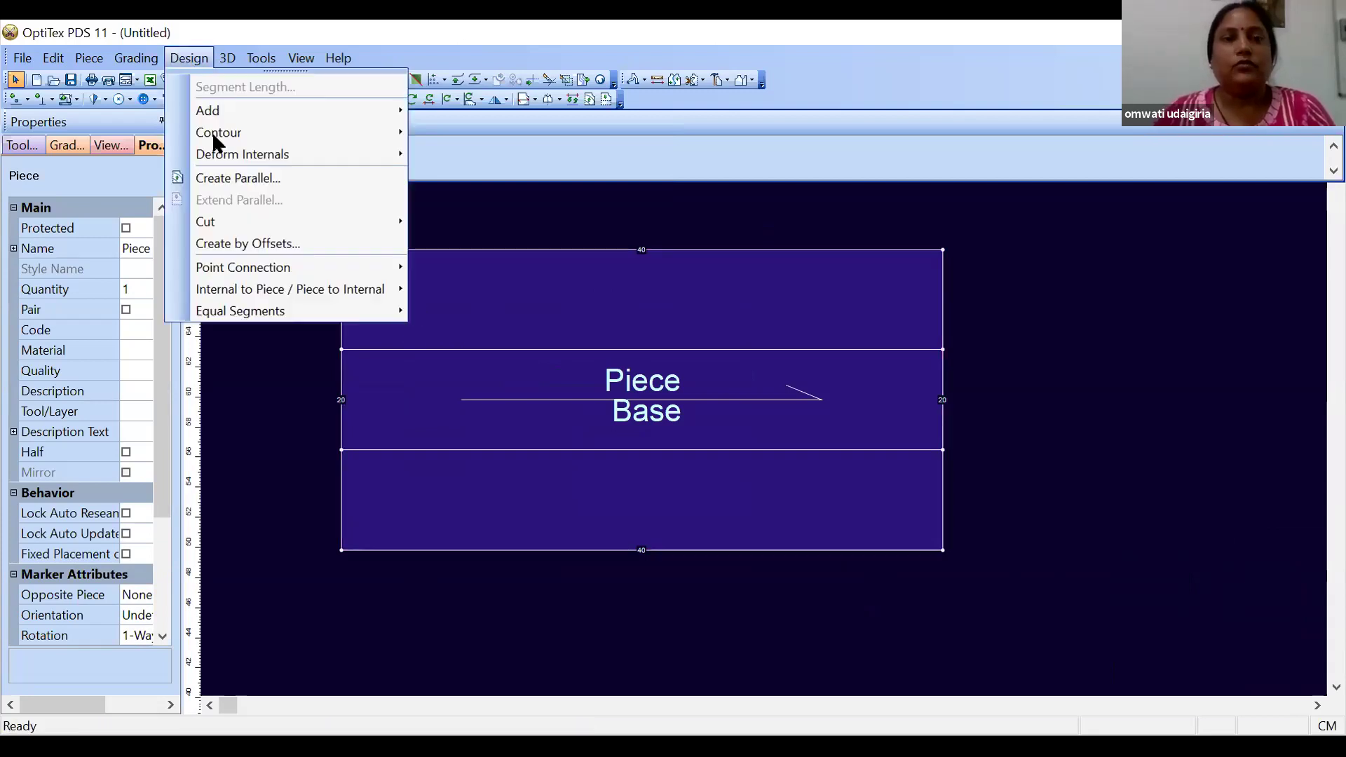
mouse_move(294, 133)
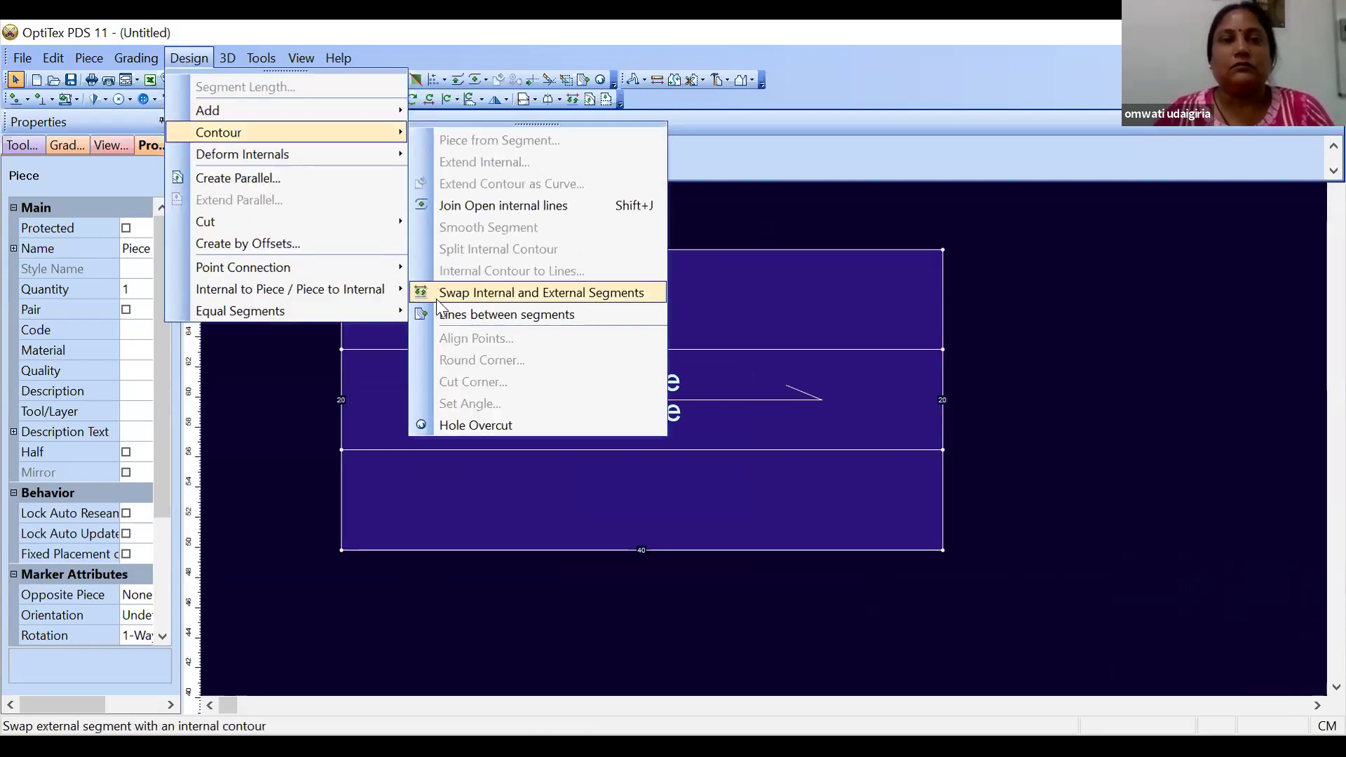
left_click(279, 408)
left_click(340, 249)
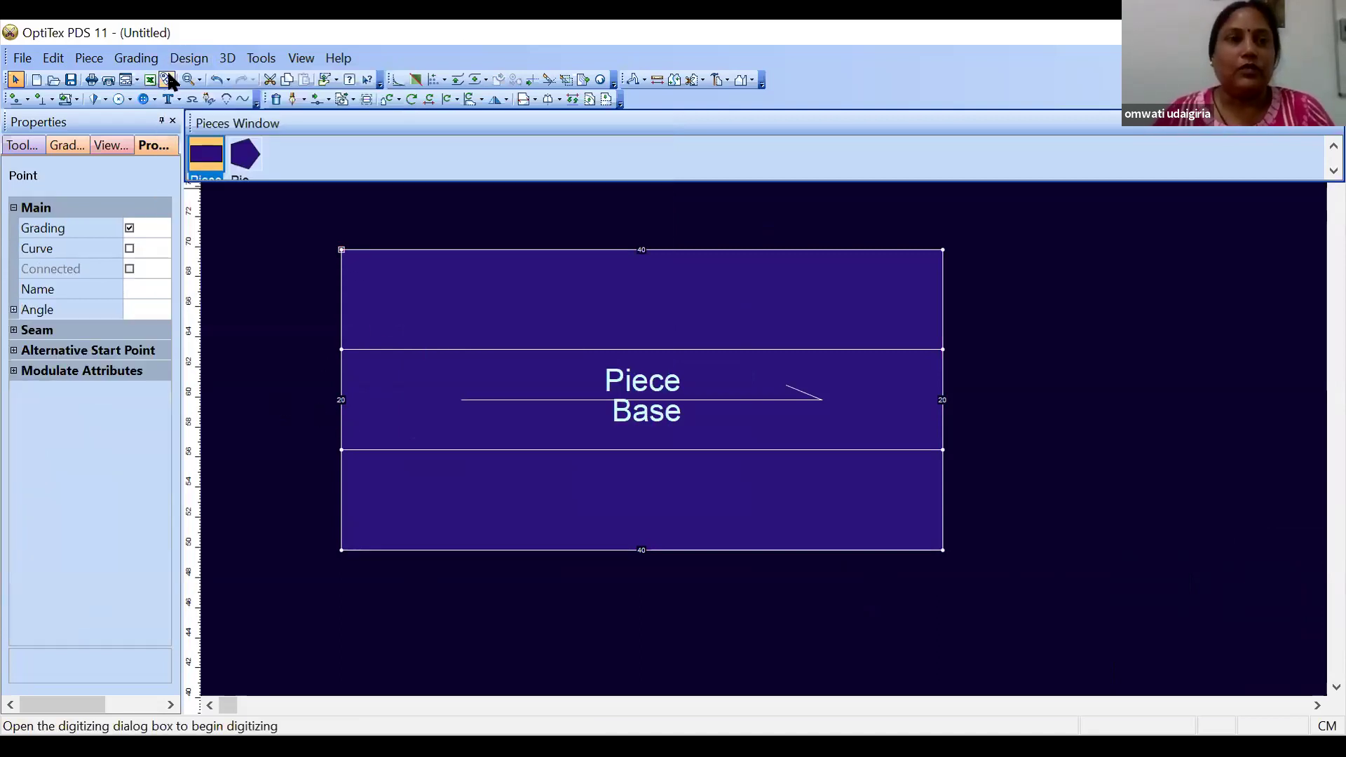
left_click(186, 61)
mouse_move(216, 133)
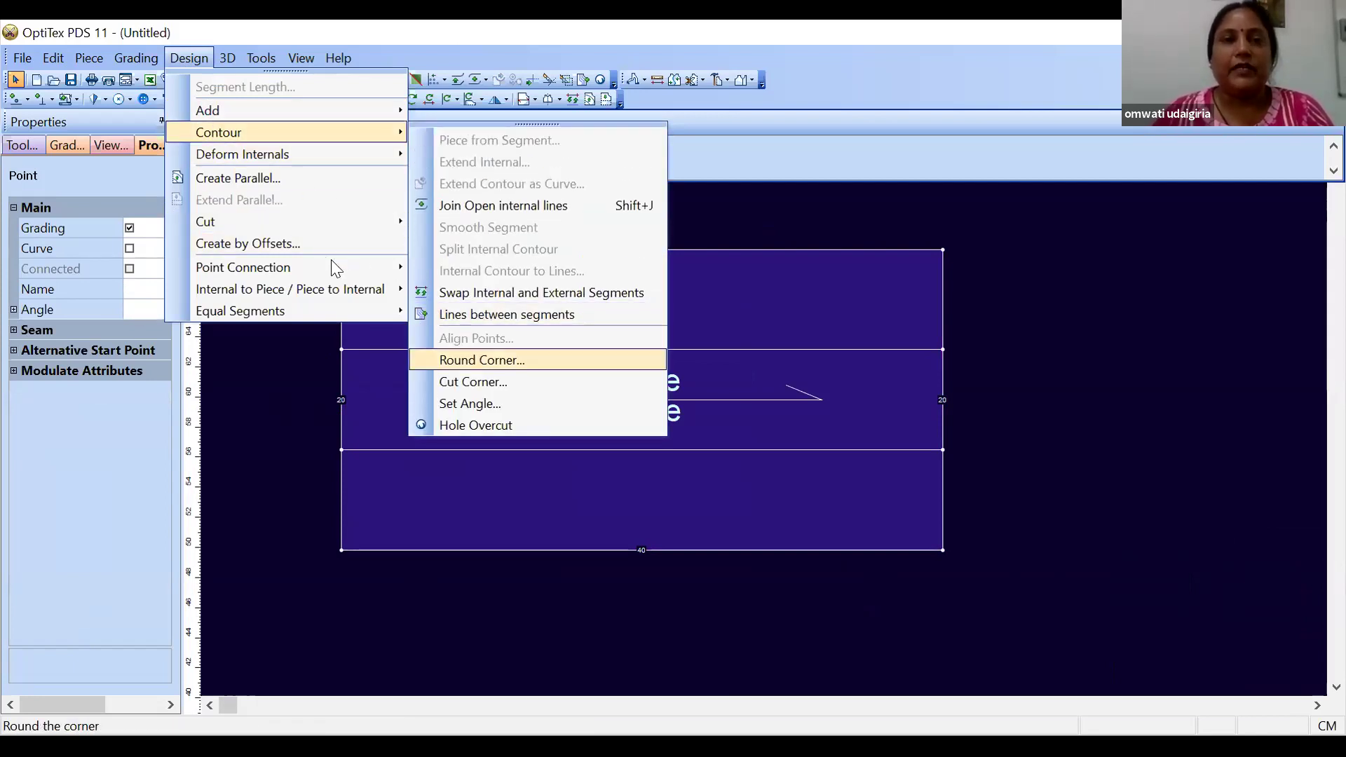
key("Return")
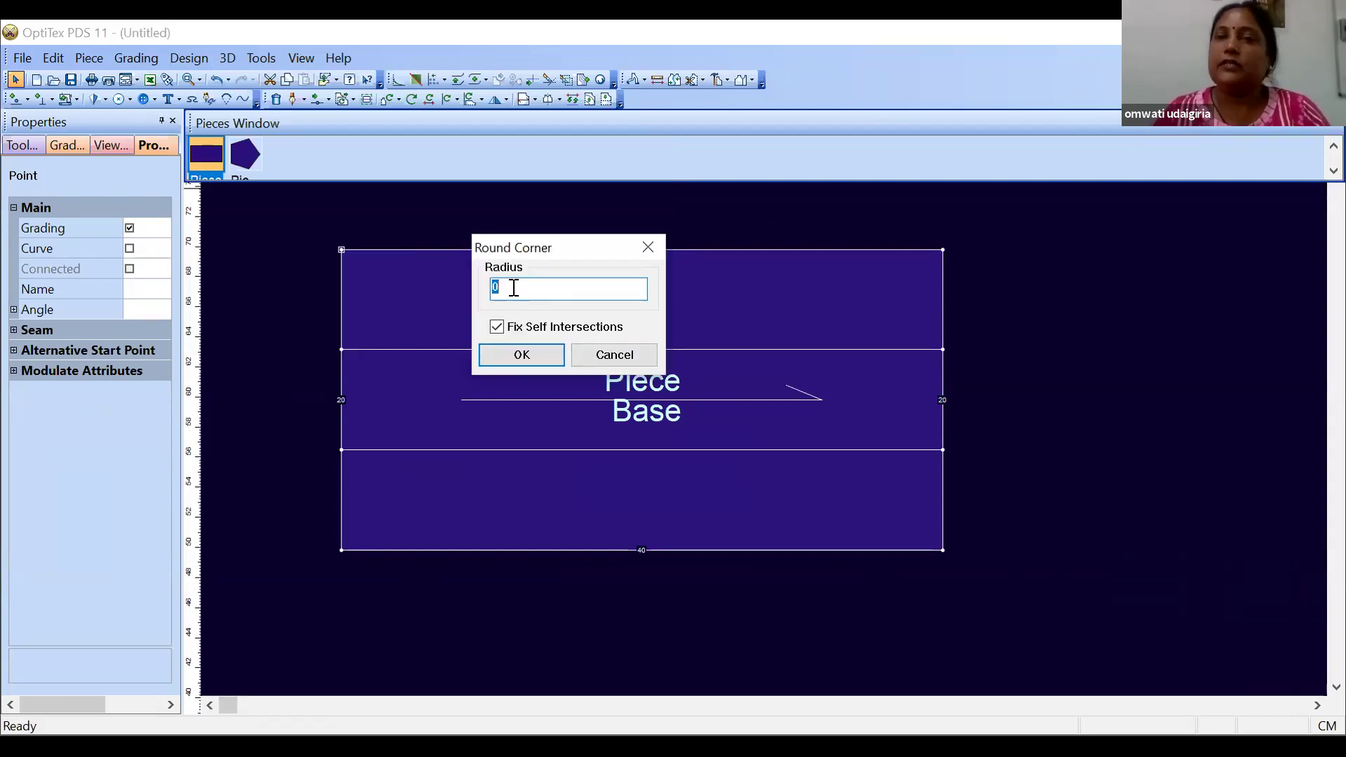
left_click(514, 289)
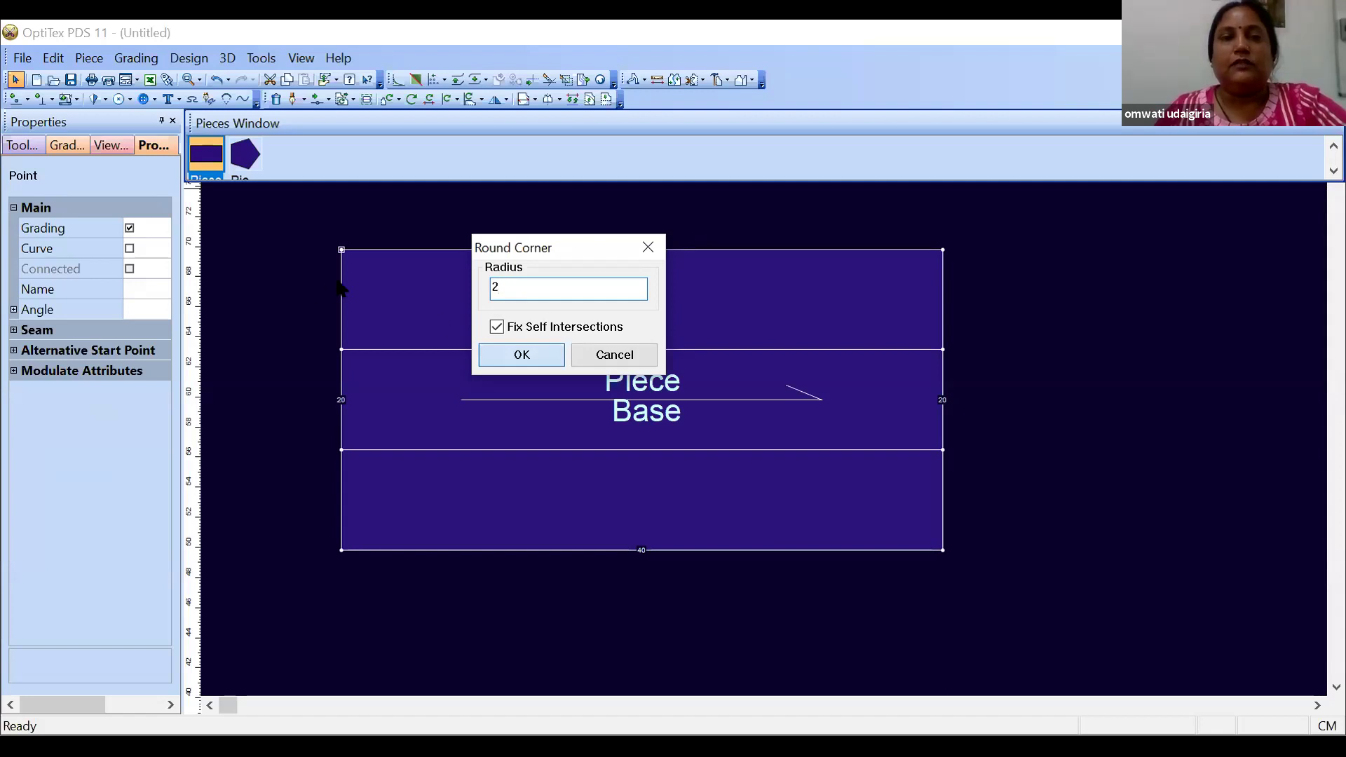
key("Return")
scroll(784, 405, "up", 3)
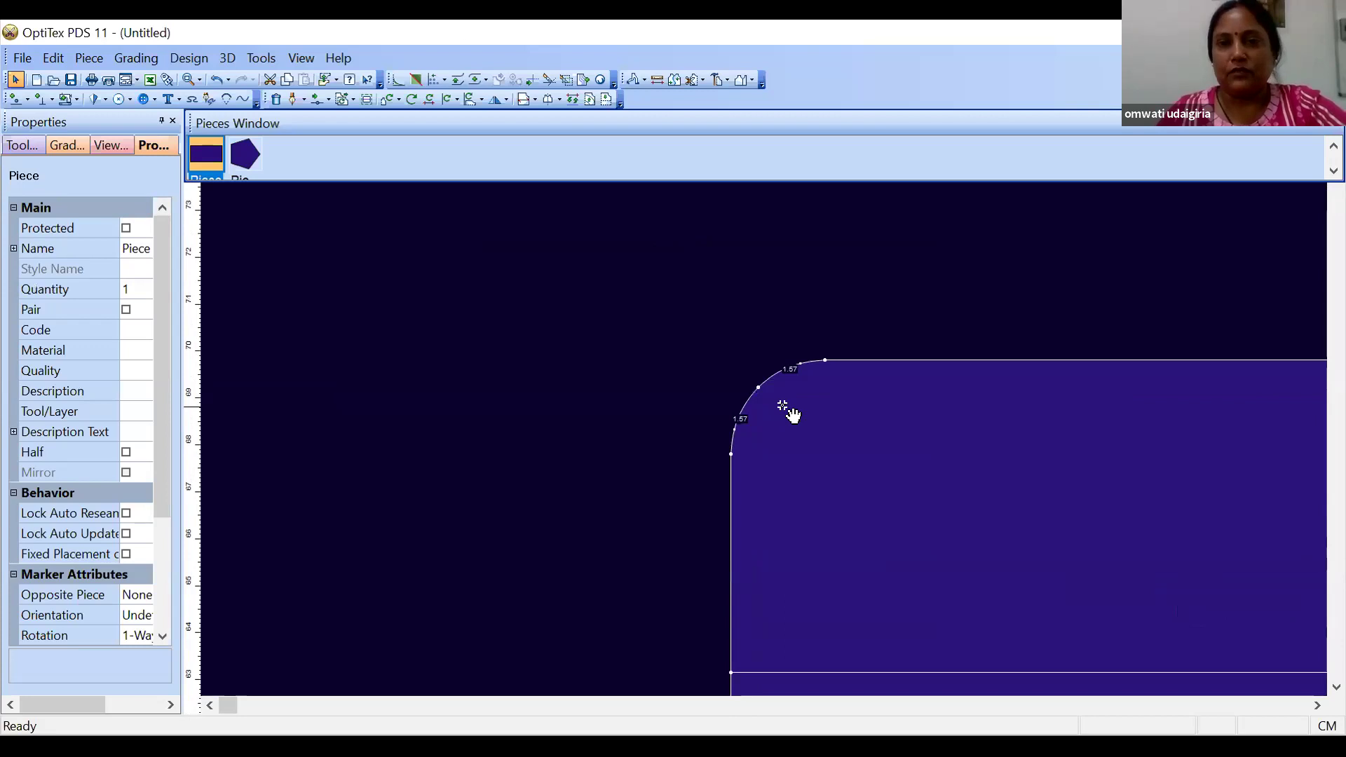
Round the rectangular piece's lower-left corner with a radius of 4 cm
scroll(671, 426, "down", 3)
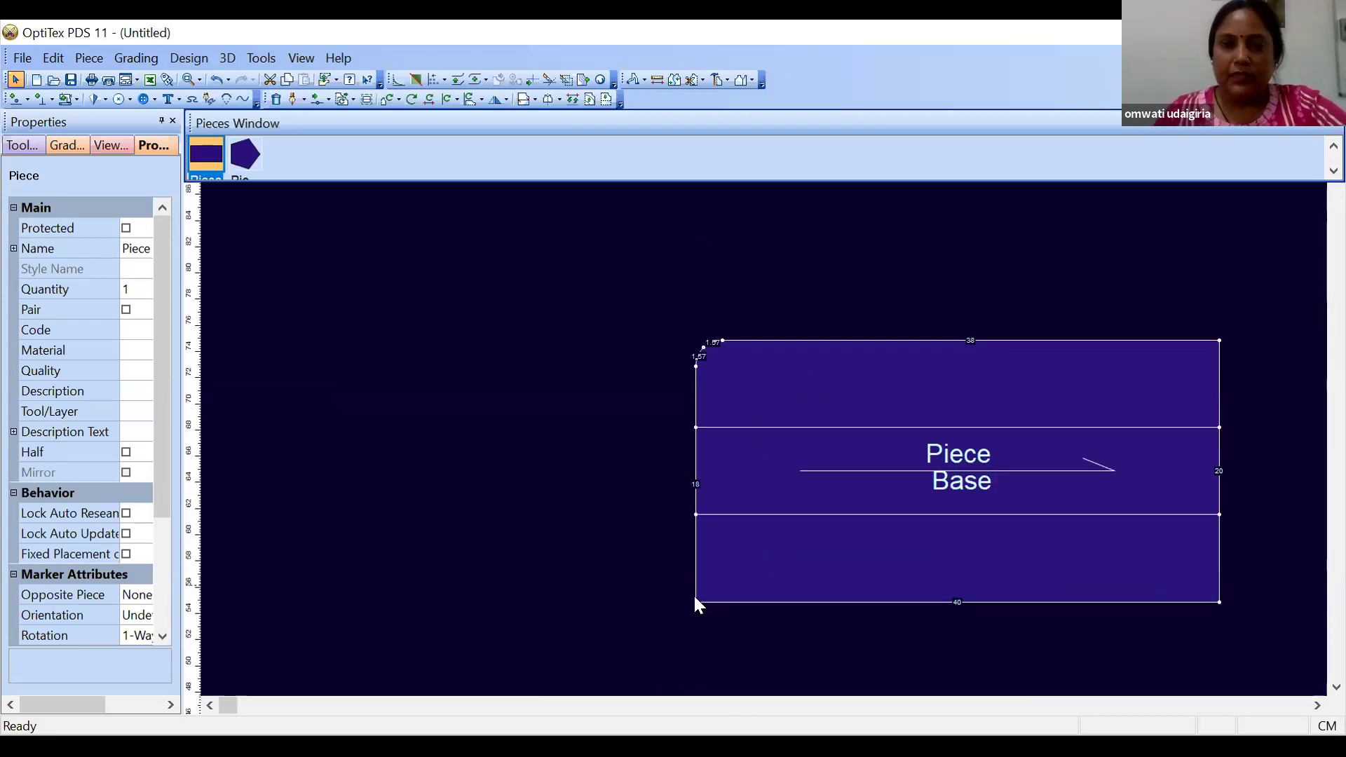
left_click(695, 602)
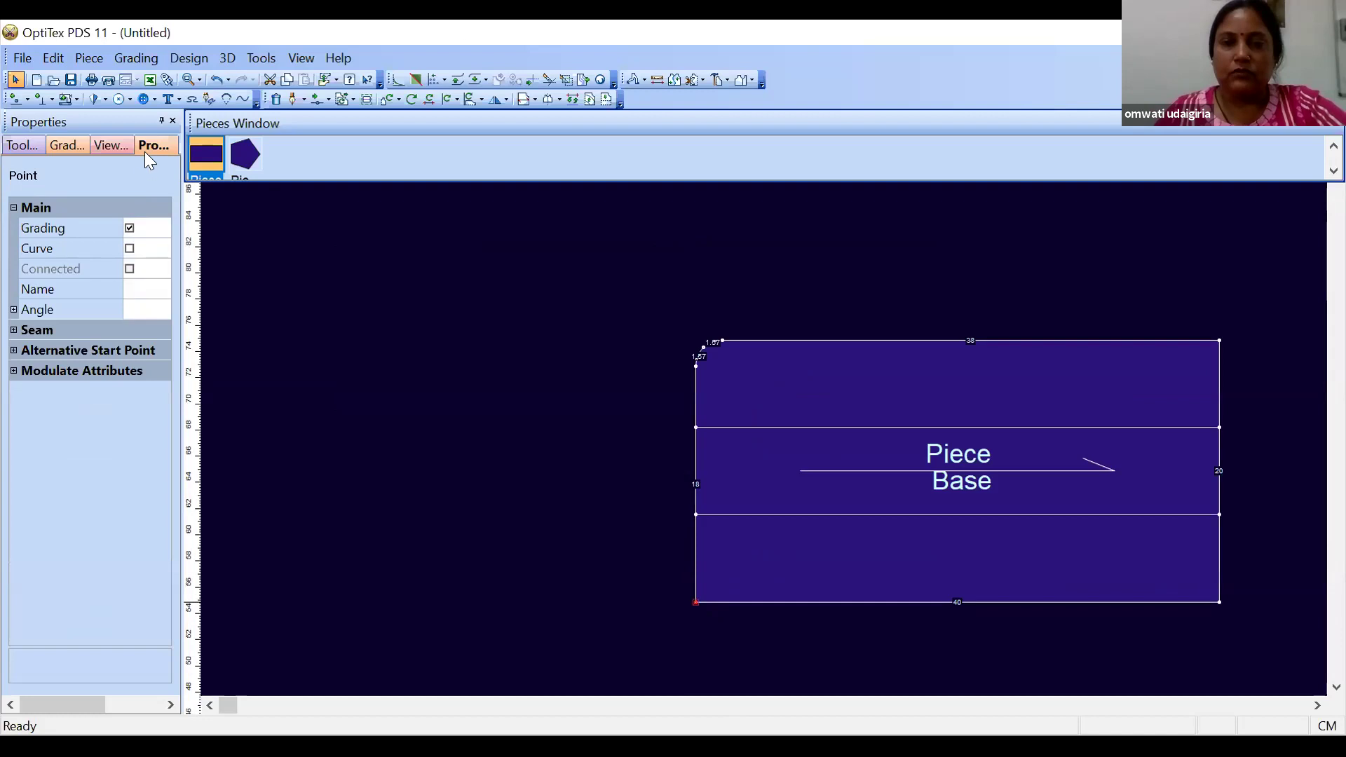
left_click(188, 57)
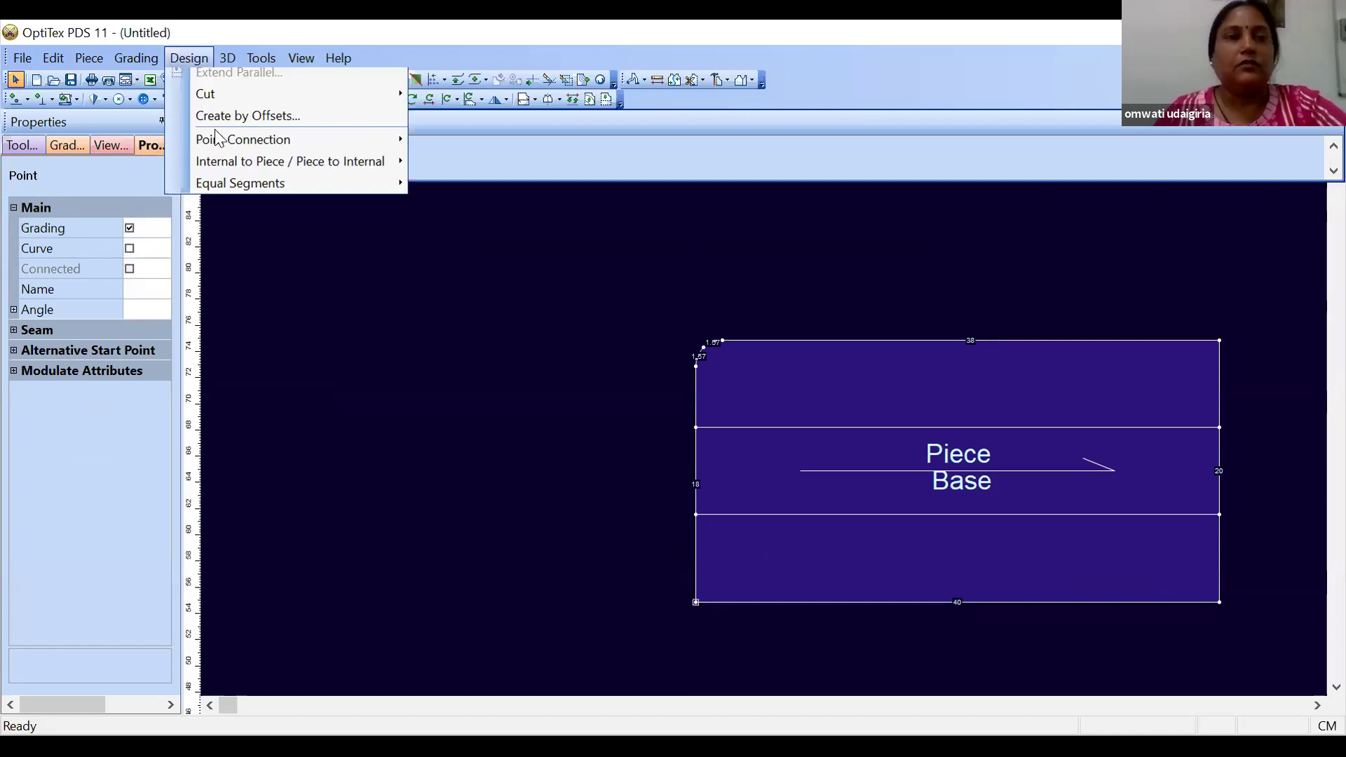
left_click(485, 359)
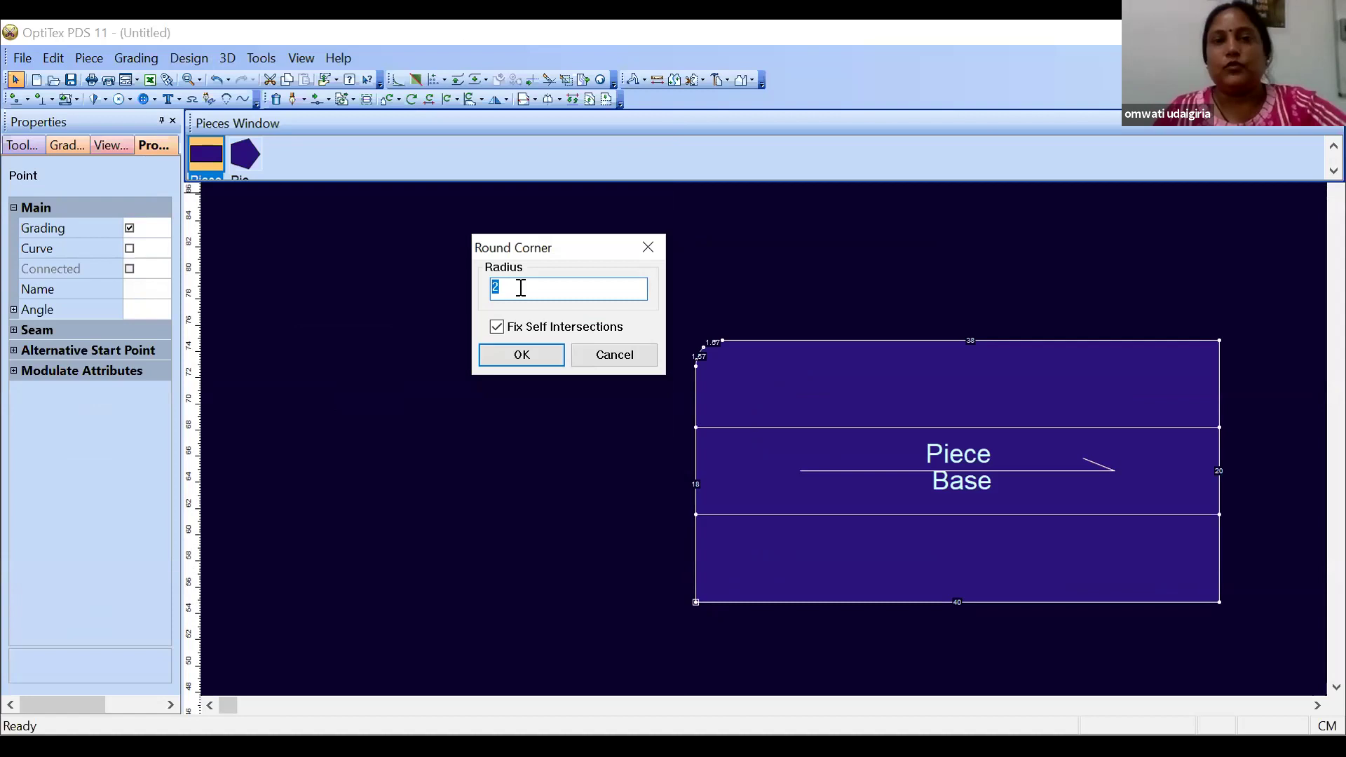
type("4")
left_click(527, 355)
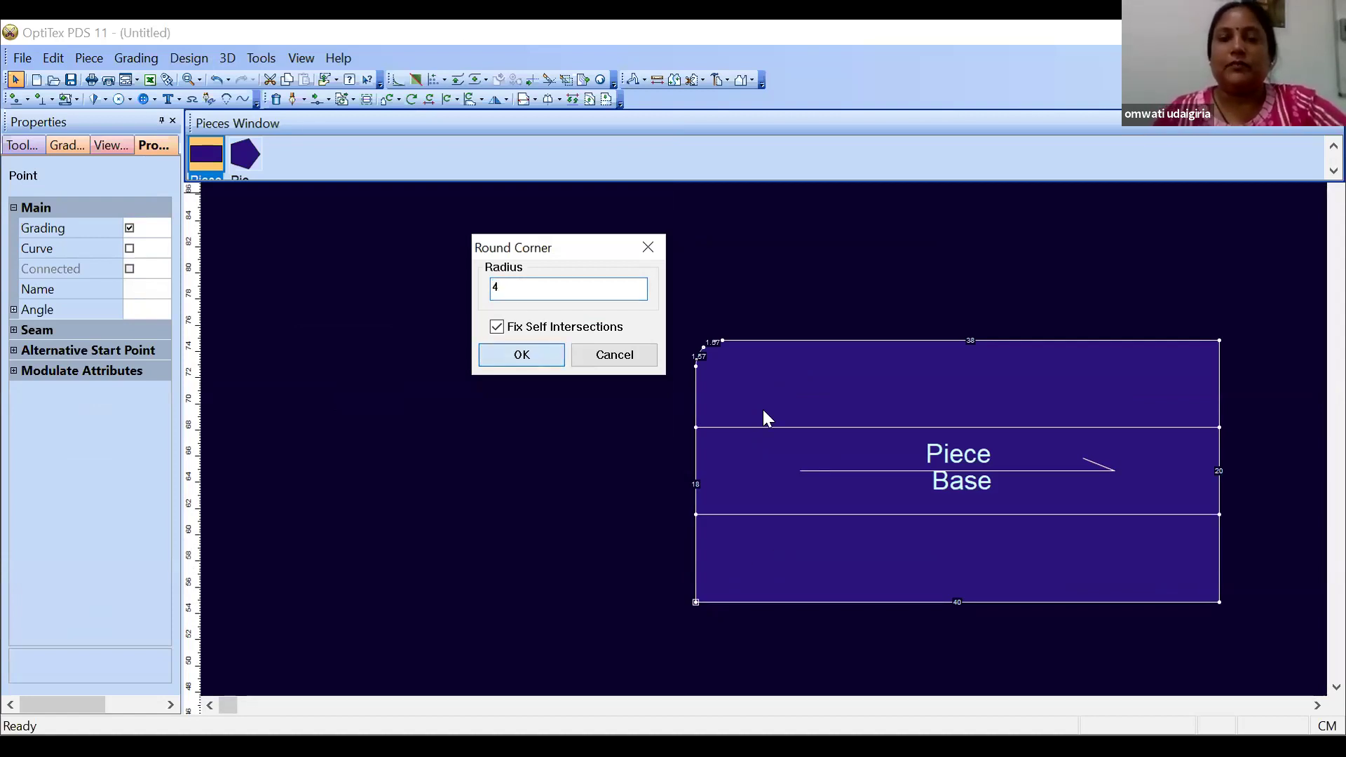
scroll(763, 409, "up", 3)
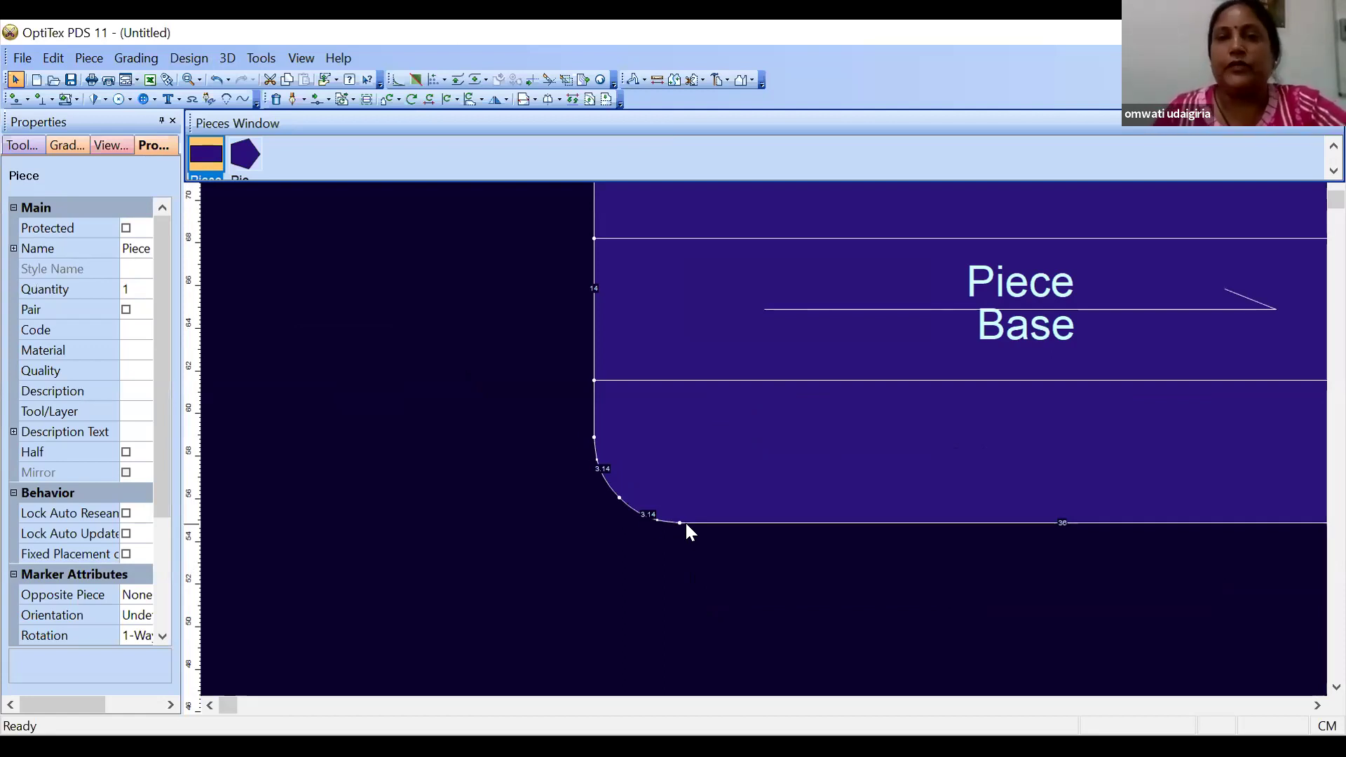
Cut the rectangular piece's upper-right corner at a distance of 4 cm
scroll(762, 418, "down", 2)
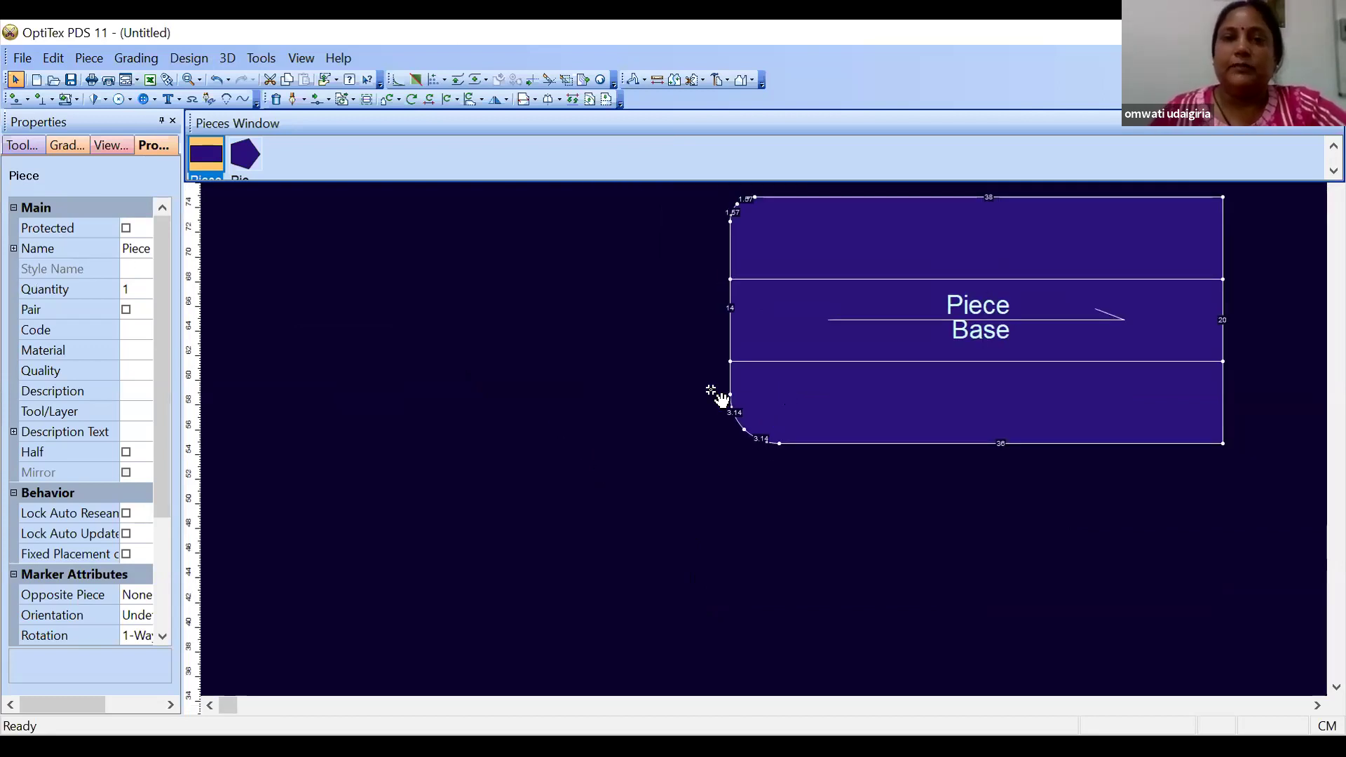
left_click(911, 276)
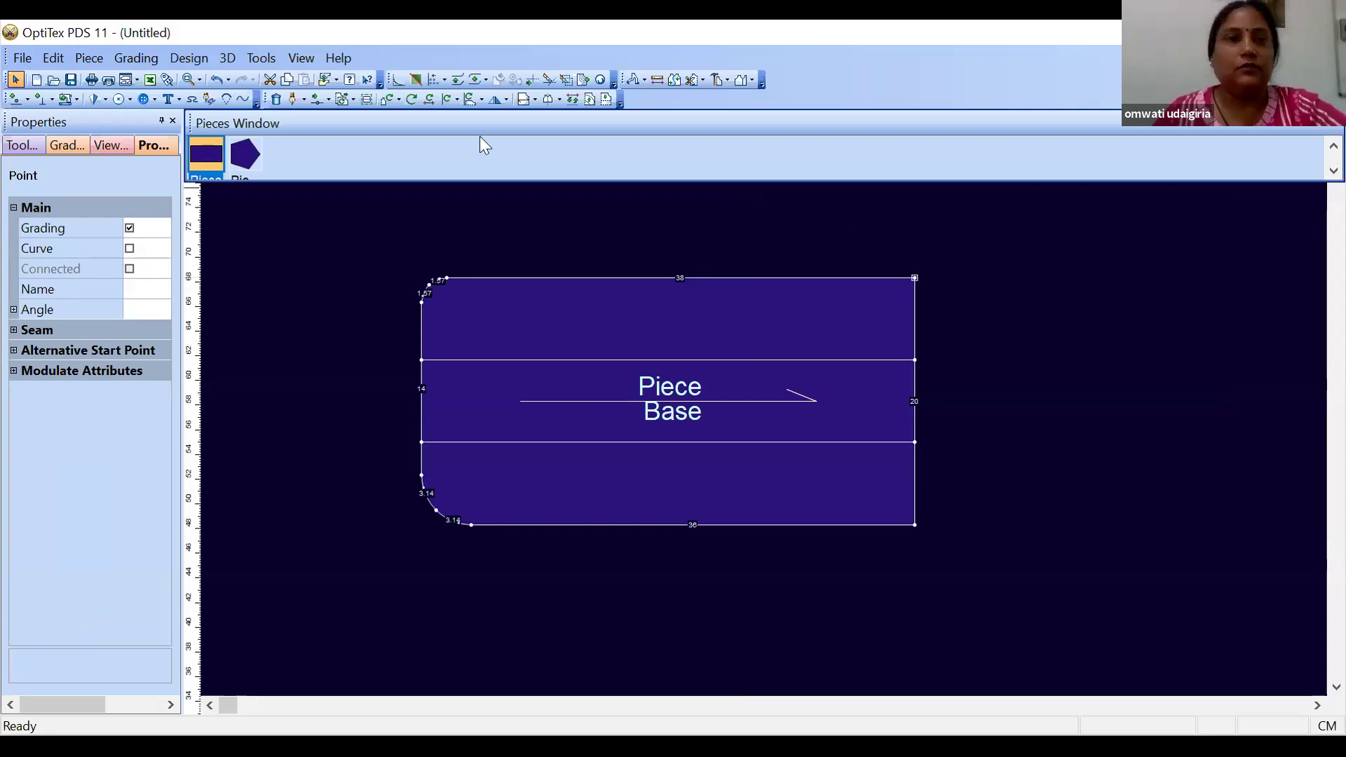
left_click(190, 59)
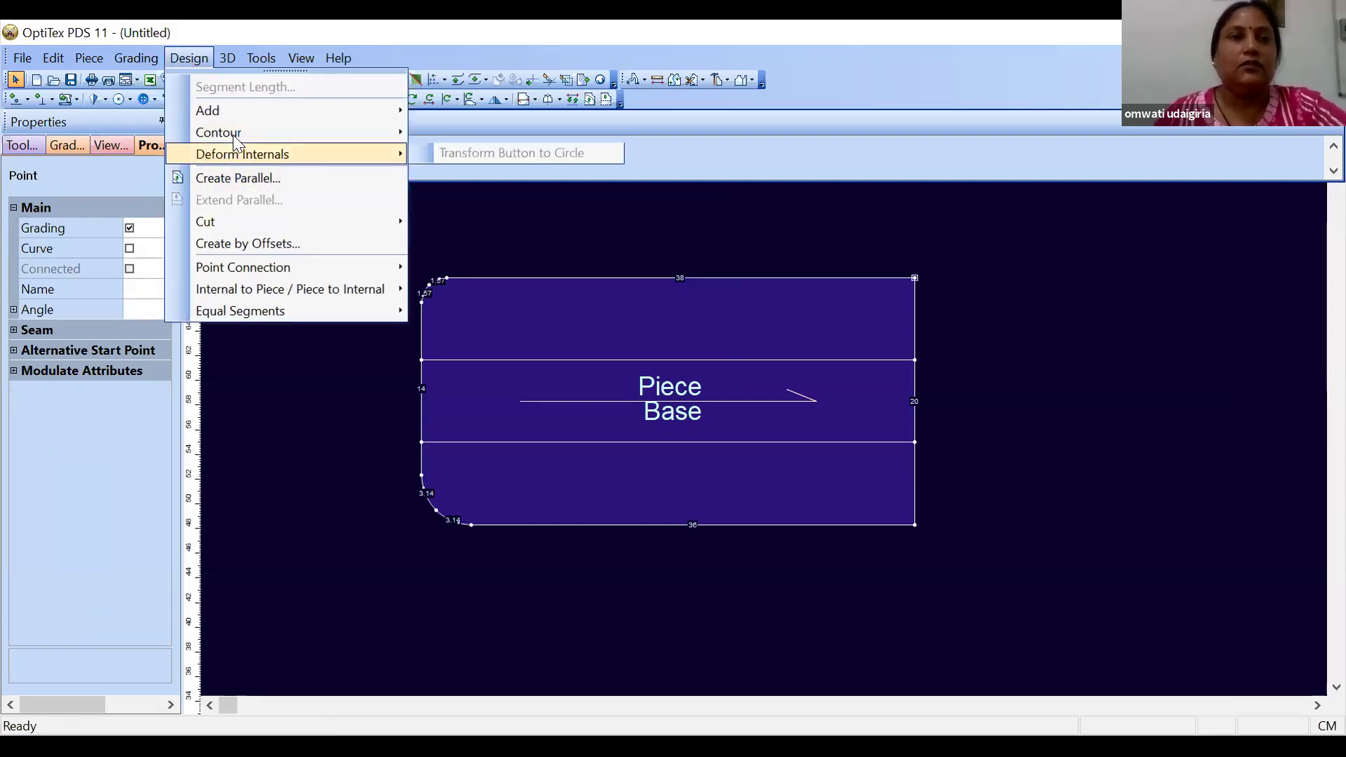
mouse_move(233, 137)
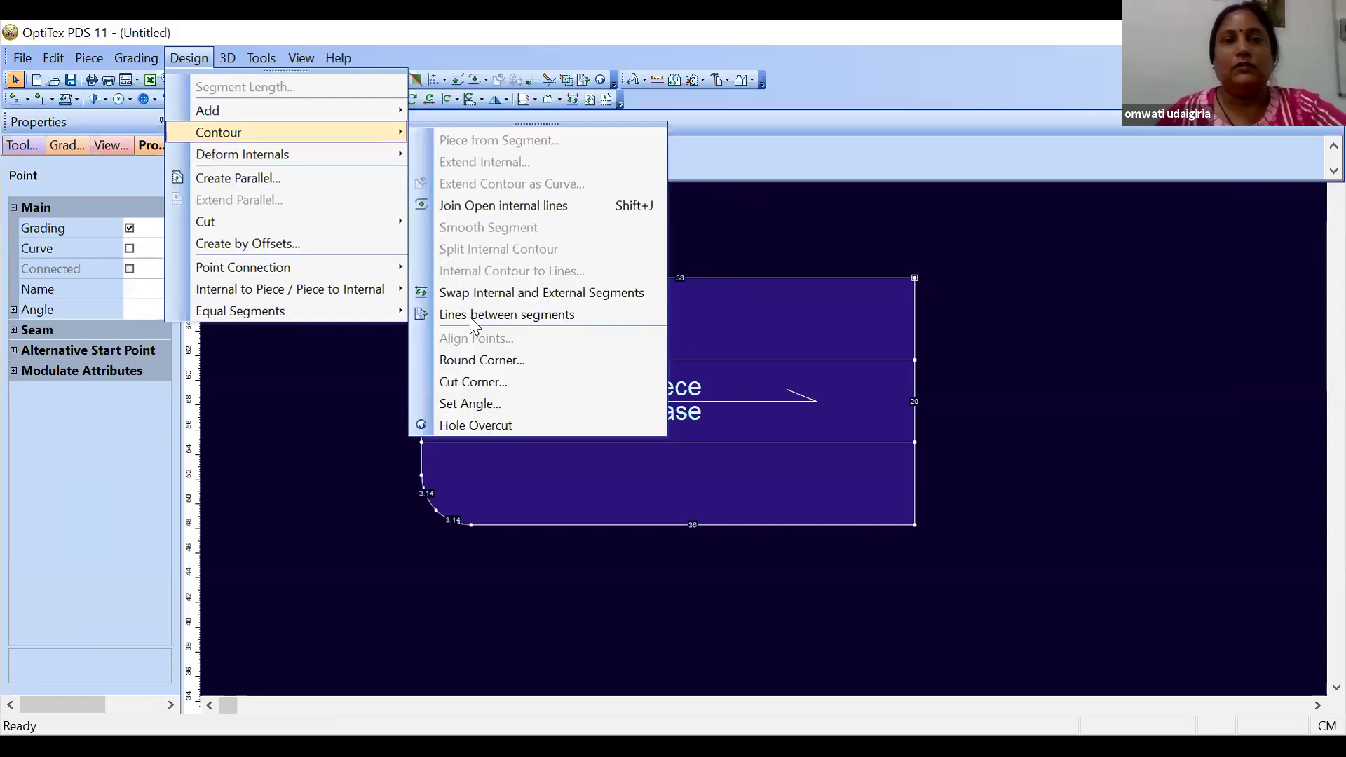
left_click(485, 383)
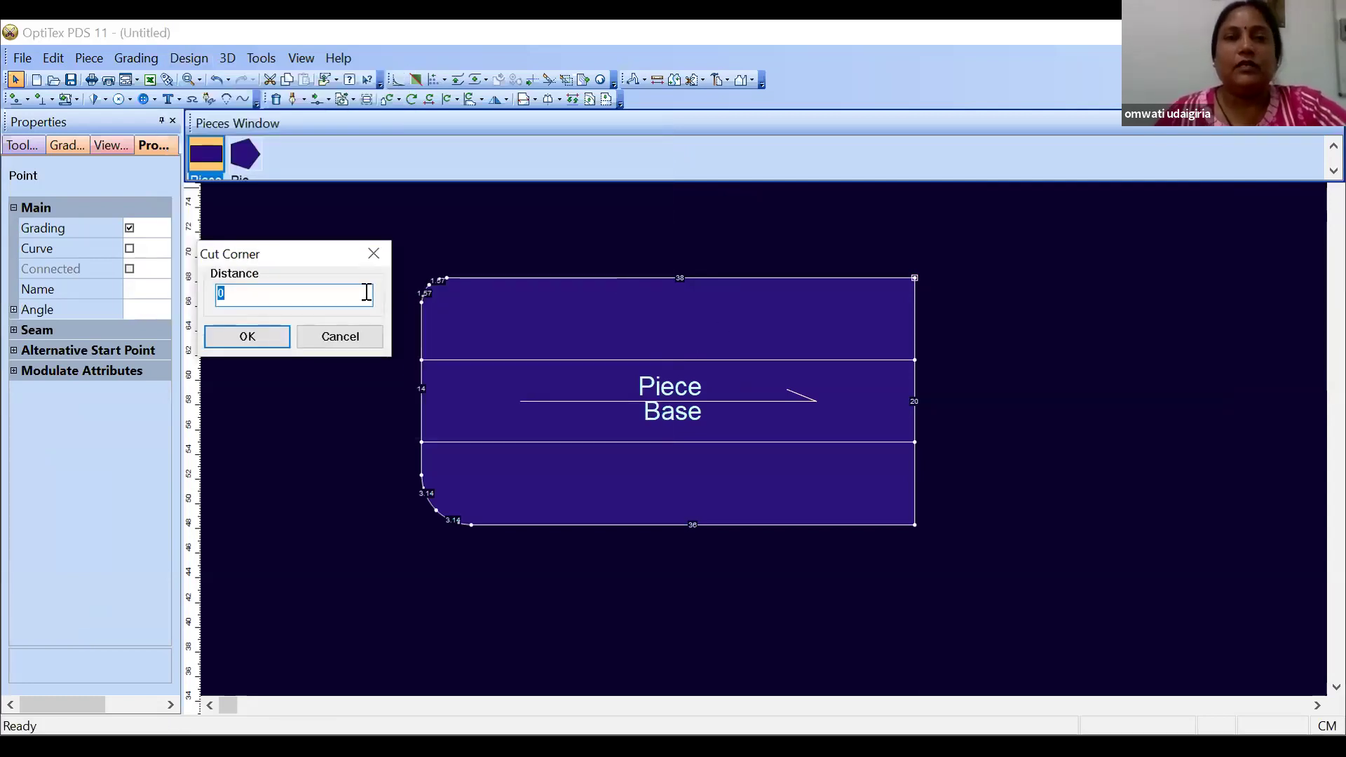
left_click(242, 291)
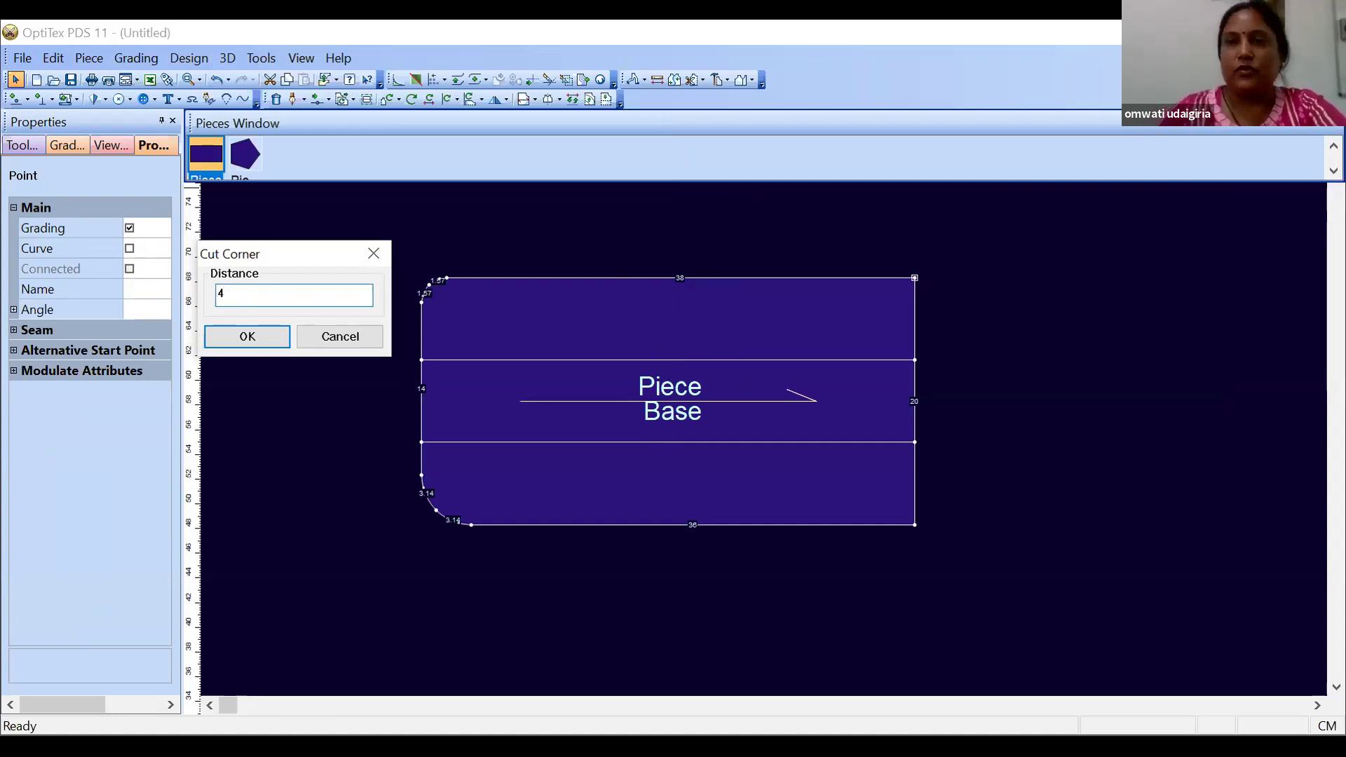
left_click(239, 338)
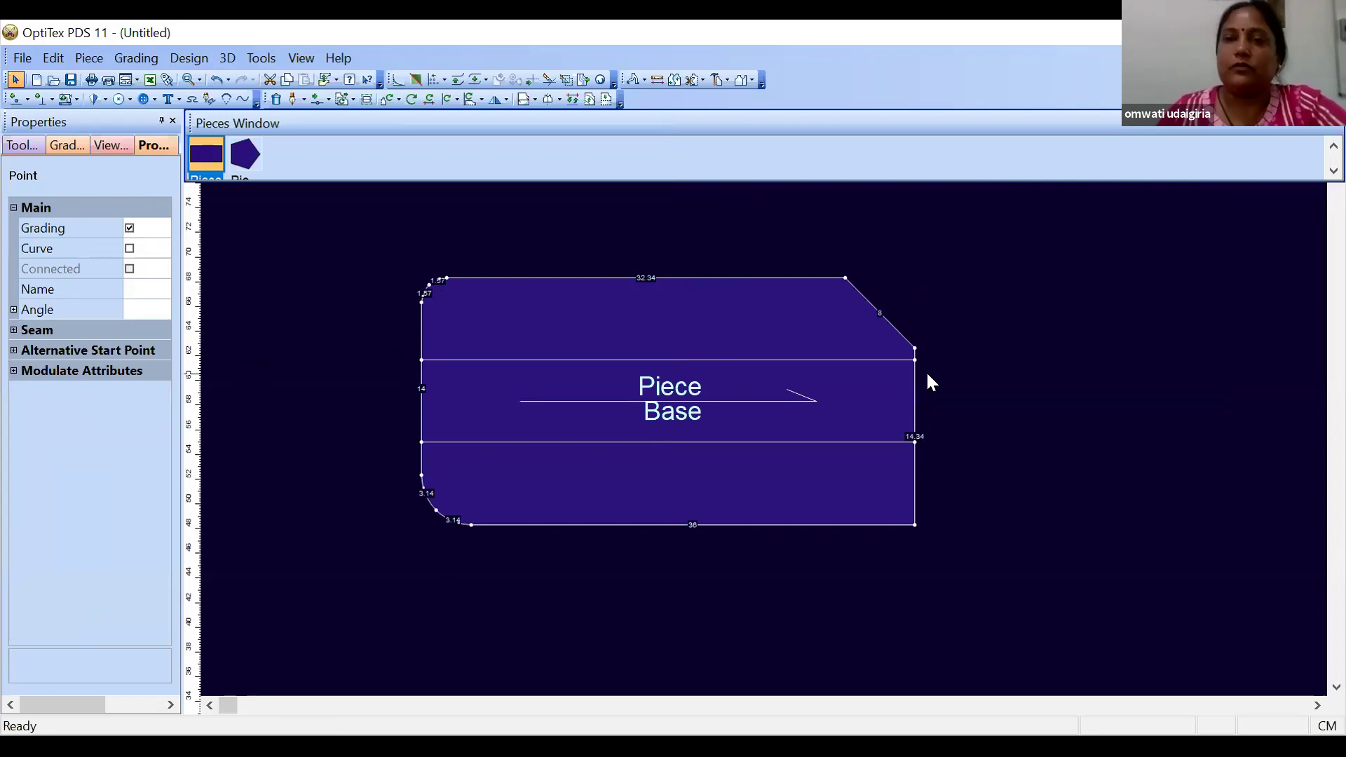
left_click(195, 55)
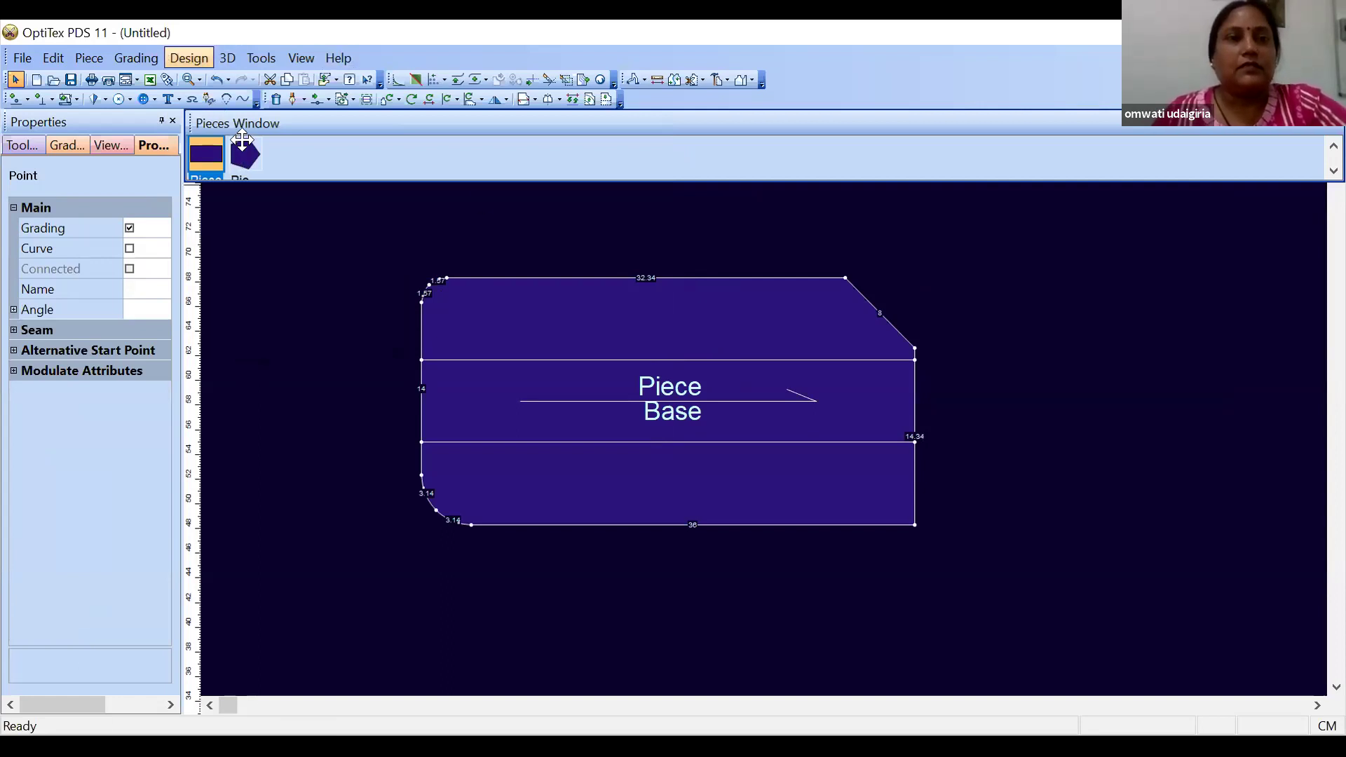
mouse_move(242, 136)
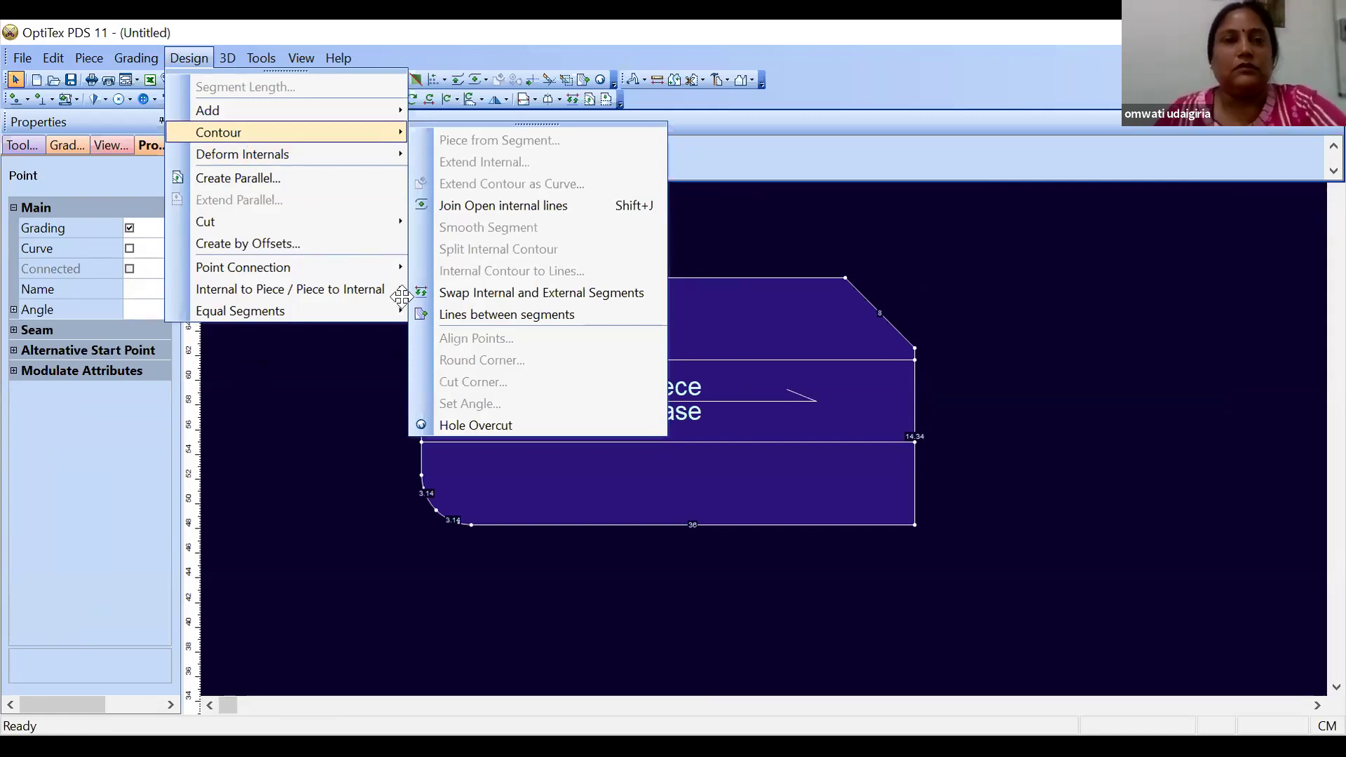
mouse_move(254, 109)
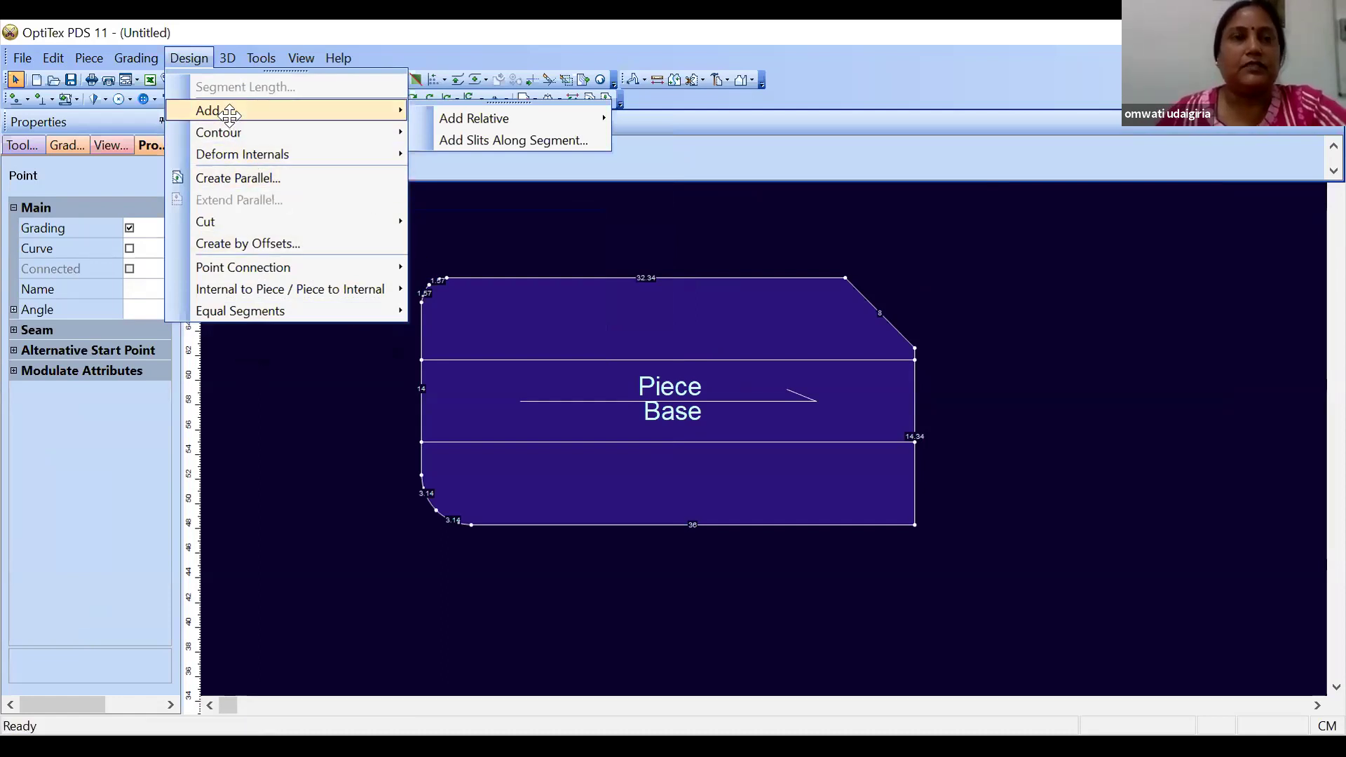
mouse_move(294, 133)
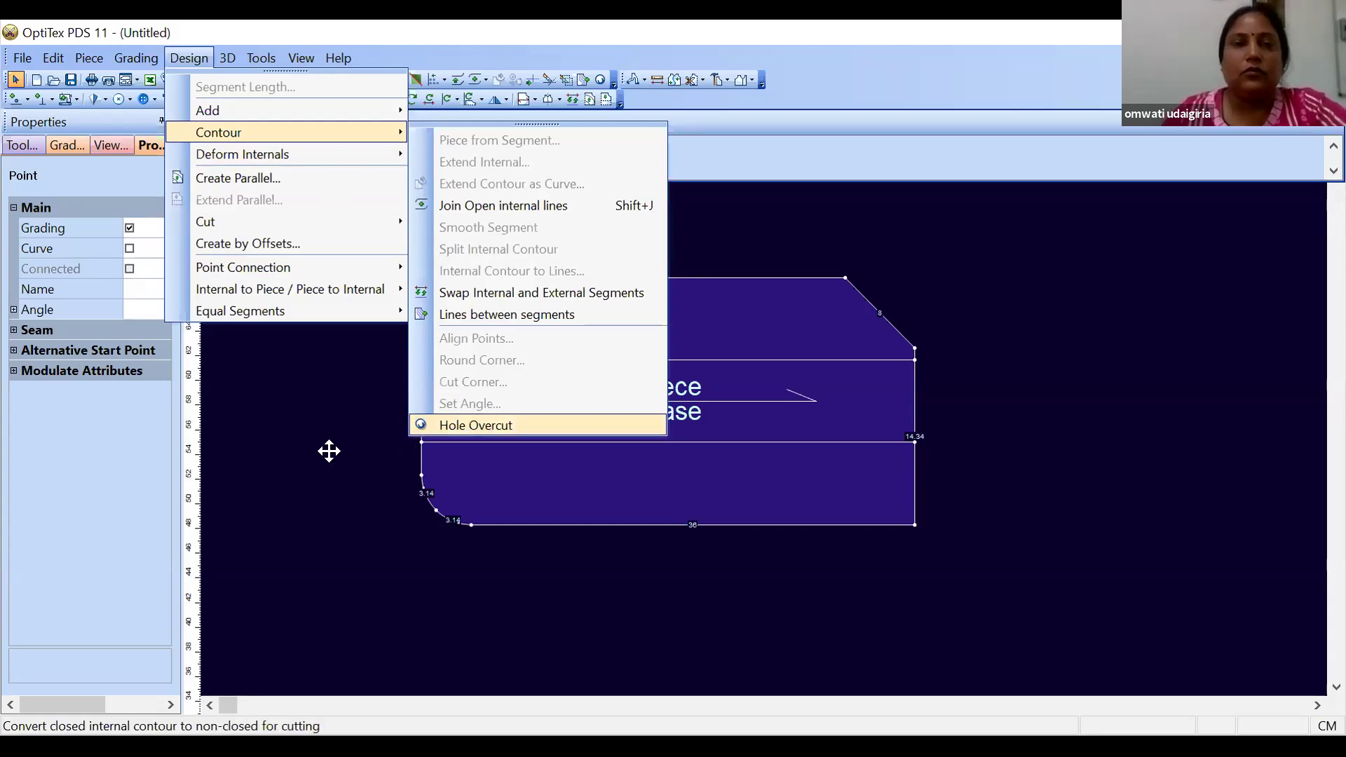
left_click(764, 410)
Create a new rectangular piece of 40 by 20 cm
scroll(767, 414, "down", 5)
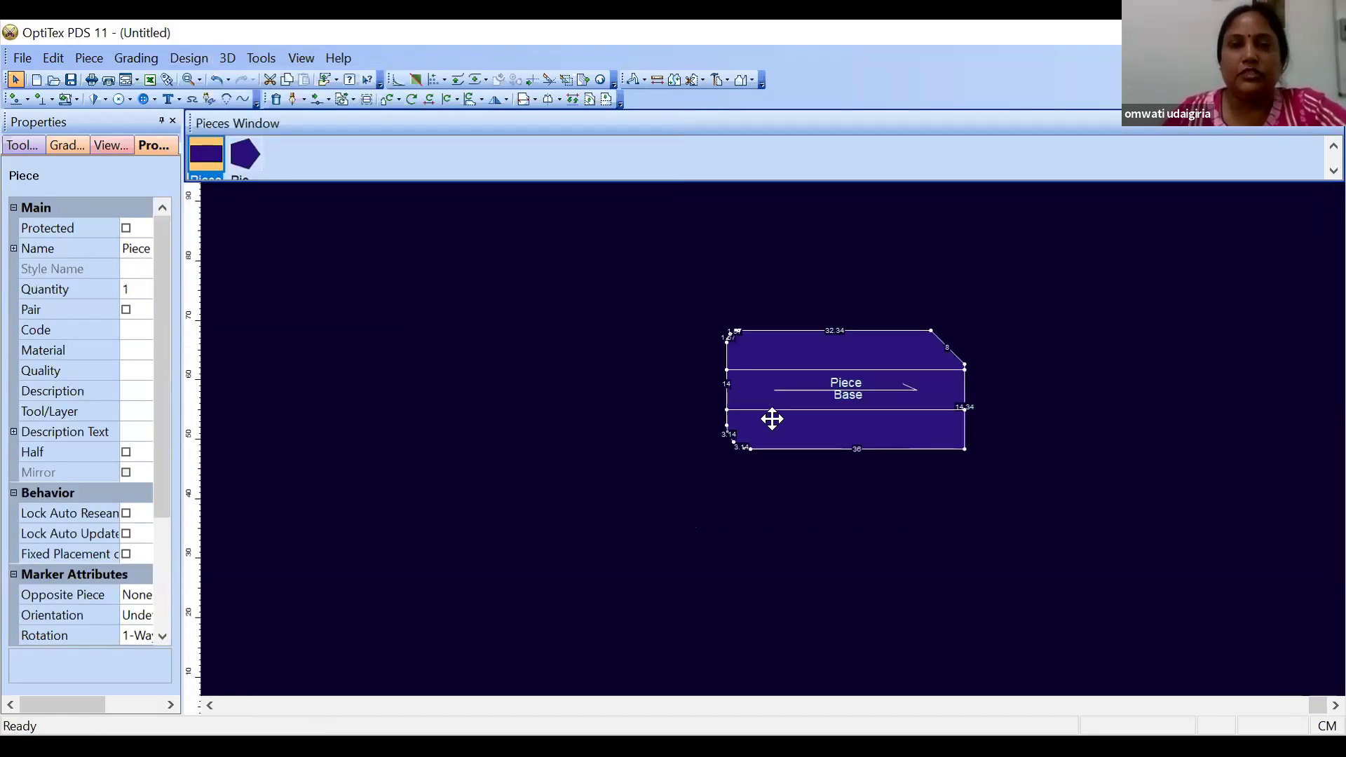
scroll(799, 428, "up", 1)
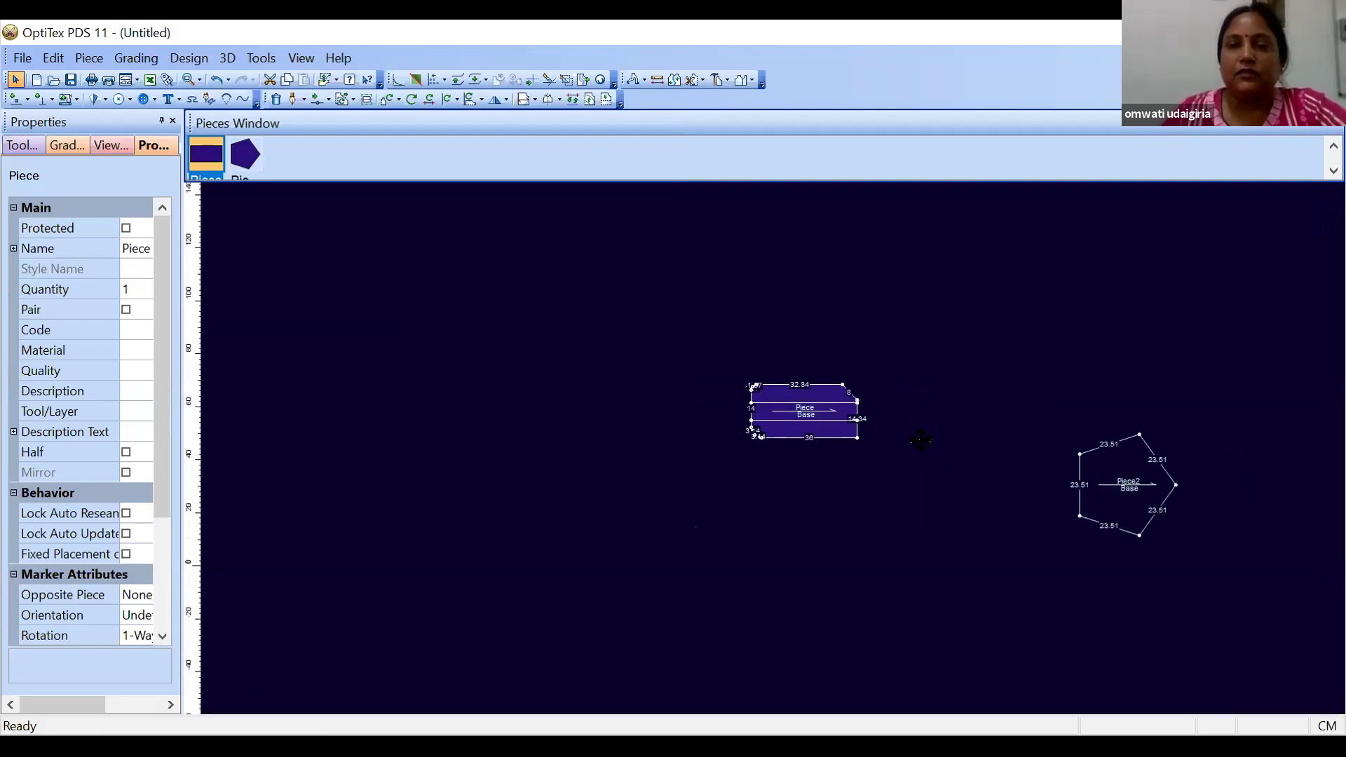
left_click(88, 59)
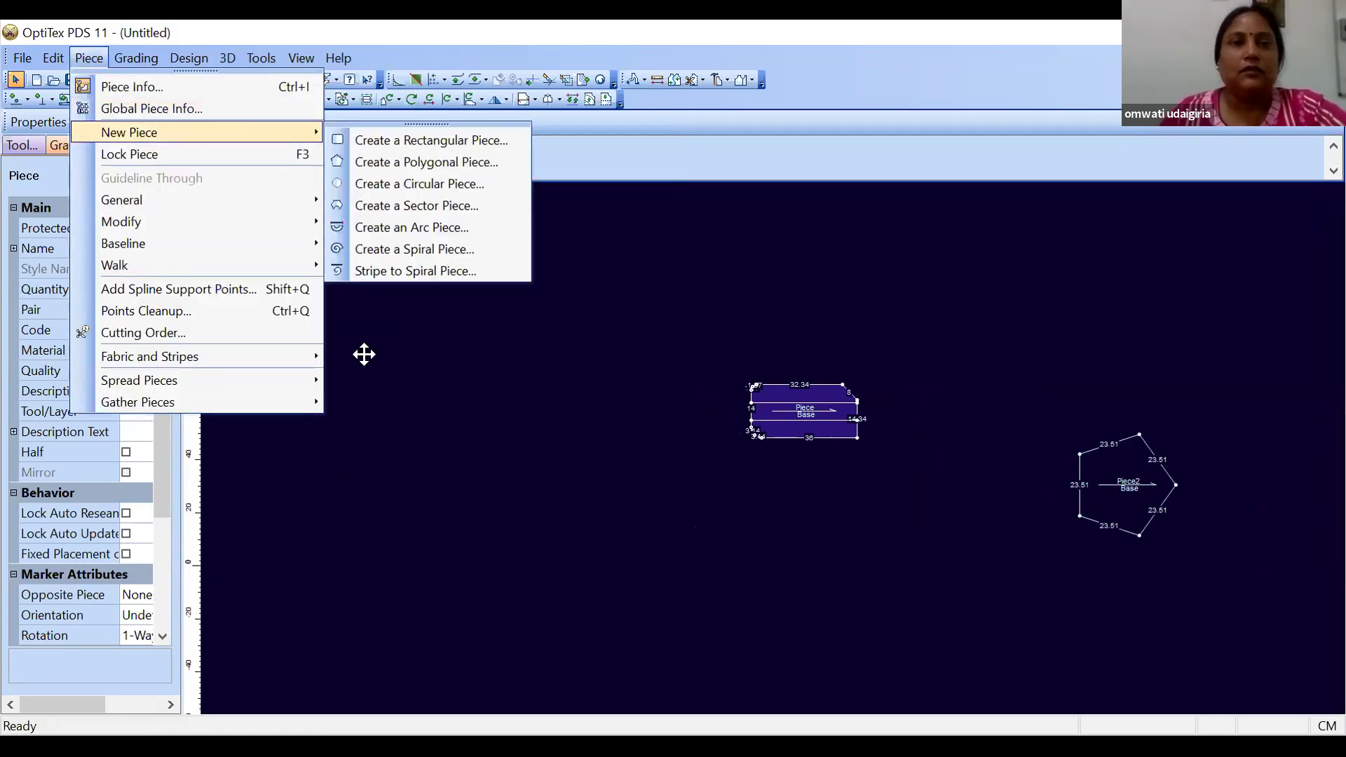
left_click(380, 141)
key("Return")
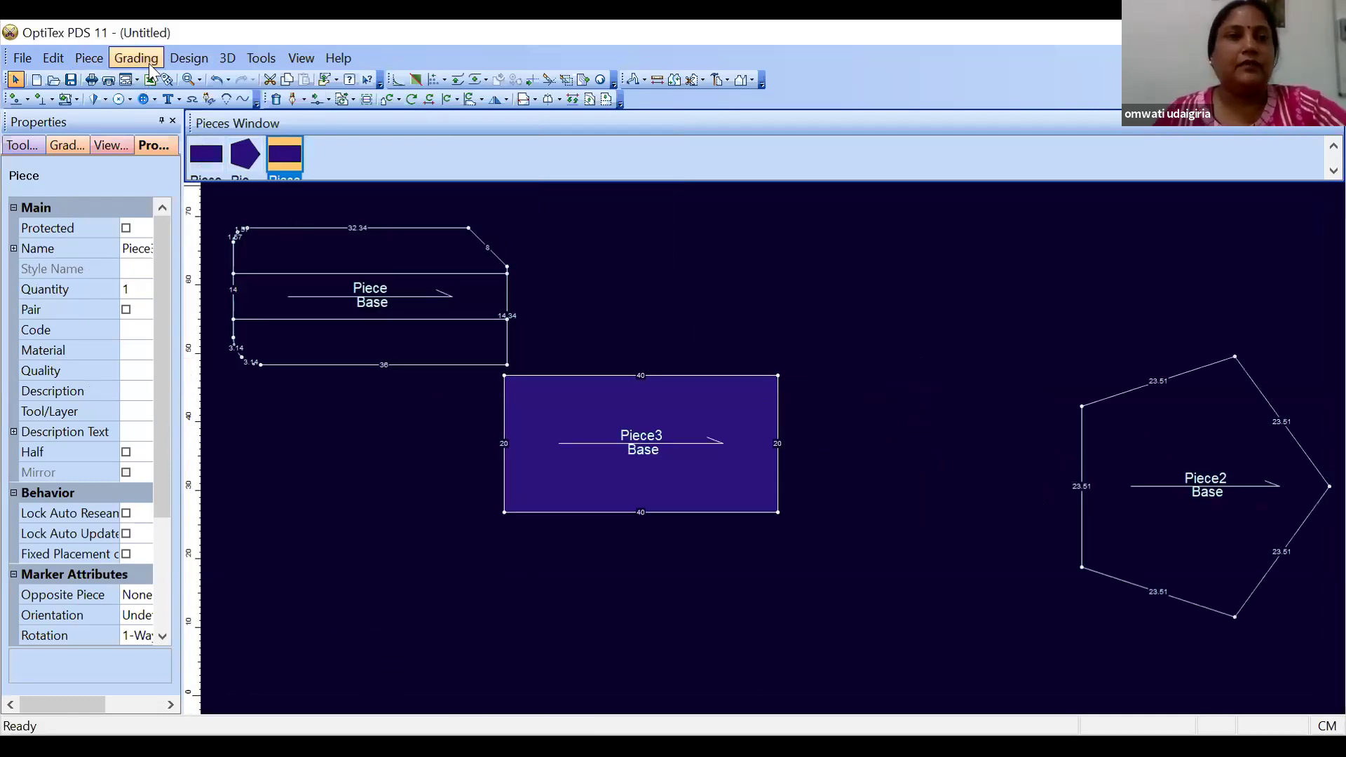
Draft a four-sided internal contour in the middle of the 40 by 20 cm piece, top edge about 16.6 cm long, ending at its start point
left_click(294, 101)
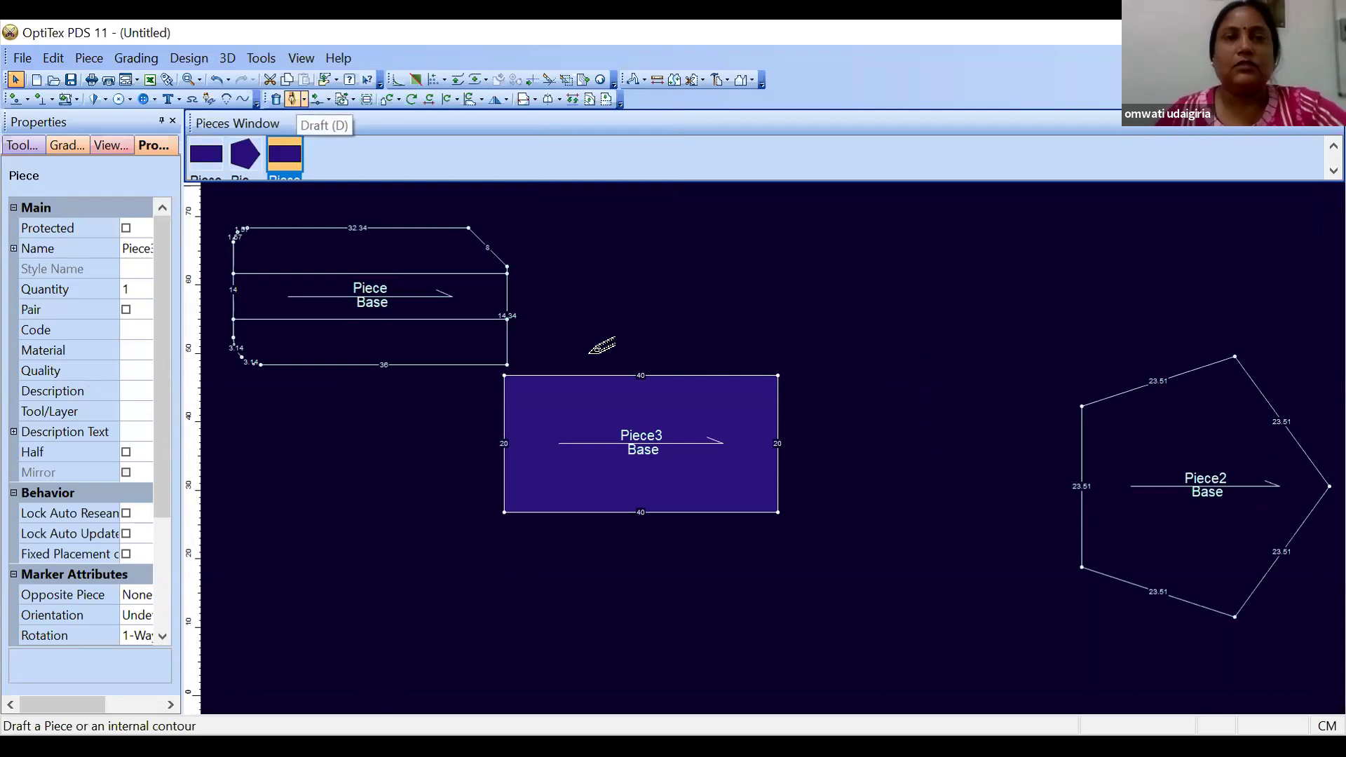
left_click(604, 408)
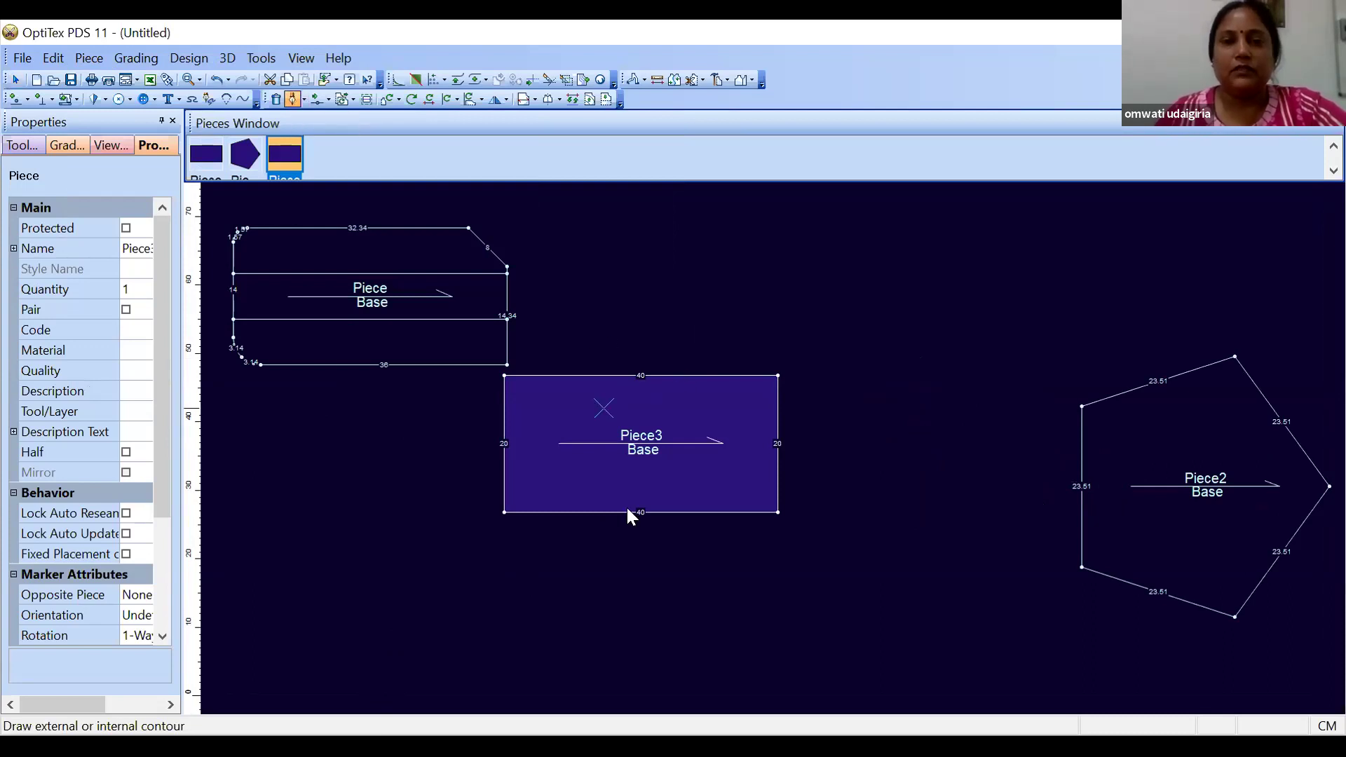
left_click(626, 508)
left_click(718, 402)
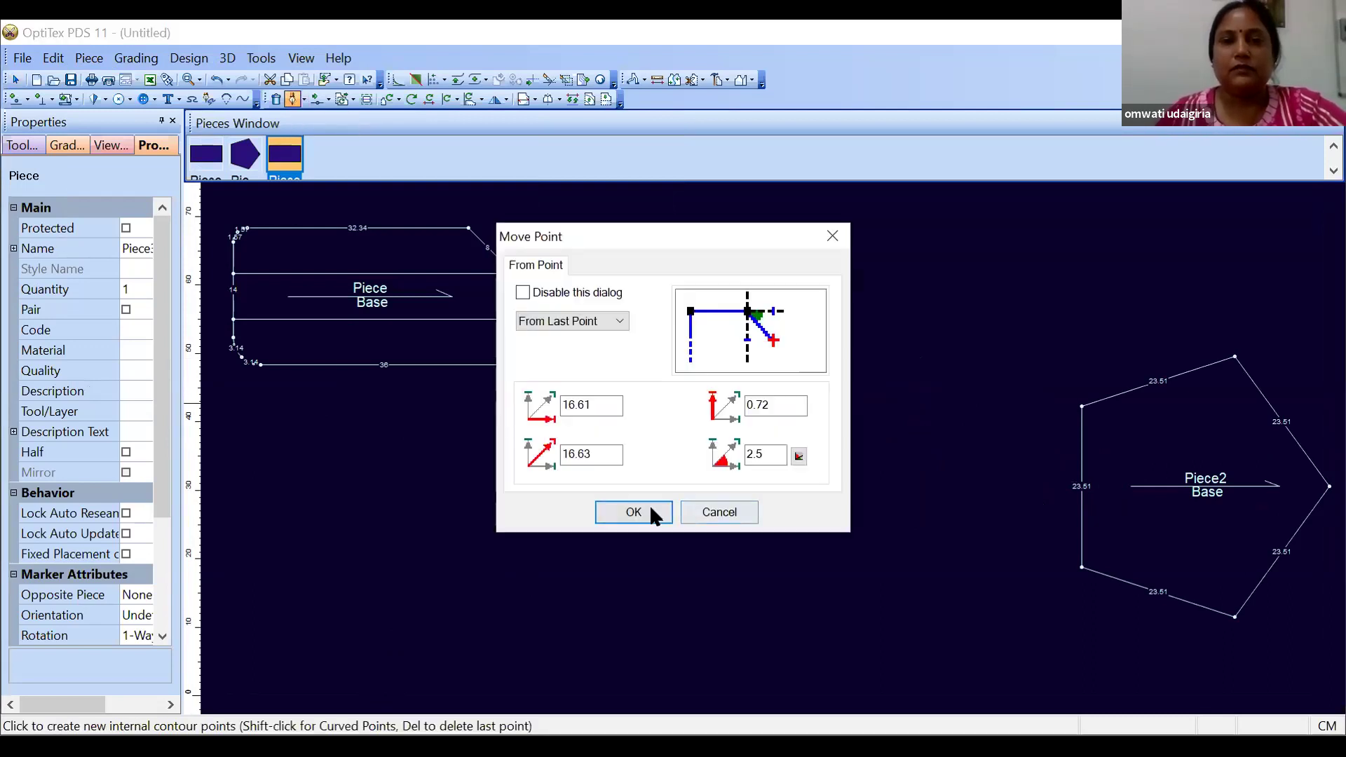
left_click(649, 507)
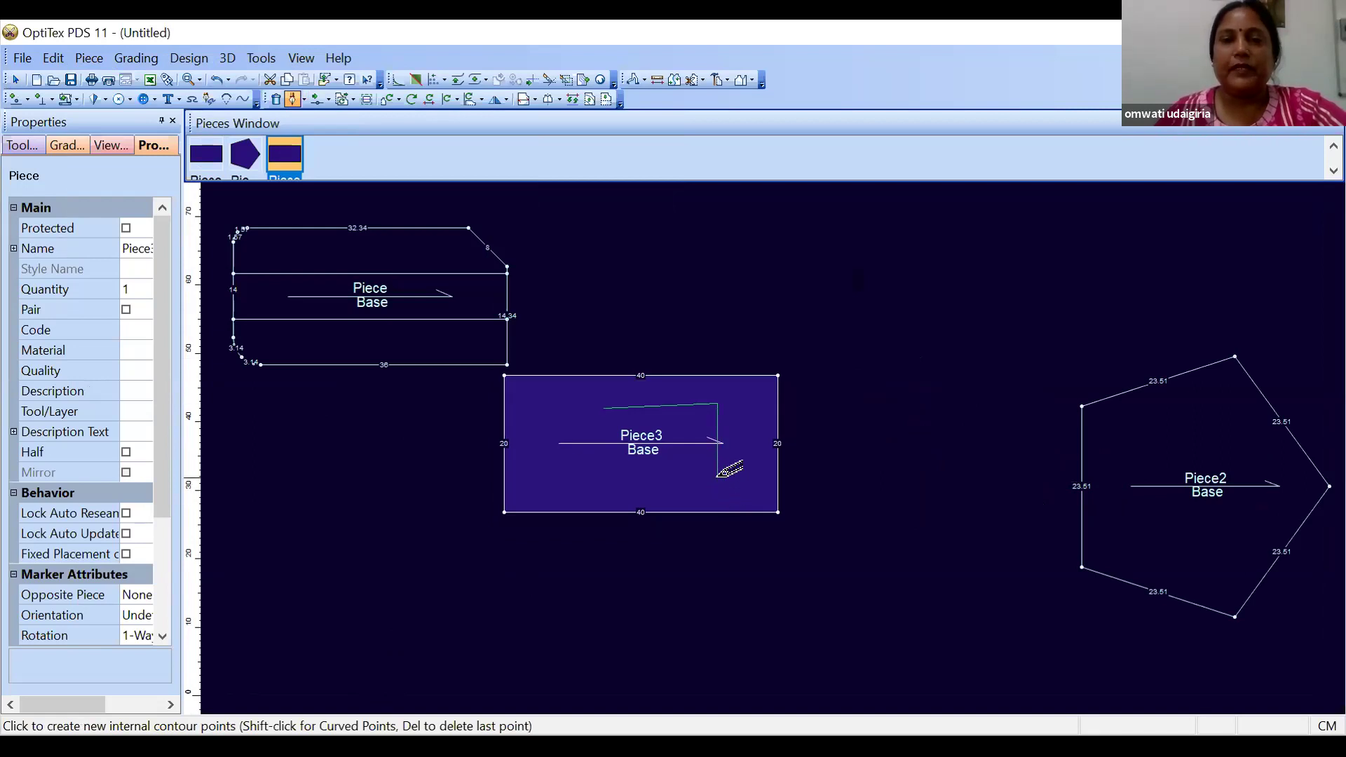
left_click(714, 478)
left_click(637, 510)
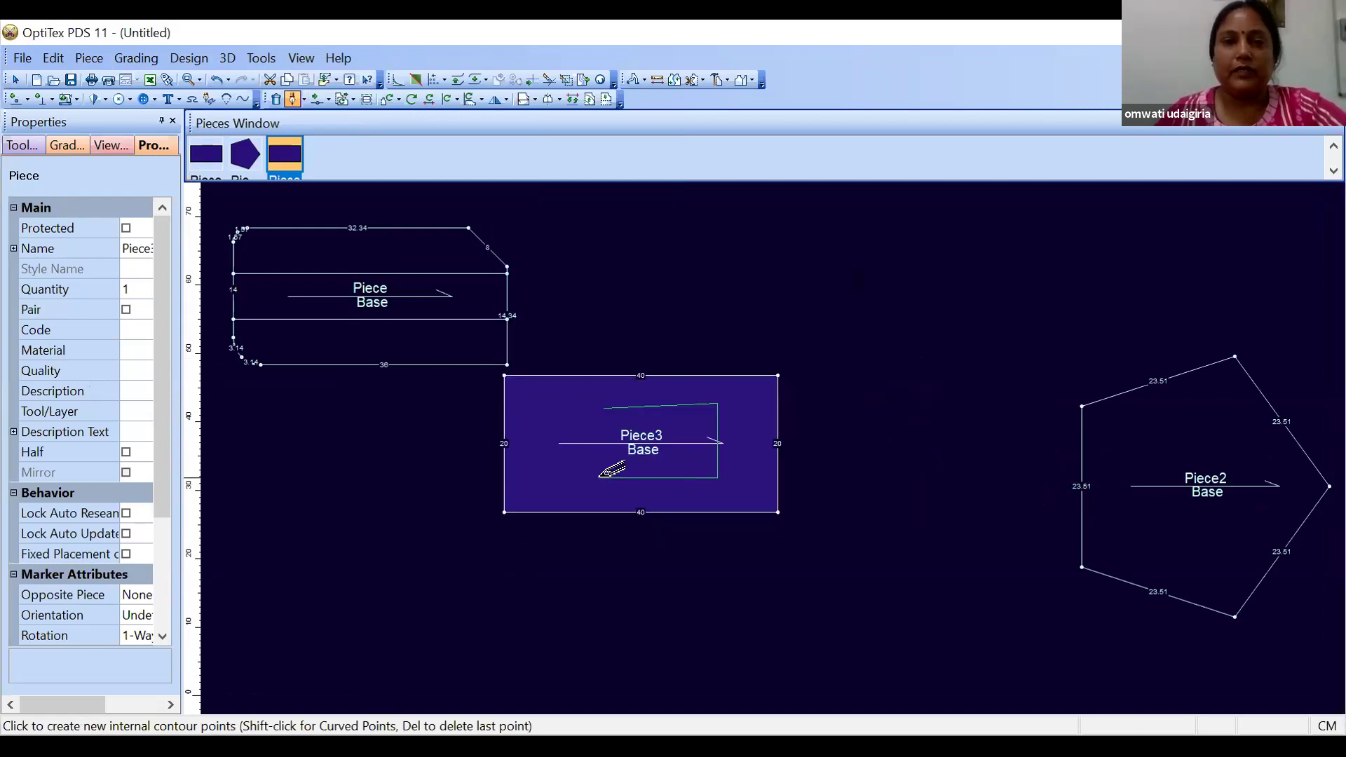
left_click(647, 502)
left_click(648, 502)
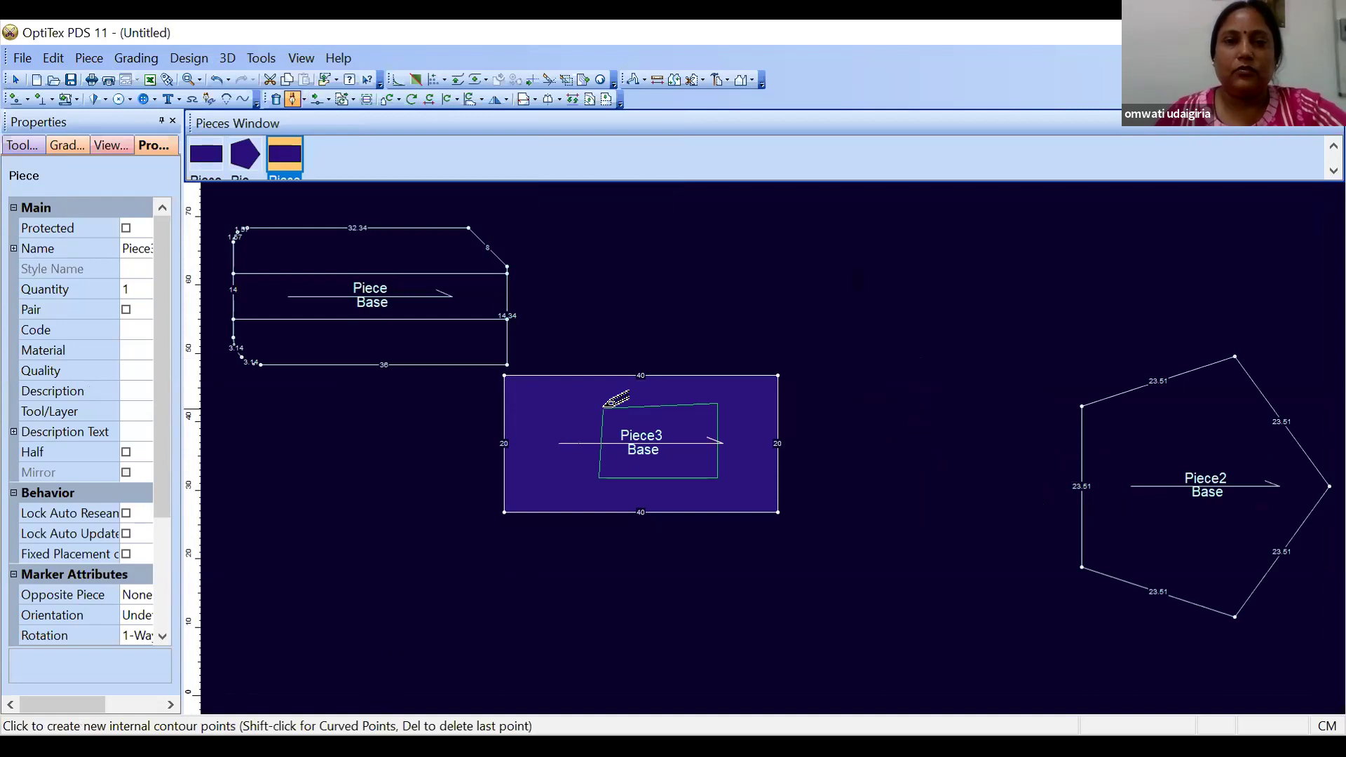
left_click(602, 408)
left_click(638, 510)
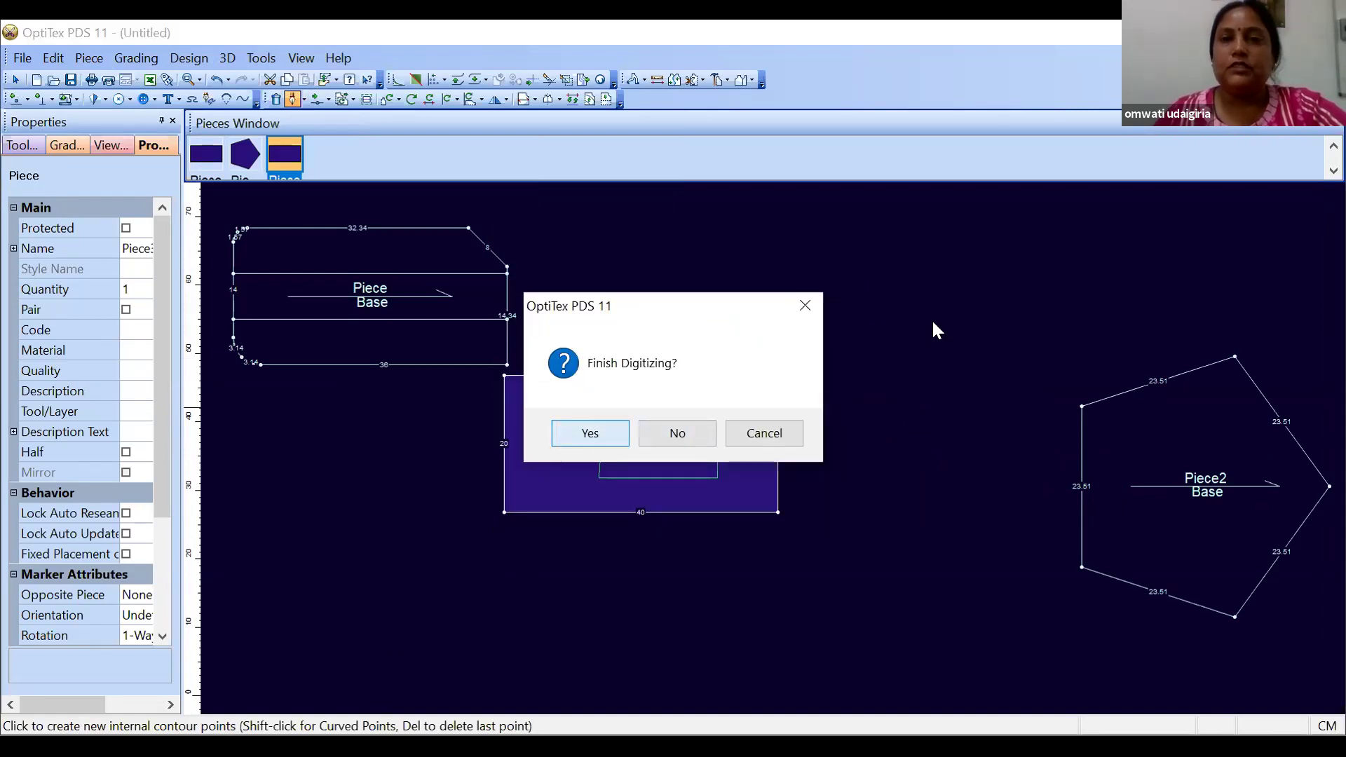
left_click(590, 433)
right_click(874, 309)
left_click(931, 318)
Move the piece with the rounded and cut corners up and to the left, away from the new rectangular piece
left_click(457, 324)
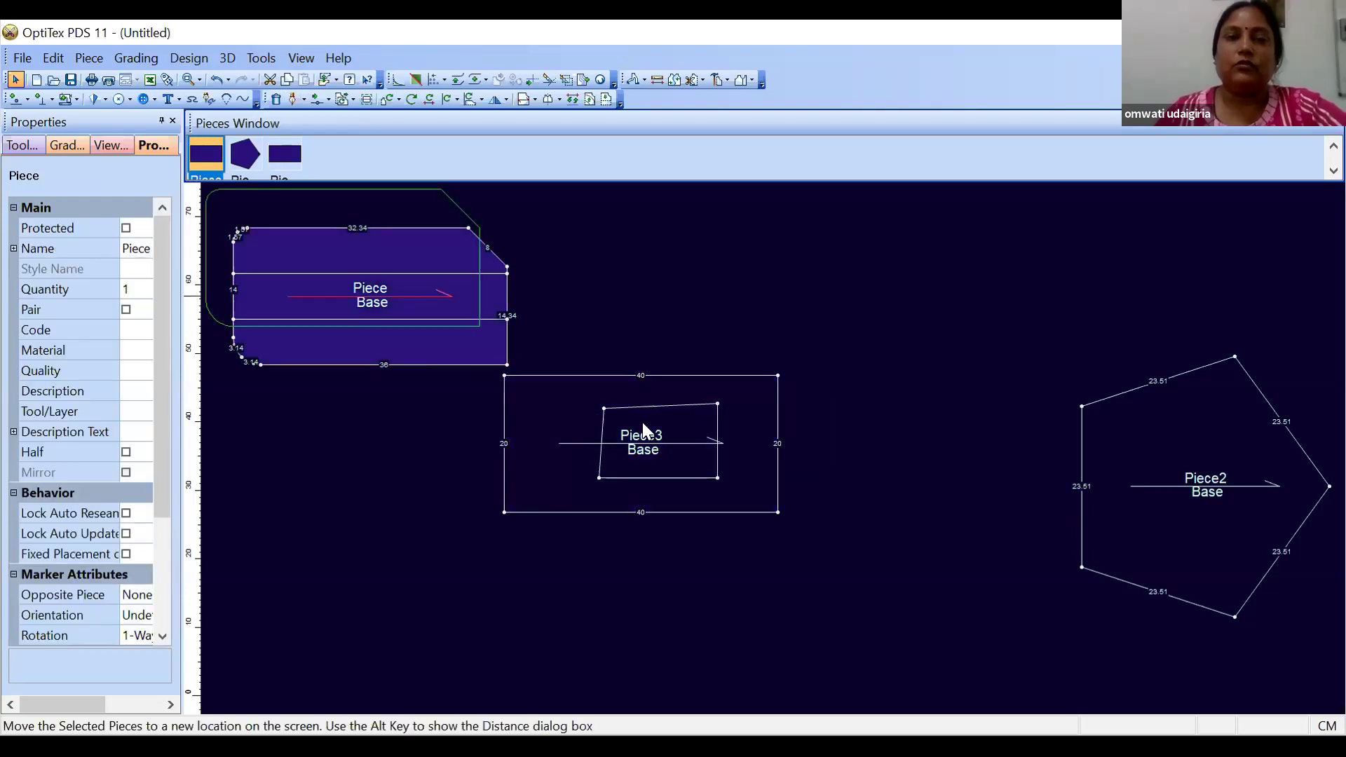
left_click(643, 425)
Apply Hole Overcut at the upper-left corner of the internal contour in the 40 by 20 cm piece
scroll(763, 418, "up", 2)
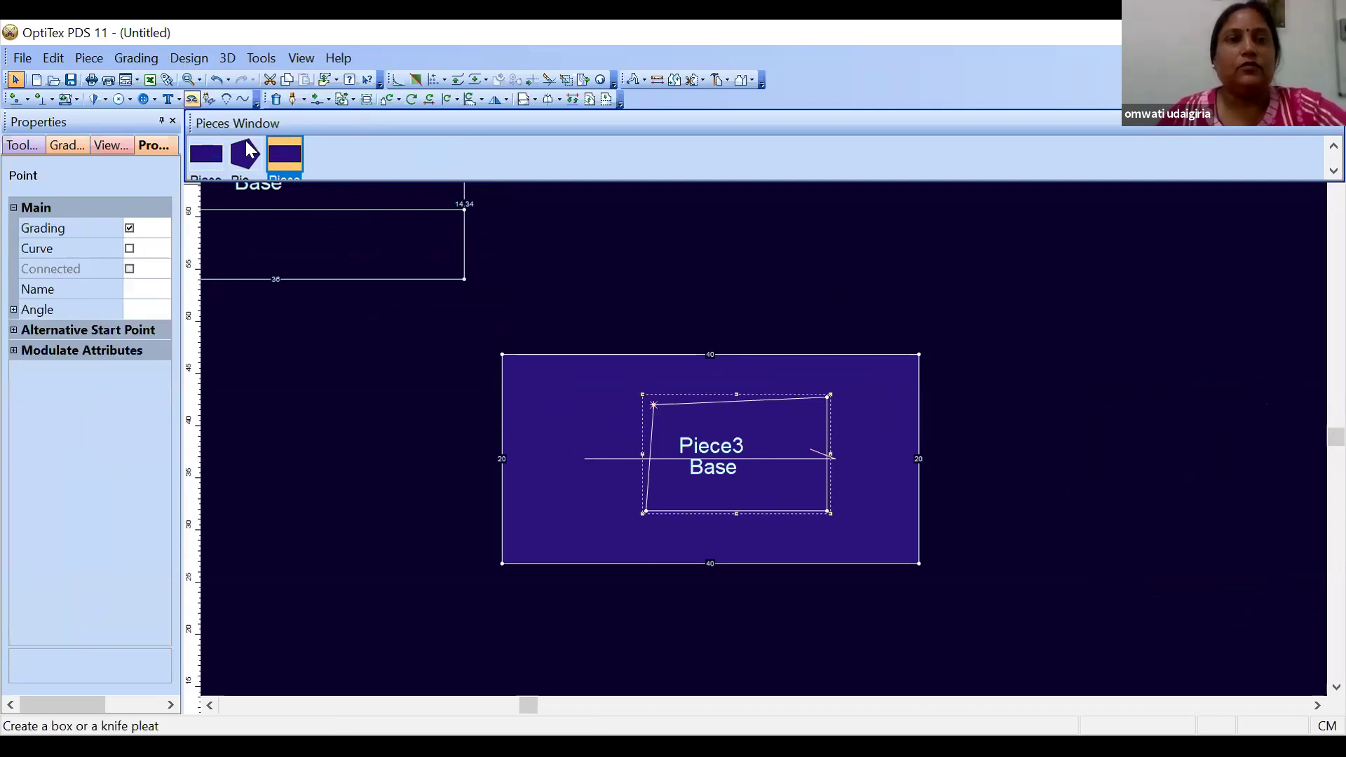
left_click(189, 58)
mouse_move(218, 133)
left_click(485, 422)
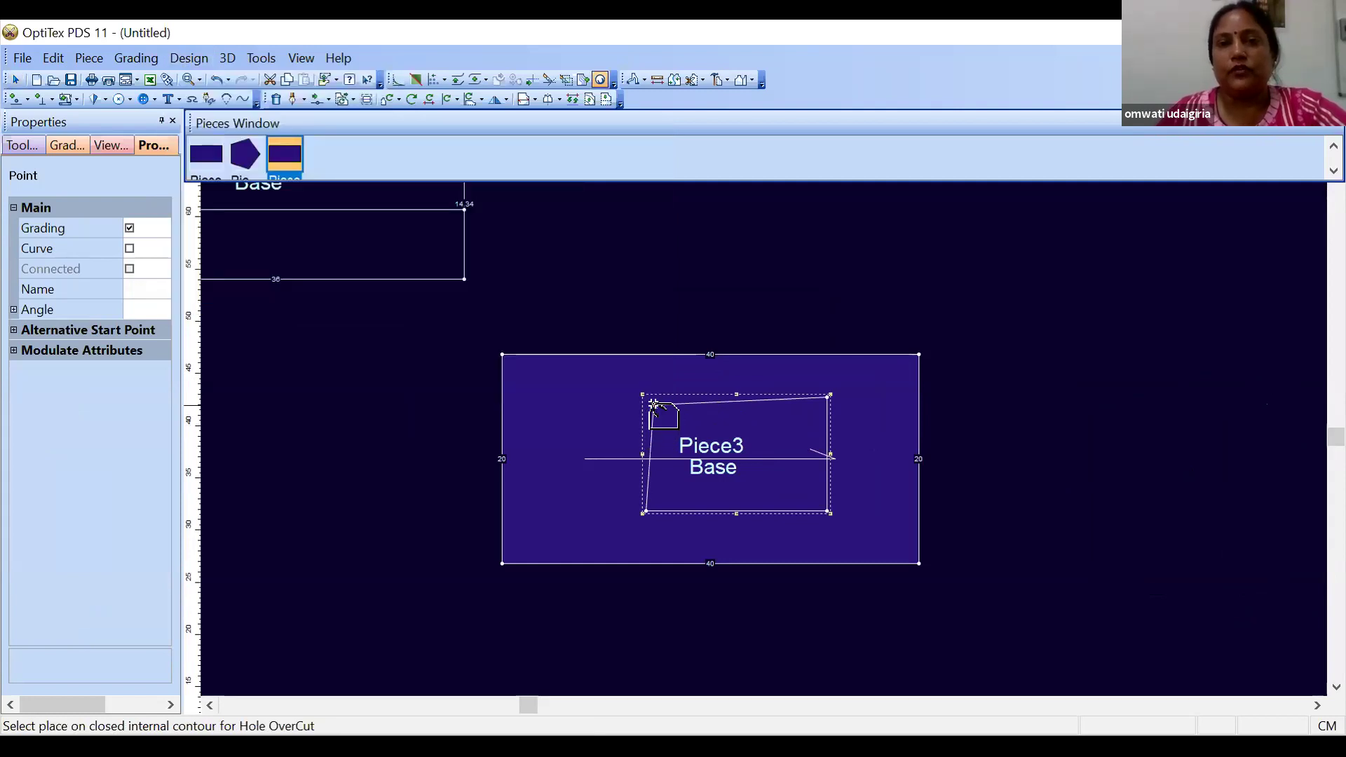
left_click(659, 433)
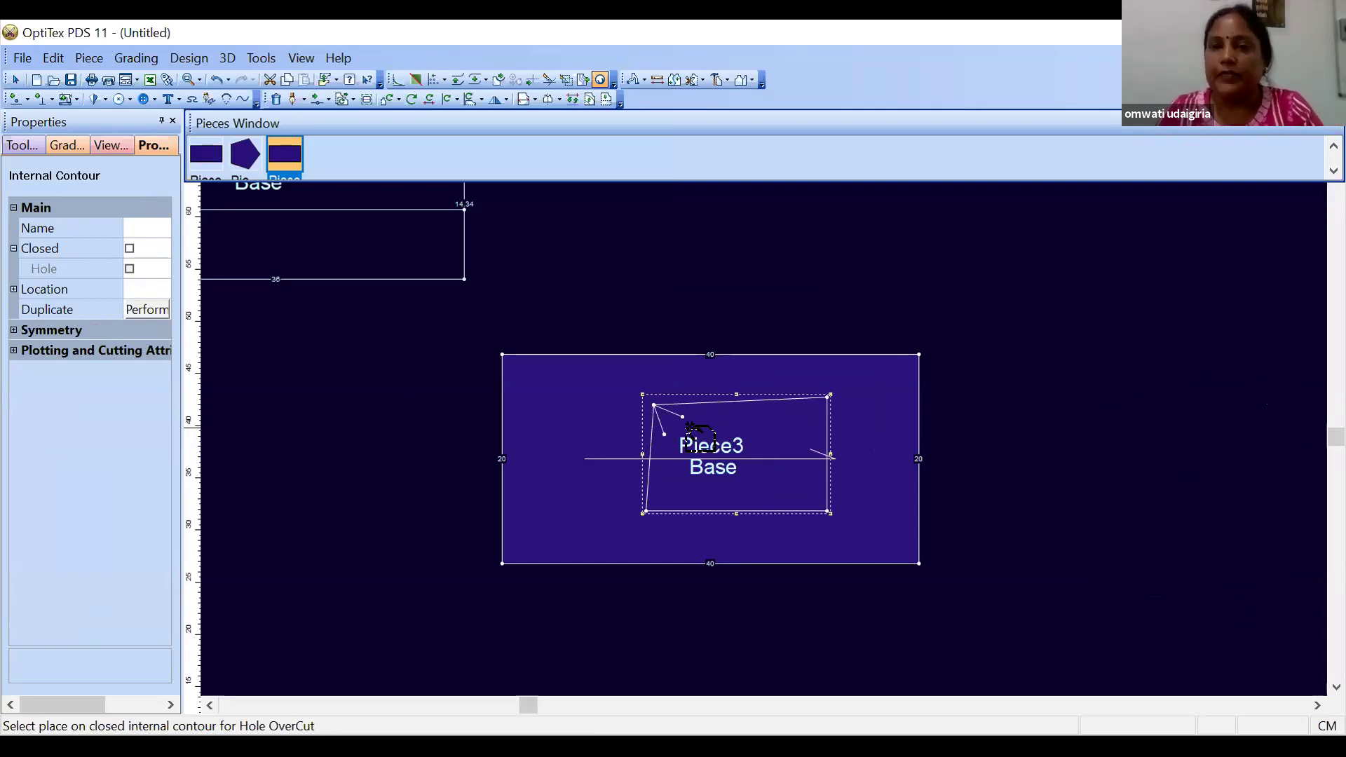
right_click(761, 297)
left_click(790, 307)
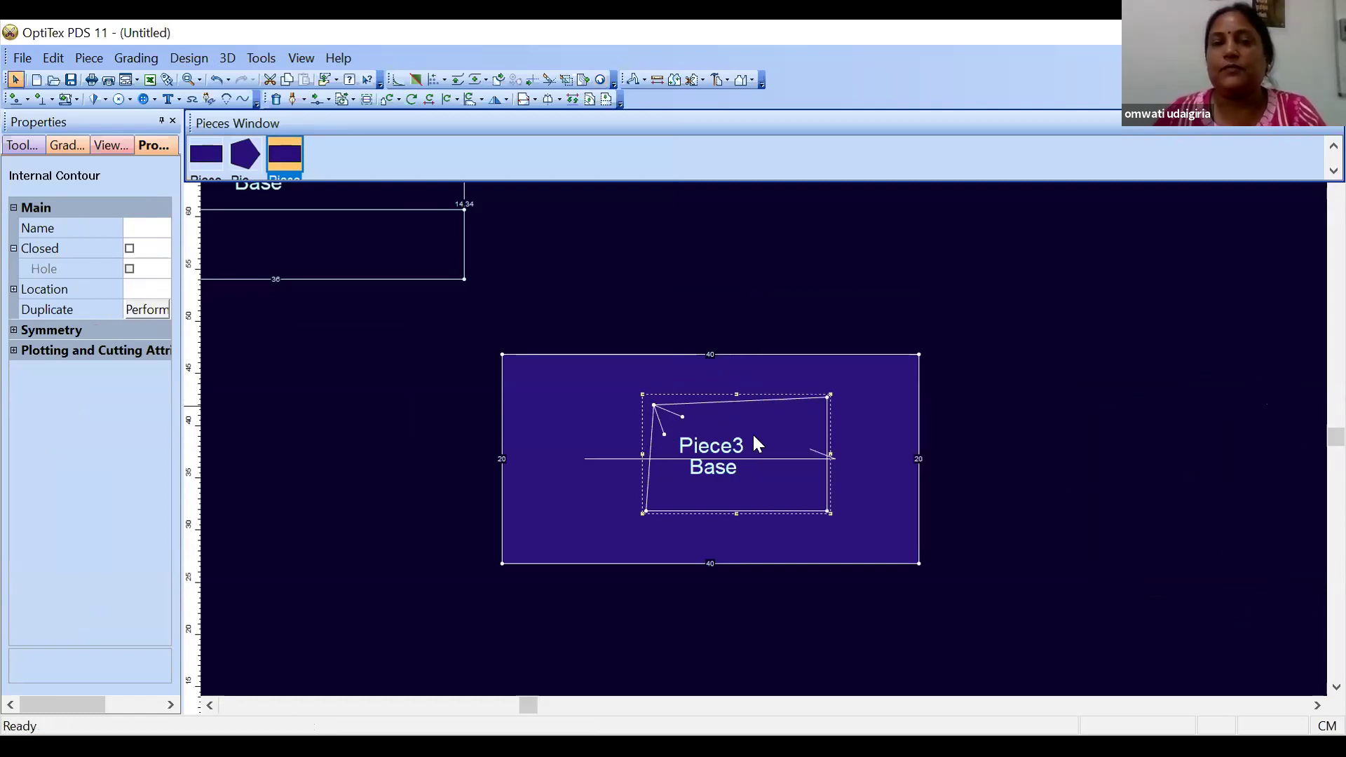
scroll(754, 437, "up", 2)
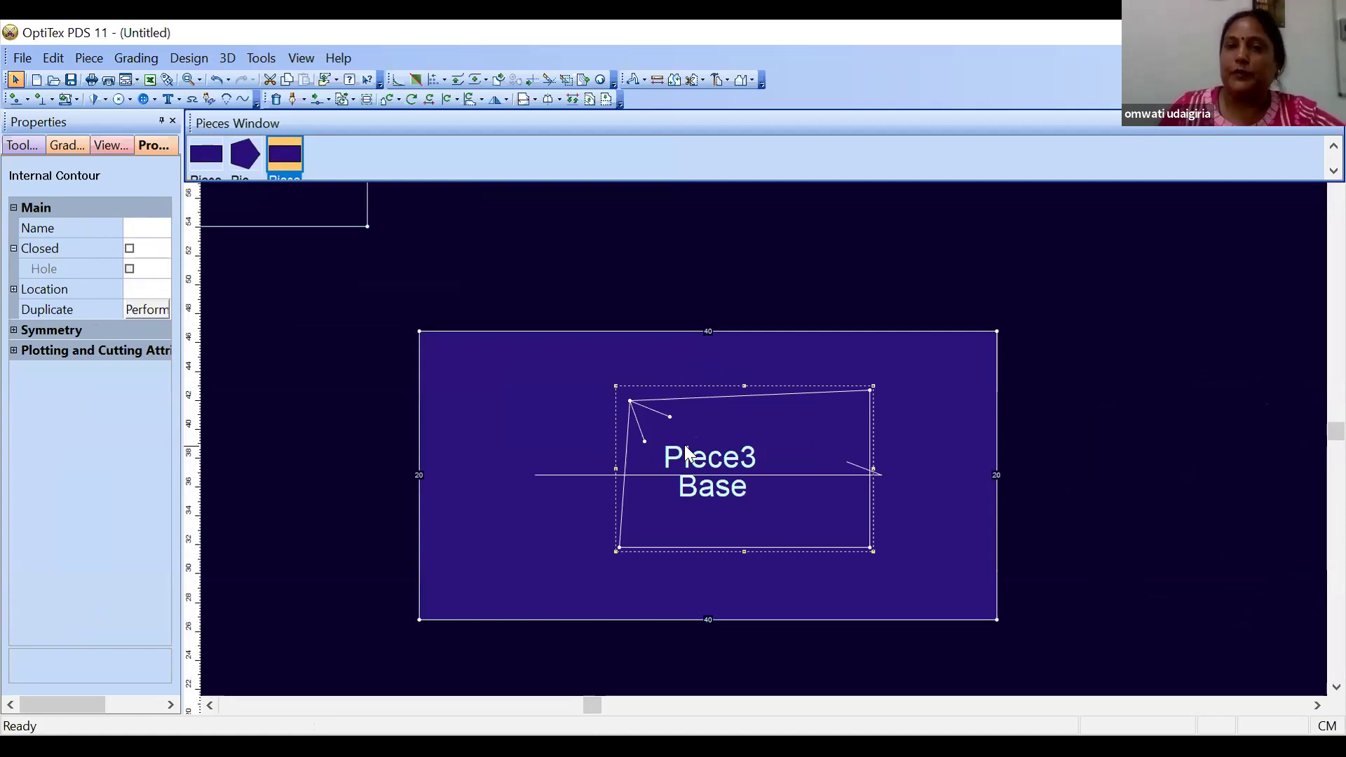
scroll(739, 392, "down", 2)
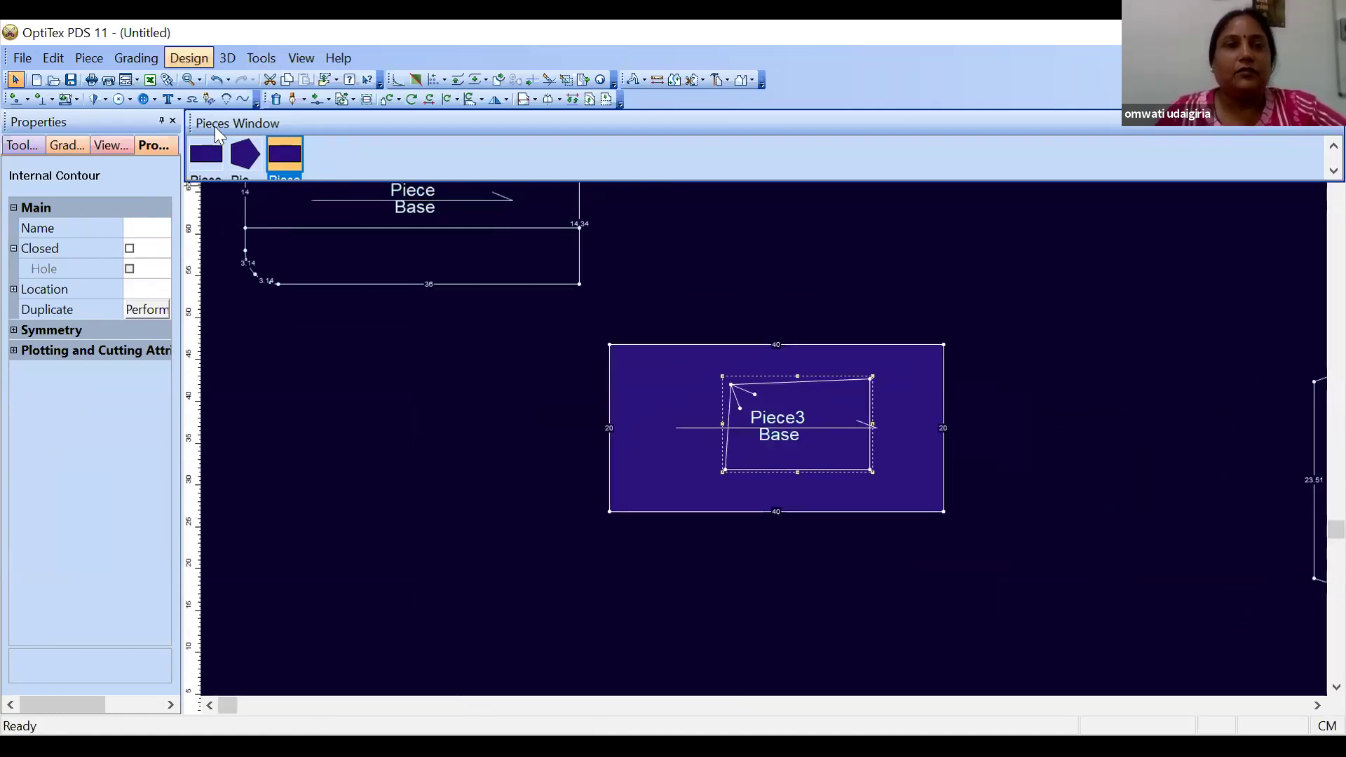
left_click(195, 61)
mouse_move(230, 130)
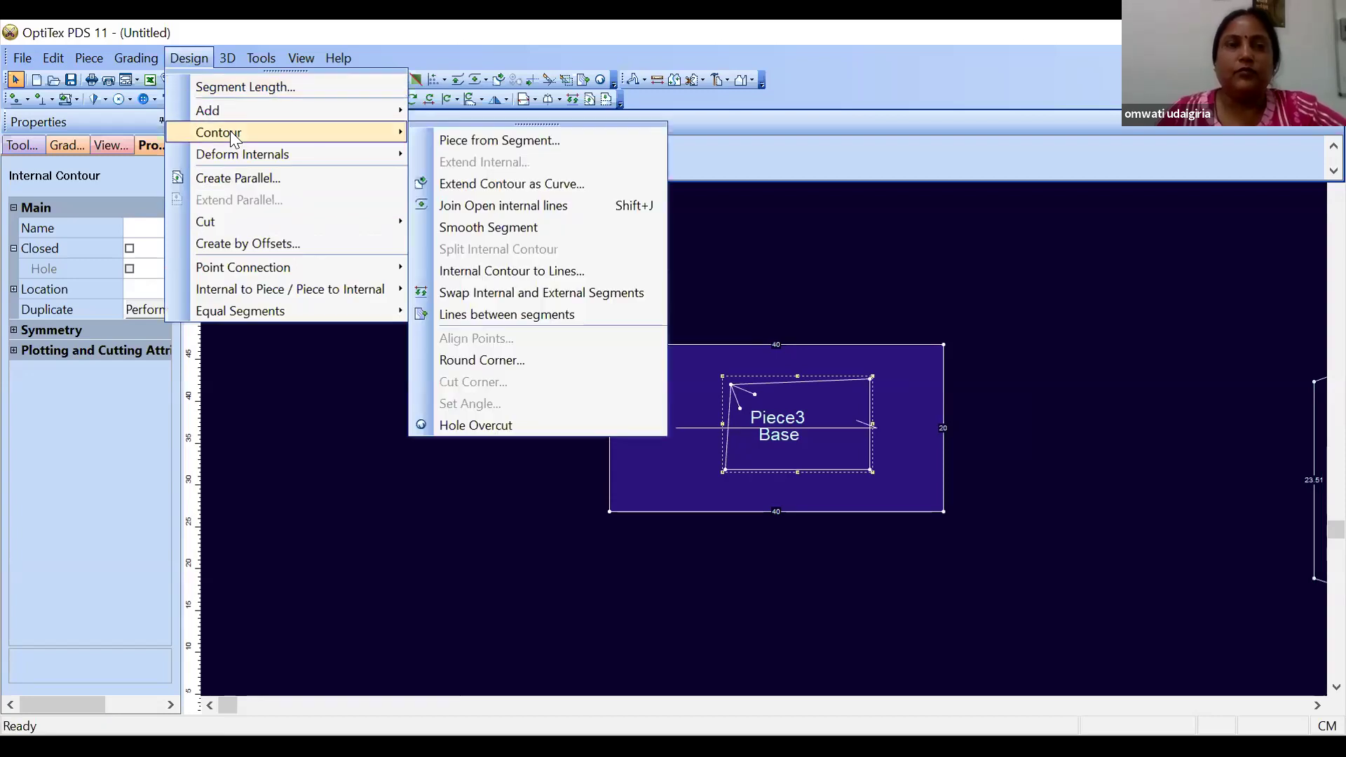
mouse_move(334, 162)
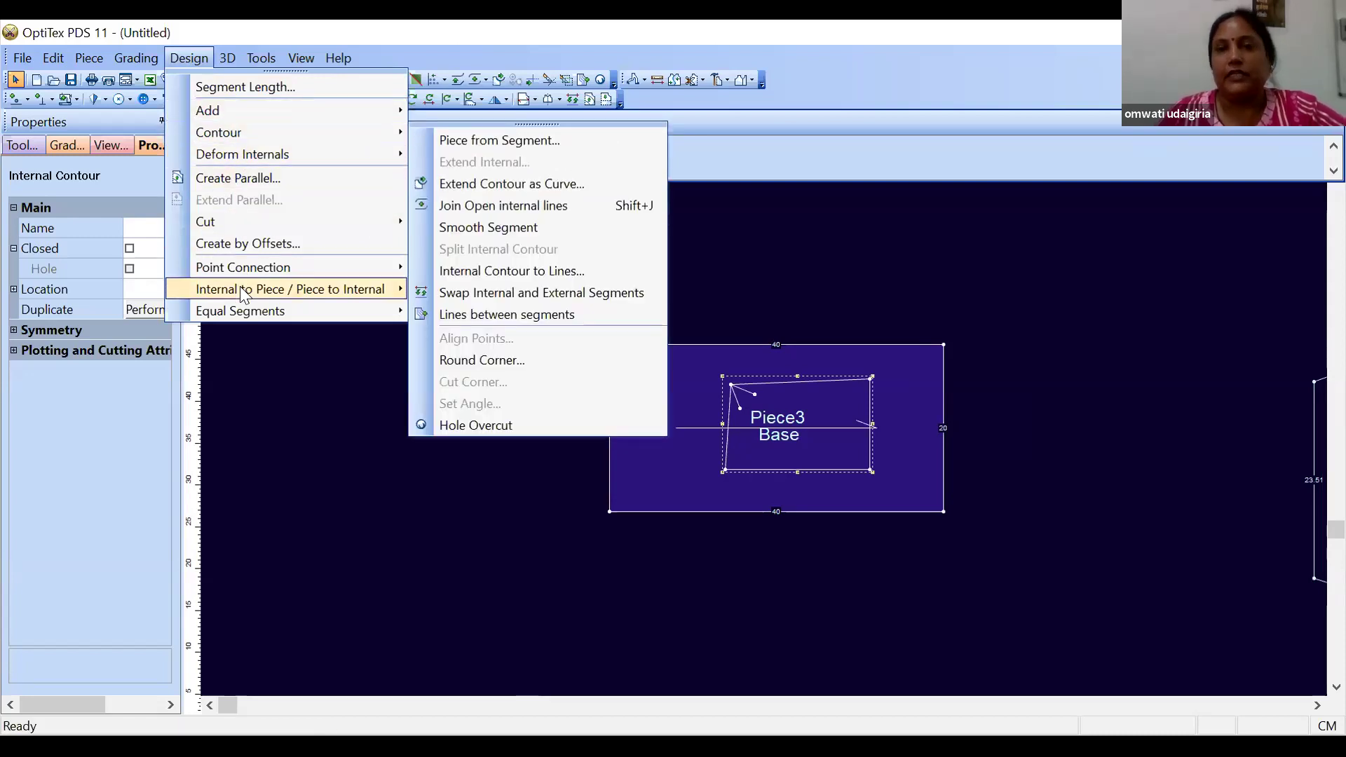
mouse_move(244, 292)
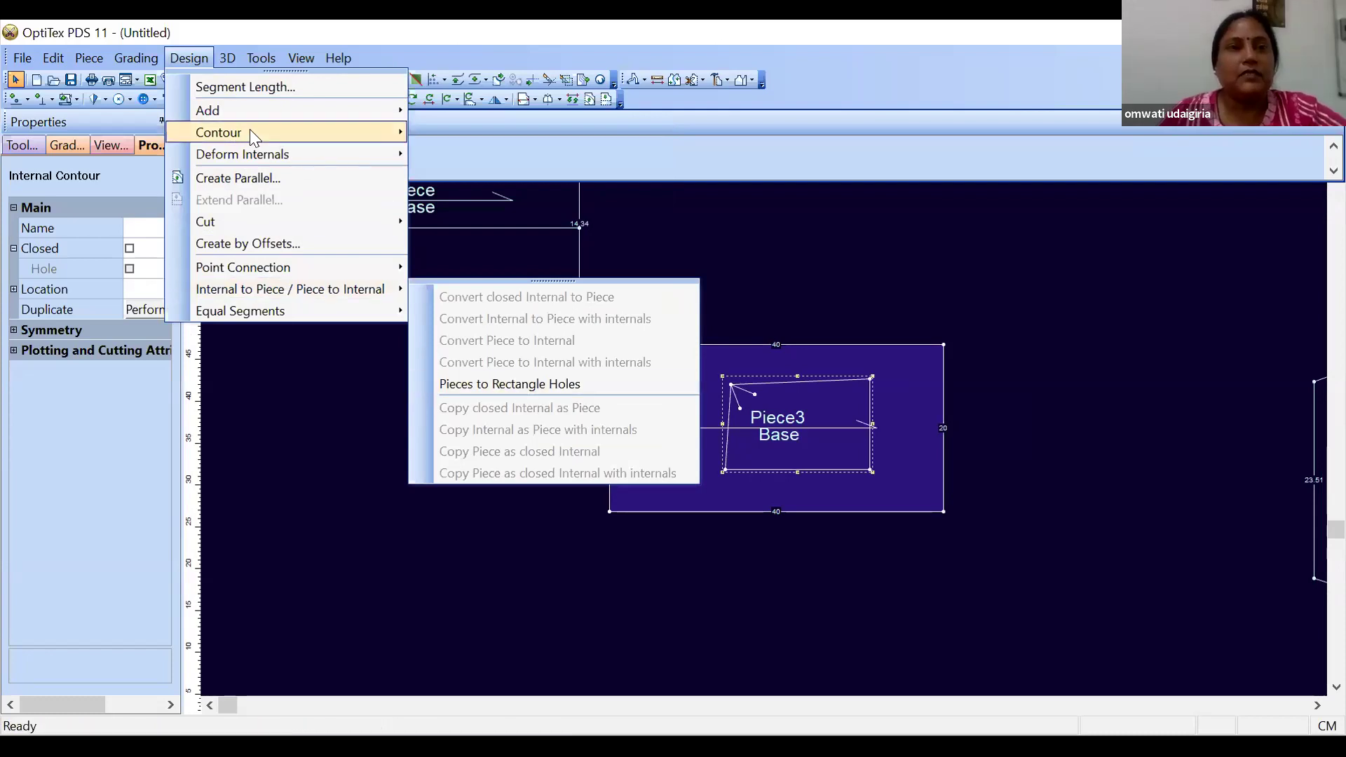
mouse_move(245, 161)
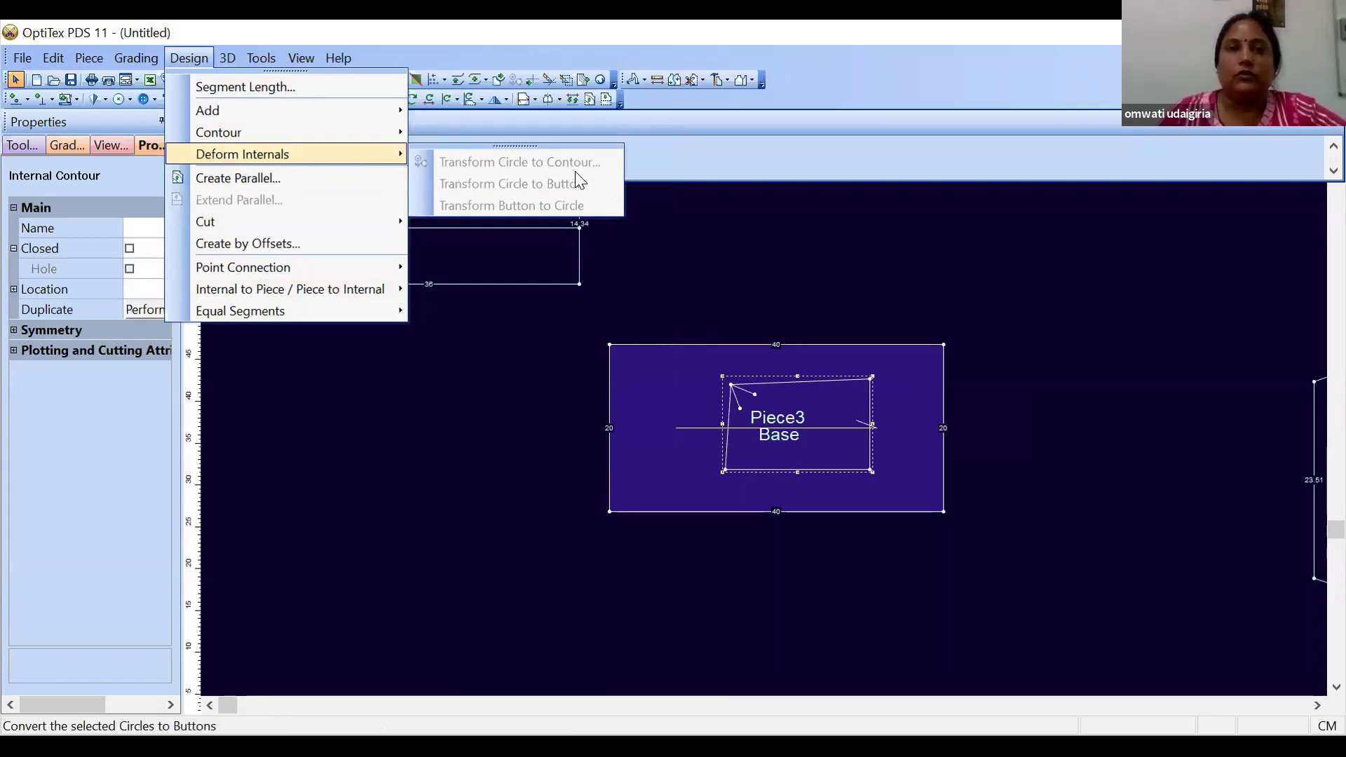
left_click(647, 424)
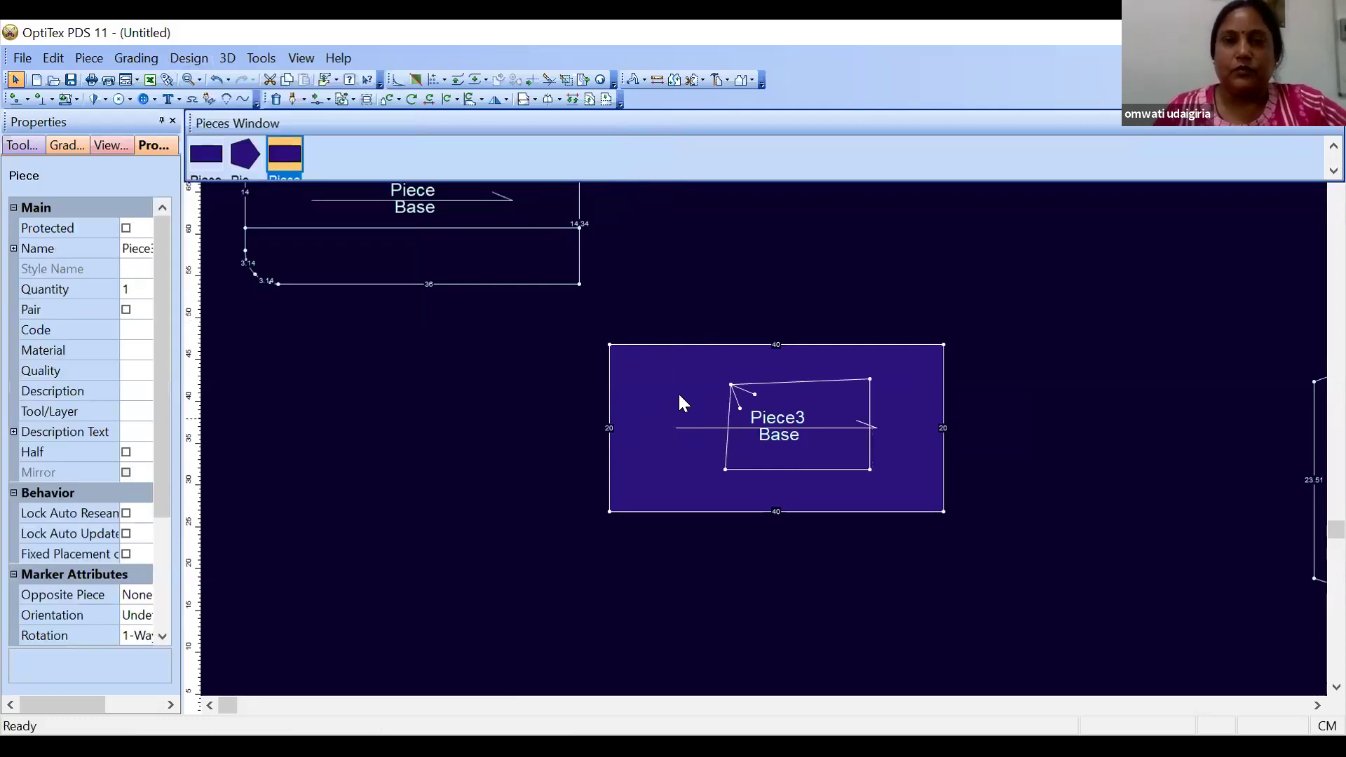
Draw an internal circle with a radius of about 3 cm in the upper-left area of the 40 by 20 cm piece
scroll(764, 411, "up", 2)
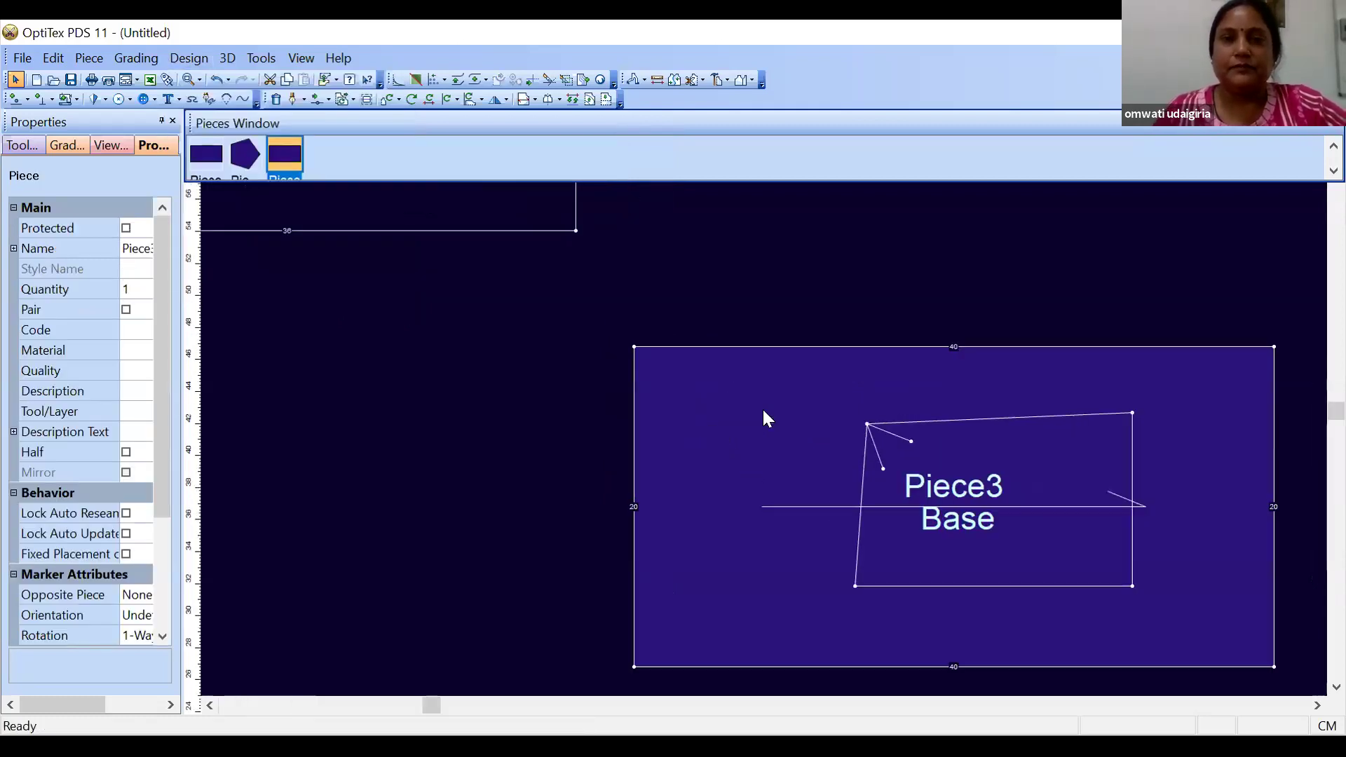
scroll(762, 408, "up", 1)
left_click_drag(762, 409, 364, 319)
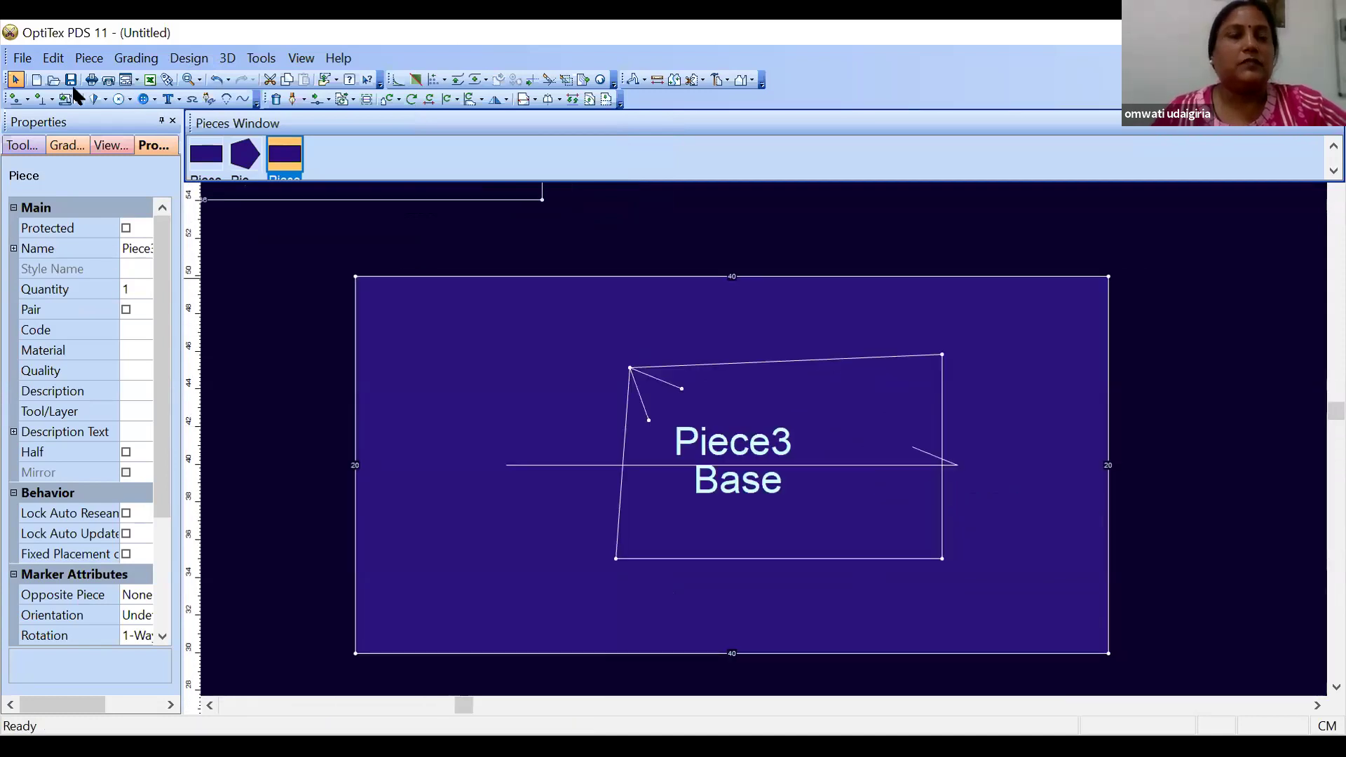
left_click(131, 100)
left_click(151, 123)
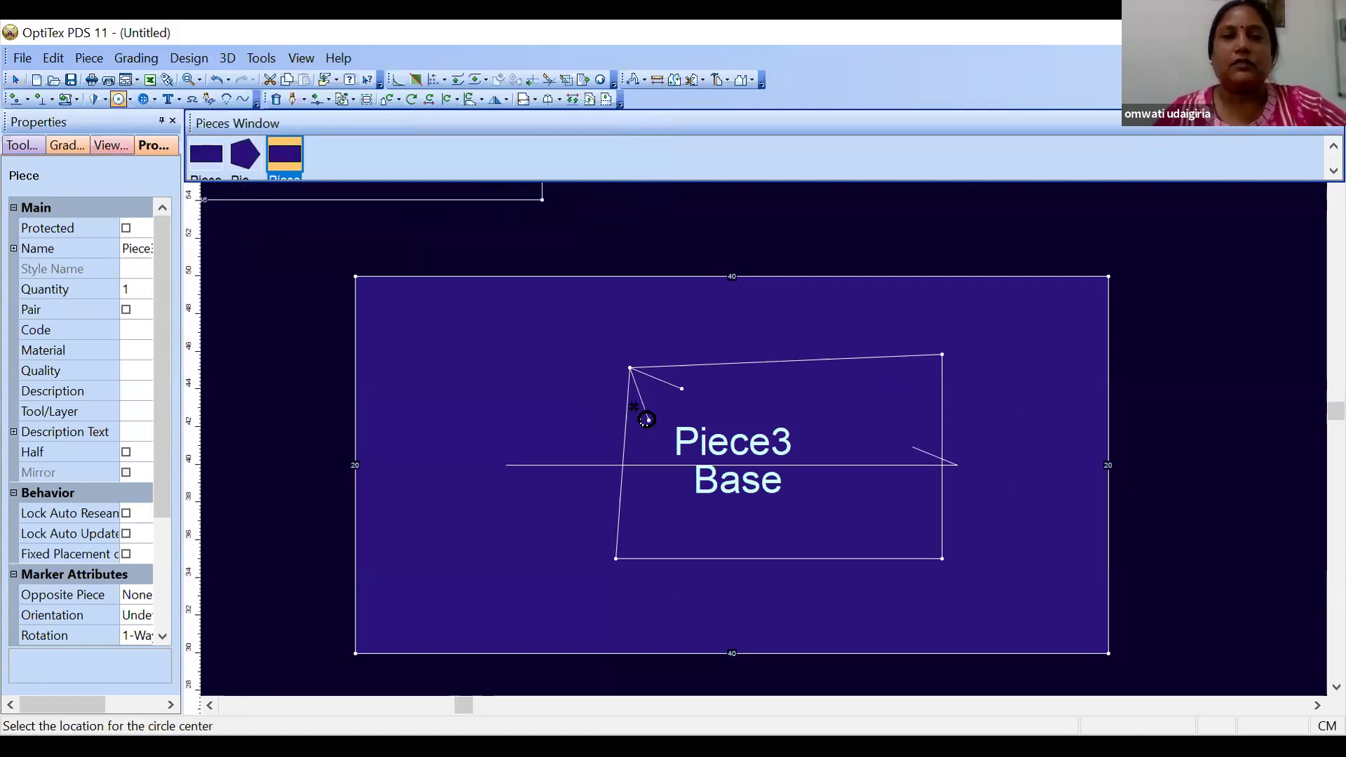
left_click(474, 356)
left_click(517, 397)
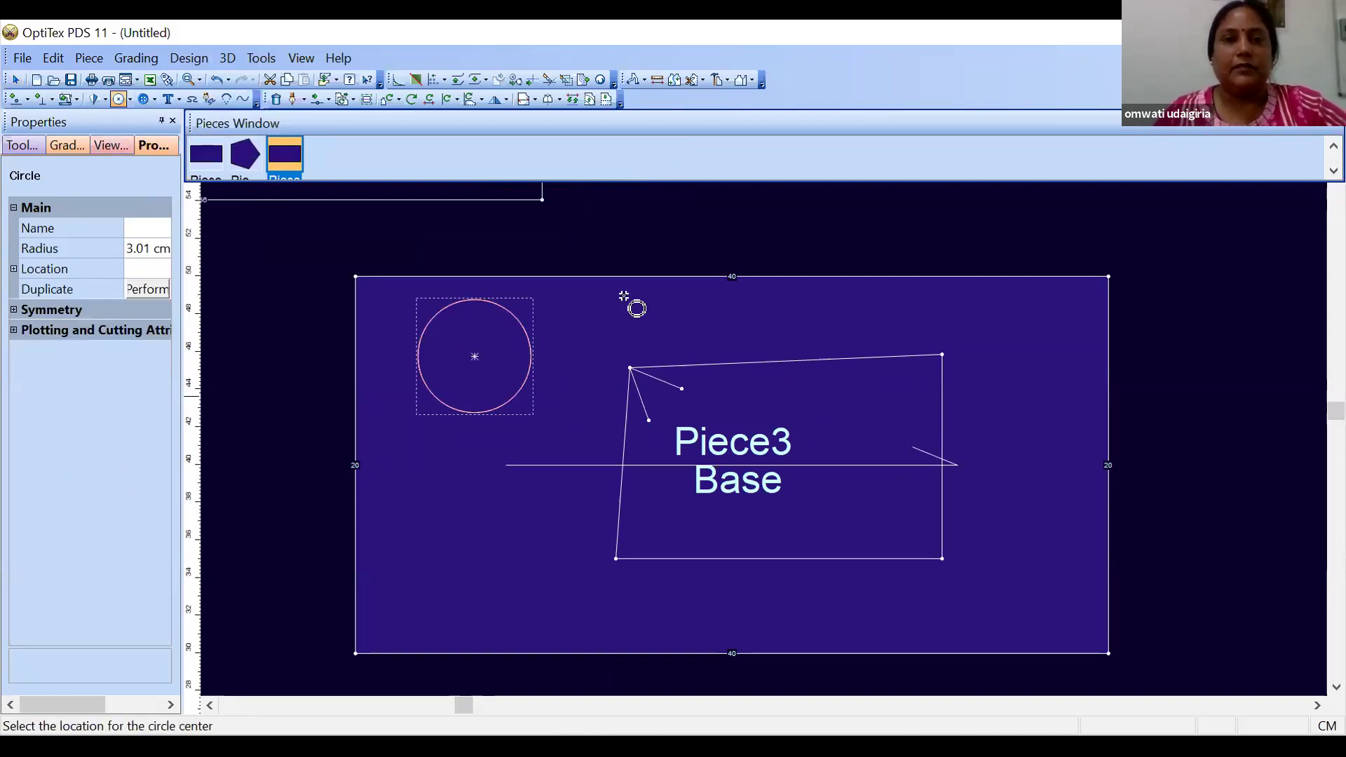
right_click(634, 243)
left_click(668, 258)
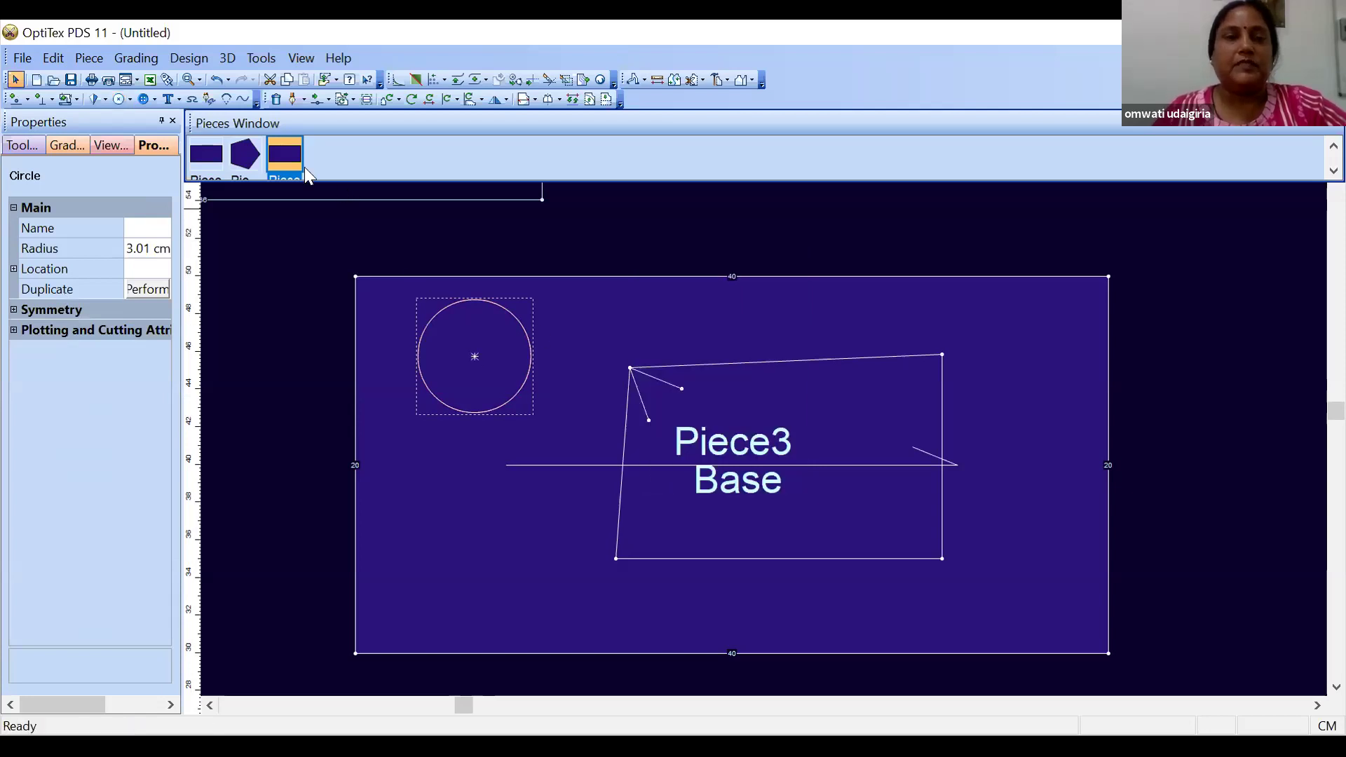
Transform the internal circle into an eight-point contour with an angle of 0
left_click(194, 58)
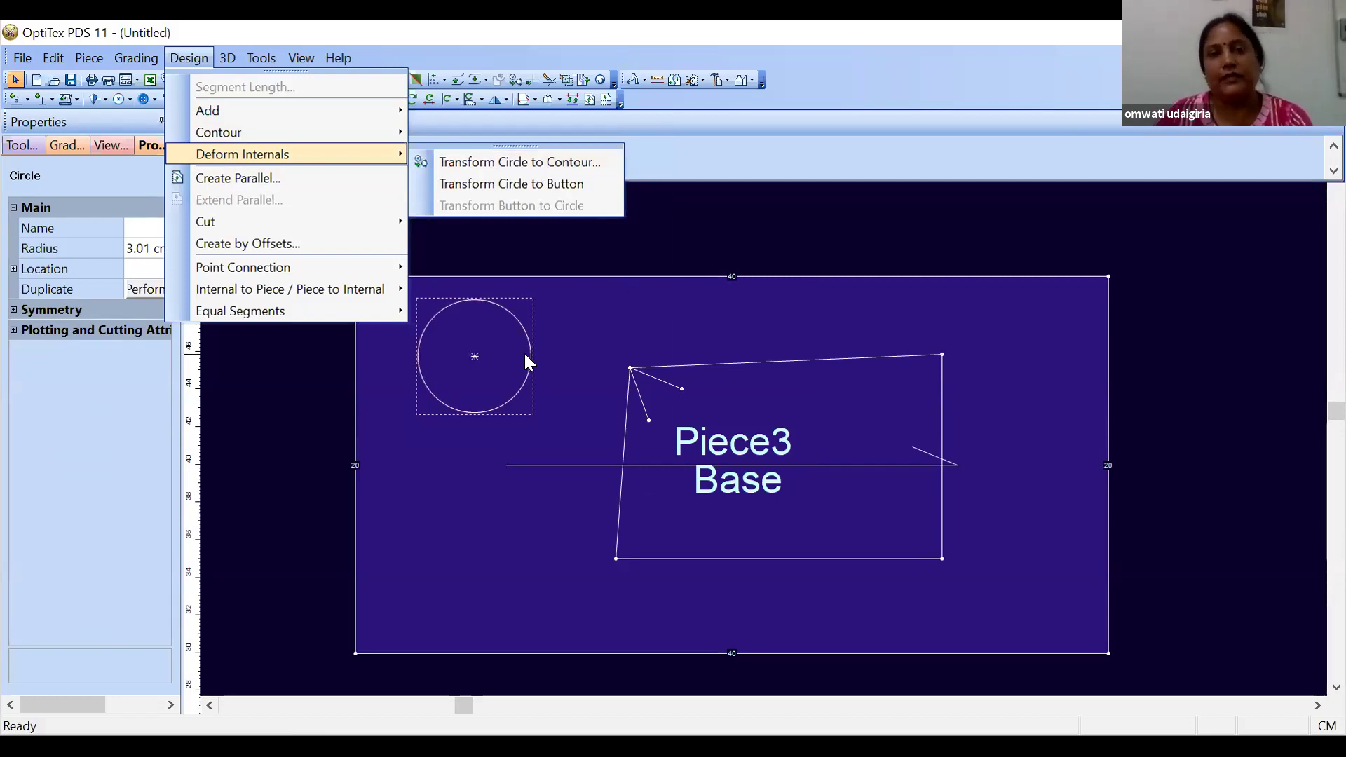
left_click(523, 159)
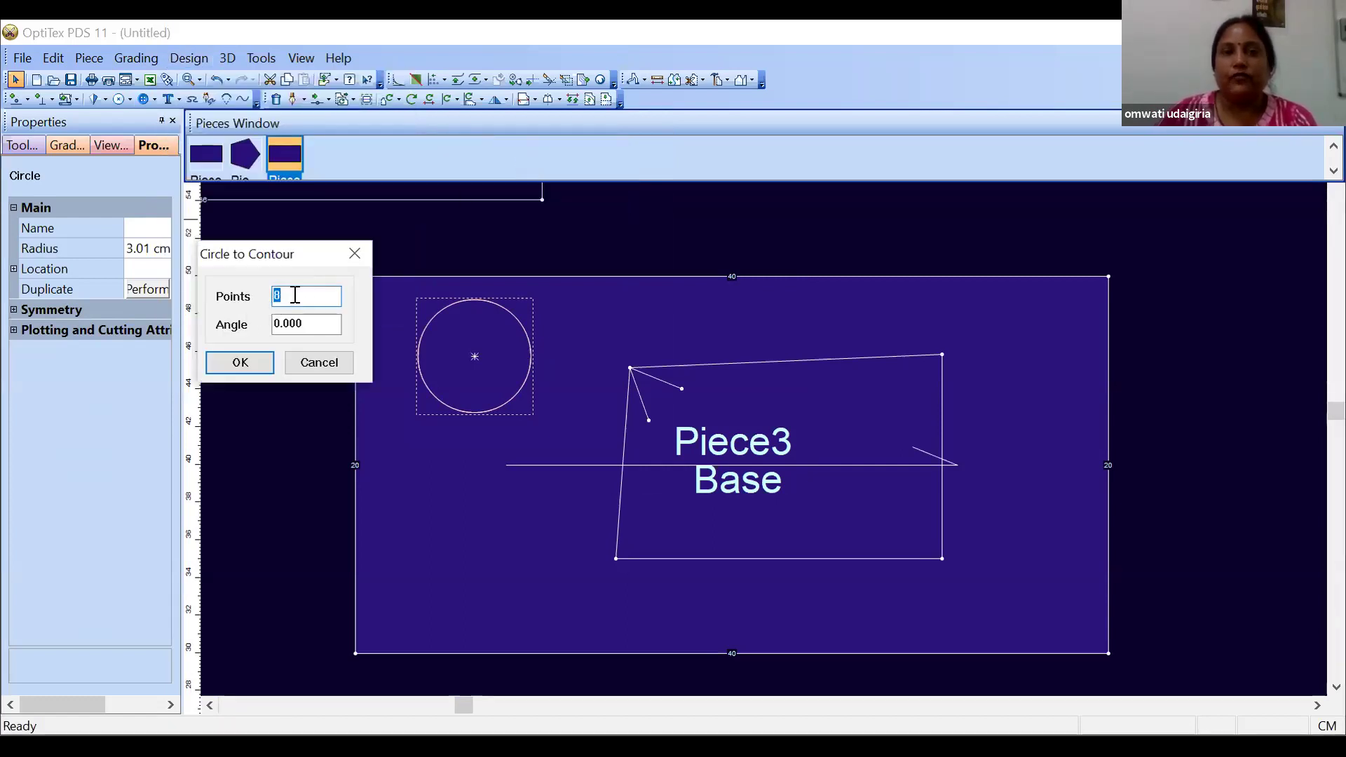
left_click(231, 365)
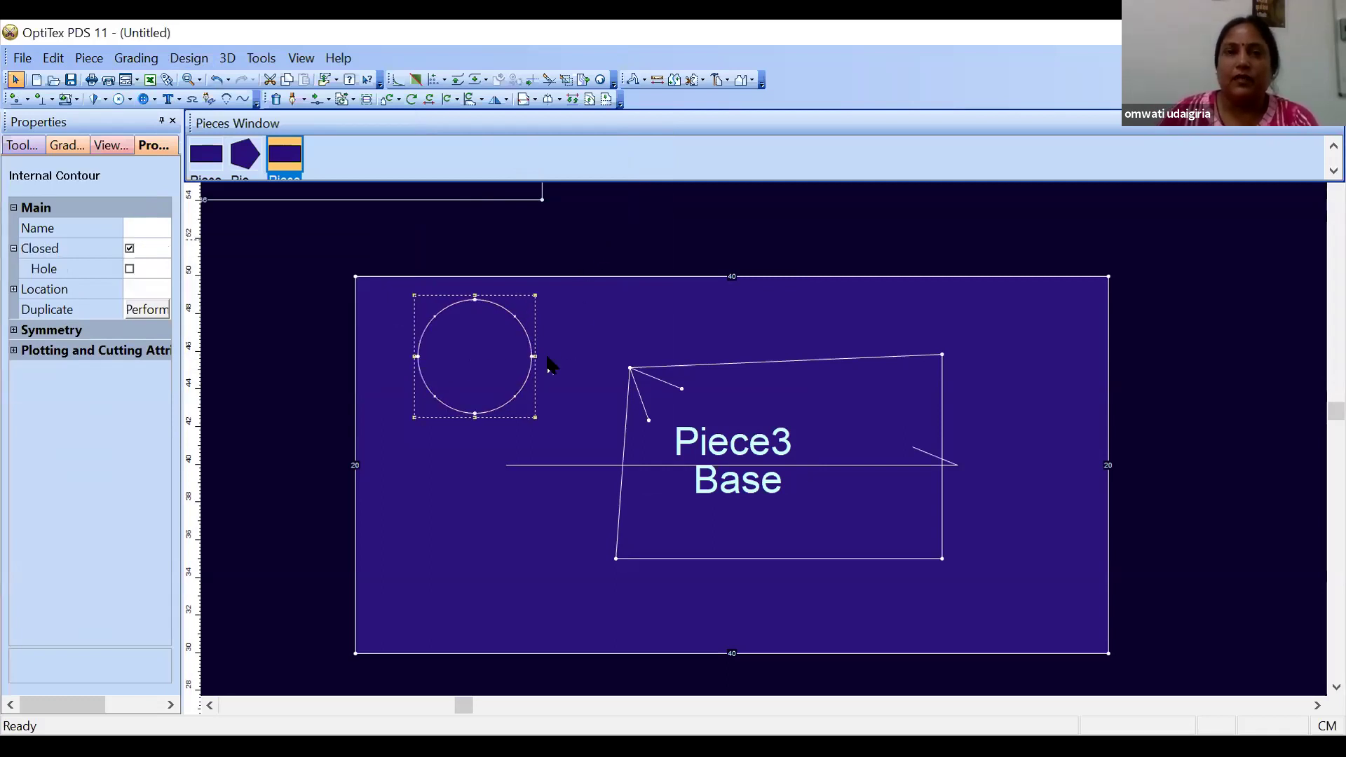
Pull the lower-right point of the circular contour outward with Move Point, and undo the move
key("m")
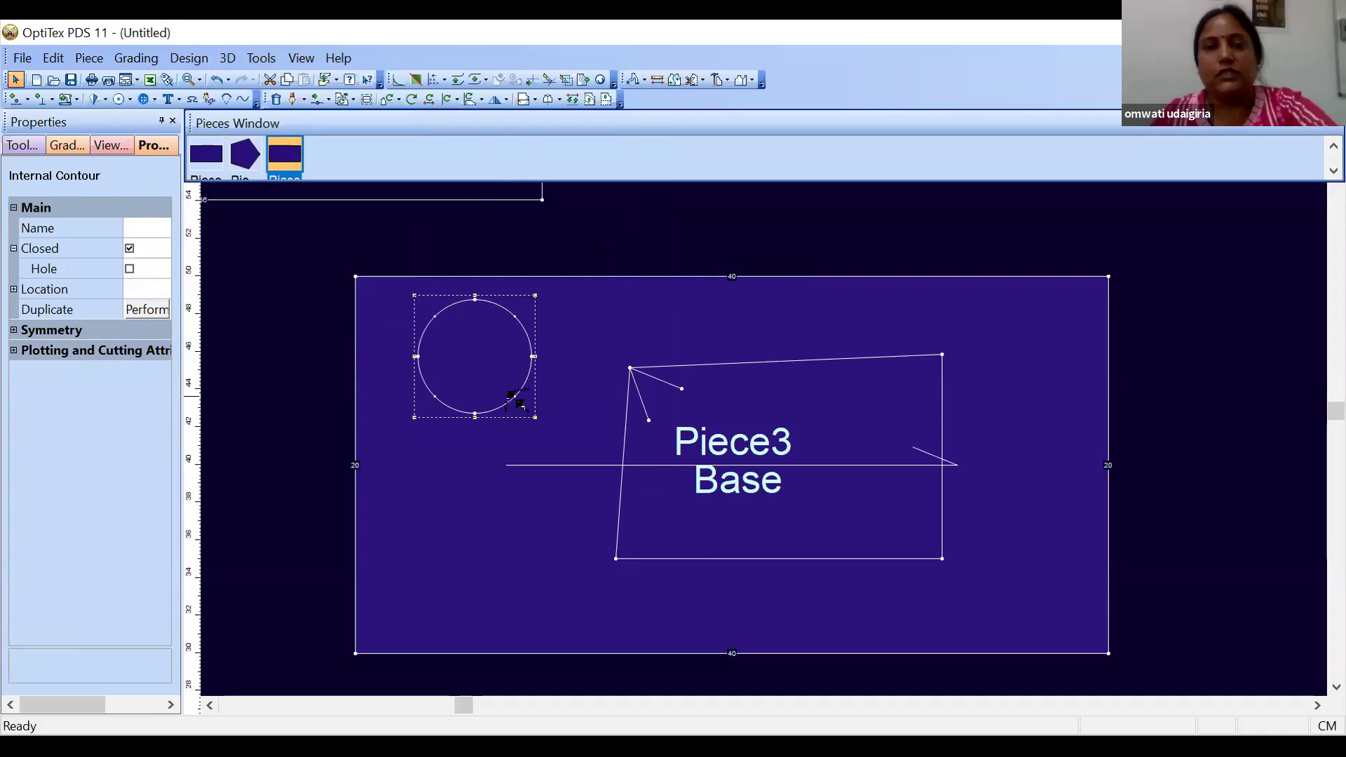
left_click(514, 396)
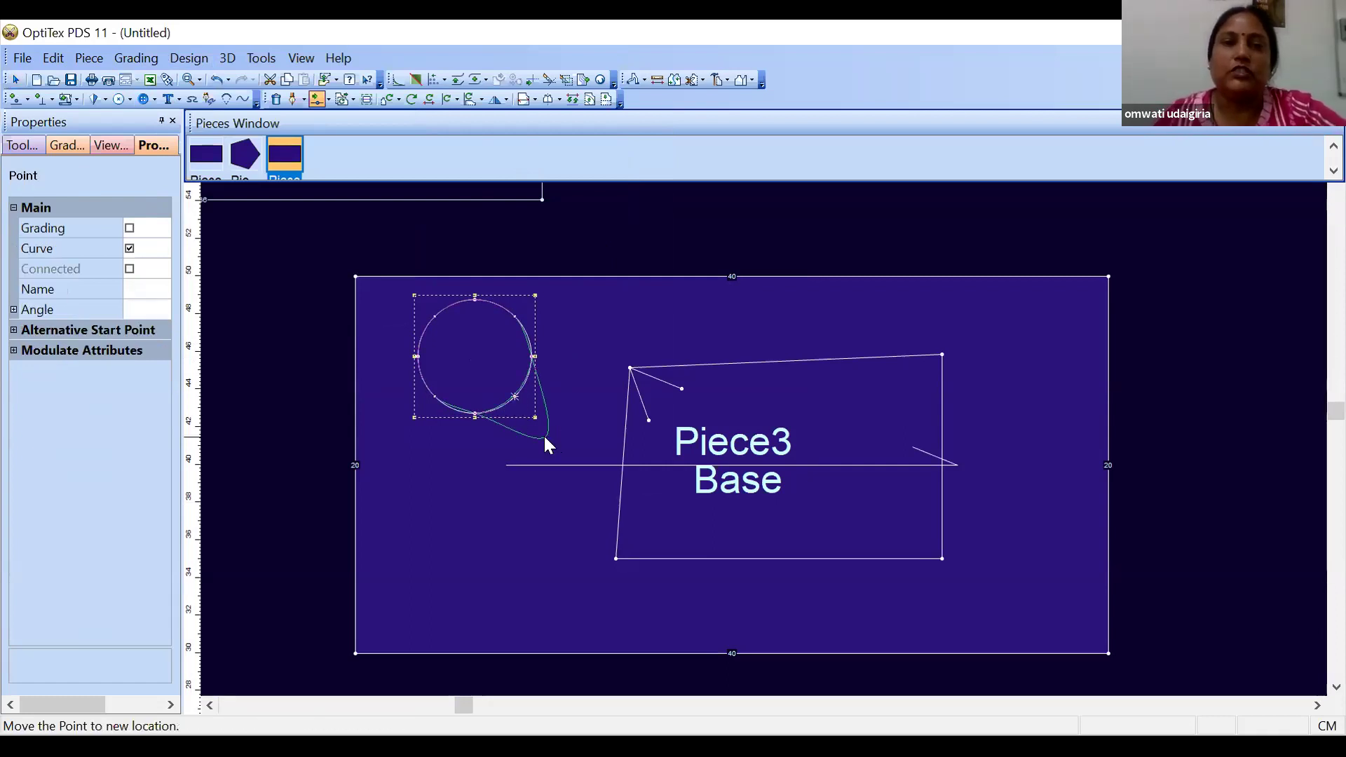
left_click(544, 435)
left_click(628, 512)
right_click(713, 233)
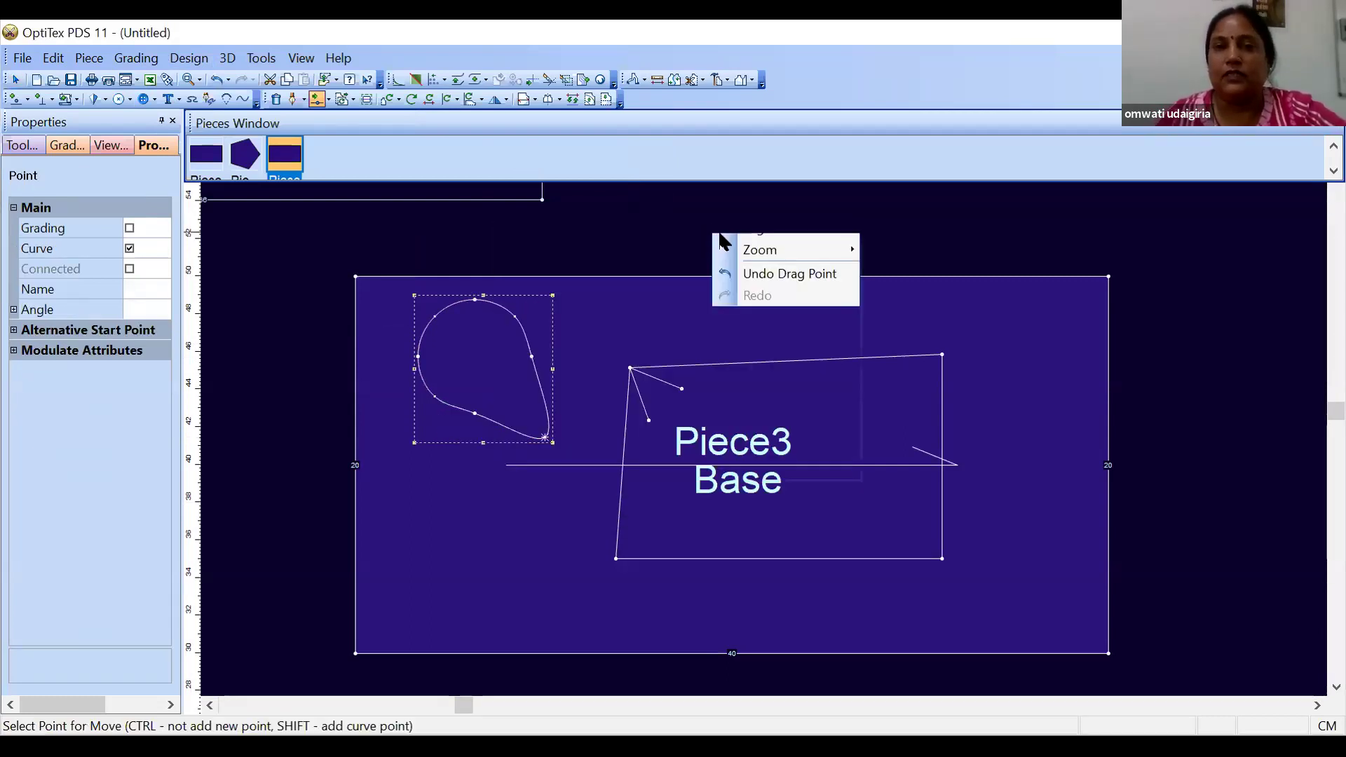
right_click(710, 238)
left_click(733, 247)
key("ctrl+z")
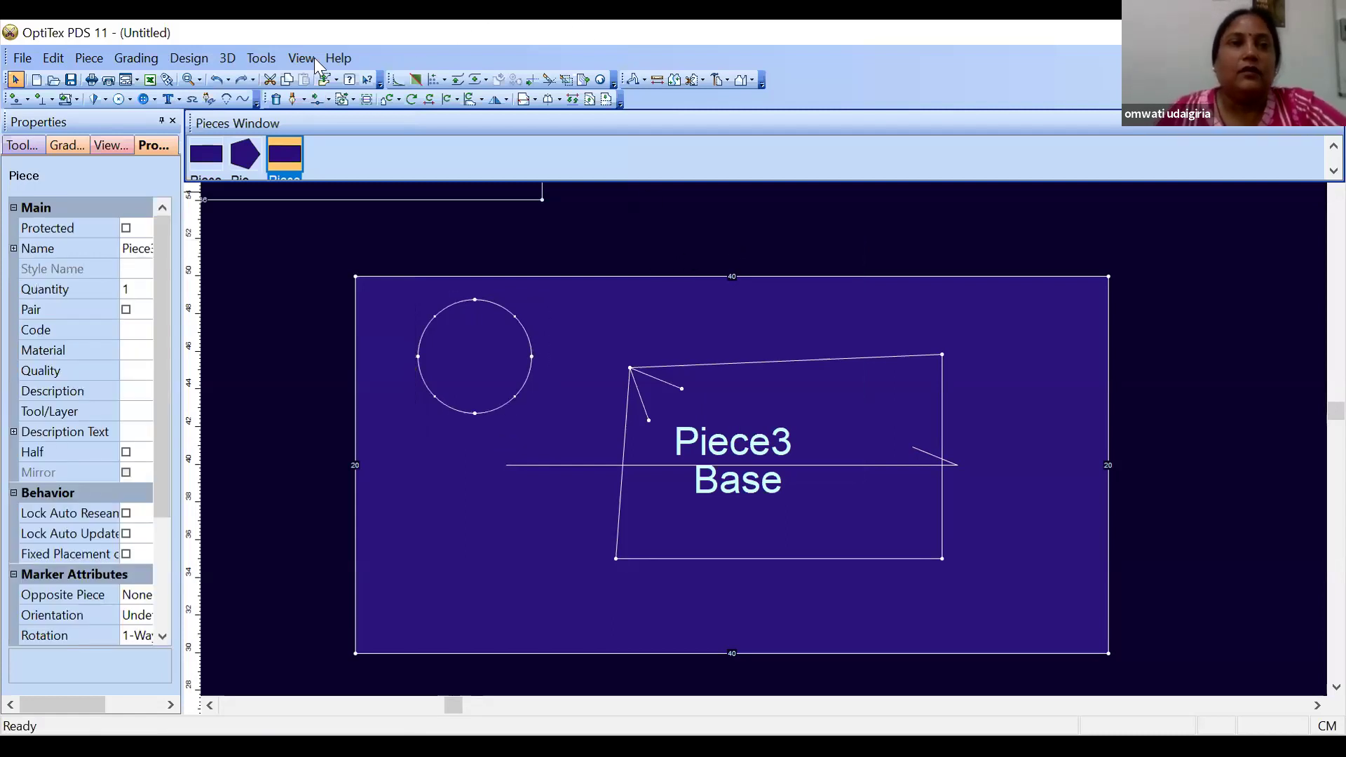
left_click(189, 58)
mouse_move(228, 132)
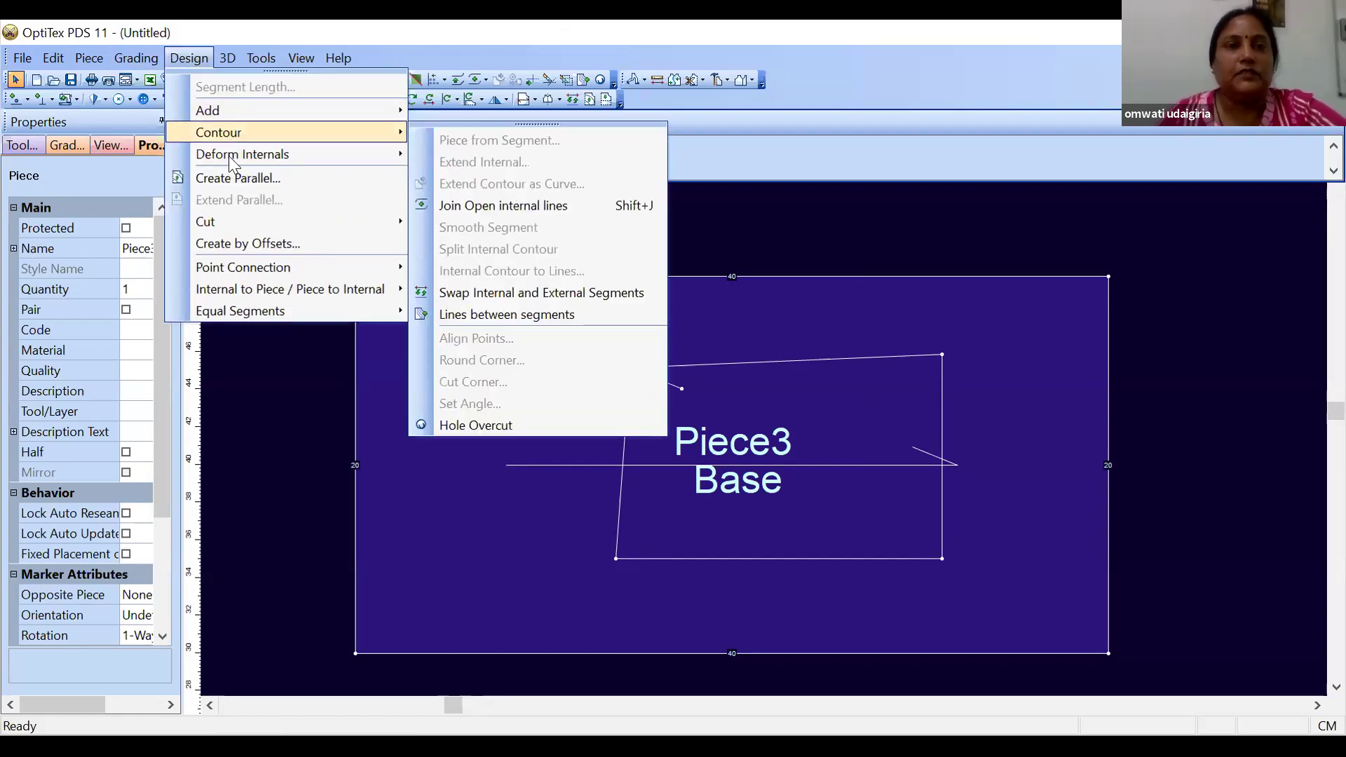
mouse_move(229, 155)
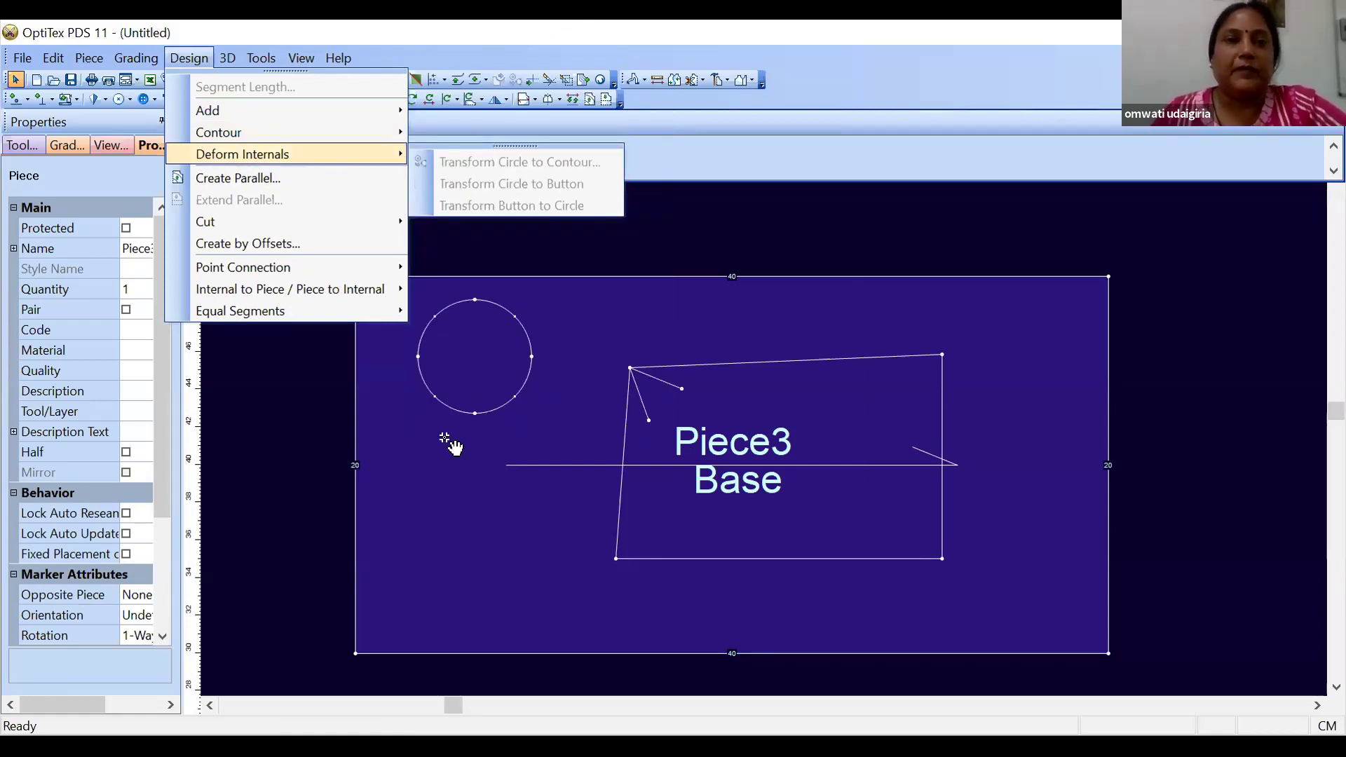
Draw an internal circle with a radius of about 1.7 cm in the lower-left area of the 40 by 20 cm piece
left_click(129, 111)
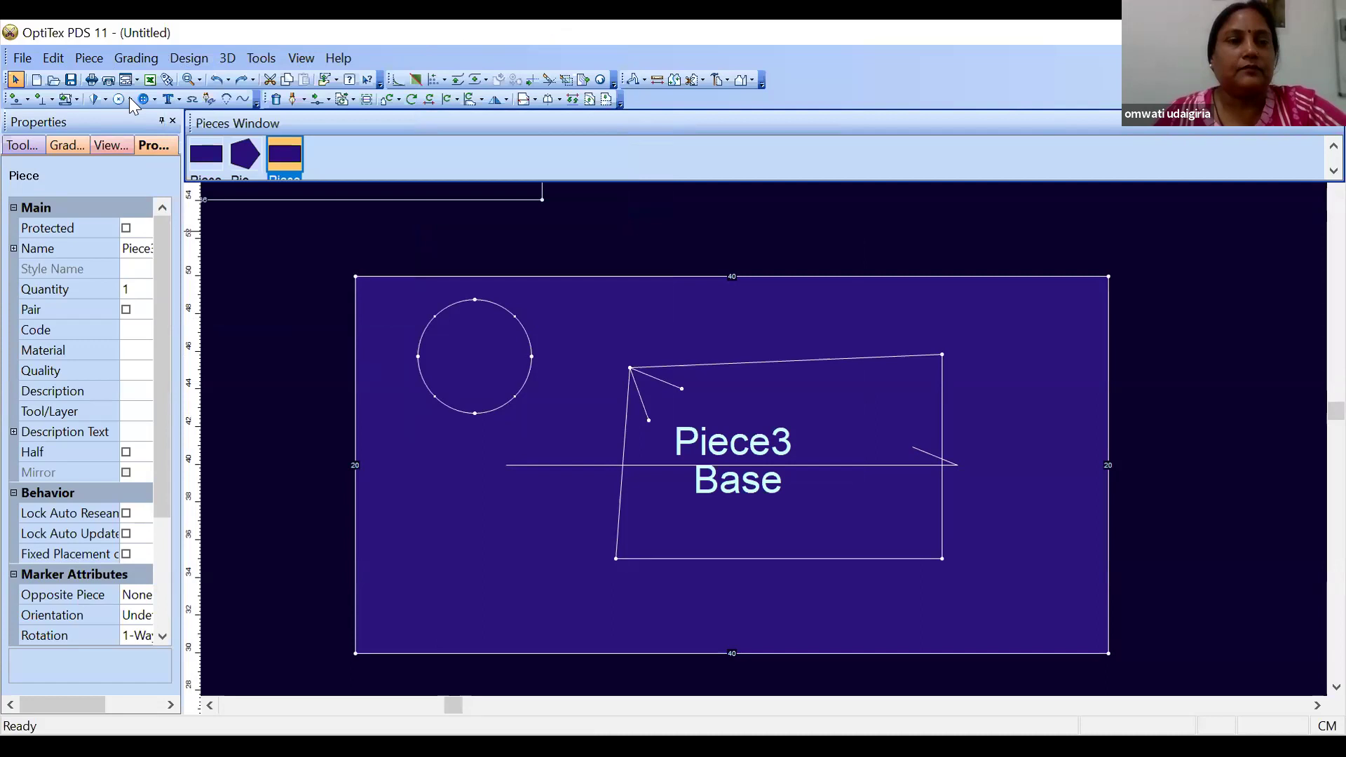
left_click(129, 99)
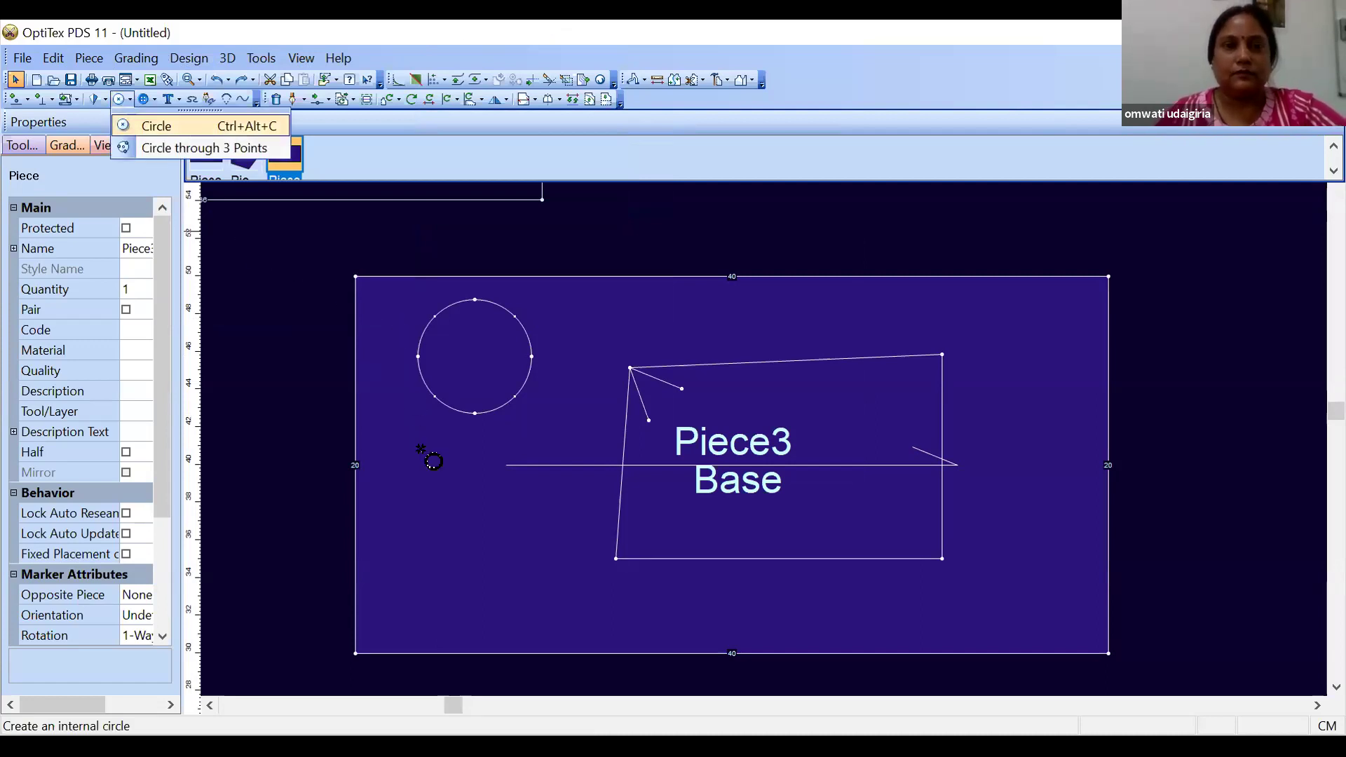
left_click(444, 513)
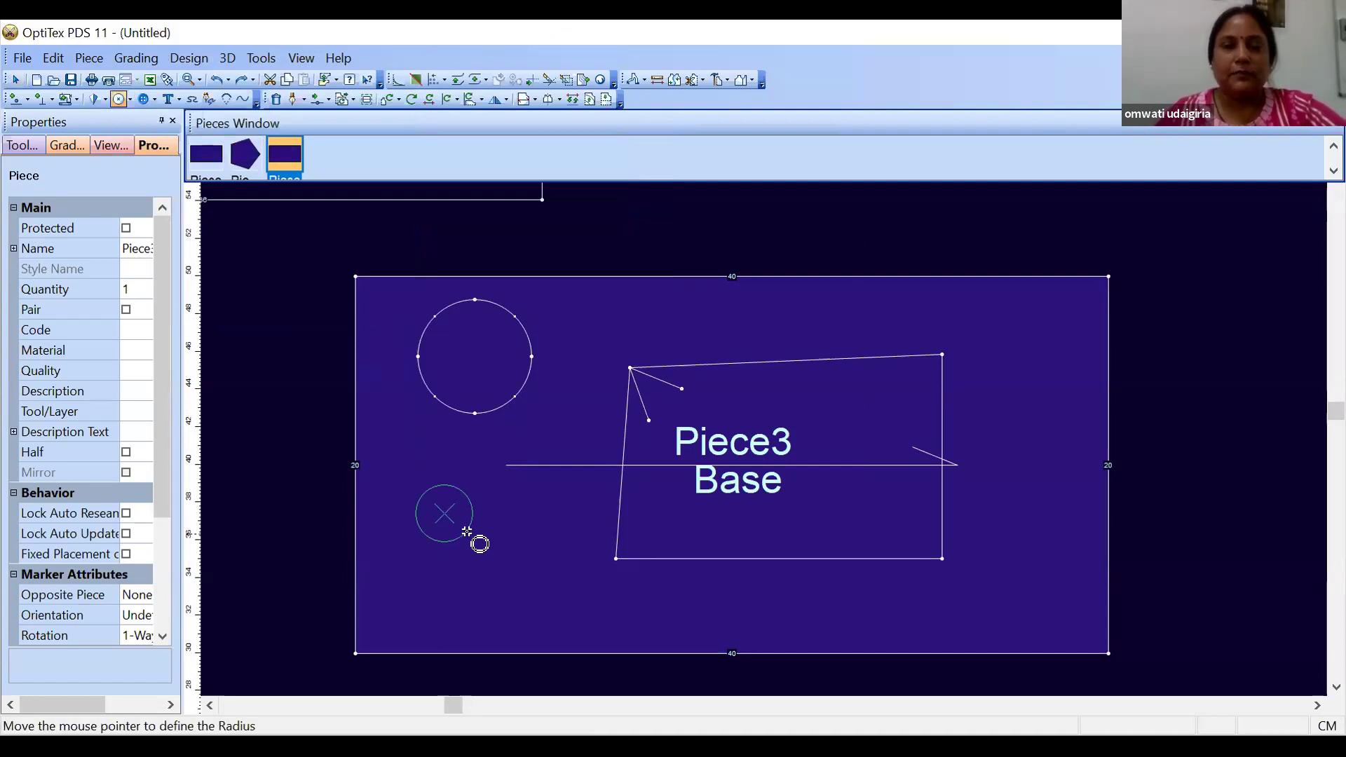
left_click(467, 532)
right_click(587, 244)
left_click(277, 170)
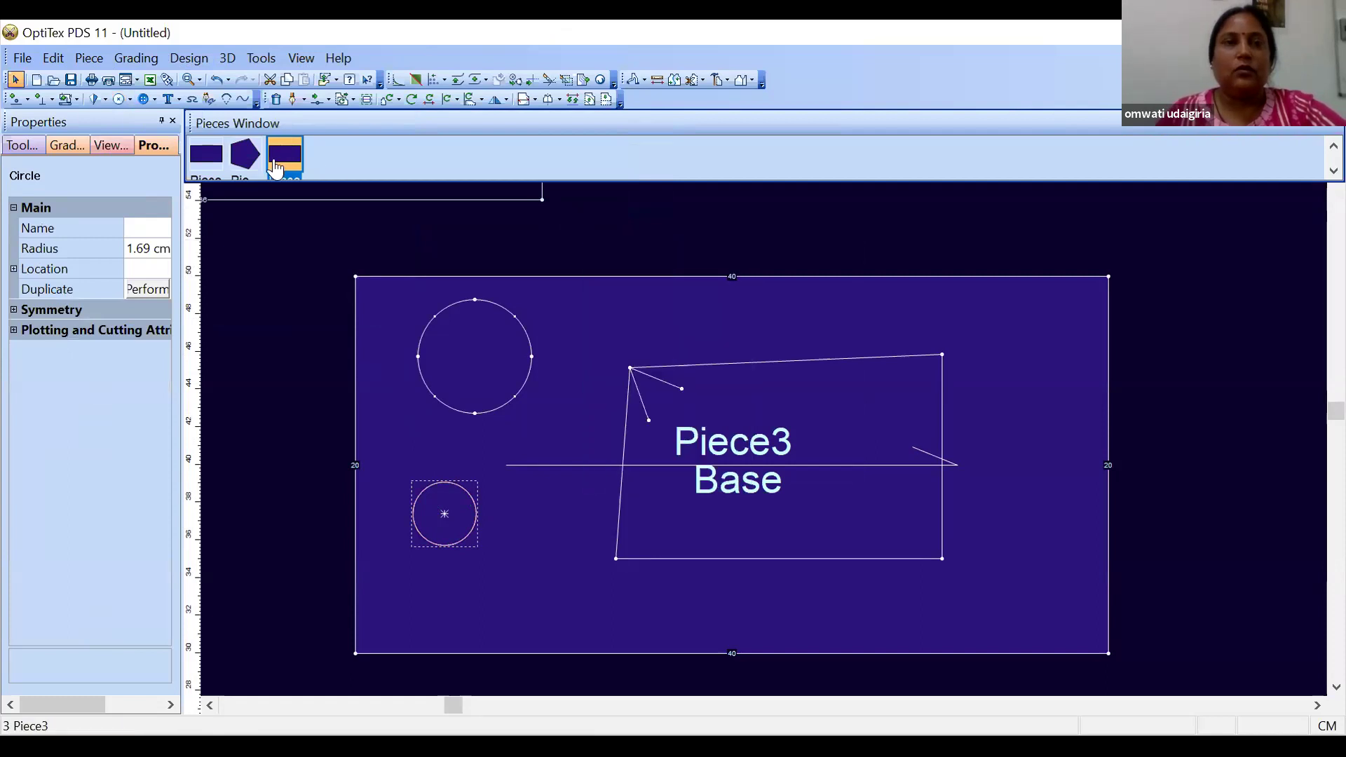
Transform the small internal circle into a button, and transform that button back into a circle
left_click(189, 58)
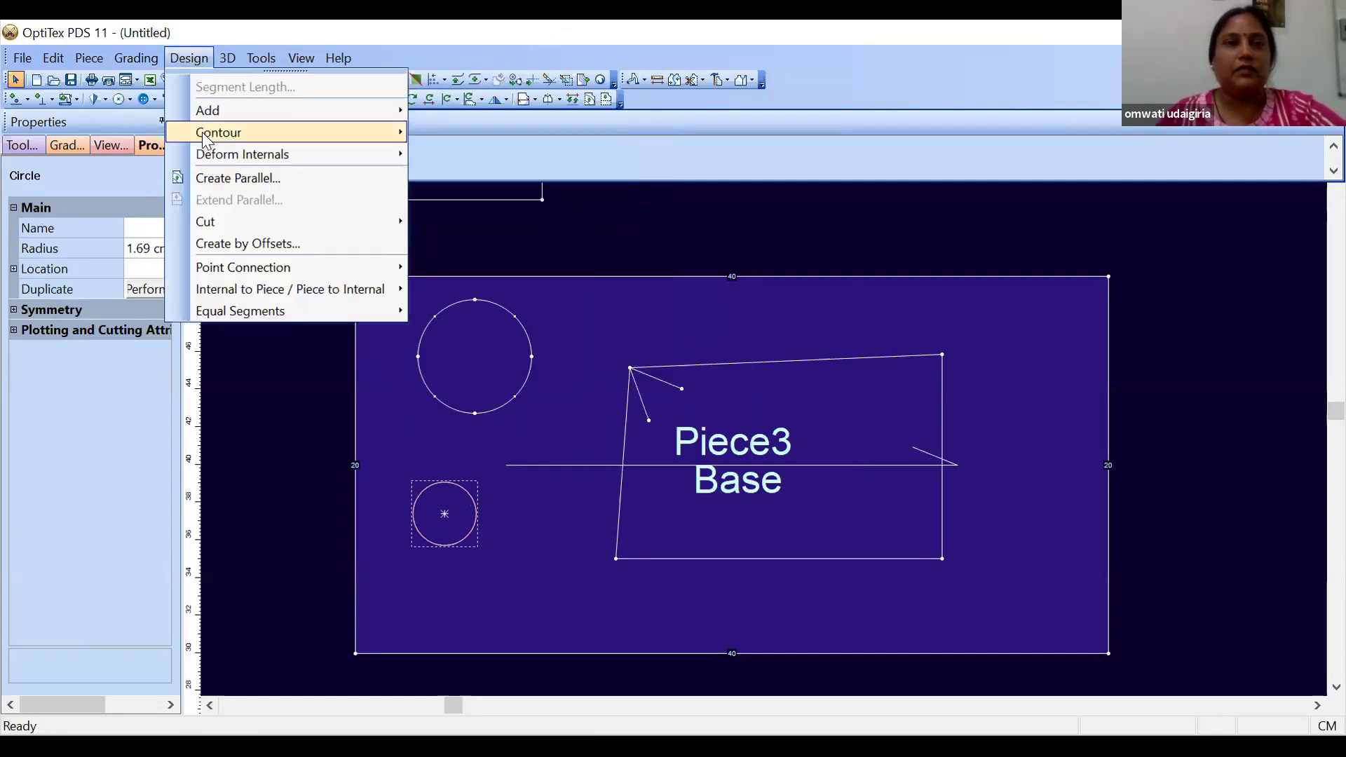
mouse_move(219, 155)
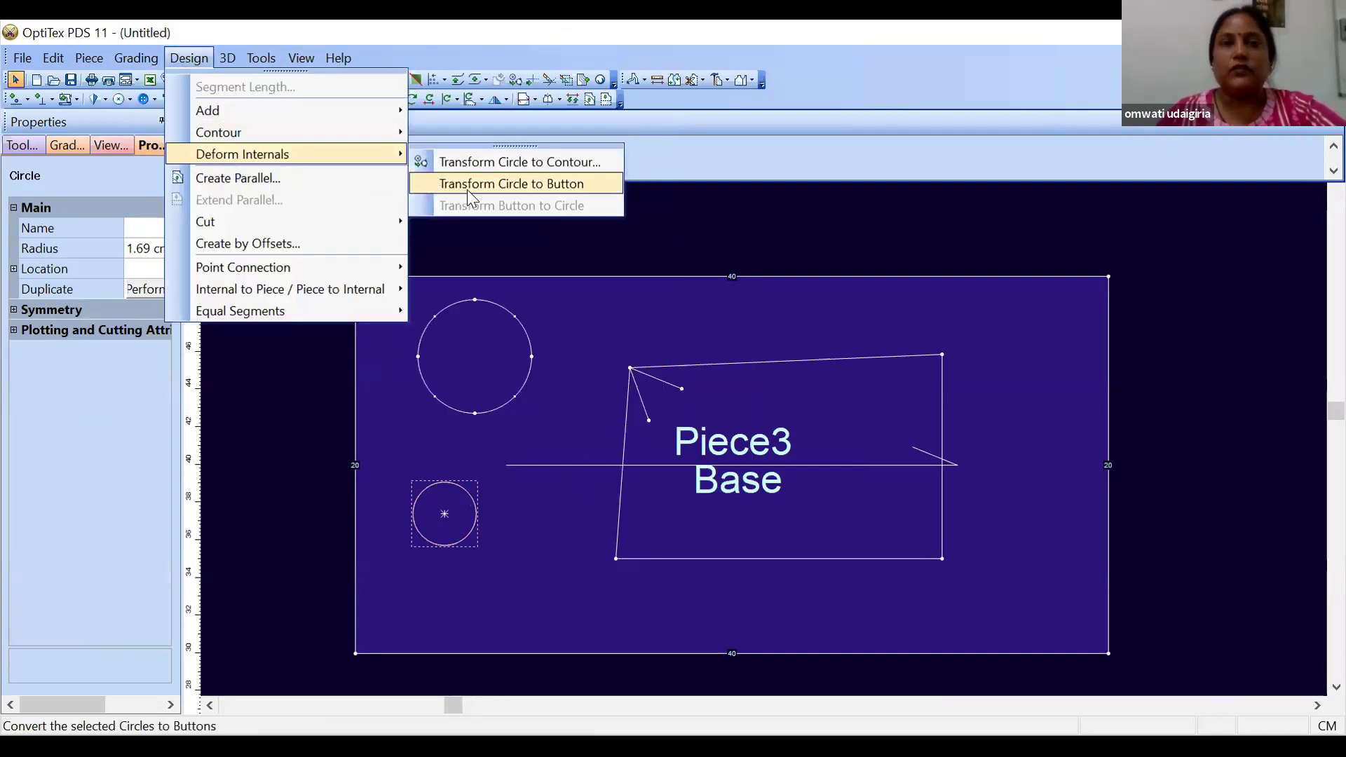
left_click(487, 185)
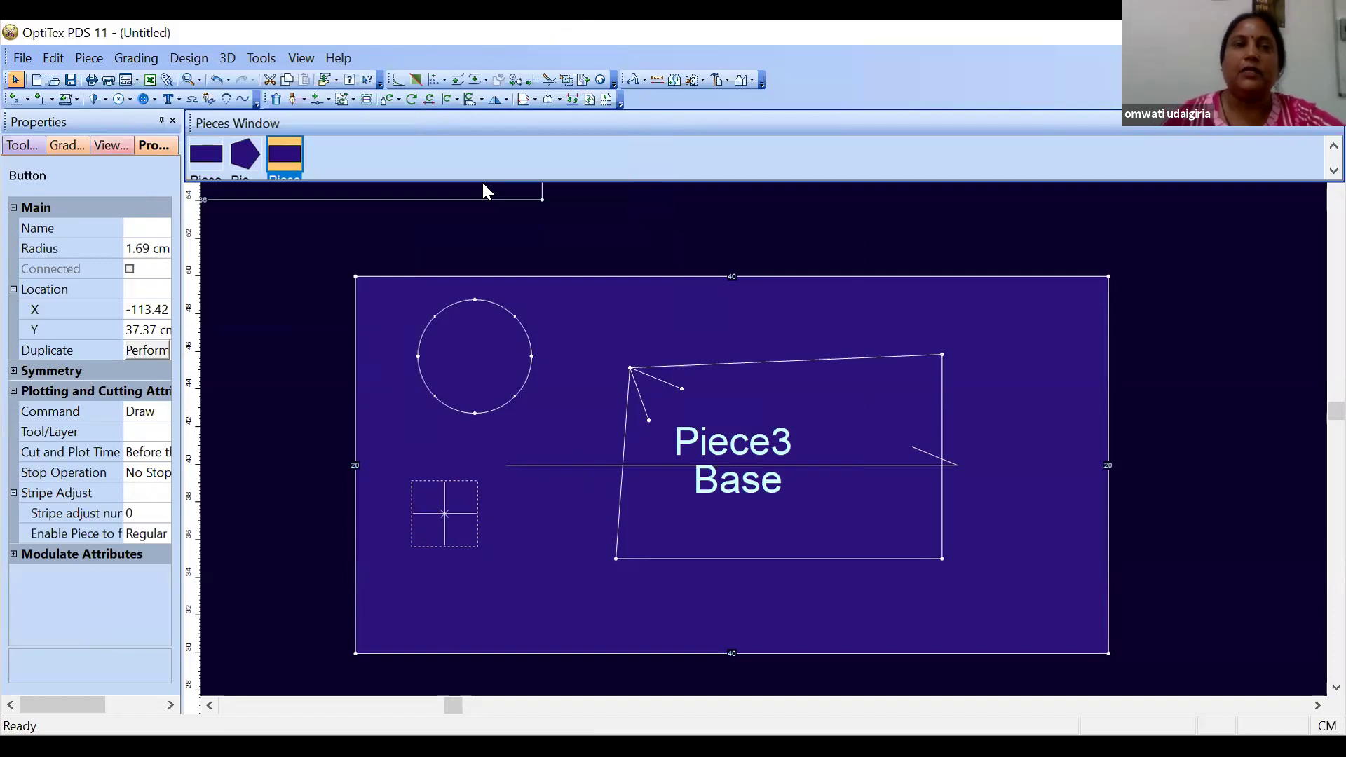
left_click(201, 60)
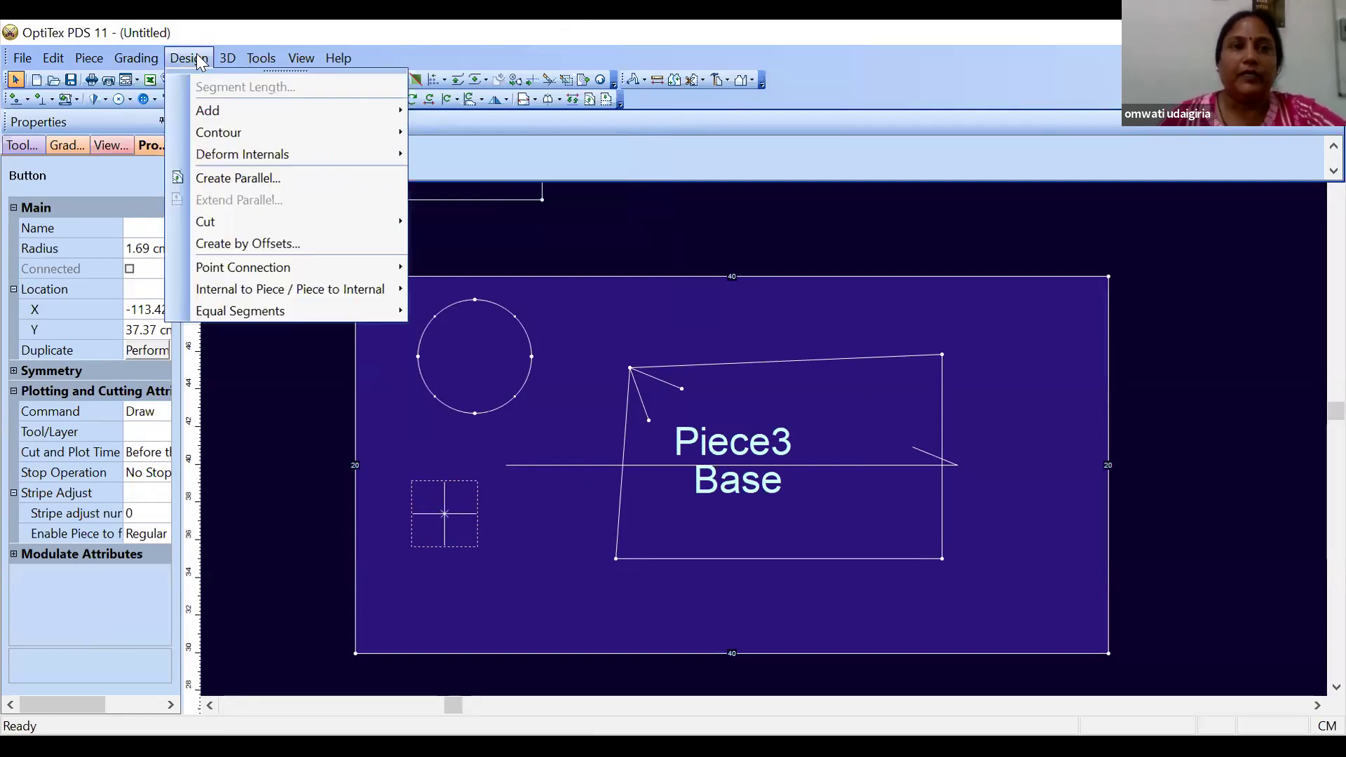
mouse_move(250, 156)
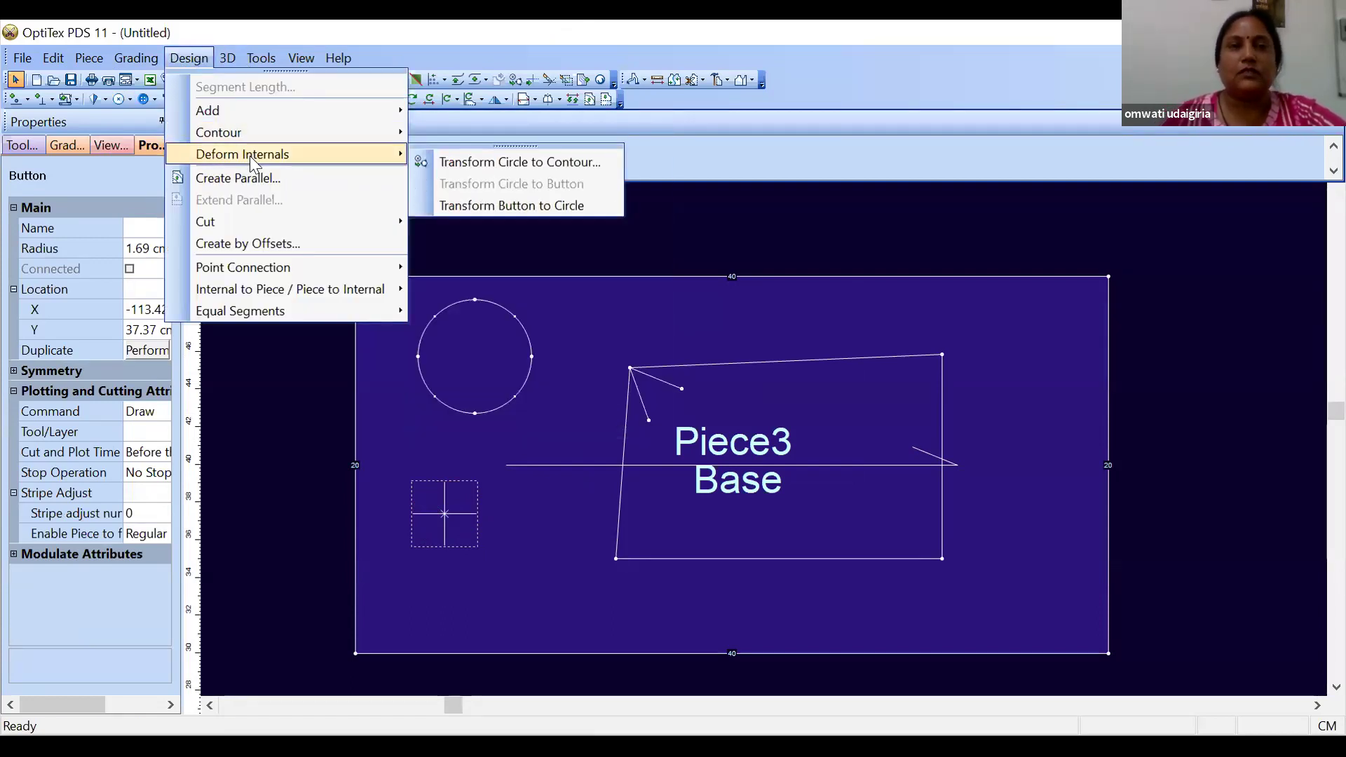
left_click(467, 210)
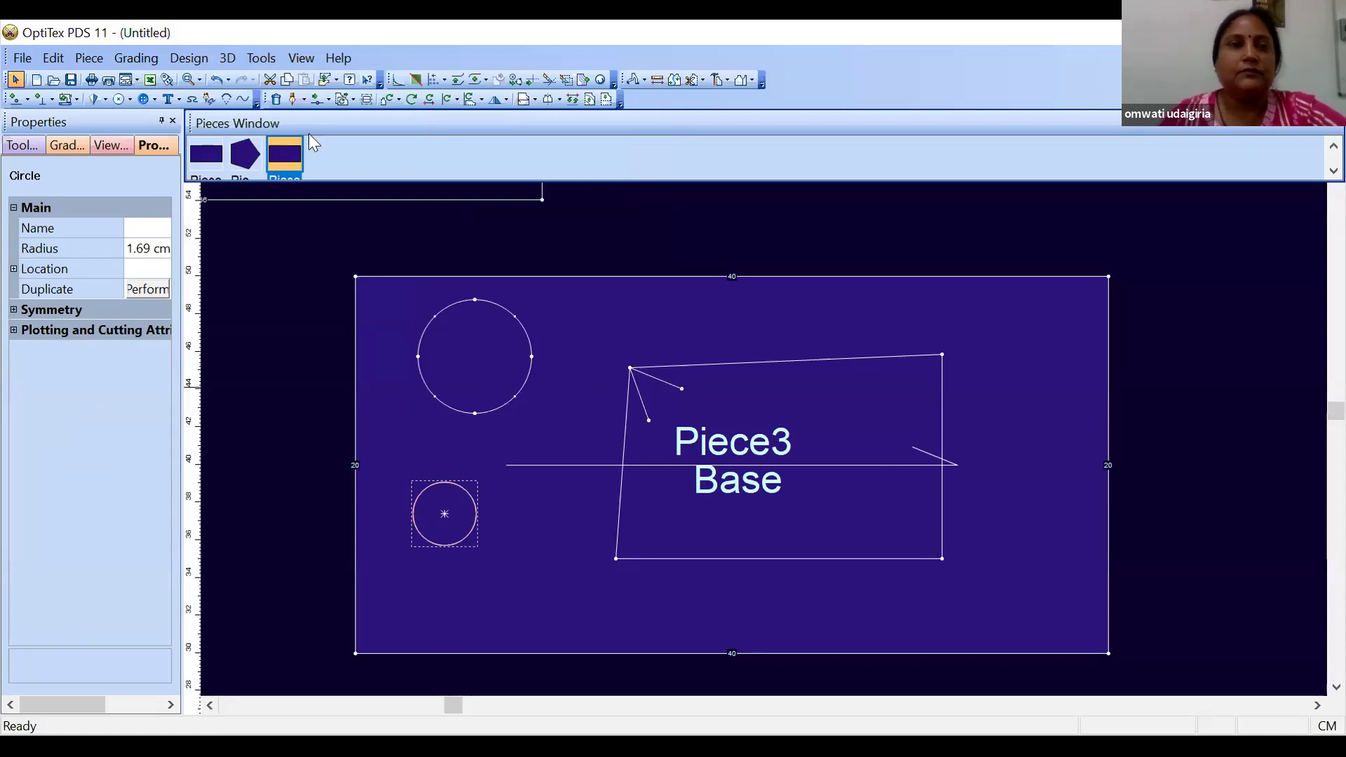
left_click(189, 58)
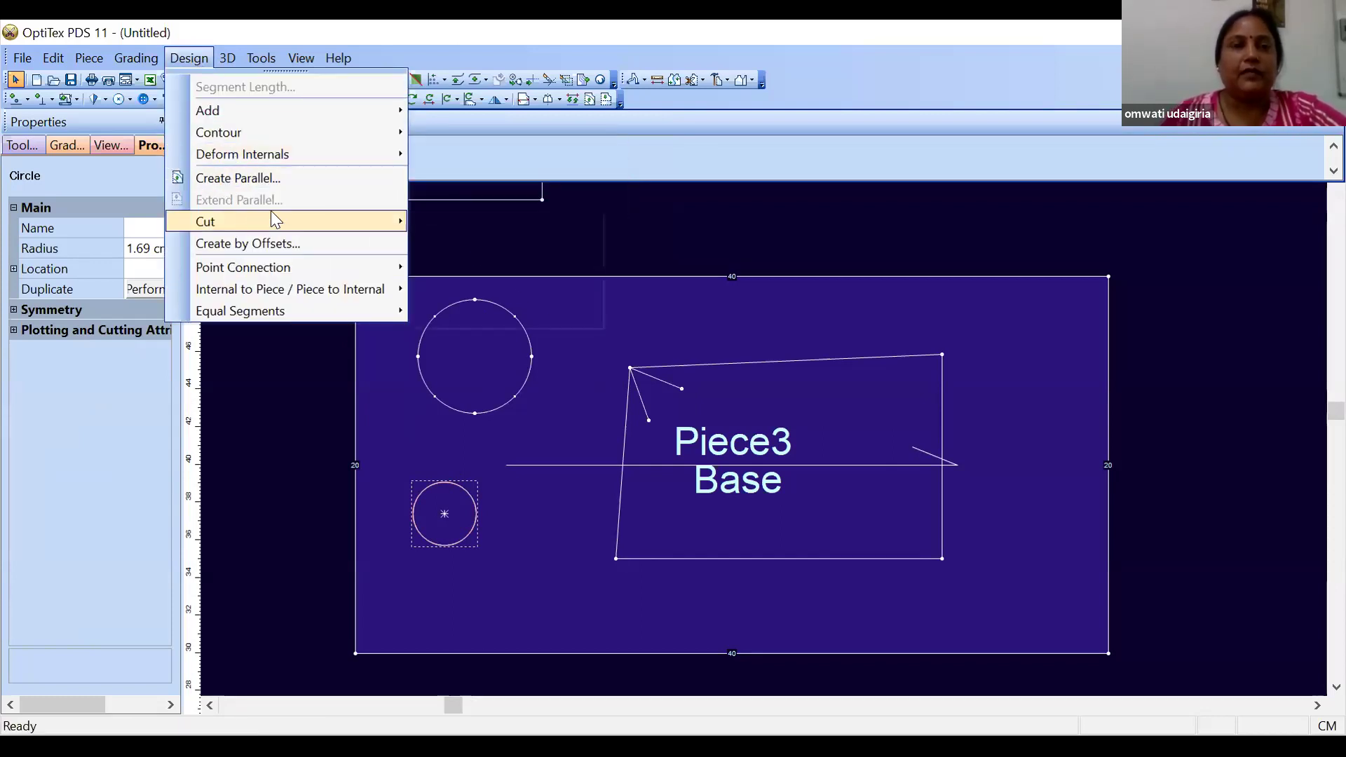
mouse_move(278, 220)
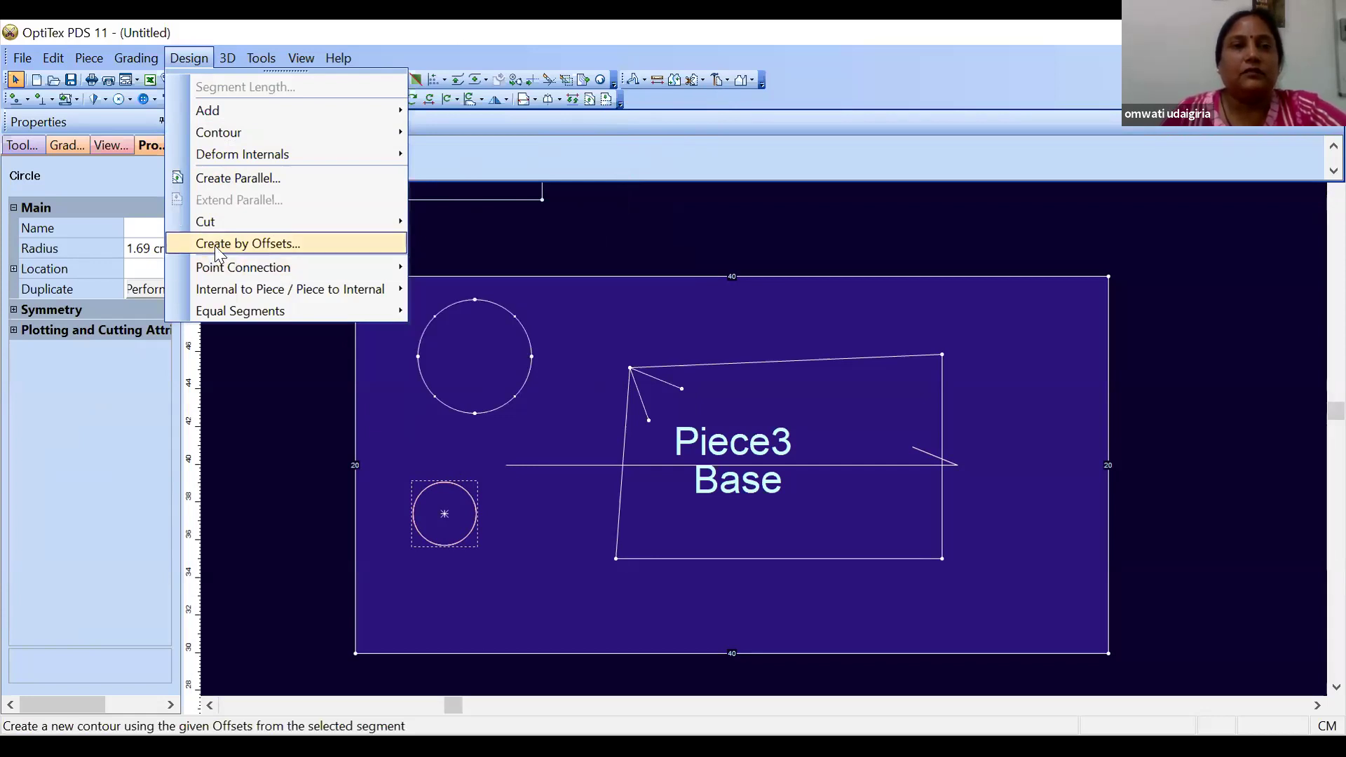
left_click(590, 348)
Create a rectangular piece 20 cm long and 20 cm wide, placed in the empty space beside the 40 by 20 cm piece
scroll(762, 414, "down", 3)
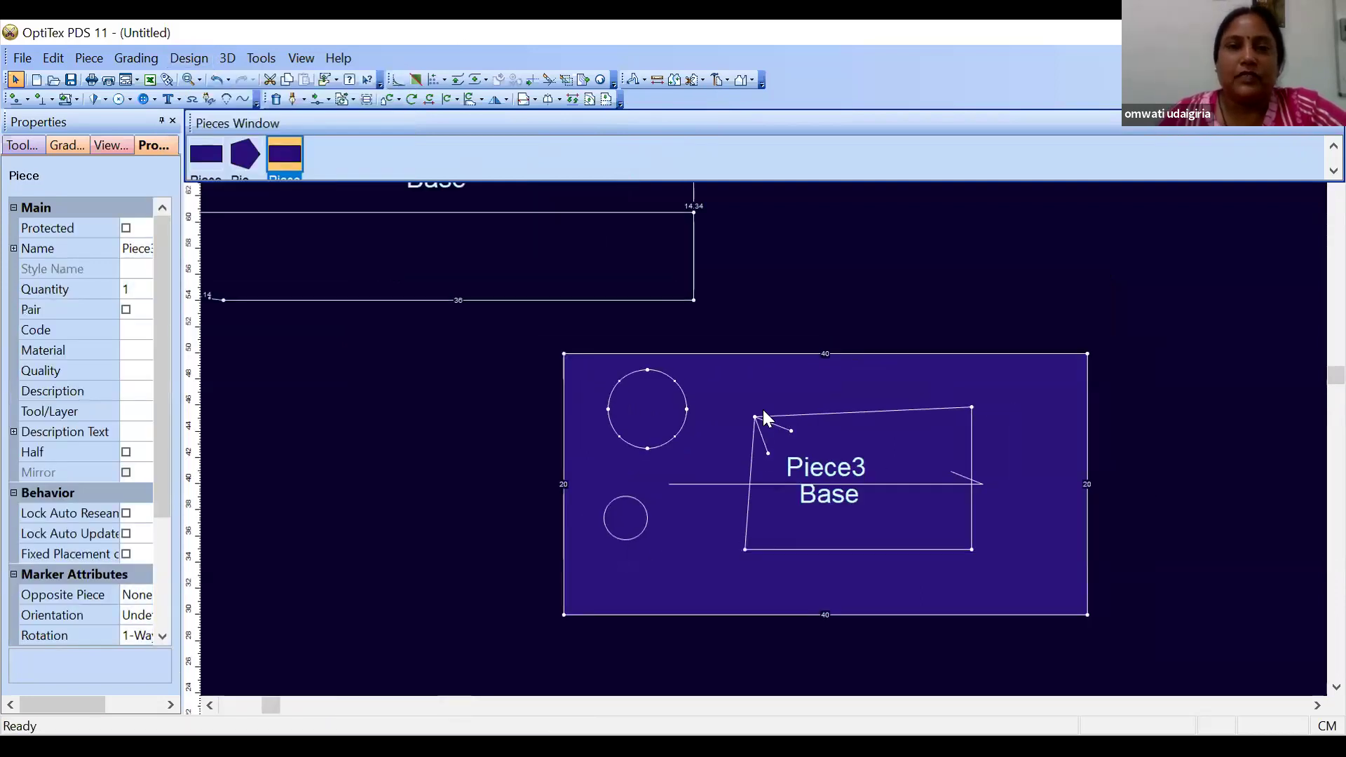
left_click_drag(620, 317, 753, 306)
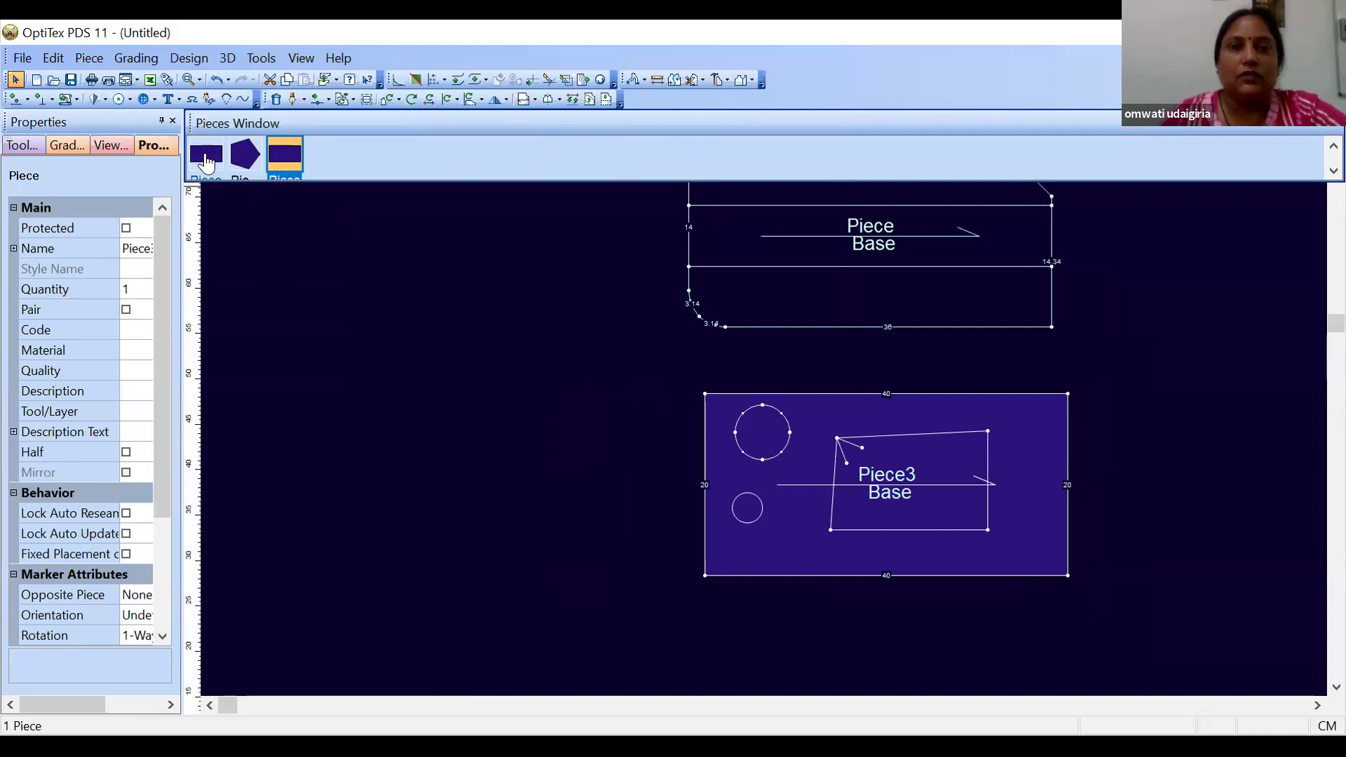
left_click(207, 165)
left_click(89, 58)
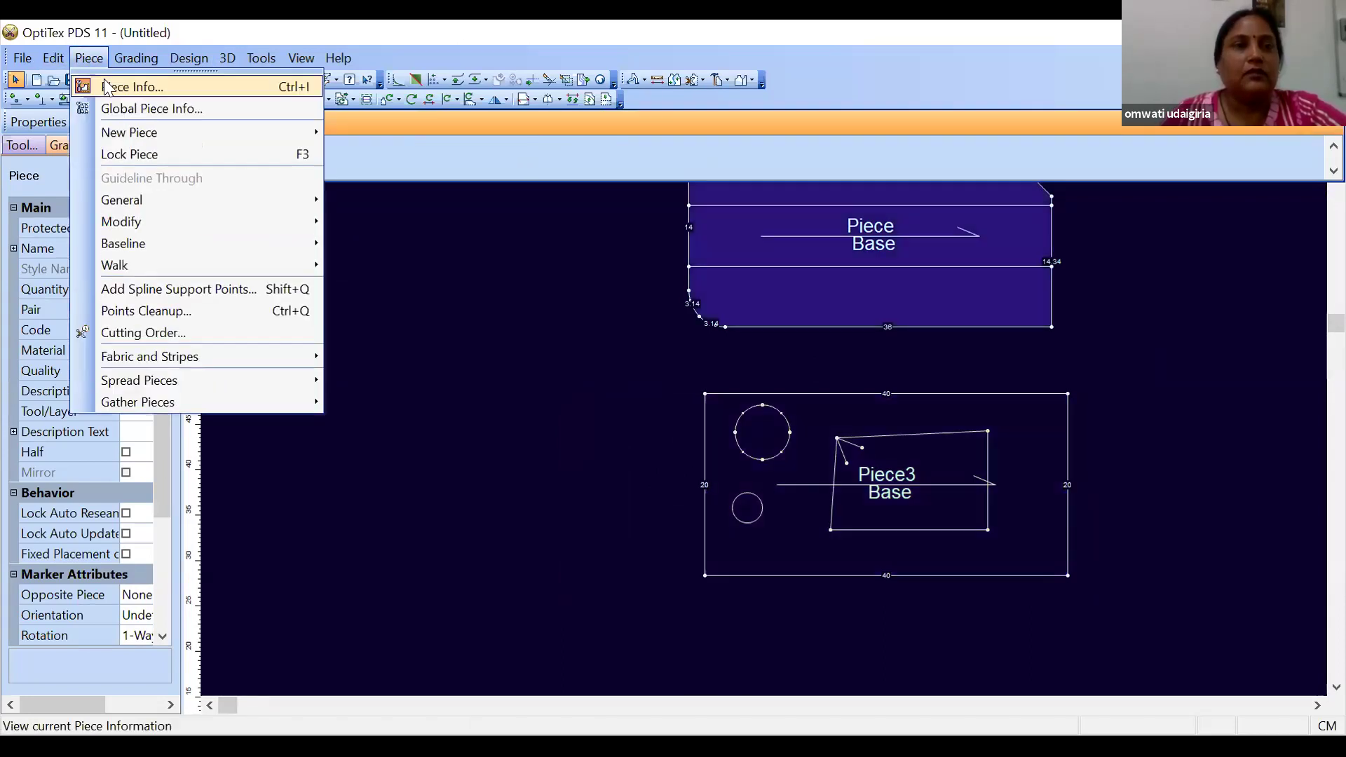
mouse_move(121, 131)
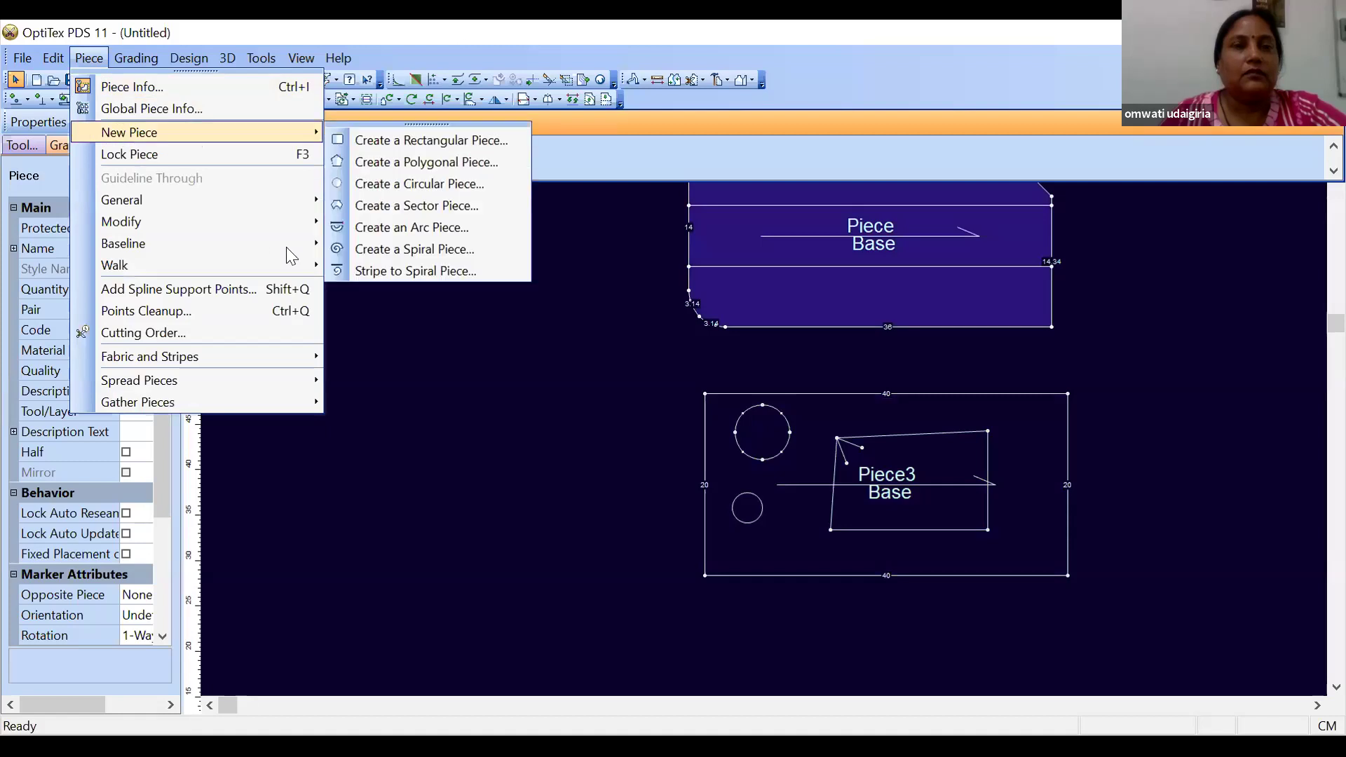
left_click(393, 141)
left_click(298, 322)
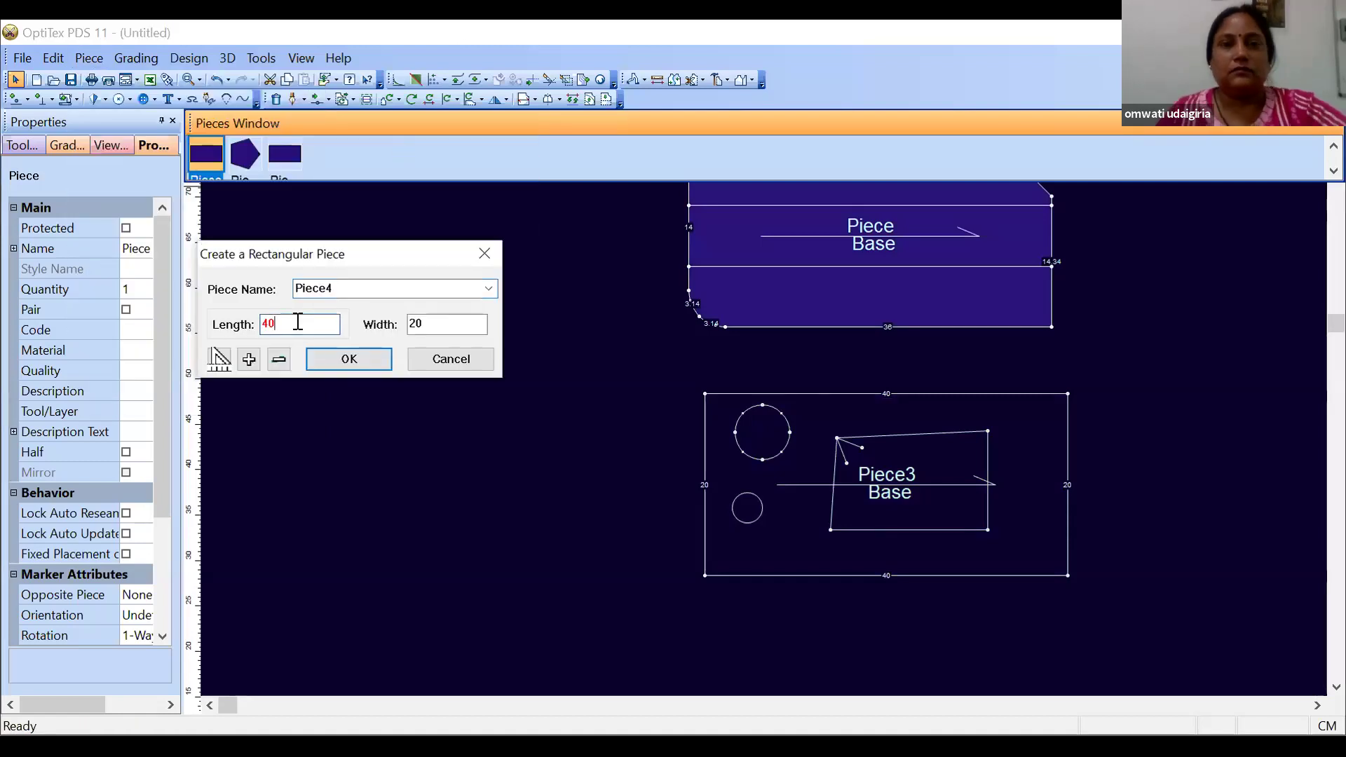
type("20")
left_click(350, 361)
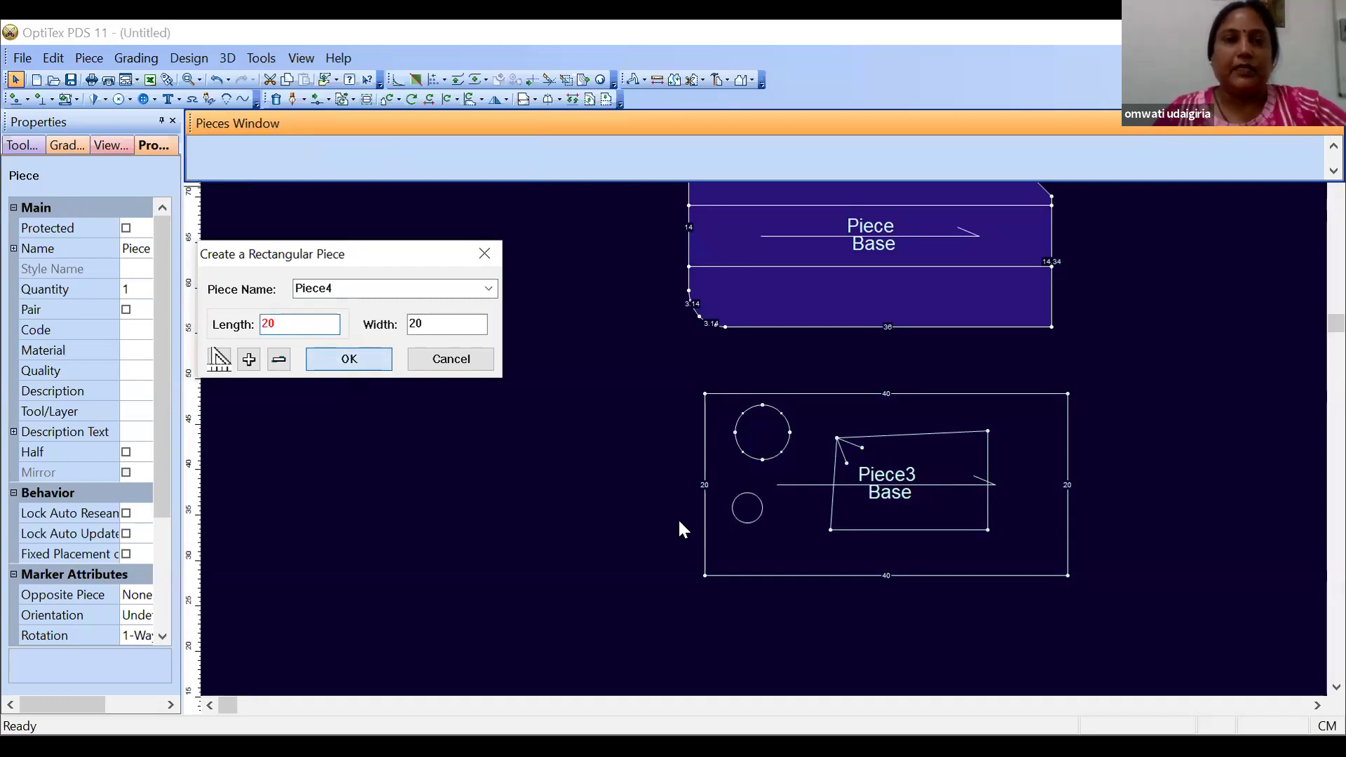
left_click_drag(692, 553, 707, 327)
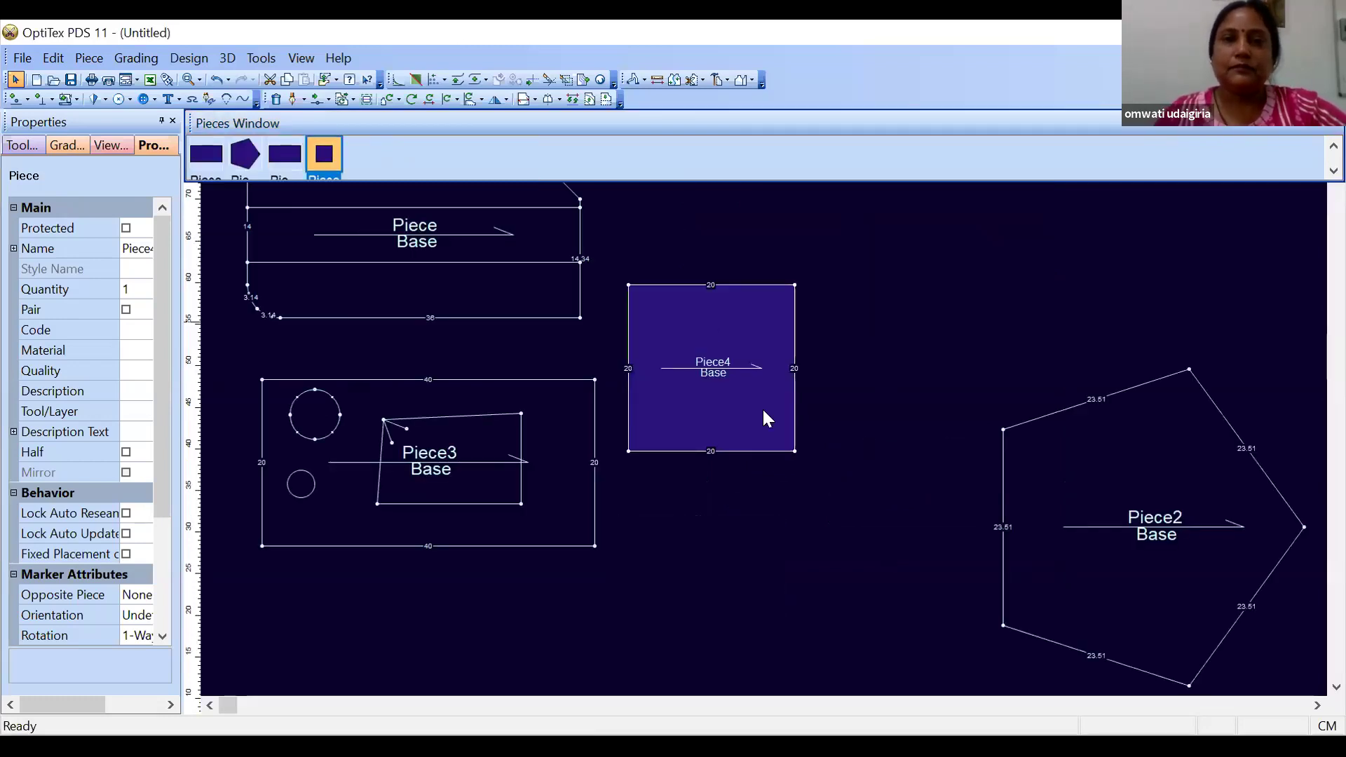
Delete the piece with the rounded lower-left corner and move the 20 by 20 cm square piece further into the open area
scroll(771, 413, "up", 4)
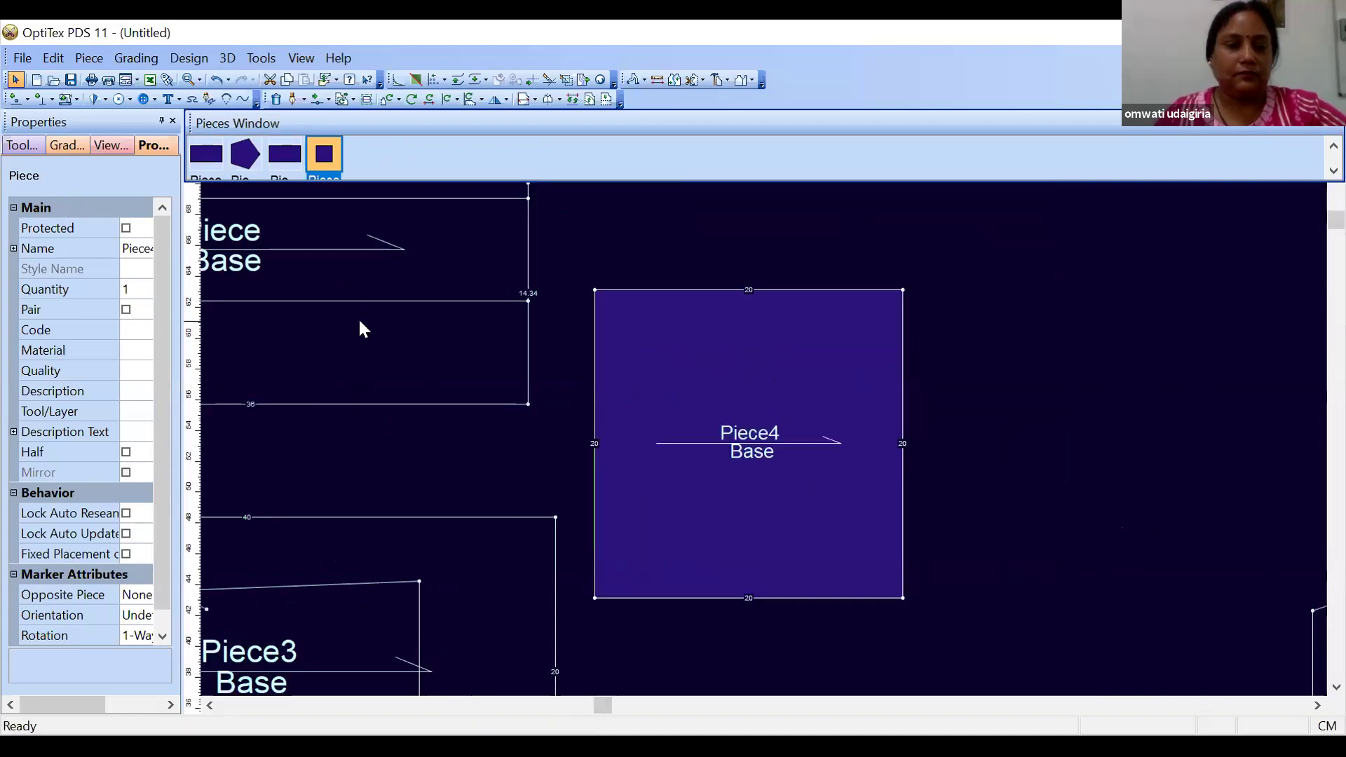
left_click(361, 322)
key("Delete")
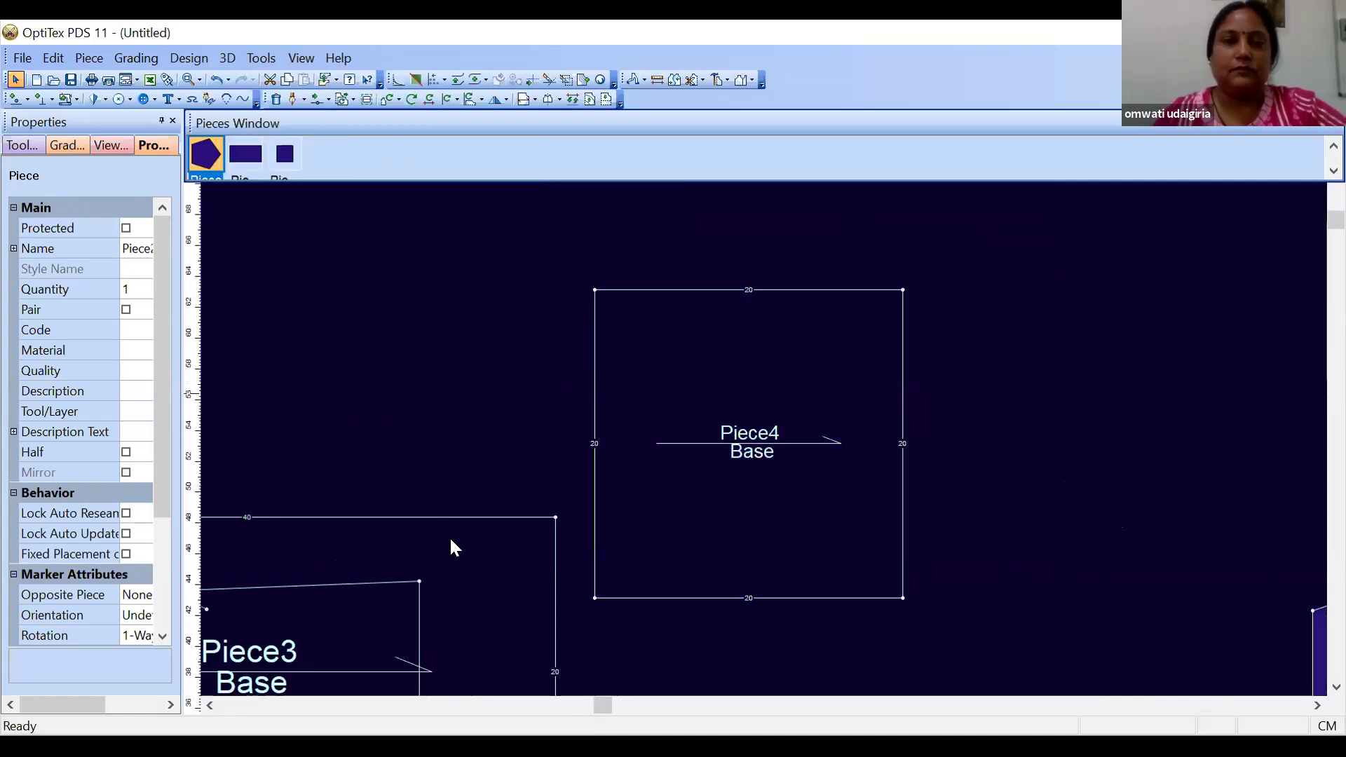
left_click_drag(604, 376, 840, 524)
left_click(518, 547)
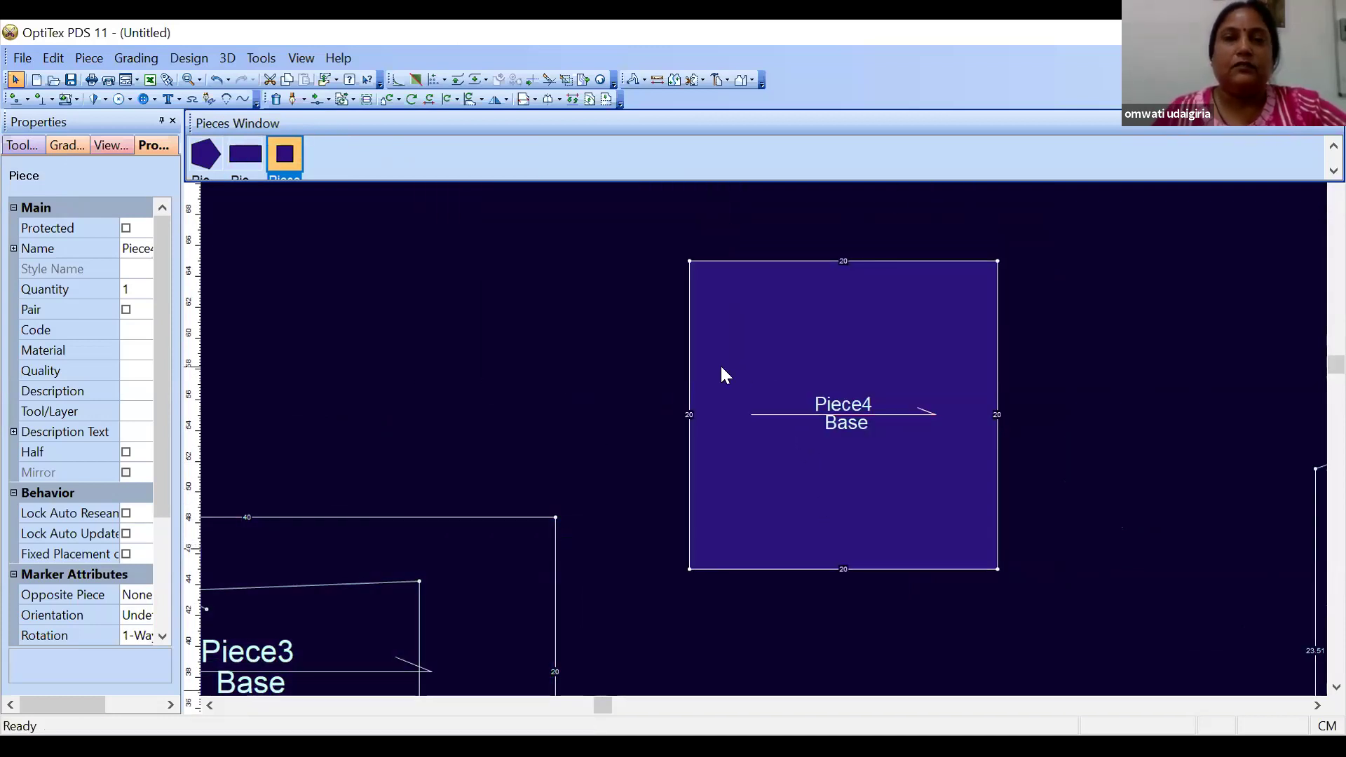
Create an internal contour by offsets from the 20 by 20 cm piece, using an offset of 1 on all four segments
left_click(183, 59)
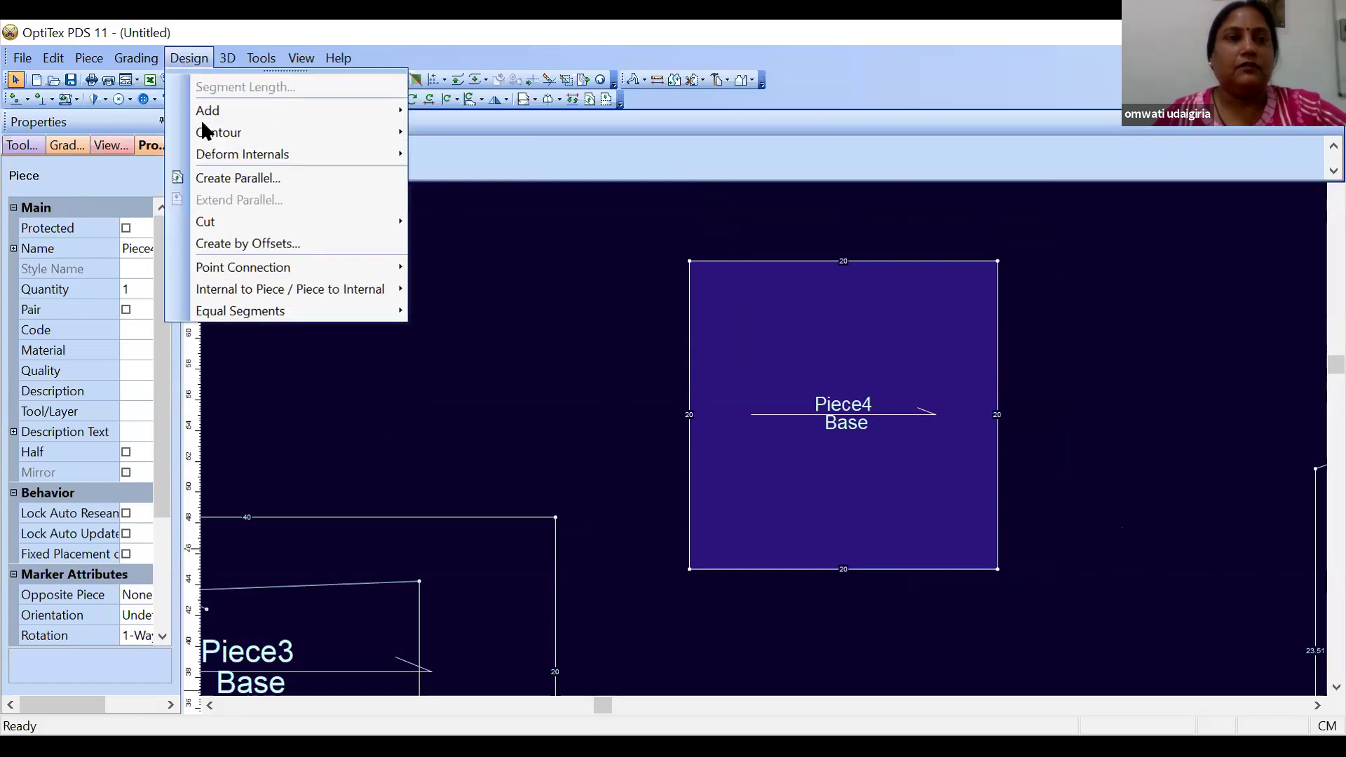
left_click(218, 244)
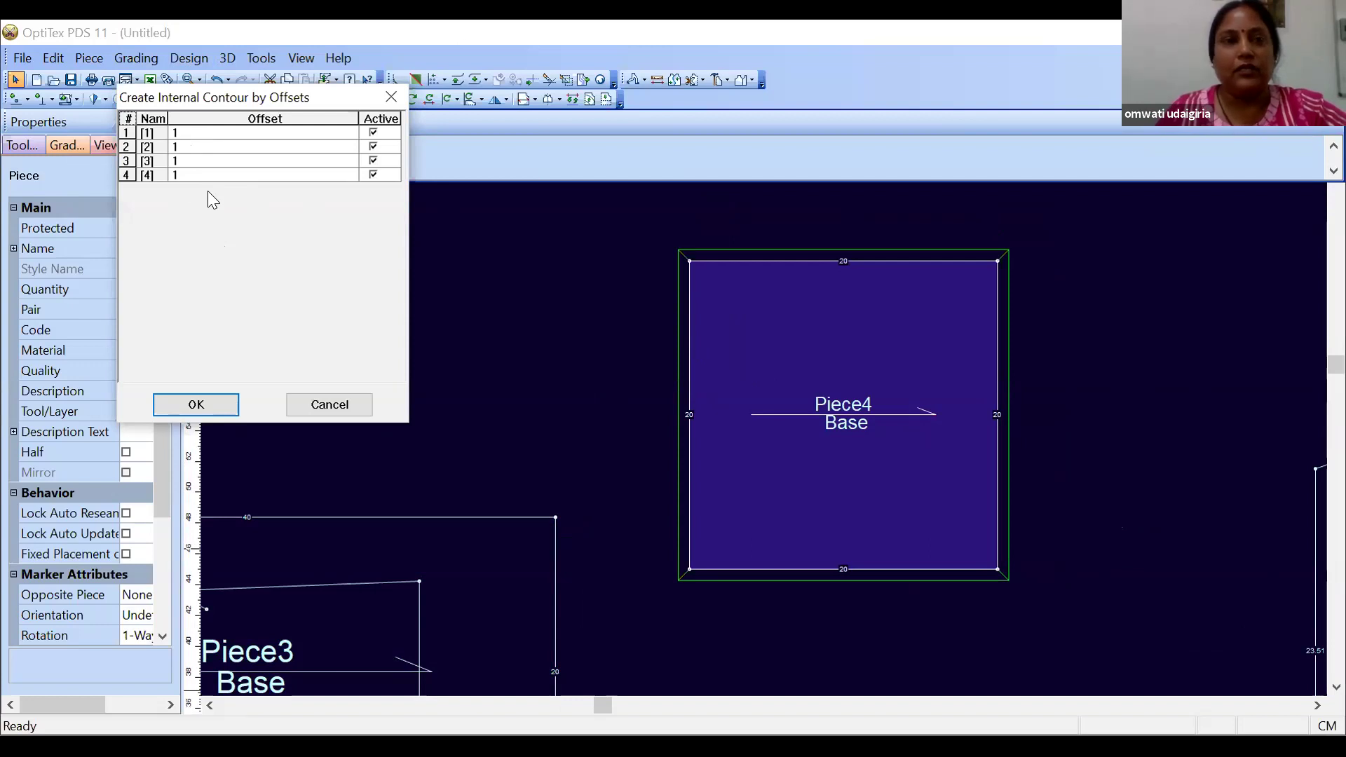
left_click(203, 405)
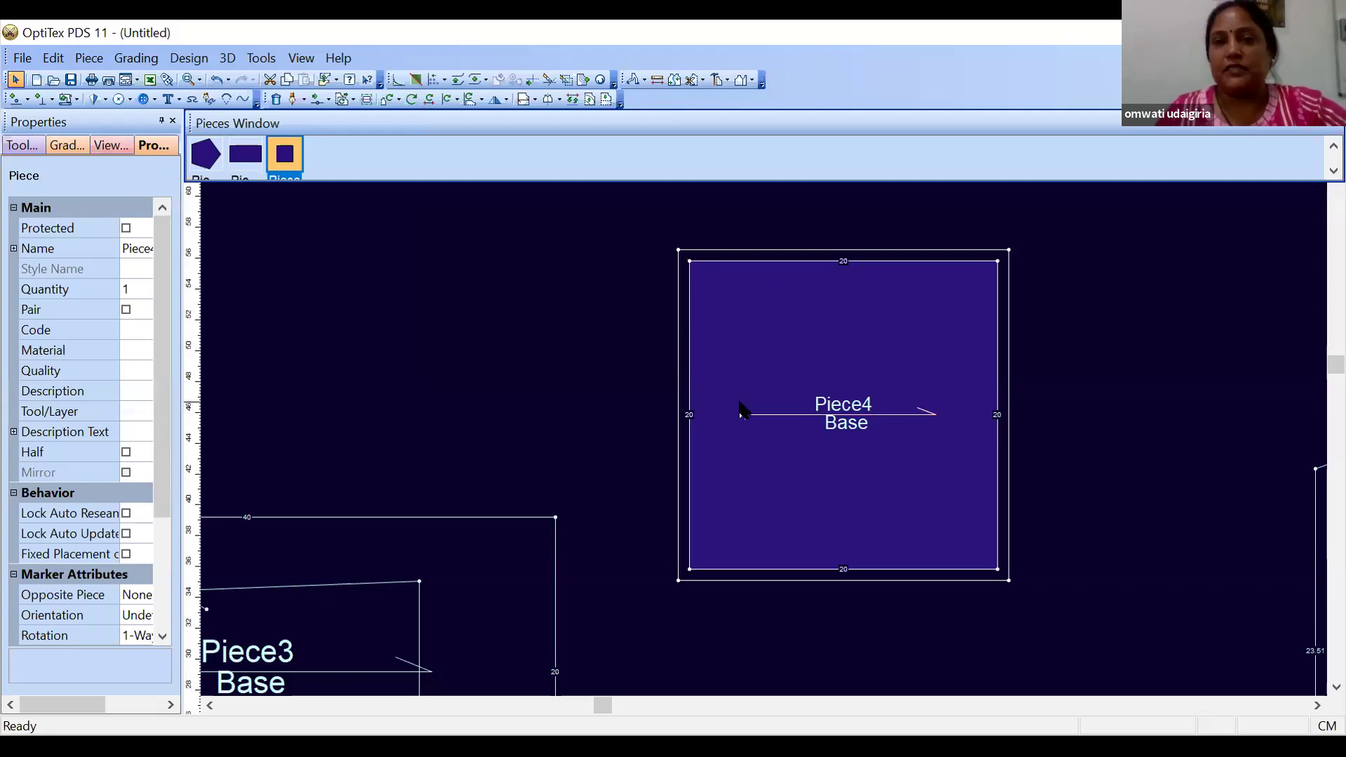
Build a new piece from the whole area enclosed by the outer offset contour of the square piece
left_click(721, 80)
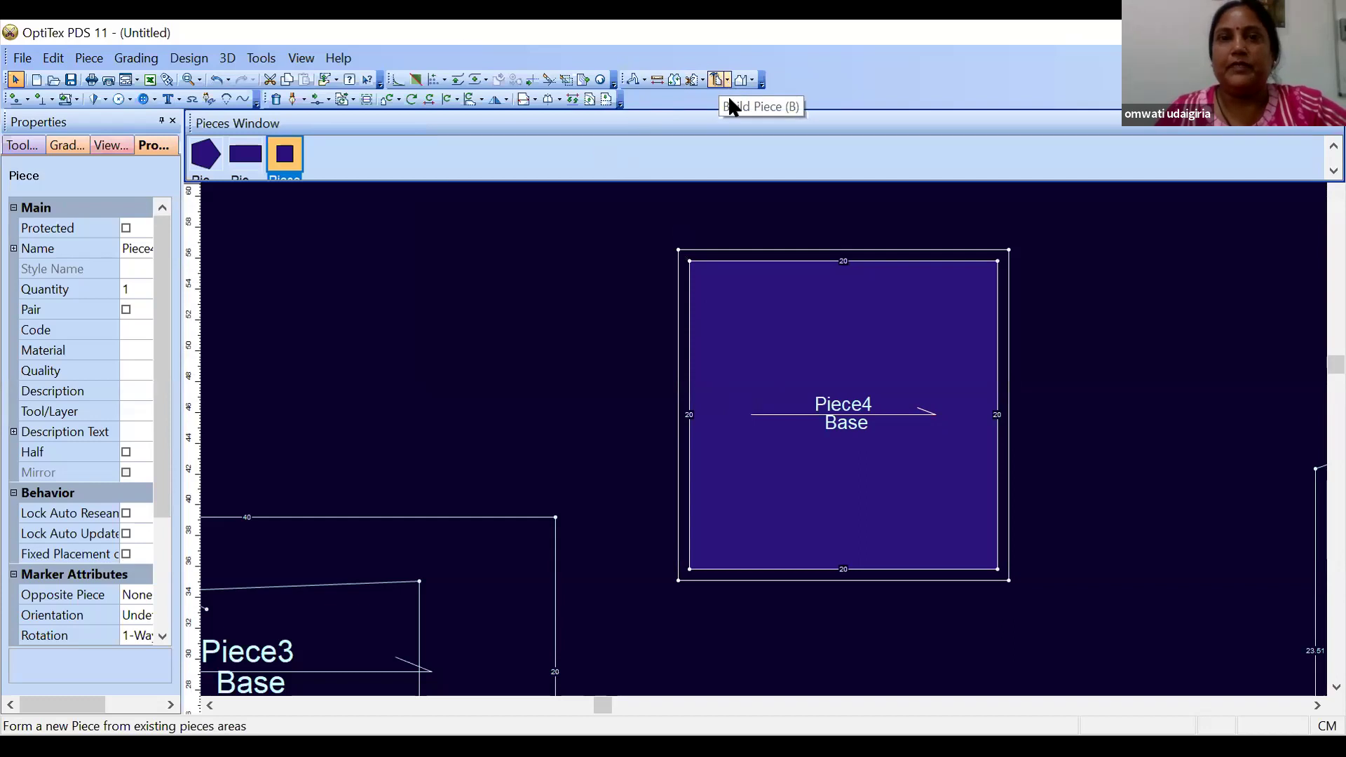
left_click(728, 81)
left_click(741, 106)
left_click(747, 266)
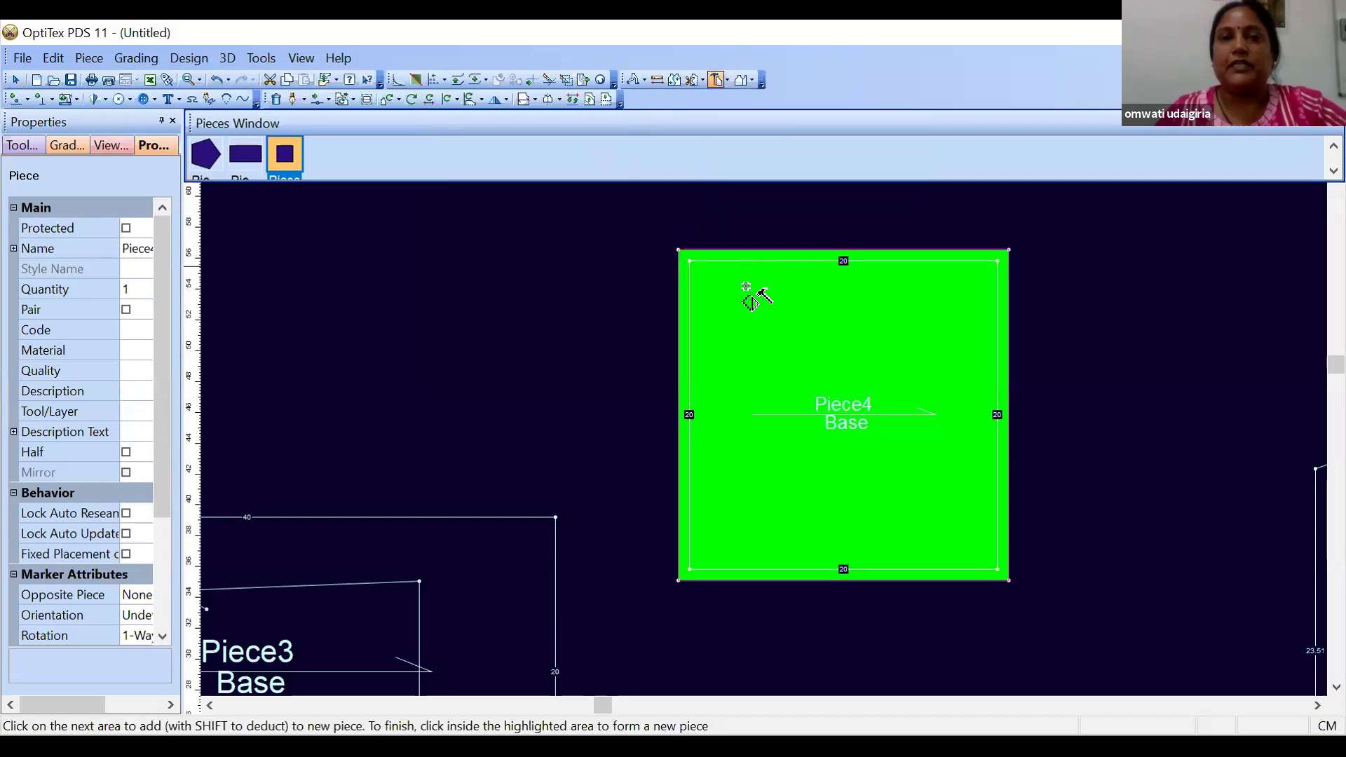
left_click(747, 303)
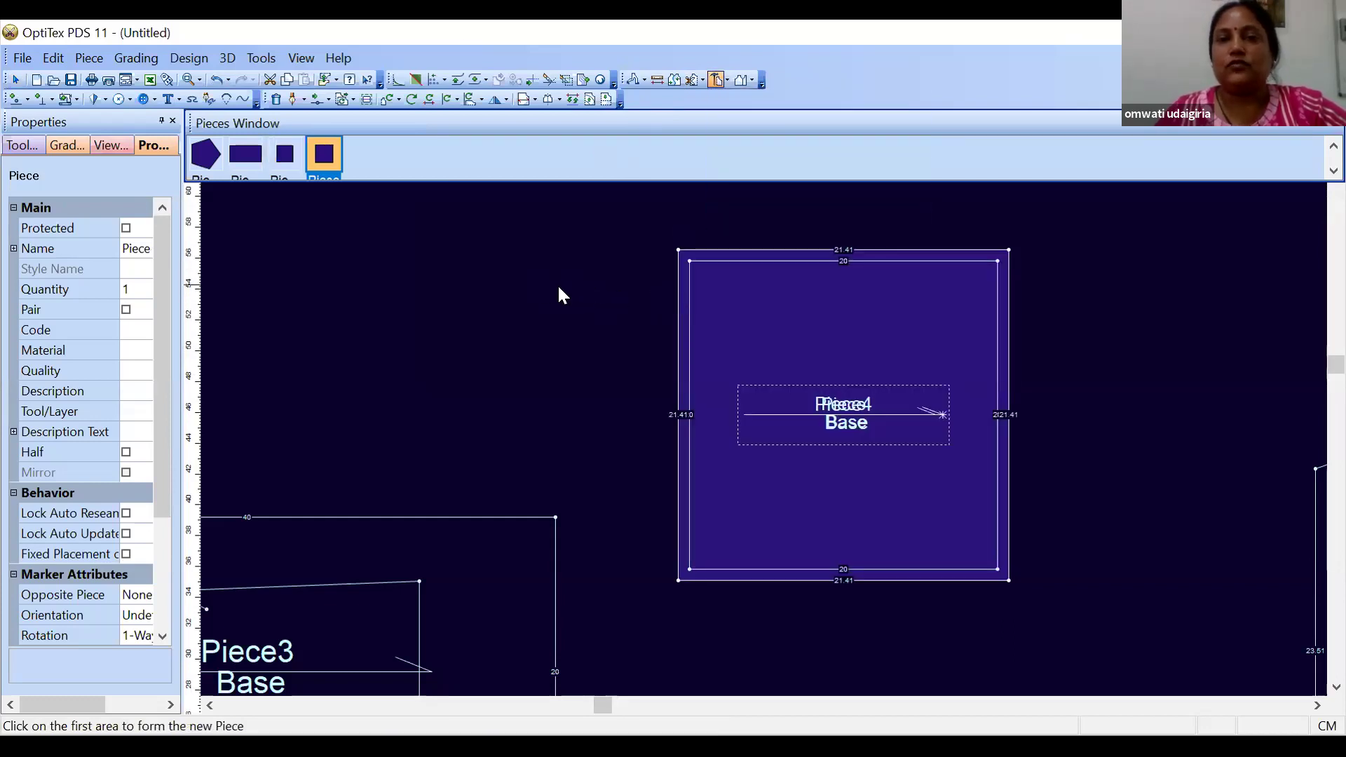
right_click(578, 295)
left_click(581, 296)
Separate the newly built piece from the original 20 by 20 cm piece by moving them apart
left_click_drag(757, 333, 378, 316)
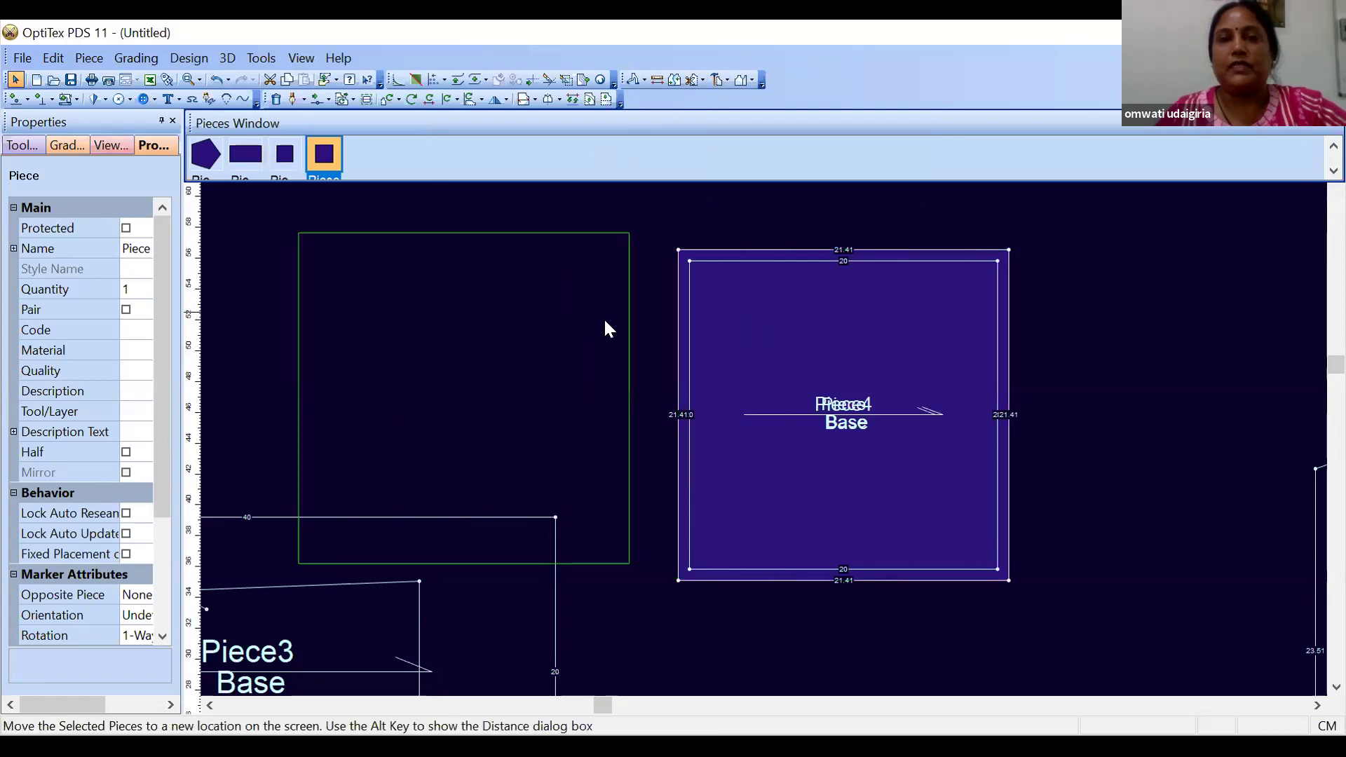
left_click_drag(609, 328, 608, 330)
left_click_drag(751, 339, 811, 429)
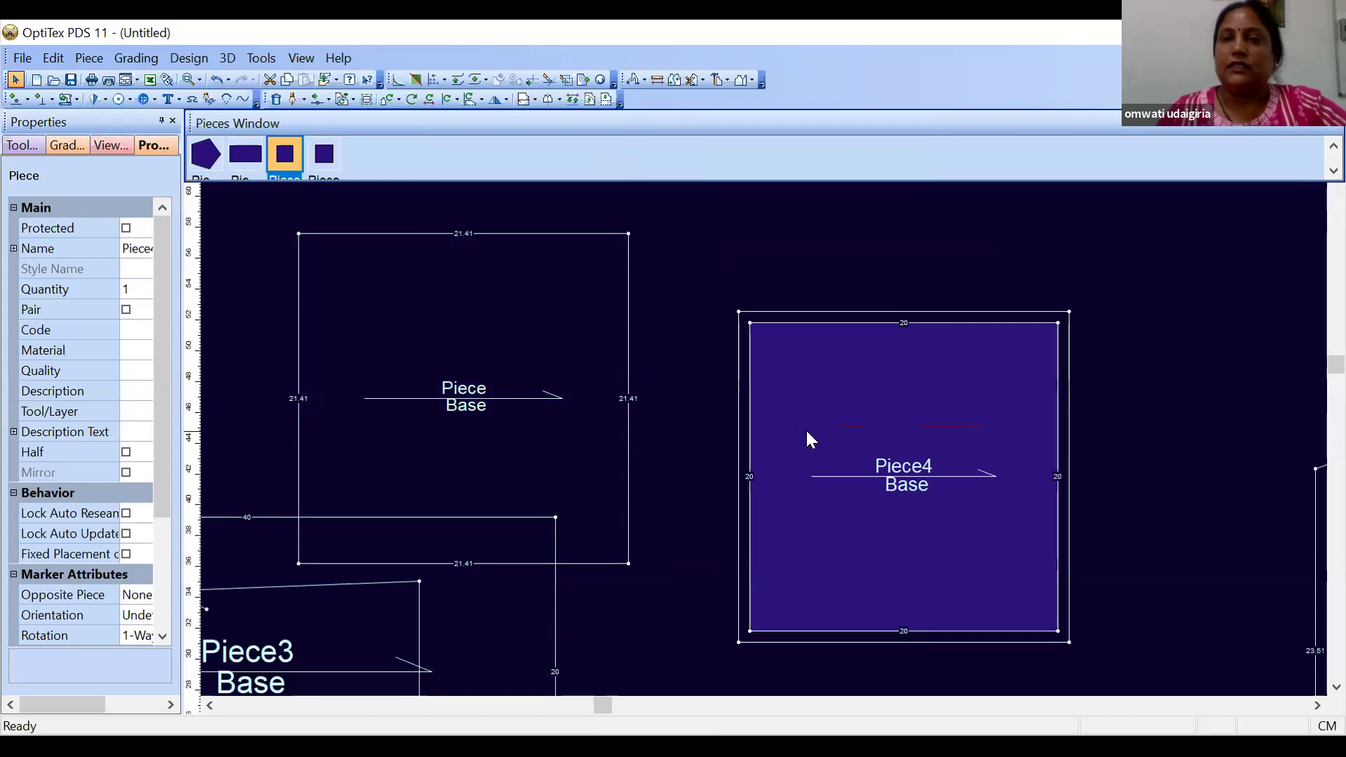
left_click_drag(623, 319, 681, 303)
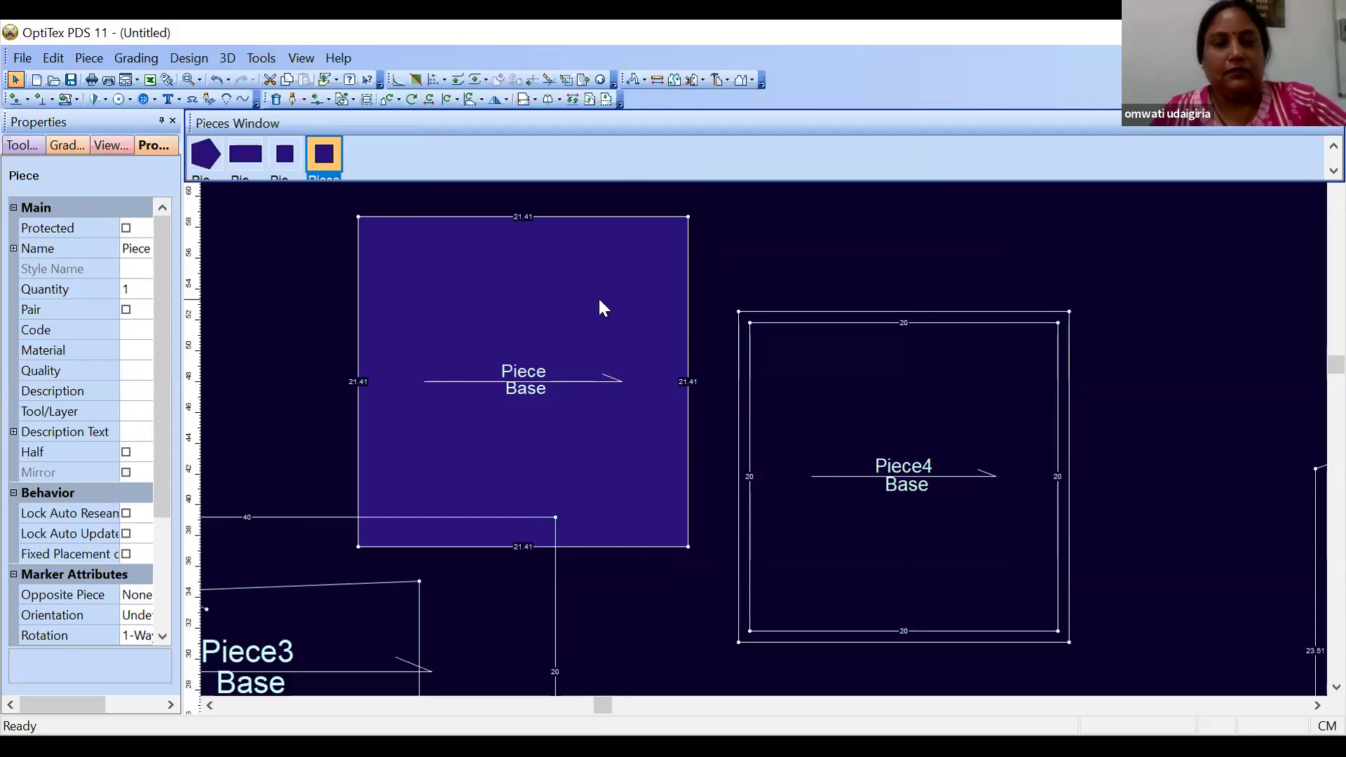
Undo the piece moves, the newly built piece and the offset contour
key("ctrl+z")
key("ctrl+z")
key("ctrl+z")
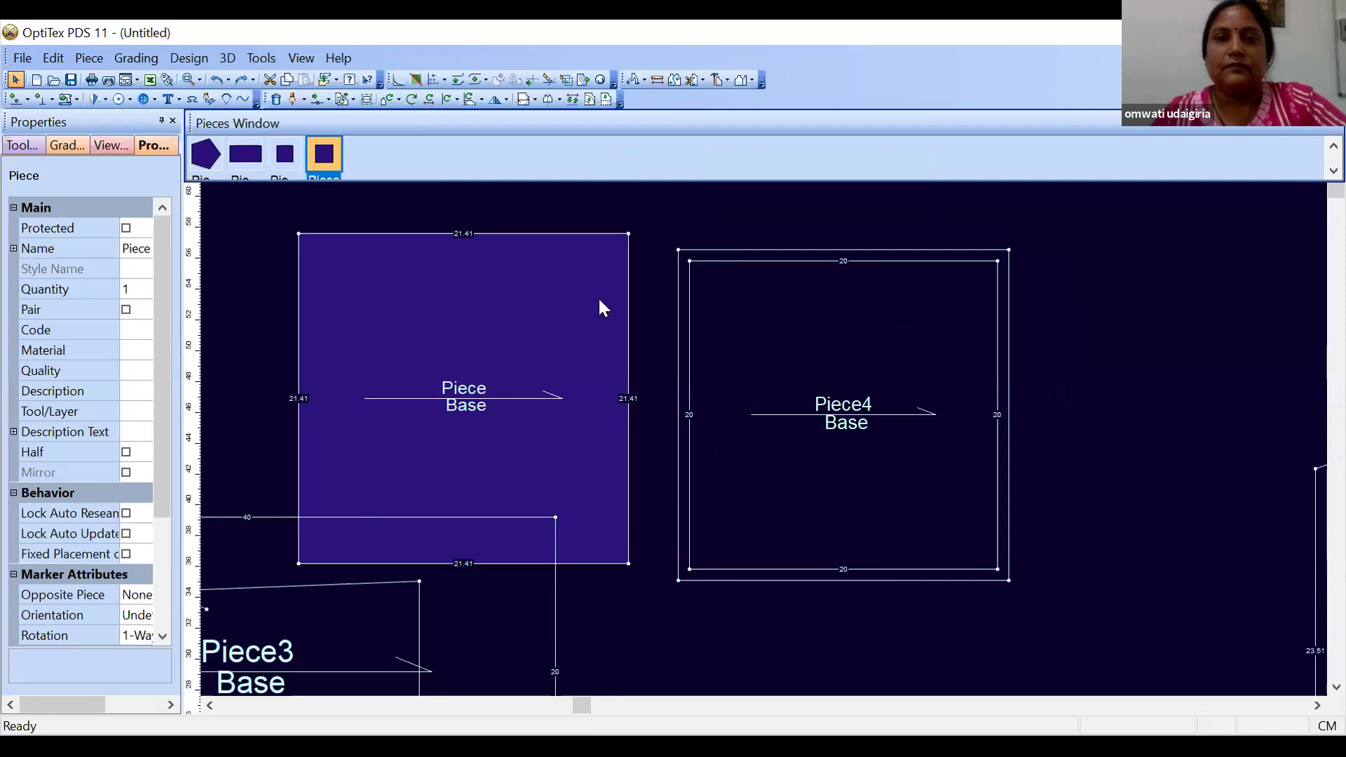
key("ctrl+z")
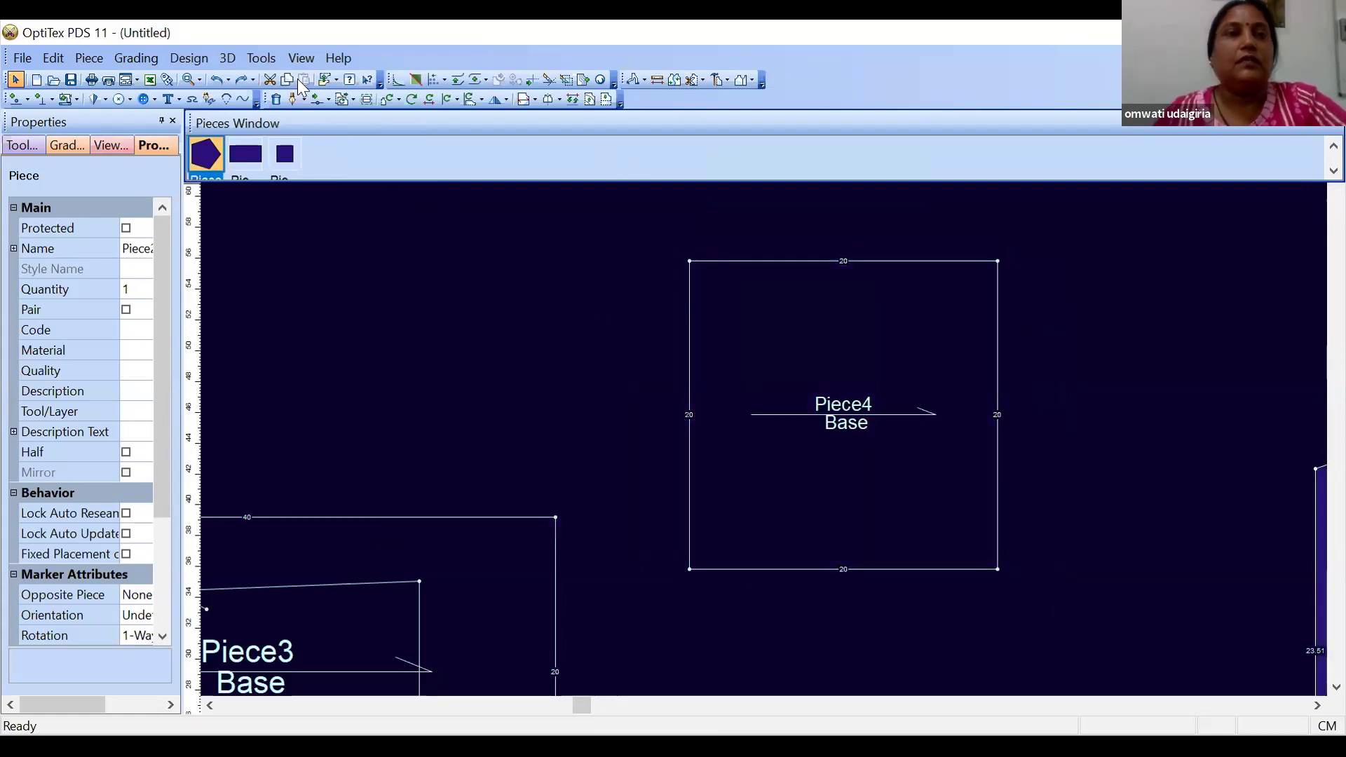
Reposition the 20 by 20 cm piece in the open space above and to the right of the 40 by 20 cm piece
left_click_drag(732, 356, 425, 266)
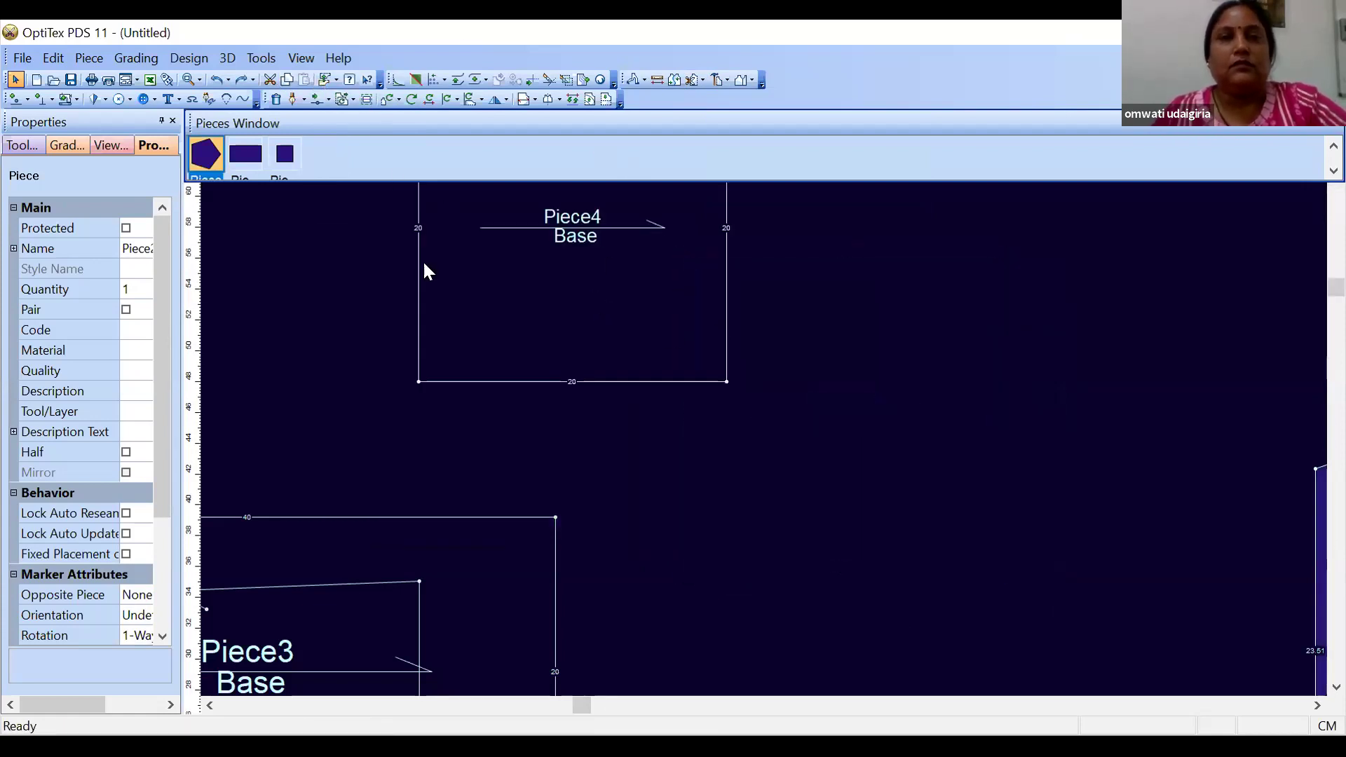
left_click_drag(538, 289, 814, 485)
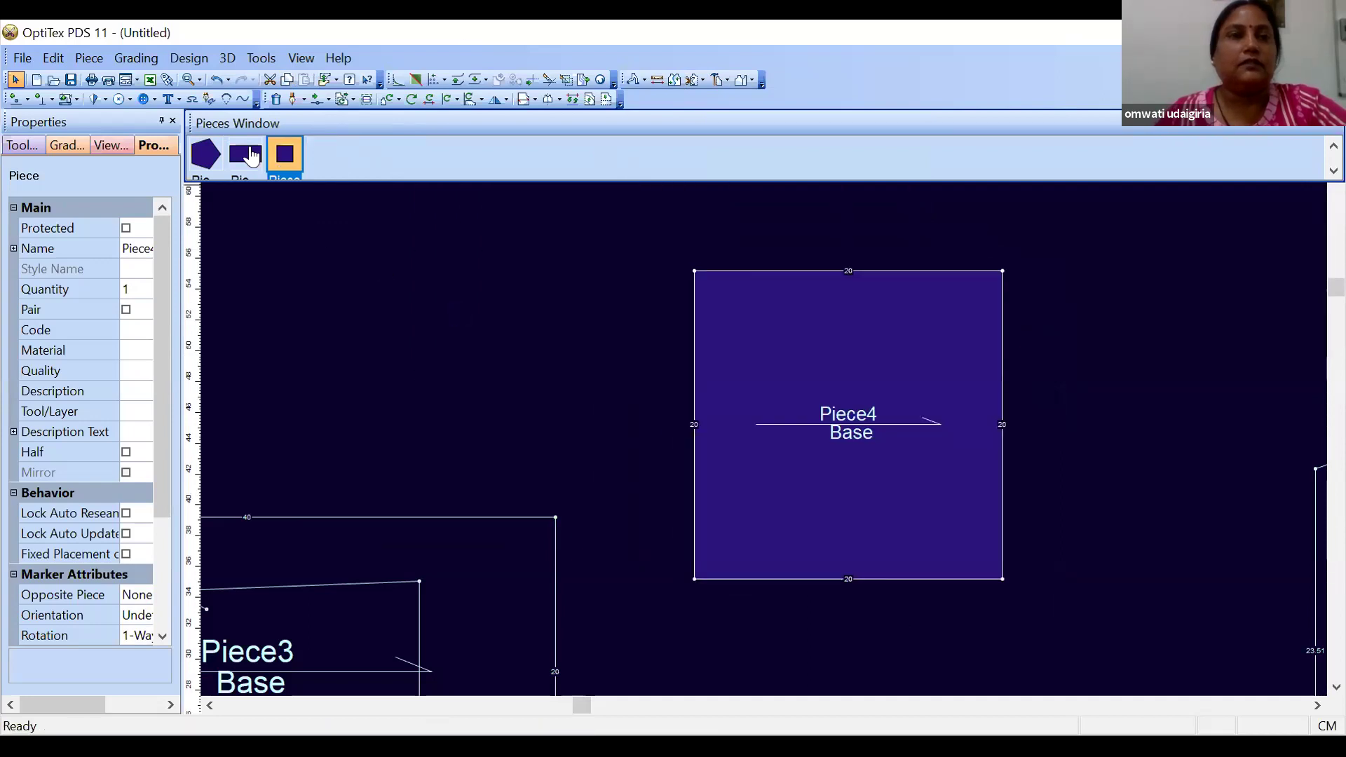
left_click(189, 58)
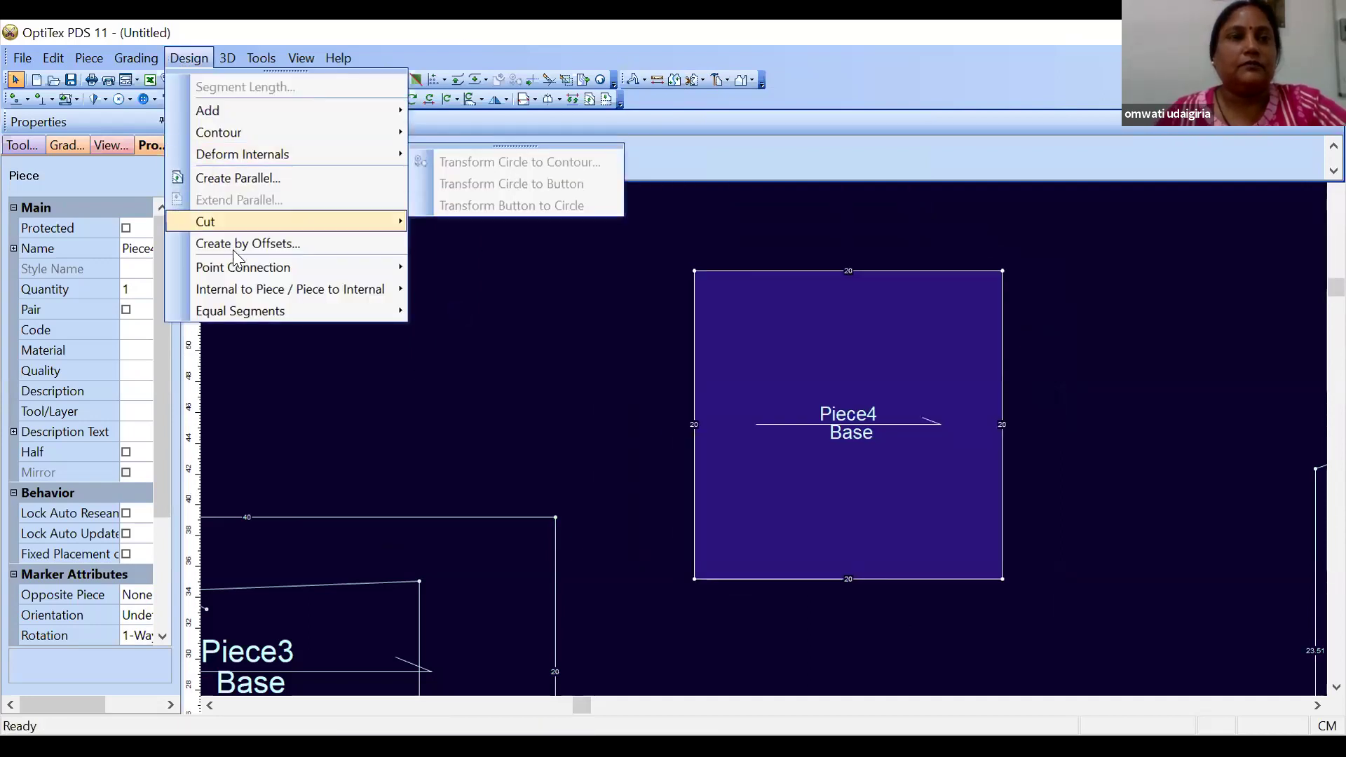
mouse_move(238, 272)
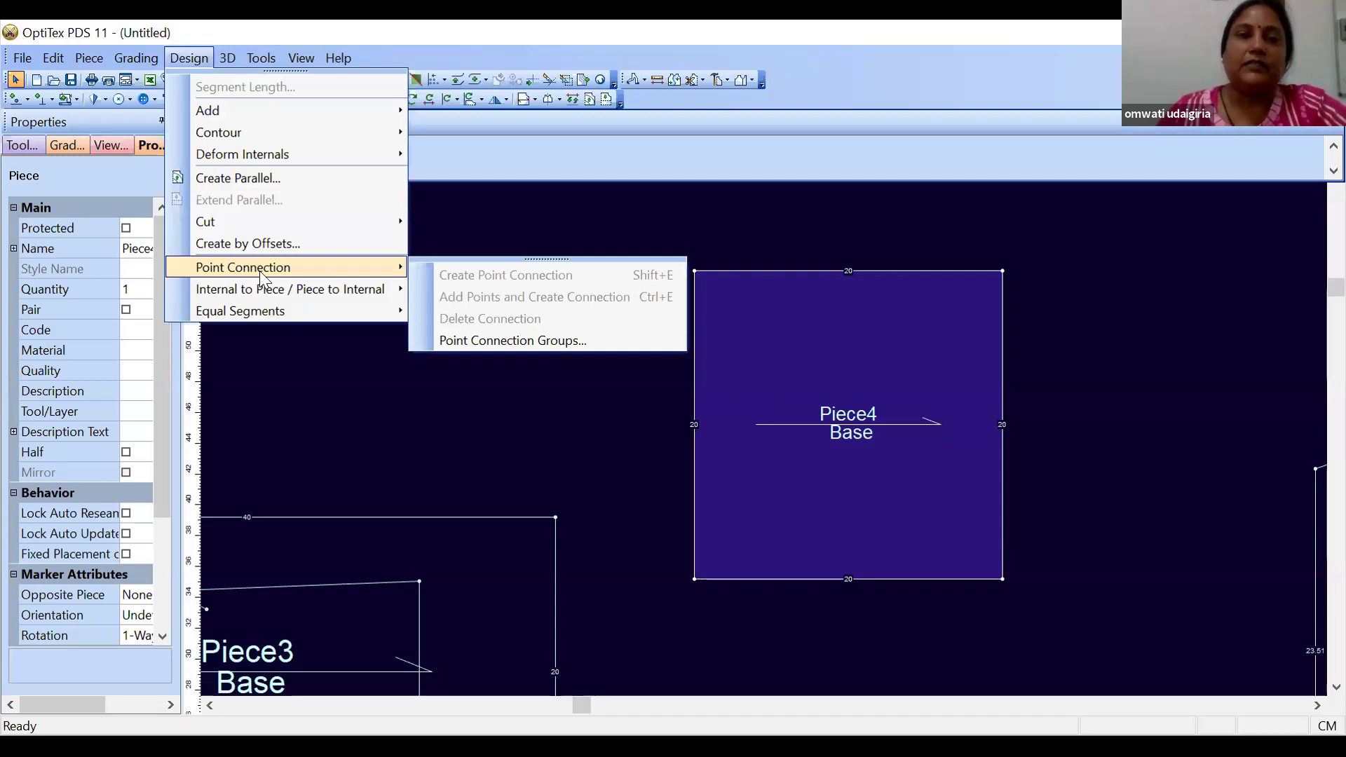
mouse_move(258, 293)
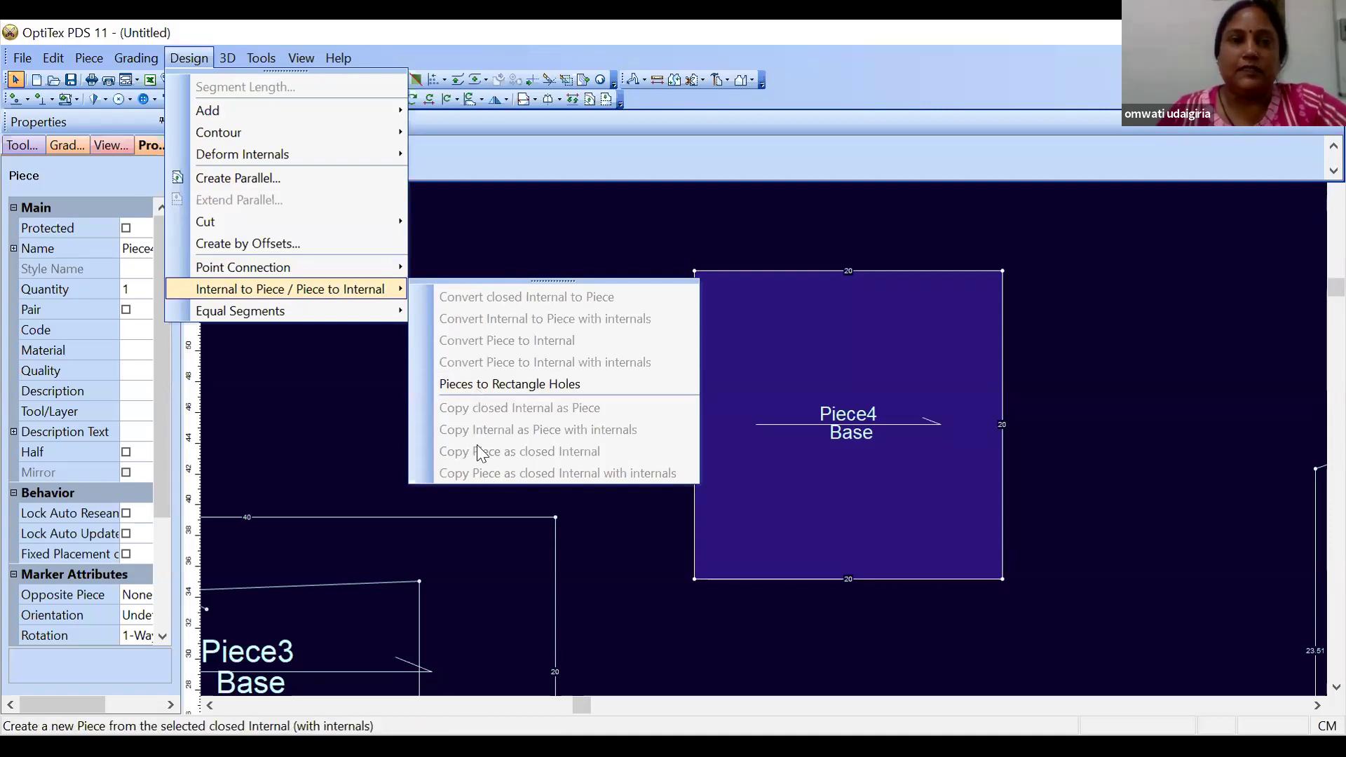
left_click(282, 363)
Delete the 40 by 20 cm piece and move the 20 by 20 cm piece into the space it occupied
left_click_drag(490, 617, 566, 331)
left_click_drag(556, 398, 561, 395)
scroll(556, 401, "down", 1)
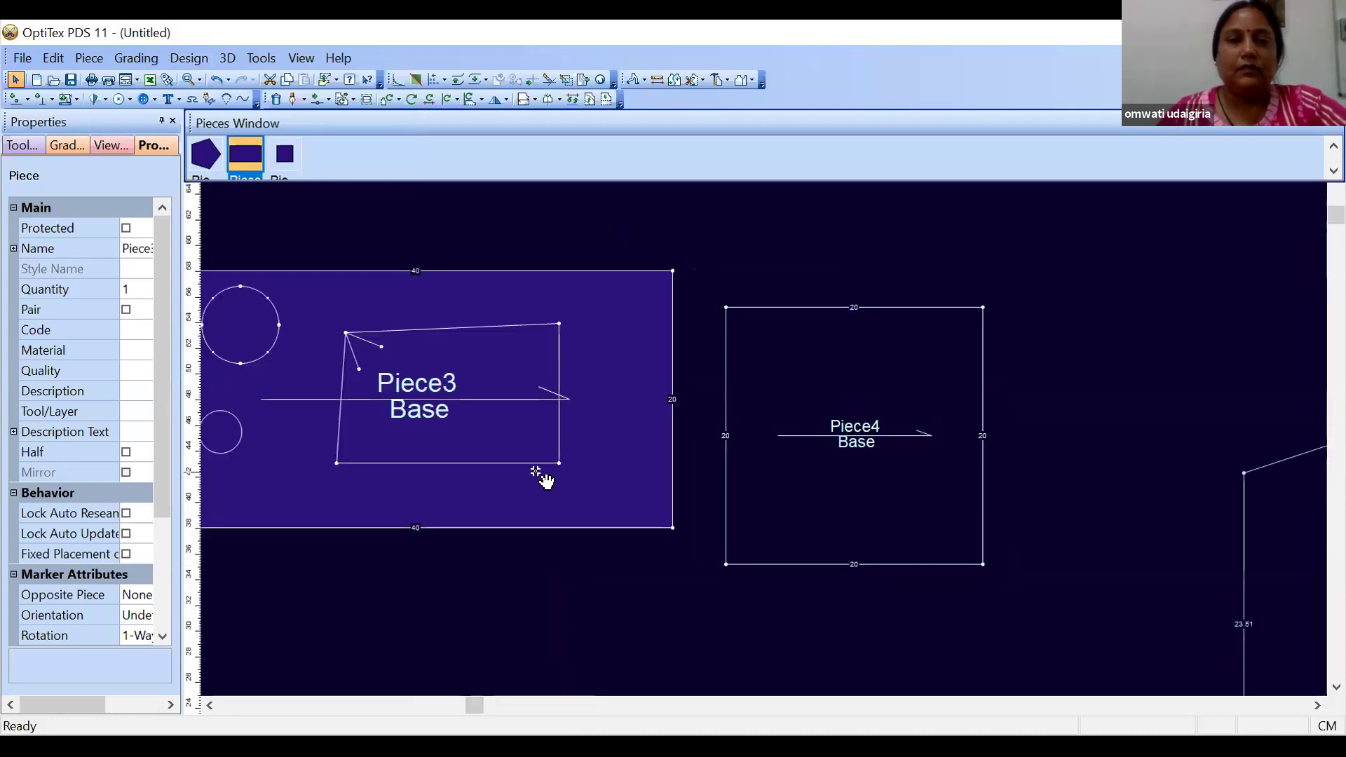
key("Delete")
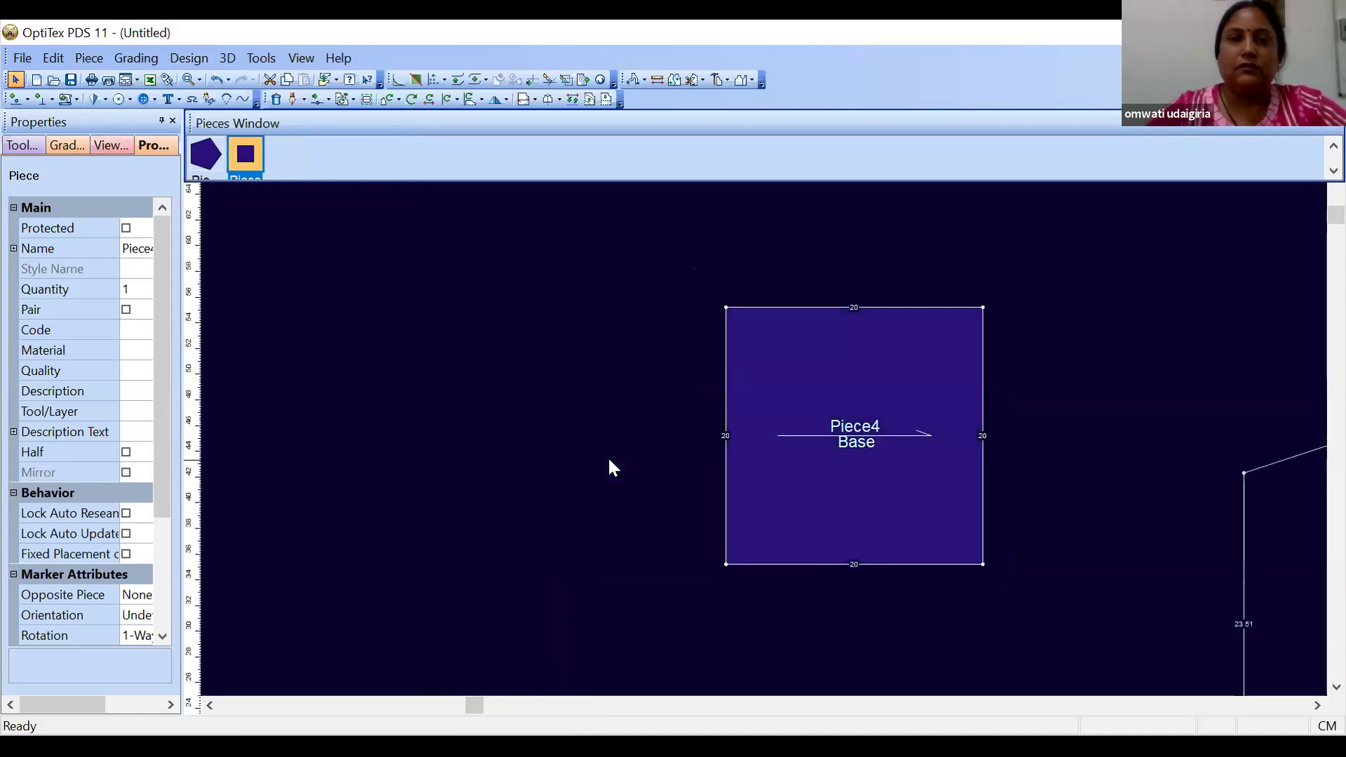
left_click_drag(822, 381, 282, 382)
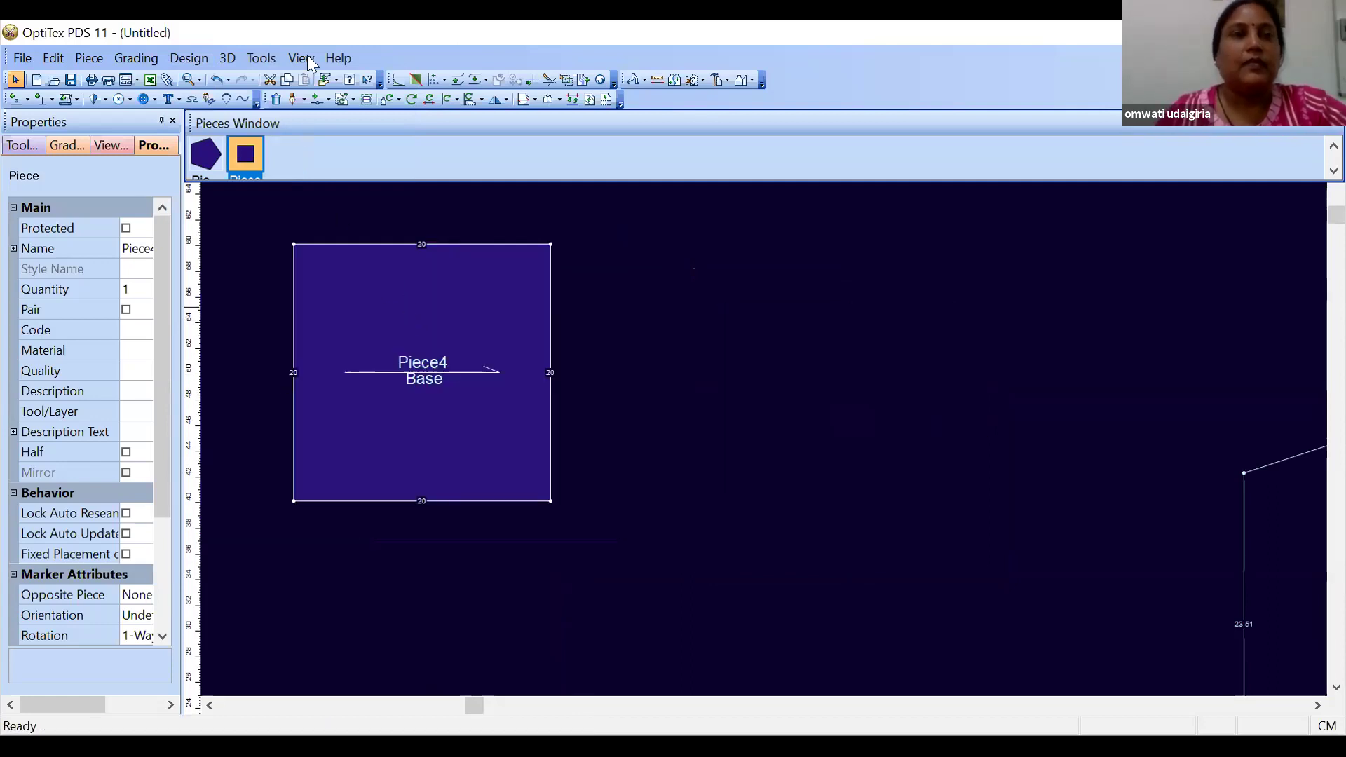
Draw a closed four-sided internal contour about 8 cm across inside the 20 by 20 cm piece and finish digitizing
left_click(293, 99)
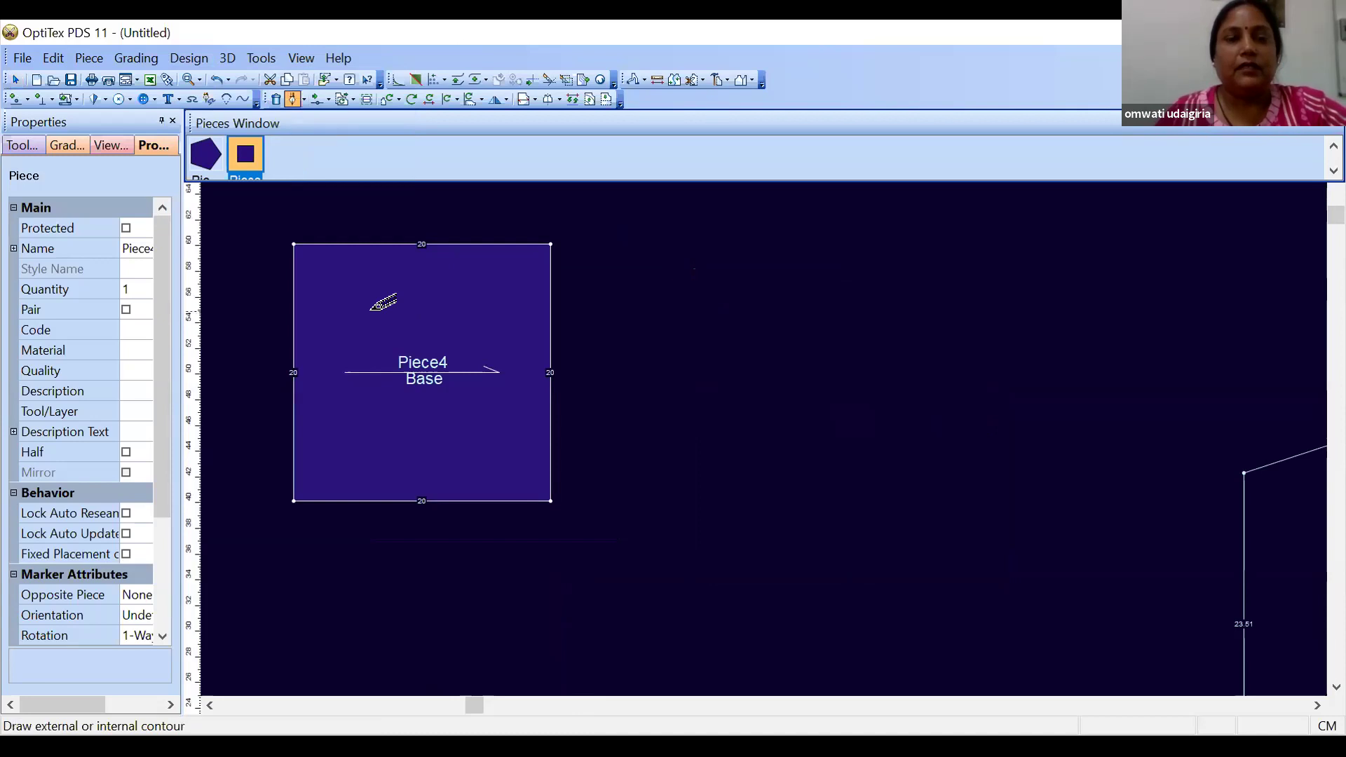
left_click(640, 510)
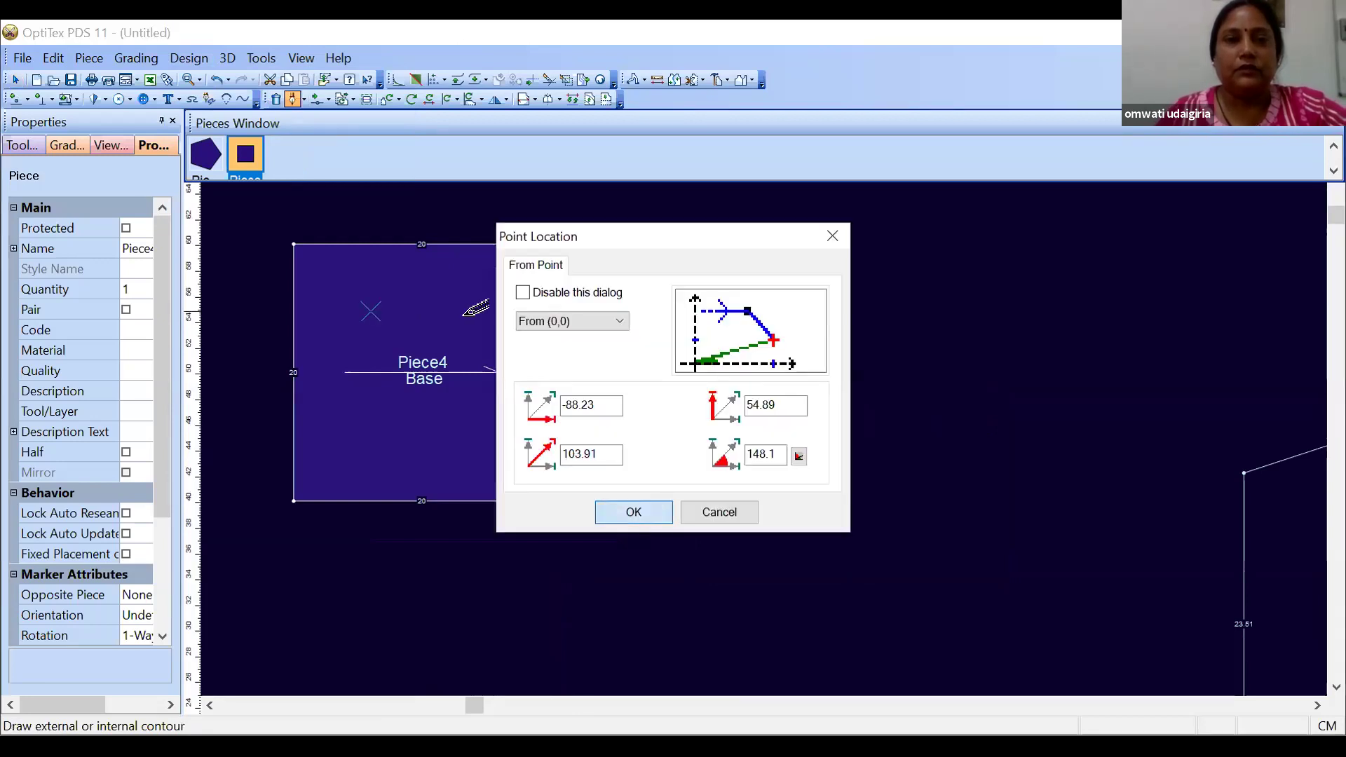
left_click(470, 306)
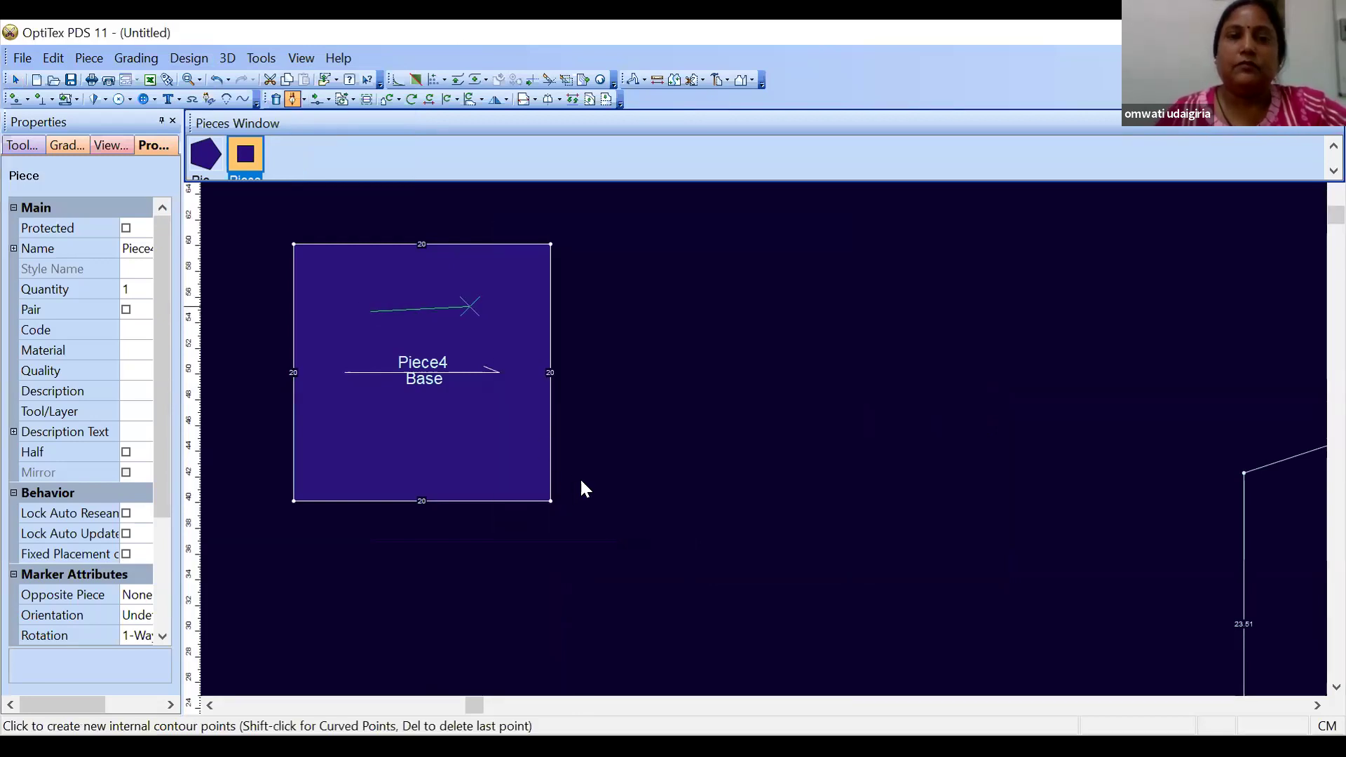
left_click(619, 515)
left_click(627, 511)
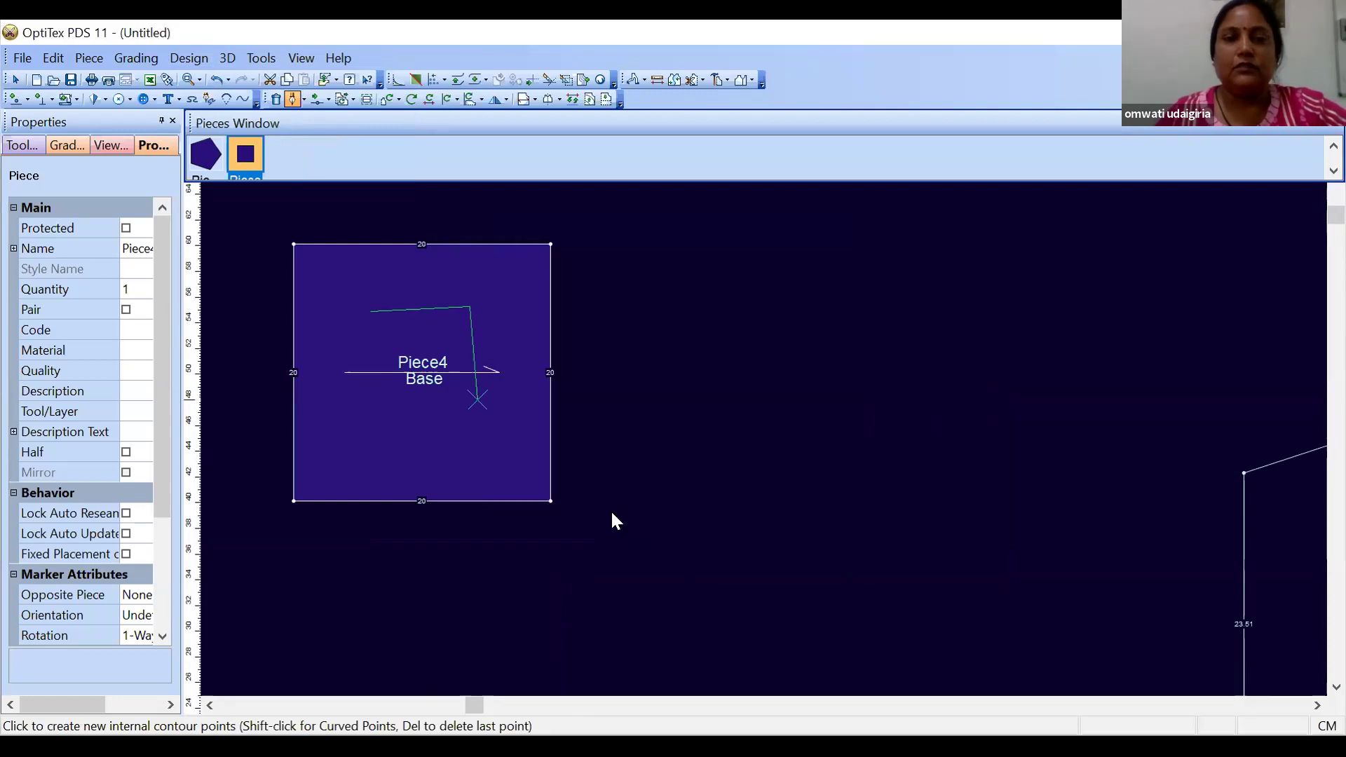
left_click(374, 409)
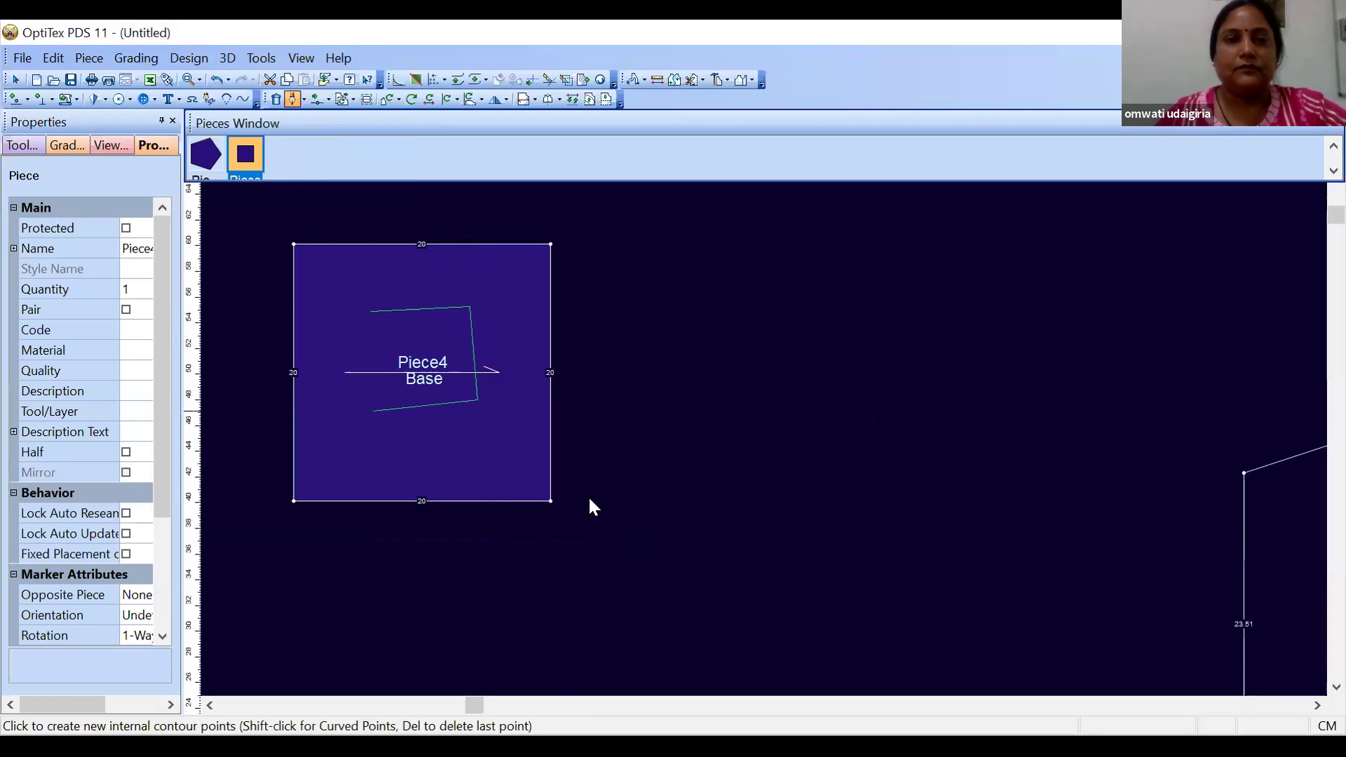
key("Return")
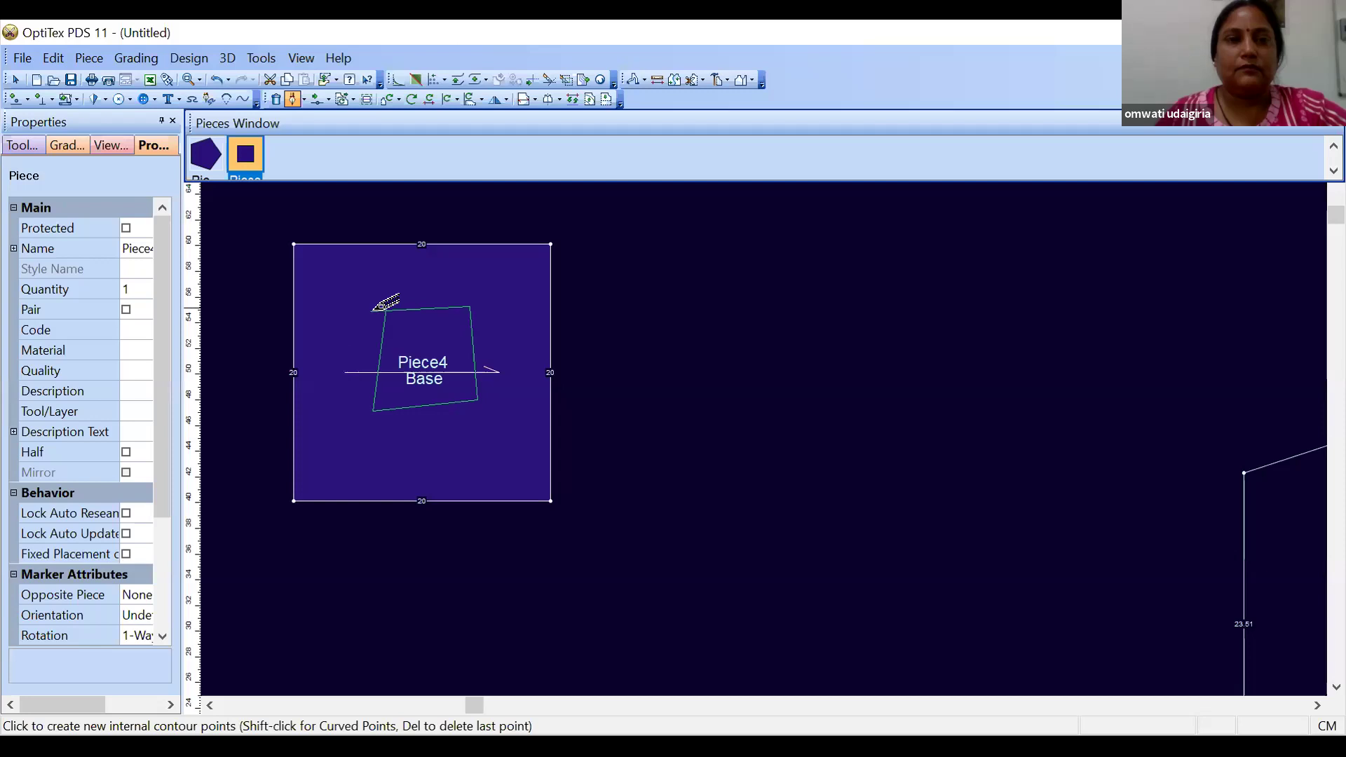
left_click(371, 311)
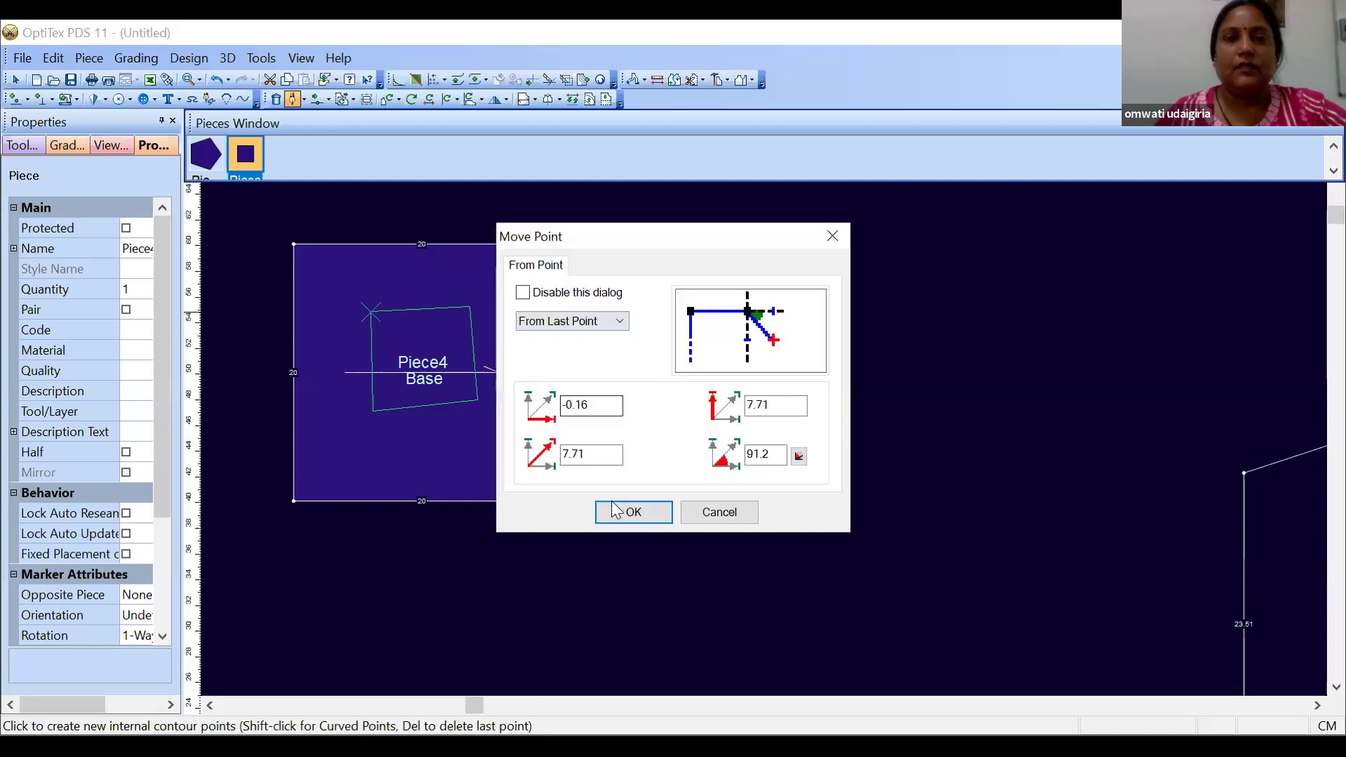
key("Return")
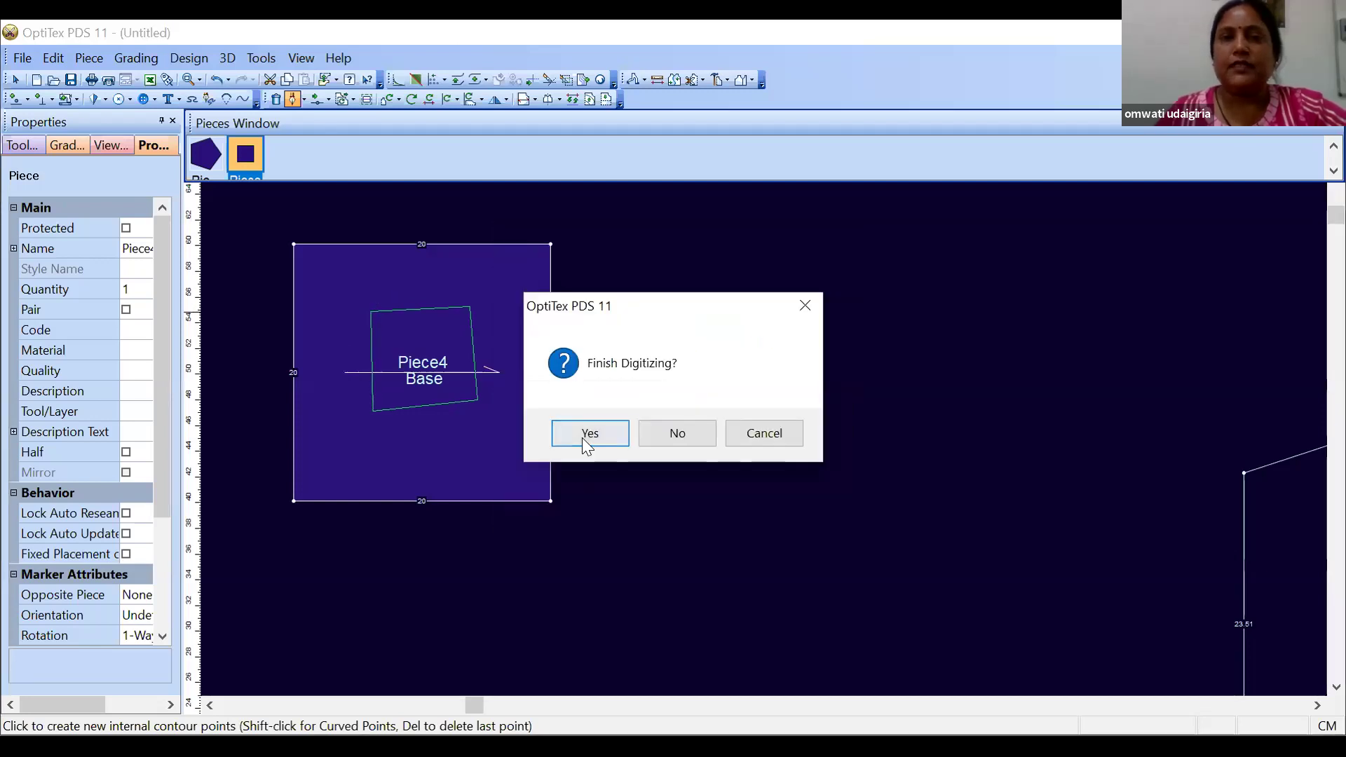
left_click(589, 432)
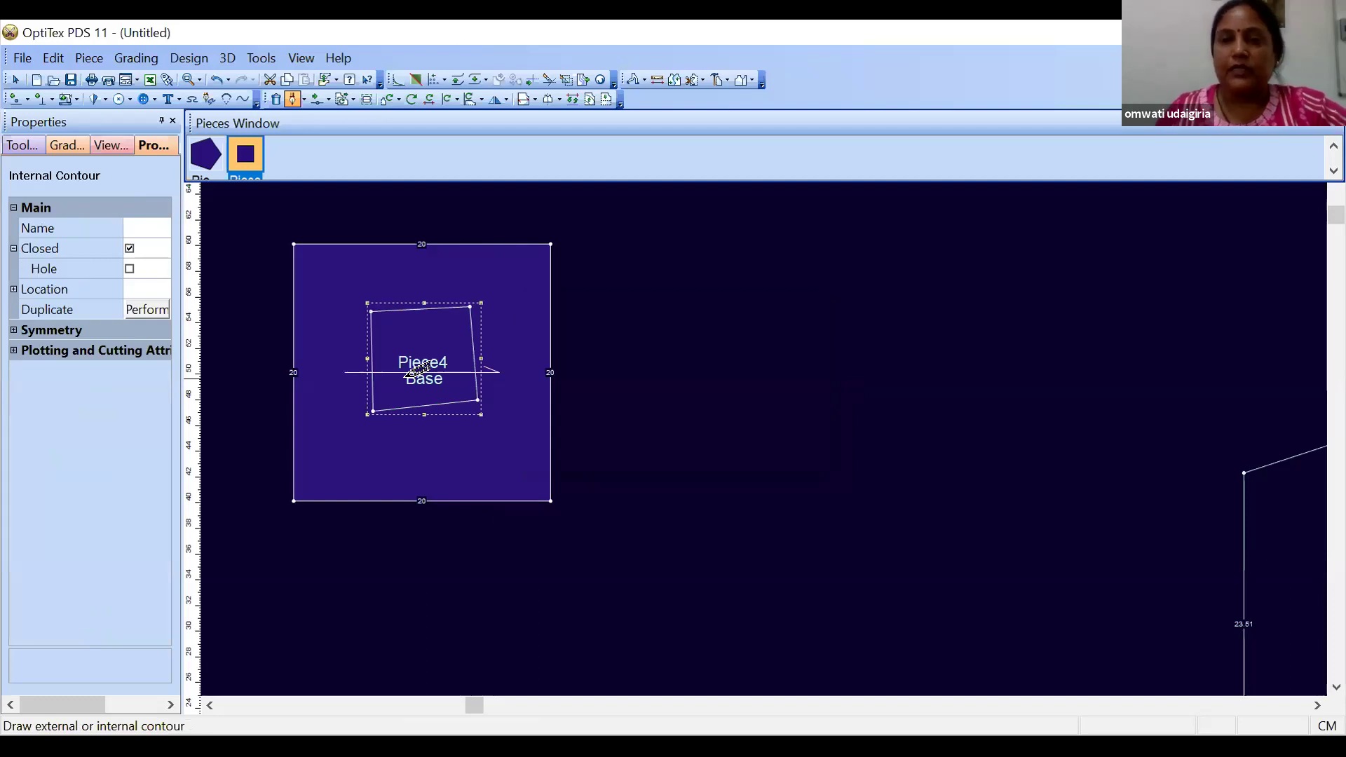
Draw a smaller closed four-sided contour, about 3.4 by 3.2 cm, inside the first internal contour and reposition the piece
scroll(436, 359, "up", 2)
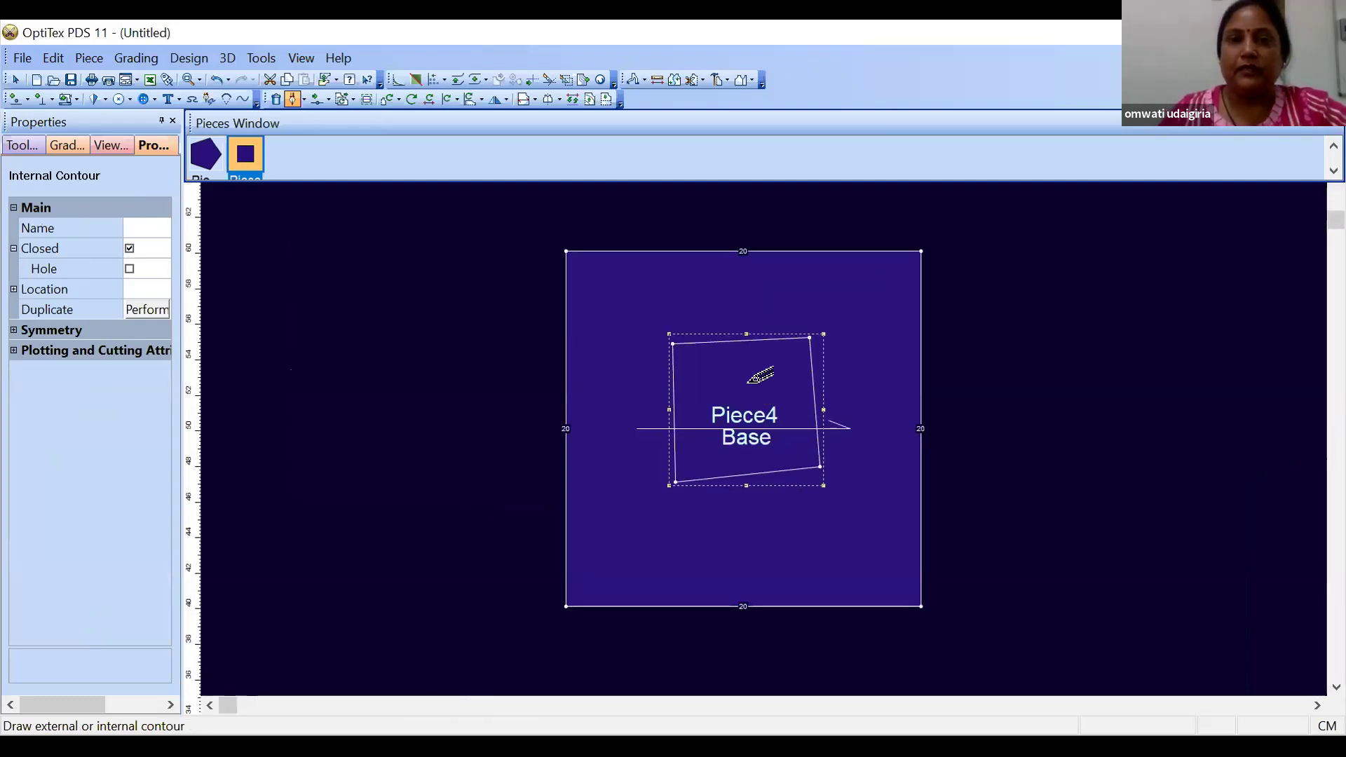
left_click(720, 380)
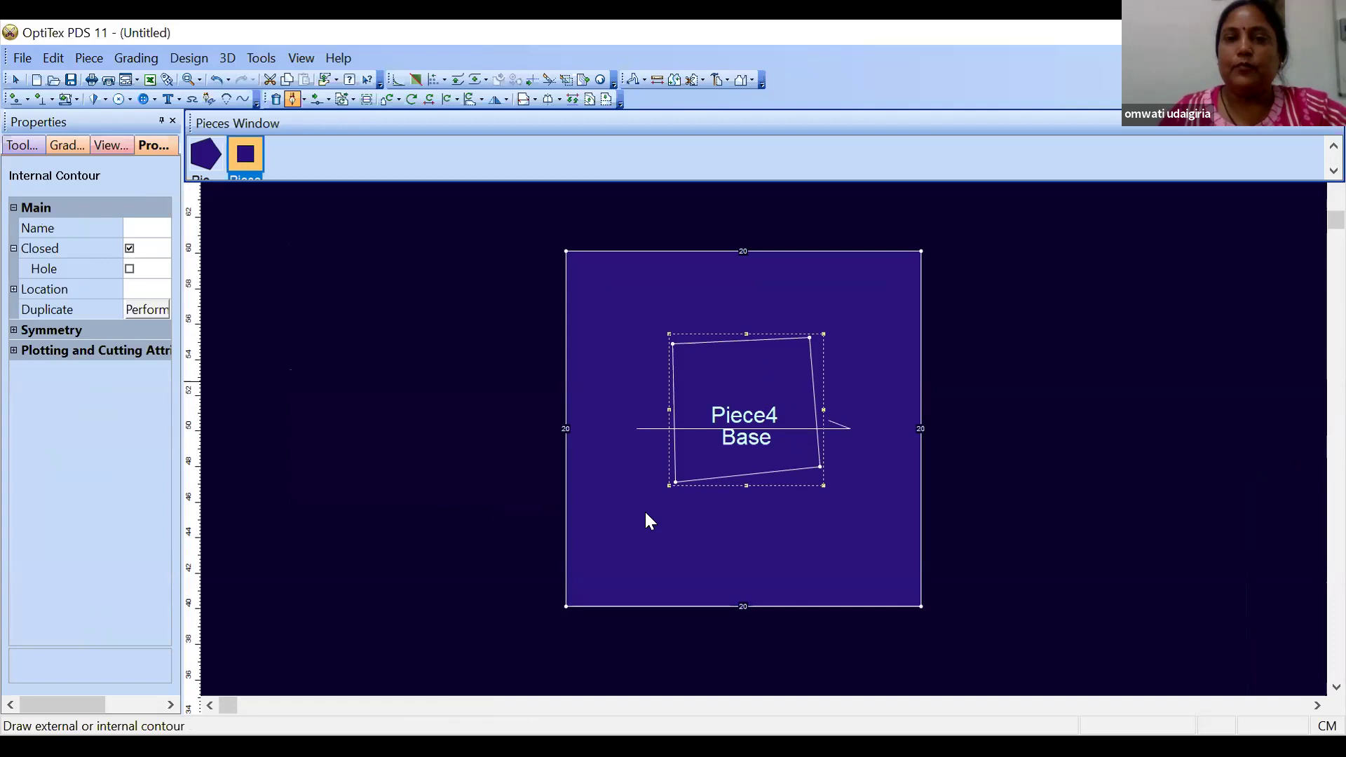
key("Return")
left_click(773, 380)
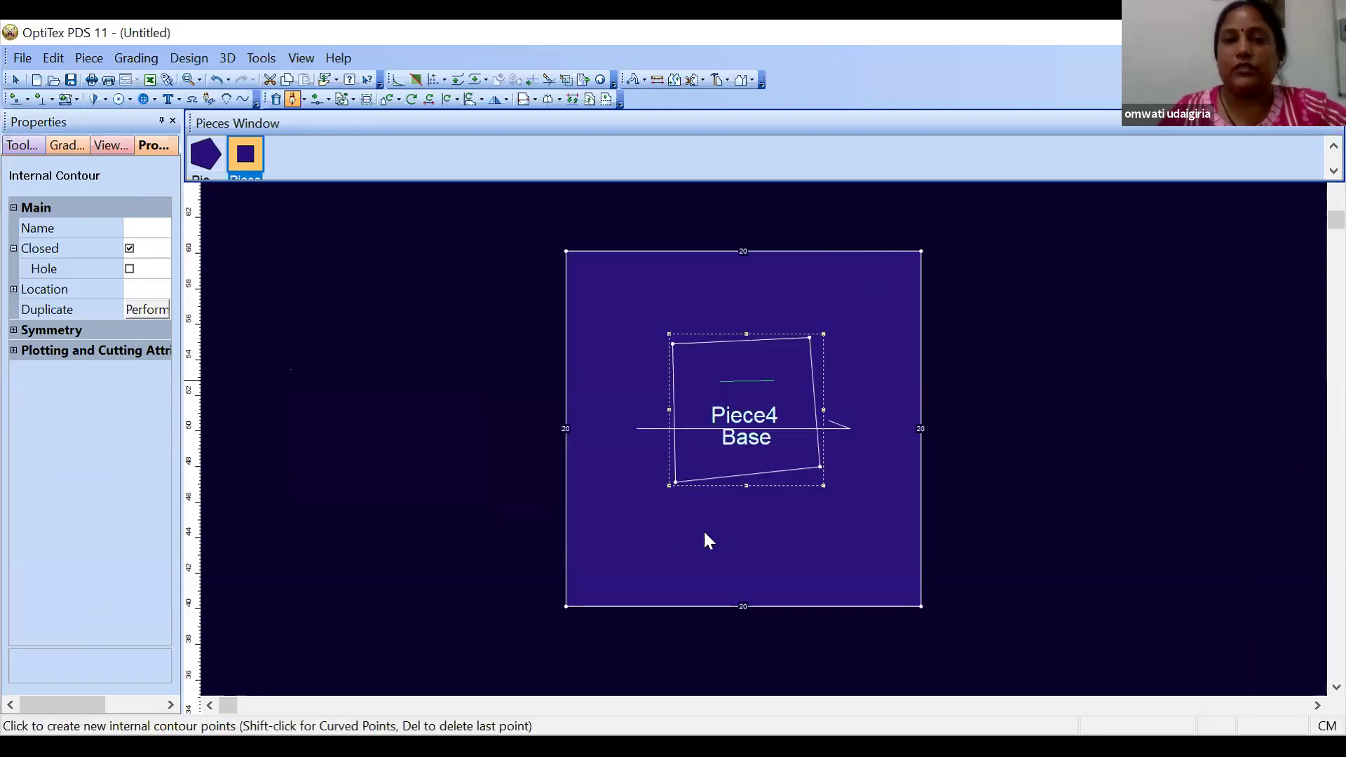
left_click(642, 510)
left_click(777, 439)
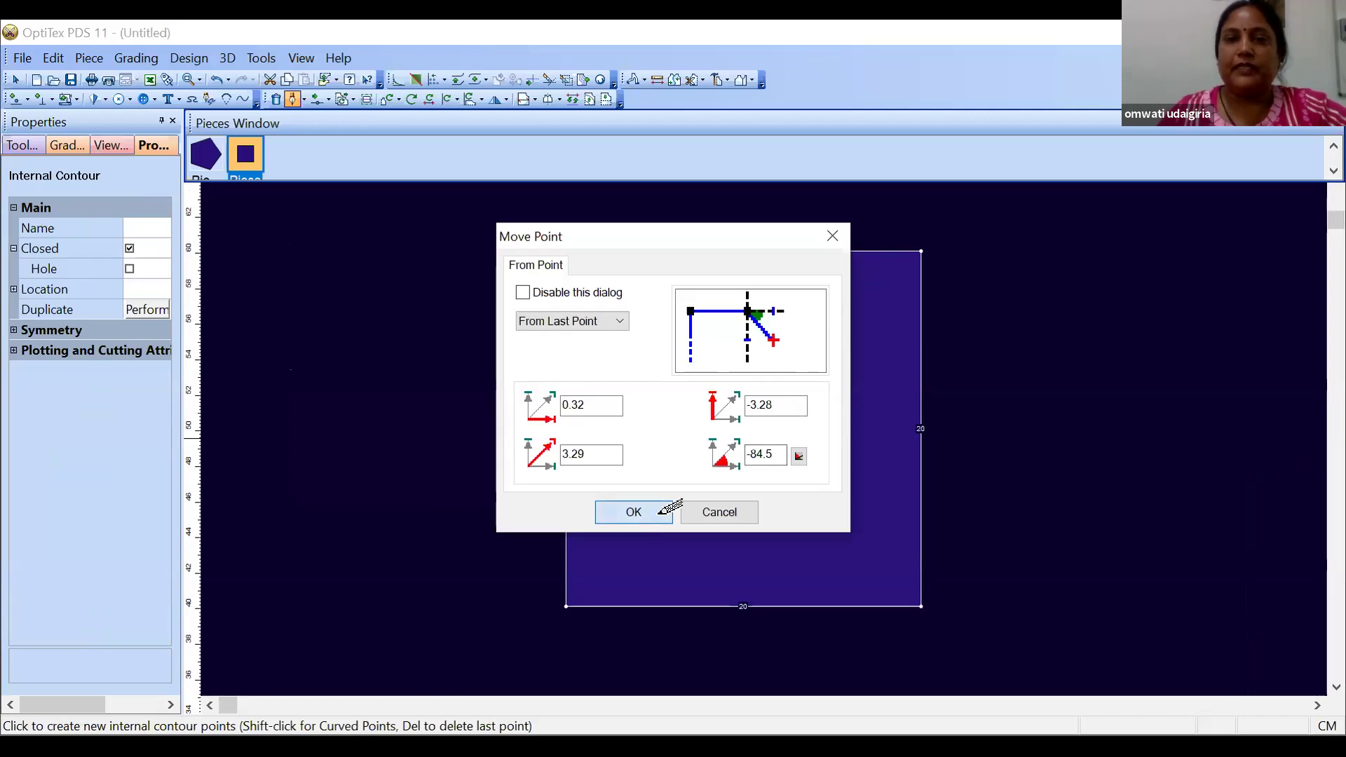
left_click(659, 512)
left_click(721, 439)
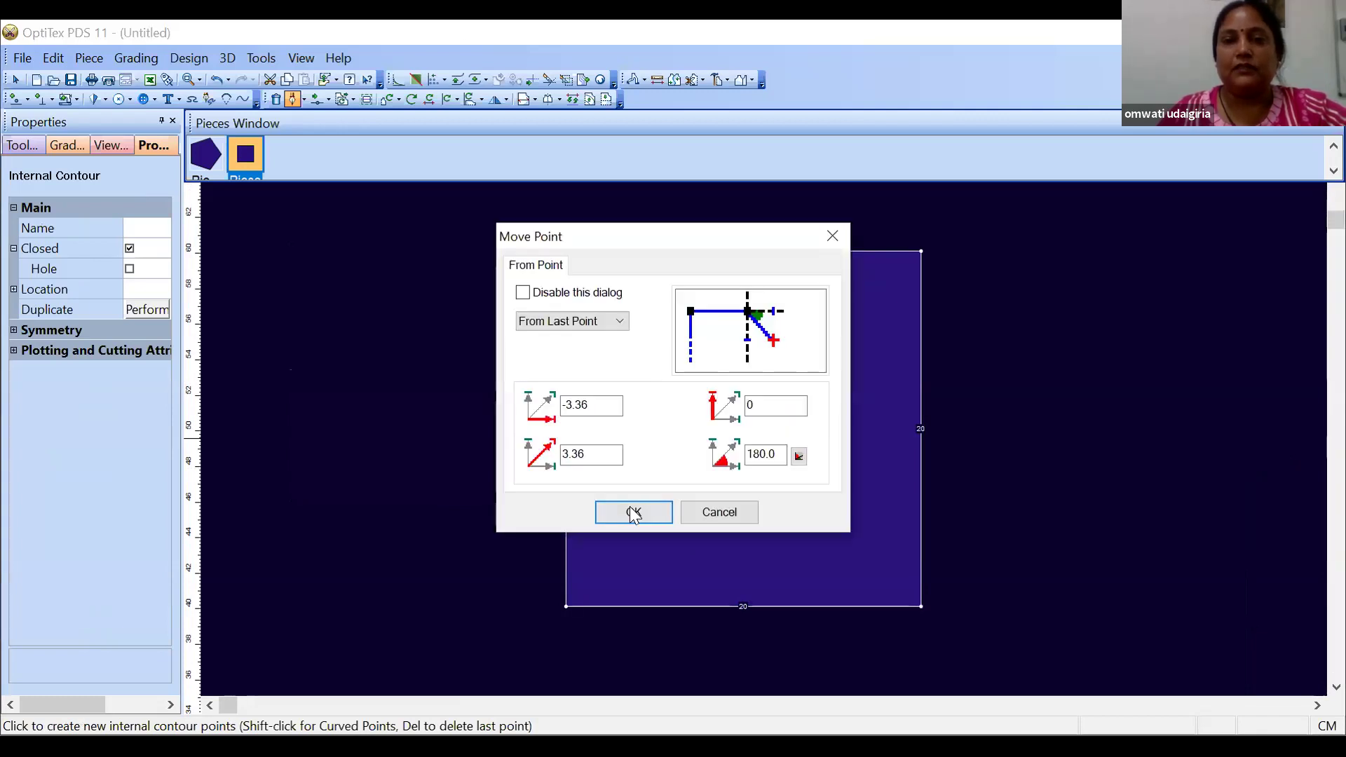
left_click(634, 511)
left_click(723, 380)
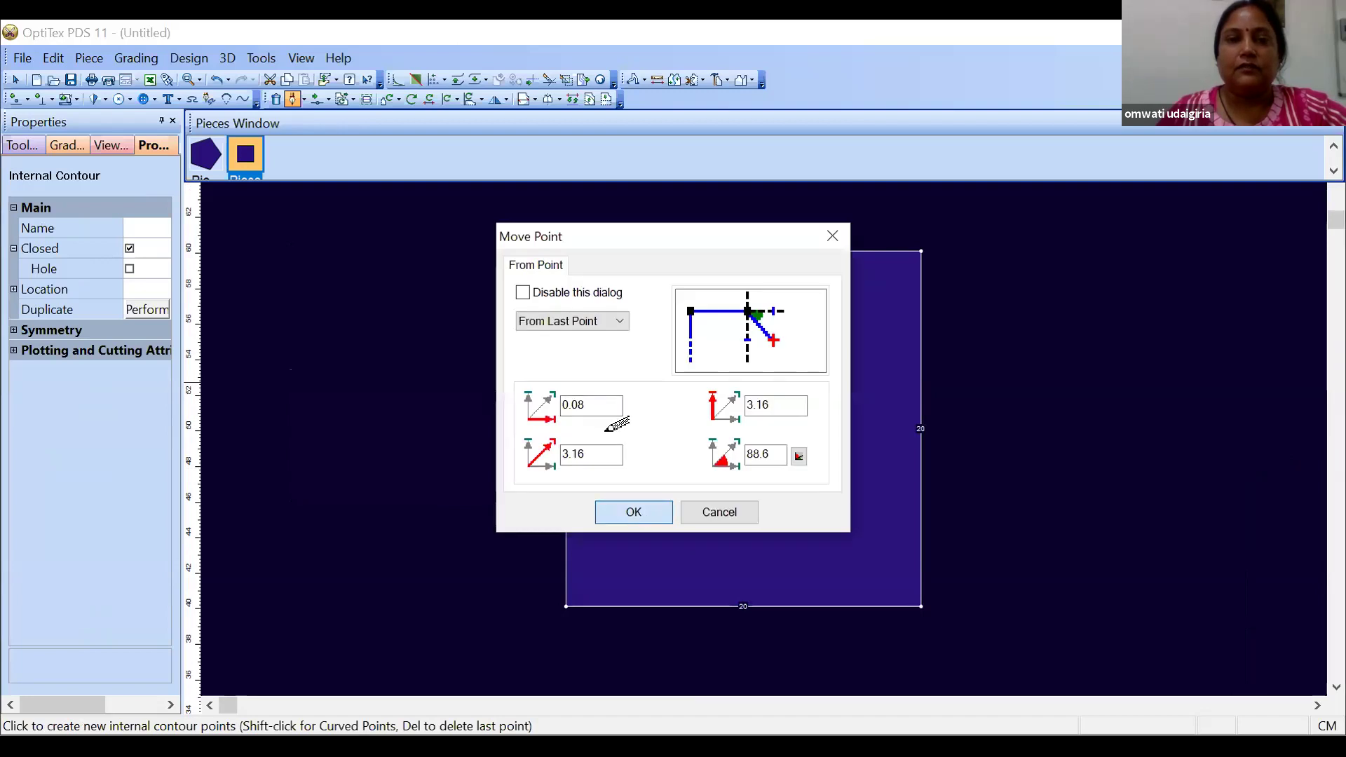
left_click(633, 513)
left_click(604, 434)
right_click(414, 373)
left_click(464, 384)
left_click_drag(842, 420, 587, 391)
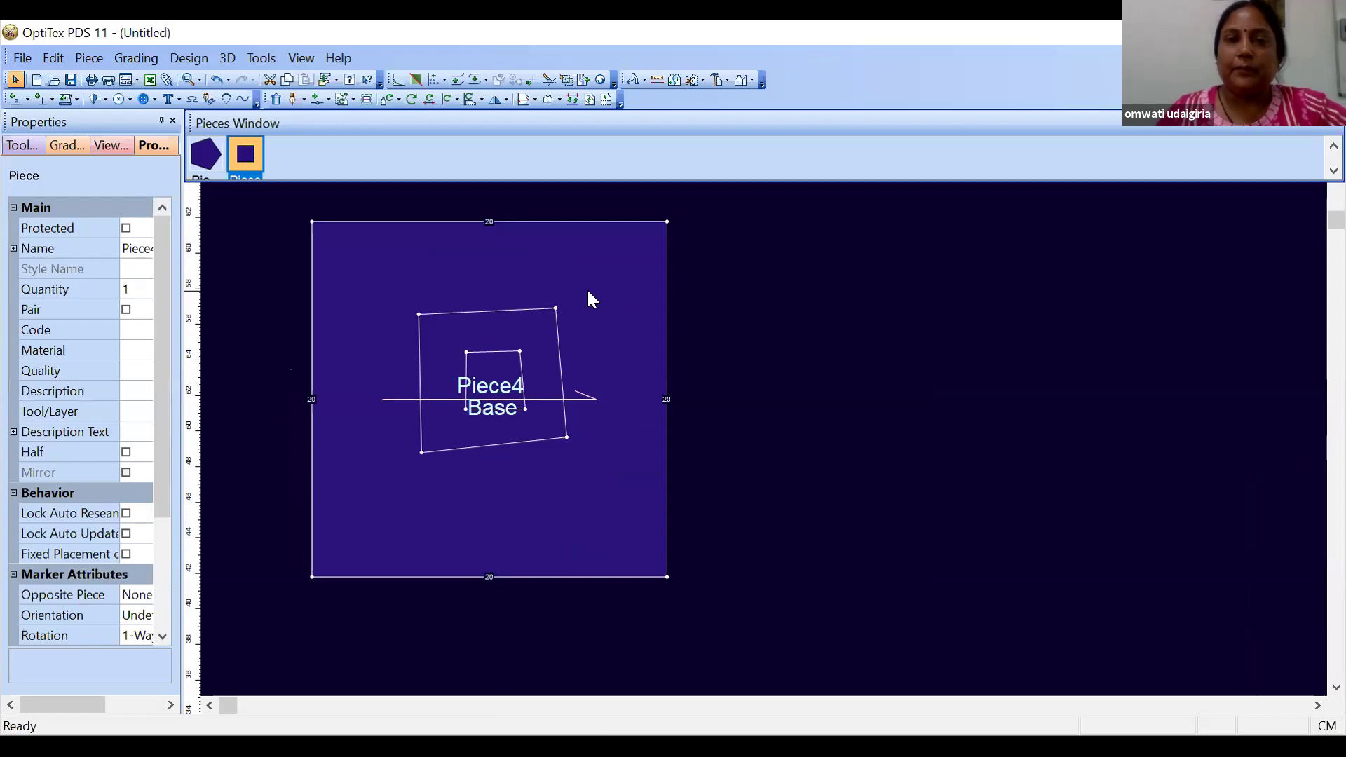
Select a corner point on the inner contour, the outer internal contour and the piece outline in turn to distinguish the nested shapes
left_click(519, 351)
left_click(555, 307)
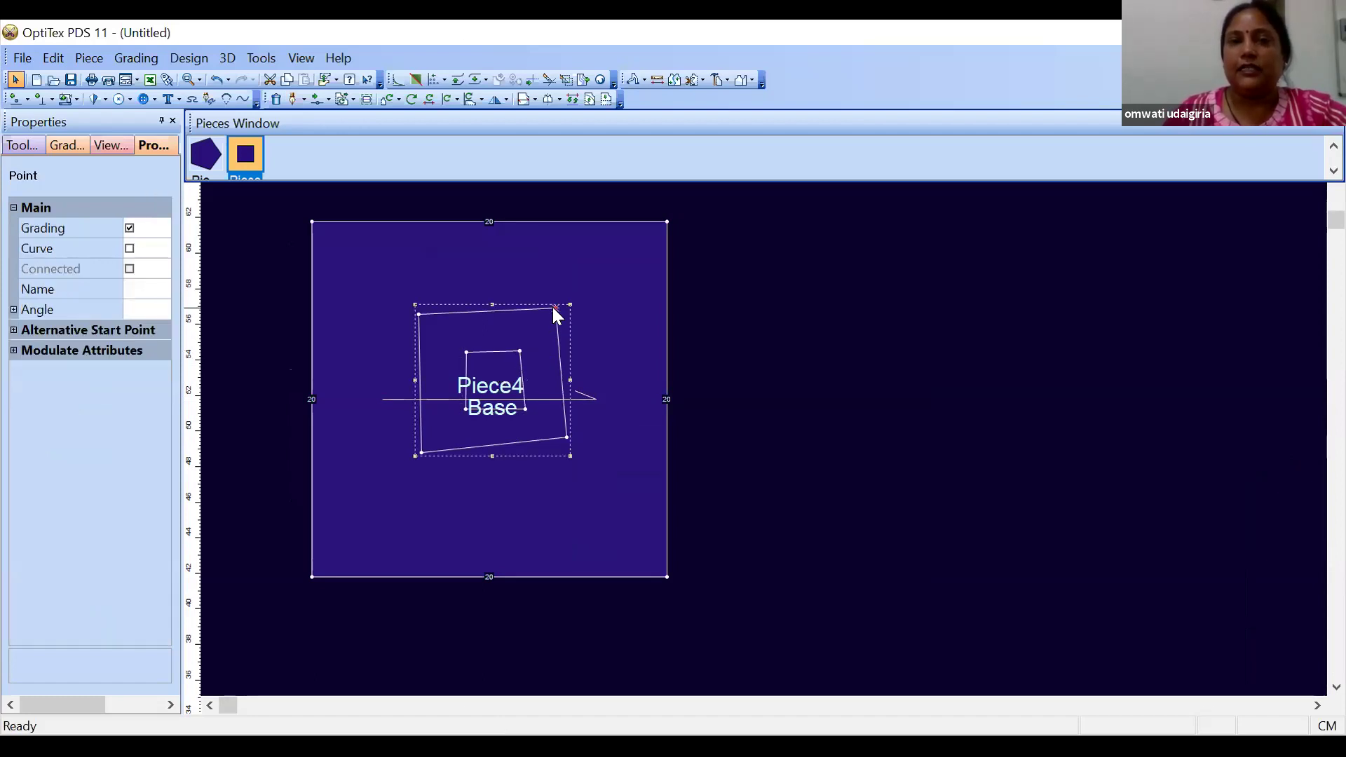
left_click(666, 223)
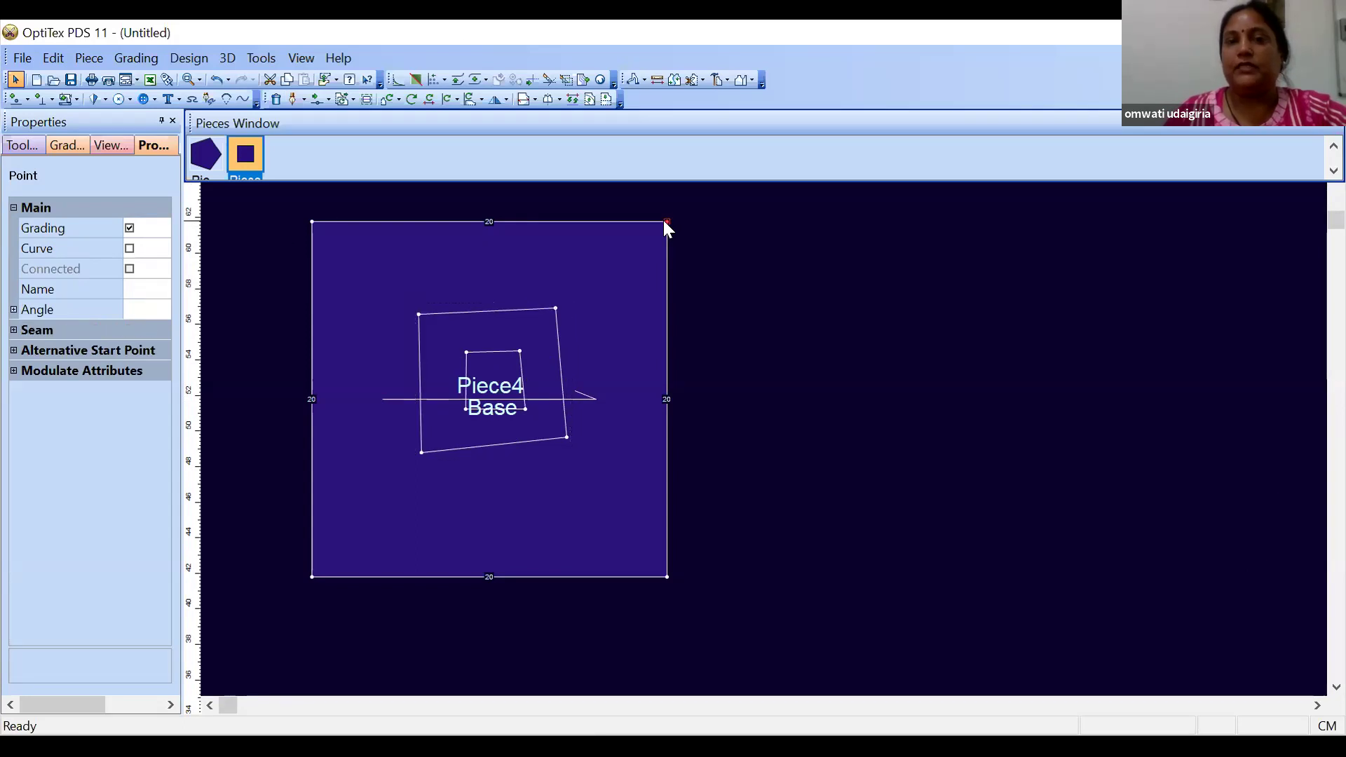
left_click(586, 281)
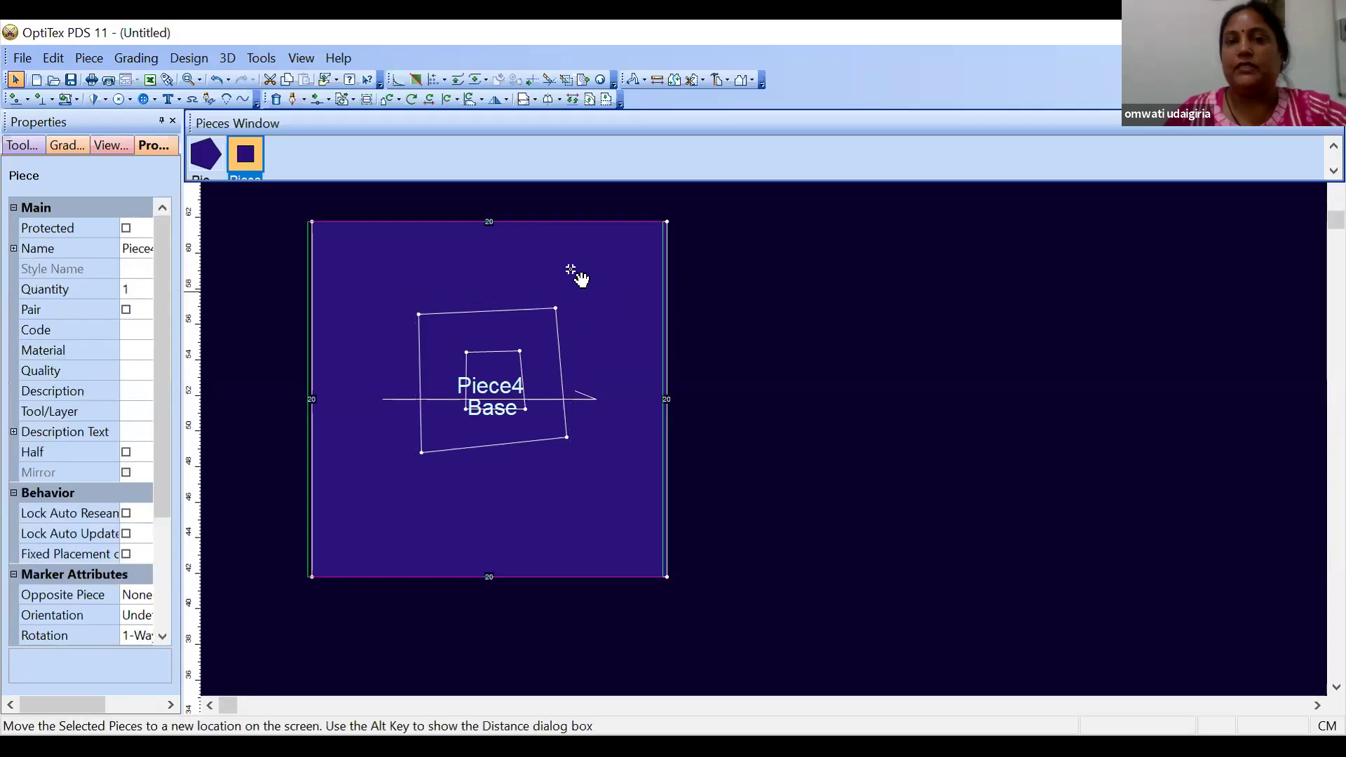
Make two copies of the square piece with its nested contours and arrange all three pieces side by side
left_click_drag(572, 281, 576, 287)
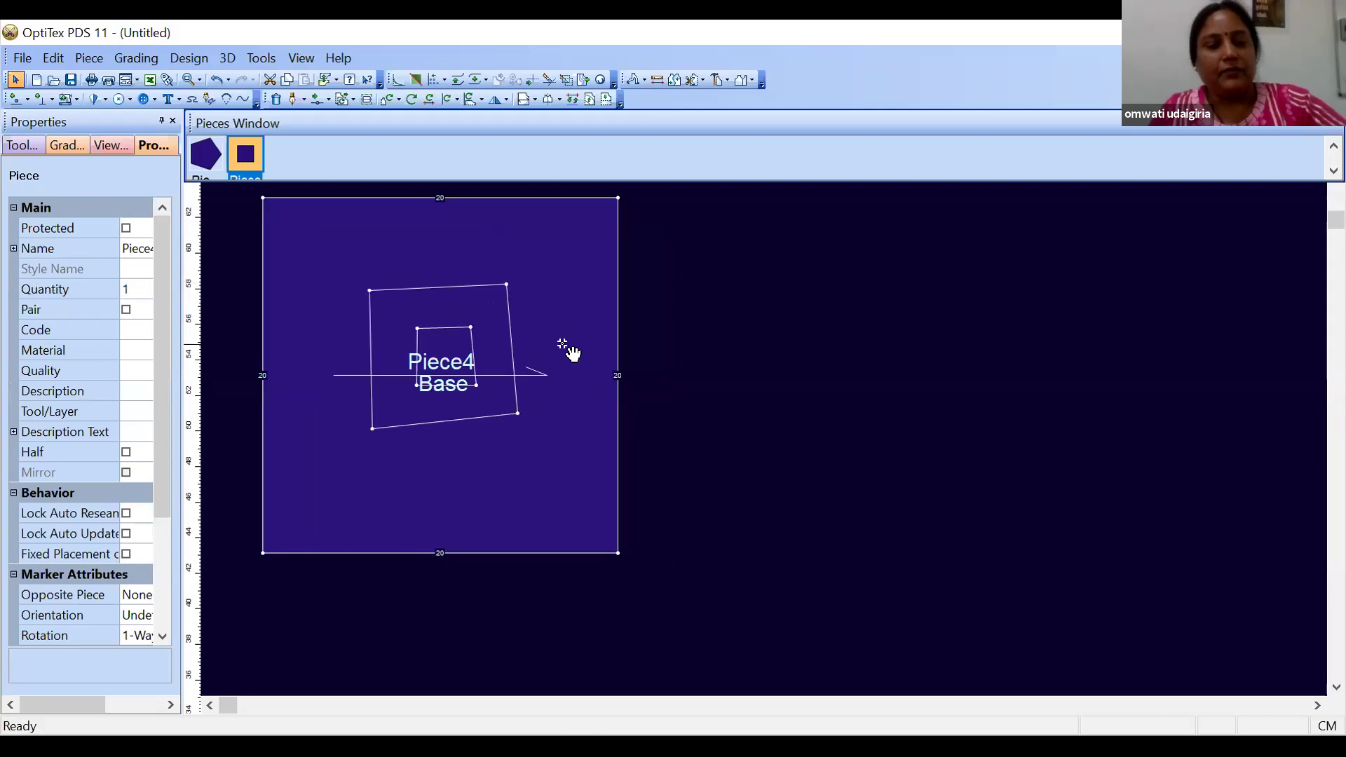
key("ctrl+v")
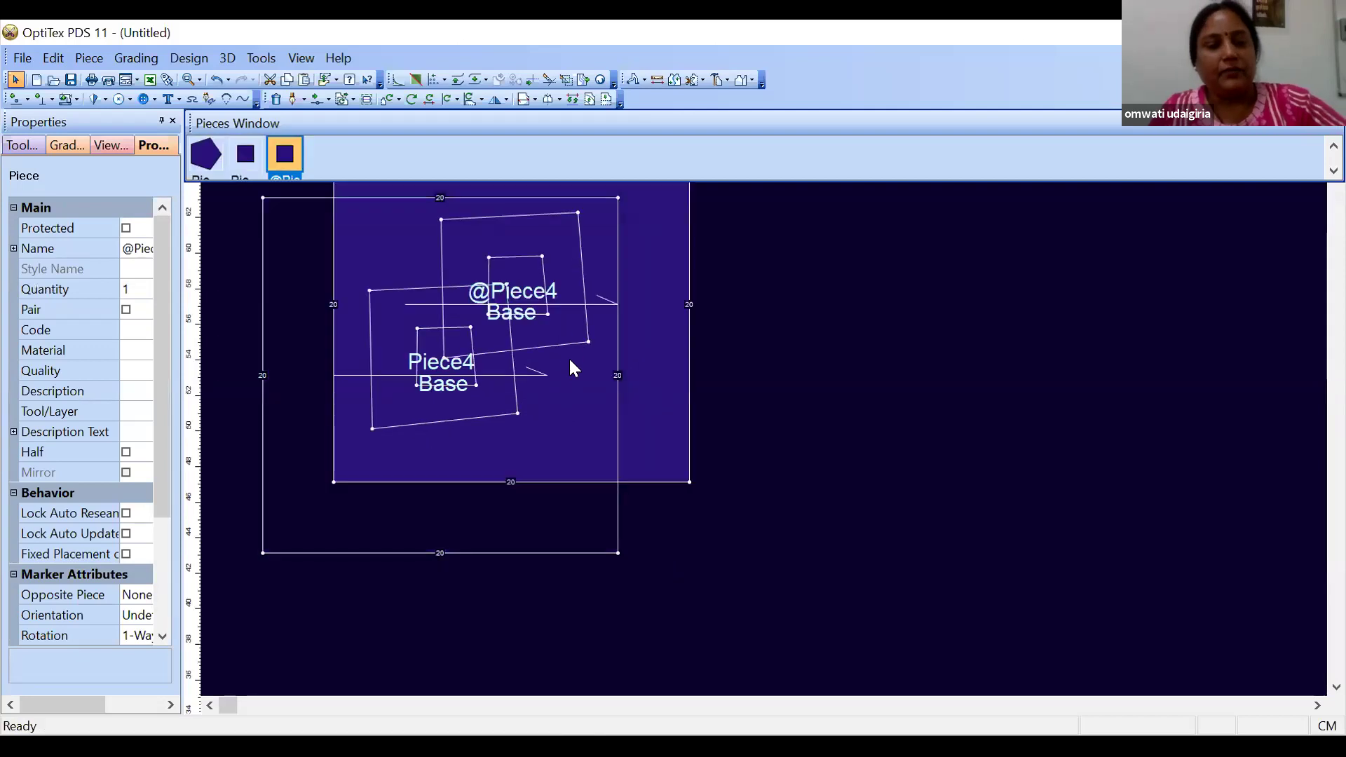
left_click_drag(574, 368, 876, 442)
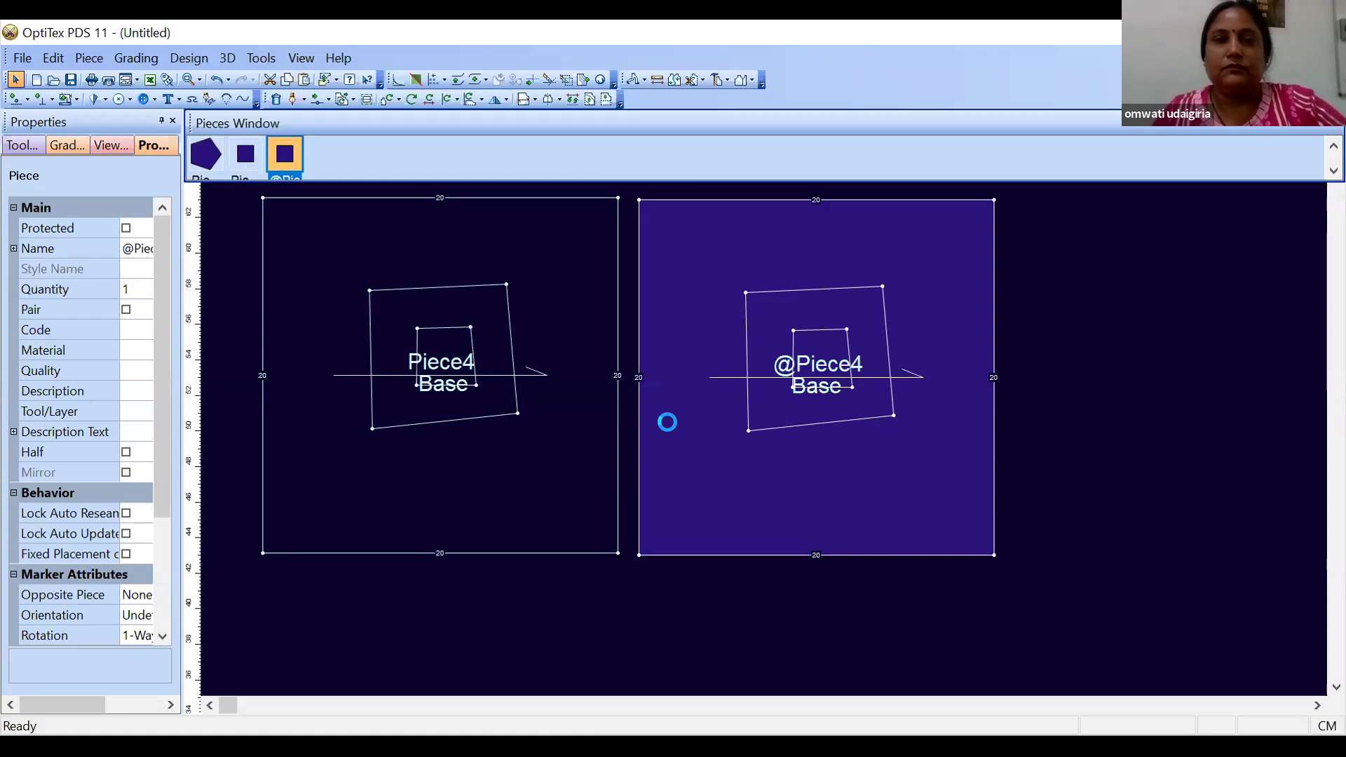
key("ctrl+v")
left_click_drag(1080, 506, 942, 495)
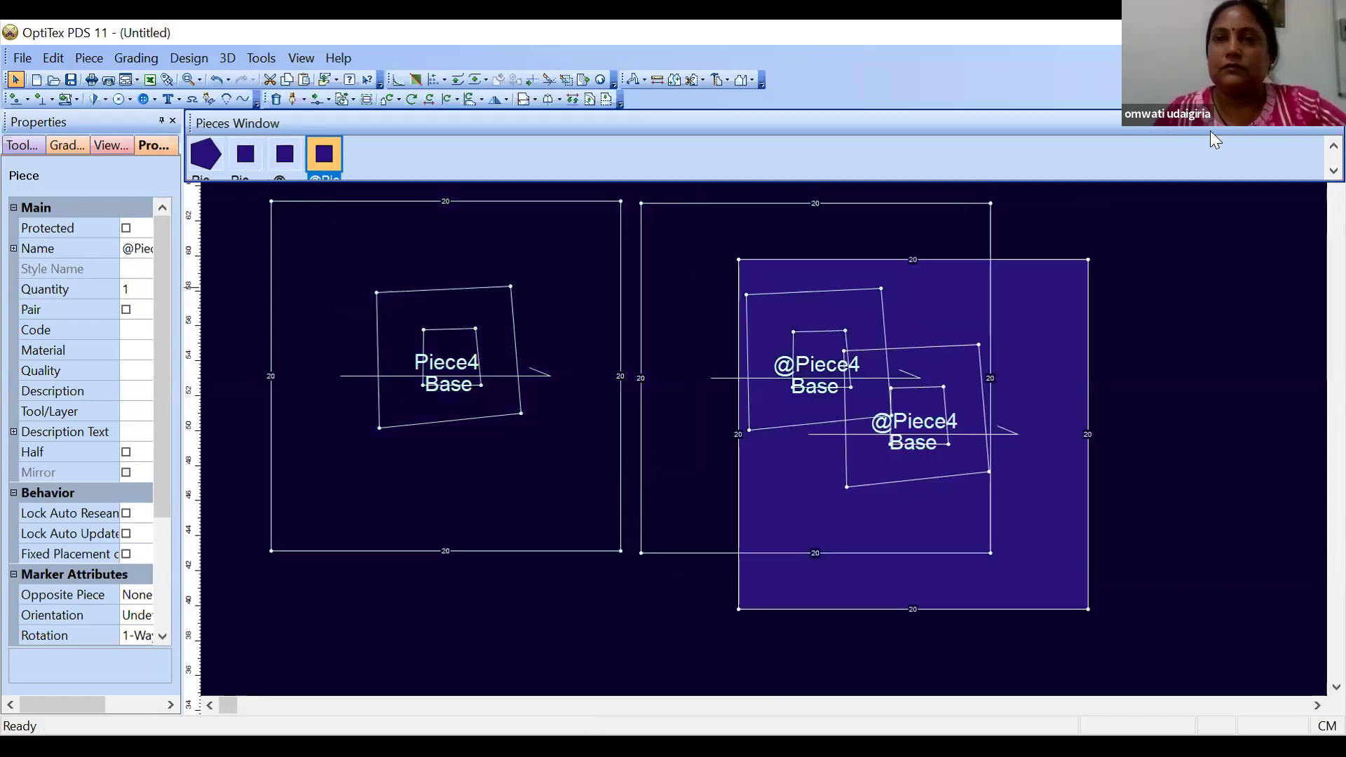
left_click_drag(528, 502, 506, 525)
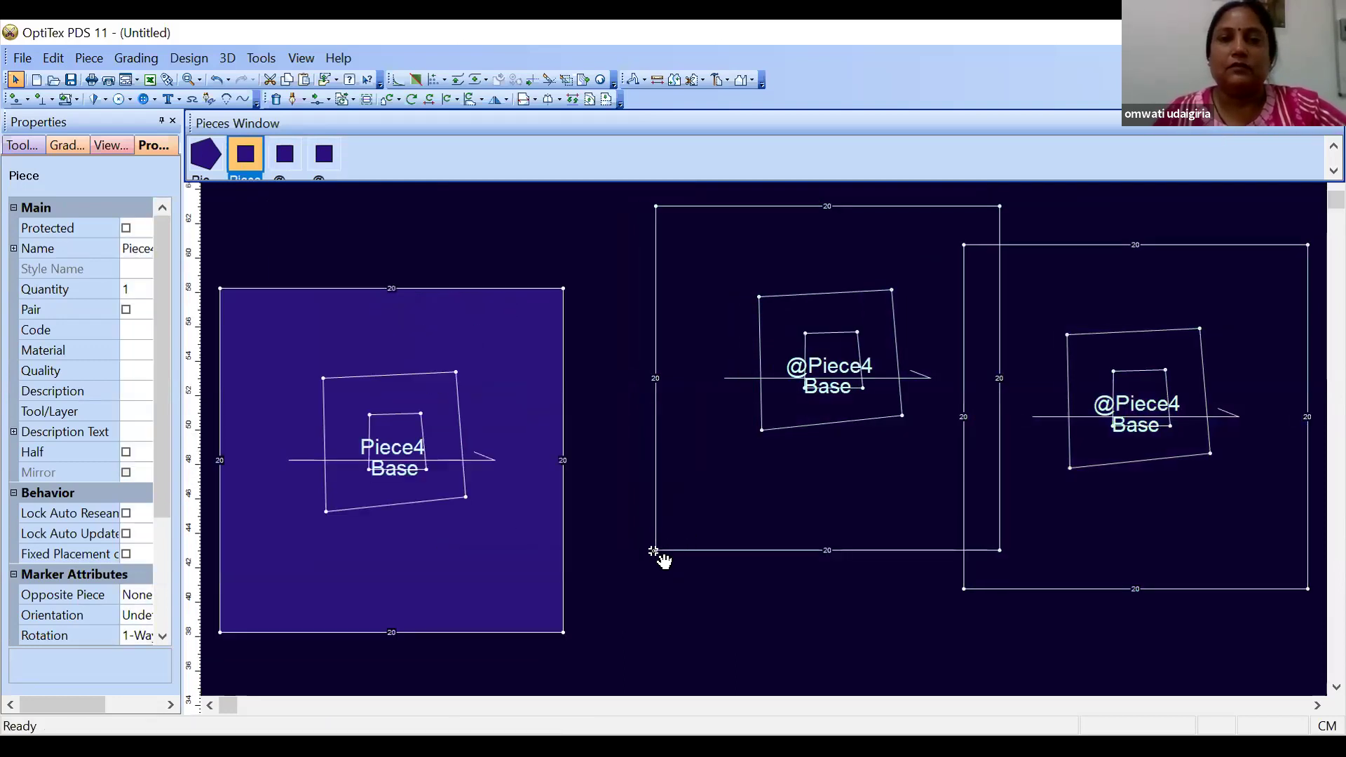
left_click_drag(827, 484, 765, 551)
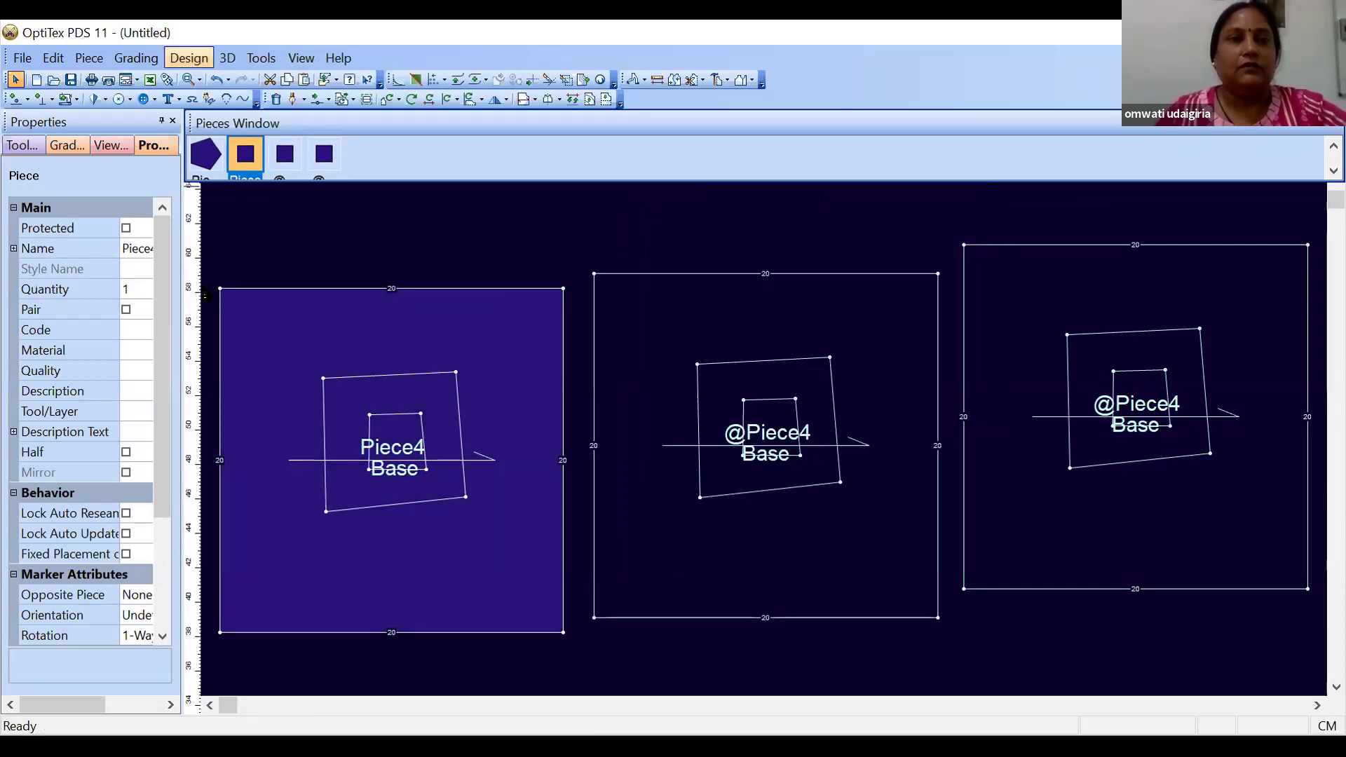
Convert the first square's larger closed internal contour to a separate piece and place the new piece below the square
mouse_move(203, 291)
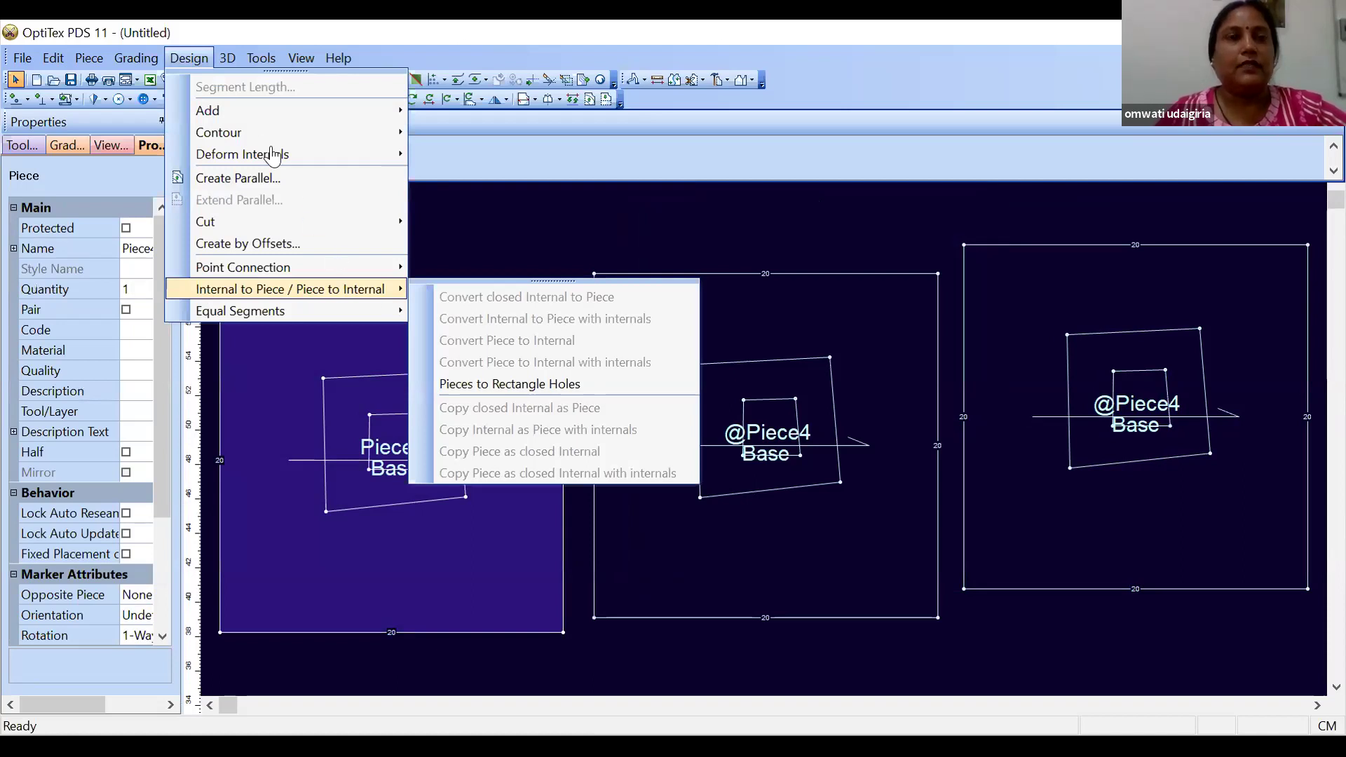
left_click(192, 60)
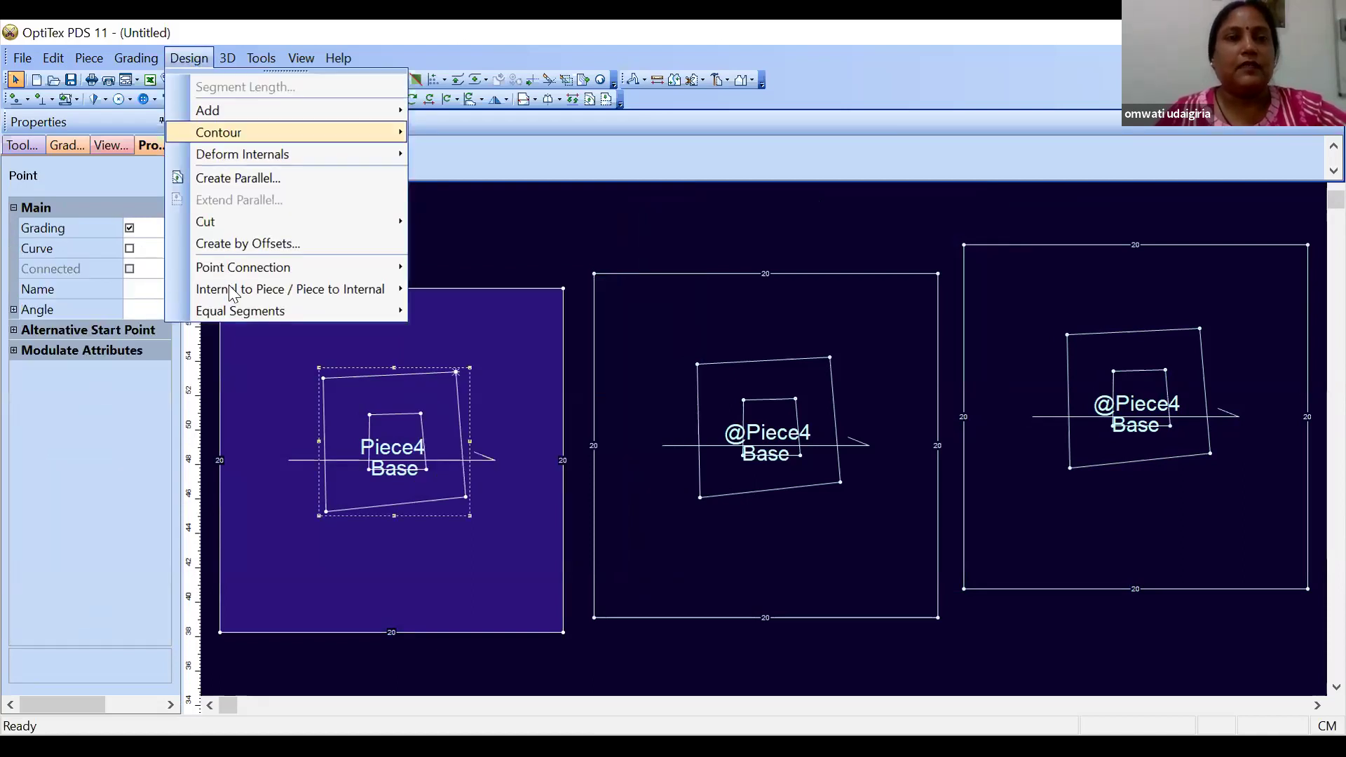
mouse_move(234, 291)
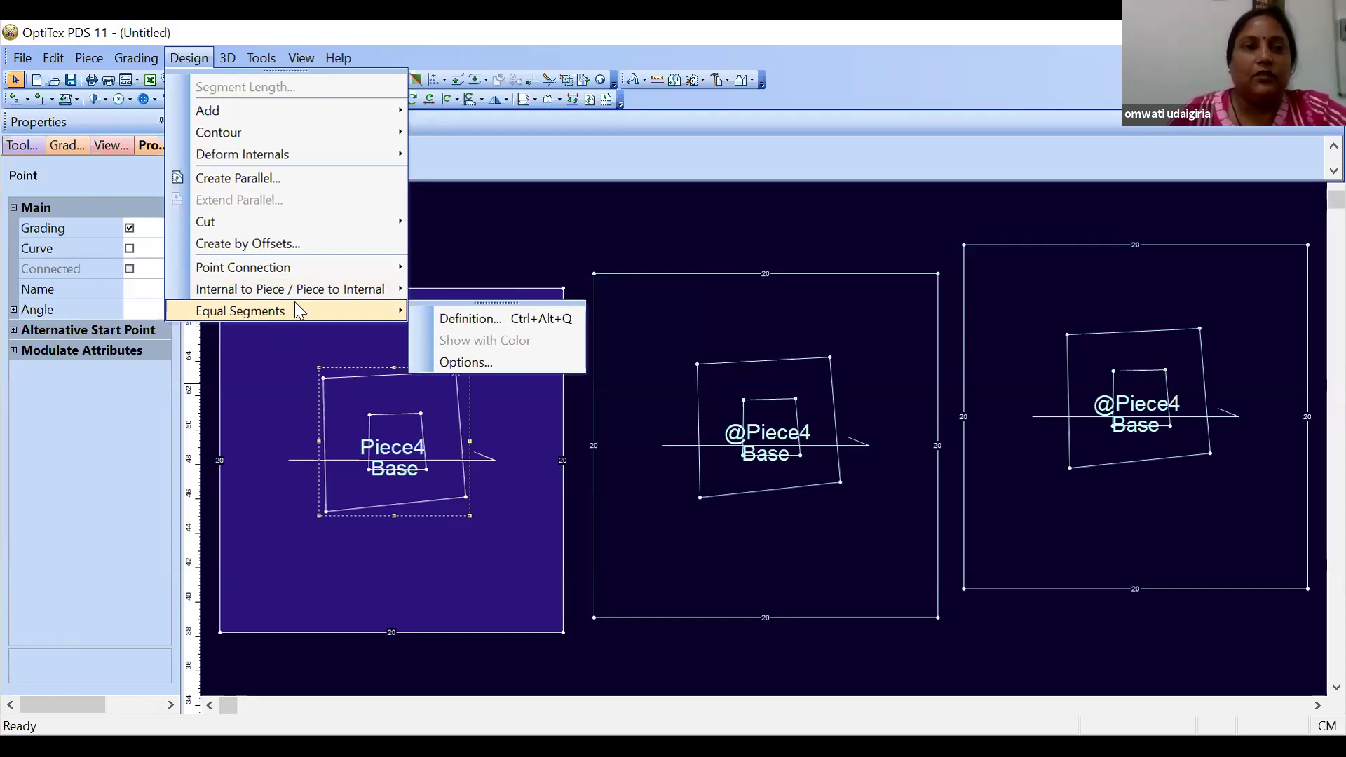
mouse_move(289, 289)
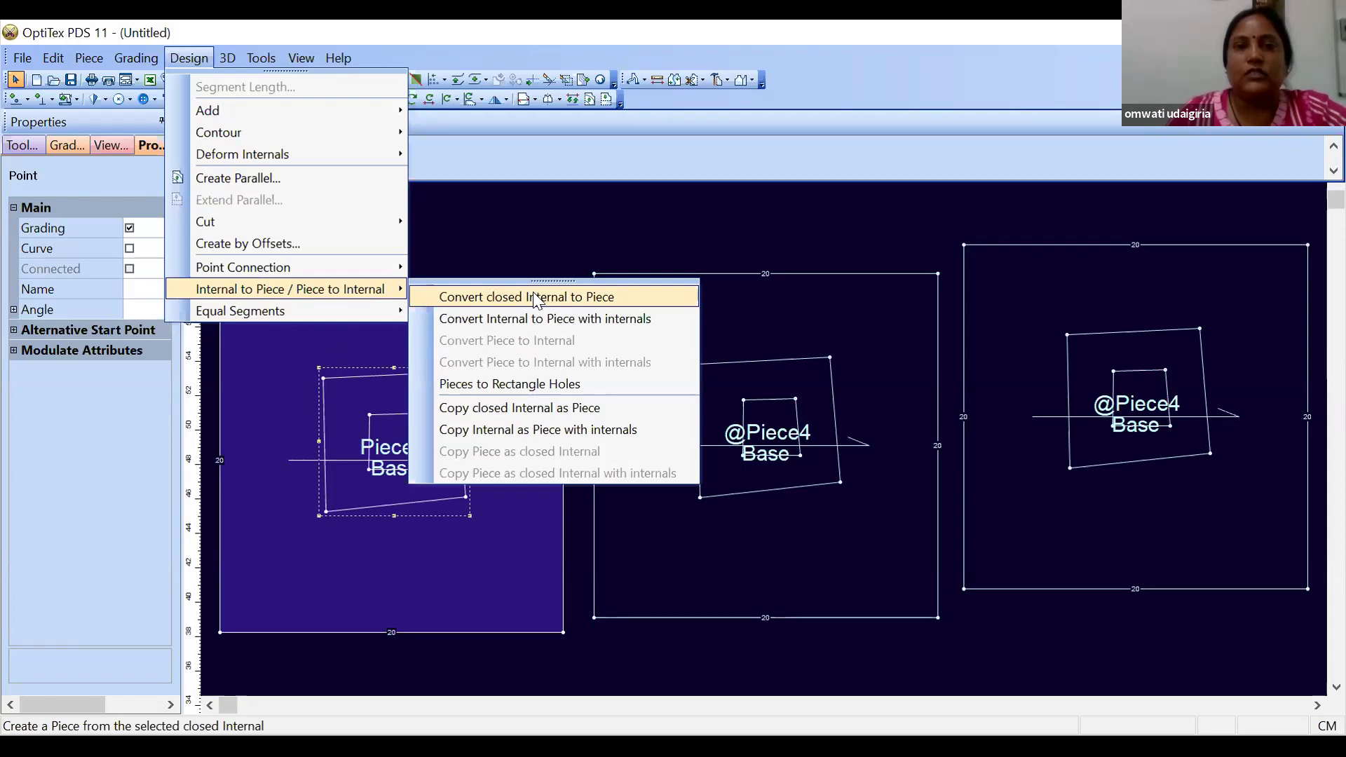
left_click(516, 298)
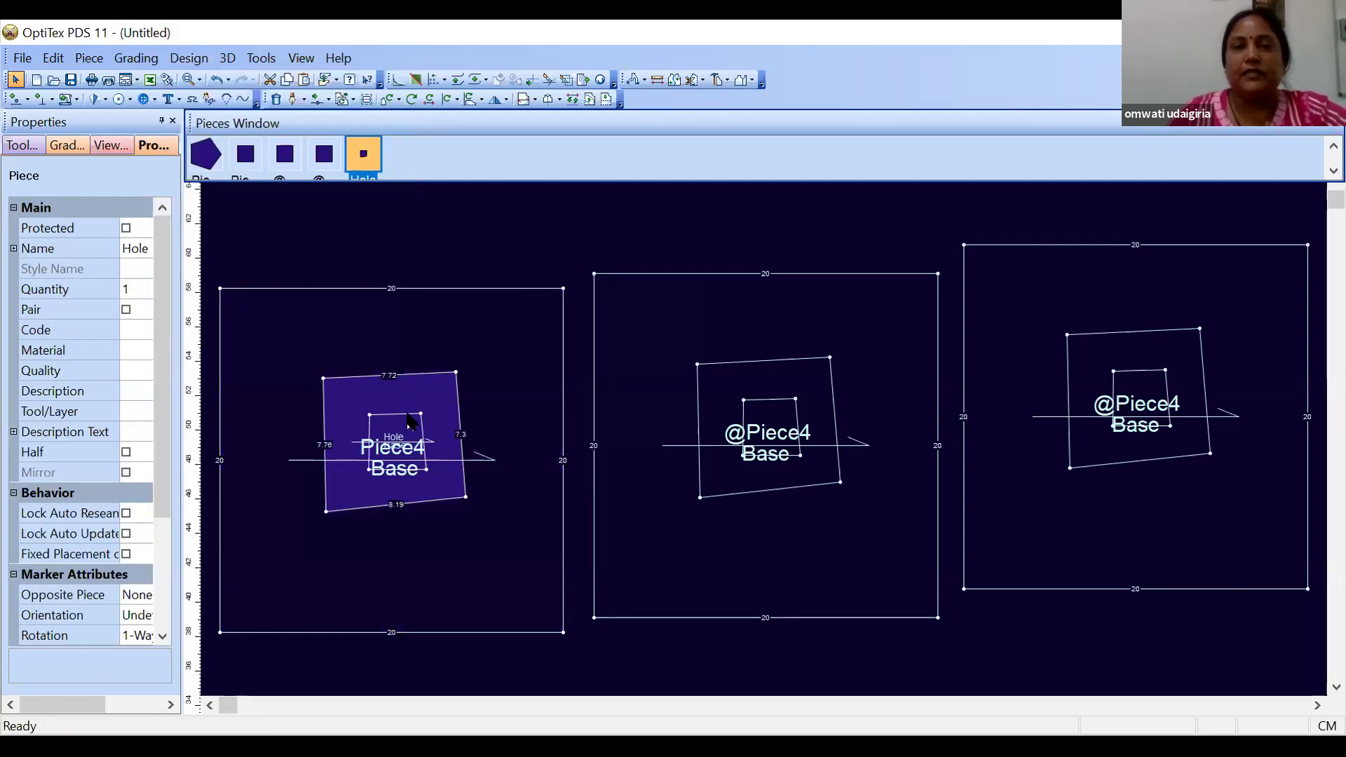
scroll(487, 563, "down", 1)
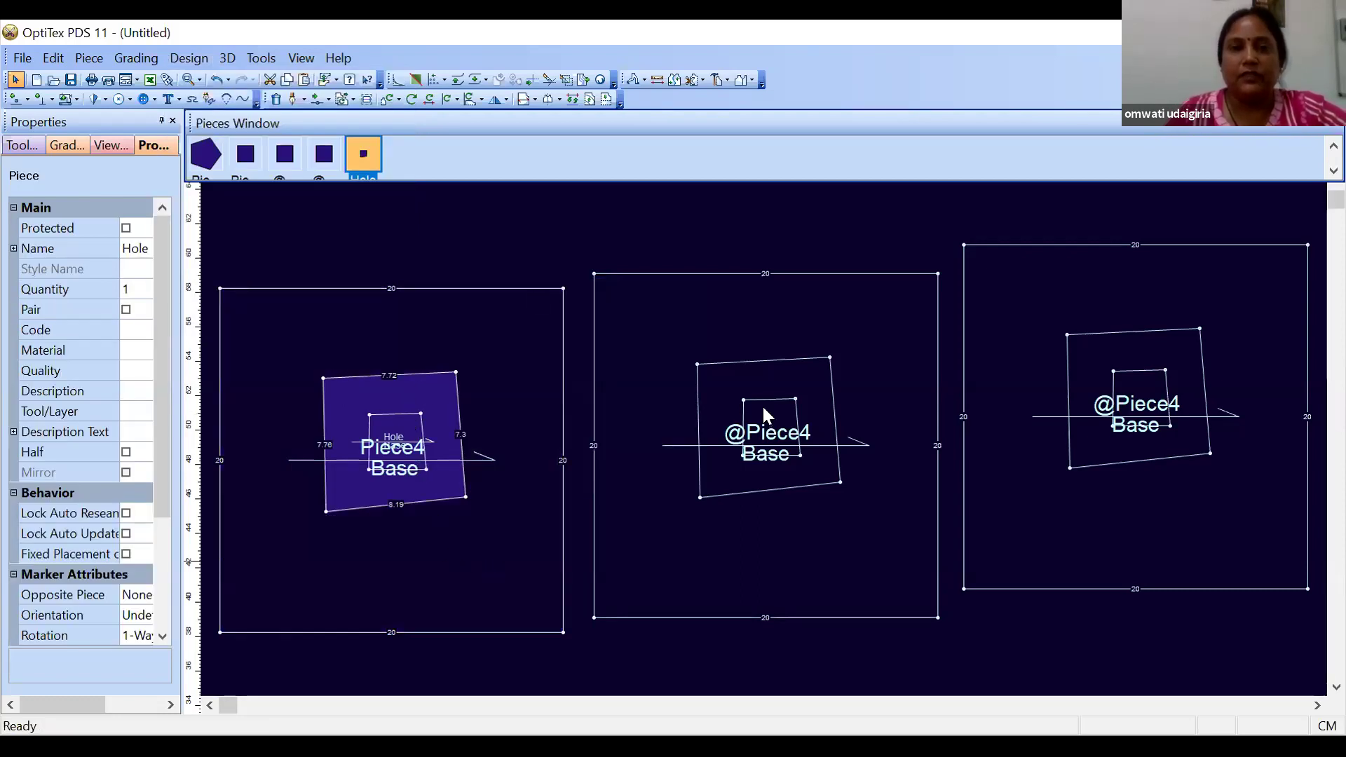
left_click_drag(691, 270, 317, 444)
left_click(579, 429)
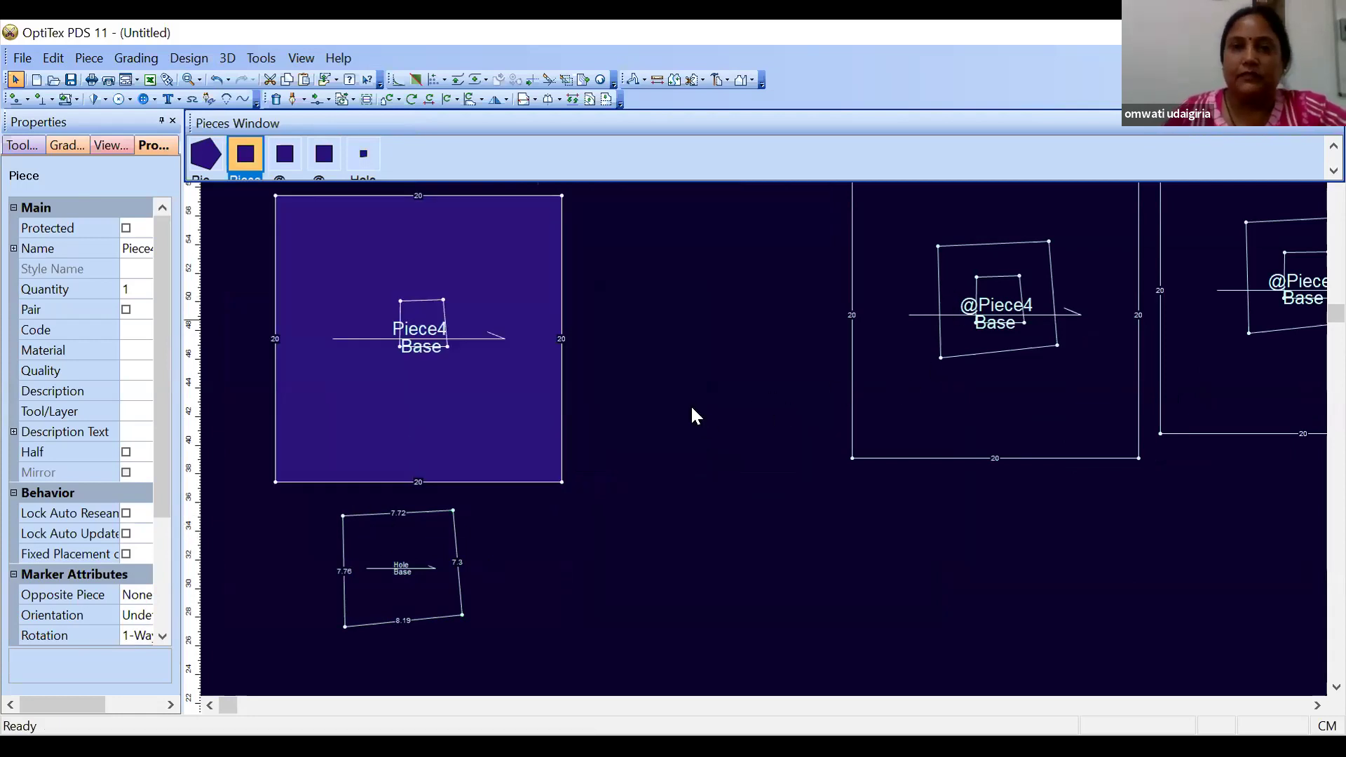
Convert the second square's larger internal contour to a piece with its internals and place the new piece below that square
left_click(854, 311)
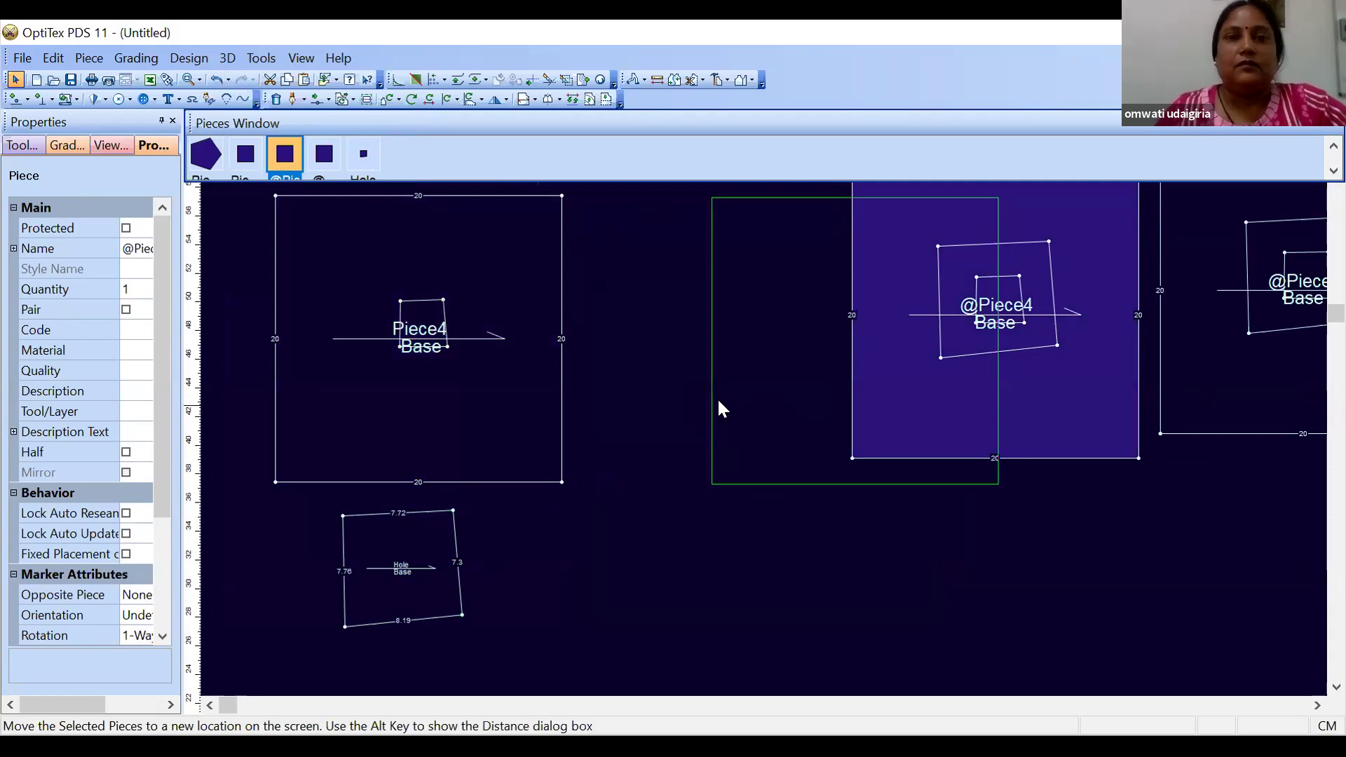
left_click_drag(741, 396, 732, 386)
left_click(732, 386)
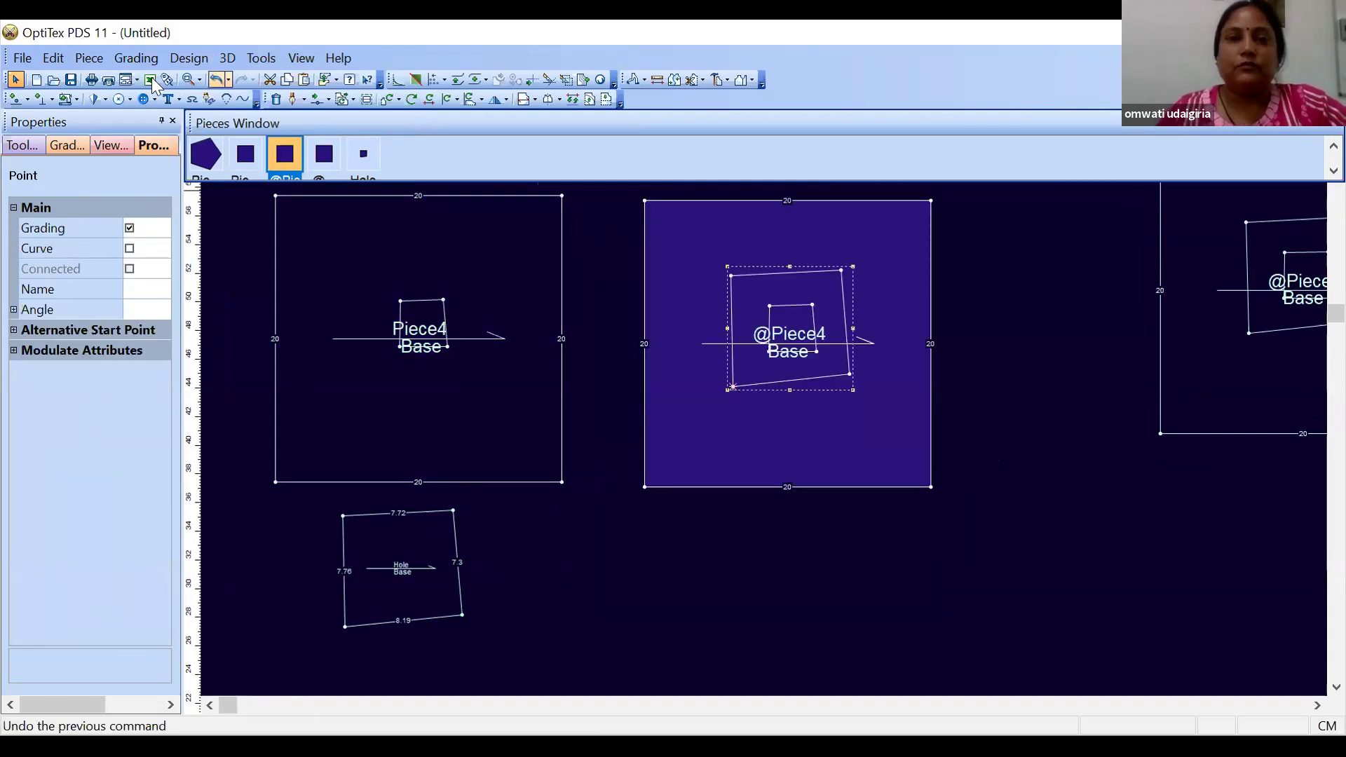
left_click(178, 59)
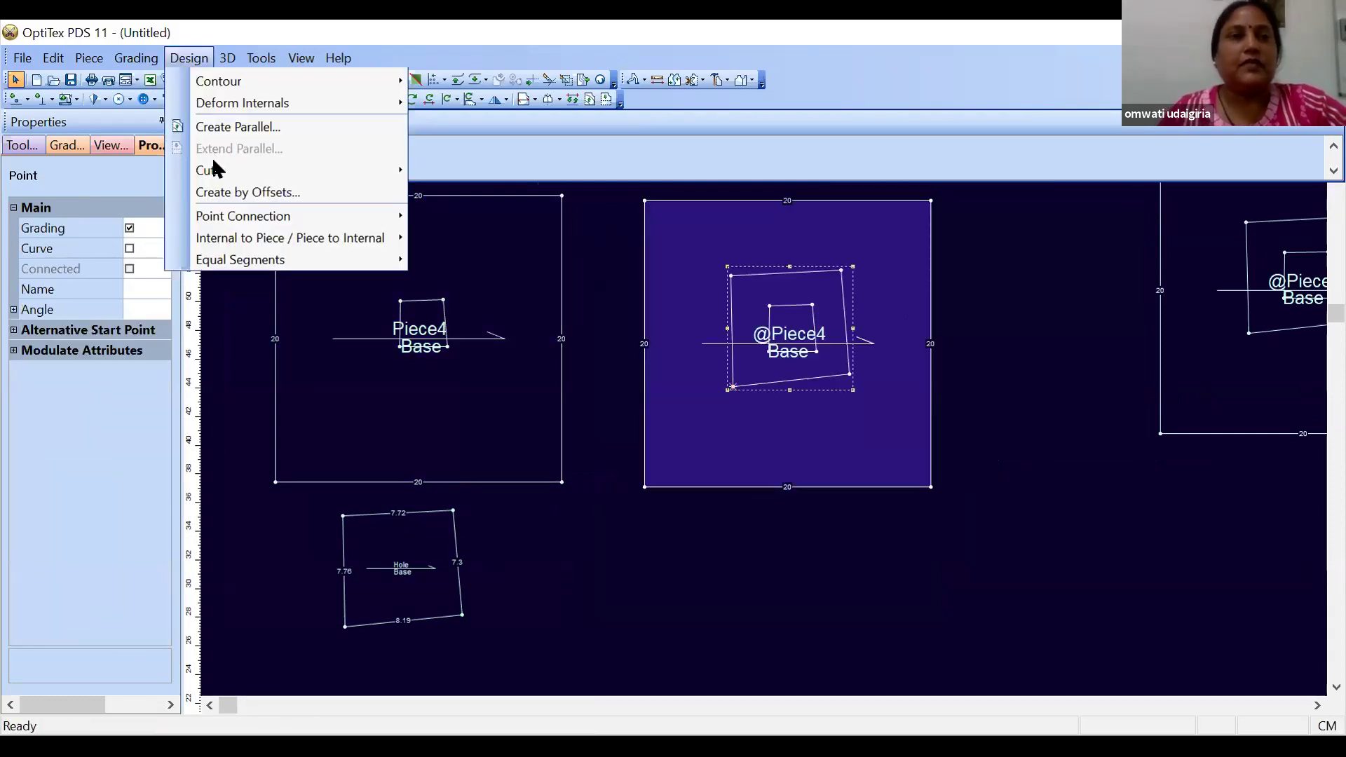
mouse_move(212, 139)
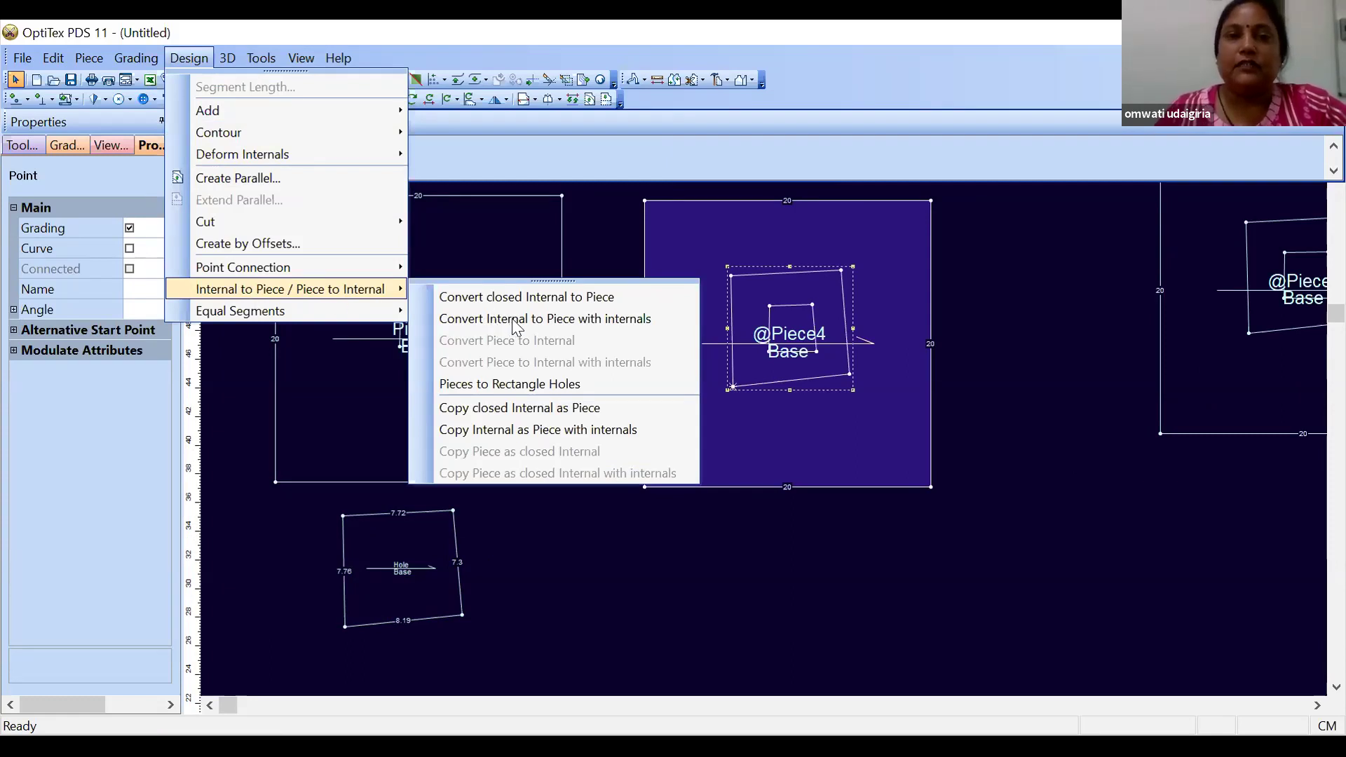
left_click(555, 325)
left_click_drag(756, 376, 693, 607)
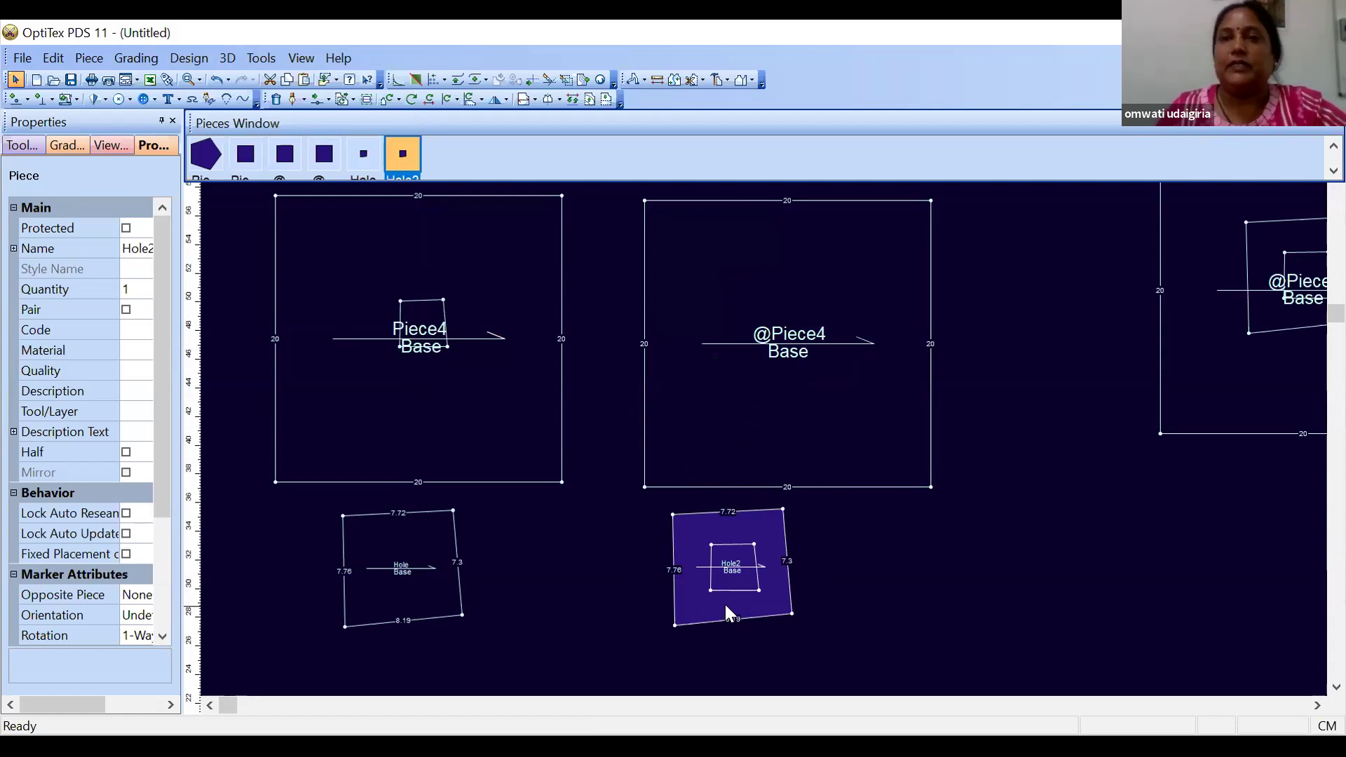
Delete the third square piece with its nested contours
left_click_drag(1212, 385, 1038, 444)
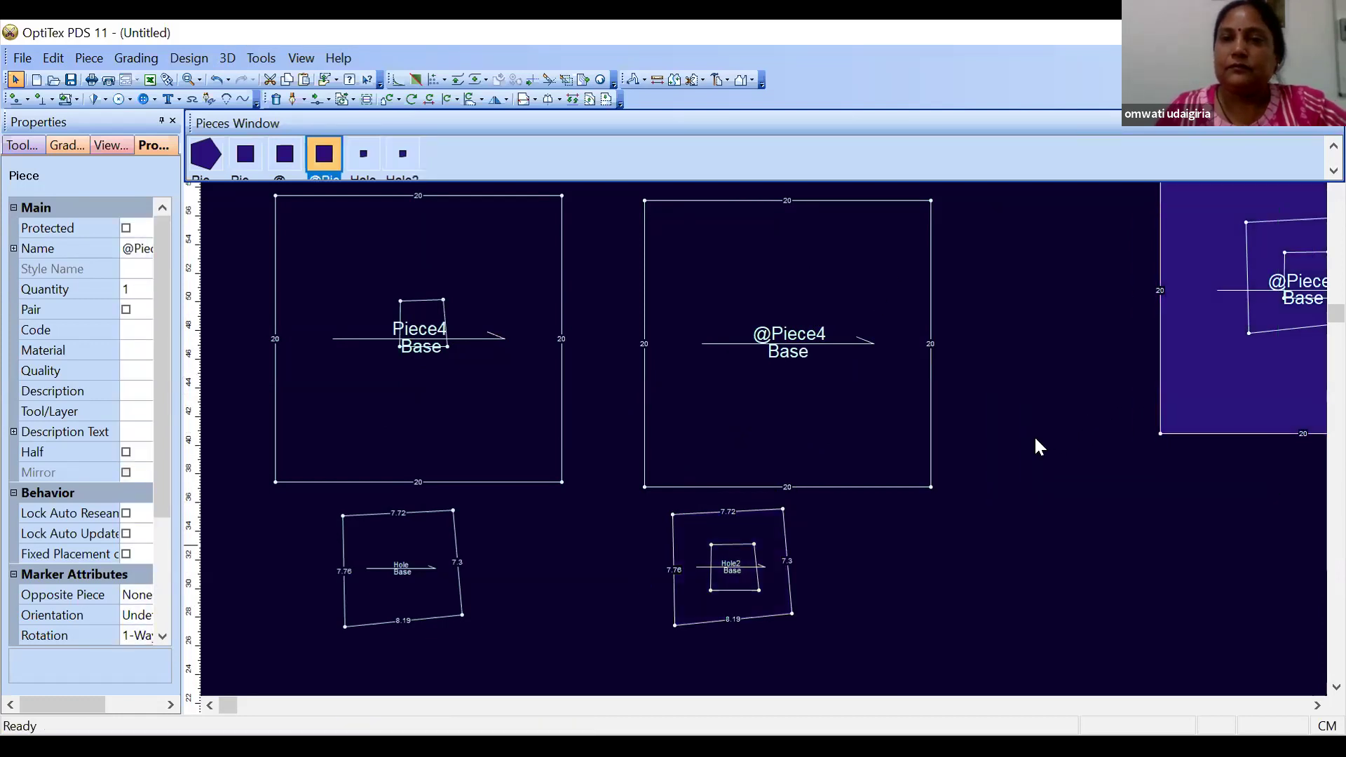
left_click(190, 57)
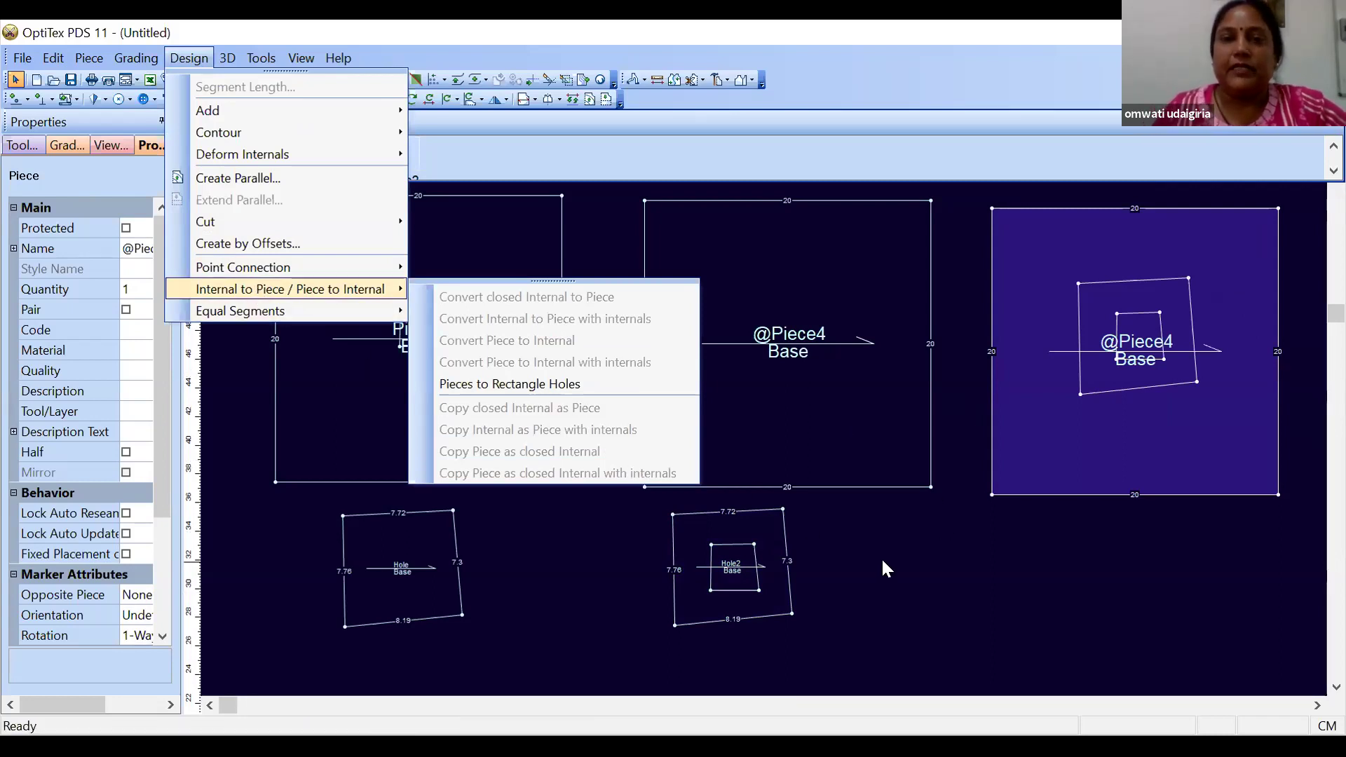
left_click(1097, 455)
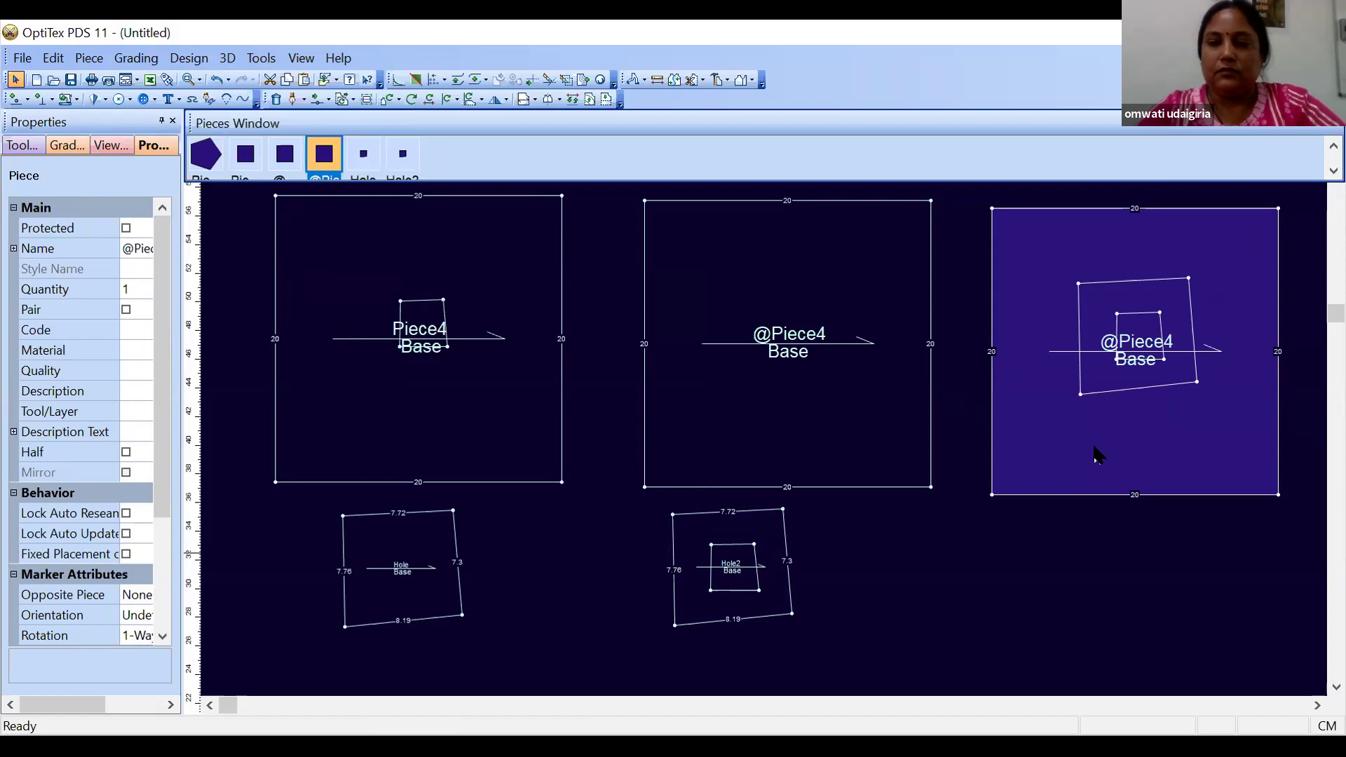
key("Delete")
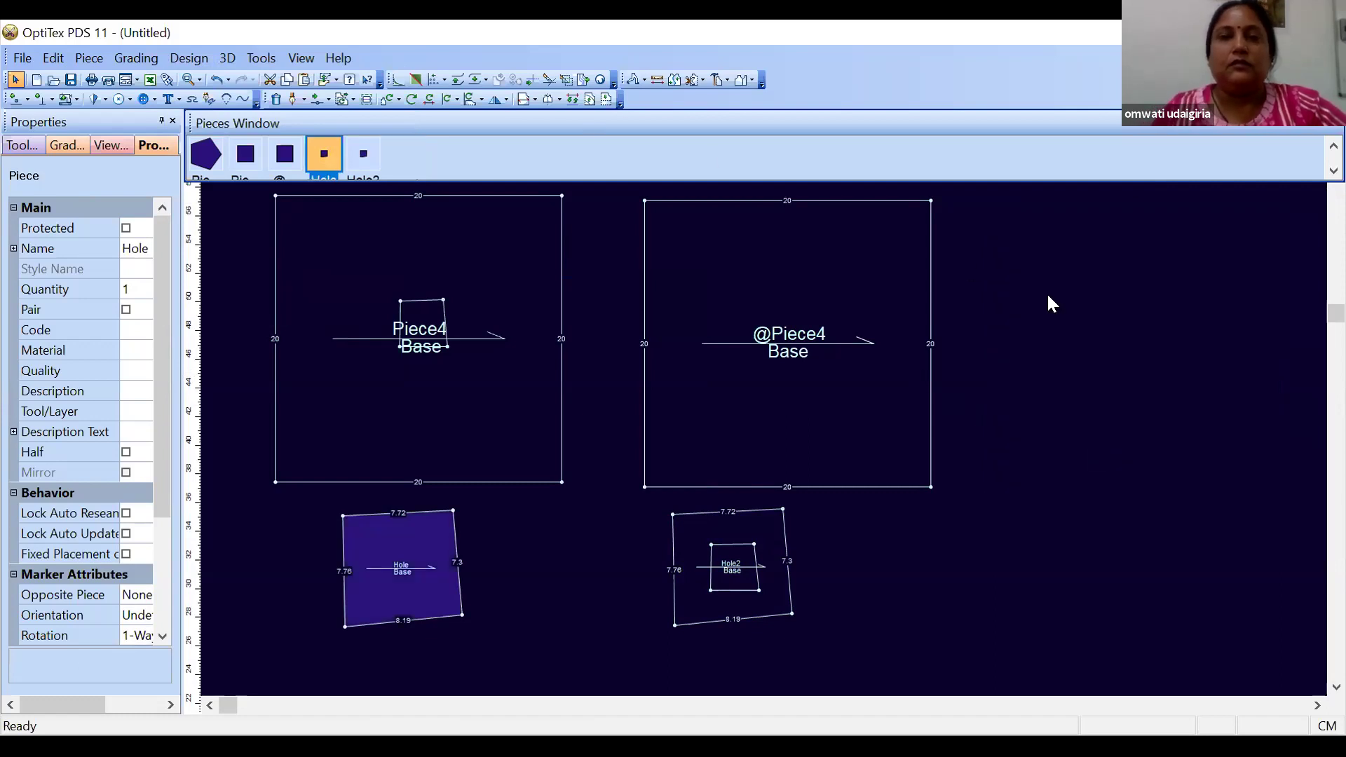
Create a new 20 by 20 cm rectangular piece and place it beside the other squares
left_click(89, 58)
mouse_move(140, 129)
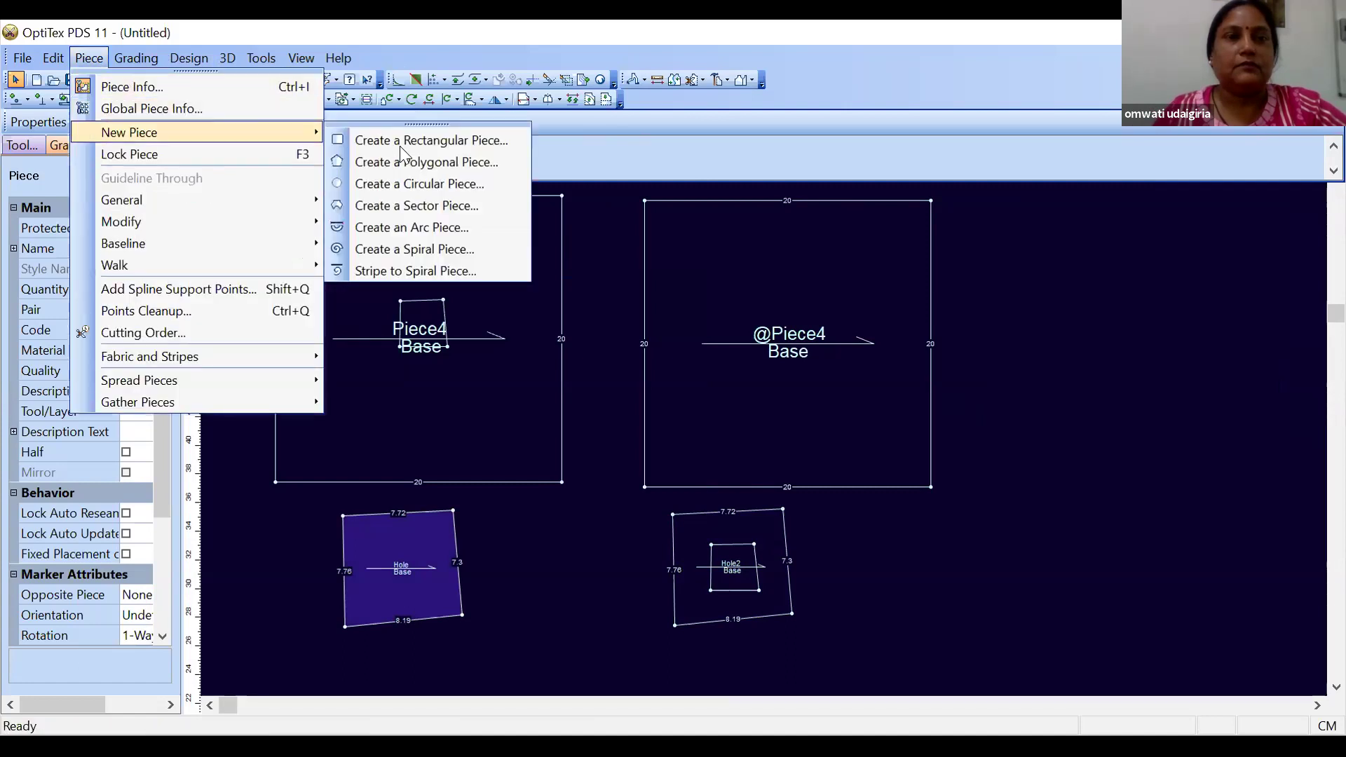
left_click(403, 143)
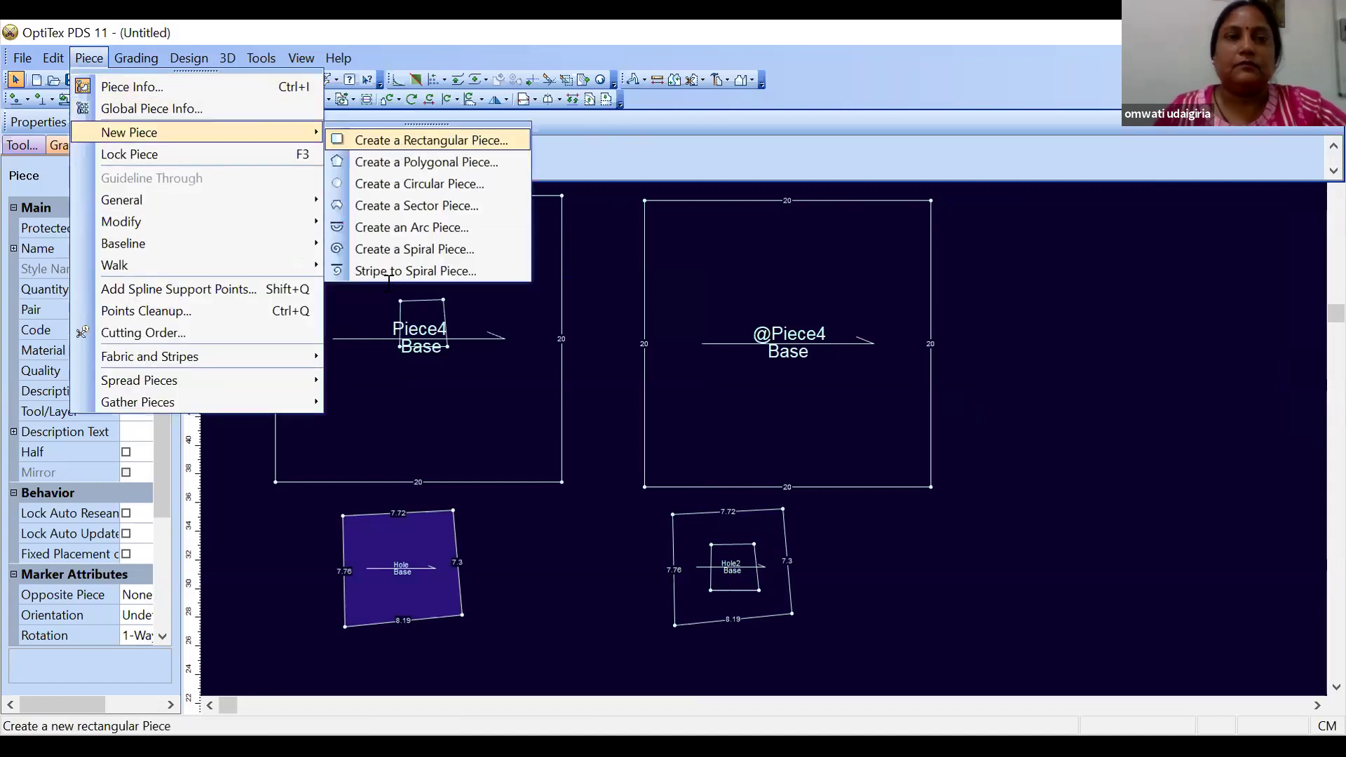
left_click(350, 359)
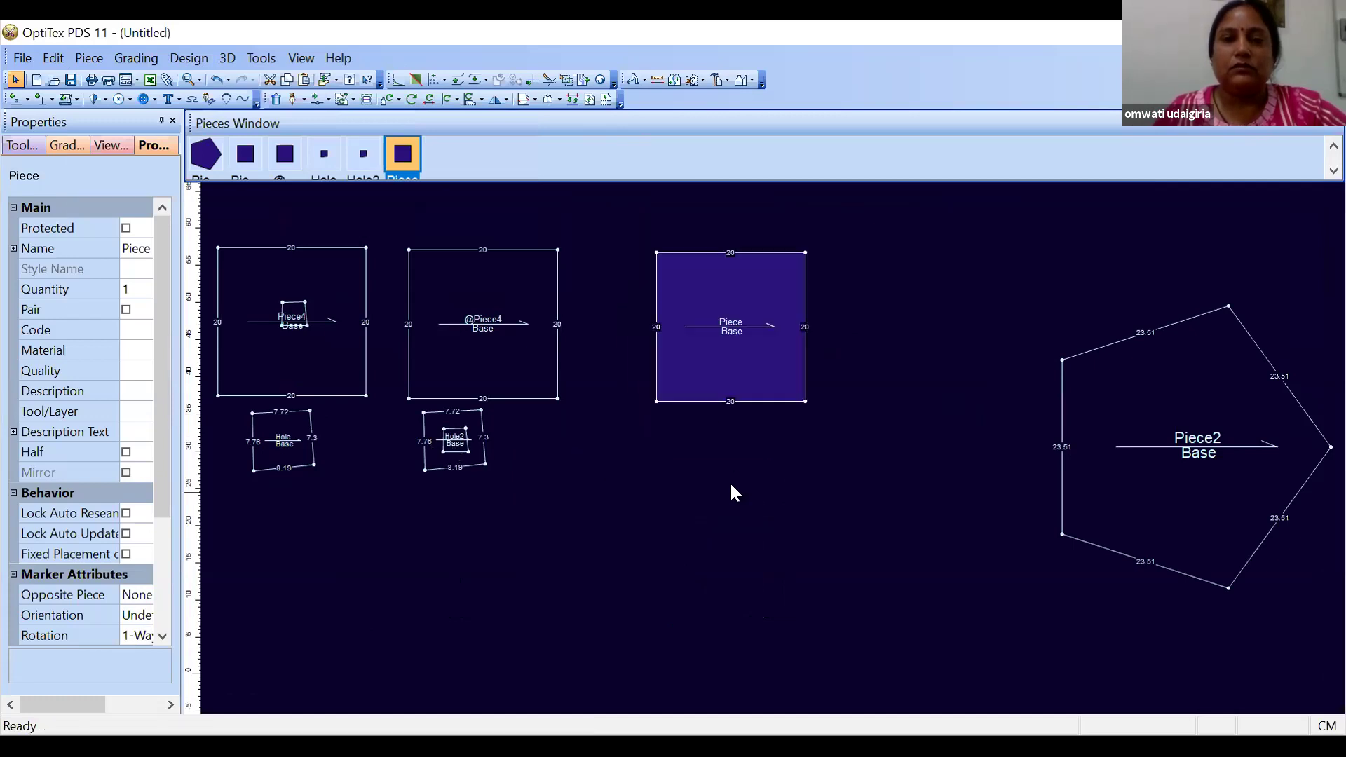
Create a second rectangular piece with length 5 cm and width 5 cm
left_click(89, 58)
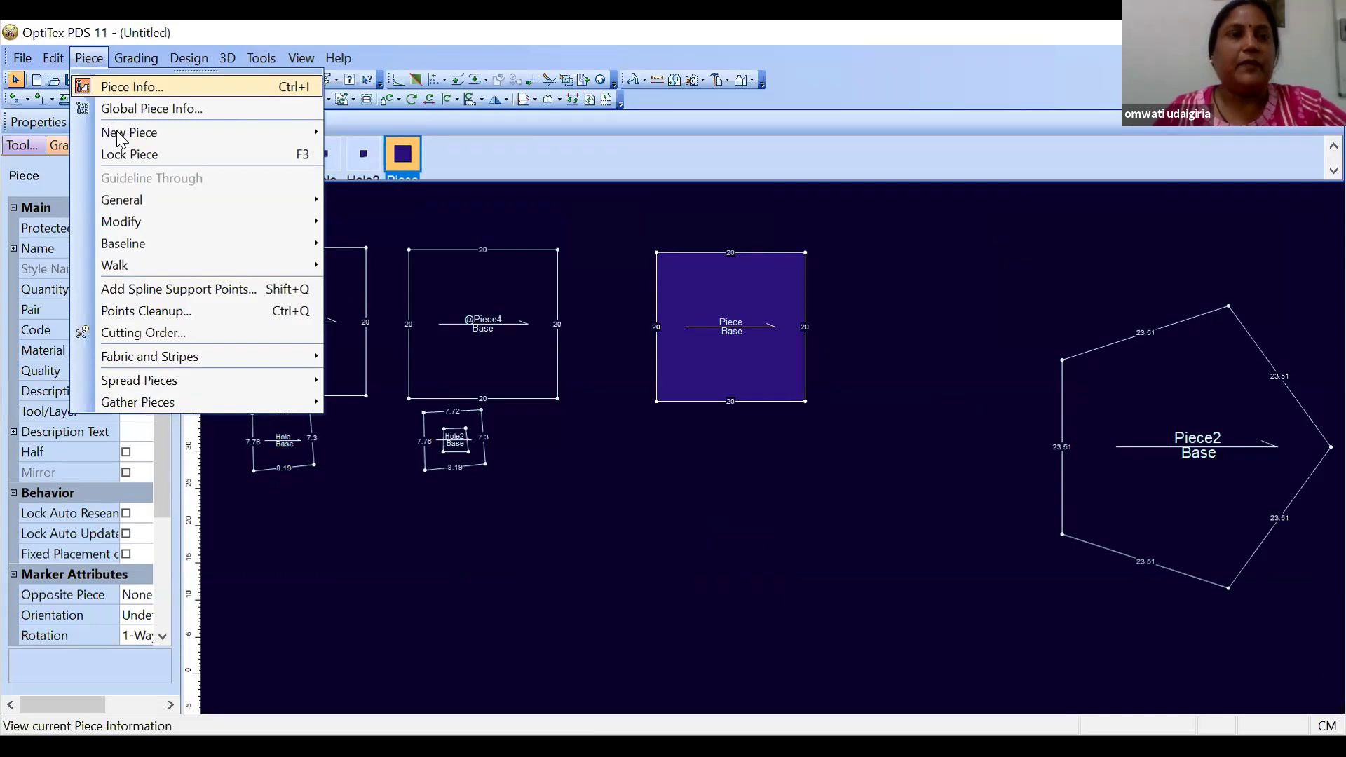
mouse_move(129, 133)
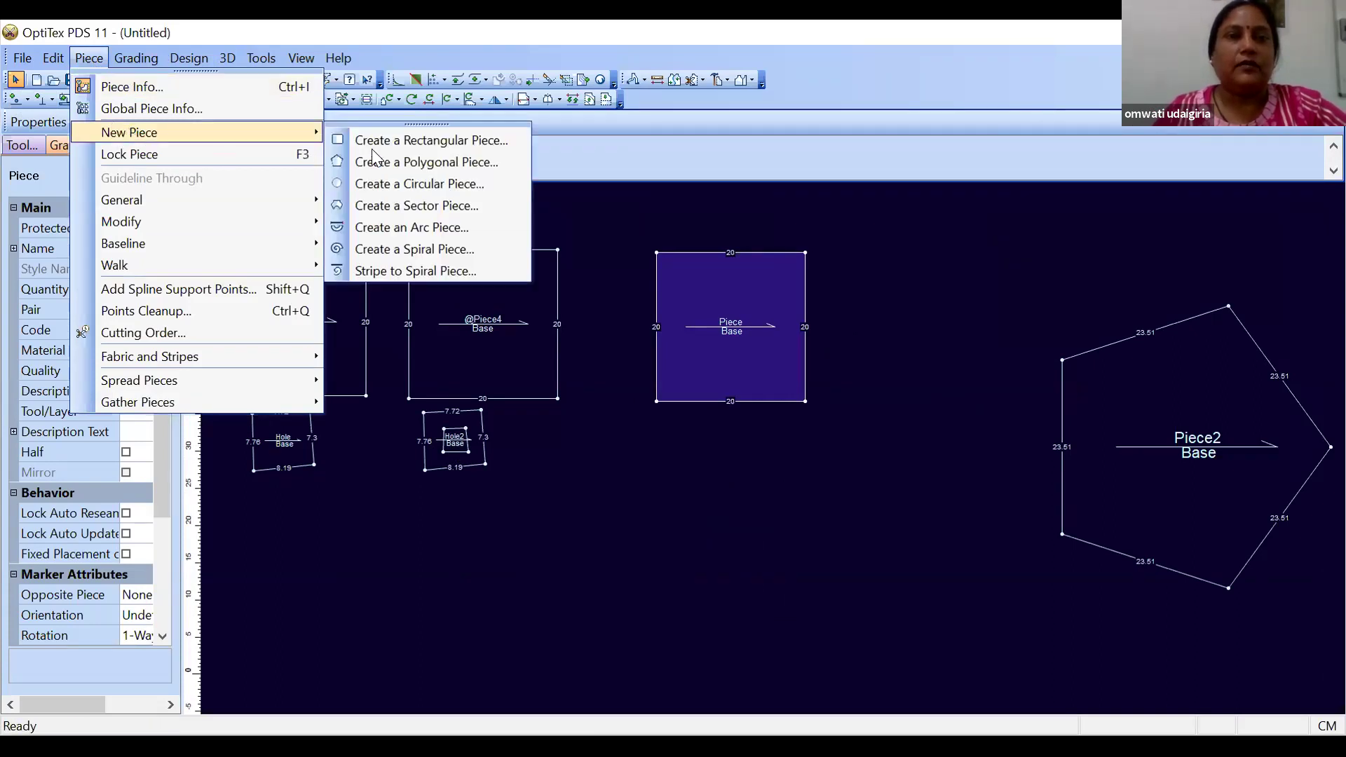
left_click(130, 155)
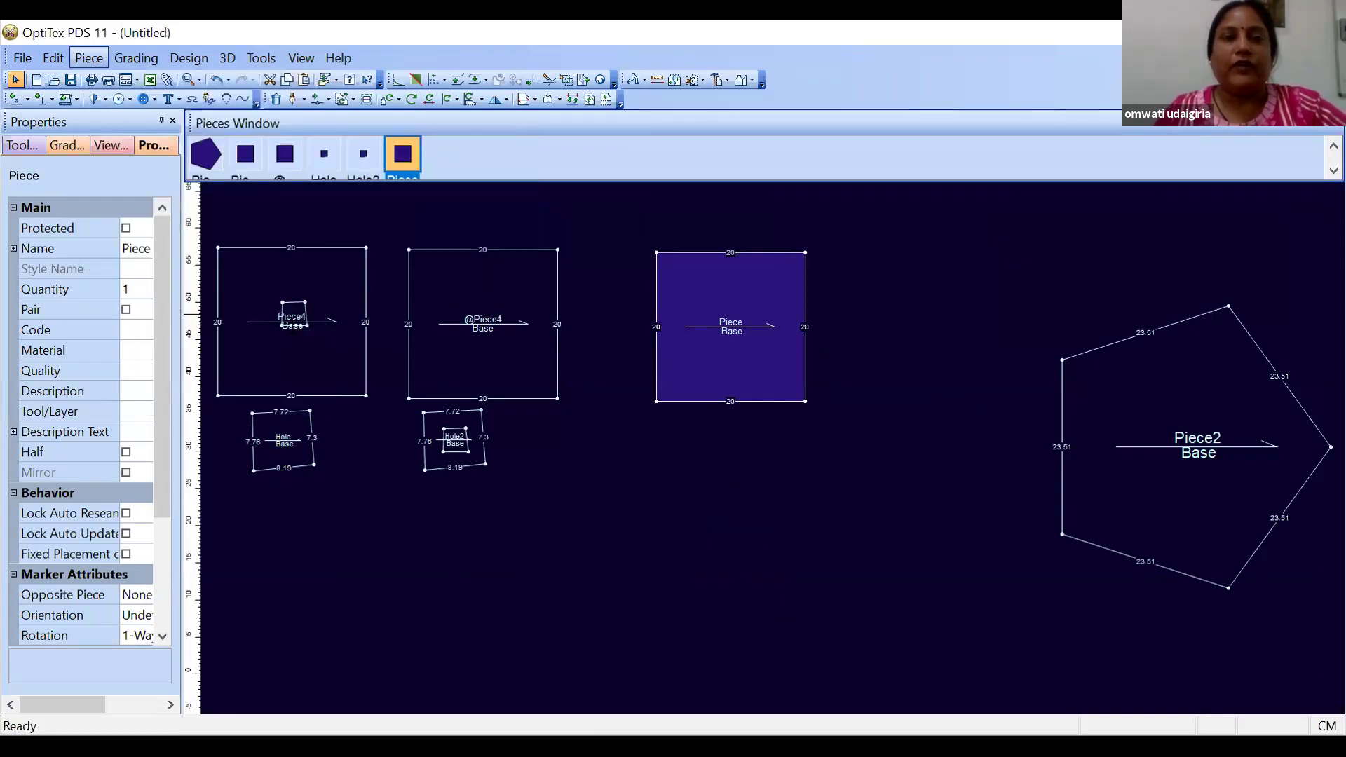
left_click(292, 324)
key("BackSpace")
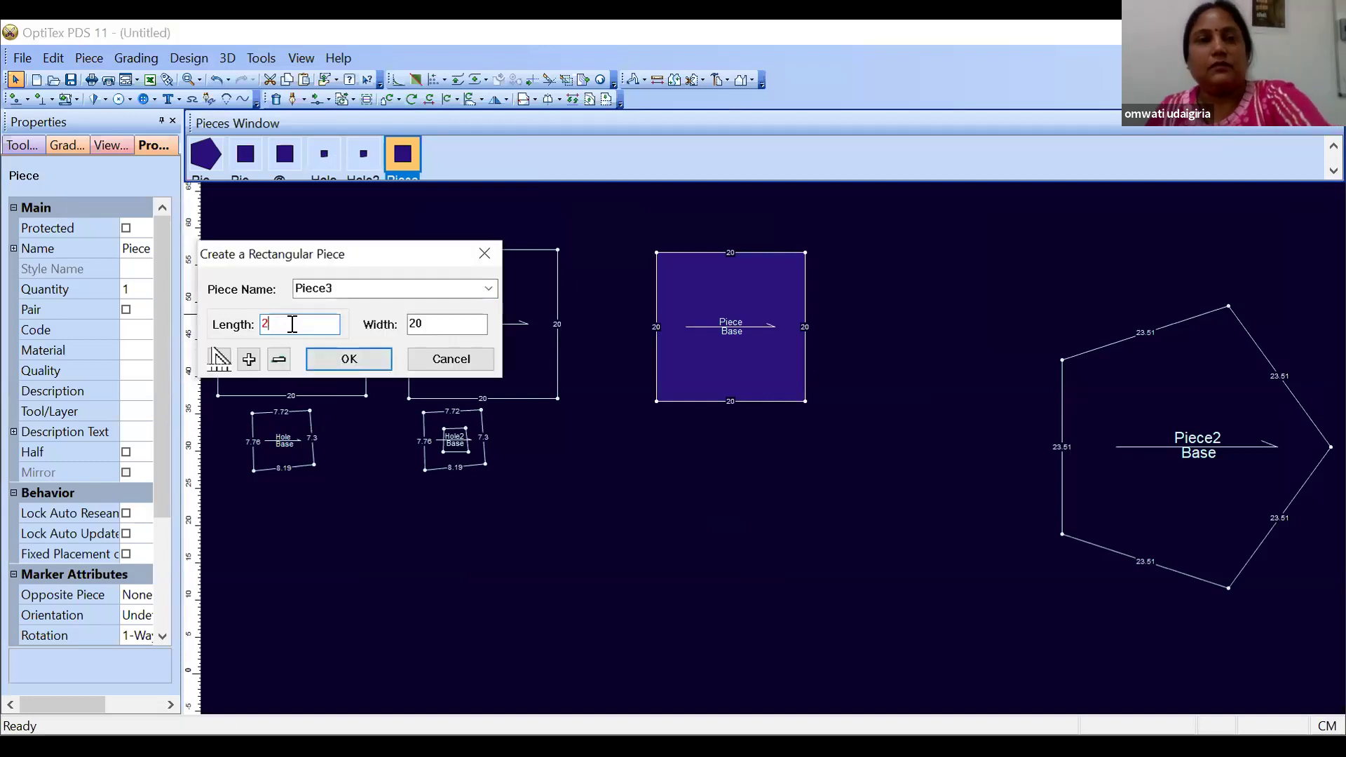
type("5")
key("Tab")
type("25")
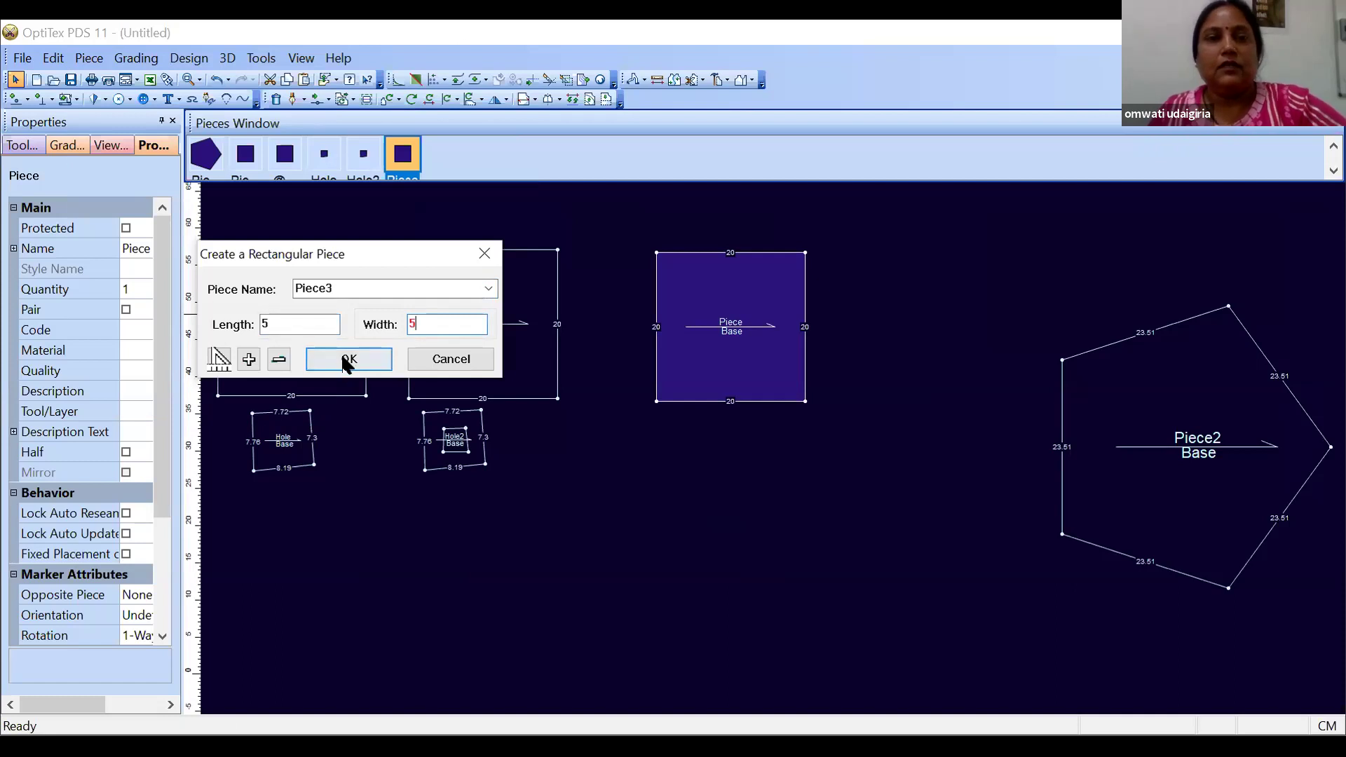
left_click(346, 360)
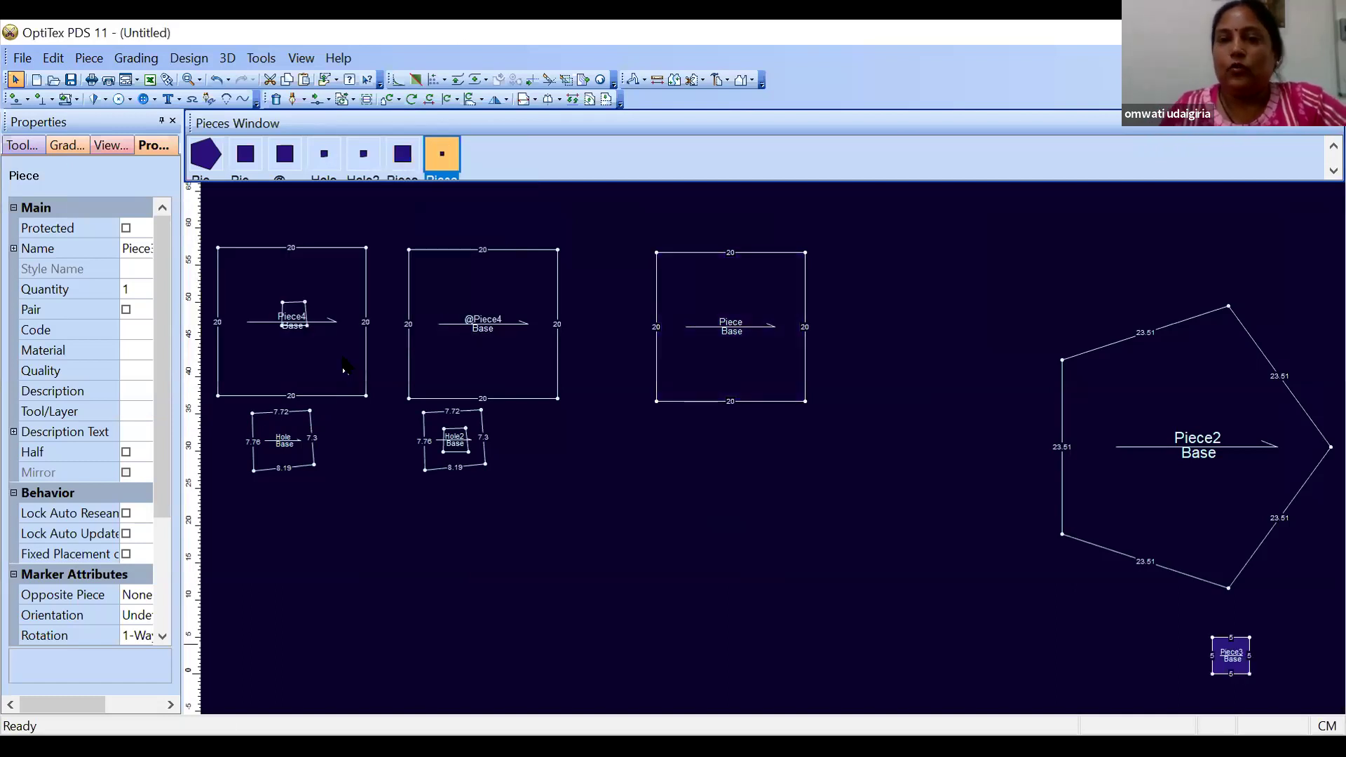
Move the 5 cm square piece inside the new 20 cm square, near its centre
left_click_drag(1218, 642, 711, 458)
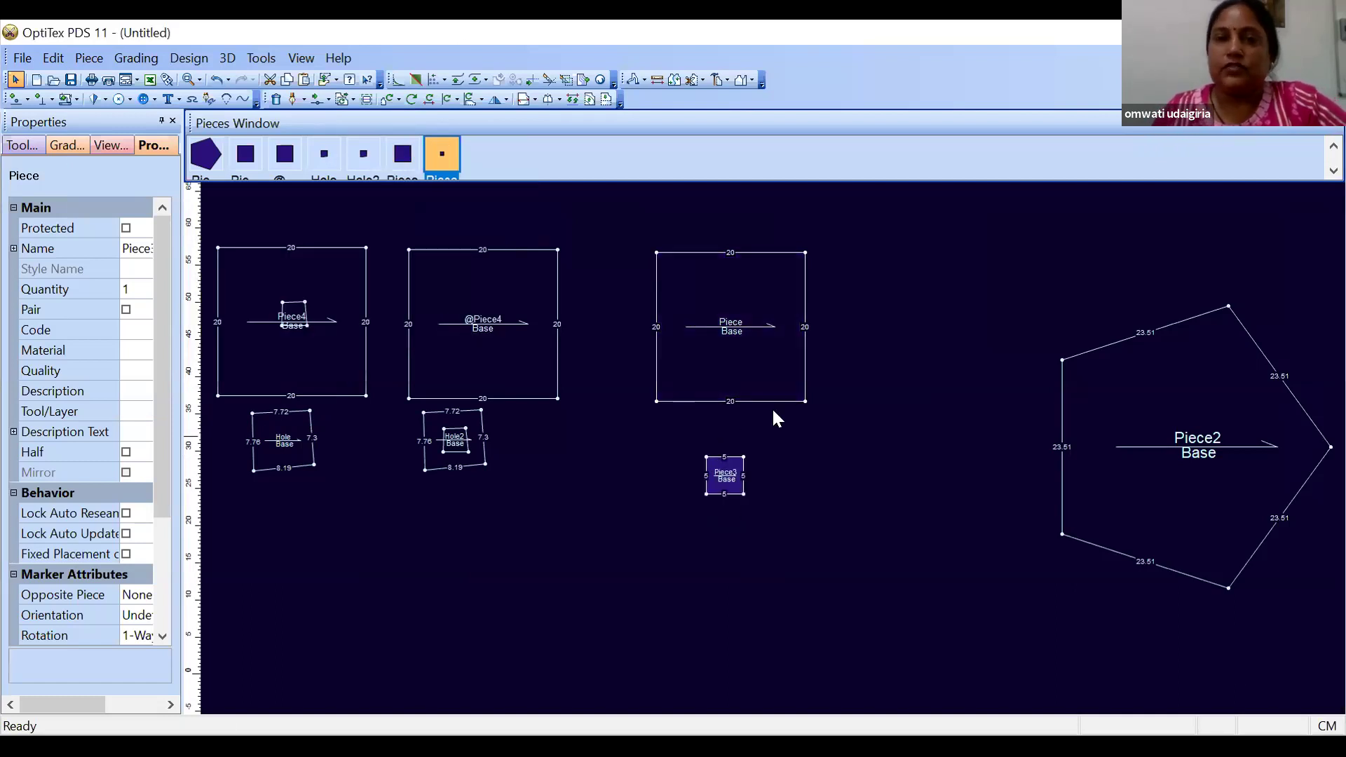
scroll(764, 411, "up", 5)
left_click_drag(760, 350, 711, 457)
left_click_drag(779, 400, 731, 509)
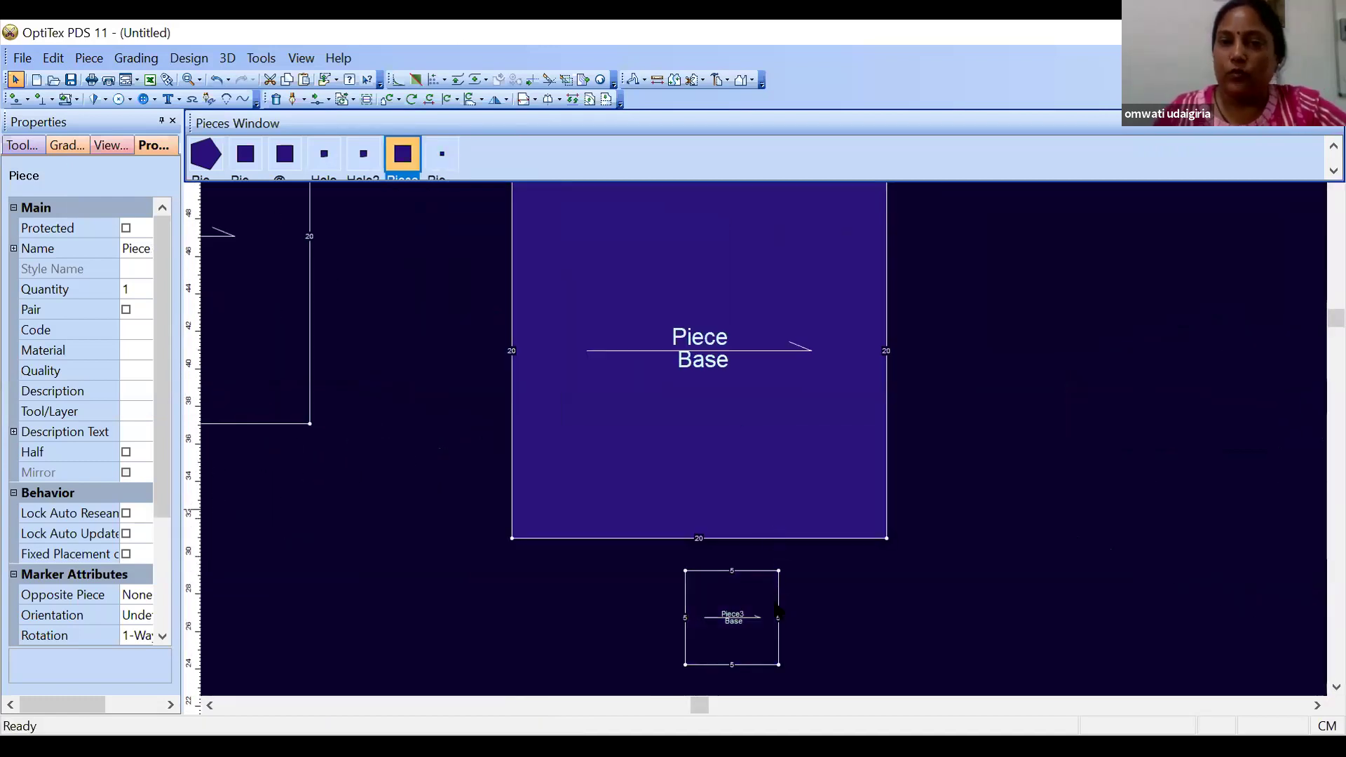
left_click_drag(755, 611, 739, 321)
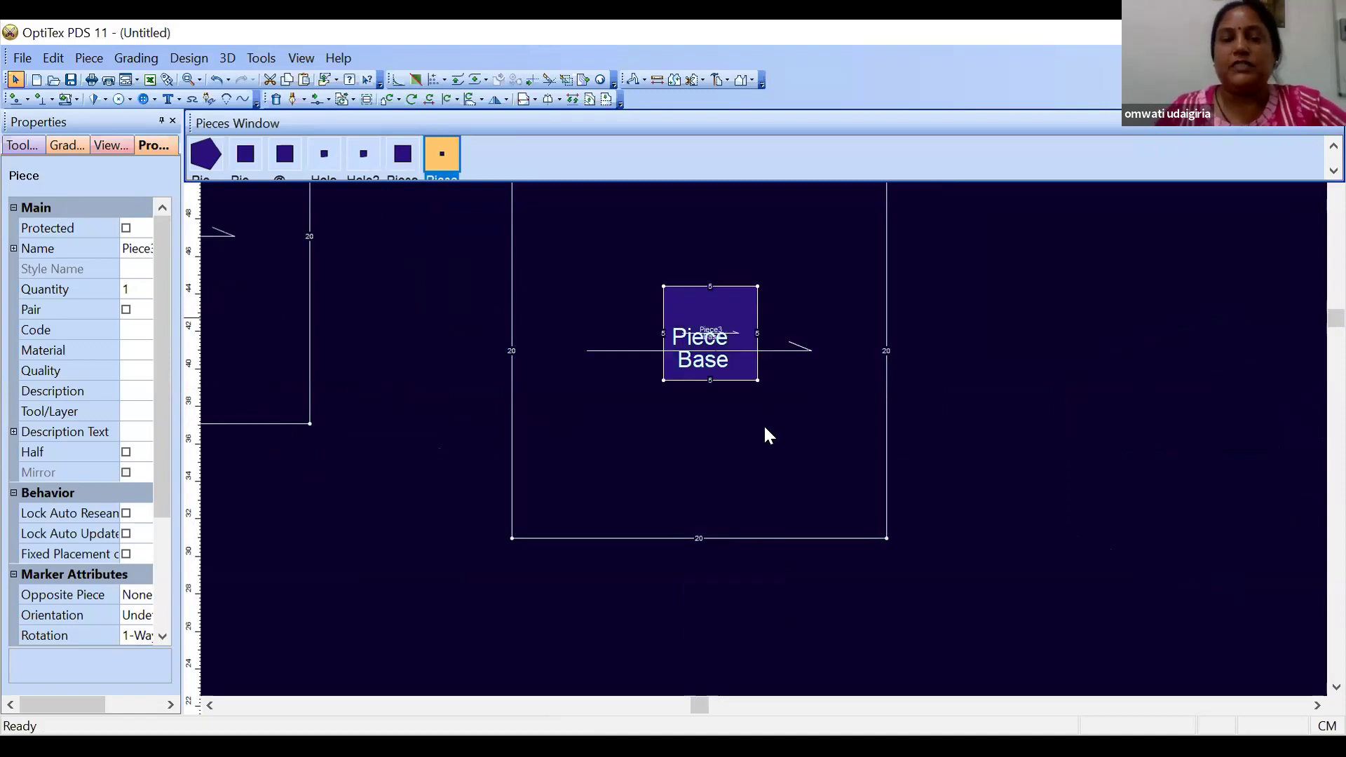
Review the piece-to-internal conversion options for the 5 cm square and nudge it closer to the larger square's centre
scroll(763, 423, "down", 1)
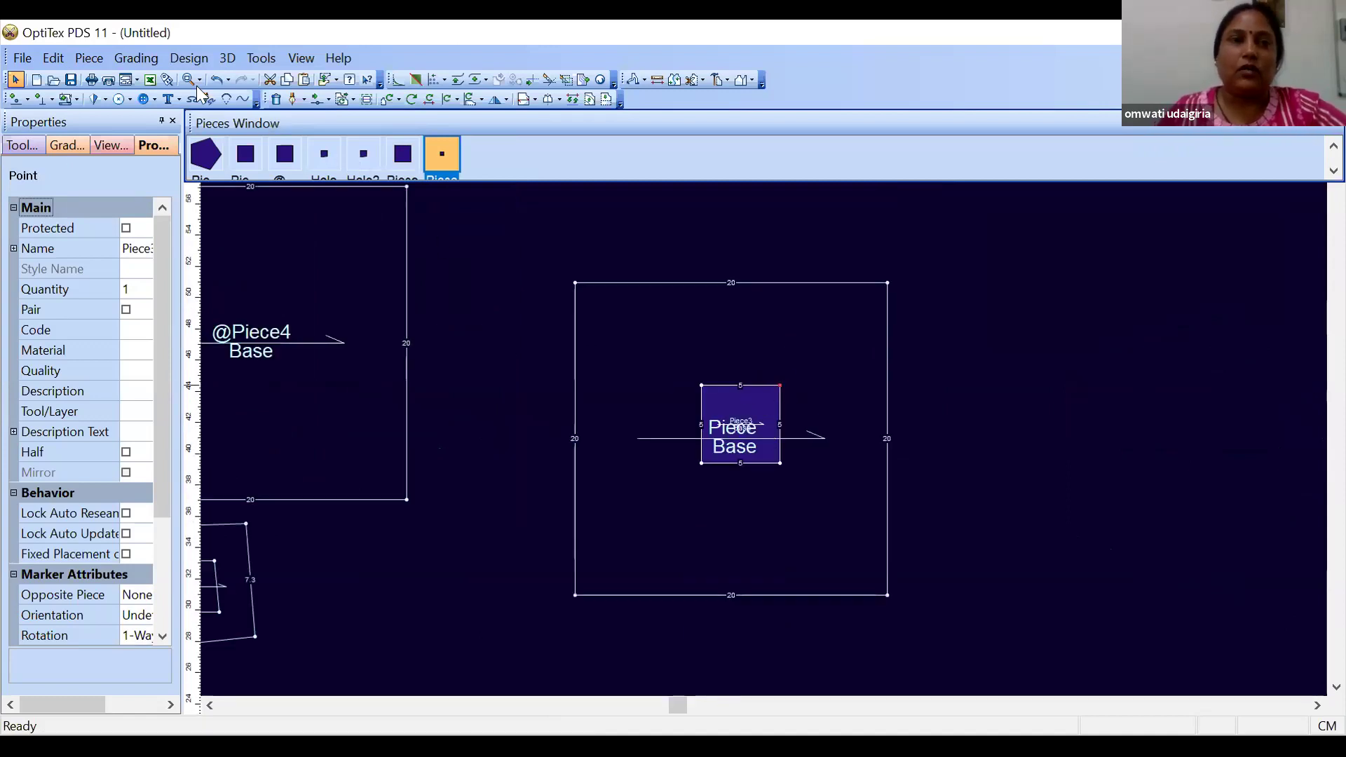
left_click(780, 386)
left_click(184, 62)
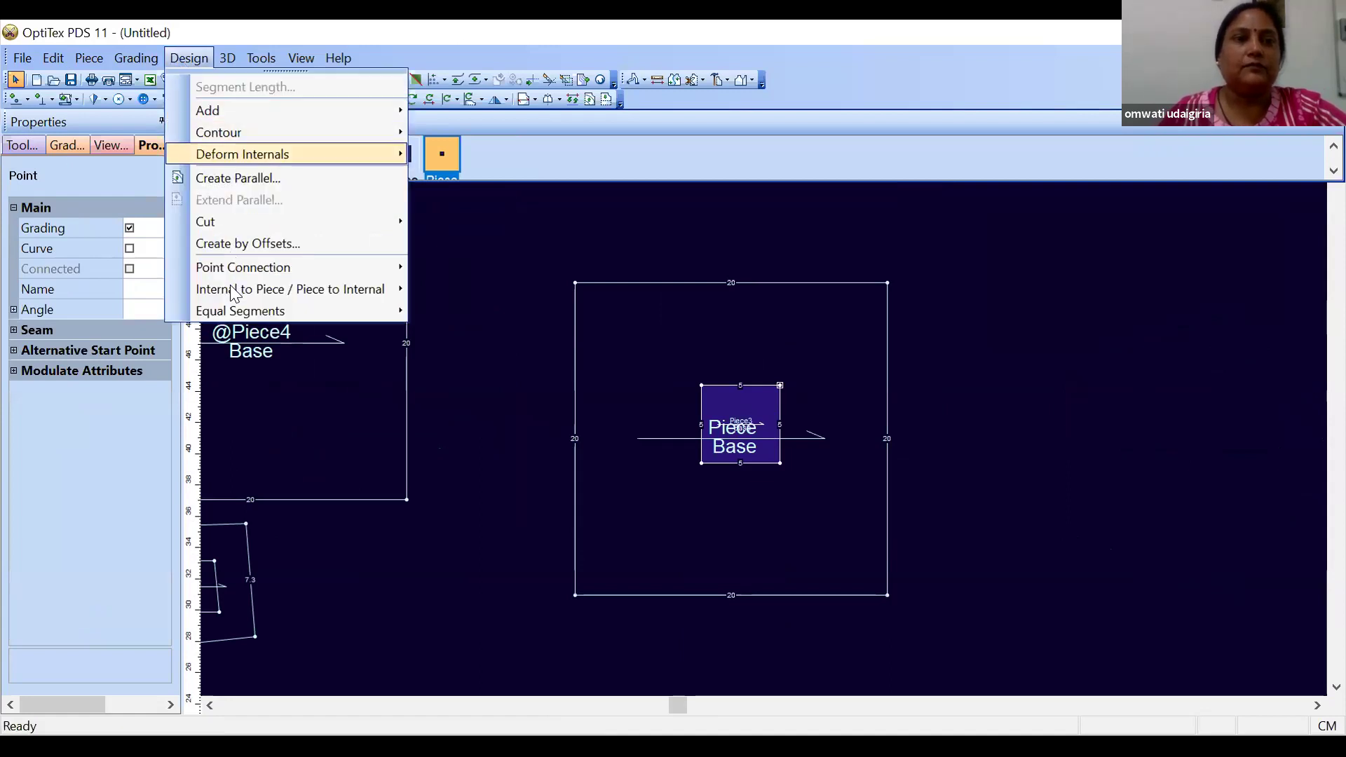
mouse_move(230, 287)
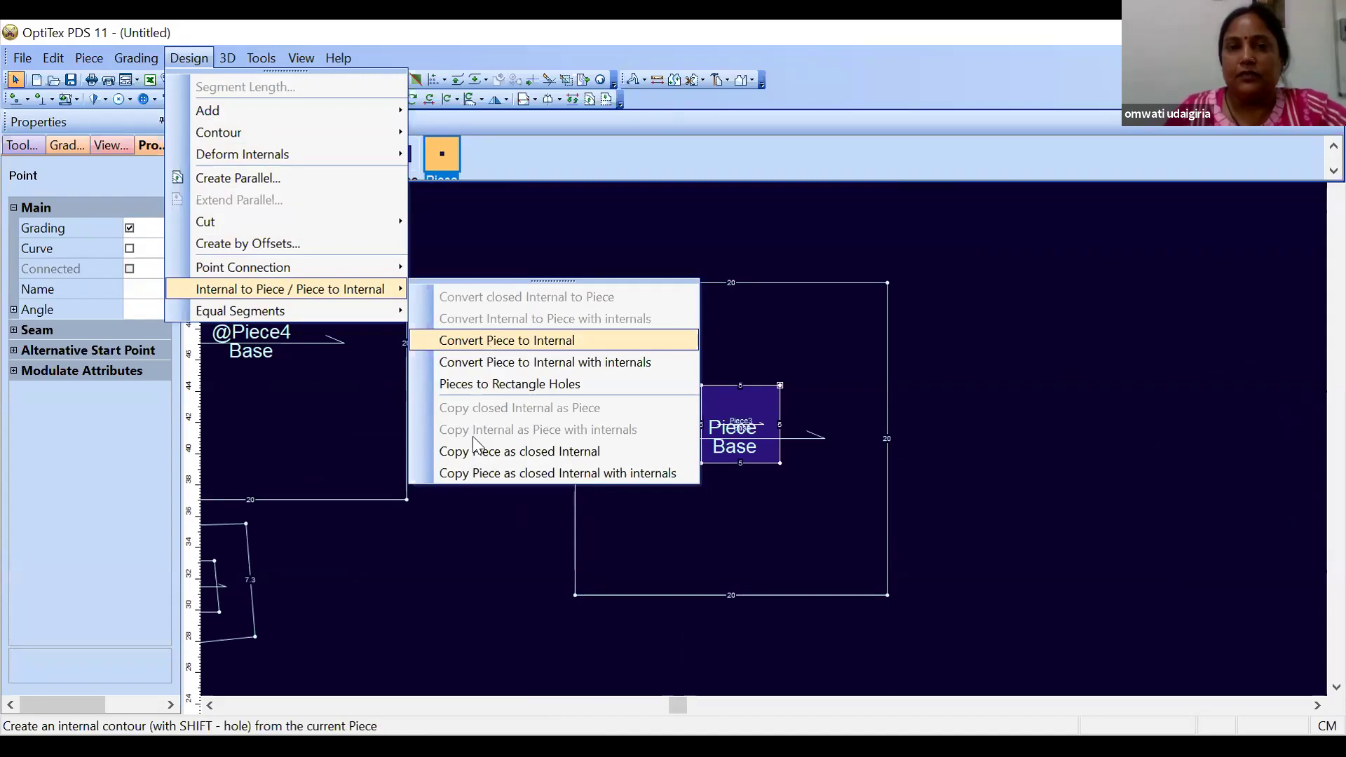
left_click(745, 417)
mouse_move(745, 417)
left_mouse_down()
mouse_move(1009, 405)
mouse_move(766, 393)
mouse_move(736, 406)
left_mouse_up()
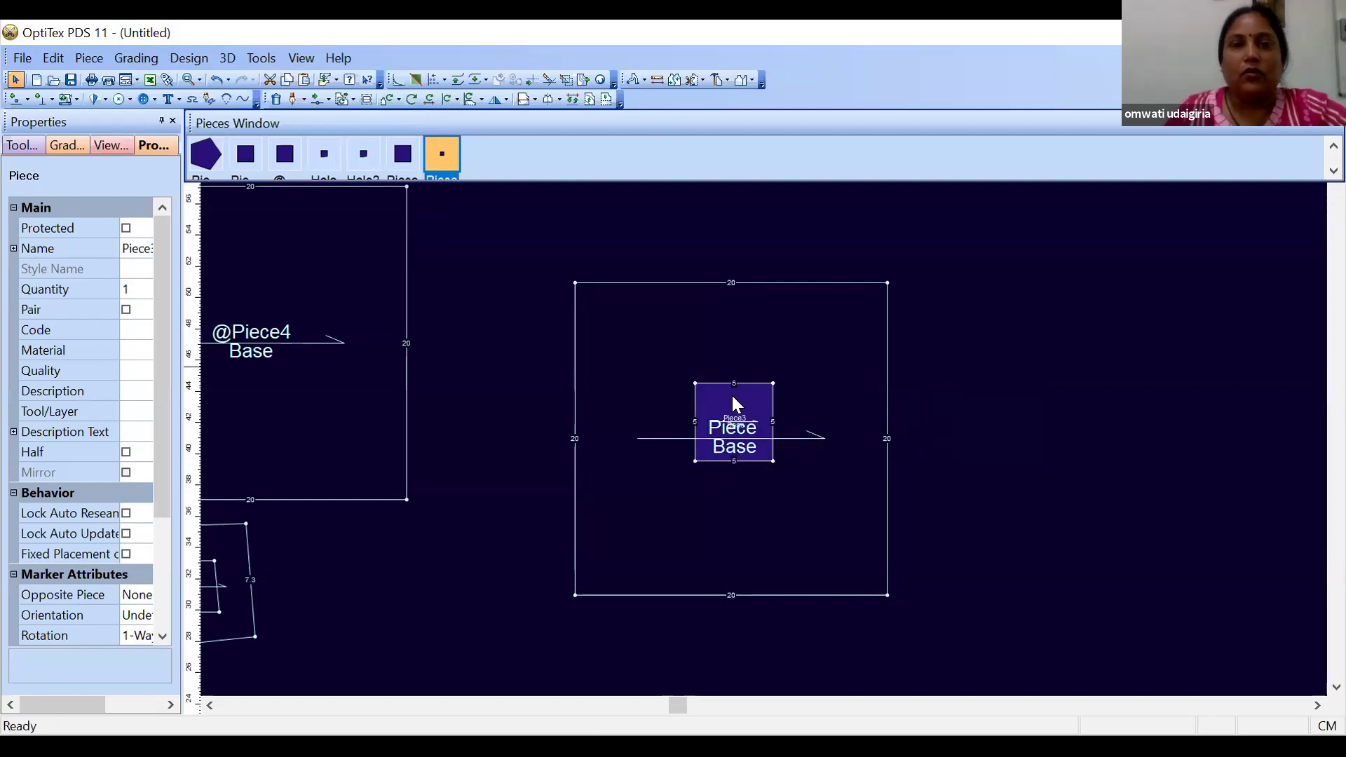
Convert the 5 cm square piece to an internal contour of the 20 cm square and move the combined piece sideways
left_click(773, 384)
left_click(175, 60)
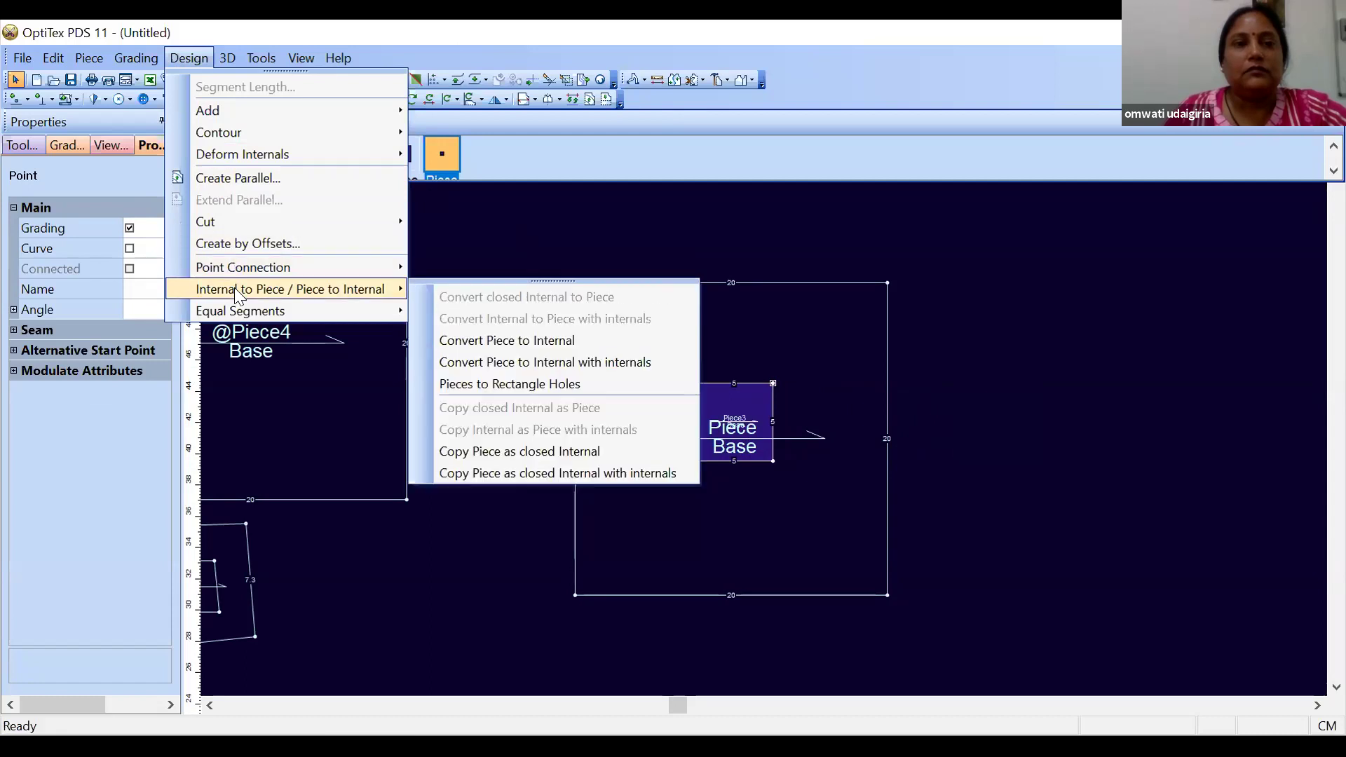
left_click(461, 341)
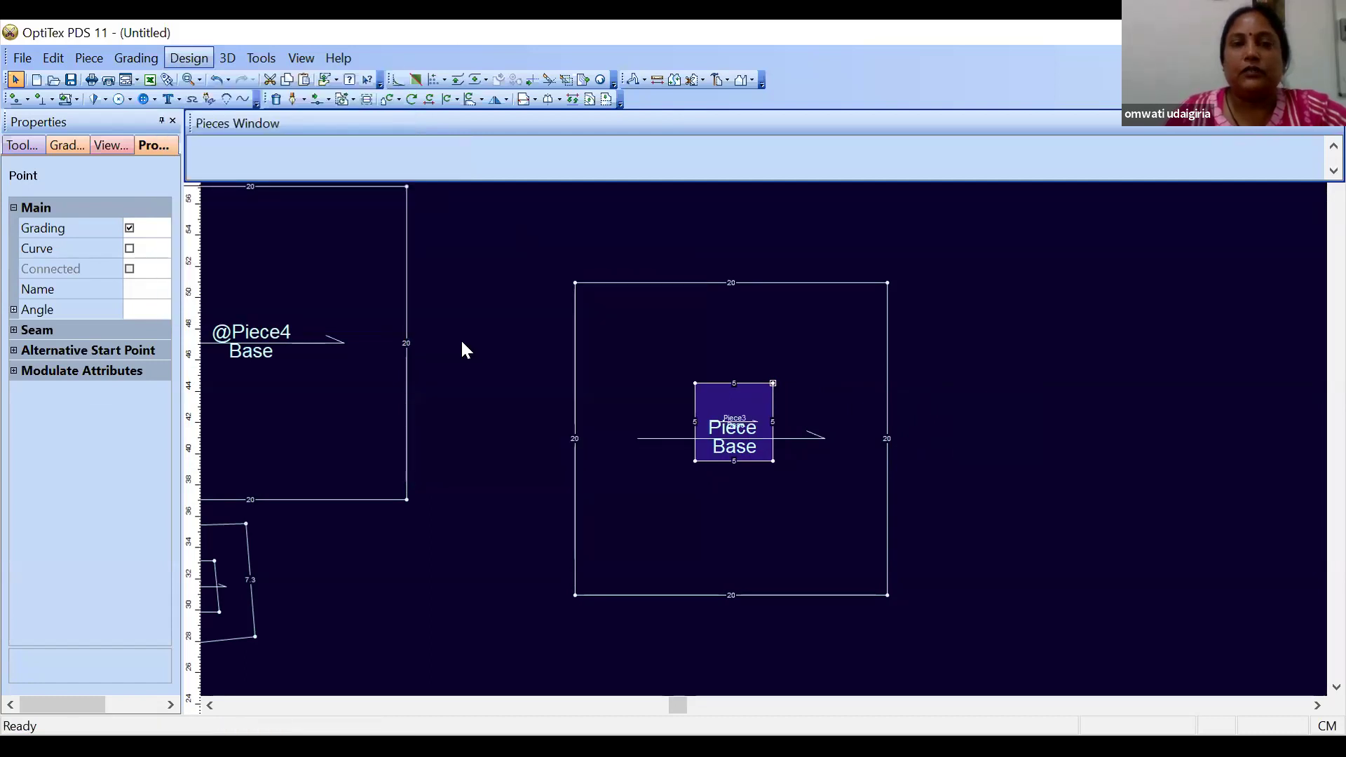
key("space")
left_click(858, 396)
left_click(875, 391)
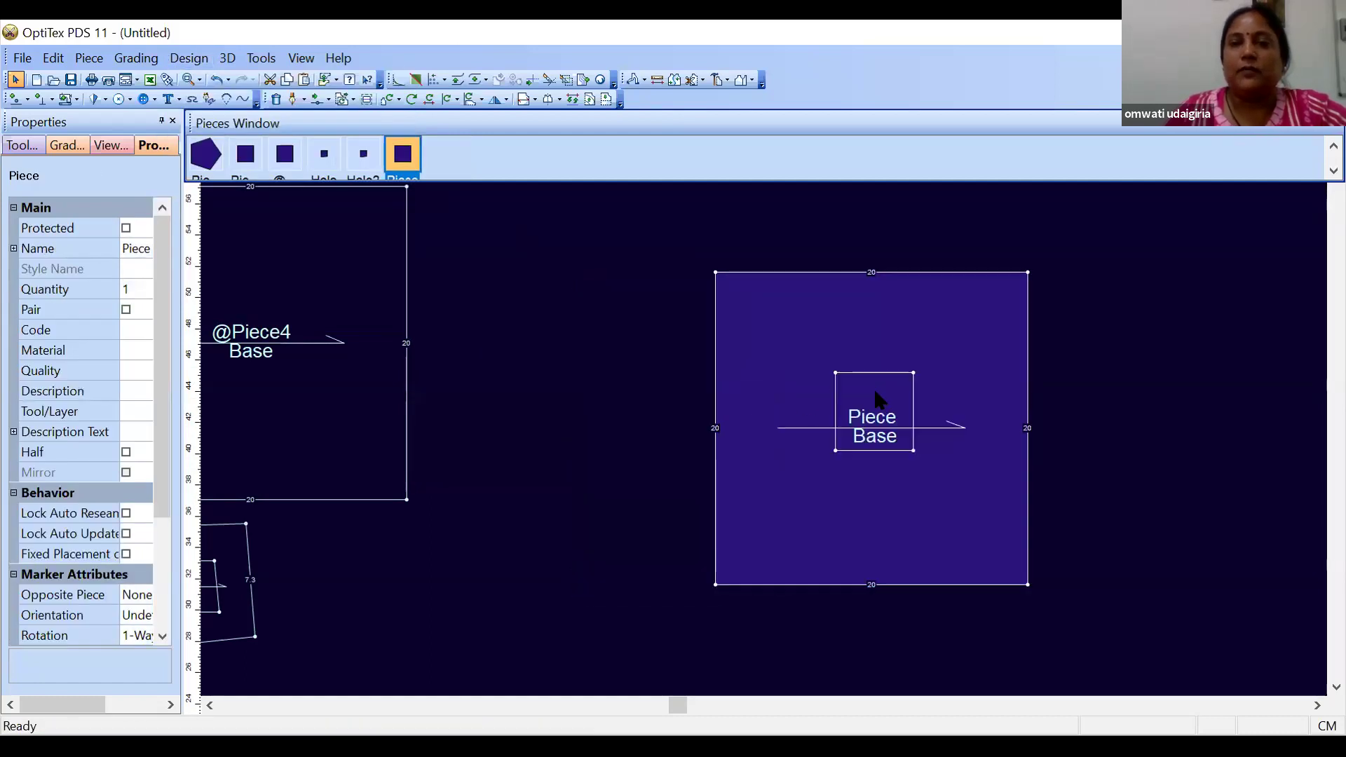
Move the combined 20 cm piece sideways and review which internal-to-piece and piece-to-internal conversions are available for it
key("space")
left_click(721, 401)
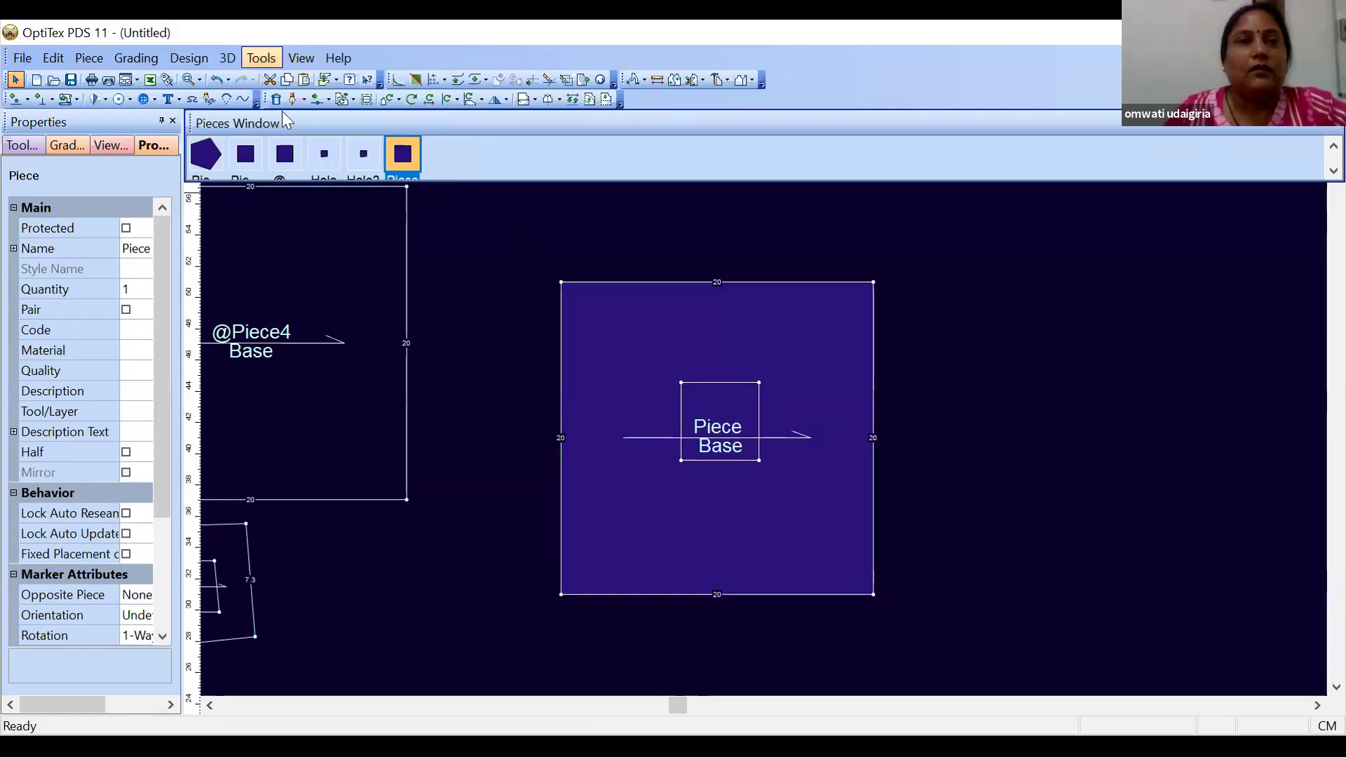
left_click(179, 59)
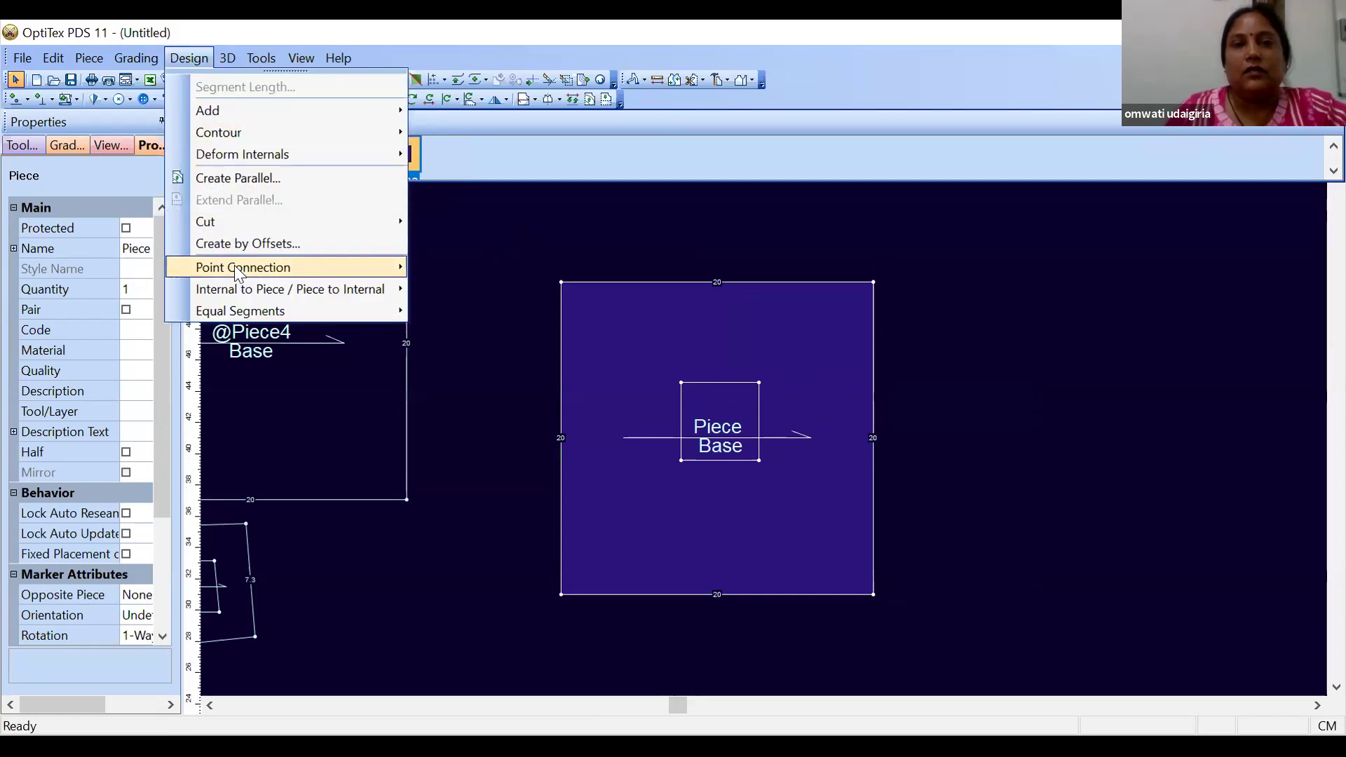
mouse_move(239, 290)
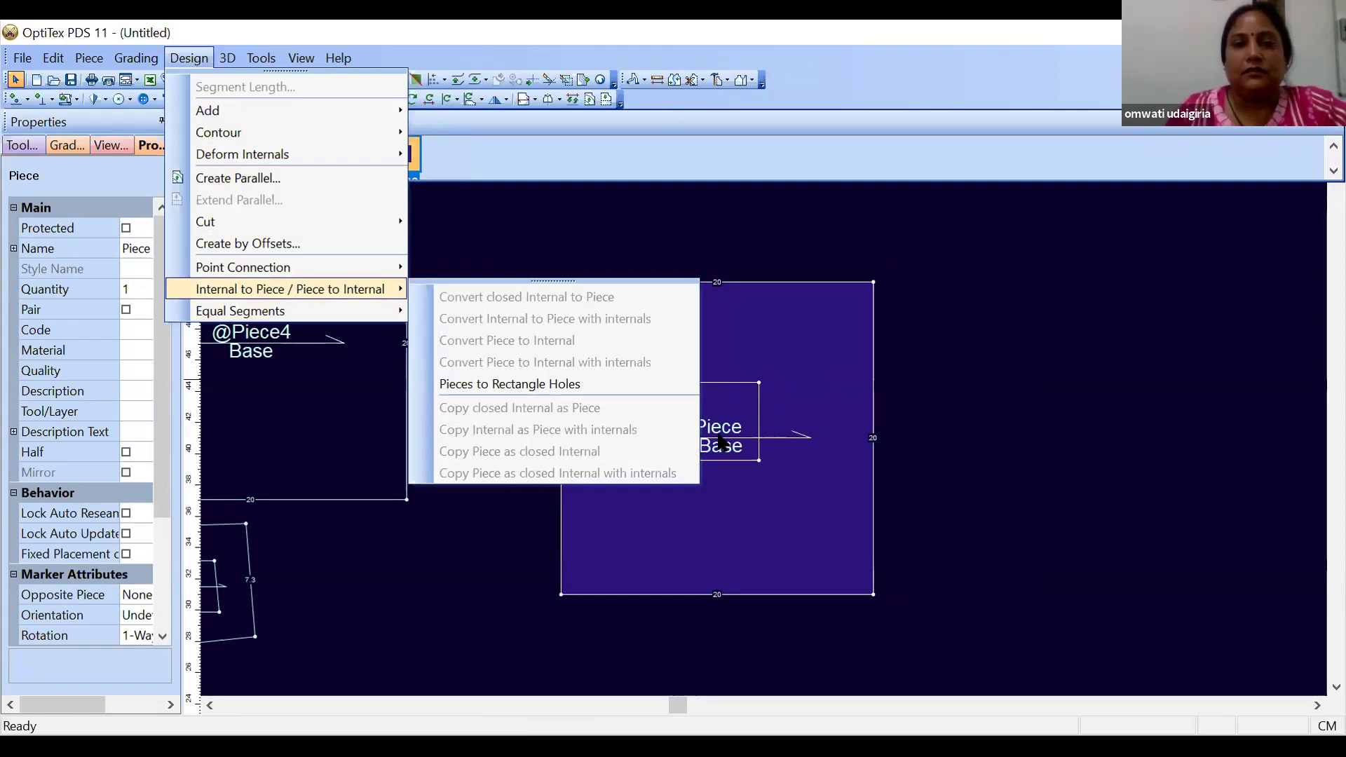
left_click(726, 386)
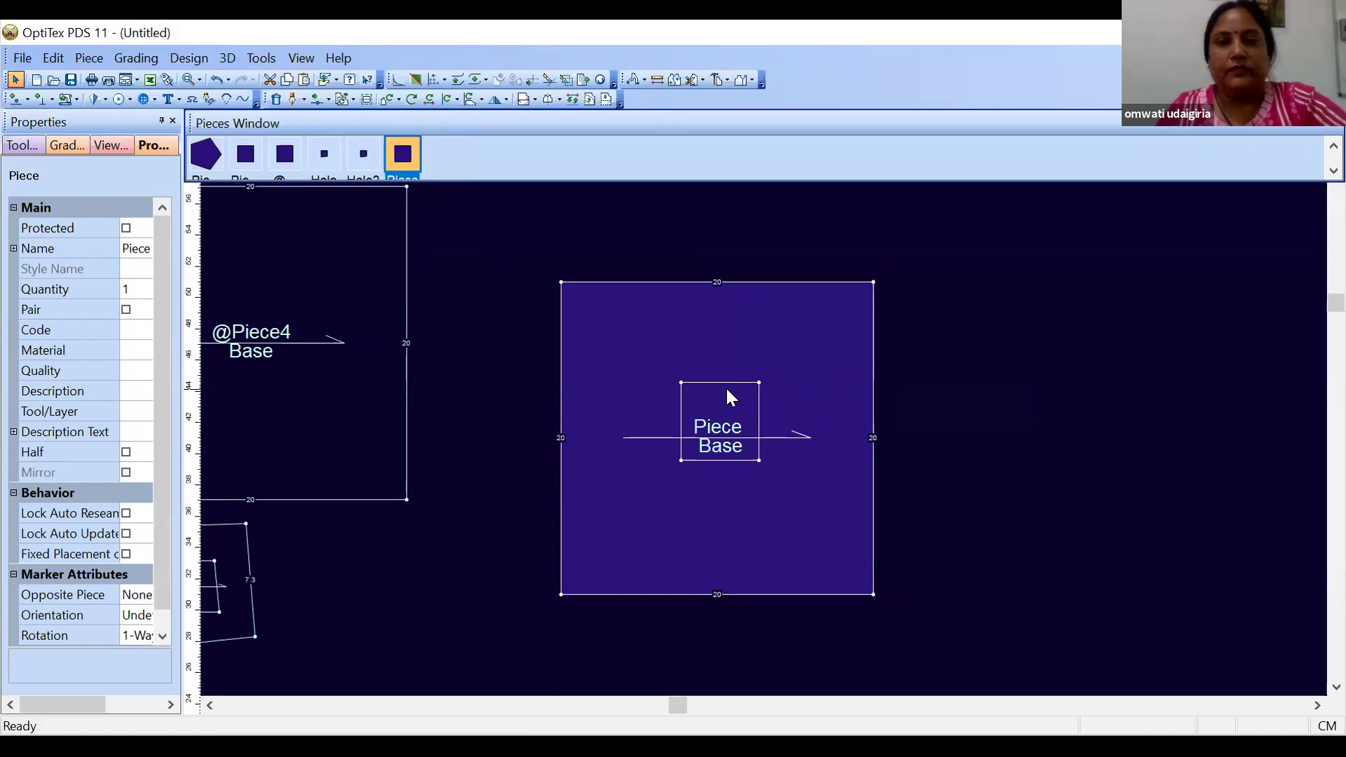
Undo the conversion of the 5 cm square to an internal contour, restoring it as a separate piece
left_click_drag(725, 386, 836, 405)
key("ctrl+z")
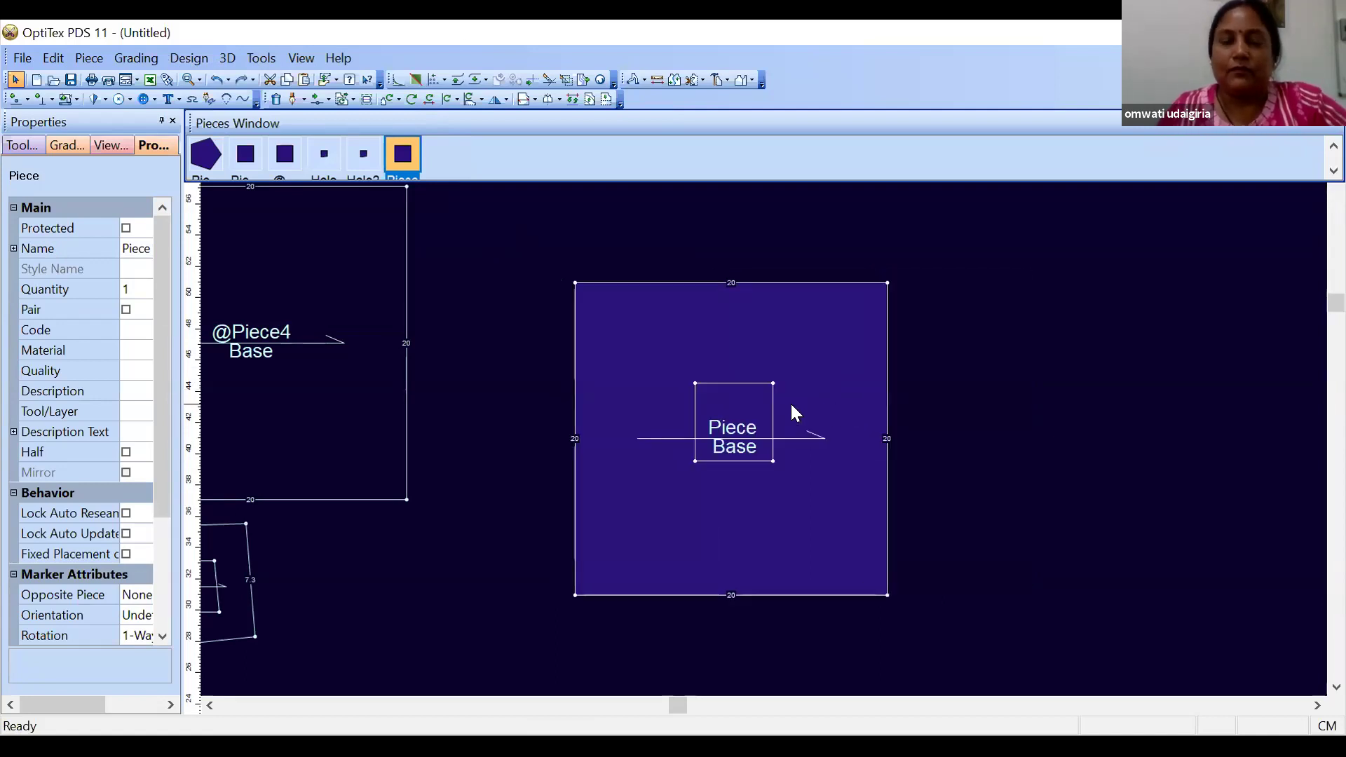
left_click(769, 404)
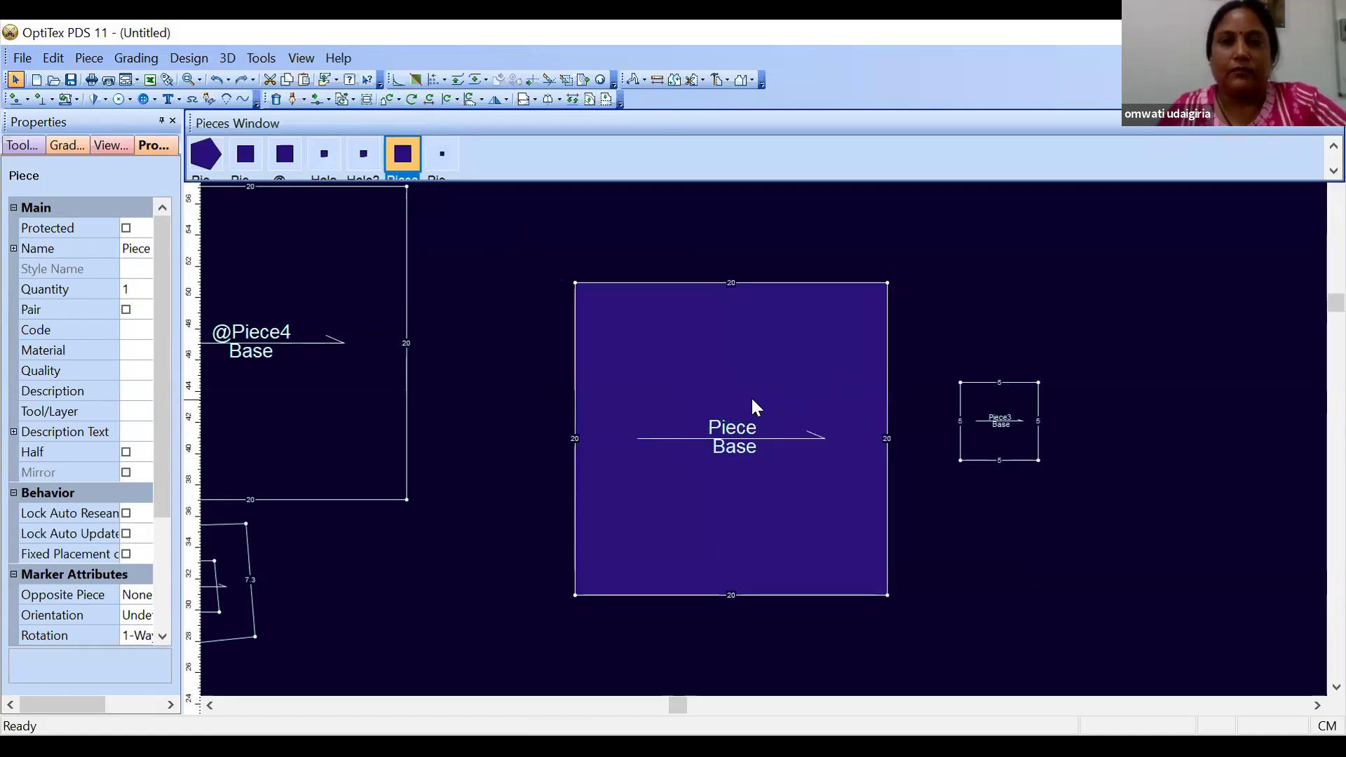
Draft a closed triangular internal contour in the upper middle of the 5 cm square, with a top side of about 1.75 cm
left_click(1009, 405)
scroll(1010, 405, "up", 2)
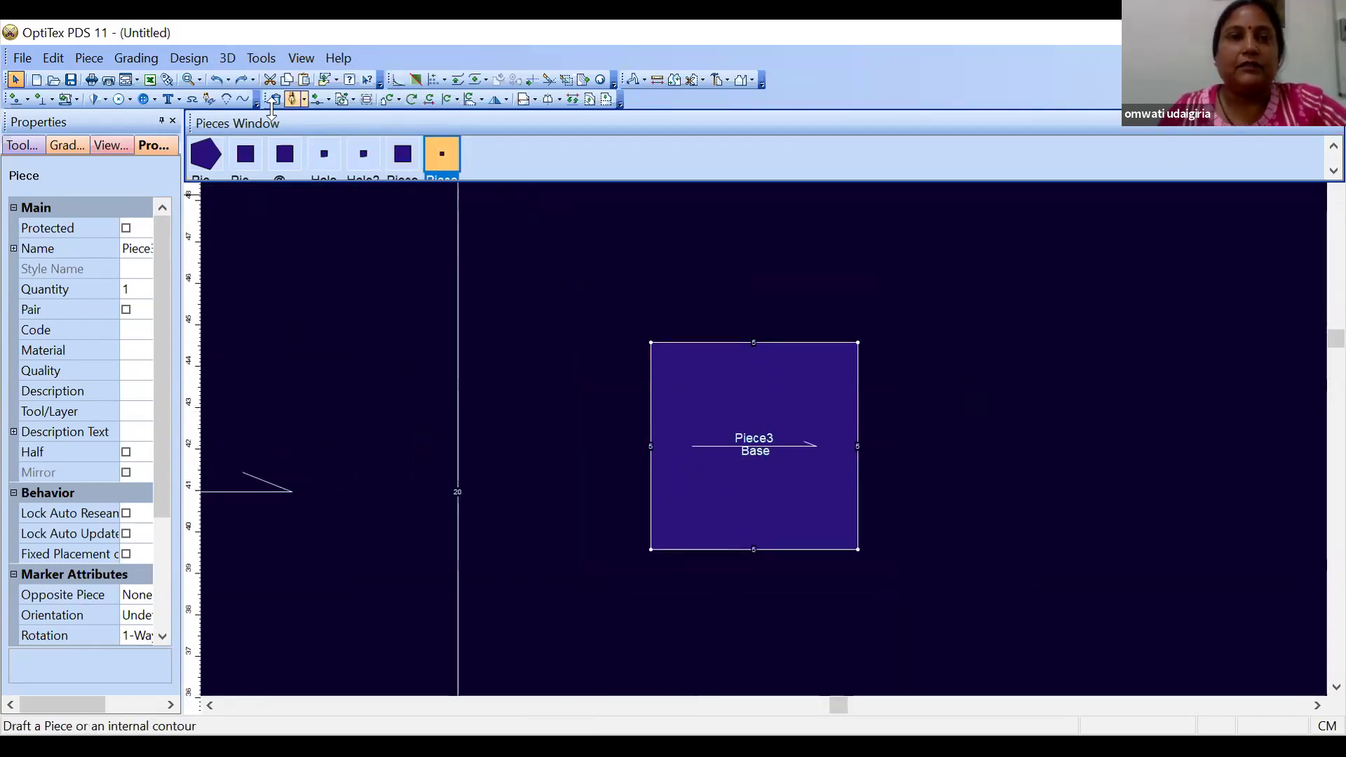
left_click(293, 99)
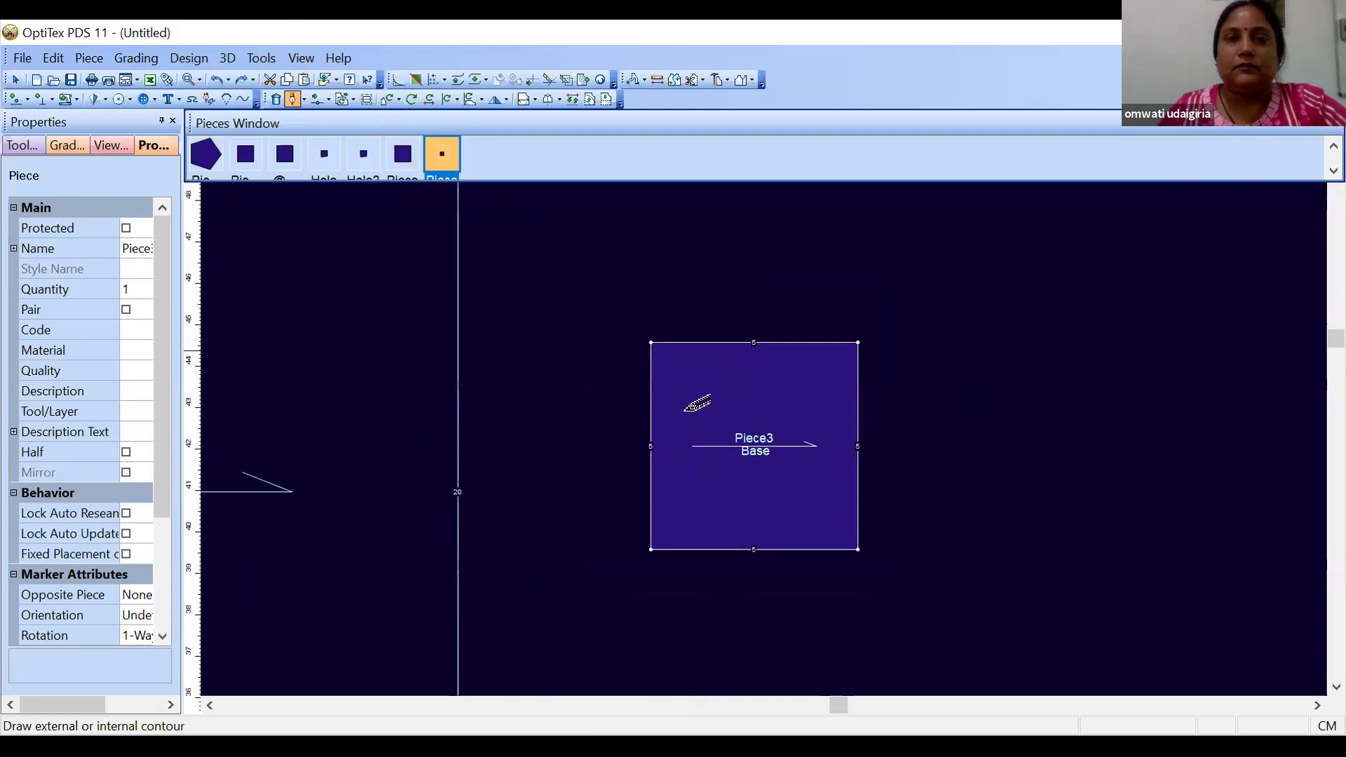
left_click(726, 405)
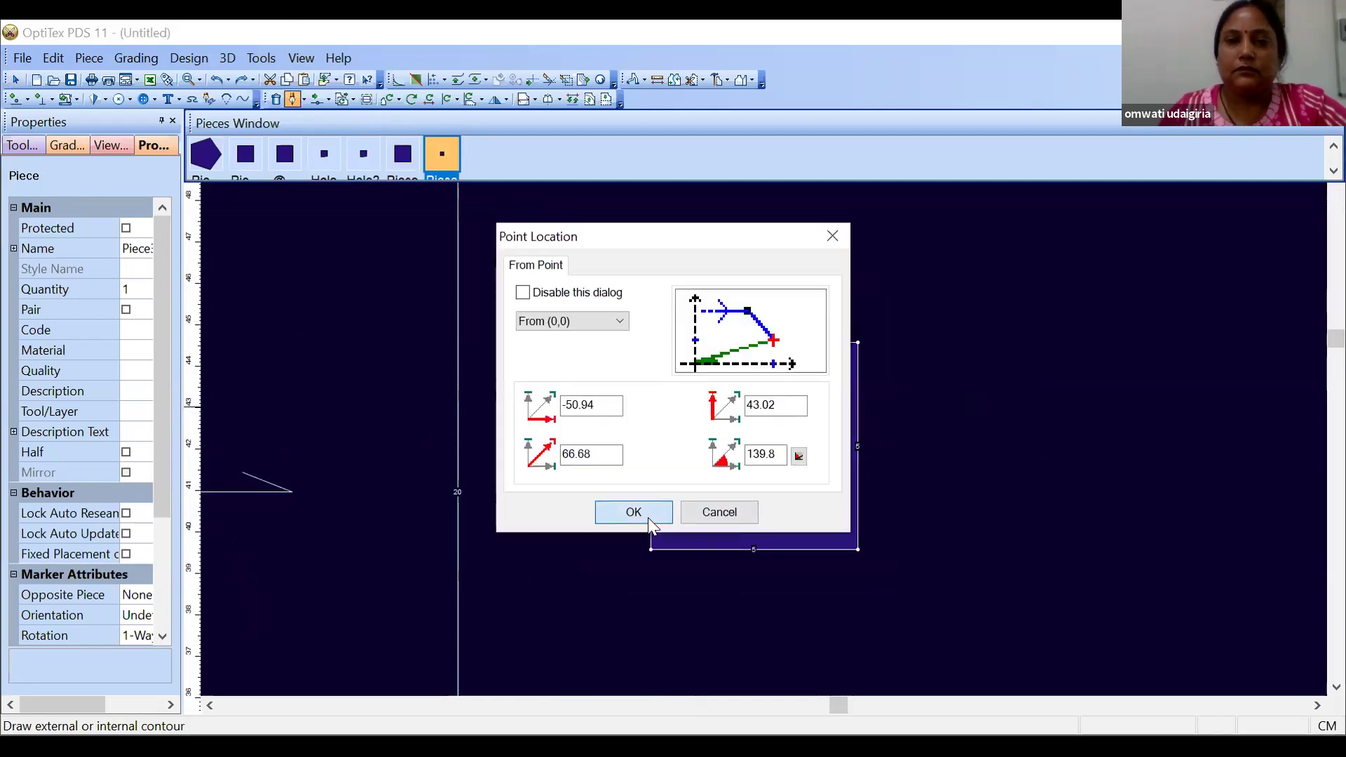
left_click(643, 513)
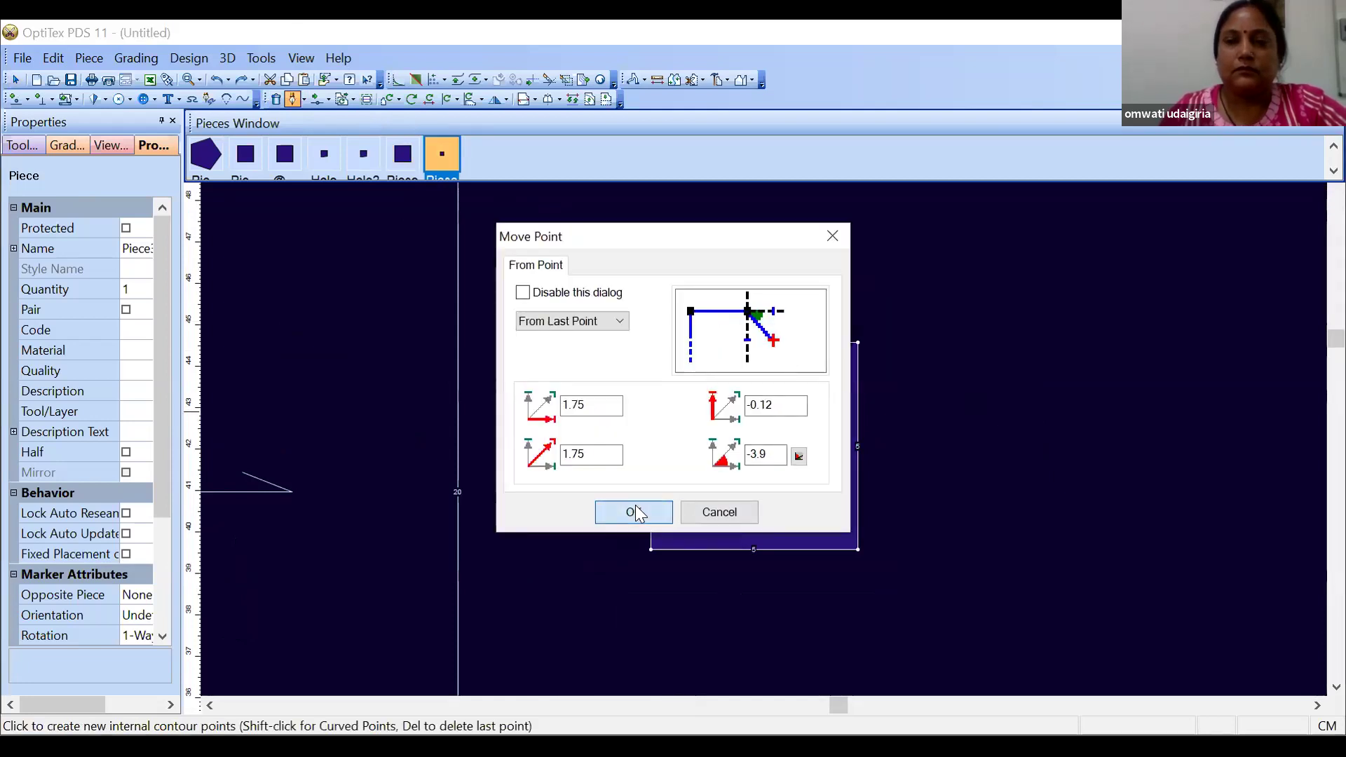
left_click(654, 503)
left_click(655, 503)
left_click(655, 503)
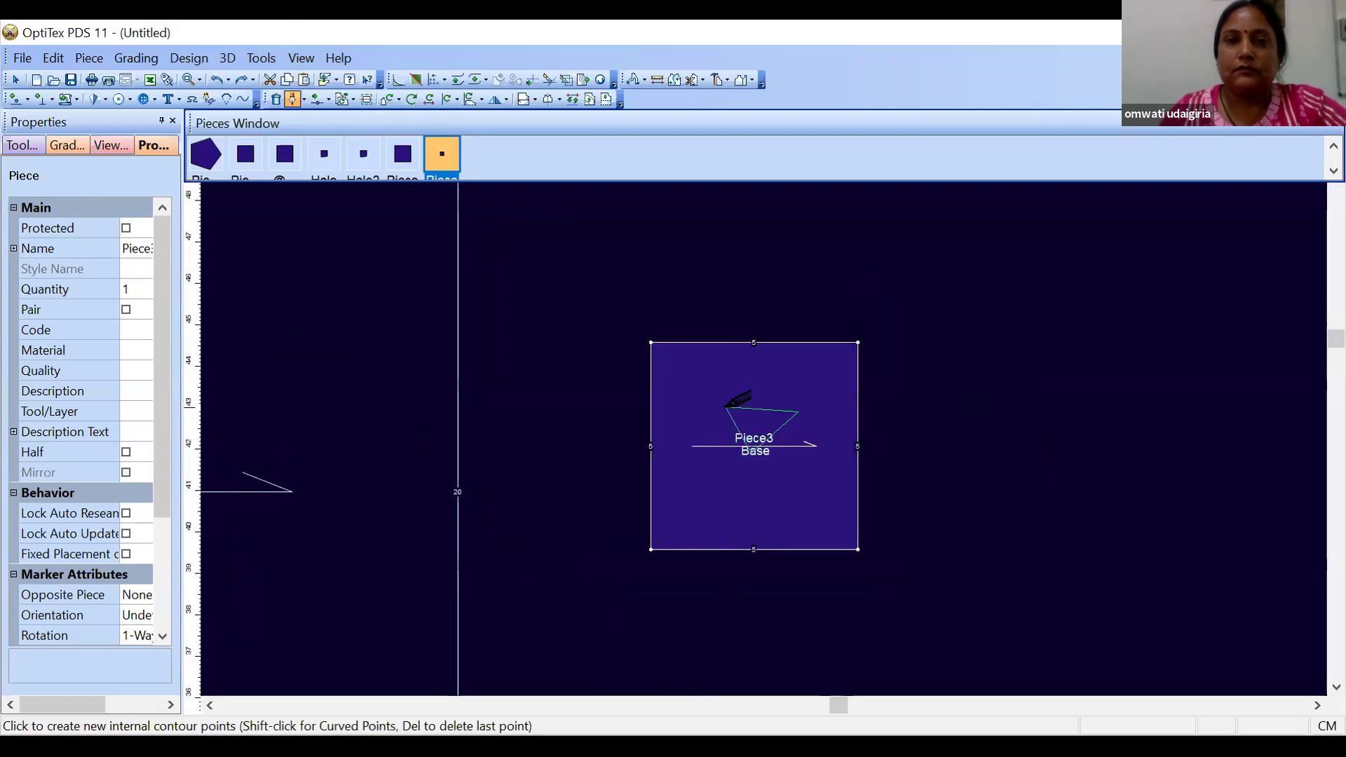
left_click(725, 405)
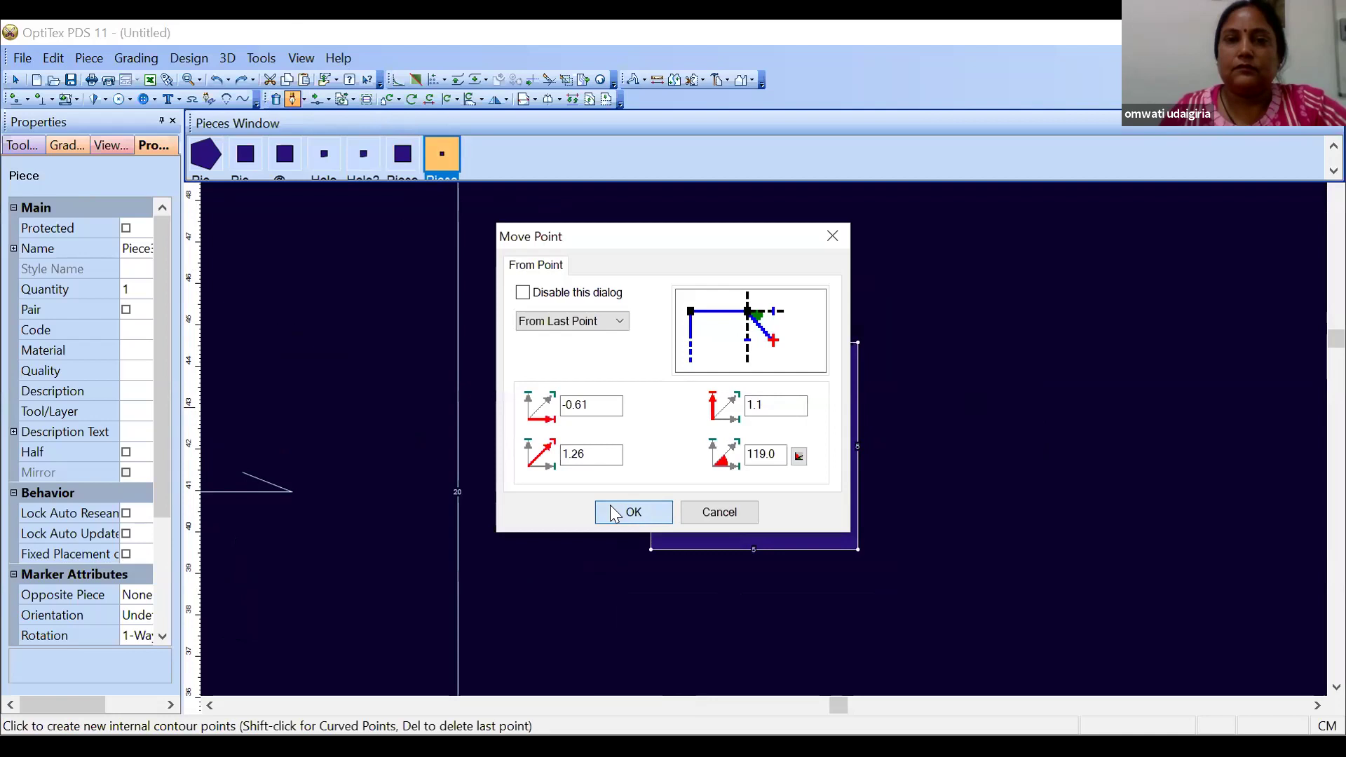
left_click(610, 506)
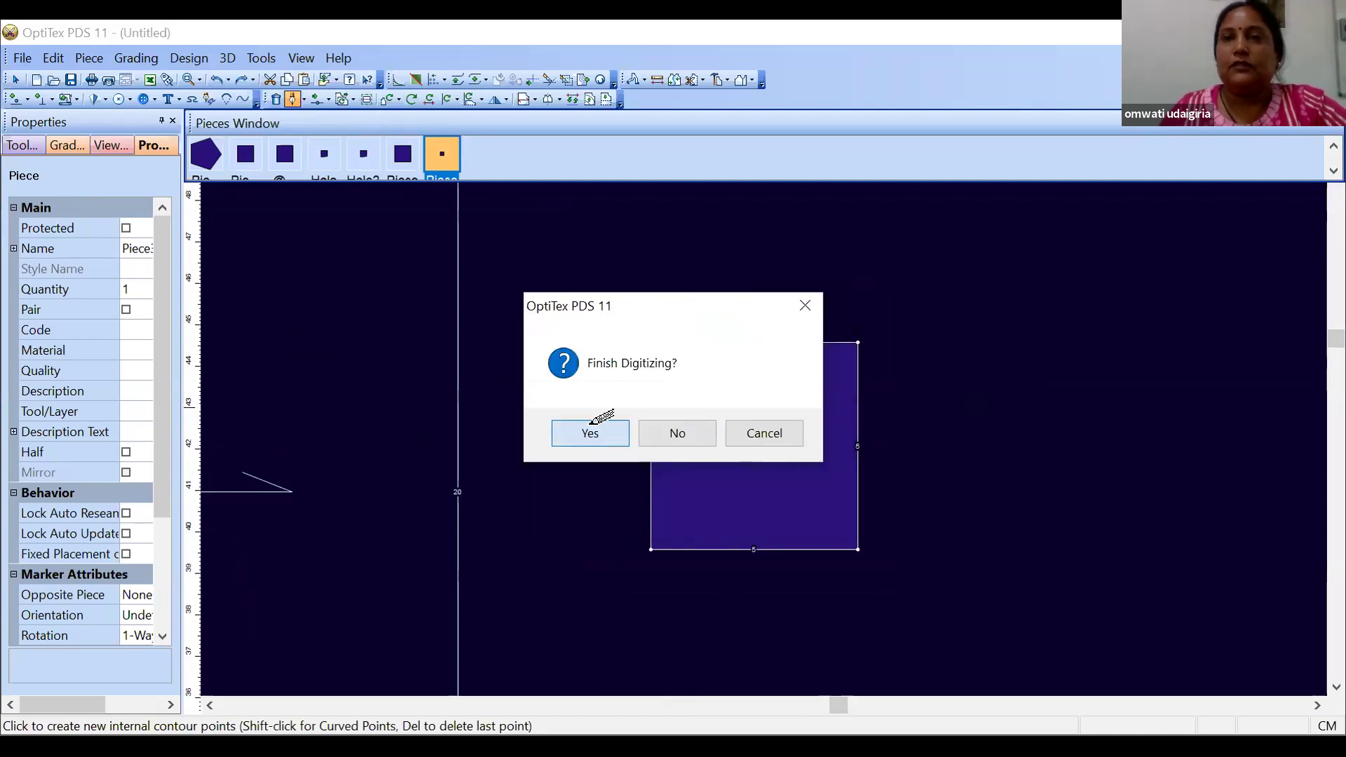
key("Return")
right_click(927, 366)
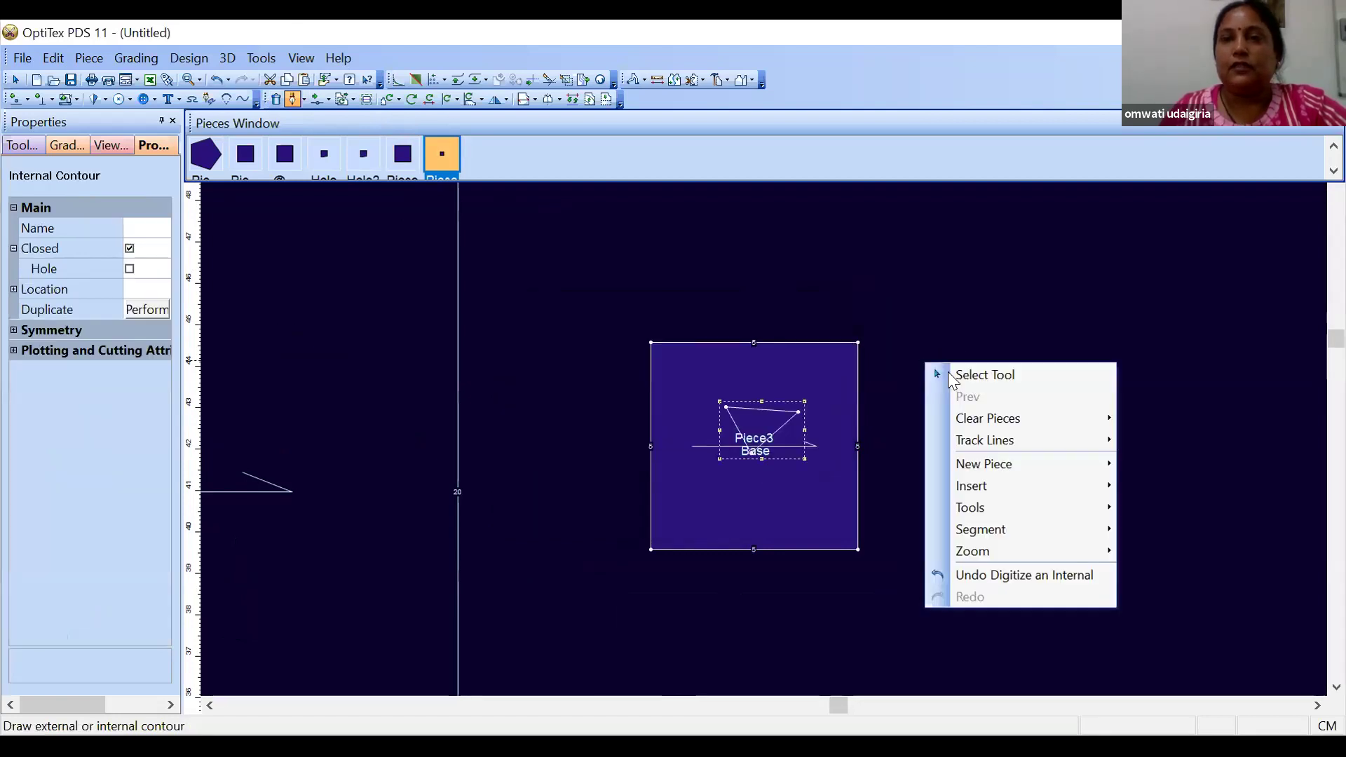
key("Return")
Move the 5 cm square with its triangle inside the 20 cm square, near the centre
scroll(824, 391, "down", 3)
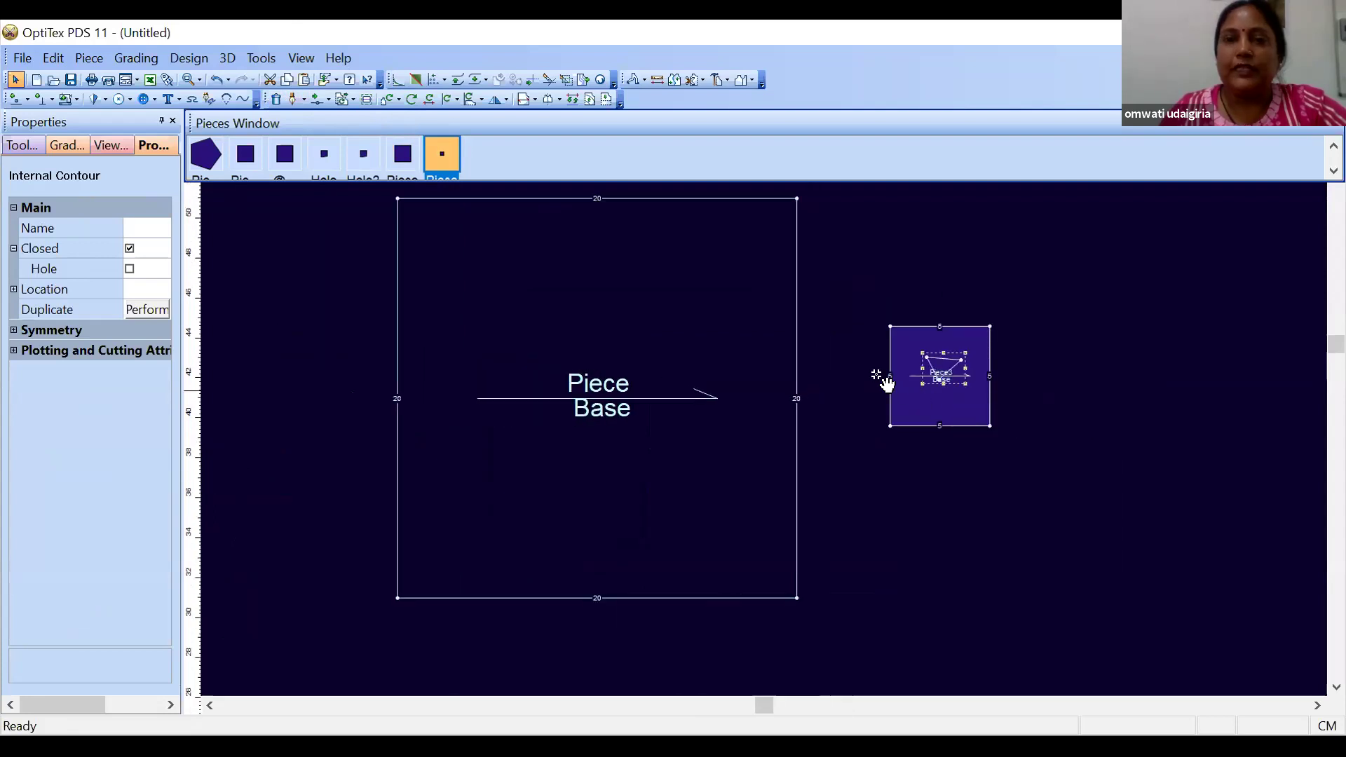
left_click(887, 384)
left_click(515, 404)
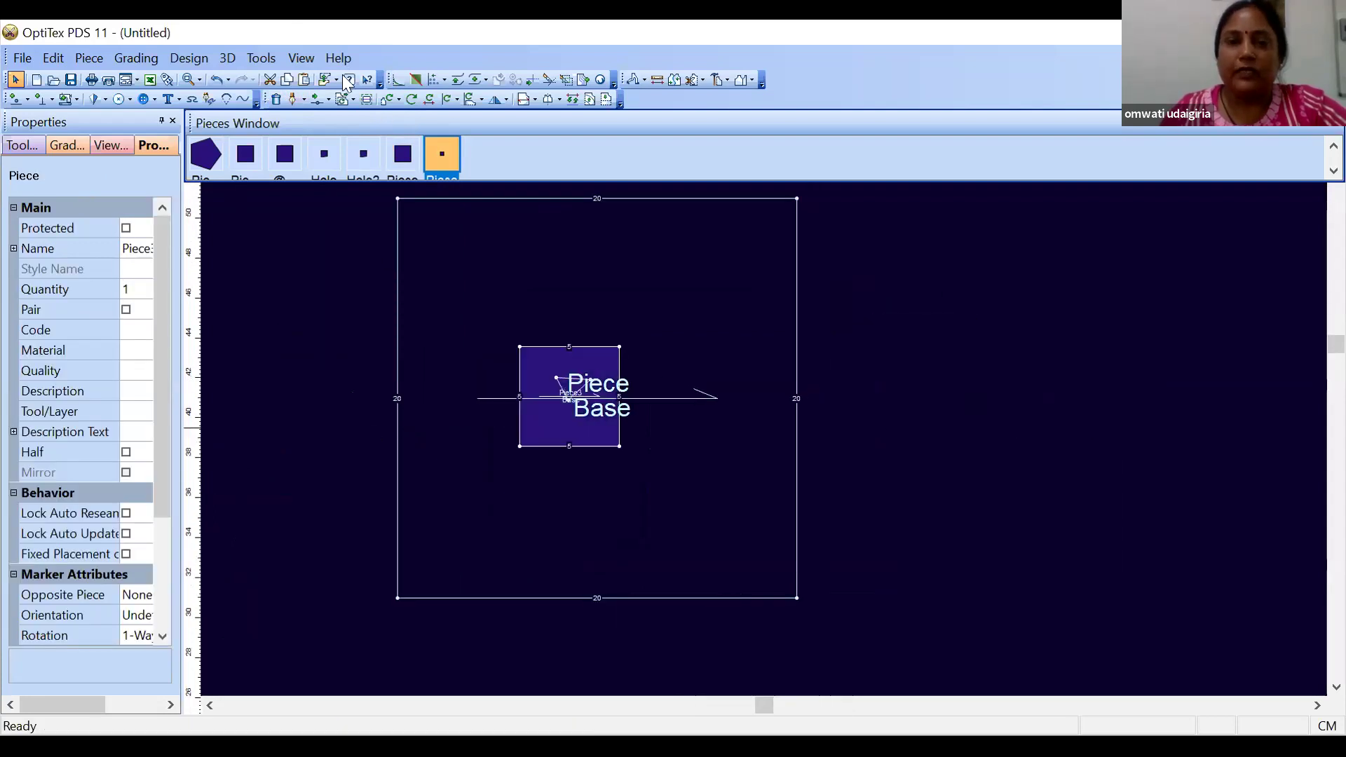
left_click(189, 58)
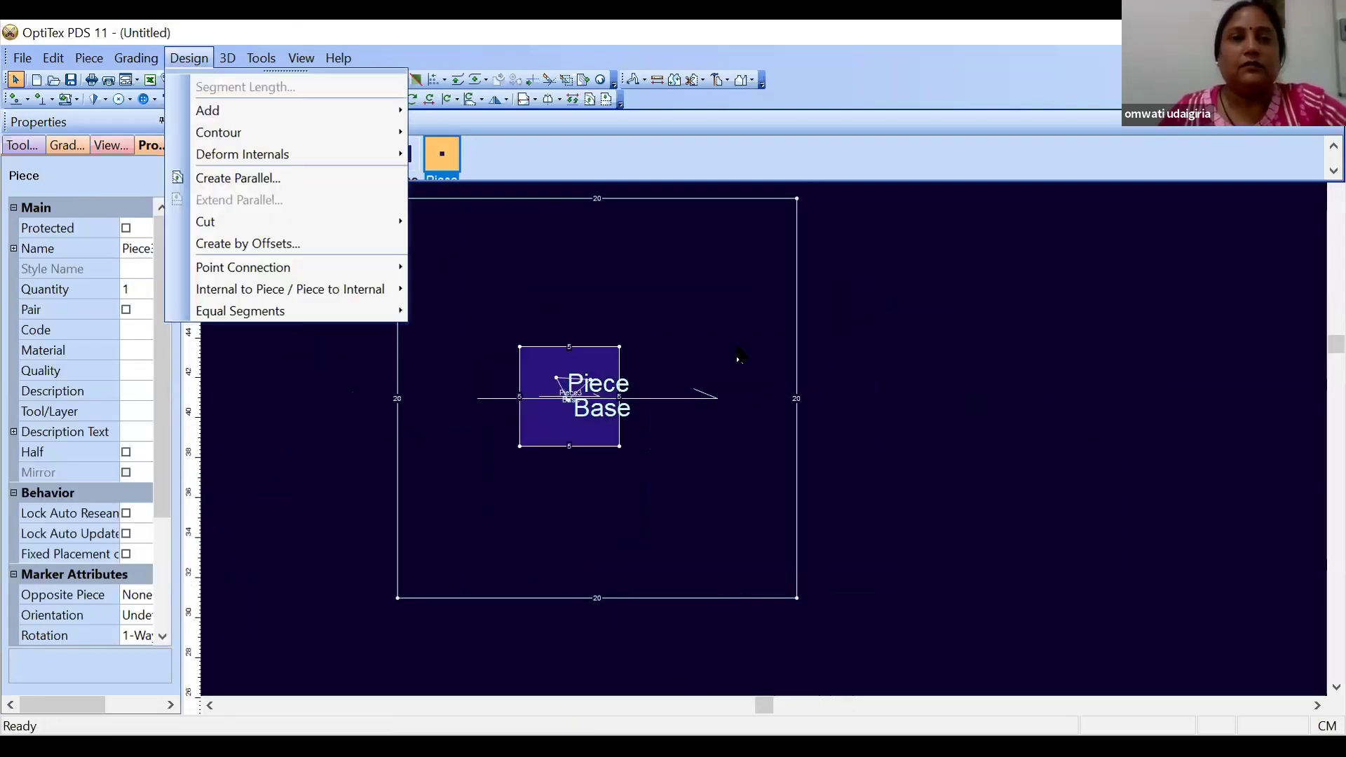
left_click(285, 398)
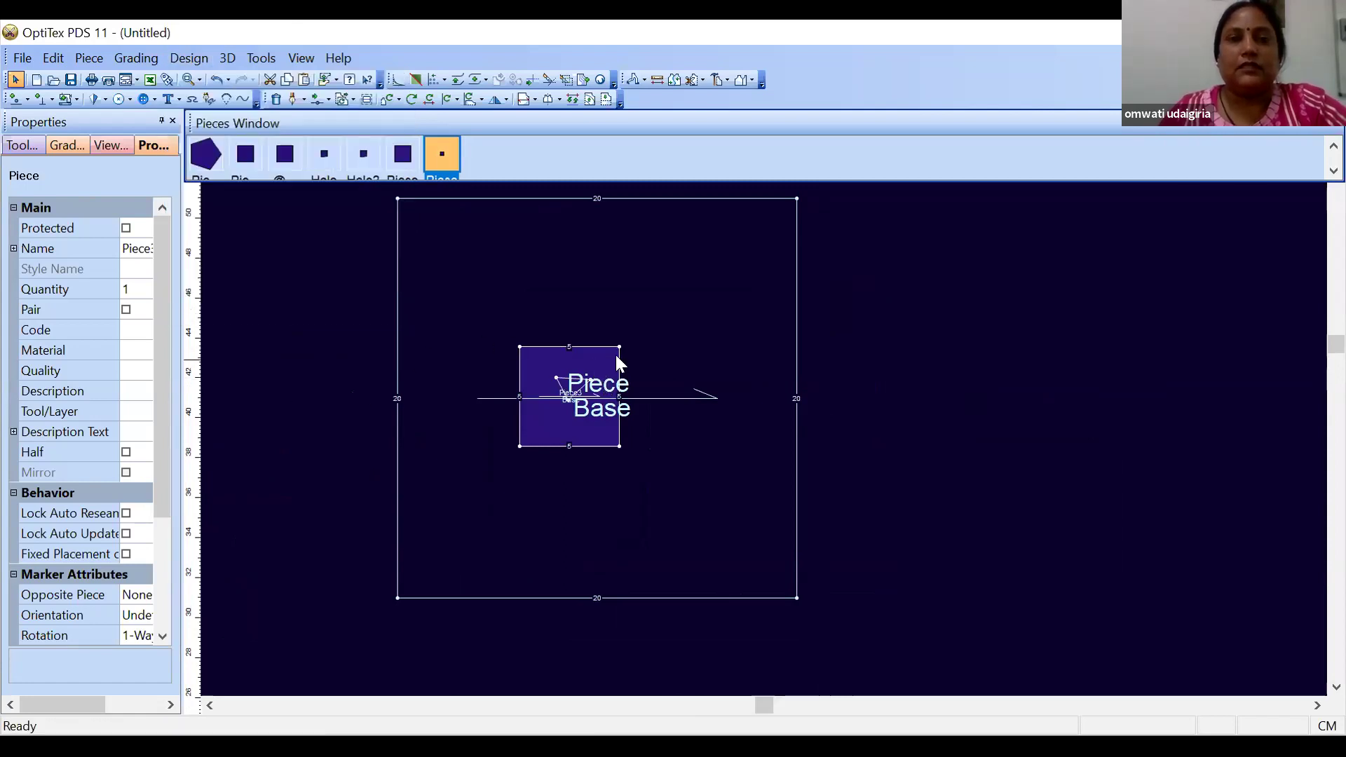
Move the 5 cm square back out and duplicate the 20 cm square, placing the copy beside the original
left_click_drag(655, 371, 998, 385)
left_click(692, 483)
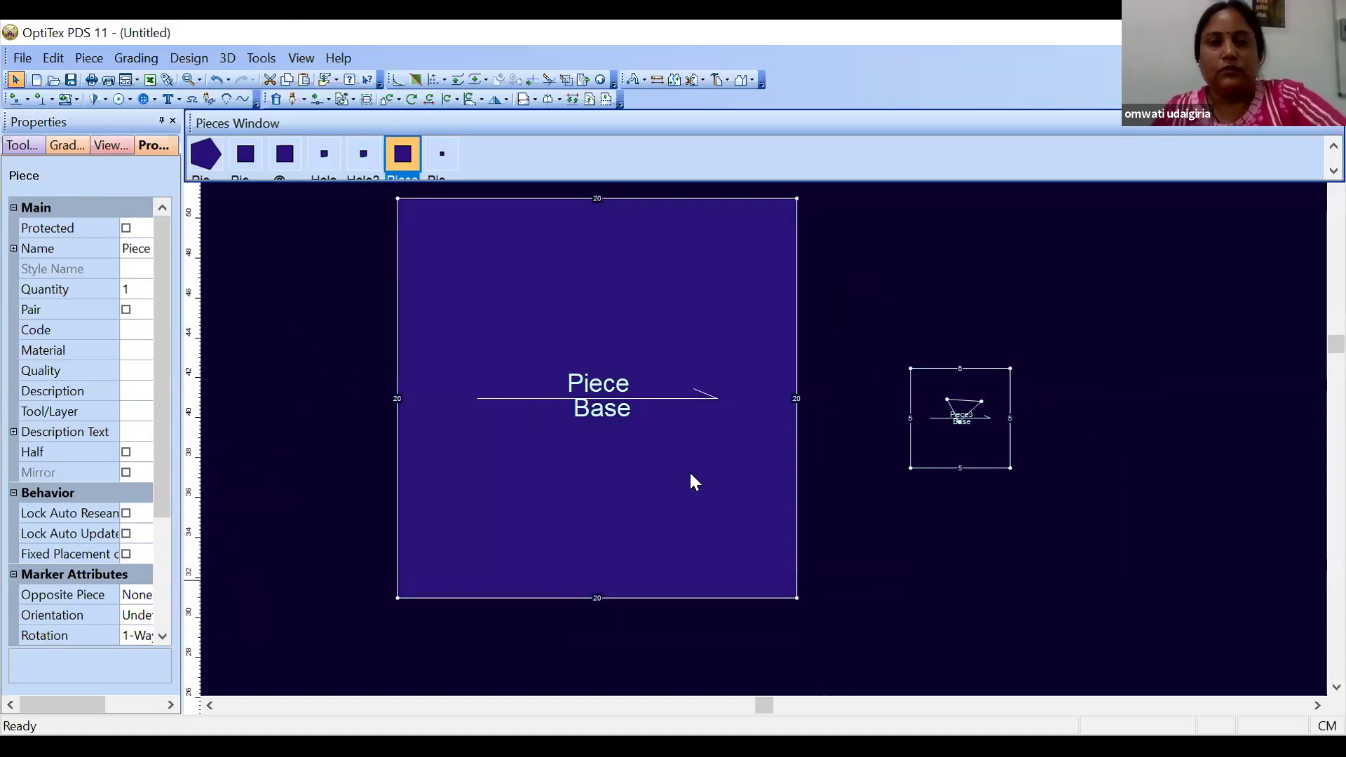
key("ctrl+v")
left_click_drag(834, 417, 1127, 402)
left_click_drag(976, 456, 1250, 370)
Duplicate the 5 cm square with its triangle and place one inside each 20 cm square
left_click(994, 395)
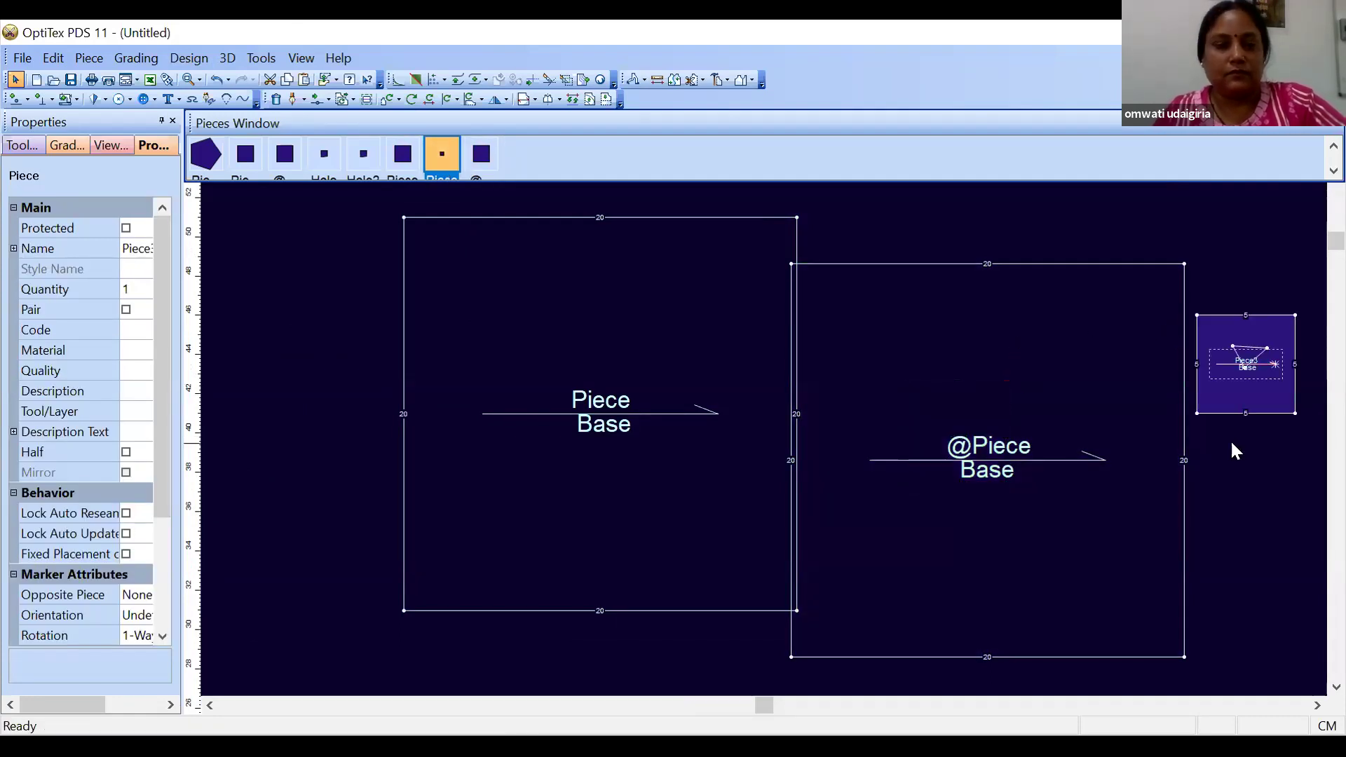
key("ctrl+c")
key("ctrl+v")
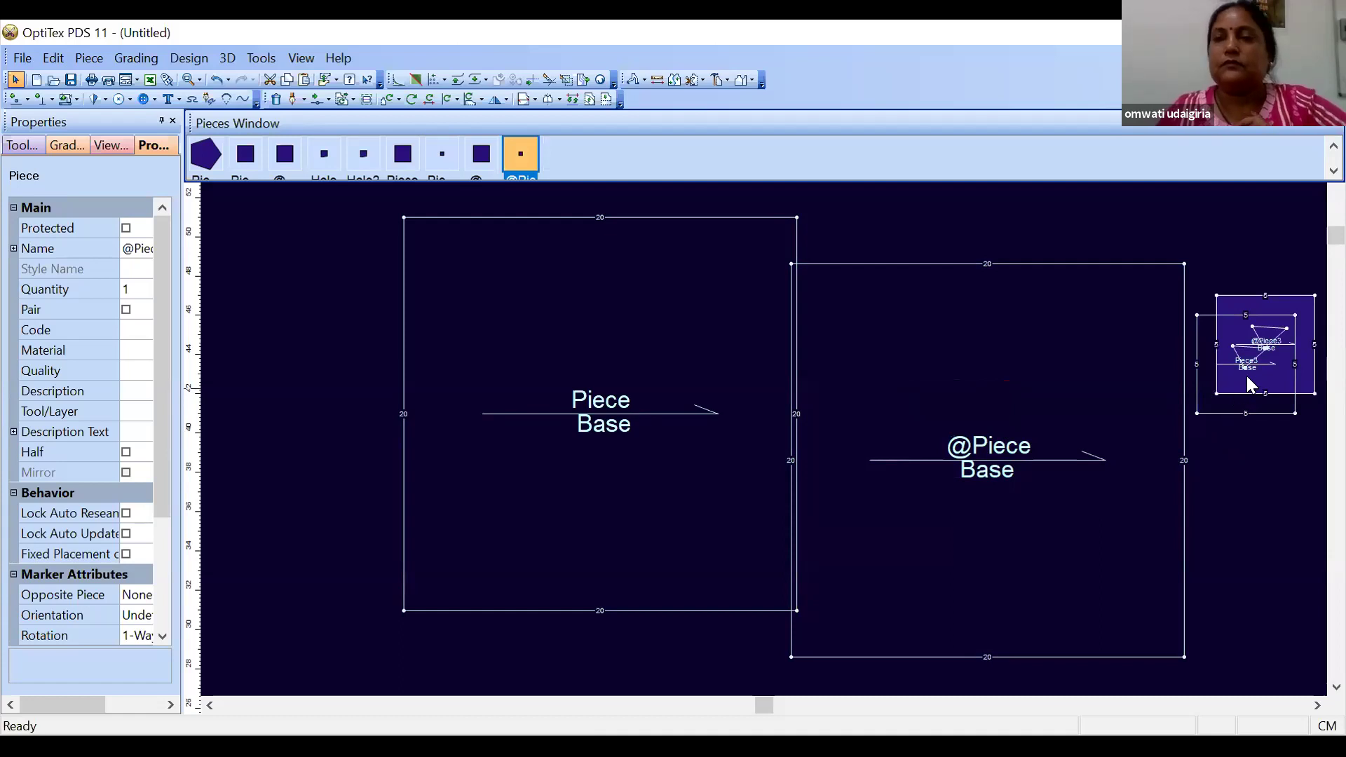
left_click_drag(1278, 383, 1272, 520)
left_click_drag(1272, 391, 631, 426)
left_click_drag(1255, 497, 996, 426)
Rearrange the two 20 cm squares so they stand apart, each with a 5 cm square inside
left_click(569, 306)
left_click_drag(569, 305, 404, 290)
left_click_drag(982, 358, 960, 279)
left_click_drag(637, 374, 454, 351)
Convert the 5 cm square in the original 20 cm square to an internal contour without its own internals
left_click(344, 288)
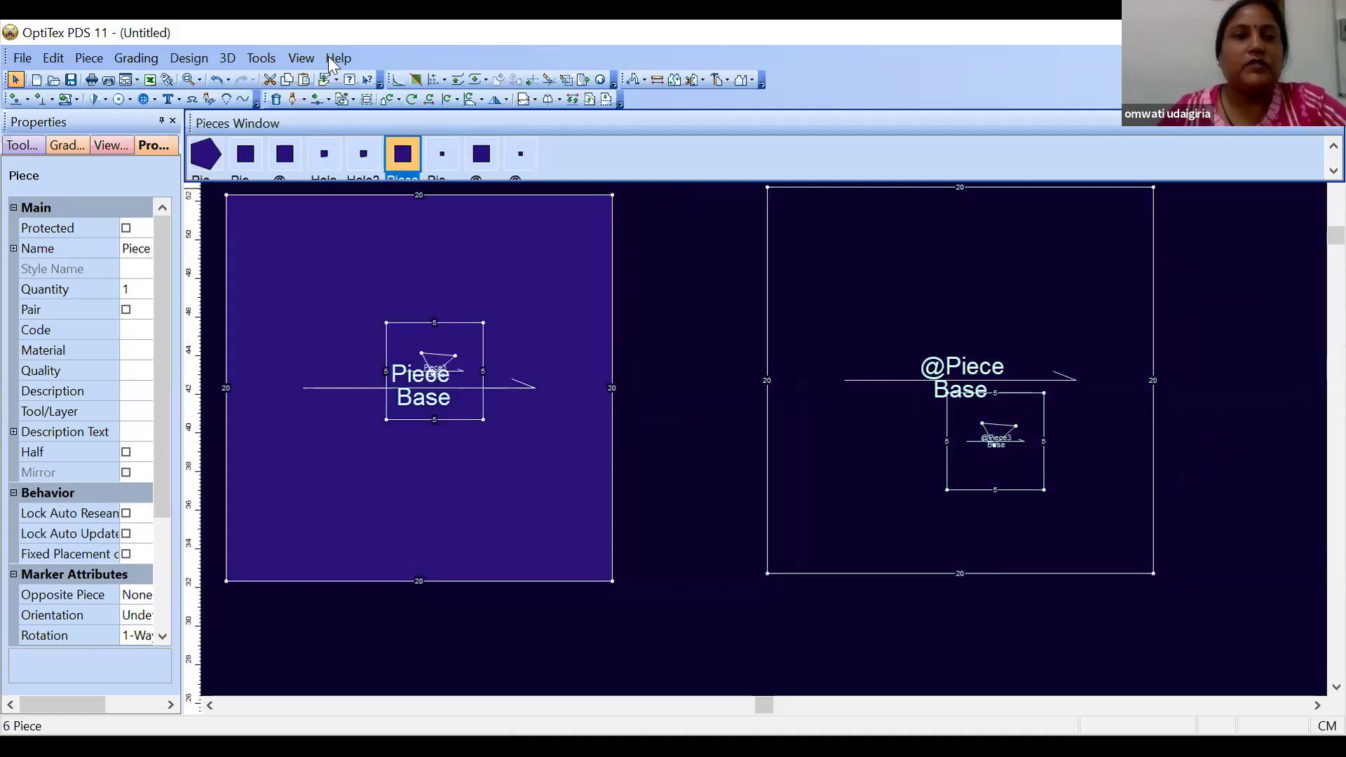
left_click(183, 58)
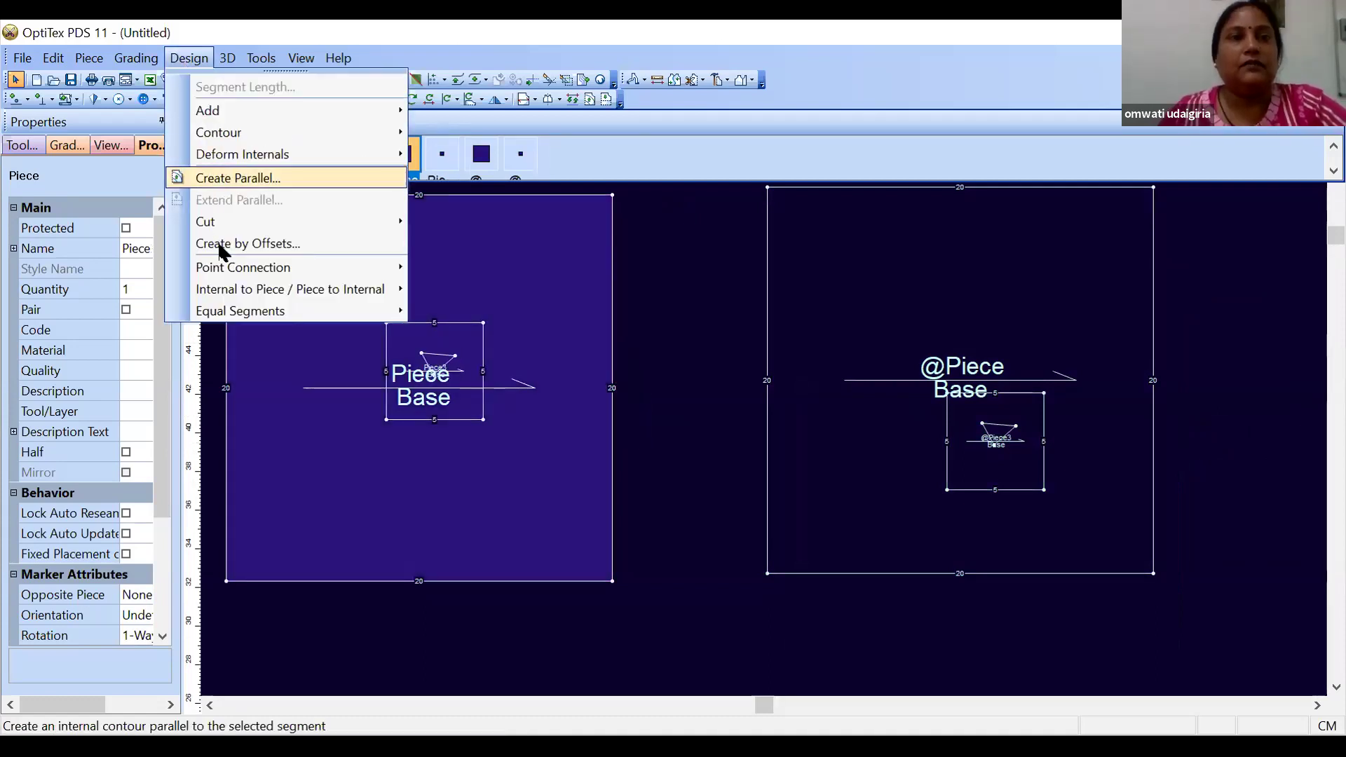
mouse_move(226, 293)
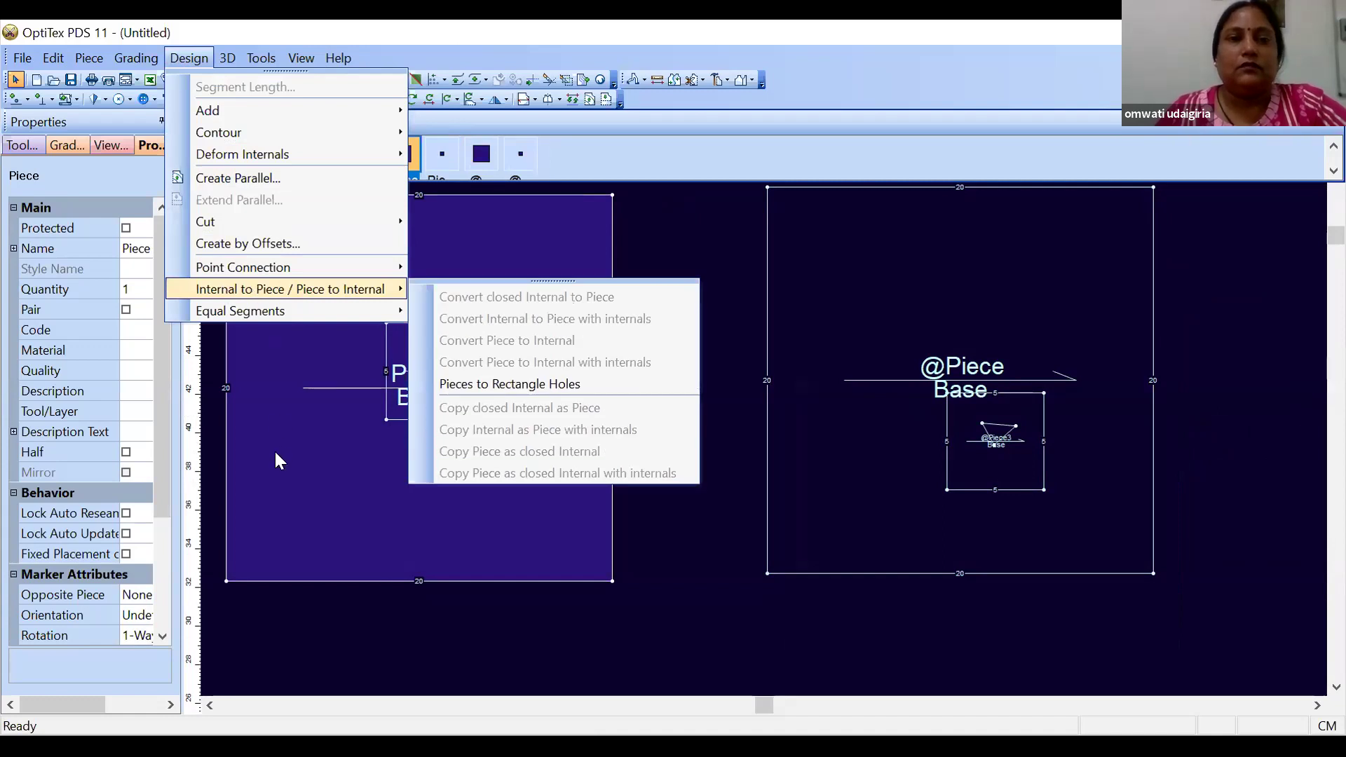
left_click(276, 454)
left_click(483, 324)
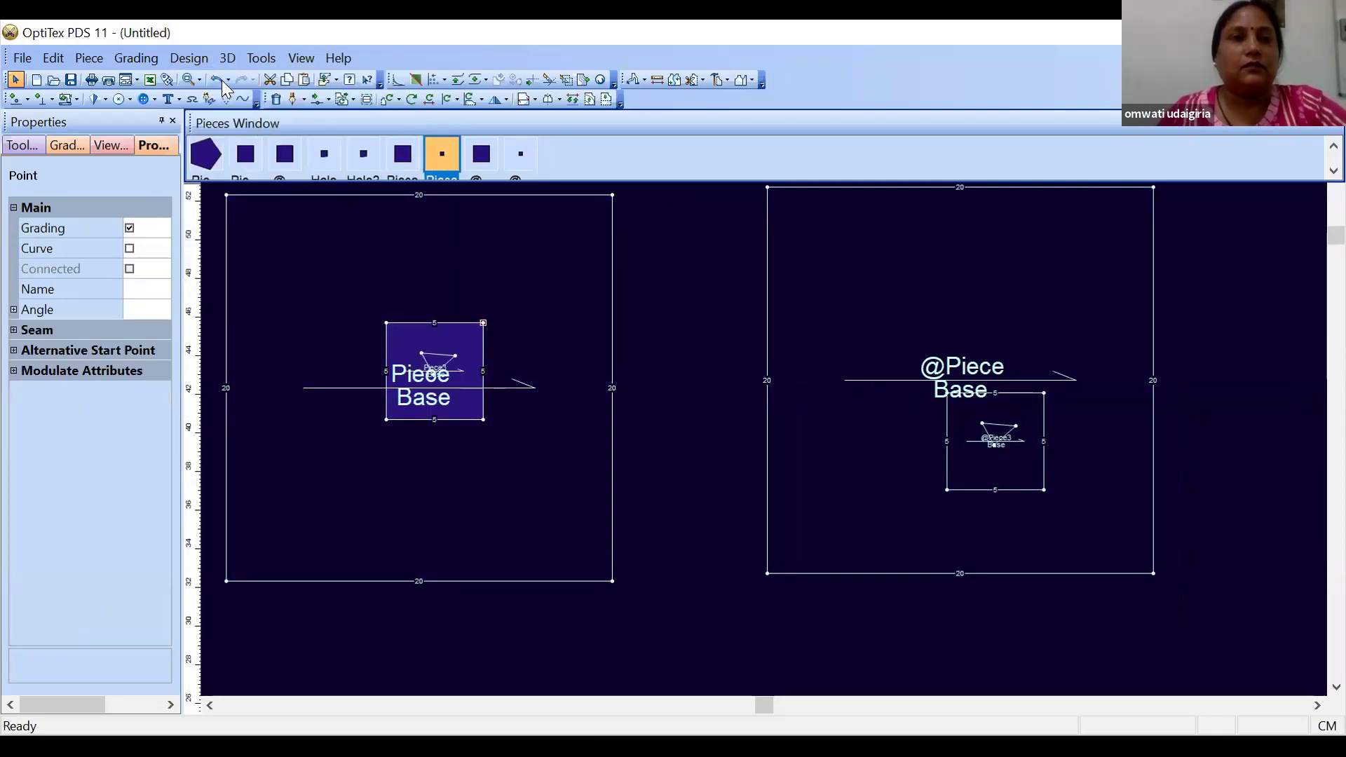
left_click(189, 58)
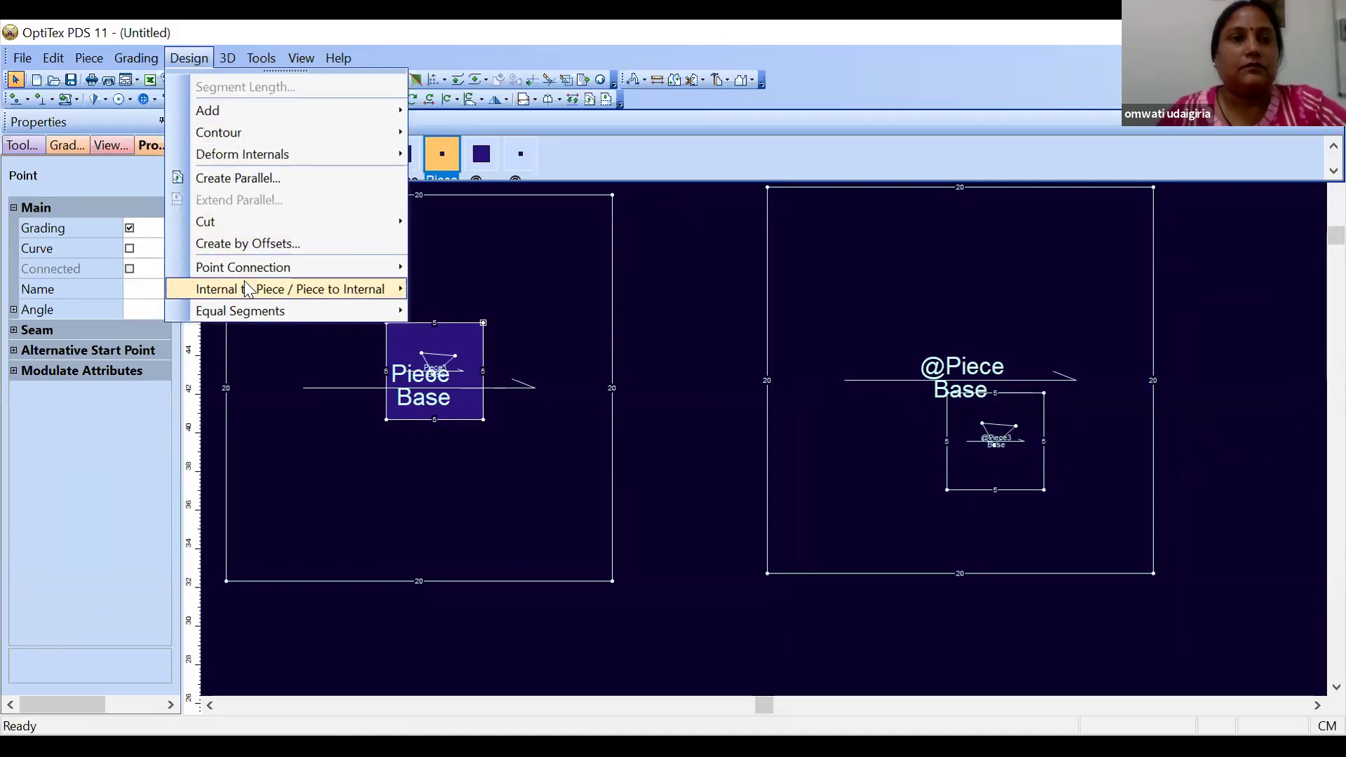
mouse_move(249, 289)
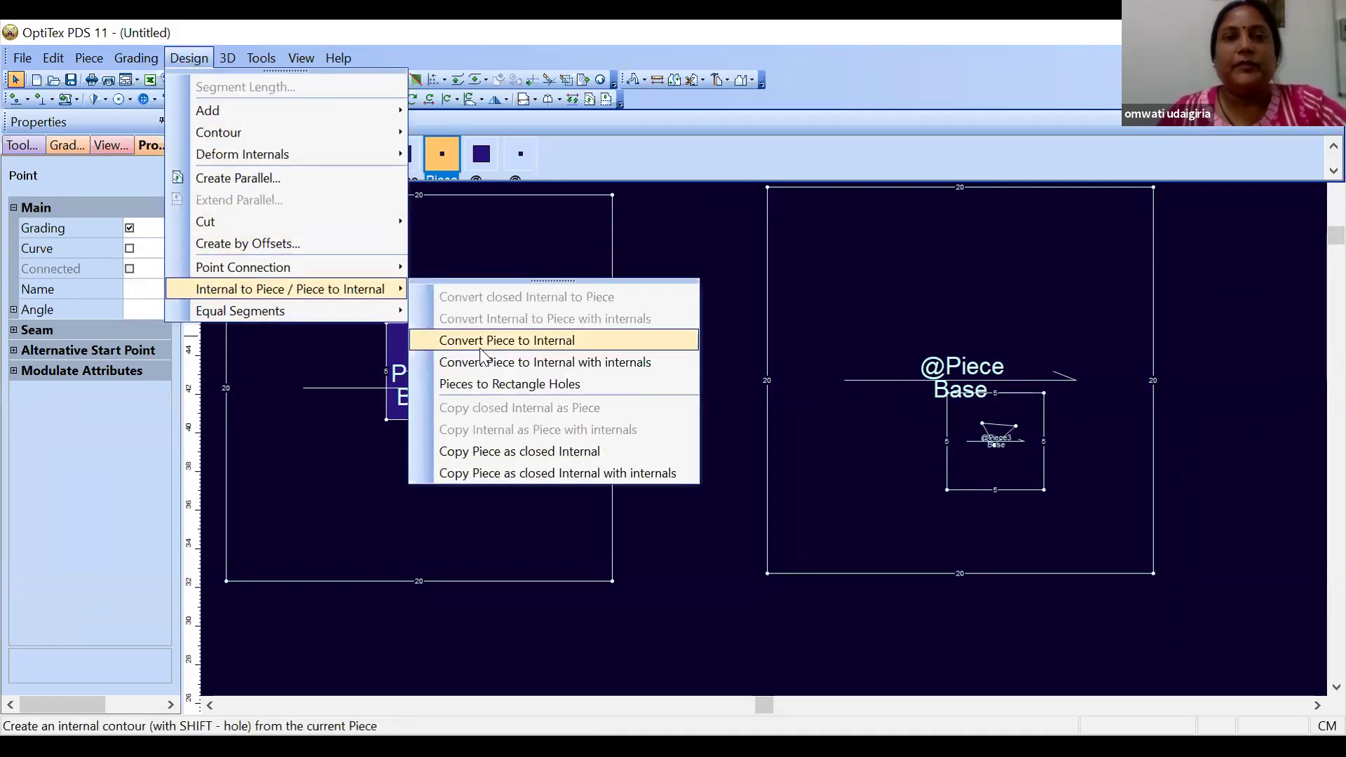
left_click(496, 341)
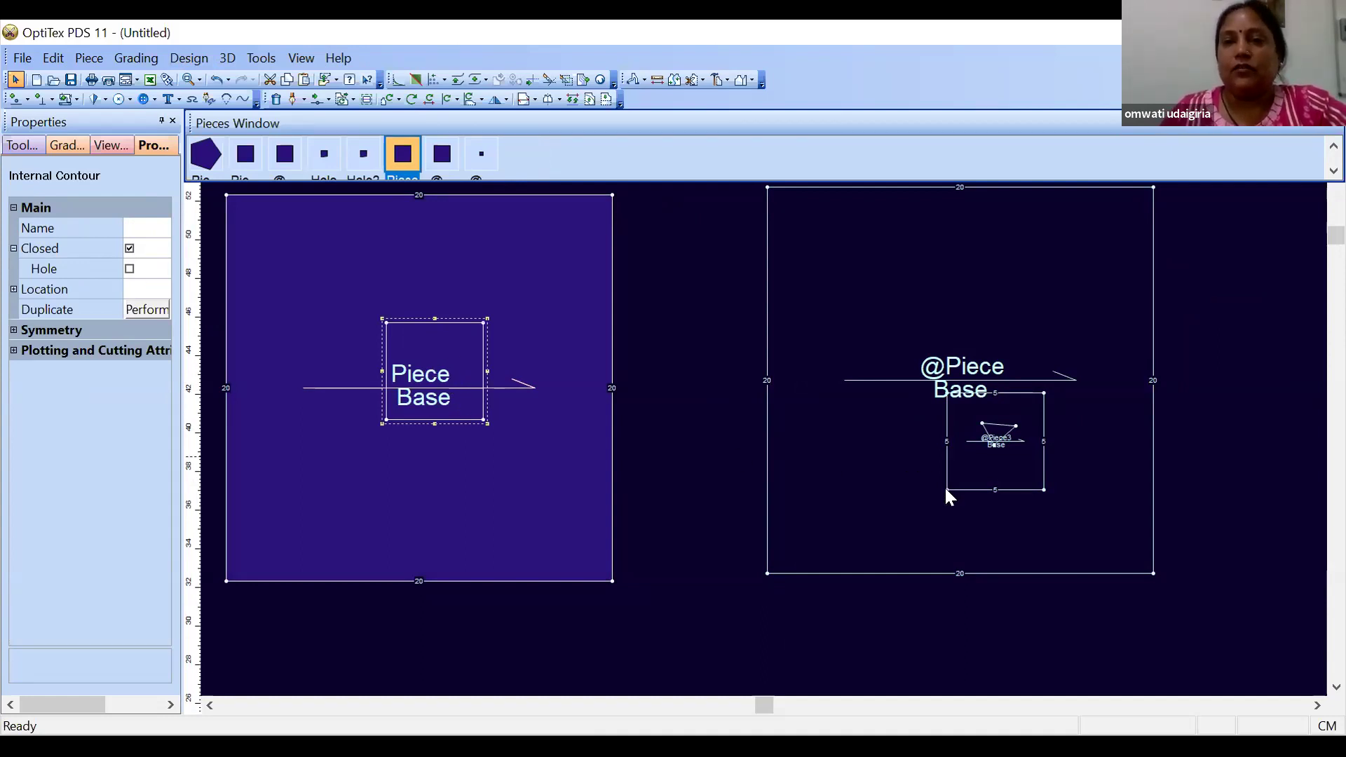
Convert the 5 cm square in the copied 20 cm square to an internal contour together with its triangle
left_click(189, 57)
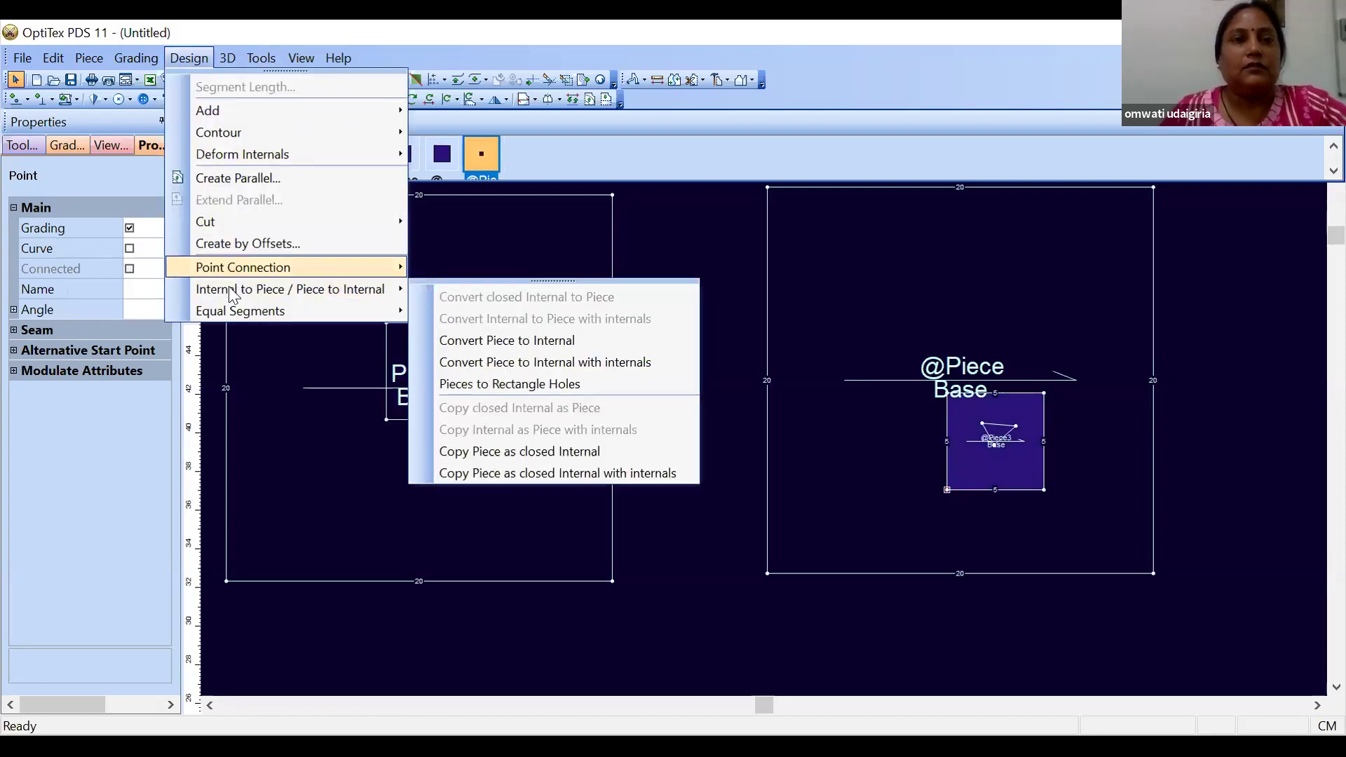
mouse_move(233, 296)
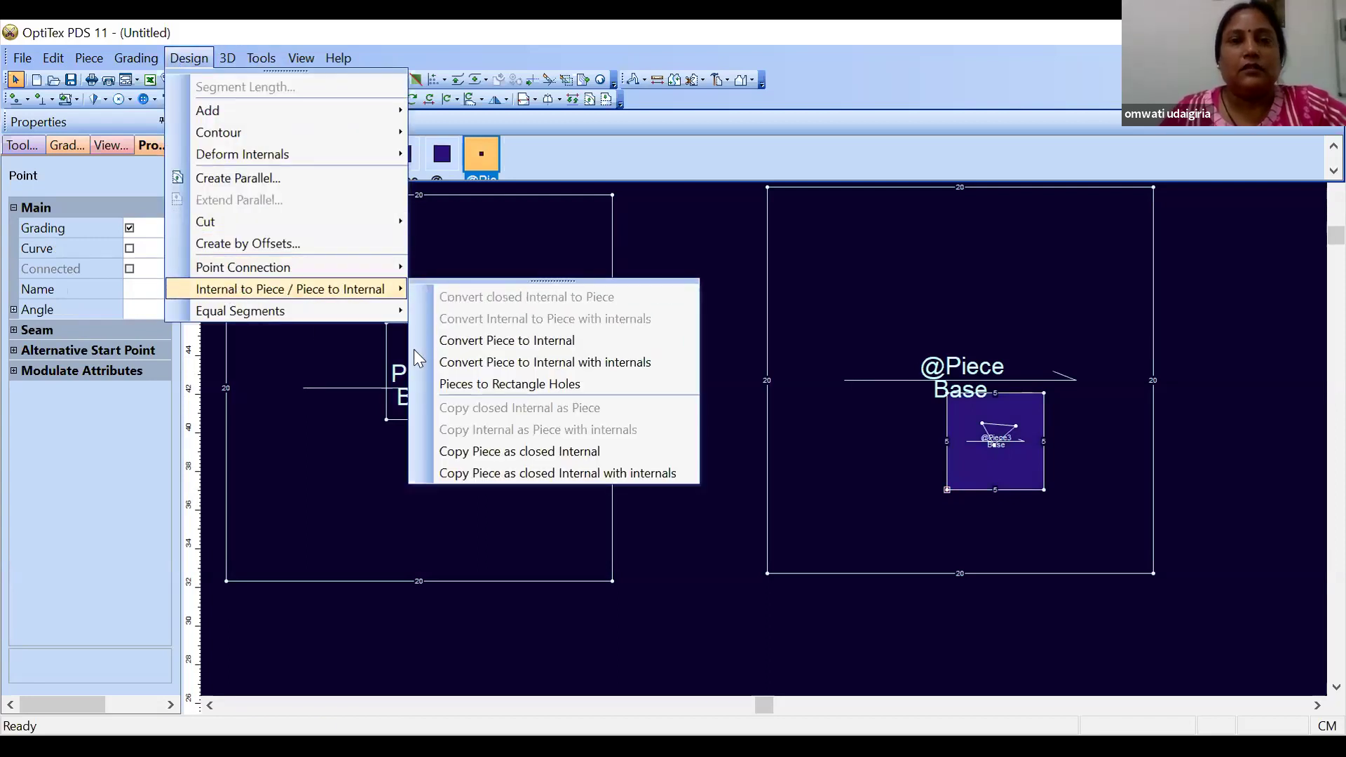
left_click(489, 363)
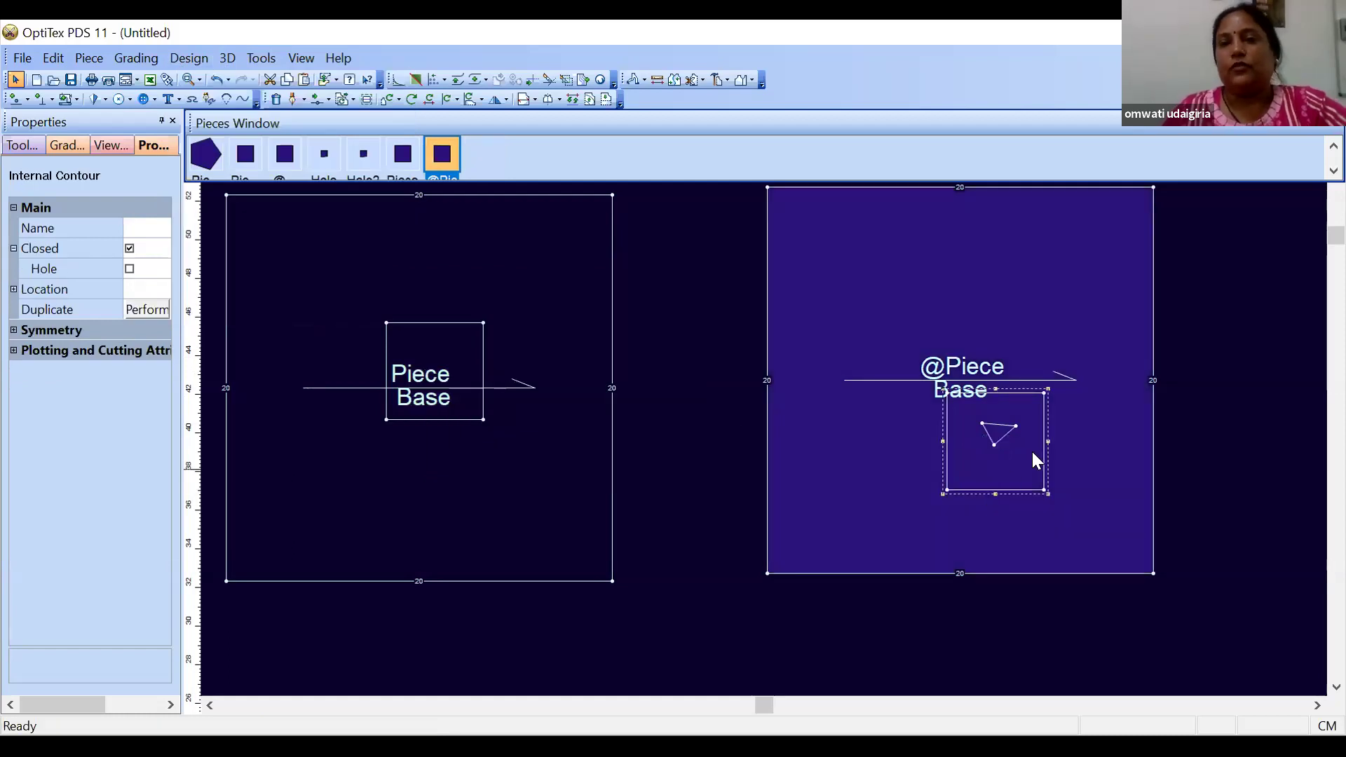
Move the copied 20 cm square closer to the original and compare the two converted pieces
left_click_drag(966, 329, 831, 332)
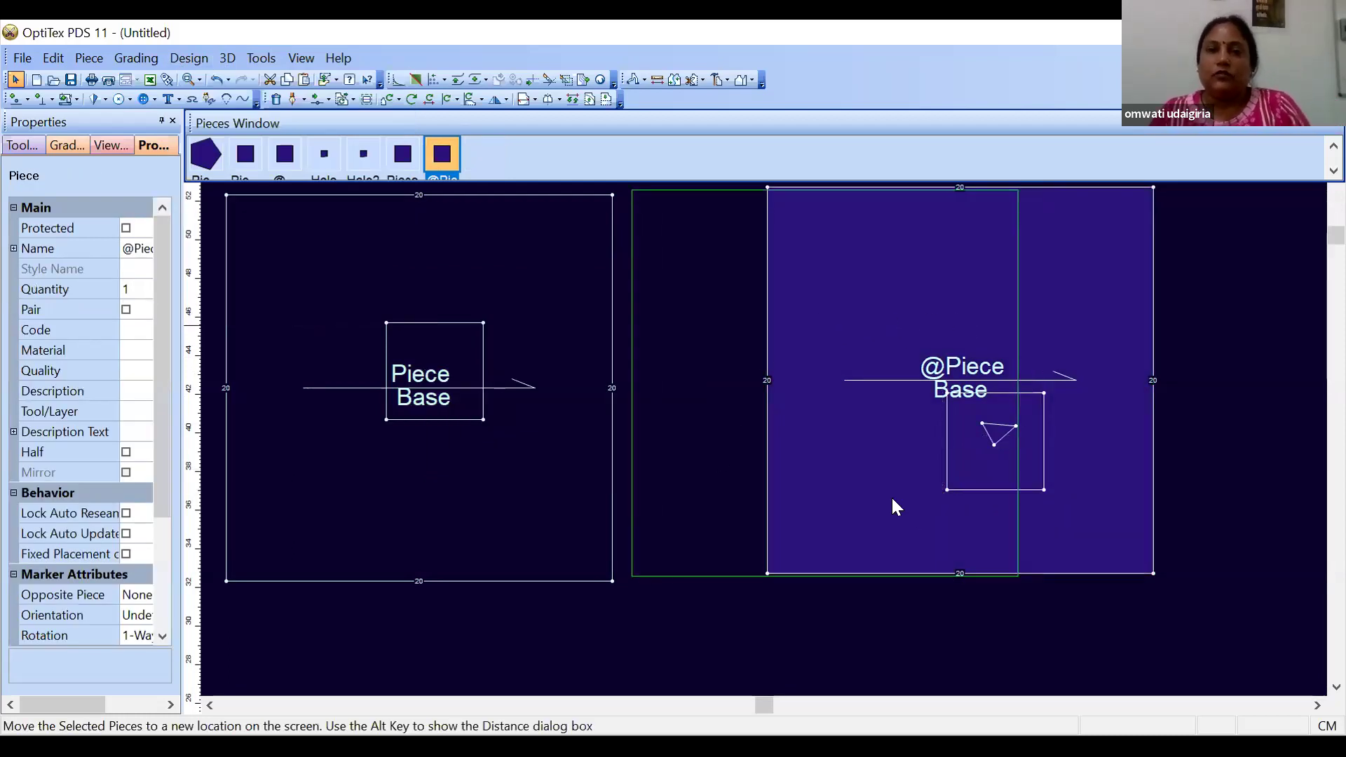
left_click(459, 371)
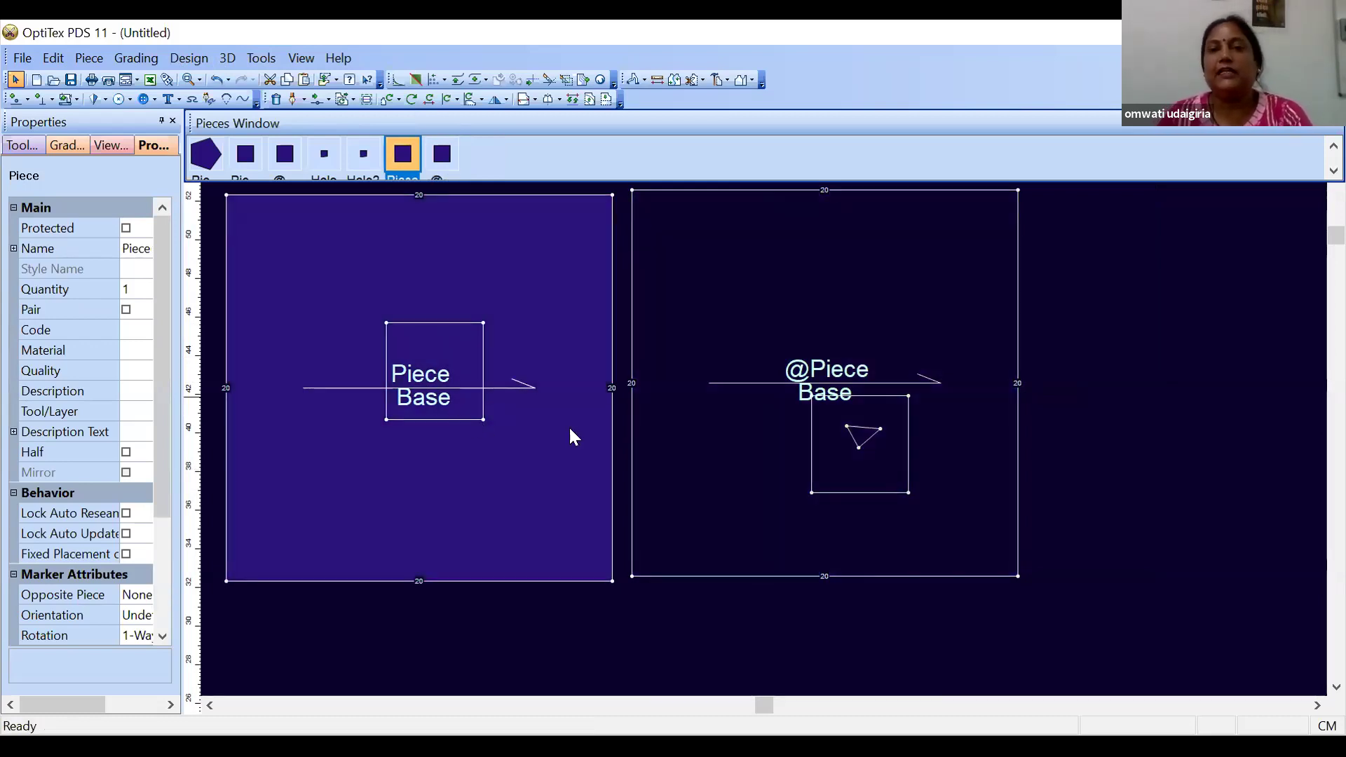
left_click(898, 492)
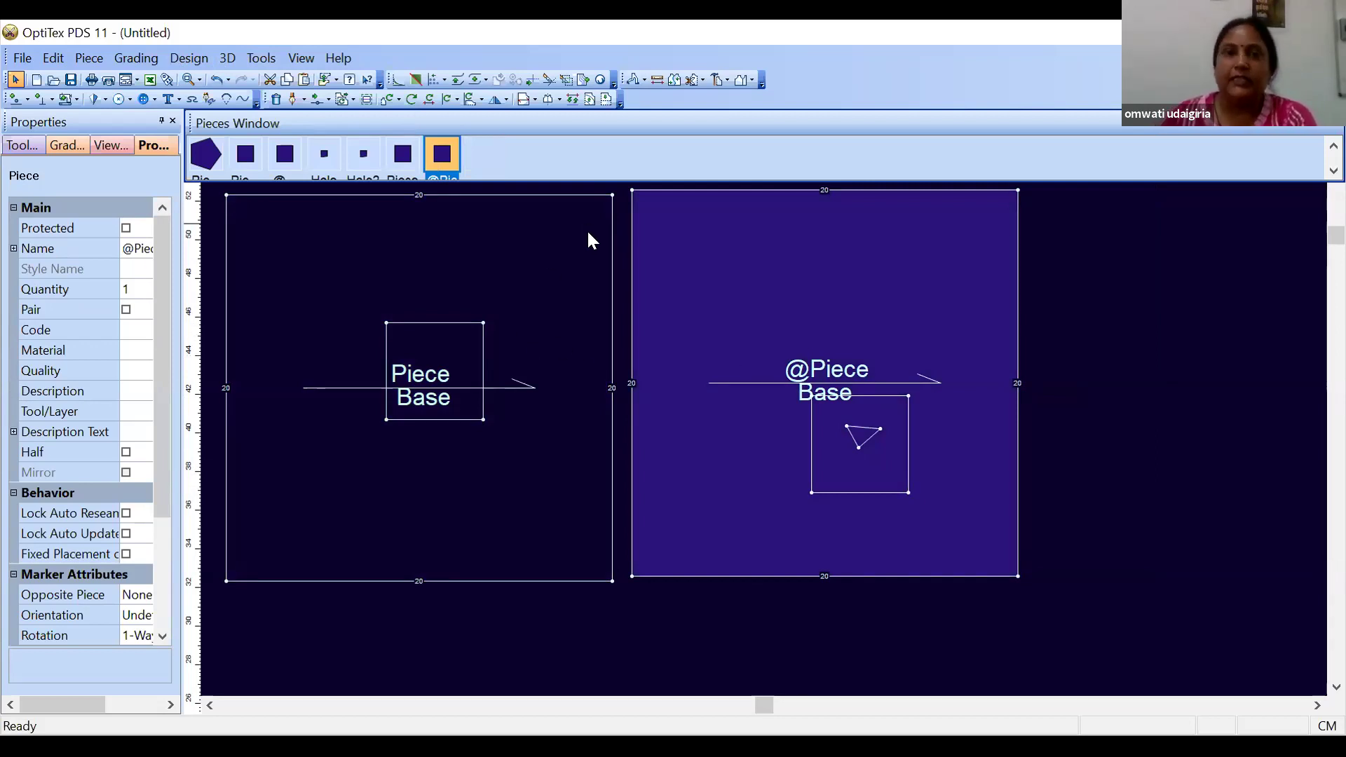
left_click(136, 58)
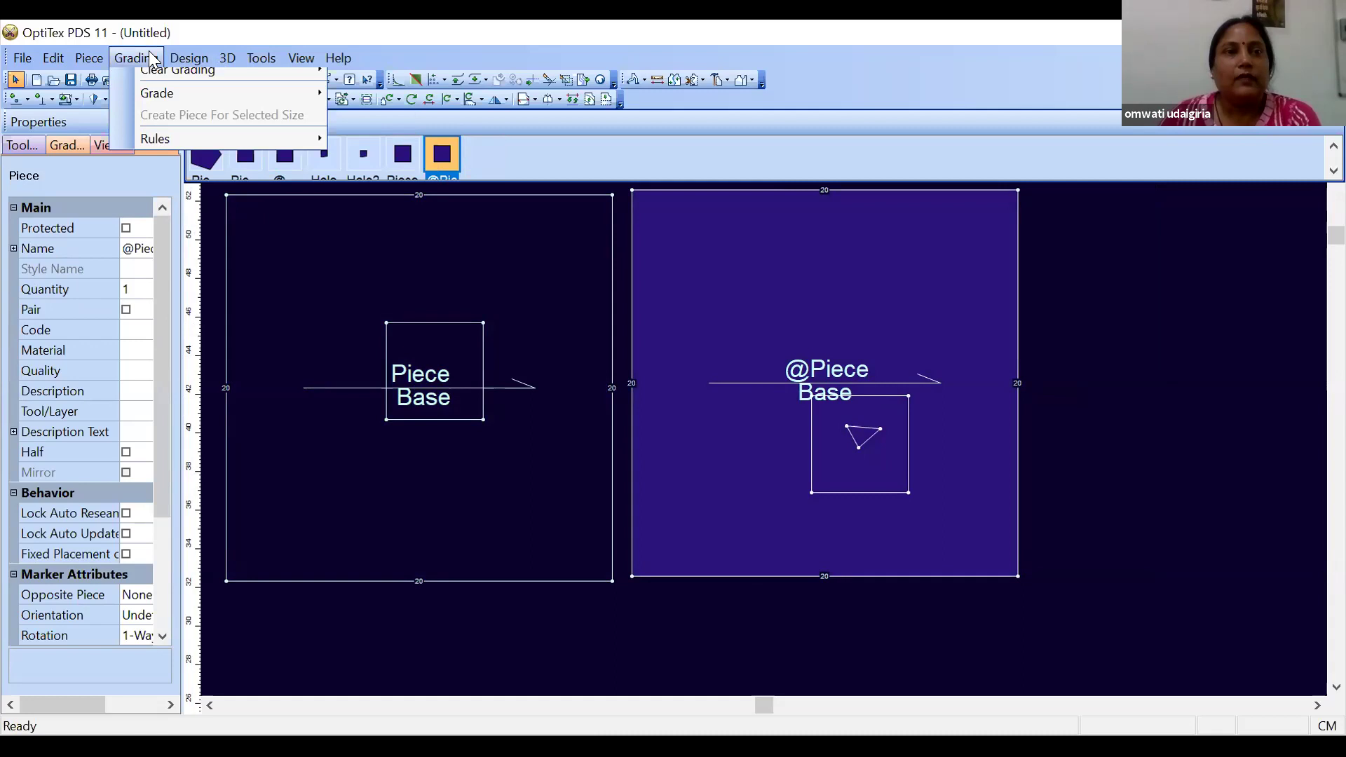
mouse_move(189, 57)
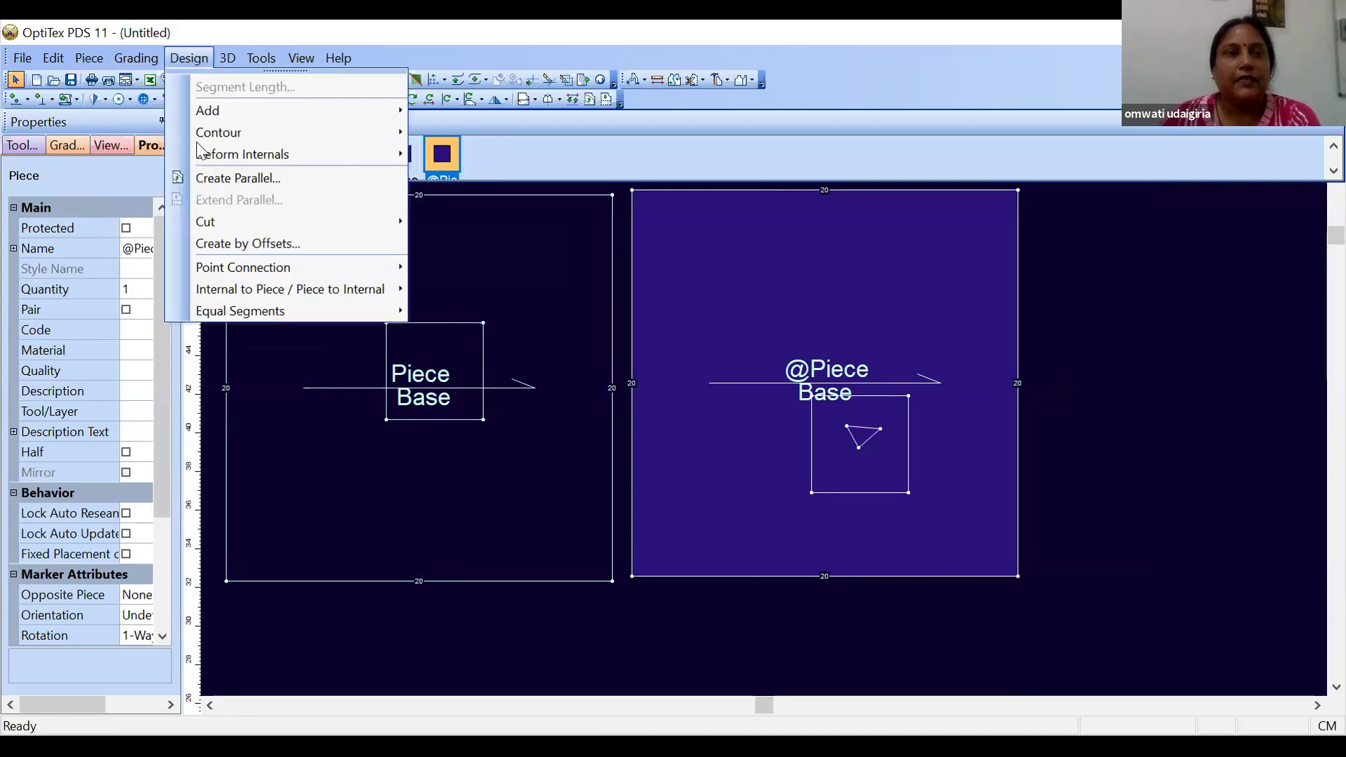
mouse_move(255, 293)
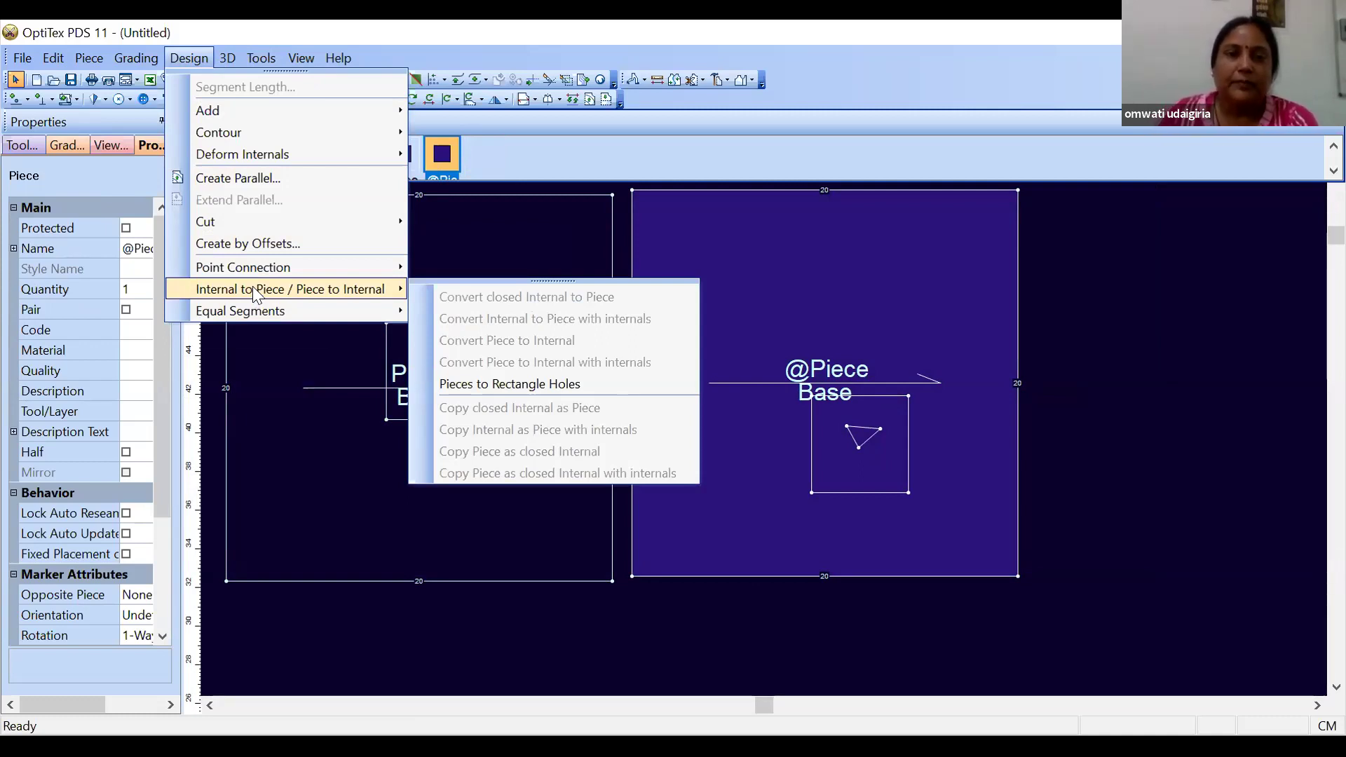
mouse_move(335, 267)
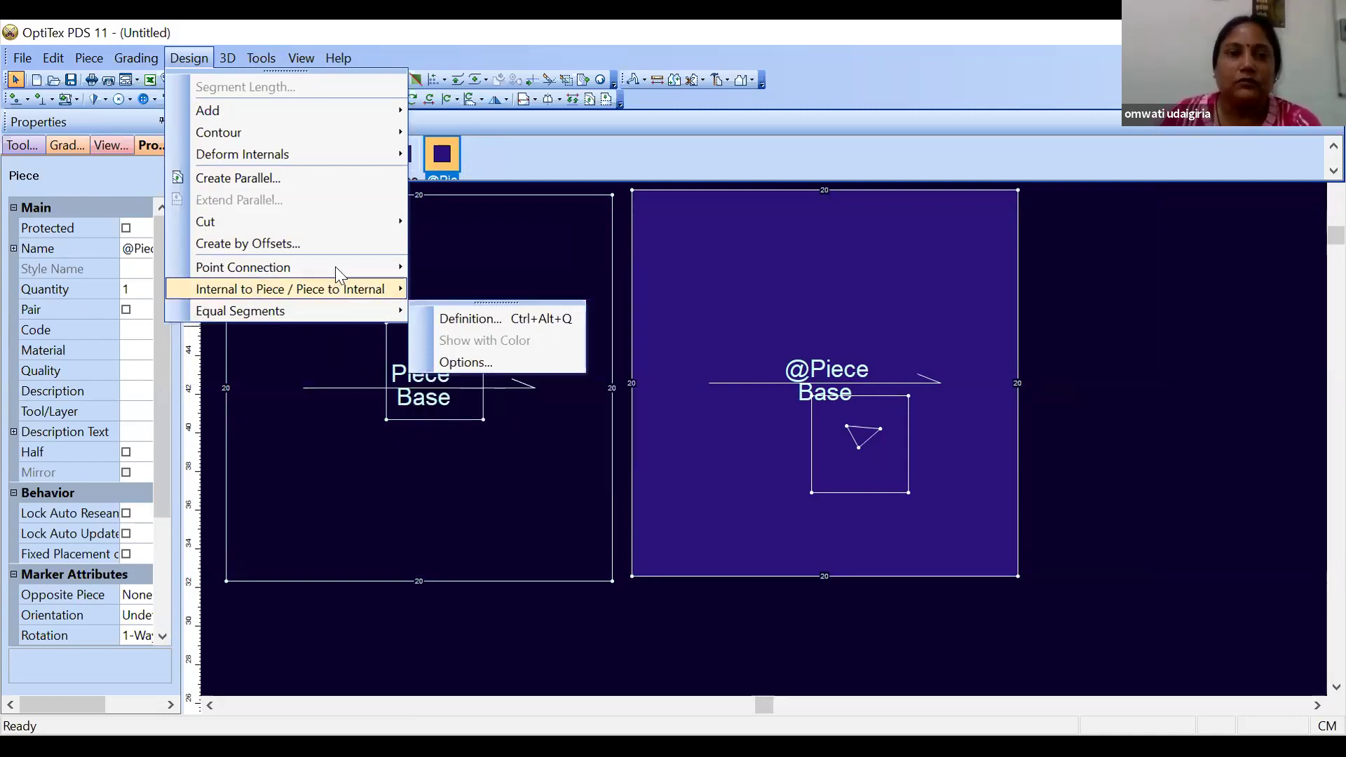
mouse_move(325, 297)
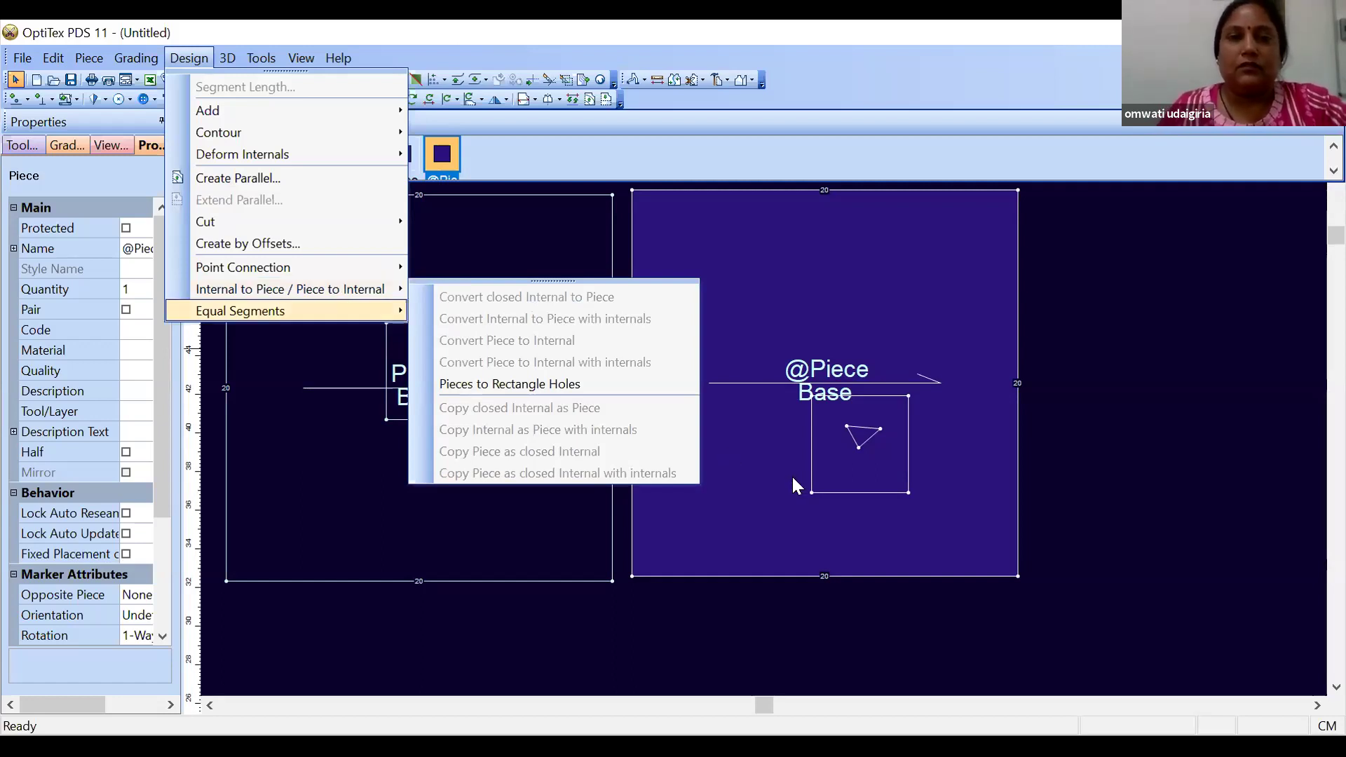
left_click(611, 505)
Move the Piece4 square, which contains a small four-sided internal, into open space away from the other pieces
scroll(764, 414, "down", 5)
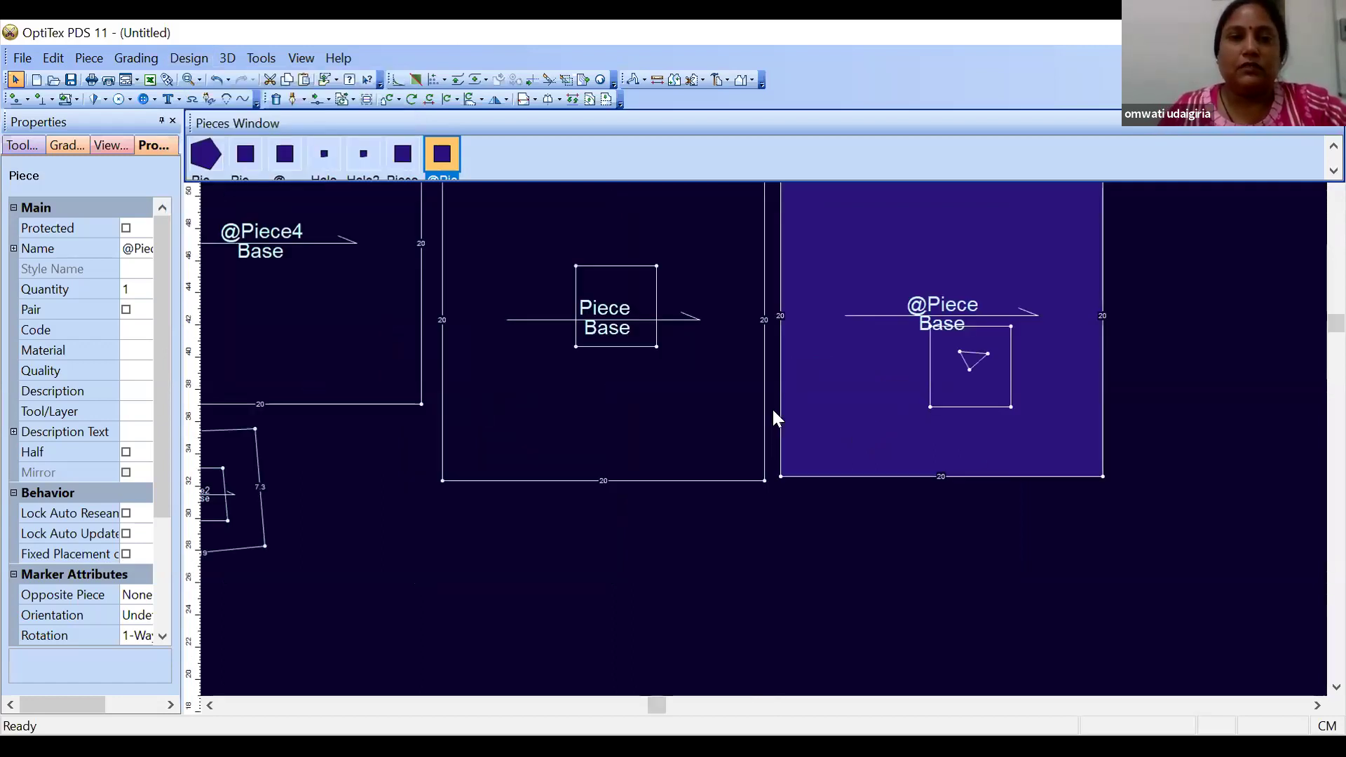
left_click(697, 361)
scroll(271, 363, "down", 1)
scroll(762, 408, "up", 1)
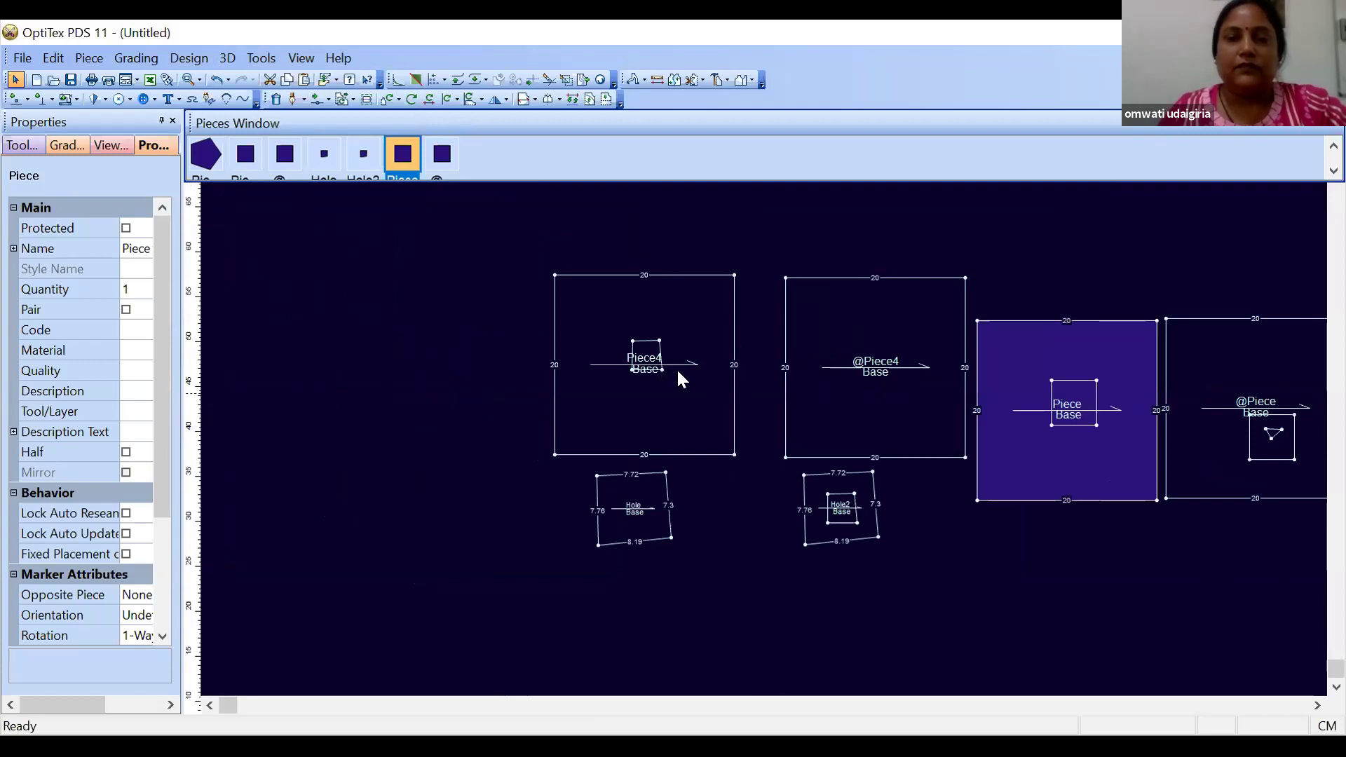
left_click(674, 368)
scroll(762, 406, "up", 1)
scroll(739, 410, "down", 1)
left_click_drag(745, 405, 469, 363)
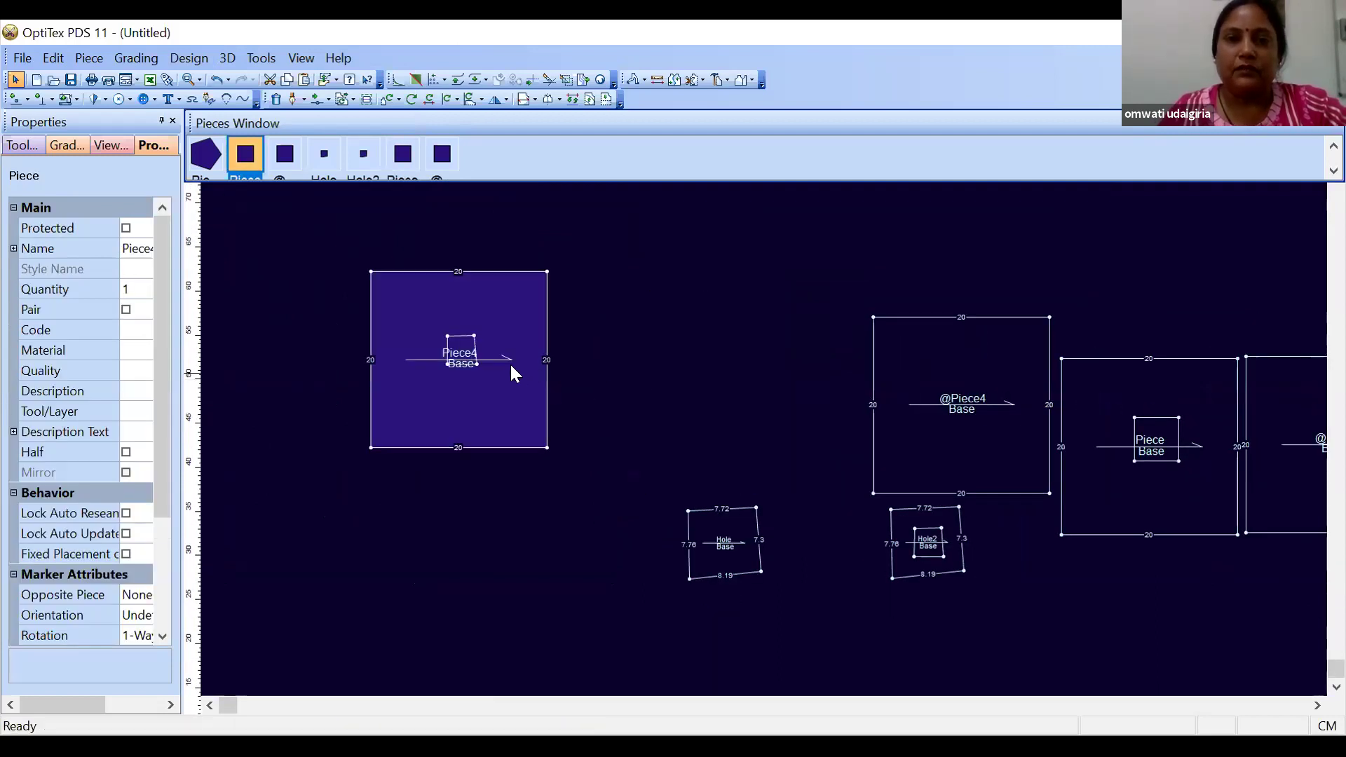
left_click(448, 357)
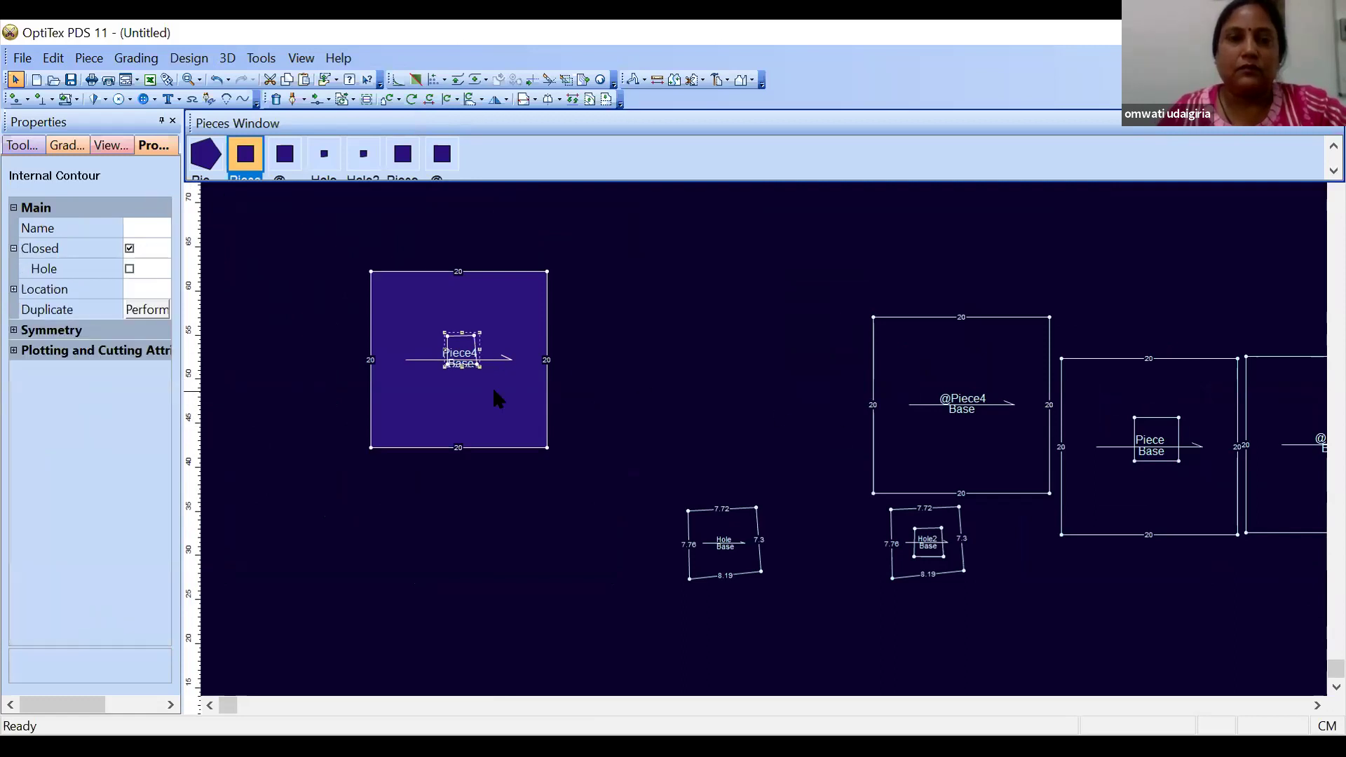
scroll(492, 389, "up", 1)
scroll(762, 407, "down", 1)
left_click_drag(761, 407, 601, 402)
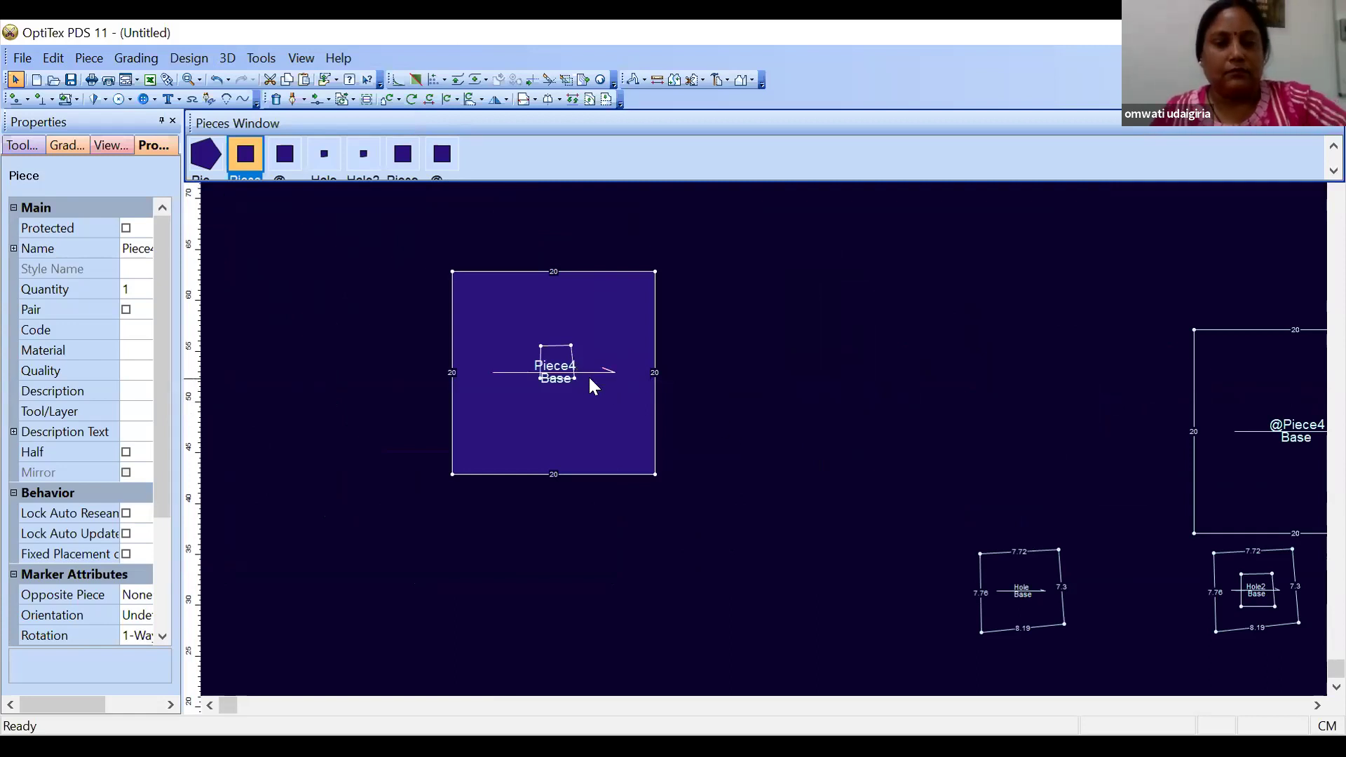
Duplicate the Piece4 square with its four-sided internal and place the copy beside the original
key("ctrl+c")
key("ctrl+v")
left_click_drag(598, 391, 836, 434)
scroll(764, 413, "up", 2)
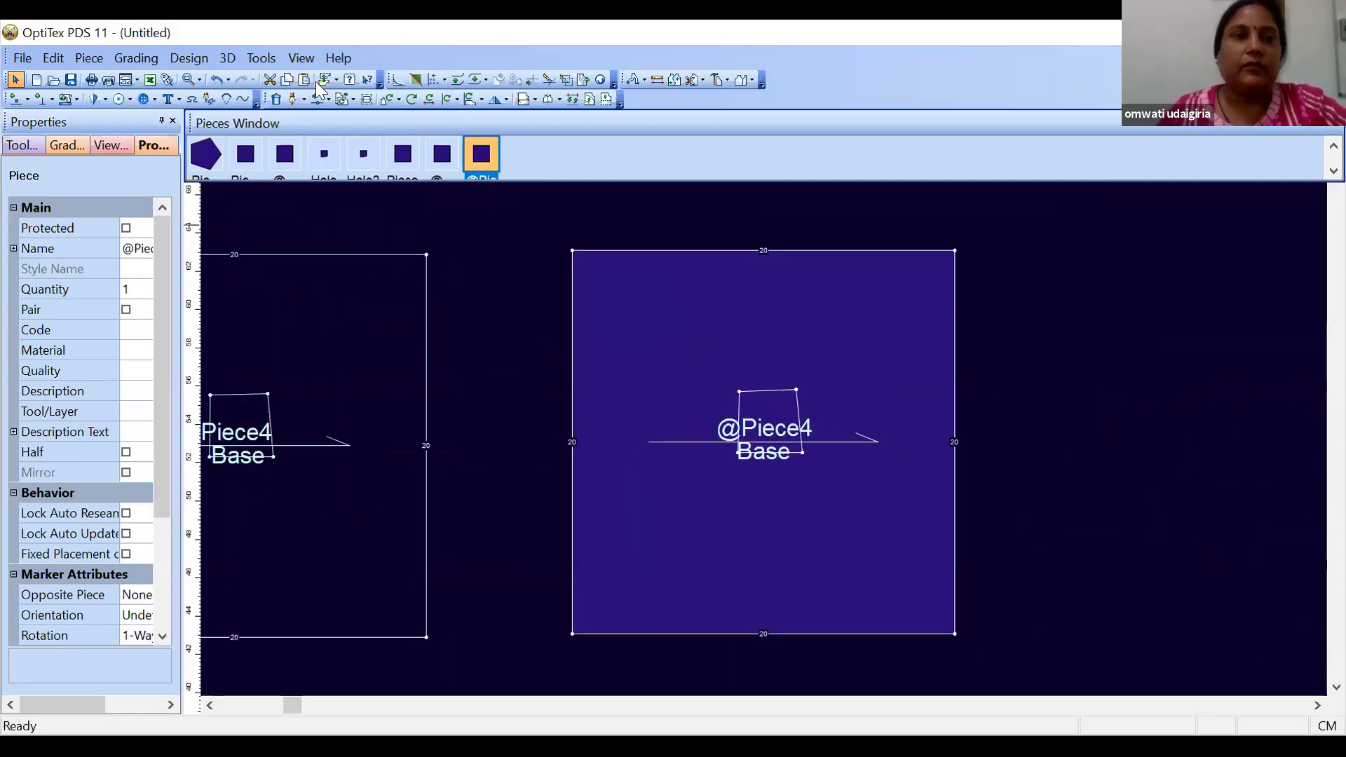
Draw a closed triangular internal contour about 1.3 cm wide inside the four-sided internal of the copied square
left_click(293, 99)
left_click(665, 504)
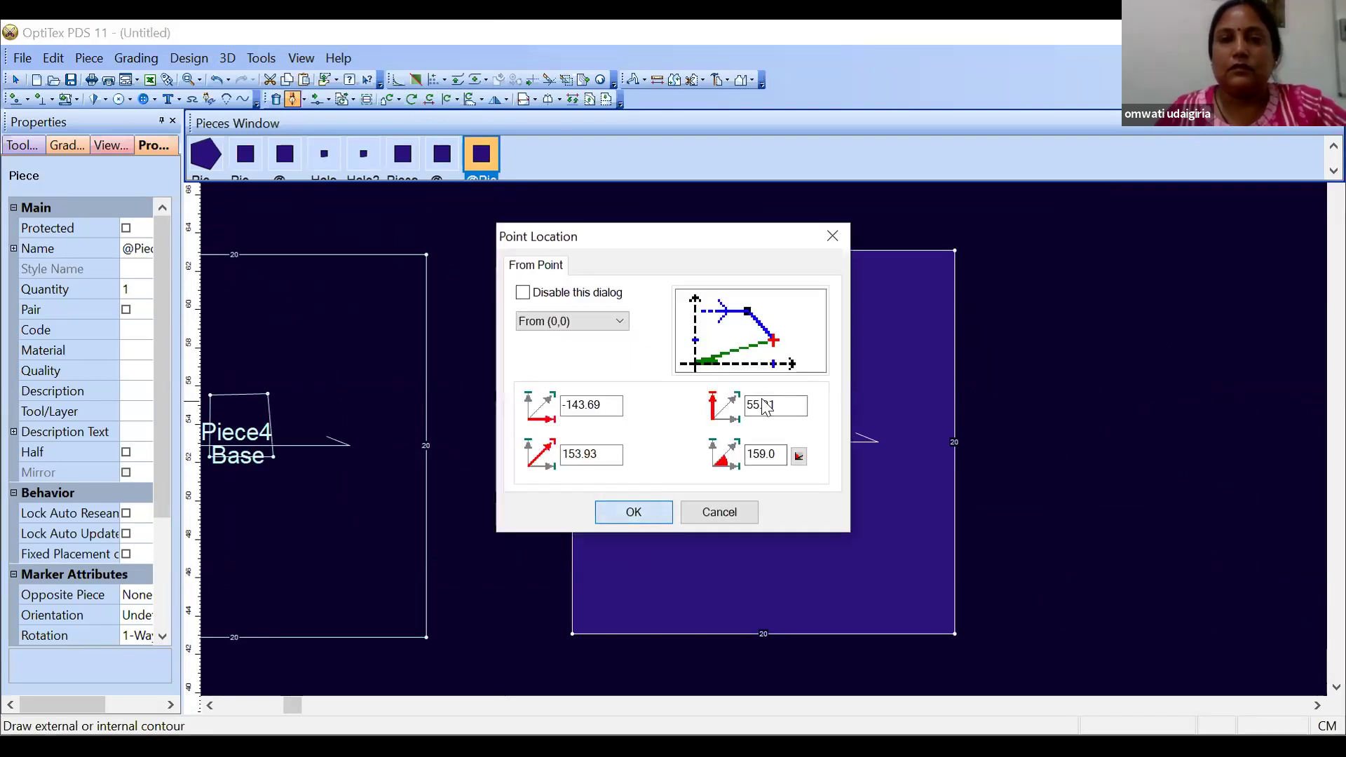
left_click(637, 515)
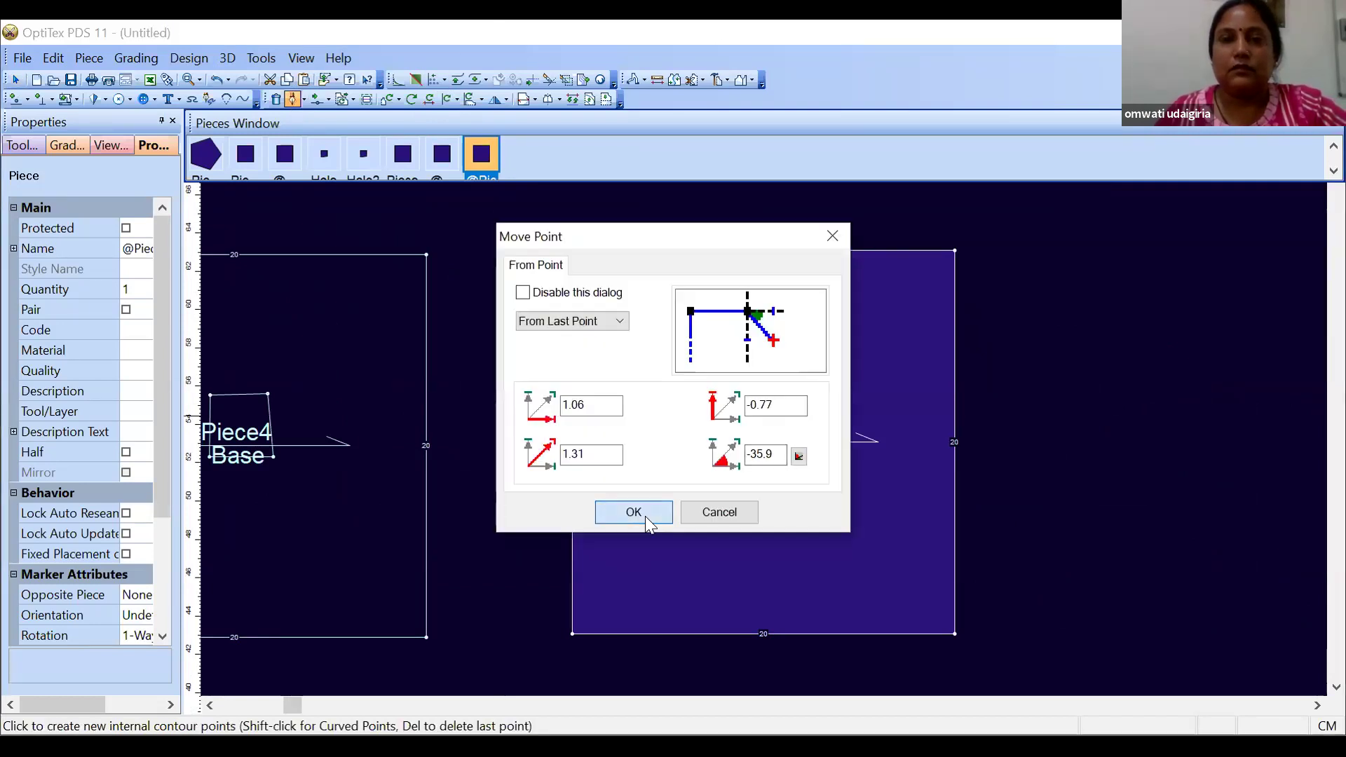
left_click(645, 516)
left_click(673, 415)
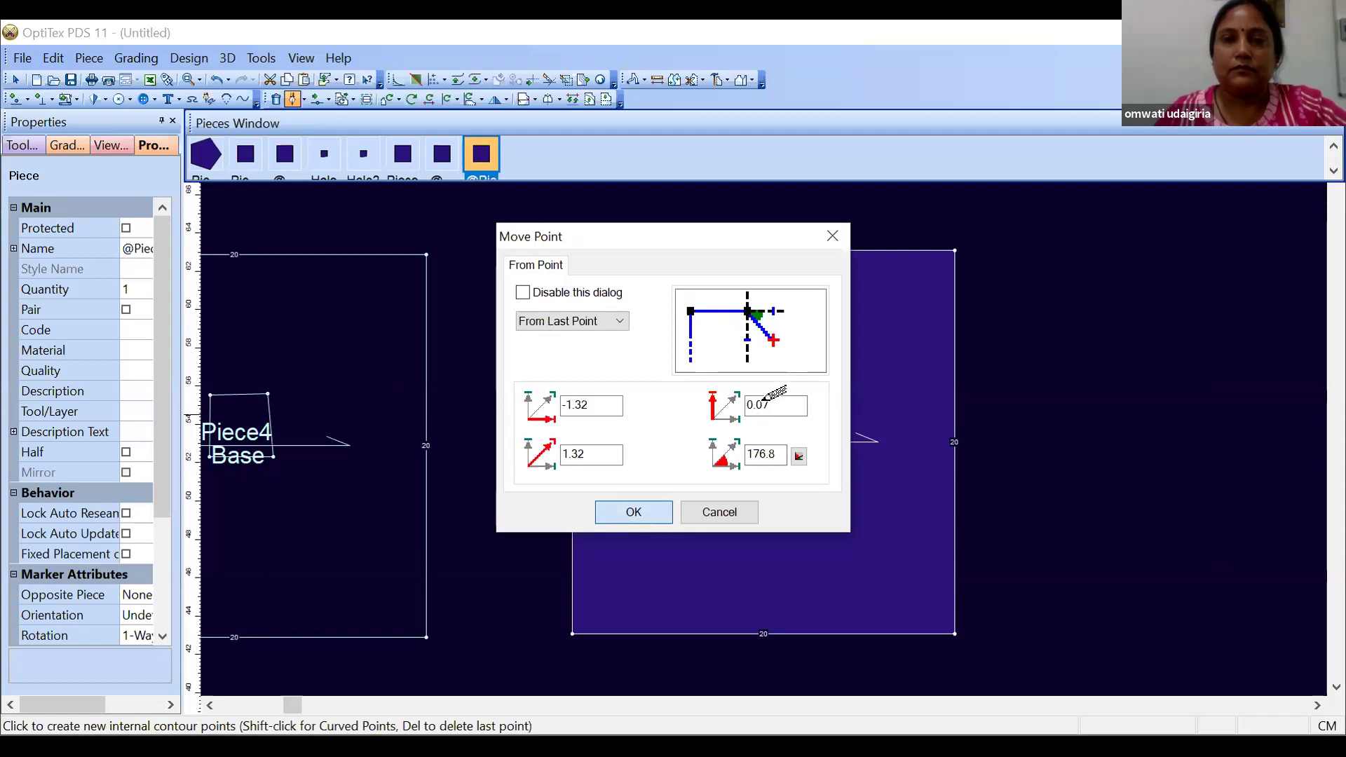
key("Return")
left_click(663, 475)
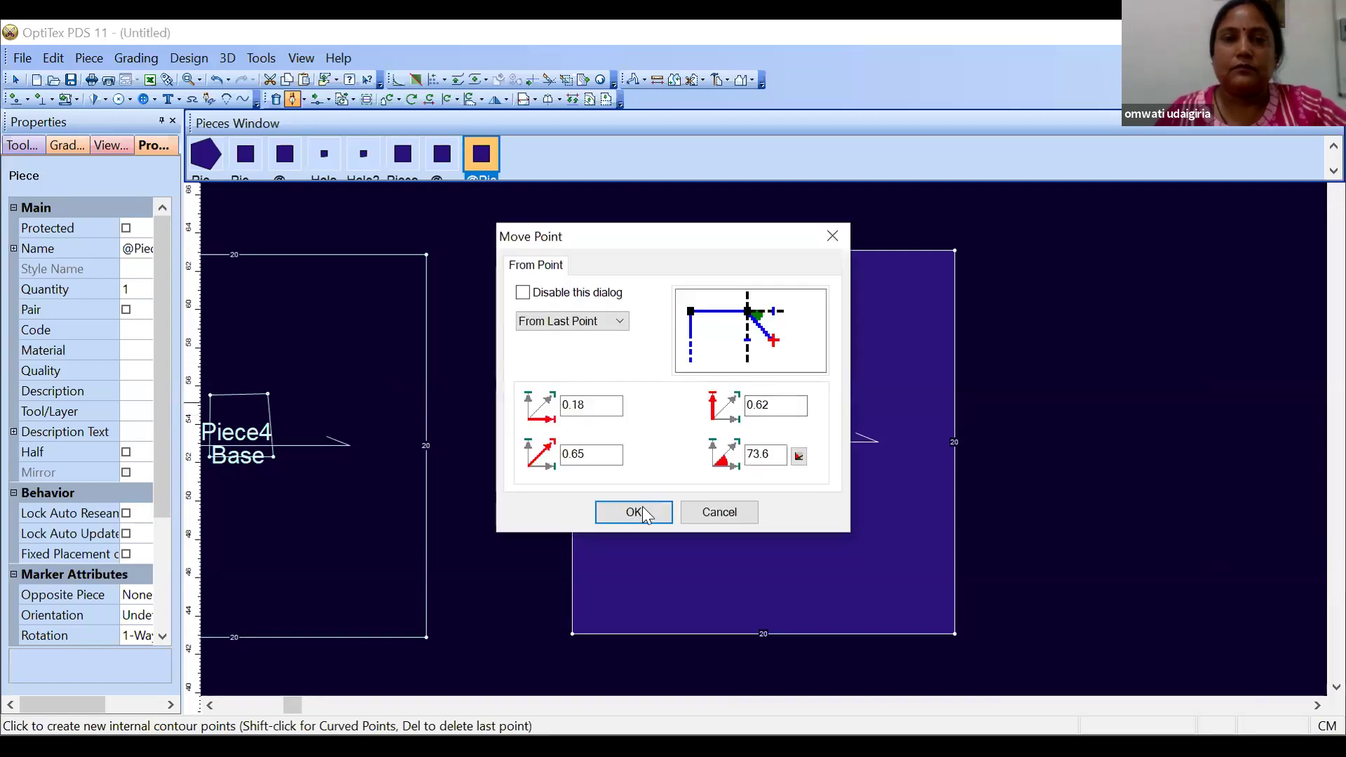
left_click(642, 506)
left_click(605, 429)
right_click(998, 299)
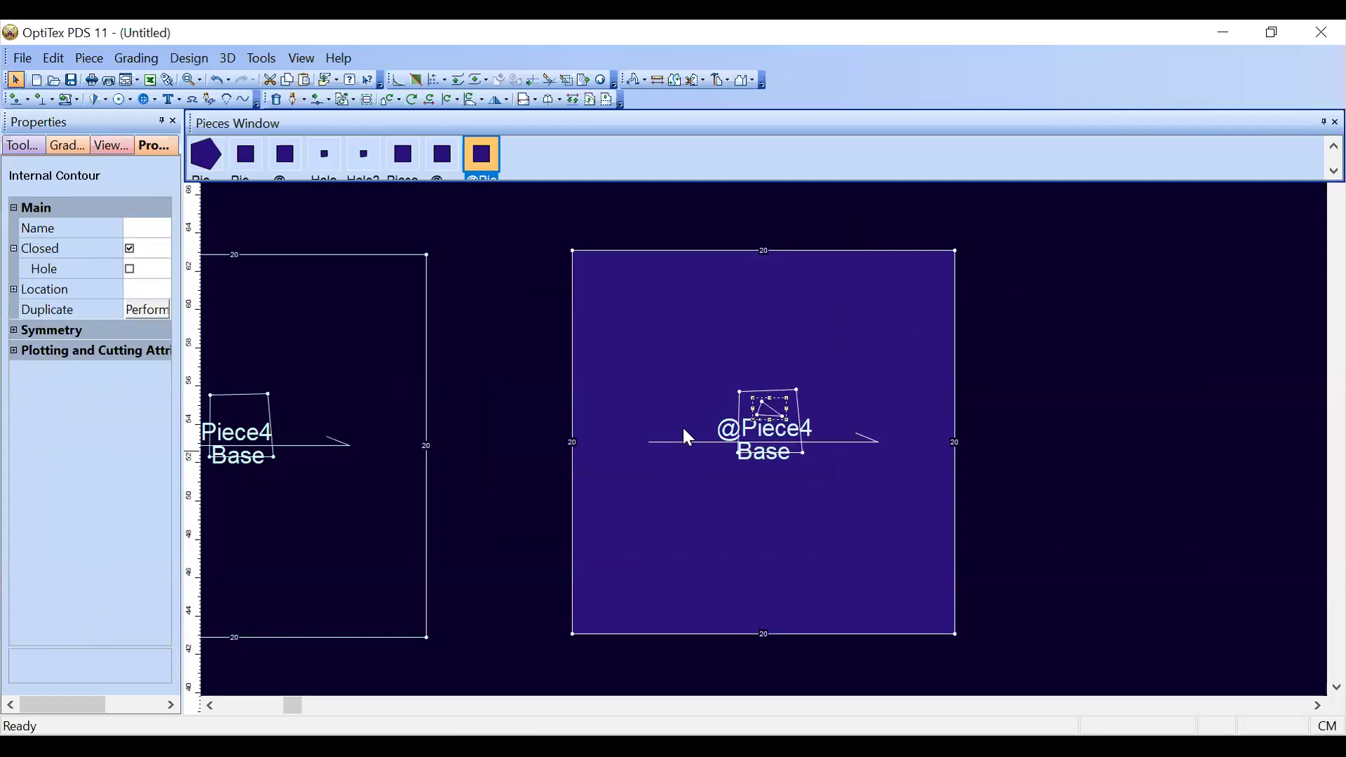
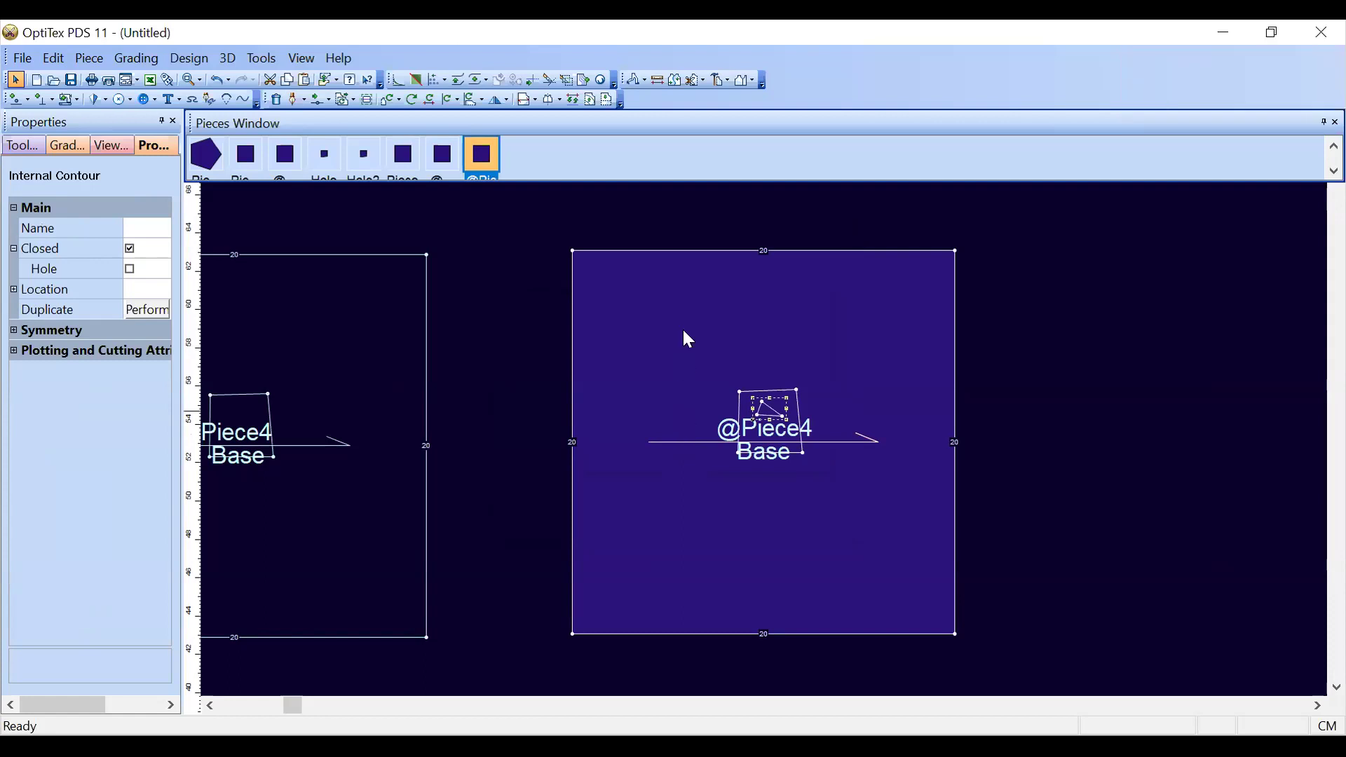
Place the original Piece4 square and its copy close together, side by side
scroll(683, 377, "down", 2)
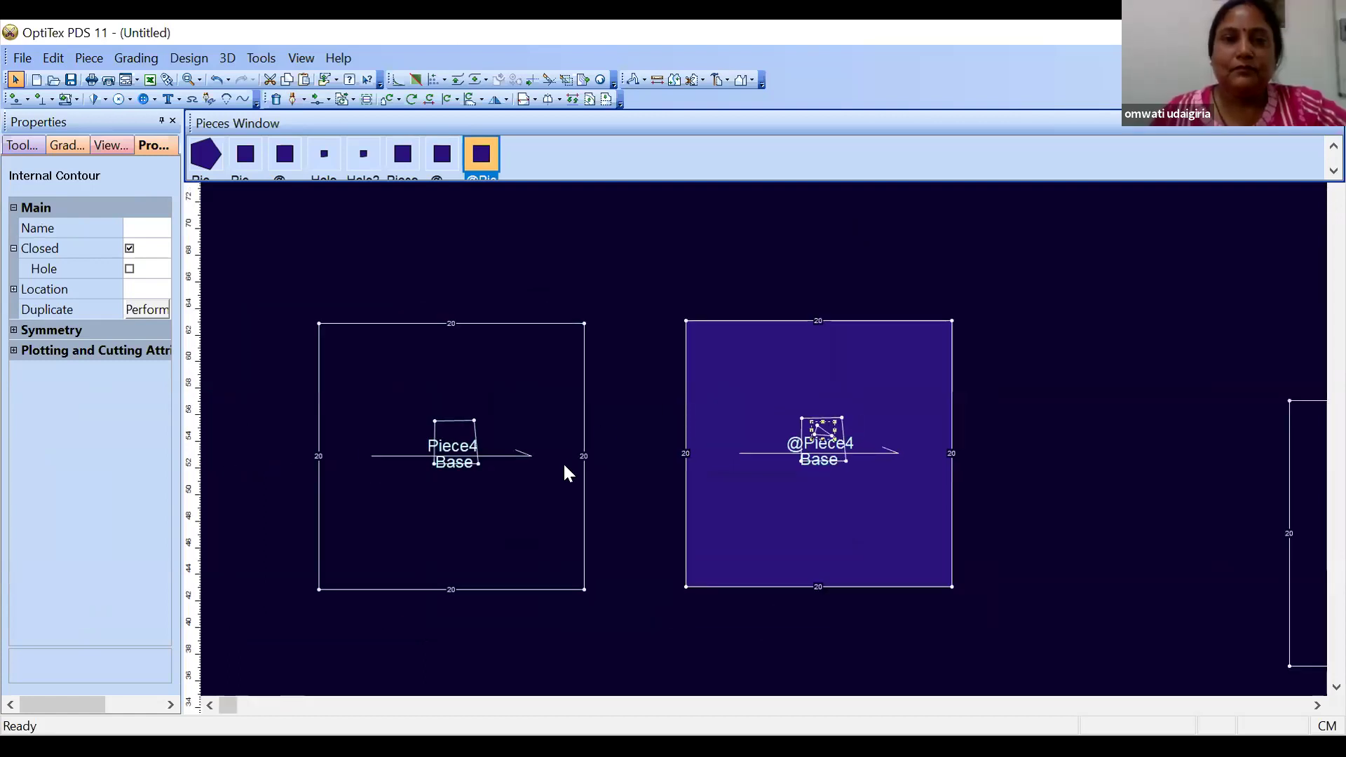
scroll(562, 462, "down", 1)
left_click(502, 342)
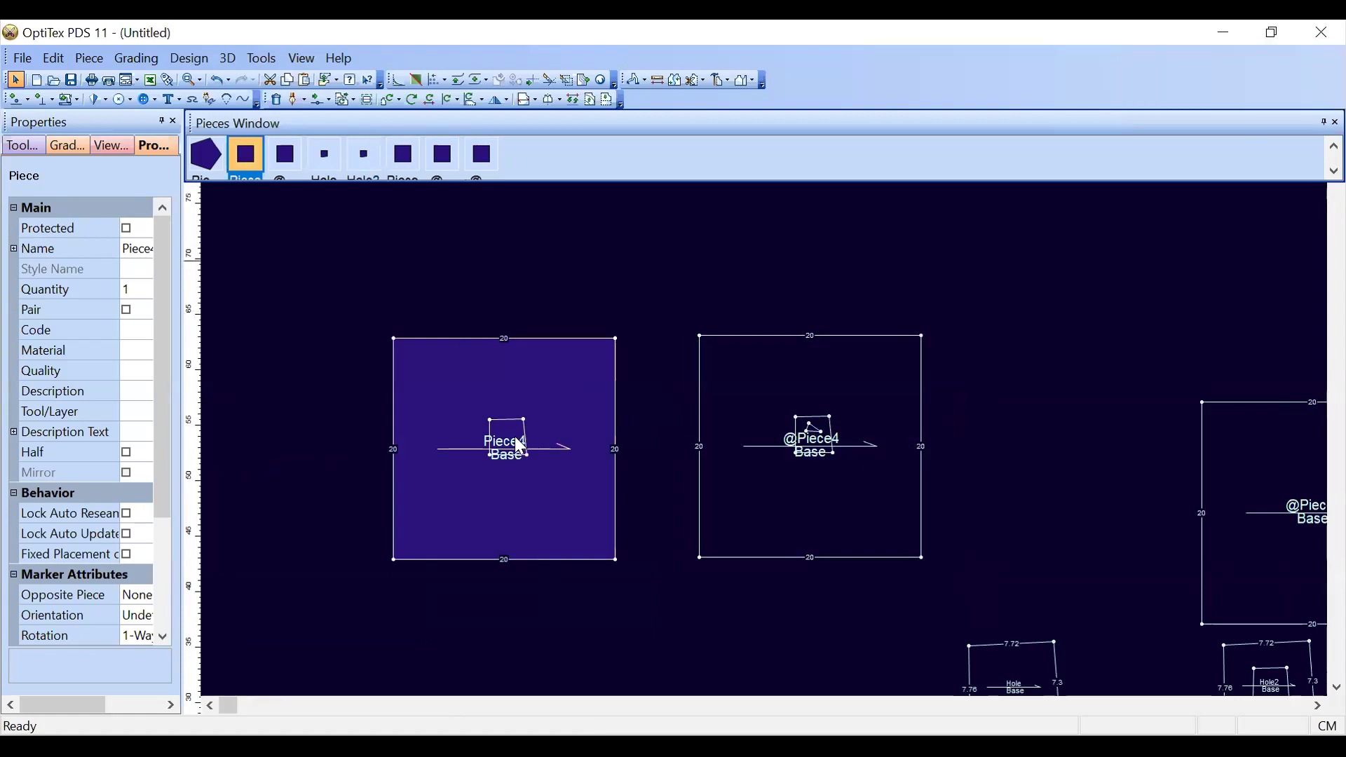
scroll(805, 419, "up", 1)
scroll(805, 419, "up", 1)
left_click_drag(805, 412, 616, 381)
left_click_drag(1052, 368, 604, 356)
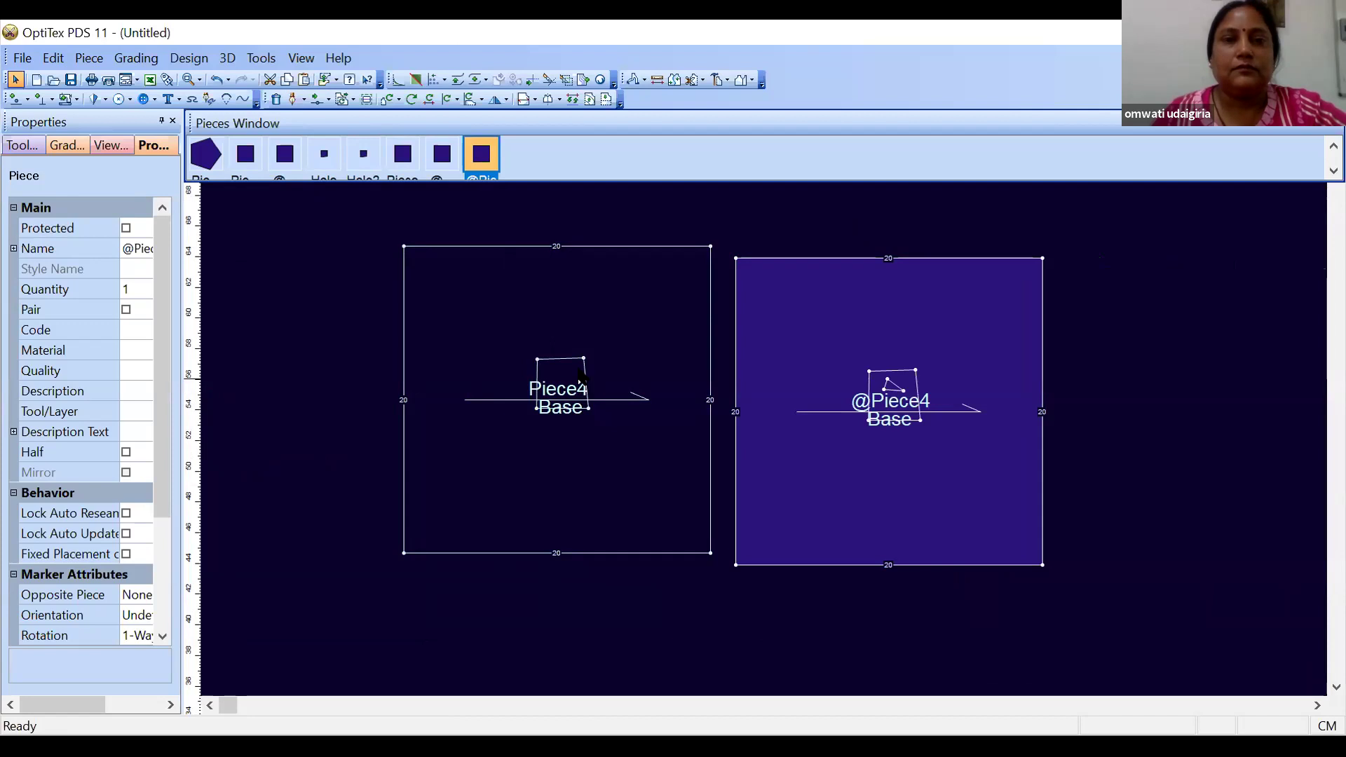
Copy the closed four-sided internal of the original Piece4 square as a separate piece and place it outside the square
left_click(583, 358)
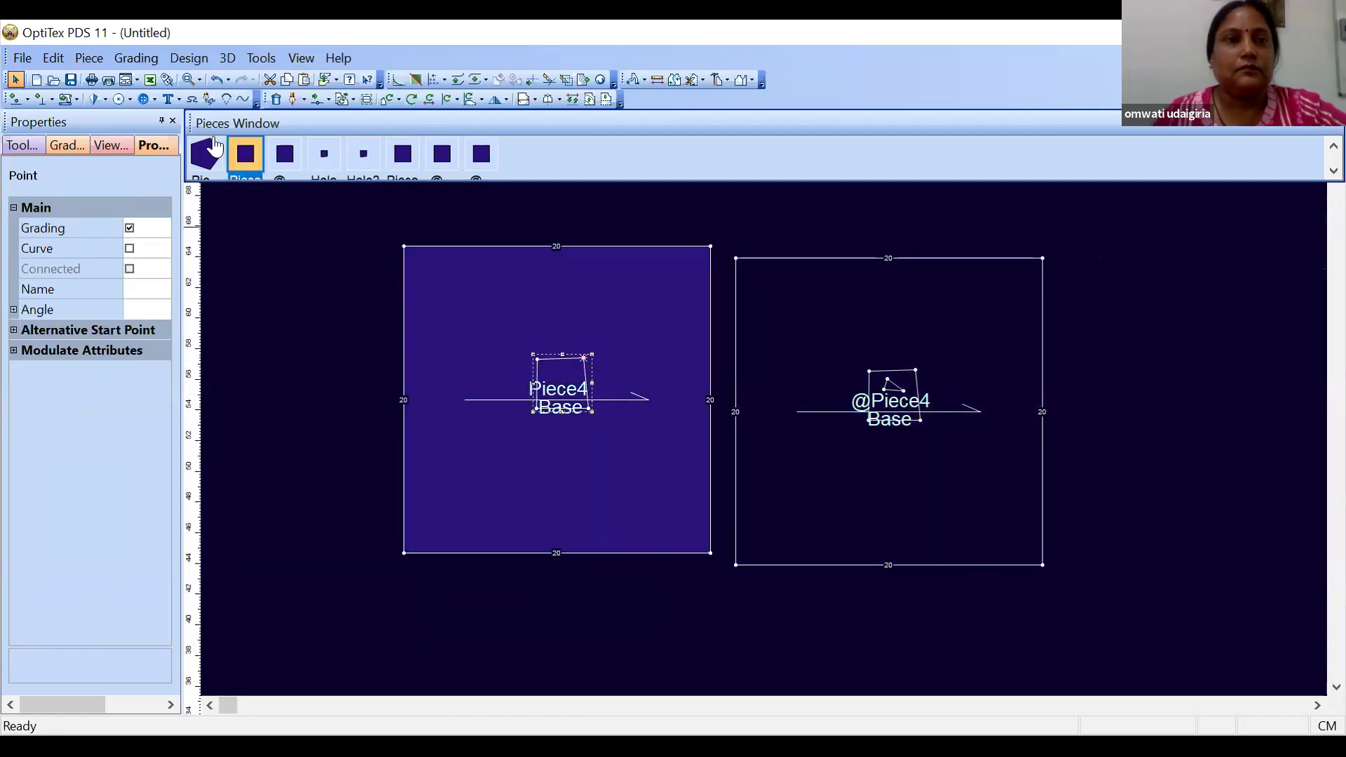
left_click(195, 62)
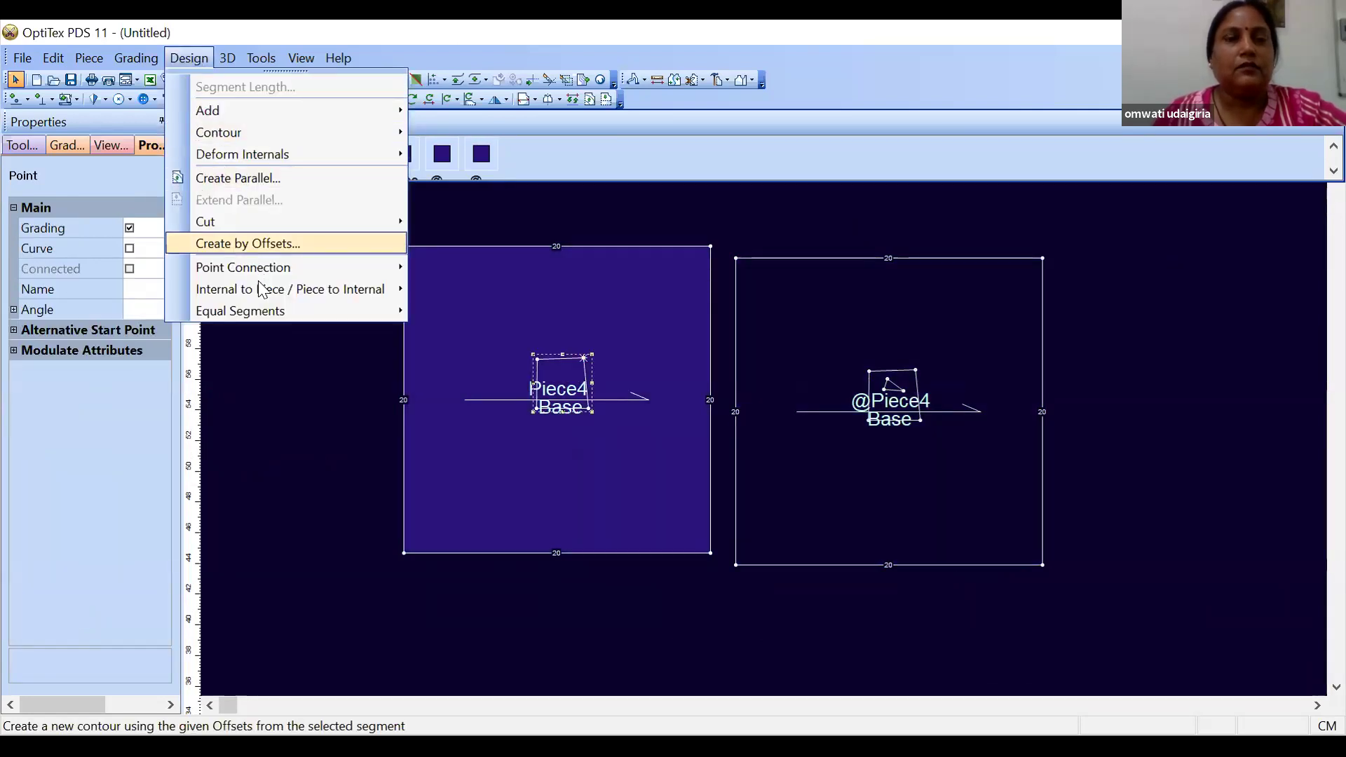
mouse_move(262, 289)
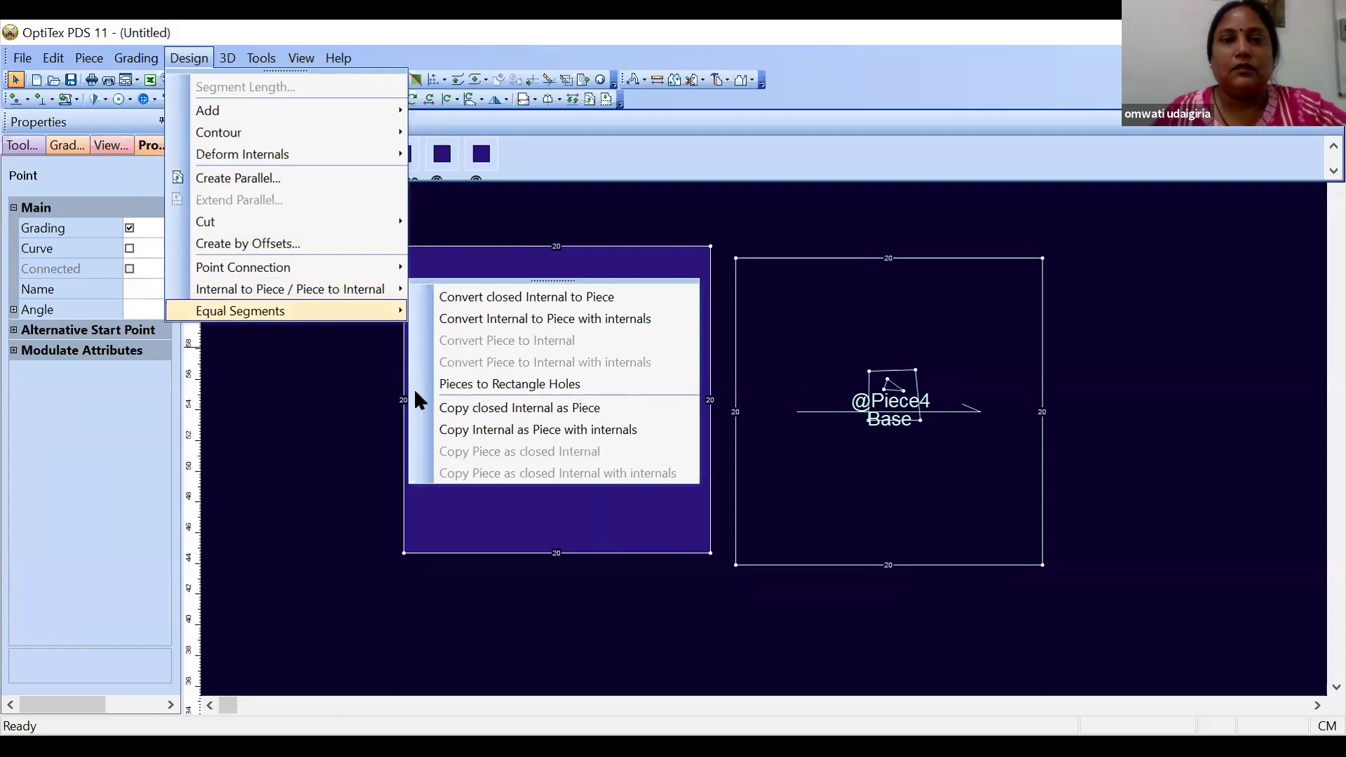
left_click(477, 407)
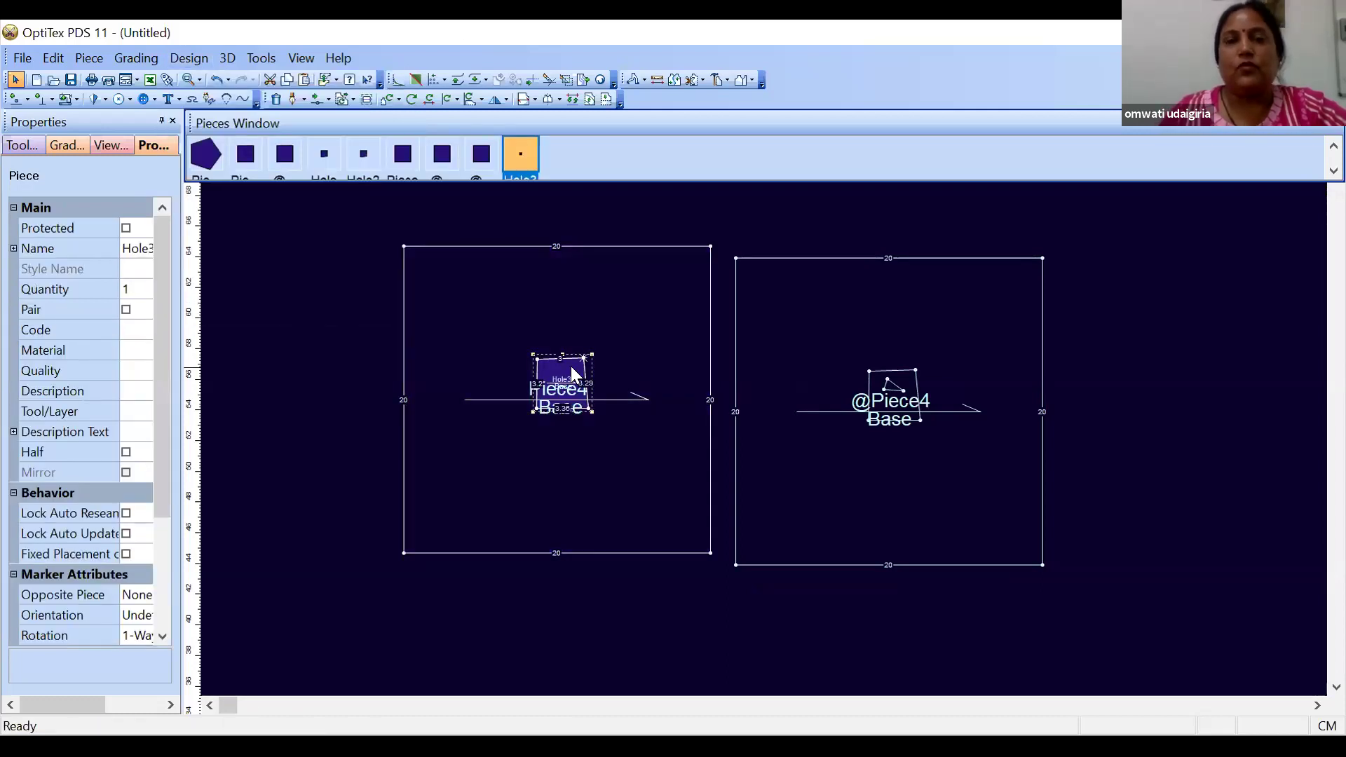
left_click_drag(570, 365, 297, 493)
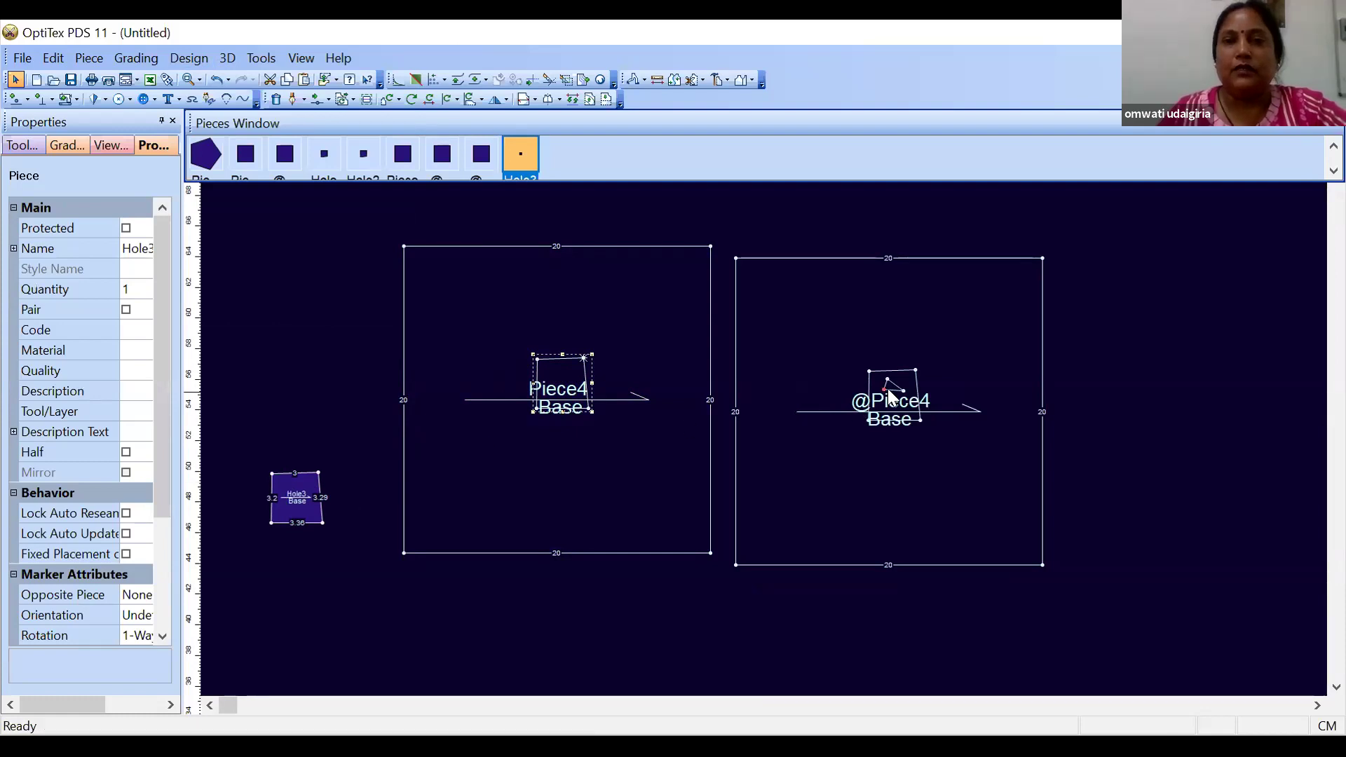
Copy the four-sided internal of the duplicated square as a piece with its triangle internal and place it below the two squares
left_click(917, 382)
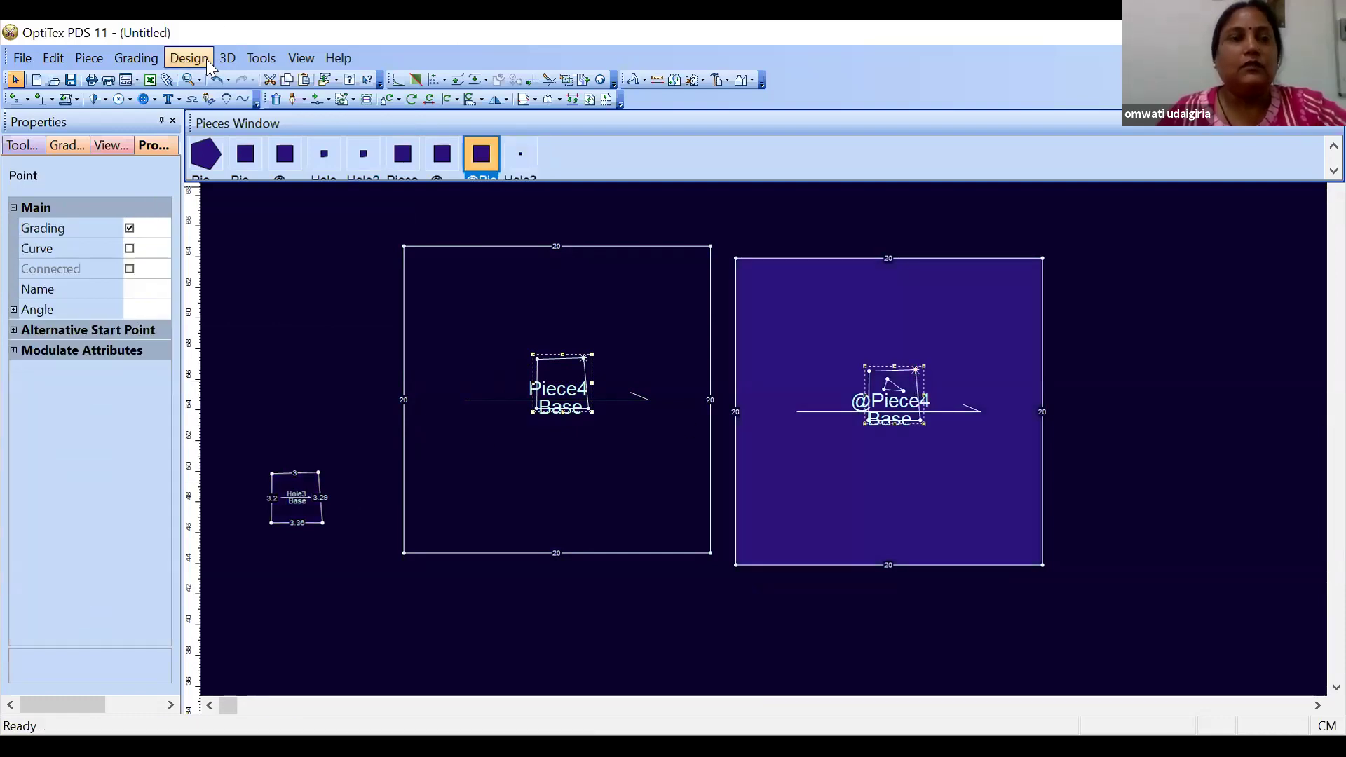
left_click(189, 59)
mouse_move(294, 289)
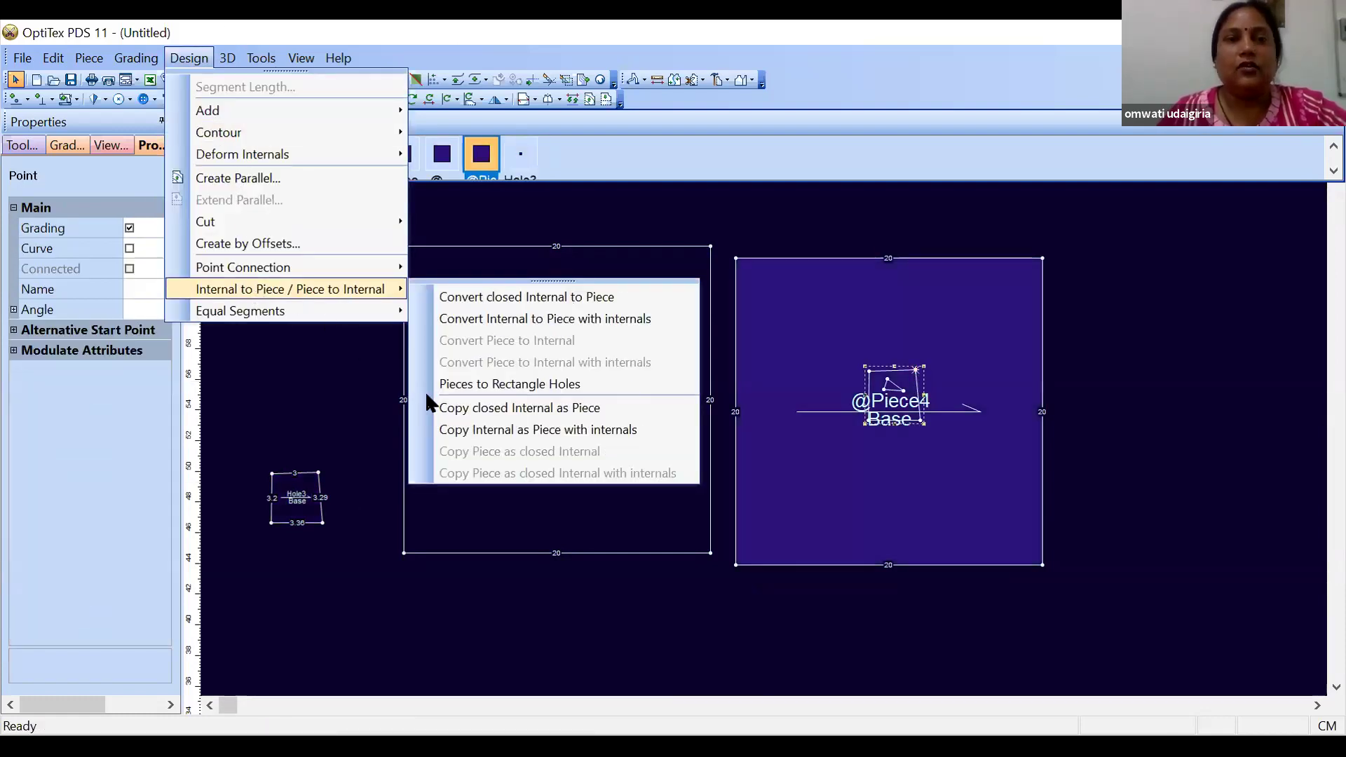
left_click(519, 430)
left_click_drag(883, 410, 712, 601)
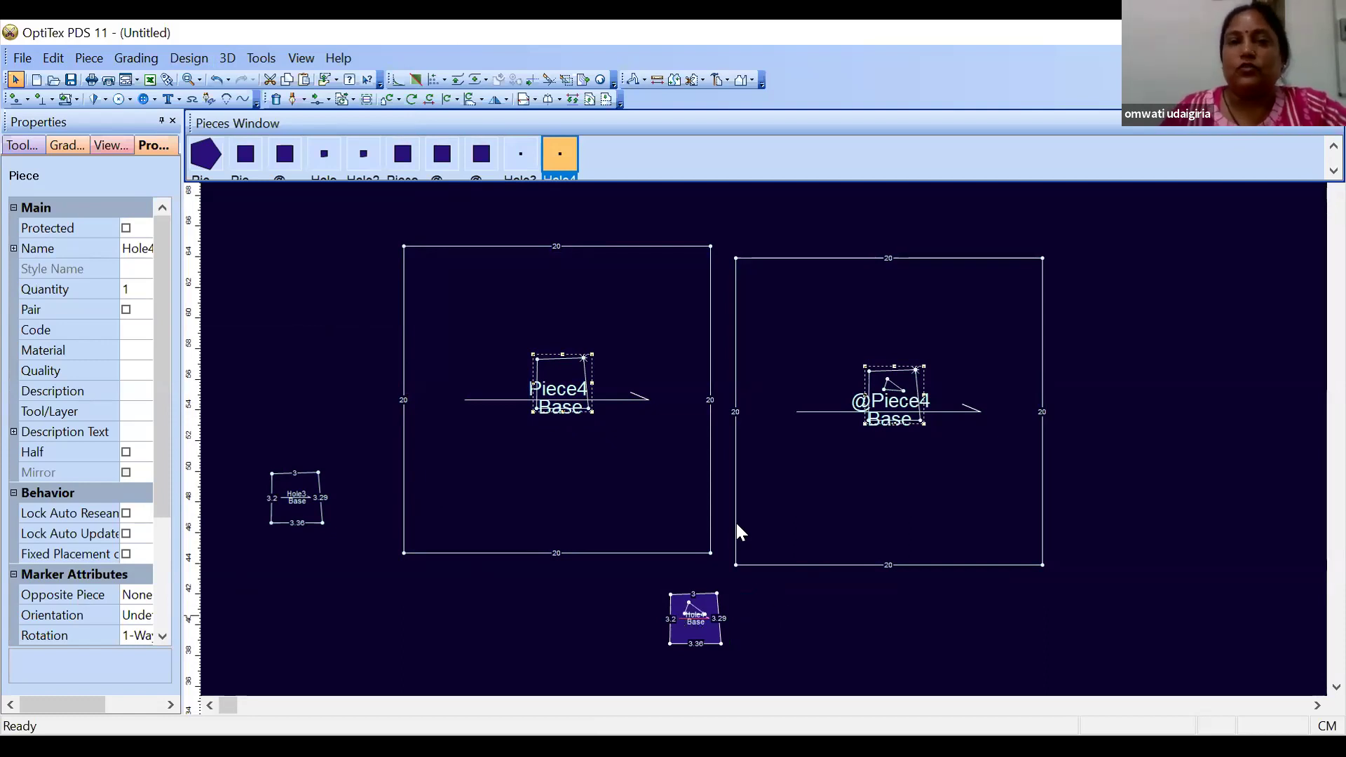
Rearrange four of the 20 cm squares into a row, with the duplicate containing the triangle first
left_click_drag(462, 479, 411, 468)
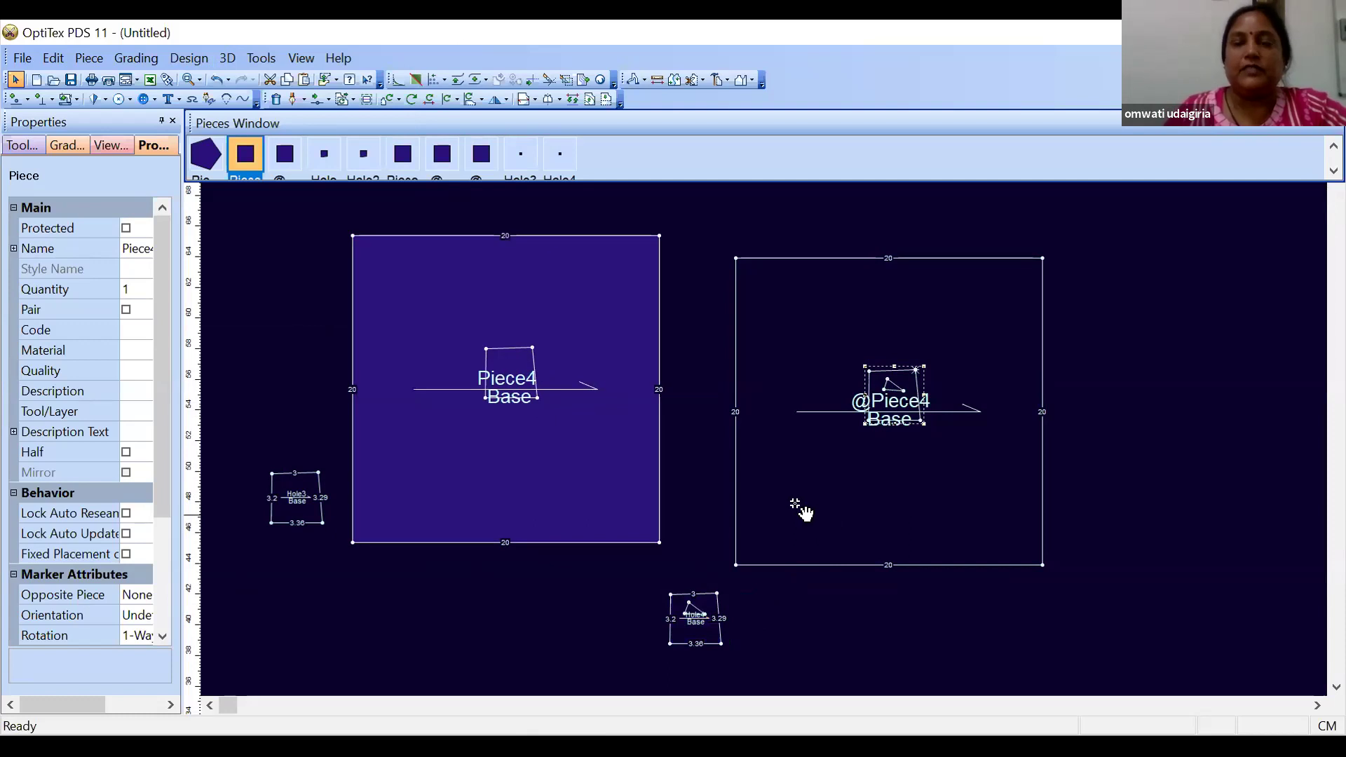
left_click_drag(797, 505, 741, 480)
scroll(777, 418, "down", 3)
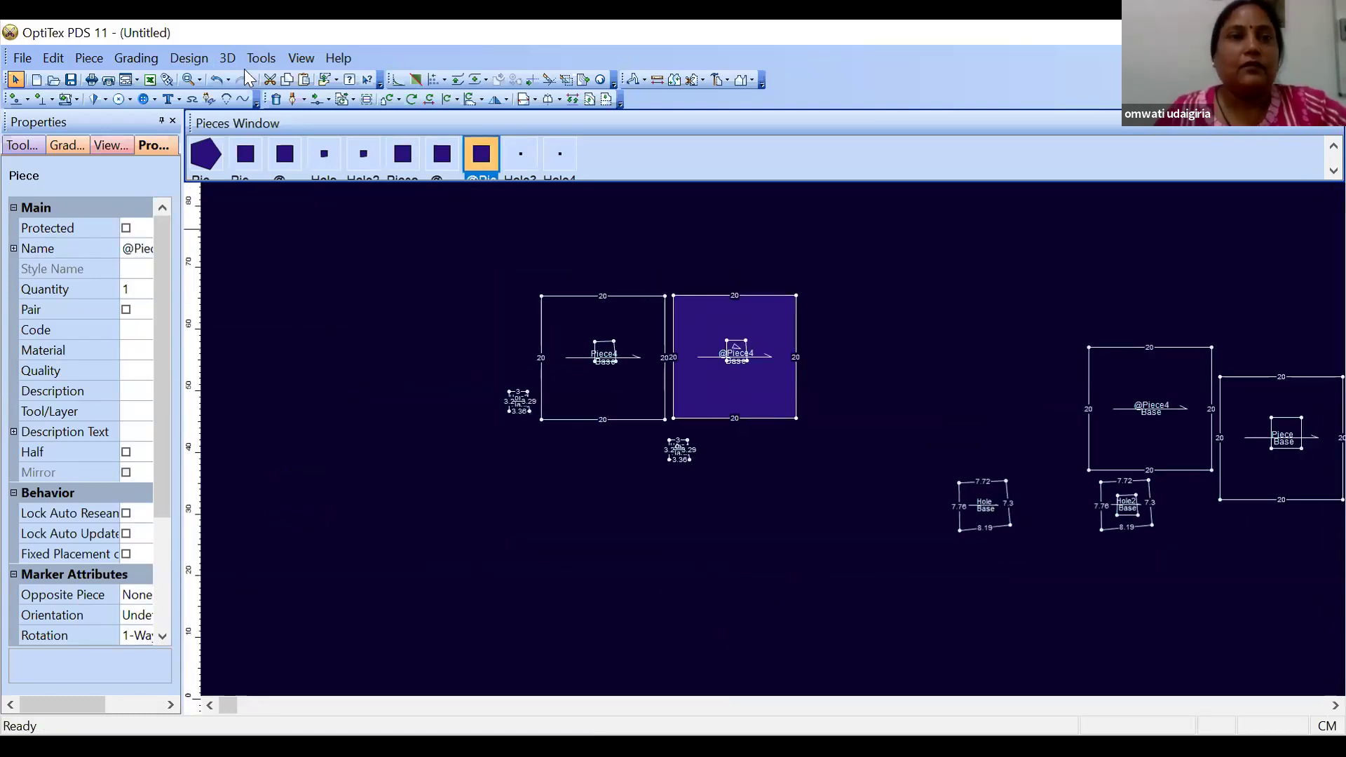
left_click(189, 58)
mouse_move(245, 291)
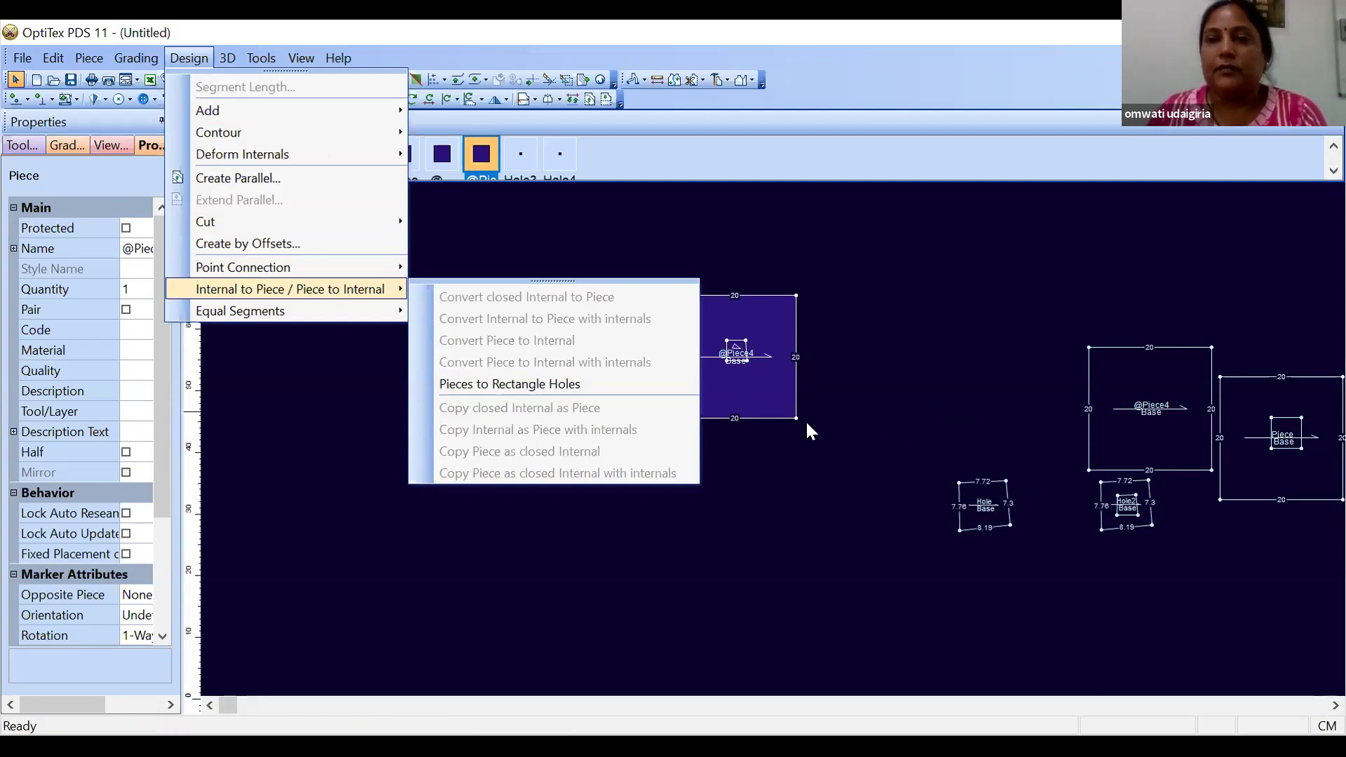
left_click(610, 393)
left_click_drag(1125, 444, 982, 414)
left_click_drag(746, 397, 356, 380)
left_click_drag(554, 321, 457, 291)
left_click_drag(973, 353, 705, 299)
left_click_drag(1286, 435, 932, 391)
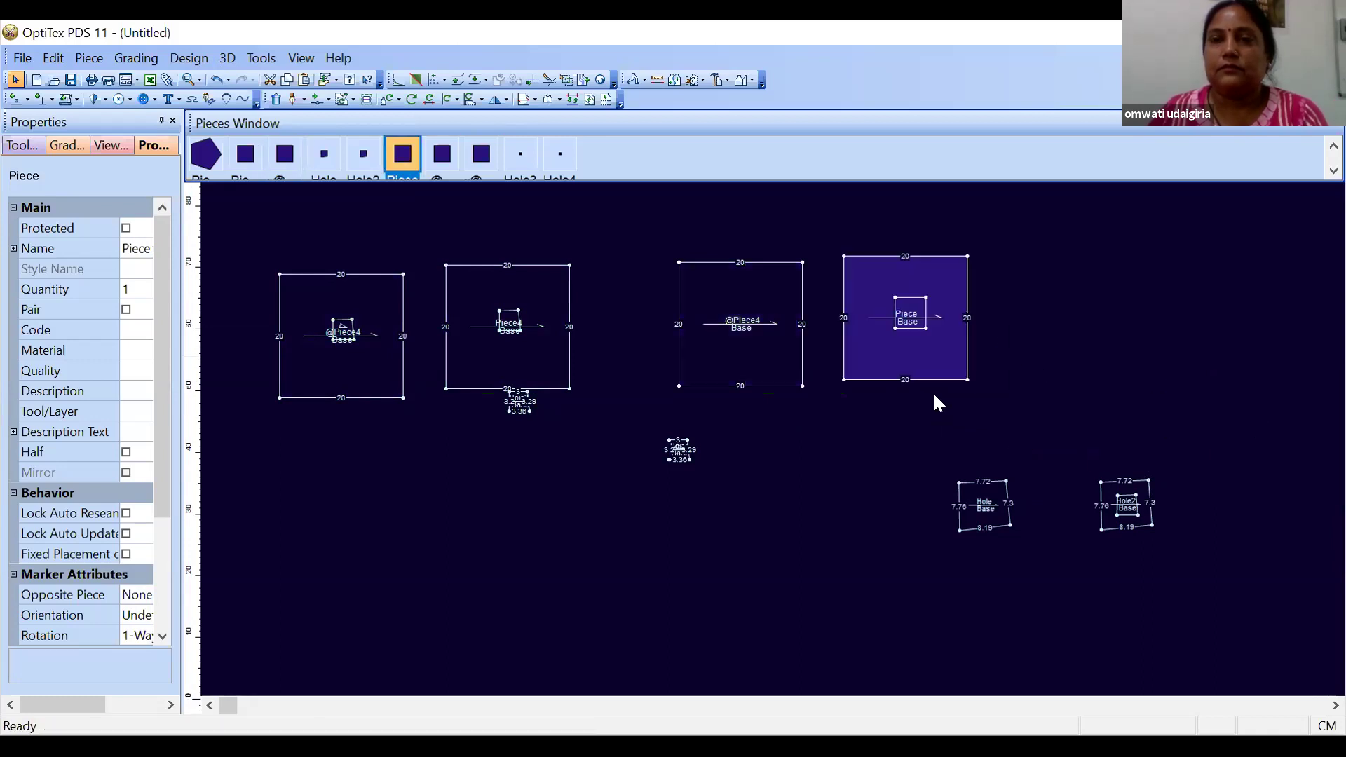
Try Pieces to Rectangle Holes on the internal square inside the last 20 cm square of the row
left_click(919, 328)
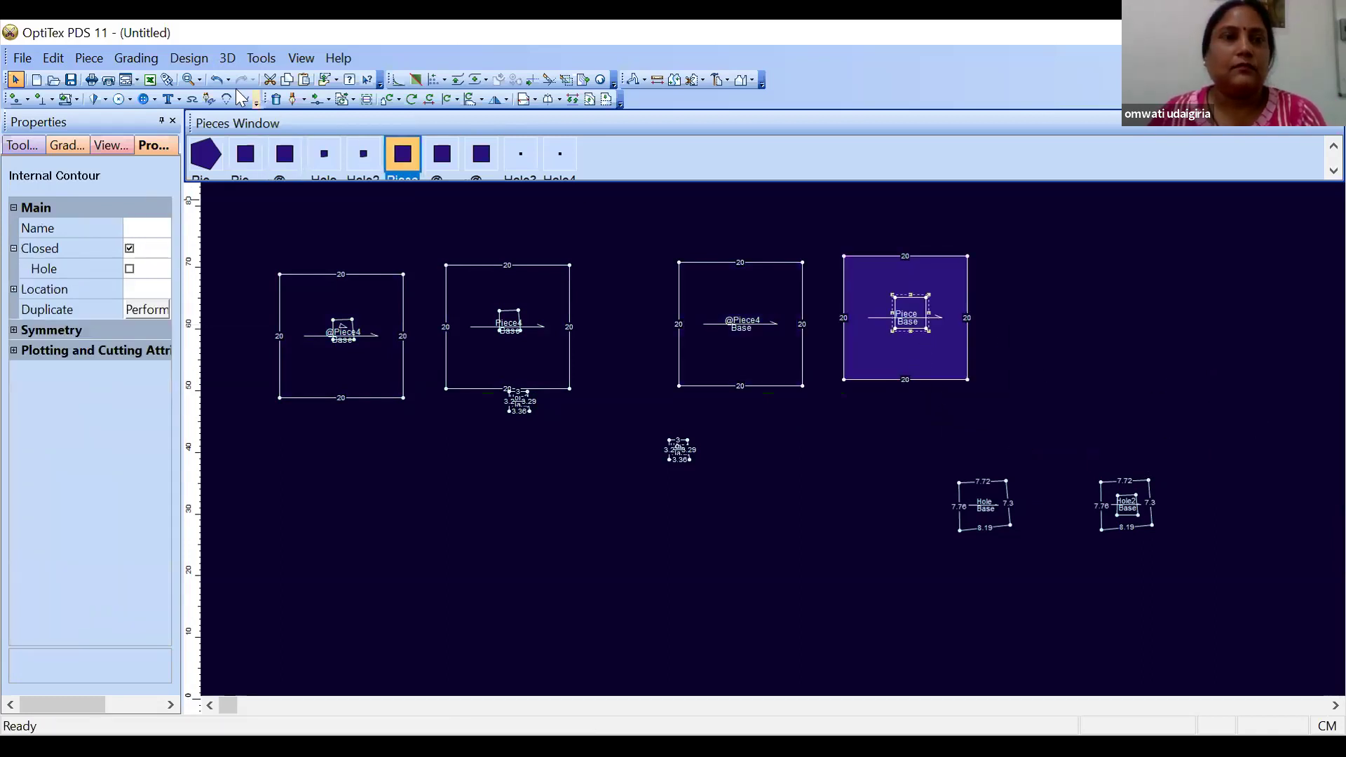
left_click(188, 60)
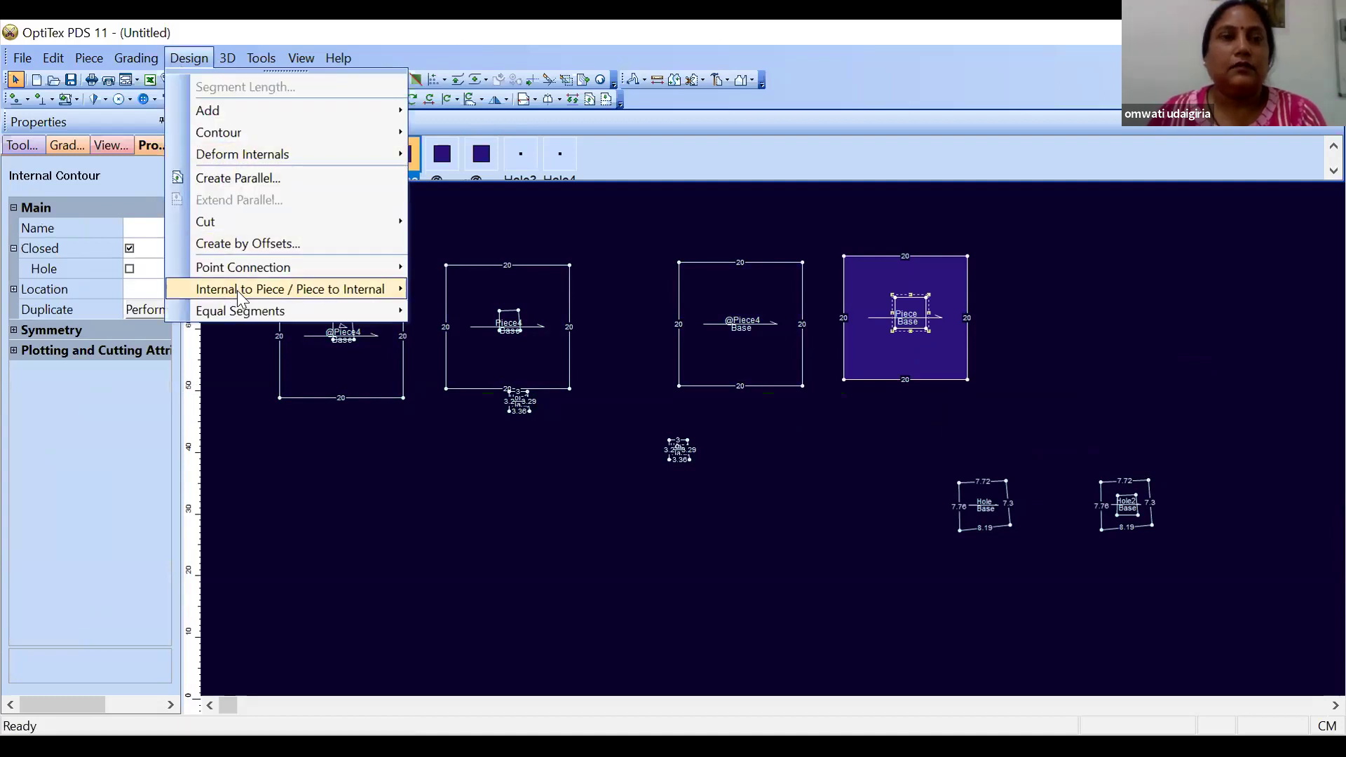
mouse_move(295, 289)
left_click(579, 385)
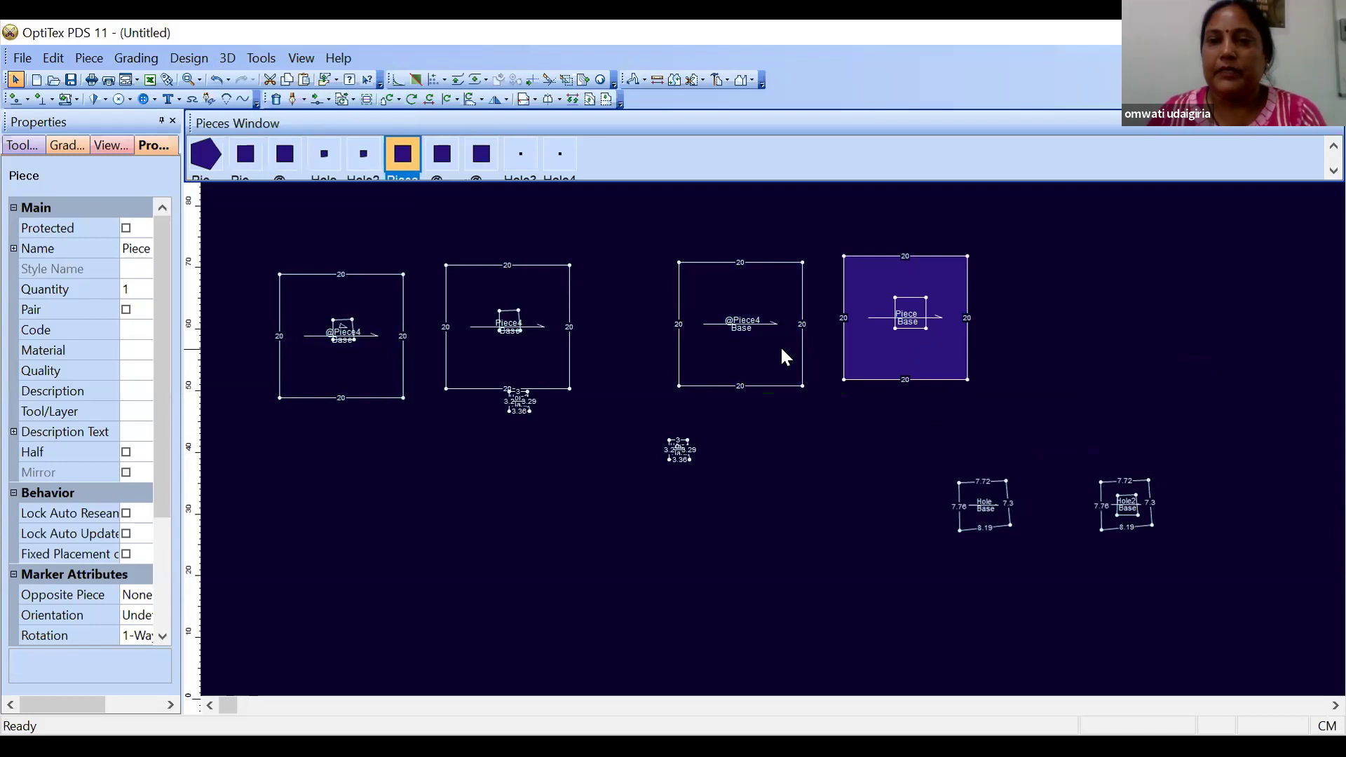
Place the standalone Hole piece inside the third 20 cm square, copy it as a closed internal, and move the piece out below
left_click_drag(994, 495, 747, 322)
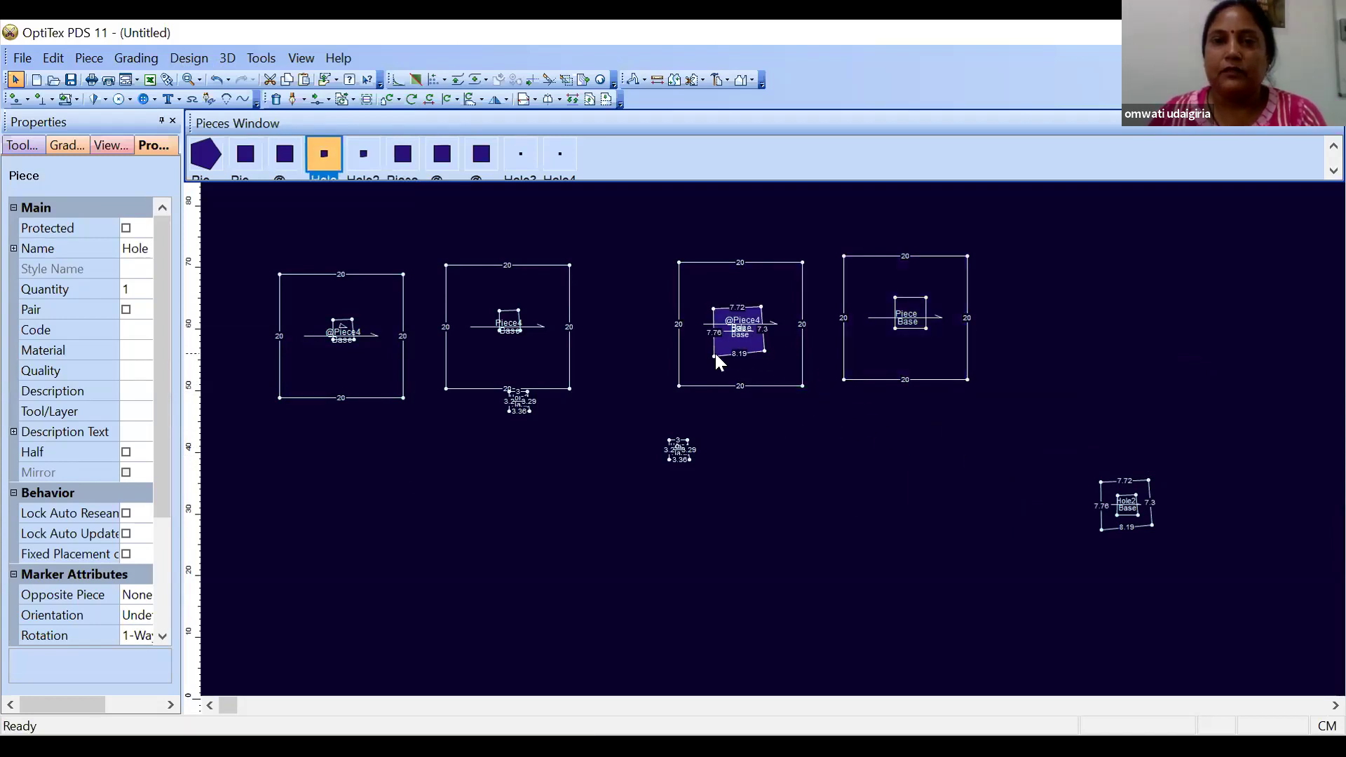
left_click(713, 355)
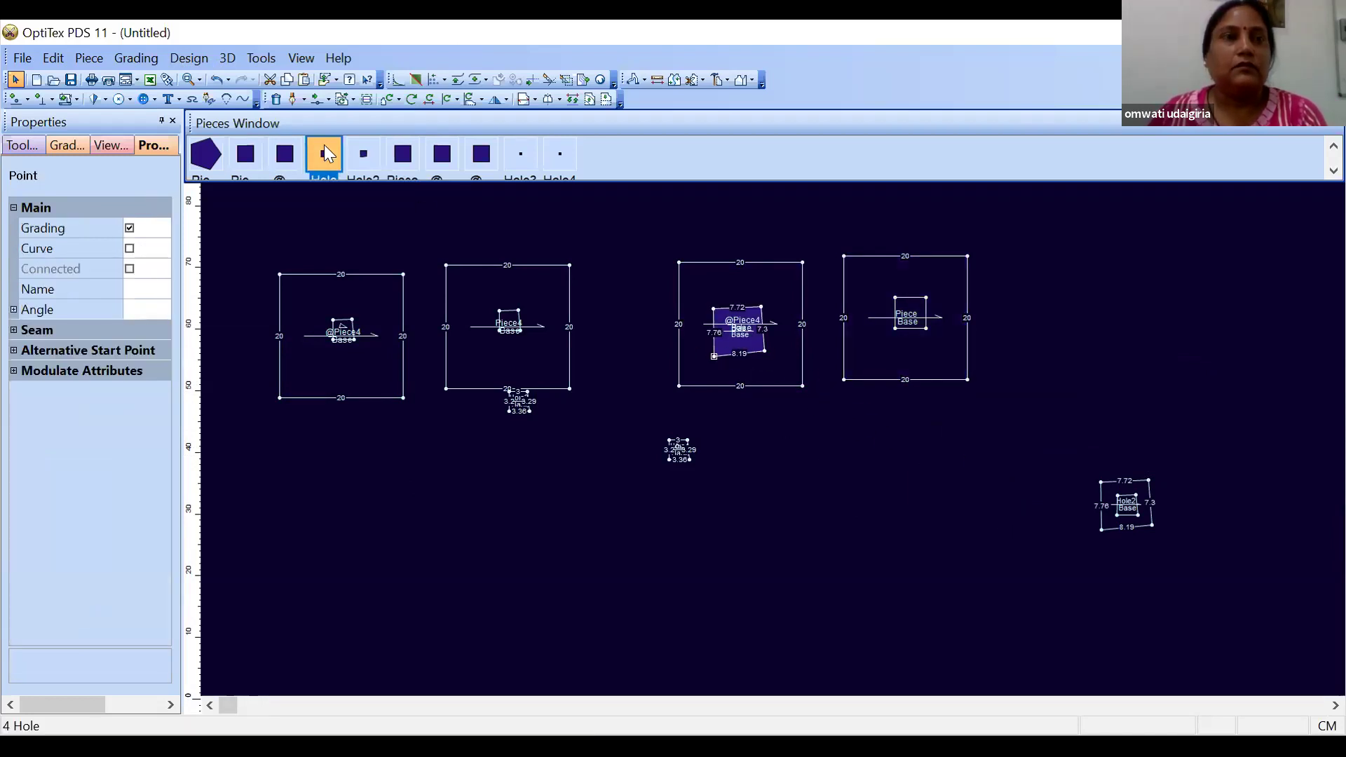
left_click(189, 57)
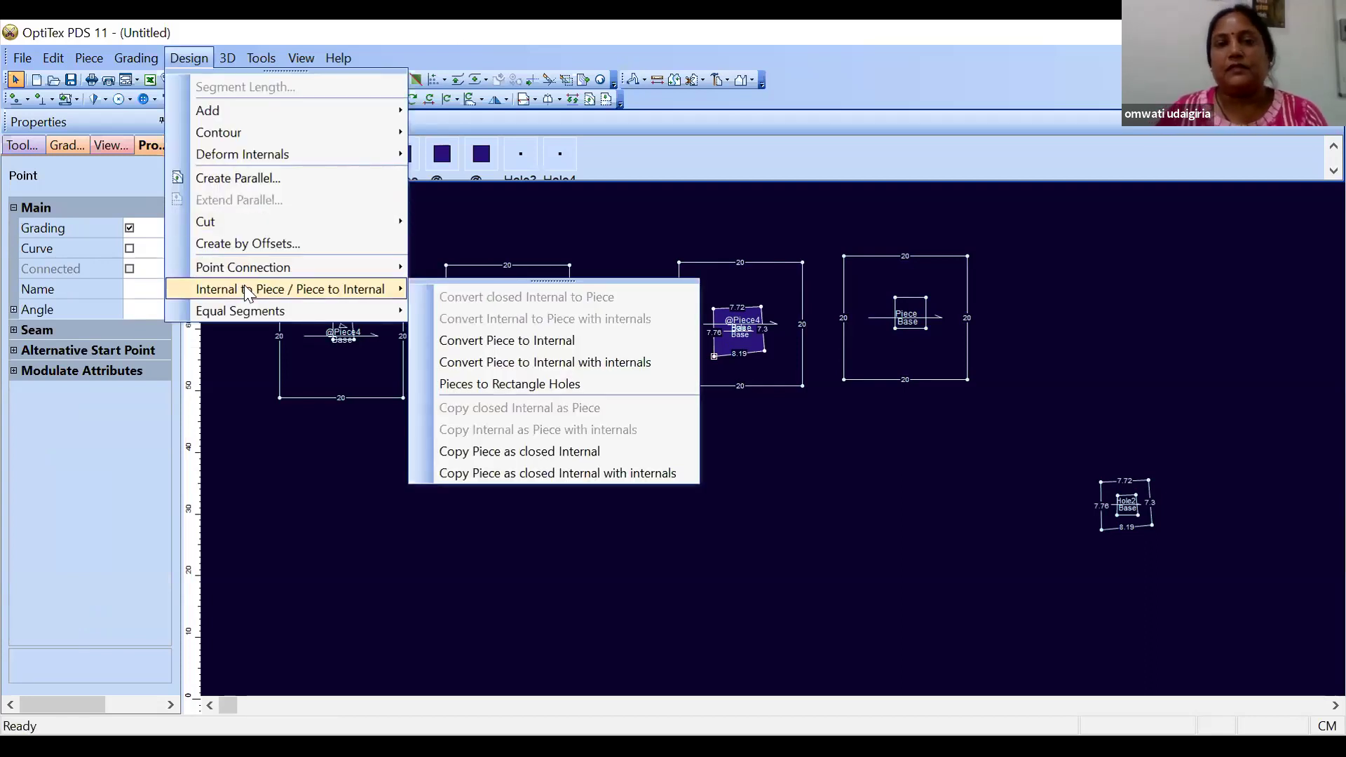
left_click(519, 452)
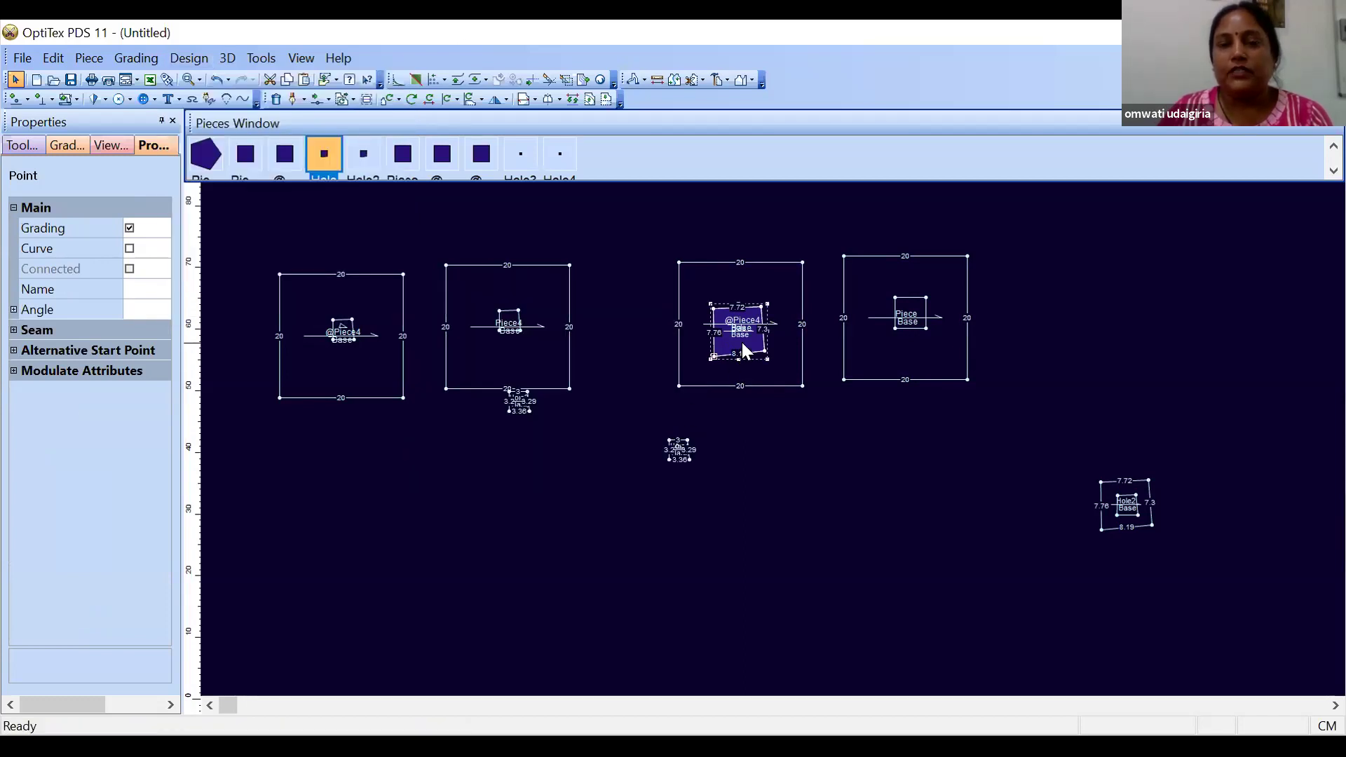
left_click_drag(745, 350, 789, 545)
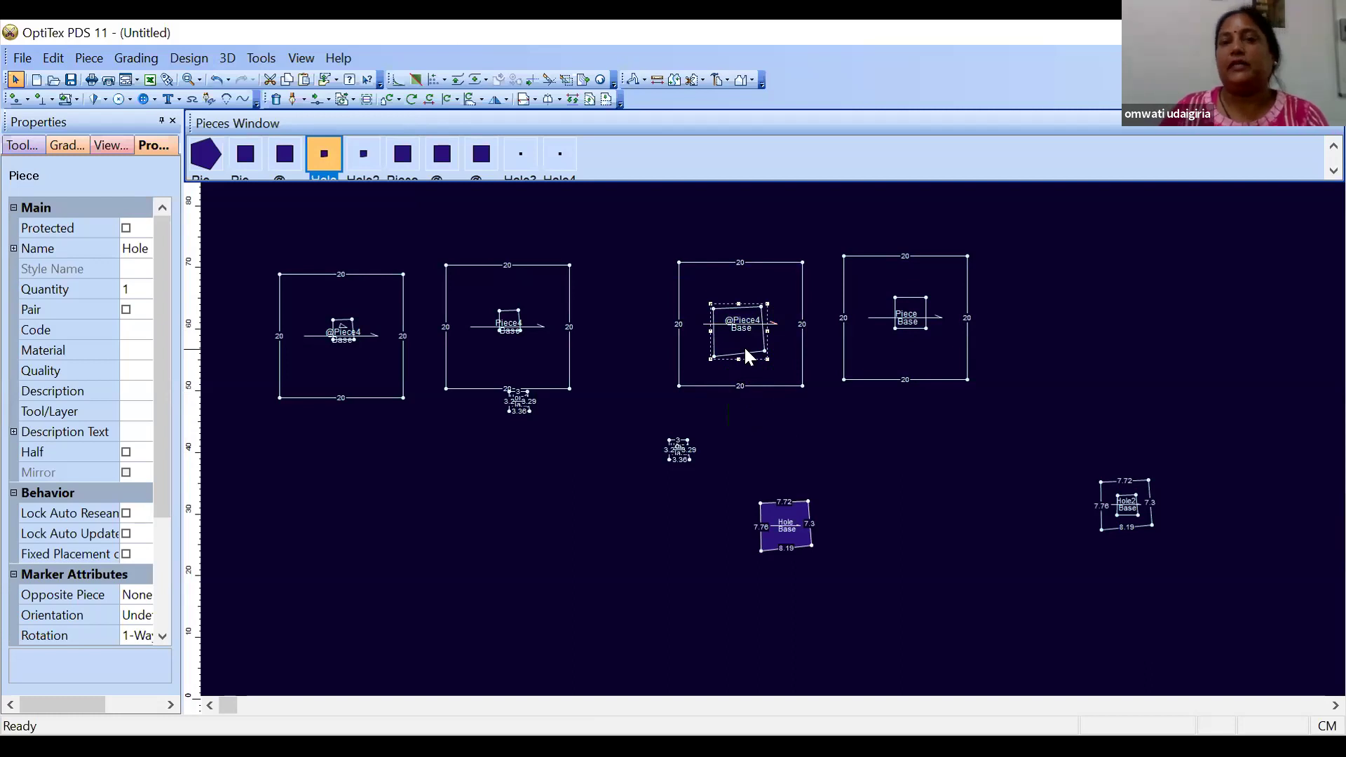
Create a new rectangular piece with a length of 10 cm and a width of 10 cm
left_click(911, 304)
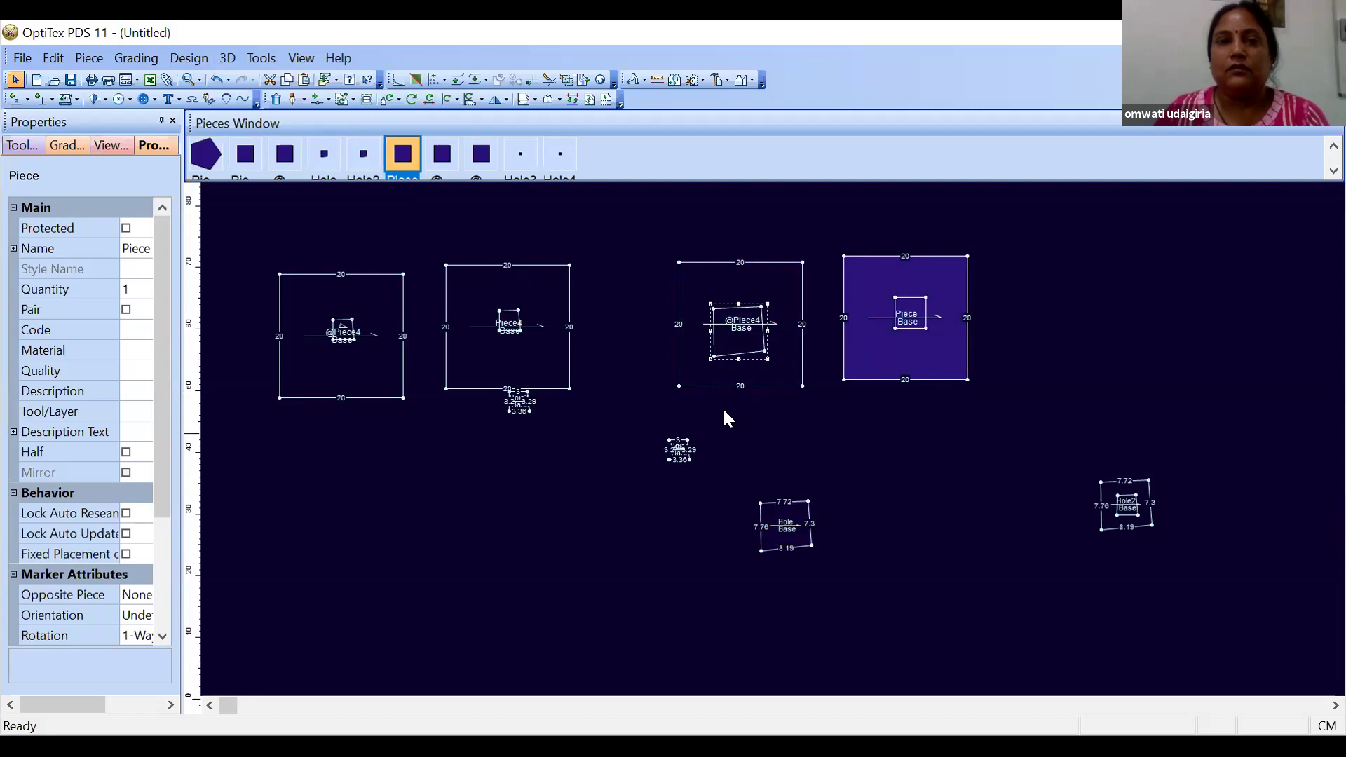
left_click(98, 54)
mouse_move(114, 133)
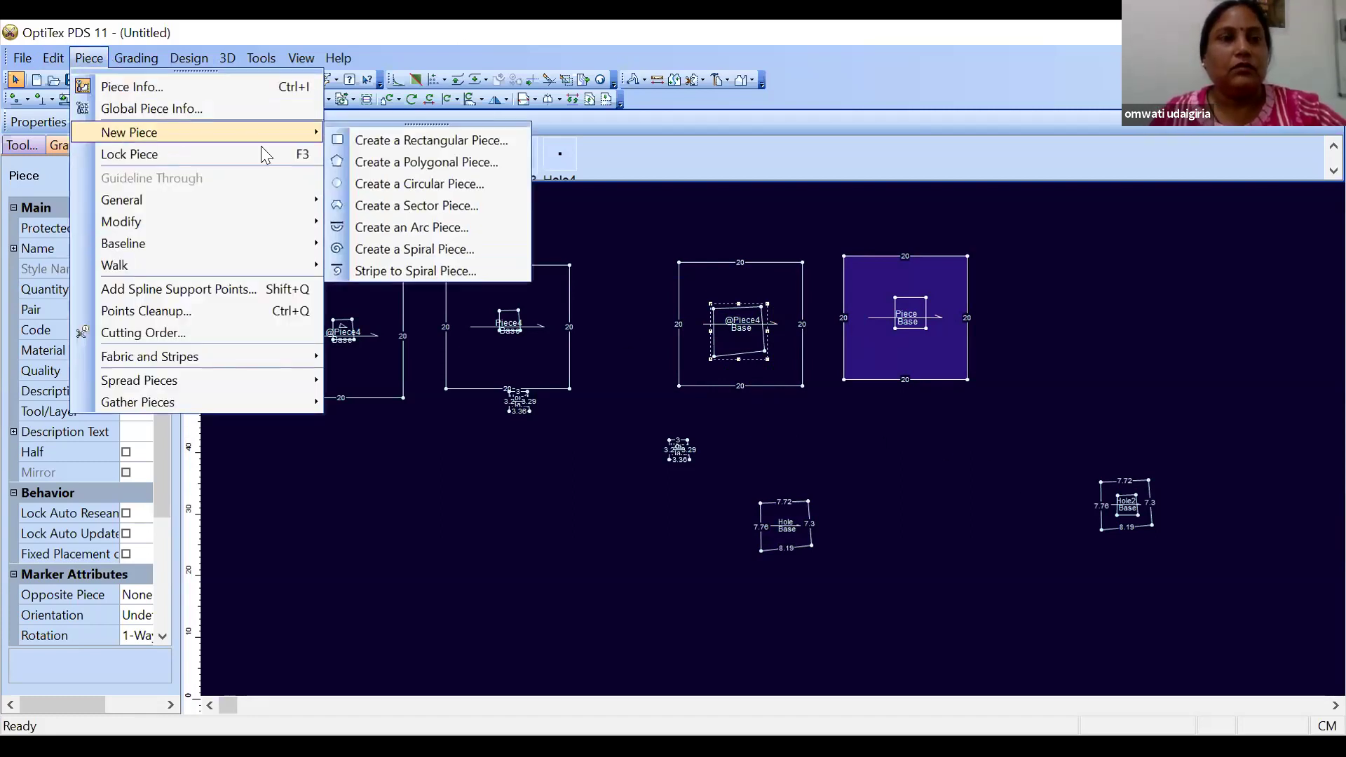
left_click(372, 145)
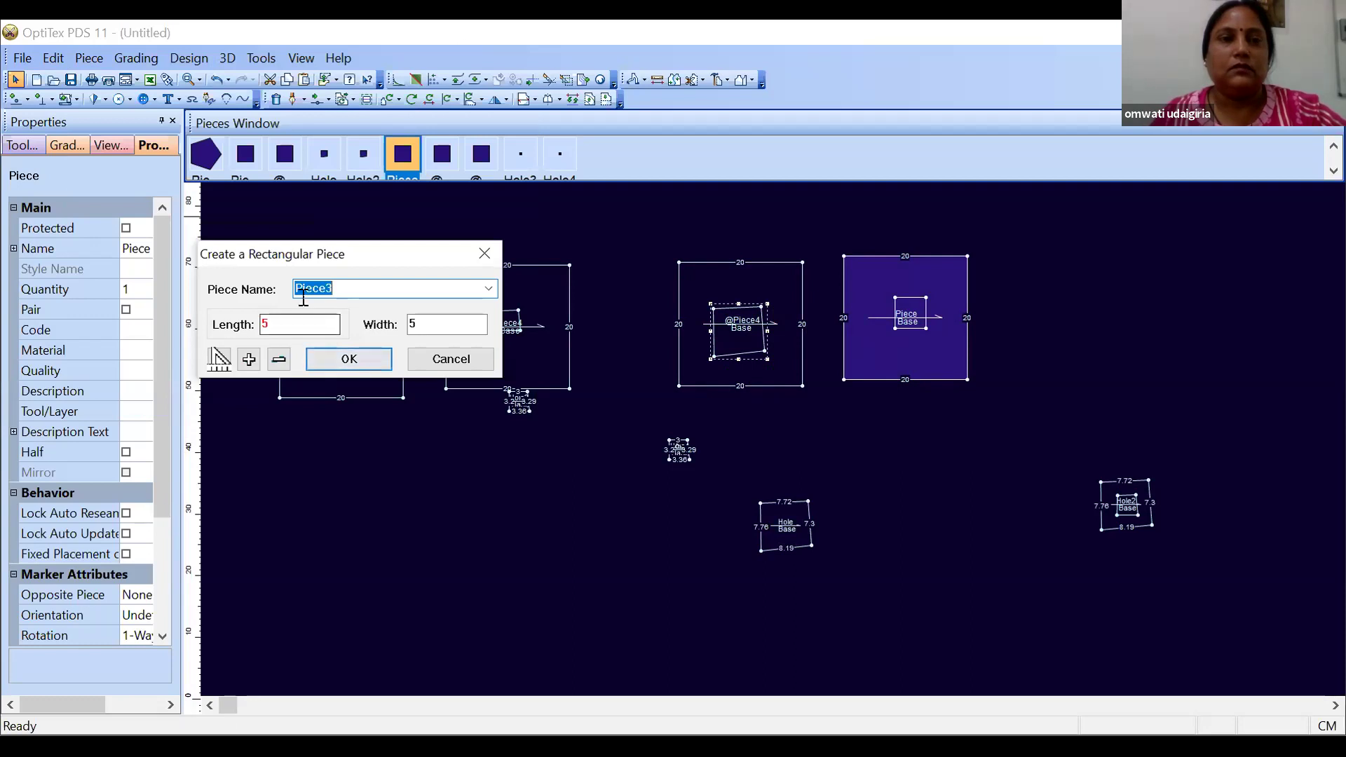
left_click(289, 317)
key("BackSpace")
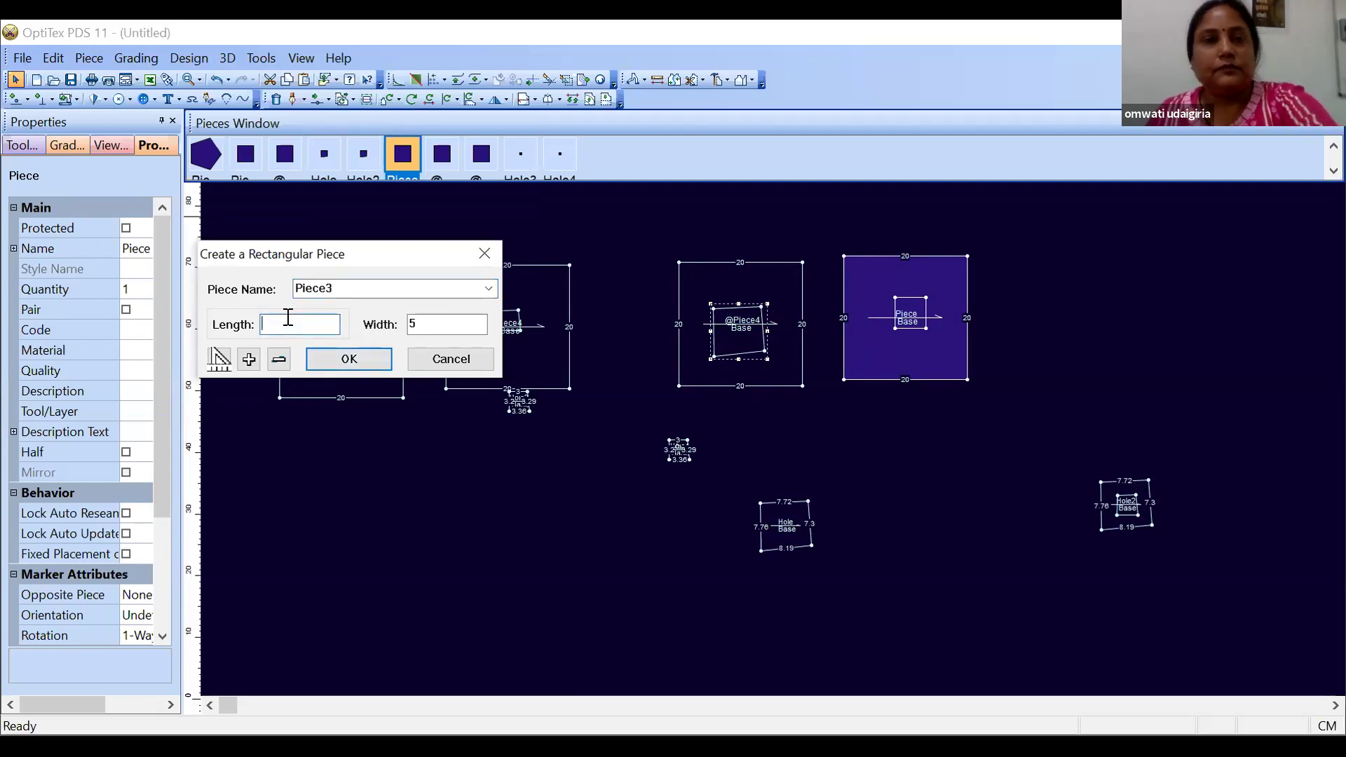
type("10")
left_click(425, 324)
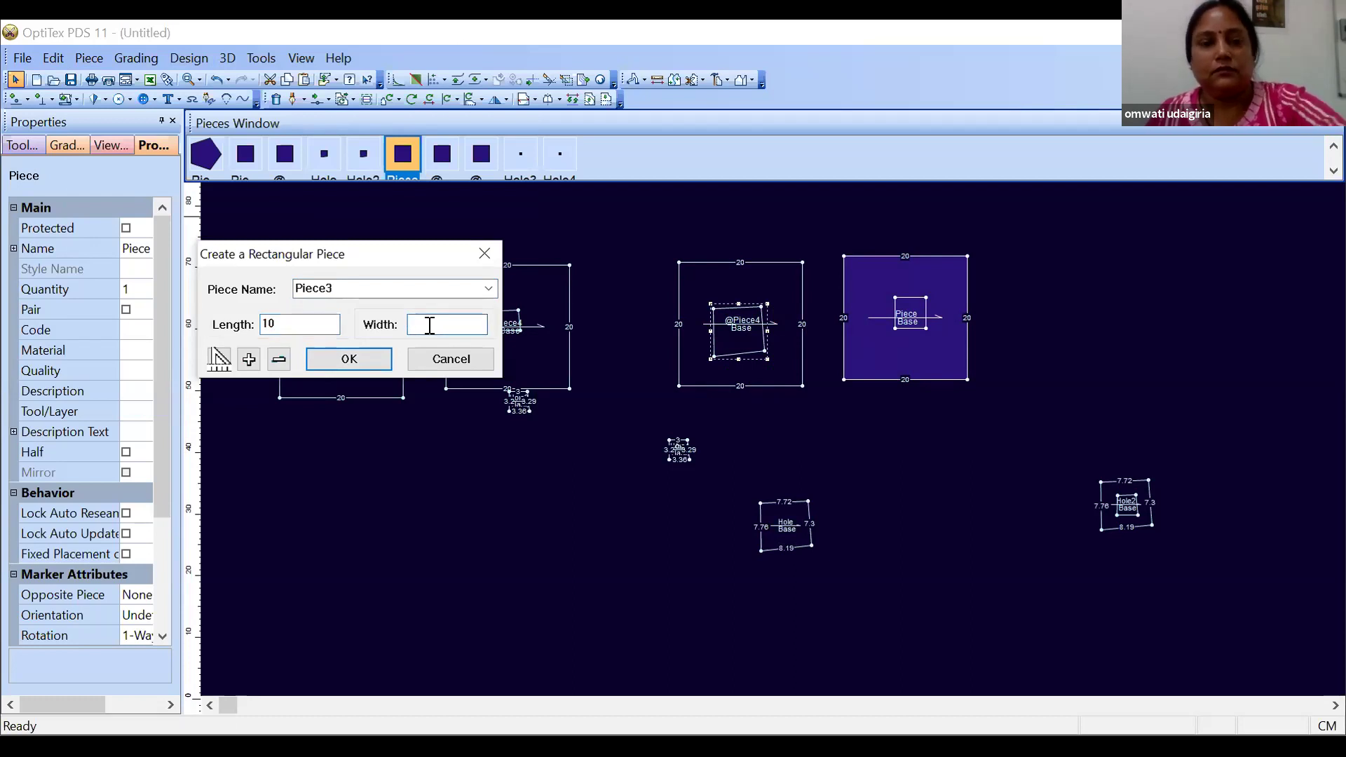
type("10")
left_click(374, 354)
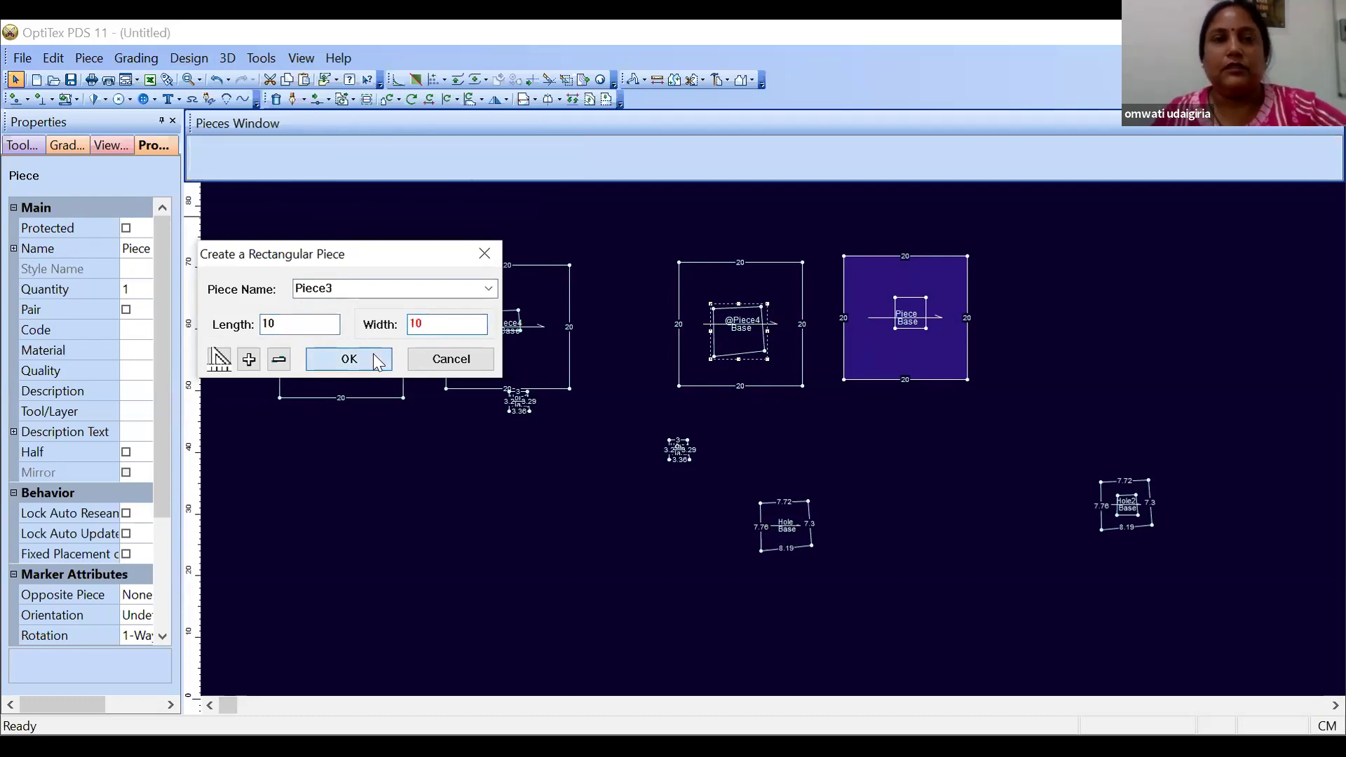
left_click_drag(242, 506, 853, 288)
scroll(763, 412, "up", 1)
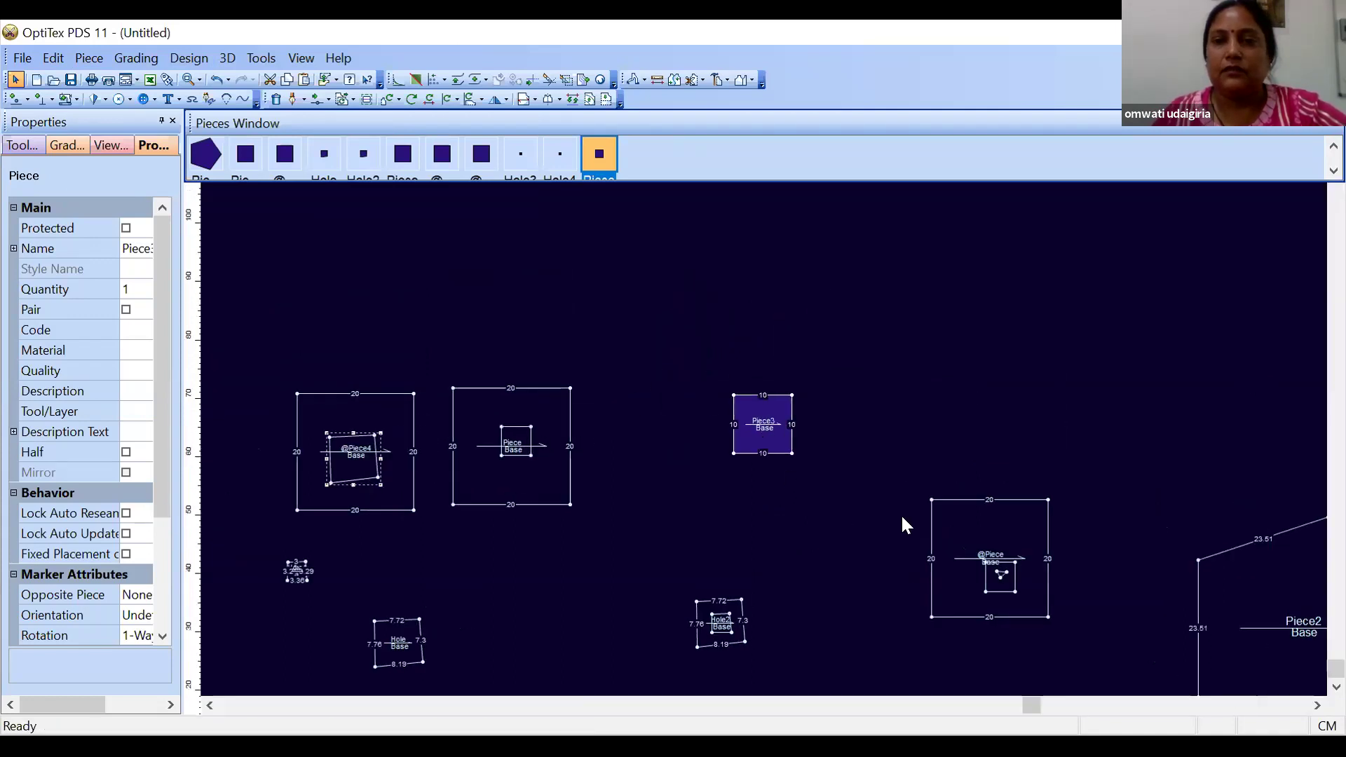
left_click_drag(971, 533, 902, 396)
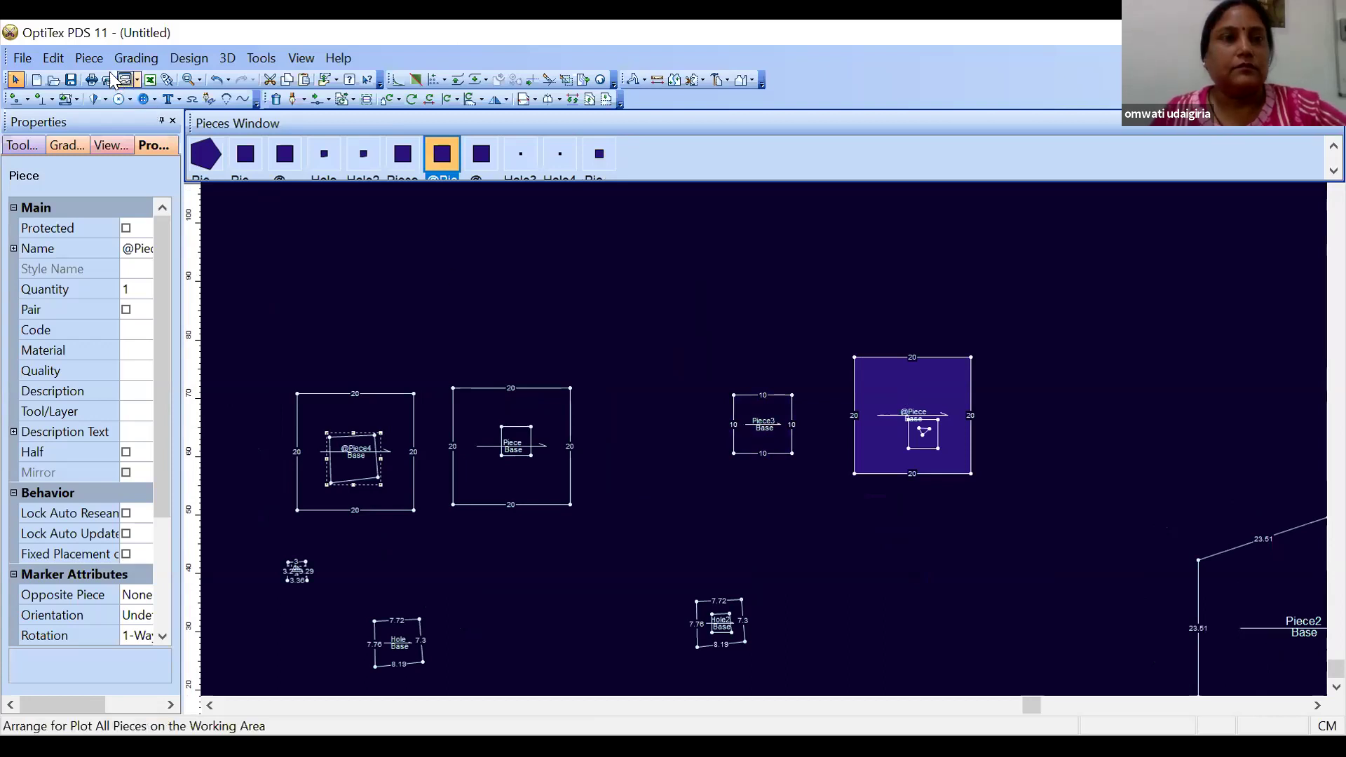
Create another rectangular piece with a length of 20 cm and a width of 20 cm
left_click(89, 60)
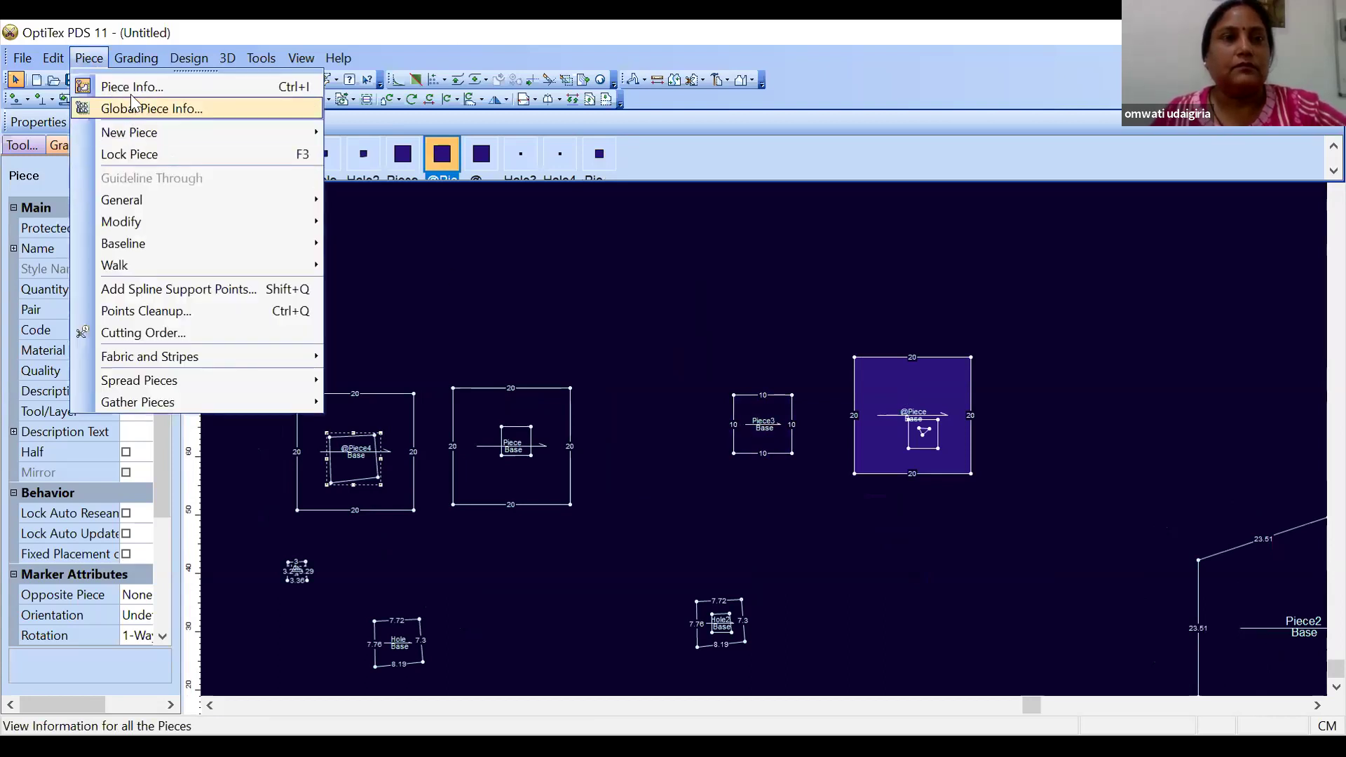
left_click(131, 91)
left_click(84, 62)
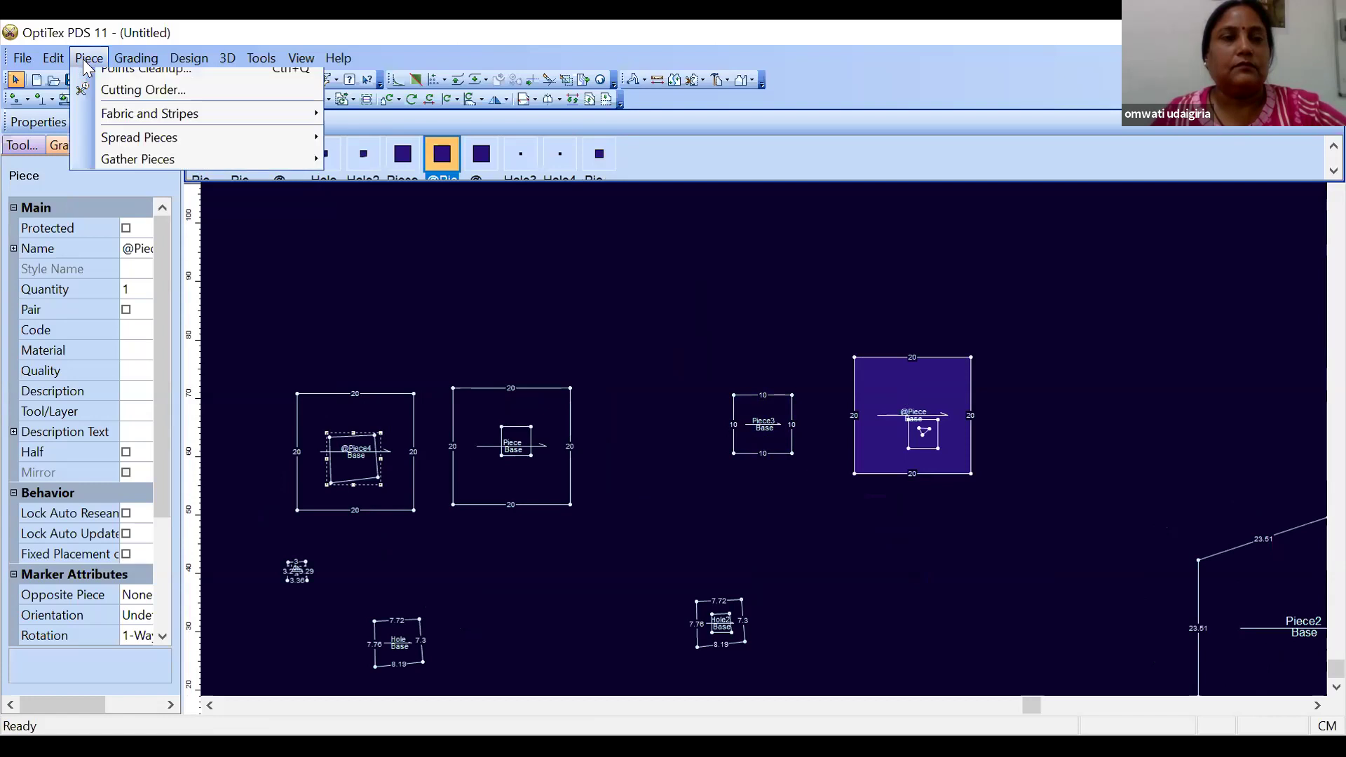
mouse_move(116, 132)
left_click(394, 146)
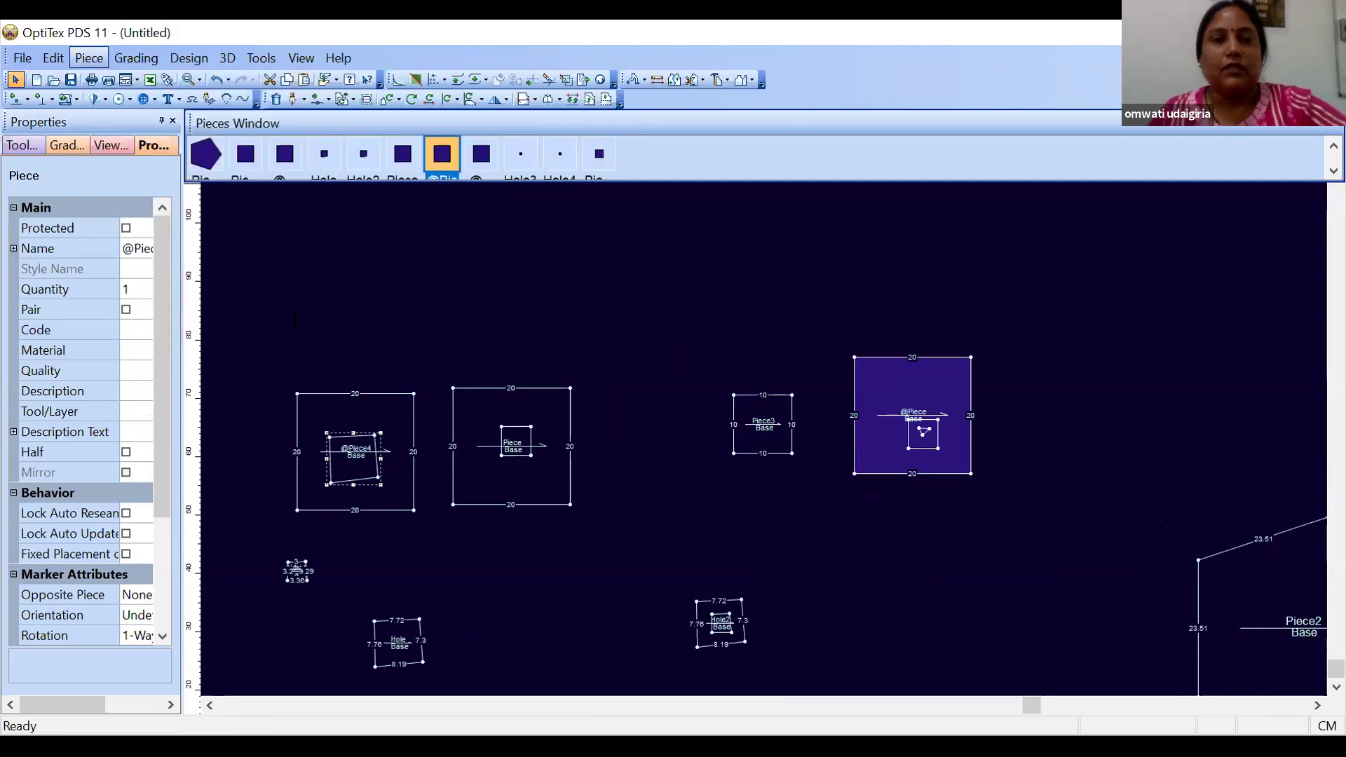
key("BackSpace")
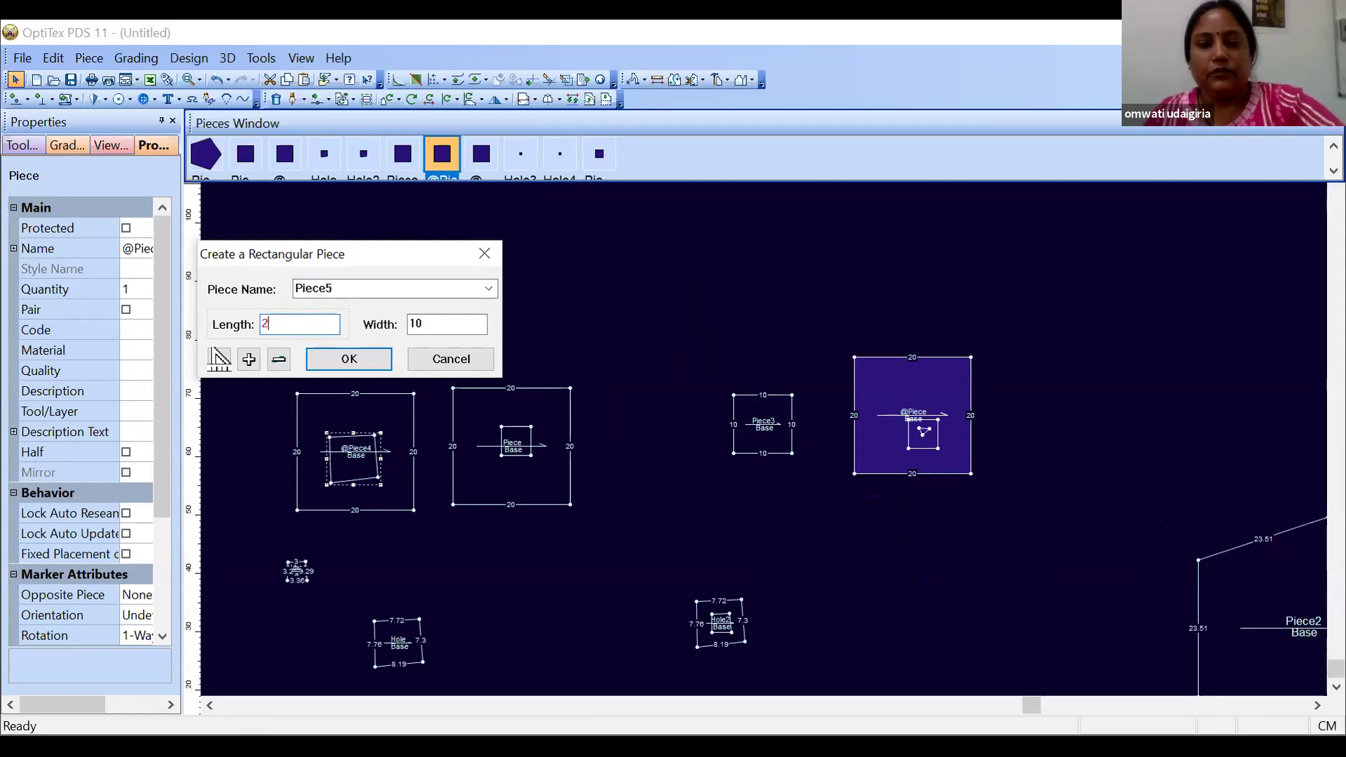
left_click(439, 325)
key("BackSpace")
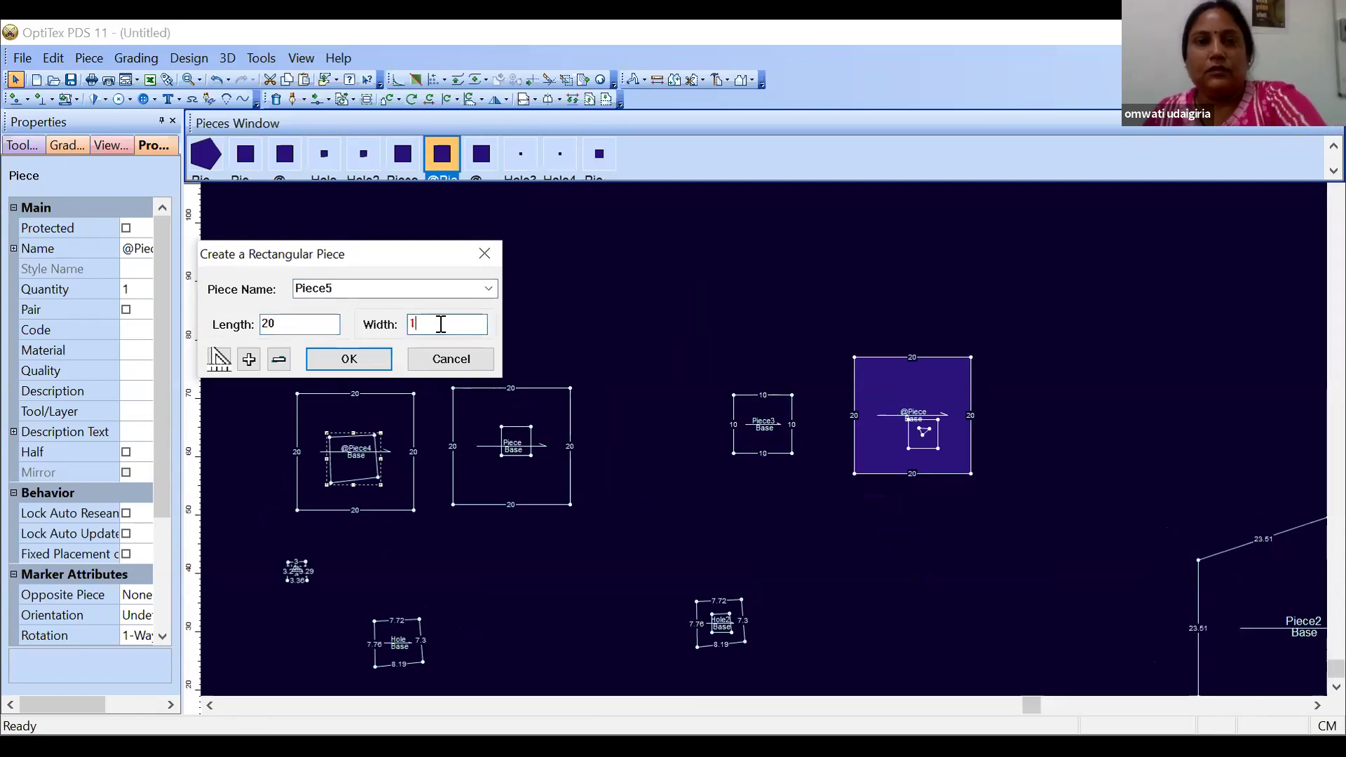
left_click(359, 364)
Bring the 10 cm square to the new 20 cm square and arrange the two side by side without overlap
key("space")
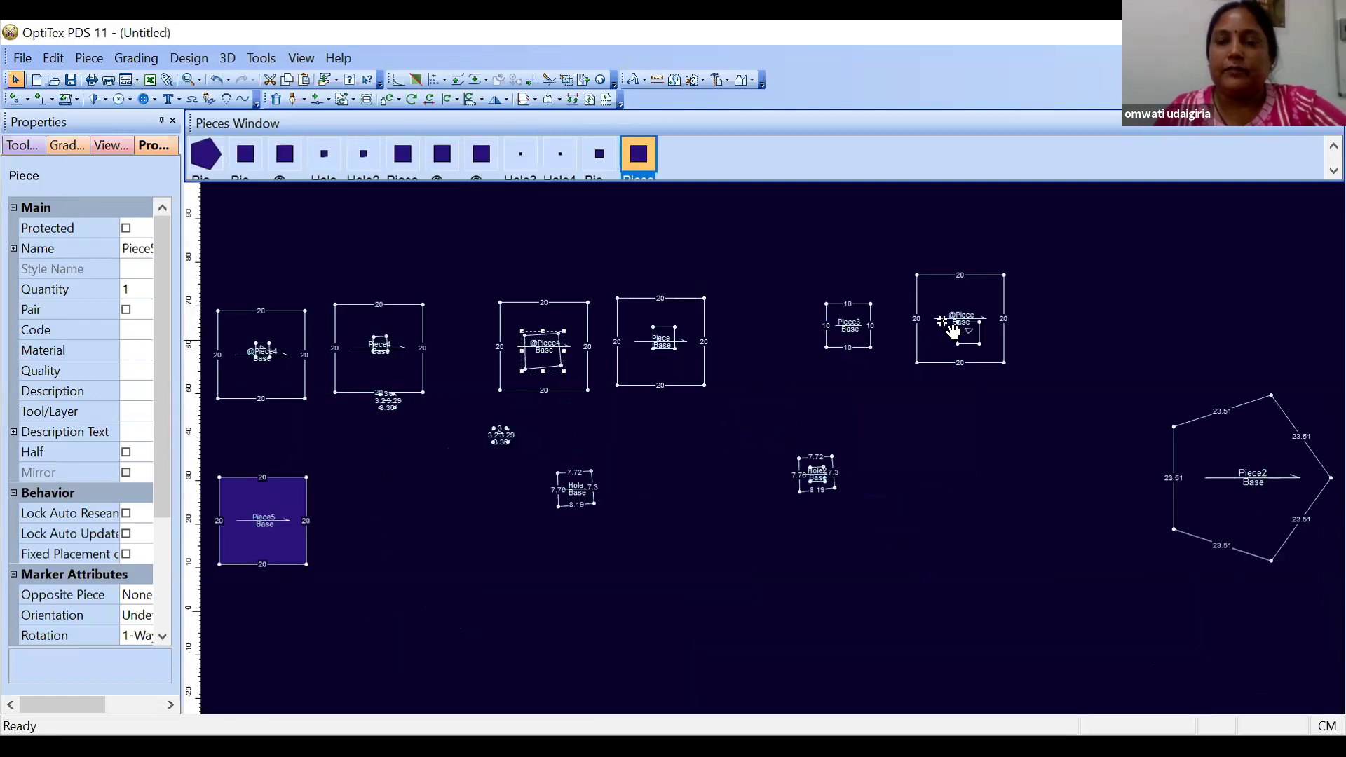
left_click(270, 527)
scroll(270, 527, "up", 1)
scroll(767, 405, "up", 1)
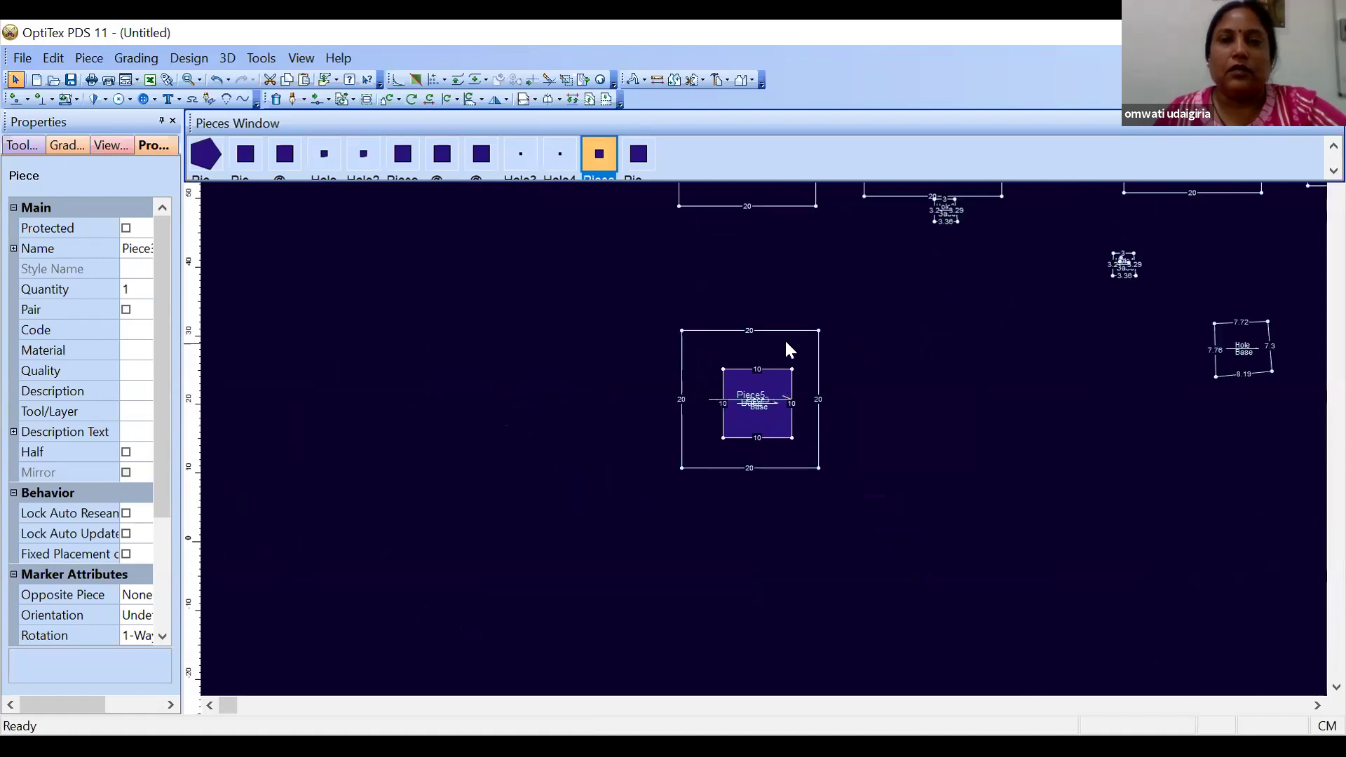
key("space")
left_click(763, 340)
key("space")
left_click(980, 376)
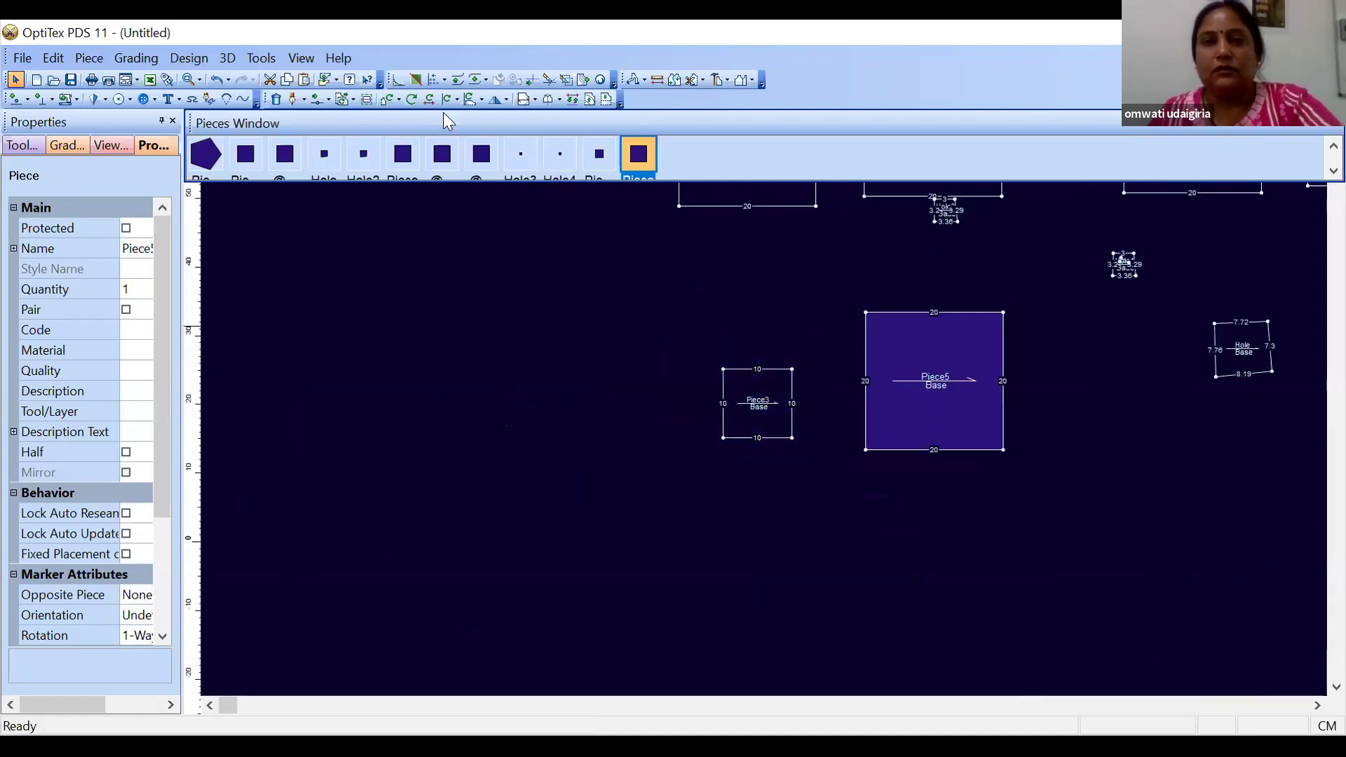
Draw a closed triangular internal inside the new 20 cm square with sides of about 10.5, 8.7 and 10.3 cm
left_click(294, 99)
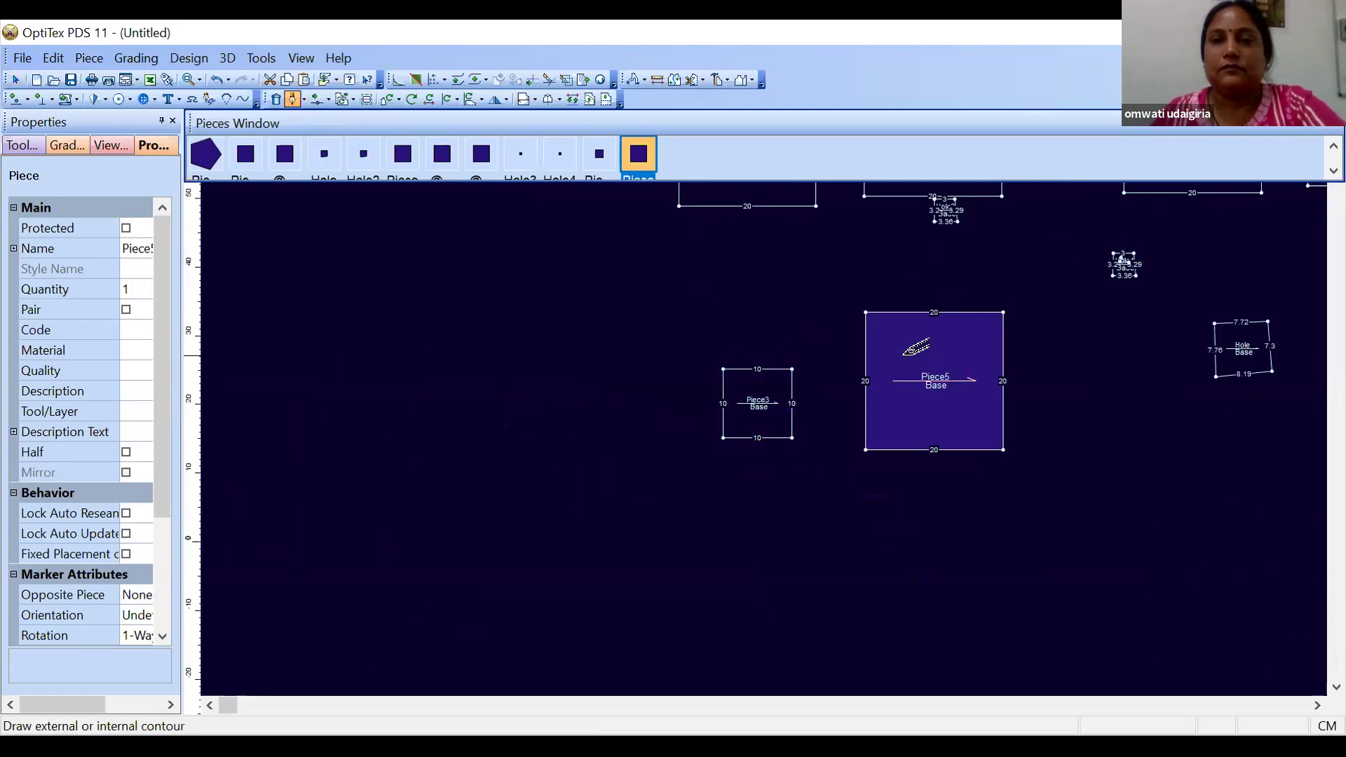
right_click(904, 354)
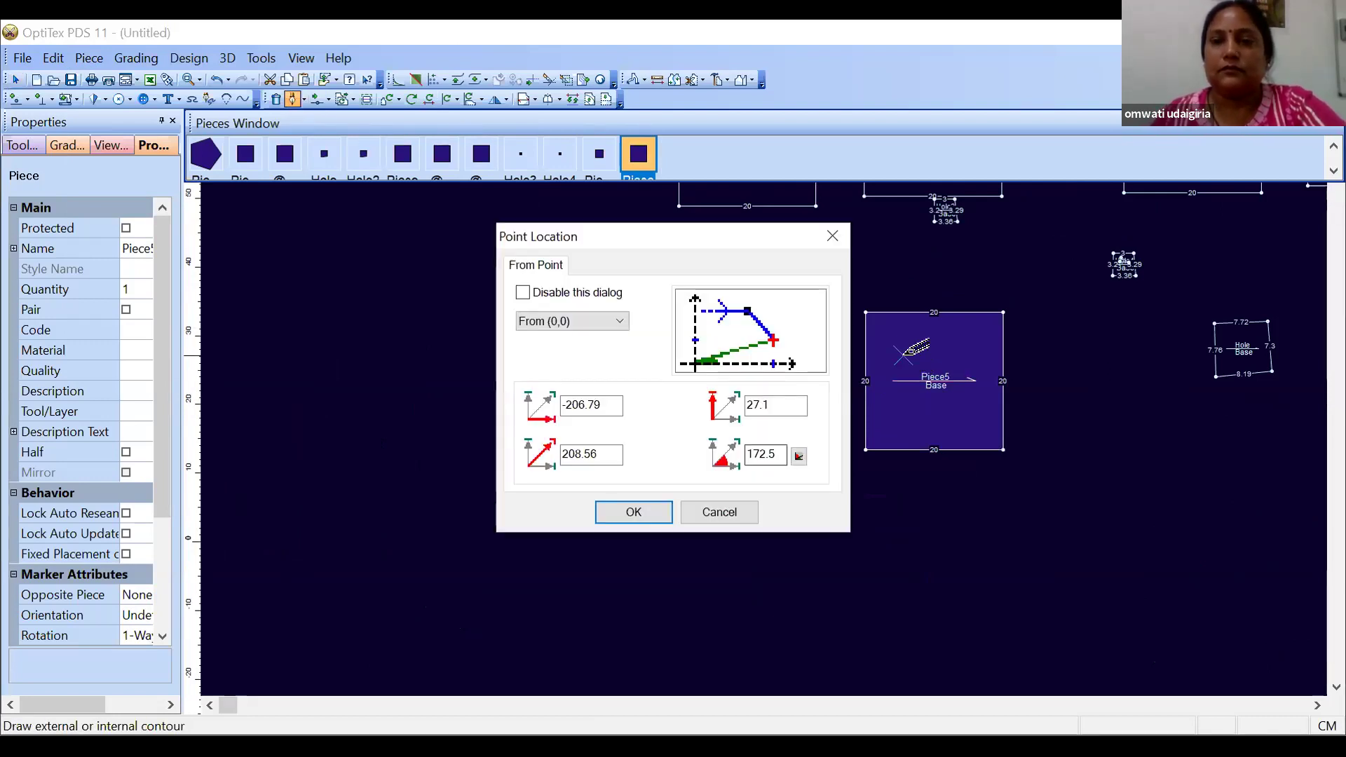
left_click(636, 514)
left_click(975, 358)
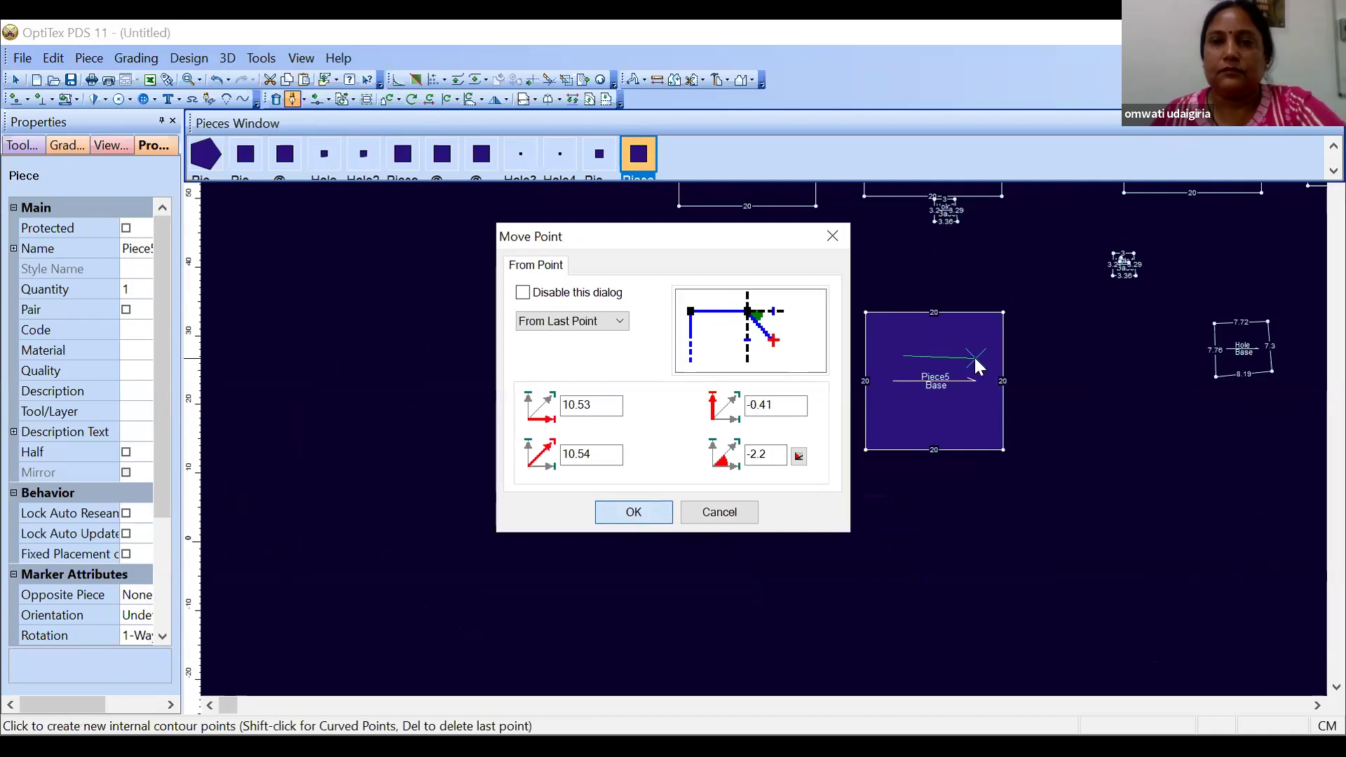
left_click(633, 512)
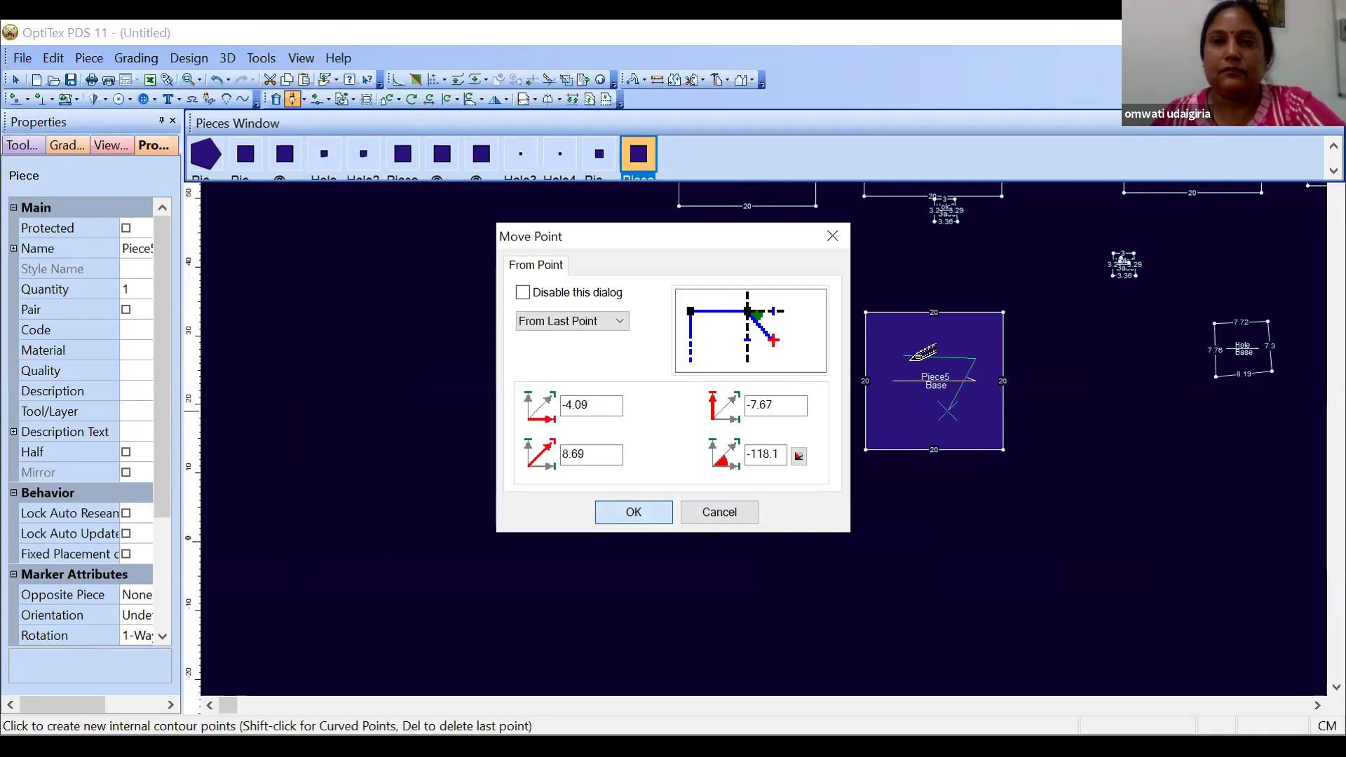
left_click(904, 355)
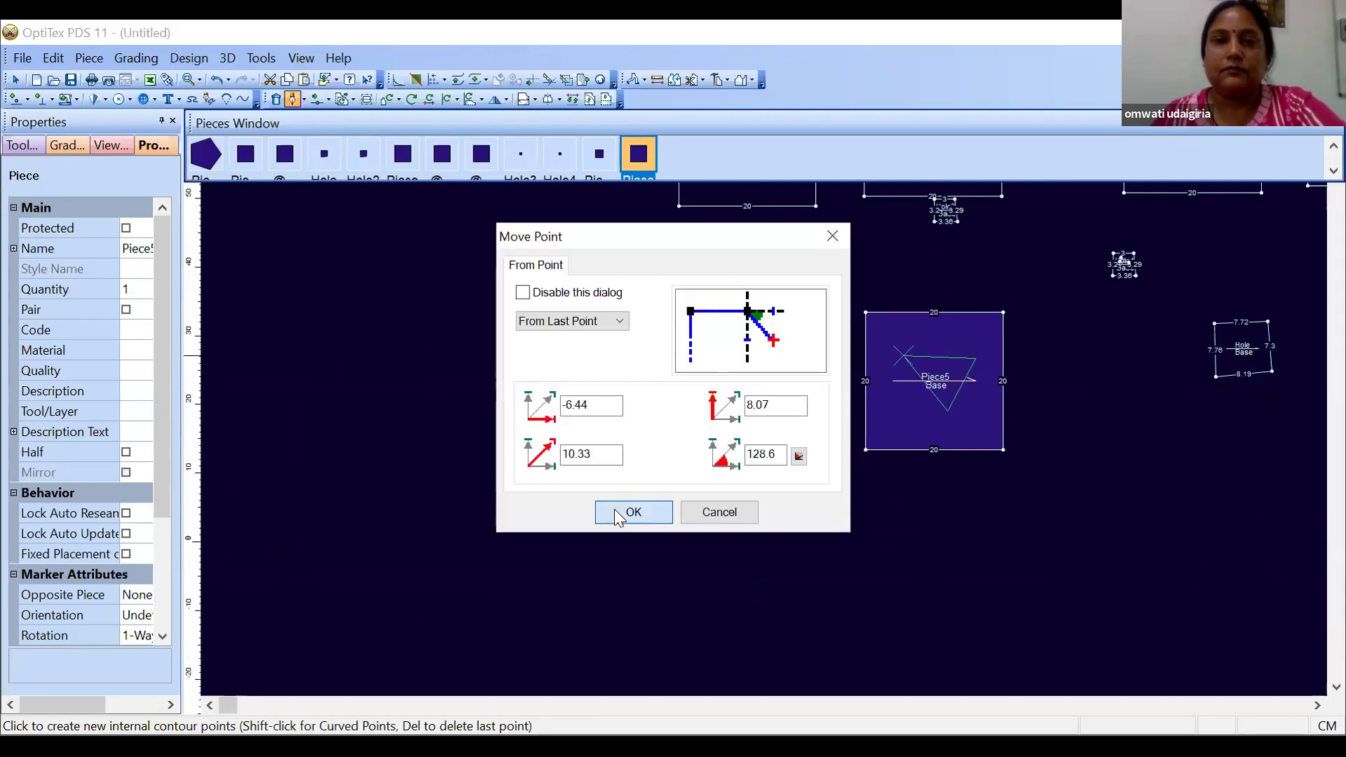
left_click(620, 518)
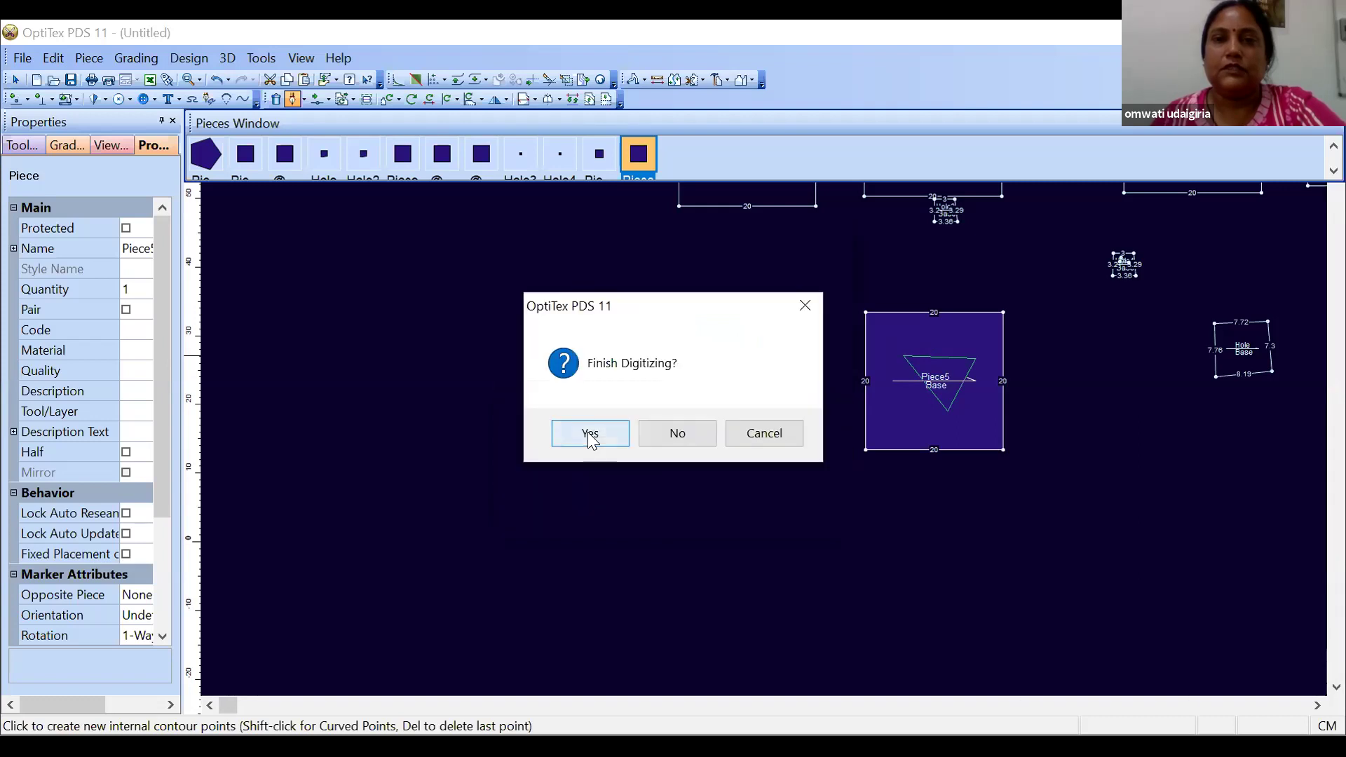
left_click(589, 433)
right_click(946, 257)
left_click(982, 272)
Reposition the new 20 cm square beside the 10 cm square and undo its triangular internal
left_click_drag(924, 331, 876, 338)
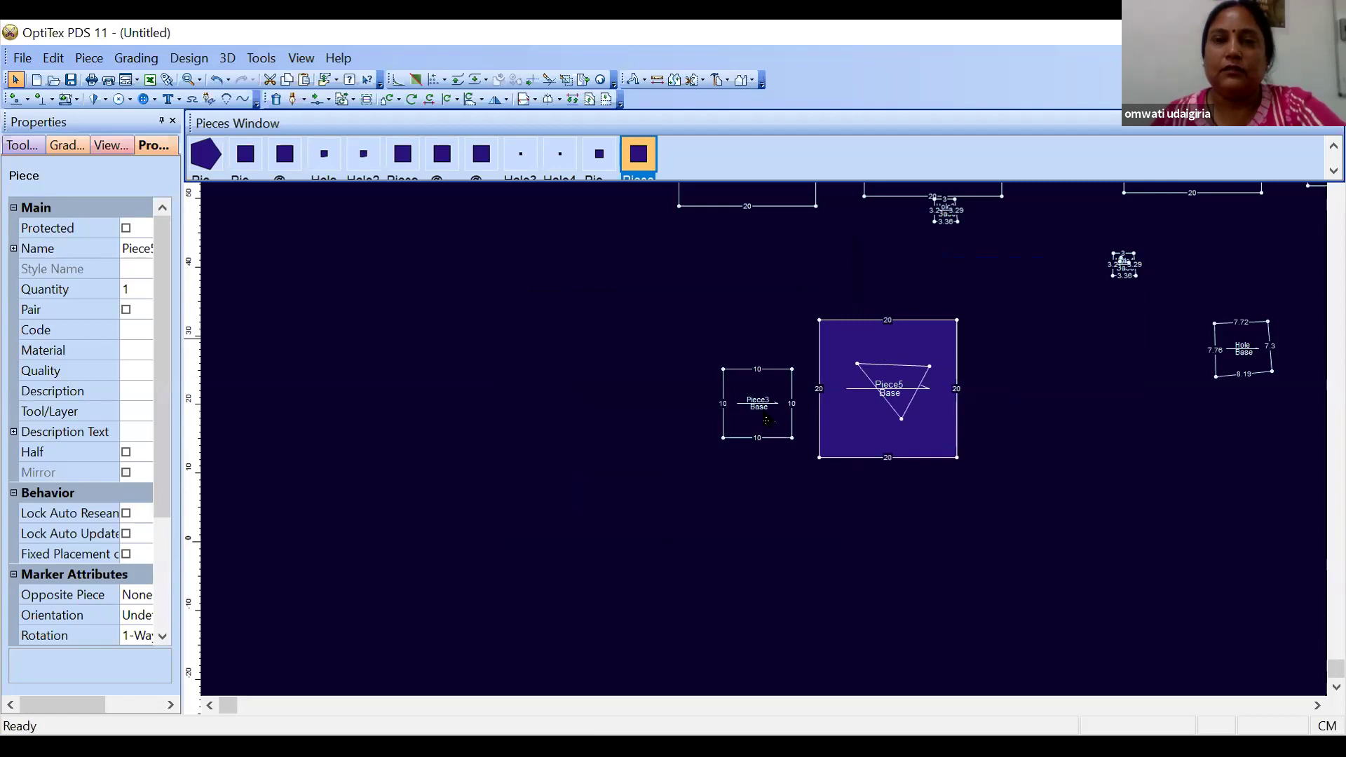
scroll(764, 419, "up", 2)
scroll(751, 425, "down", 1)
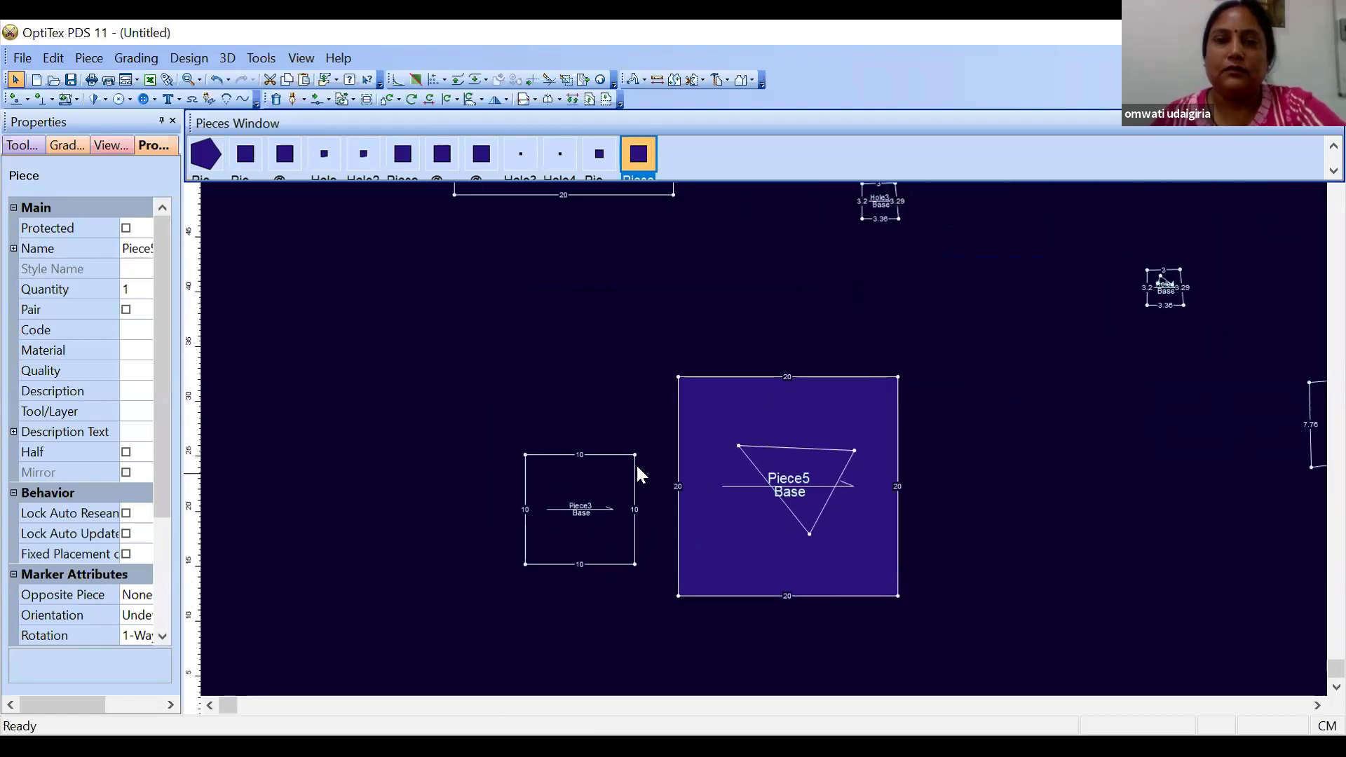
left_click_drag(747, 486, 822, 473)
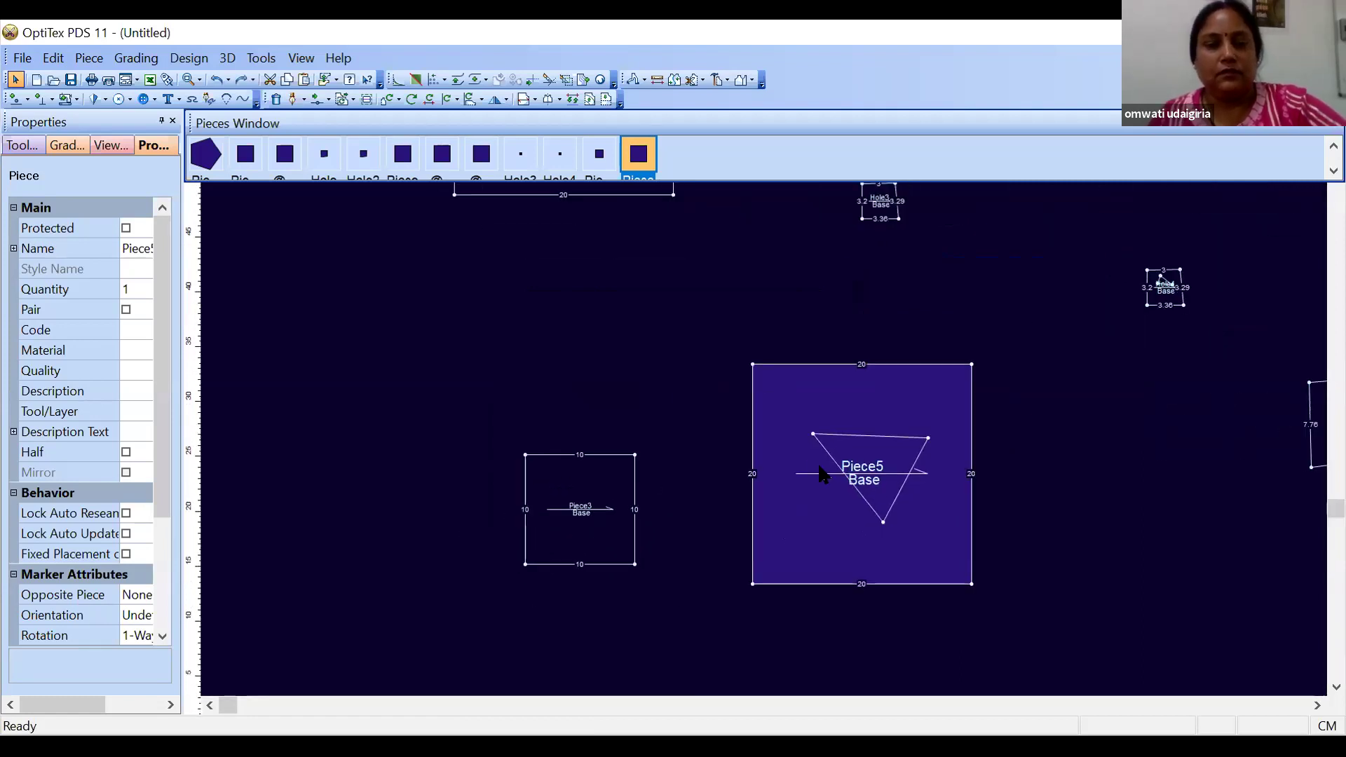
key("ctrl+z")
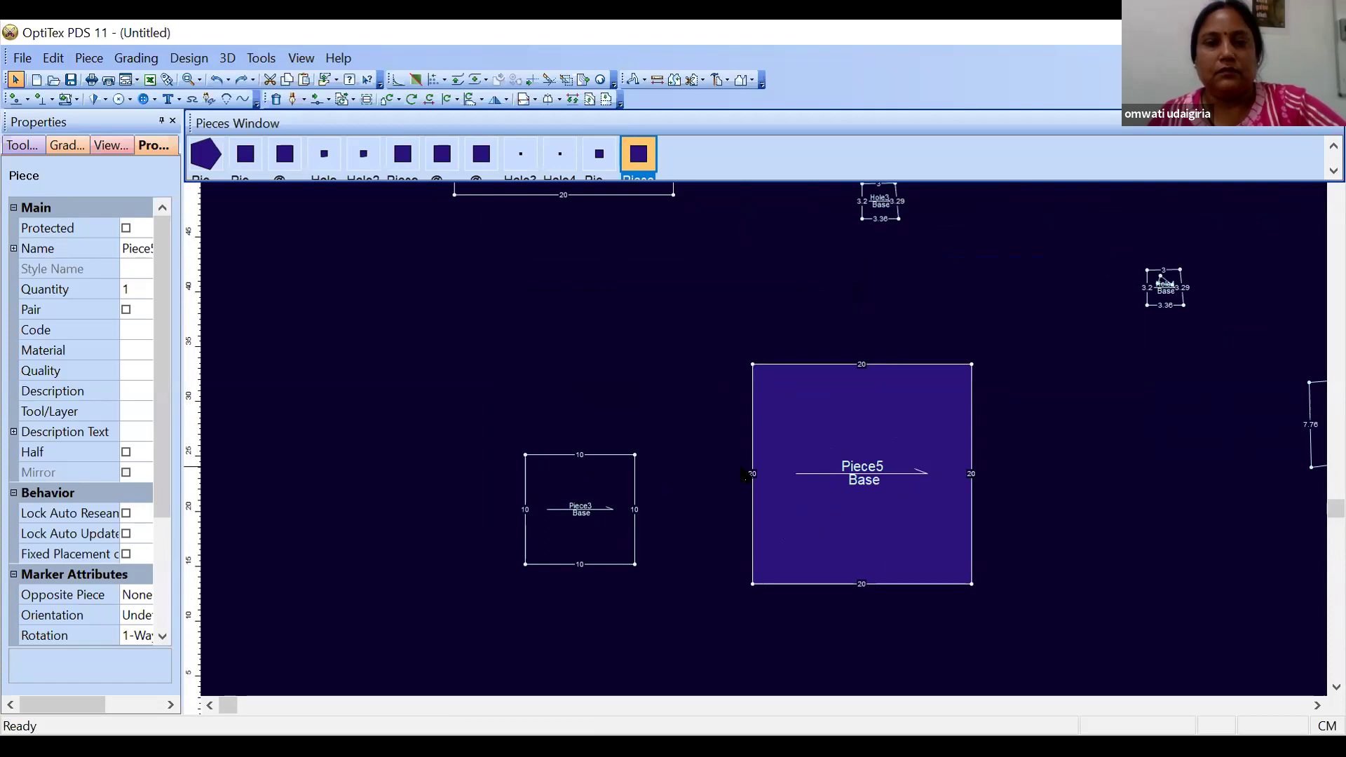
Draw a closed triangular internal inside the 10 cm square, with a closing side of about 3.45 cm
left_click(580, 491)
left_click(292, 100)
left_click(565, 493)
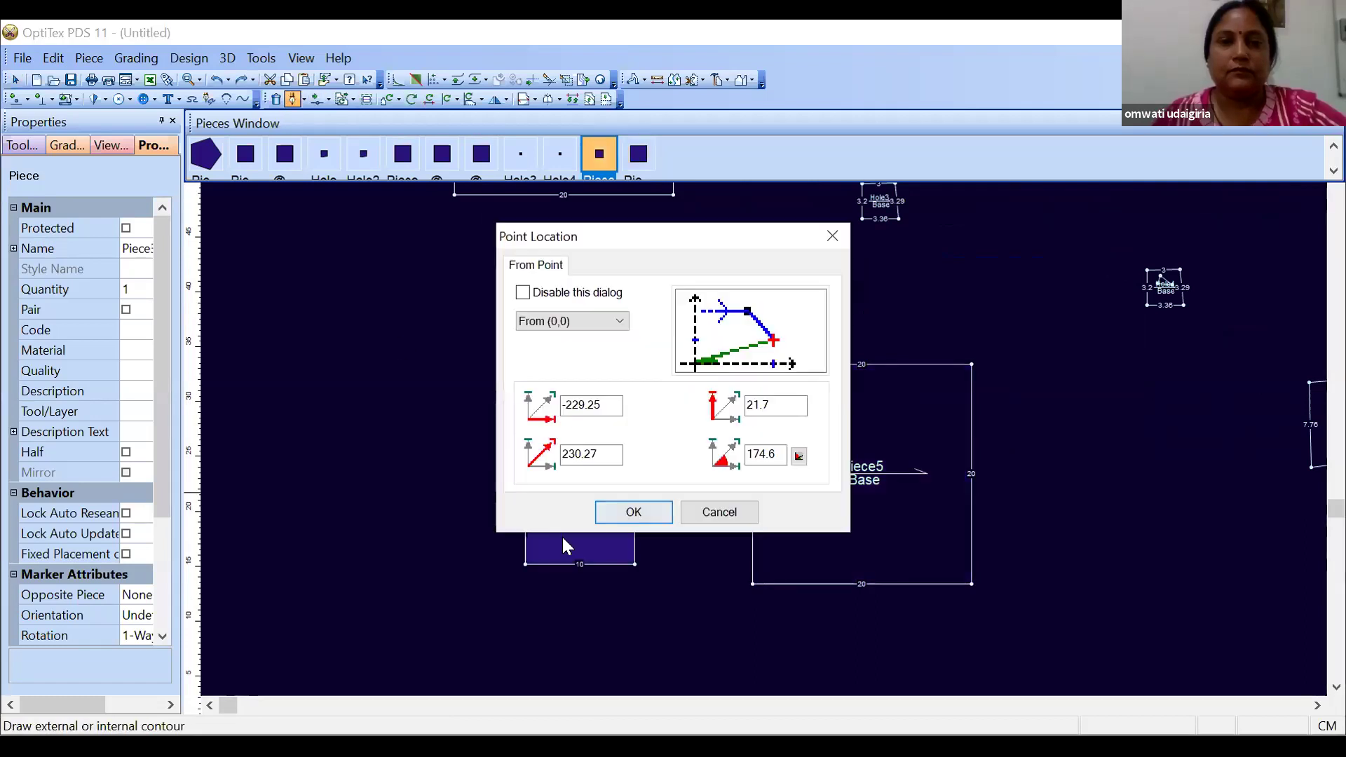
left_click(564, 540)
key("Return")
key("Return")
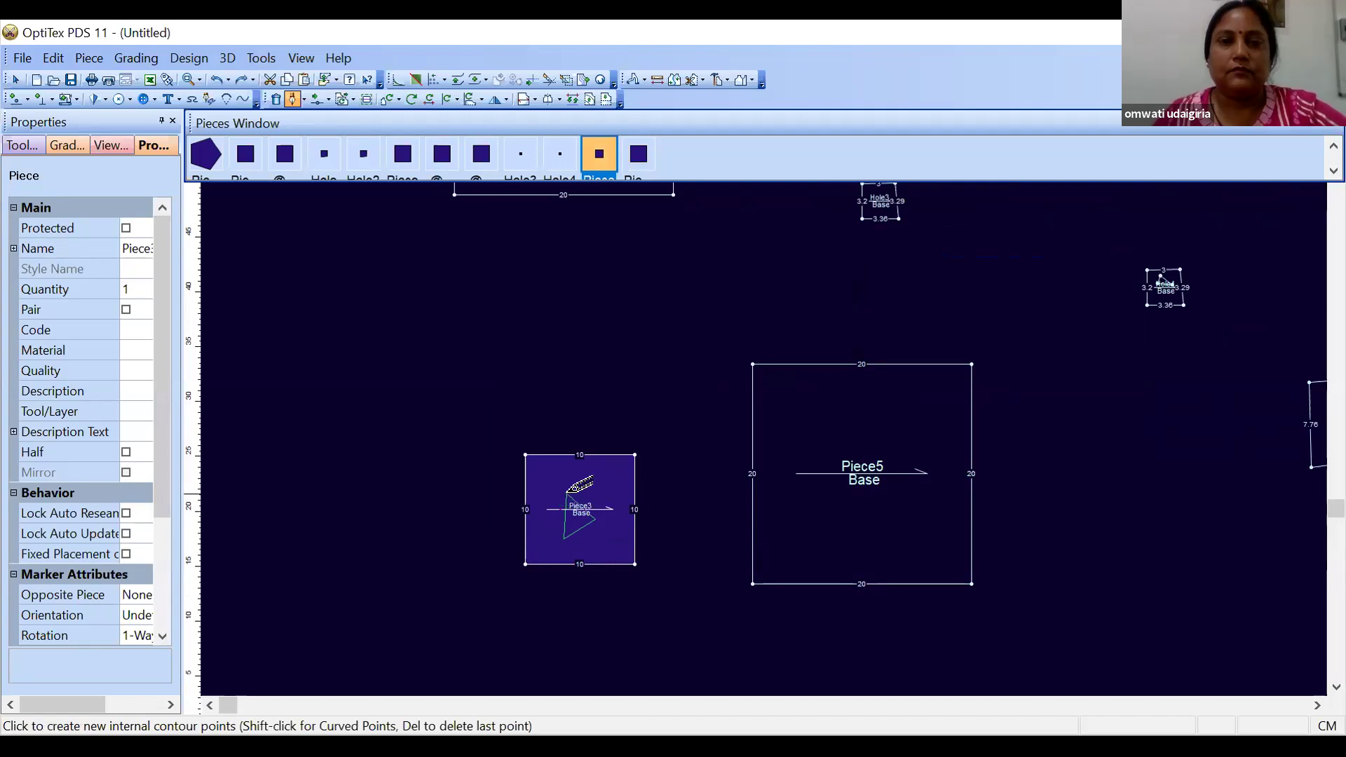
left_click(568, 494)
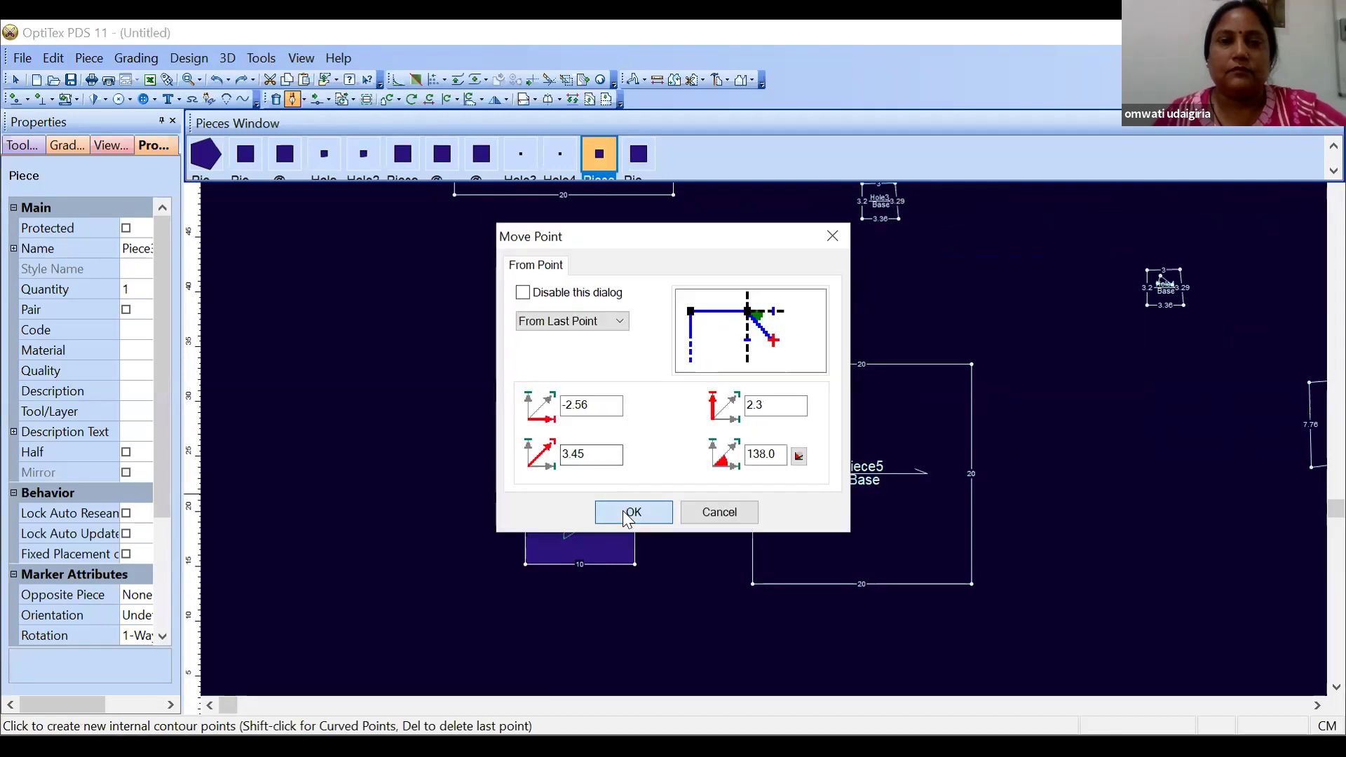
left_click(628, 515)
right_click(511, 385)
left_click(564, 604)
Place the 10 cm square inside the new 20 cm square, copy it as a closed internal with internals, and move the original piece outside
left_click_drag(584, 531, 864, 500)
left_click(804, 535)
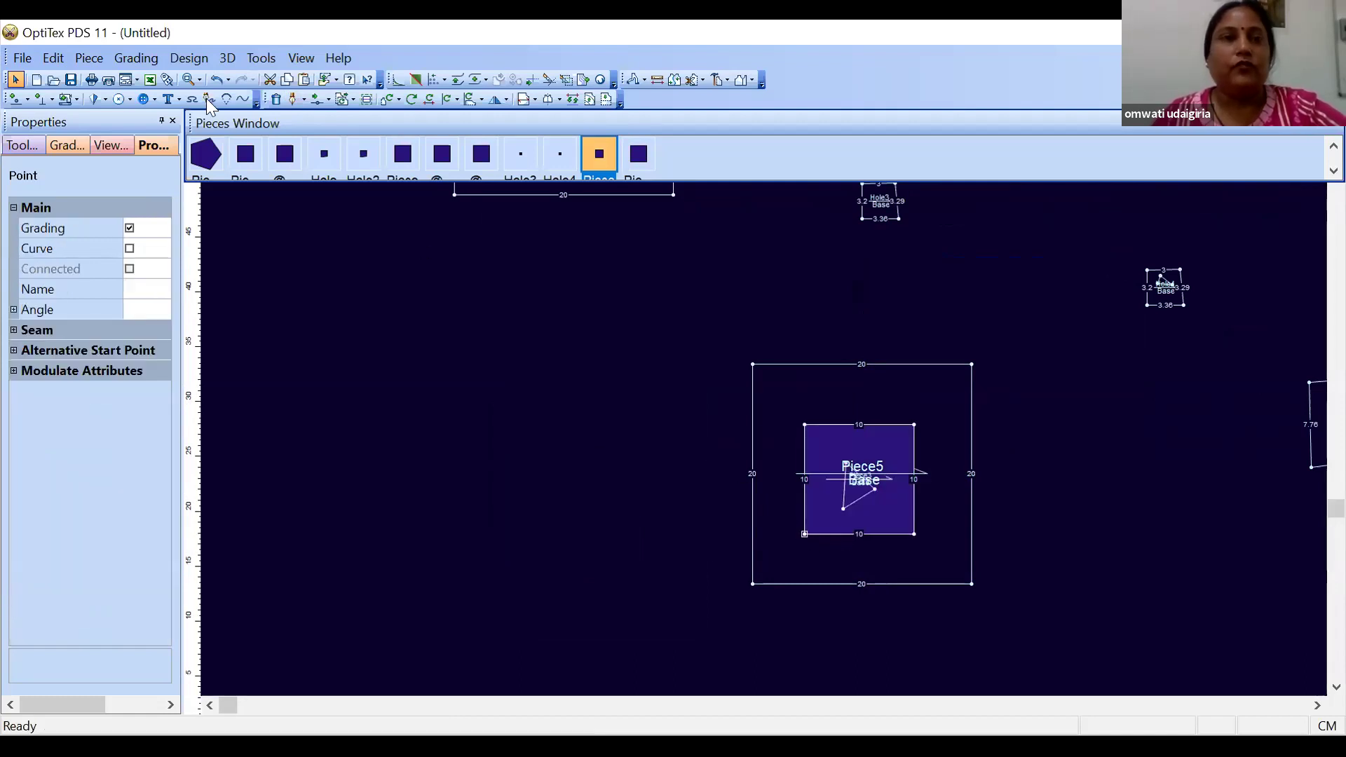
left_click(188, 58)
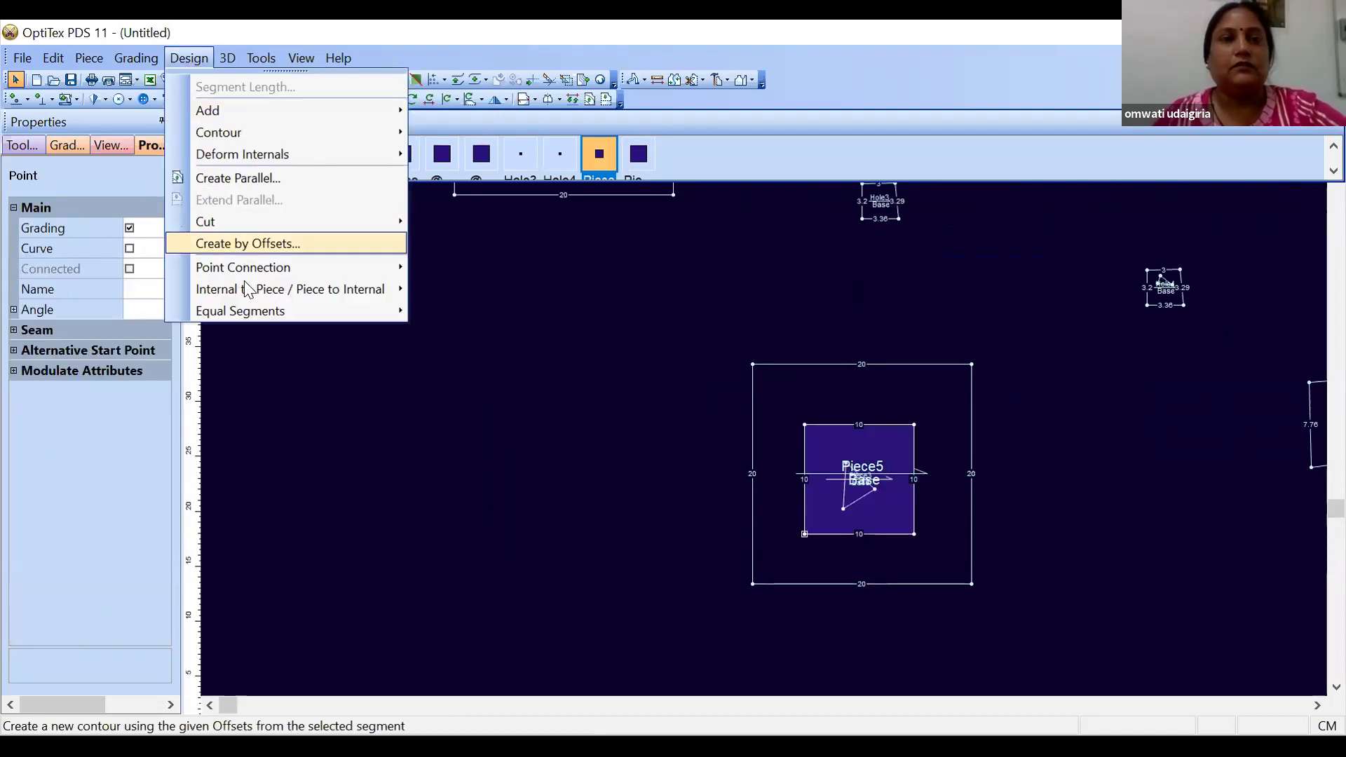
mouse_move(299, 293)
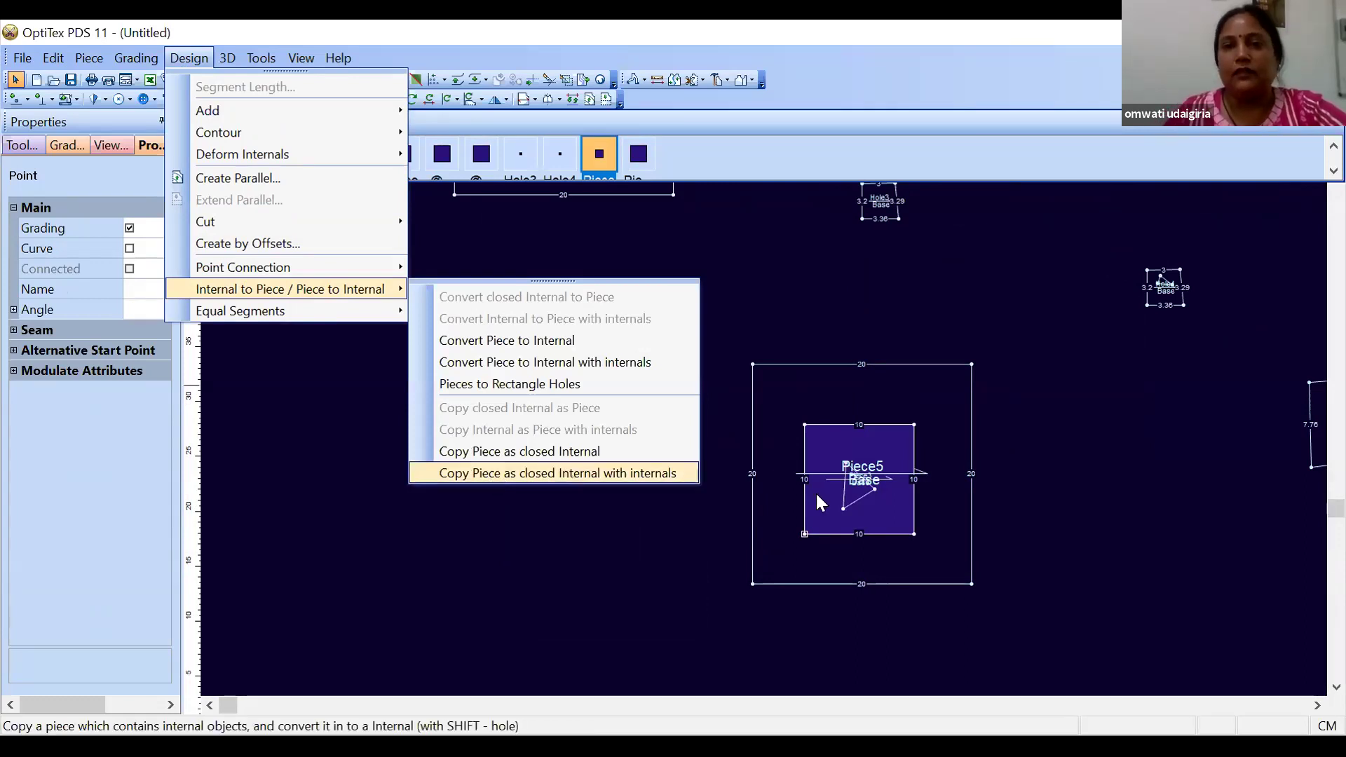
left_click(568, 510)
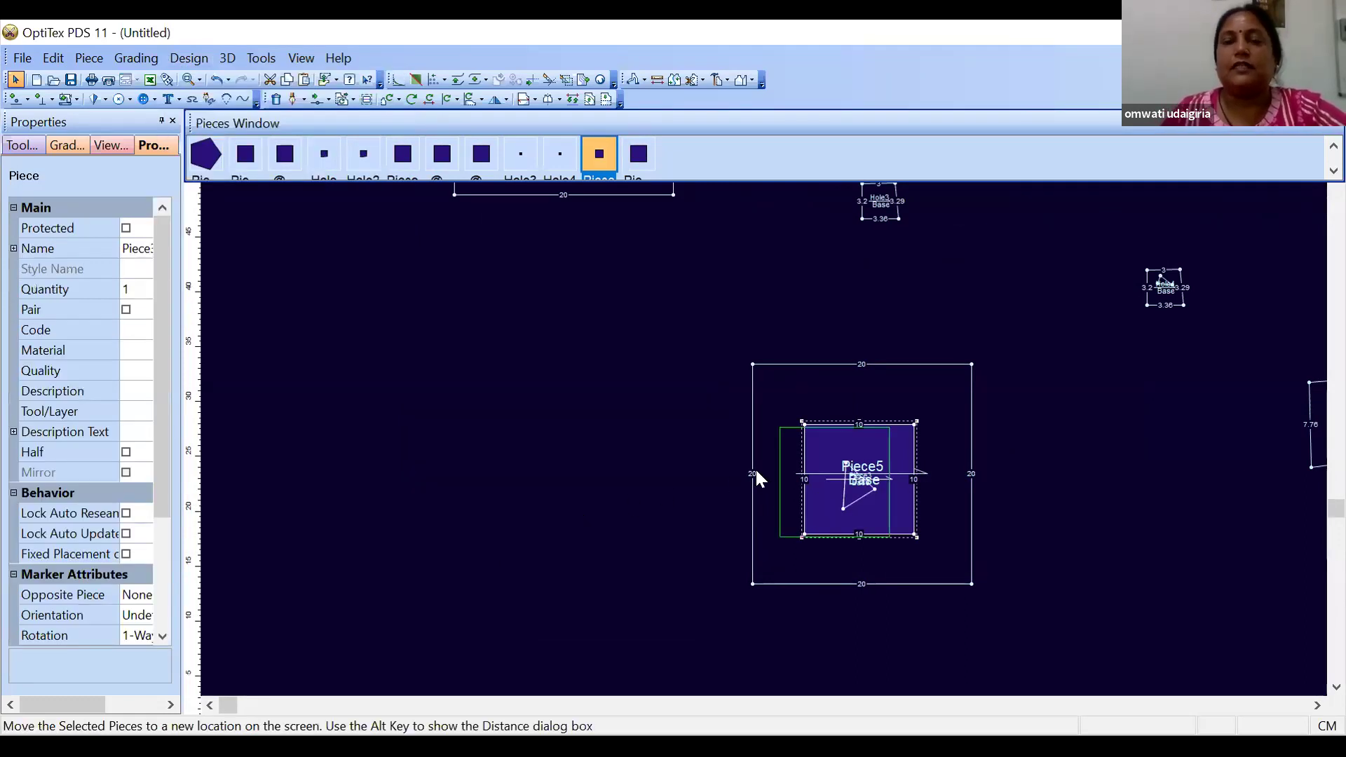
scroll(622, 442, "down", 1)
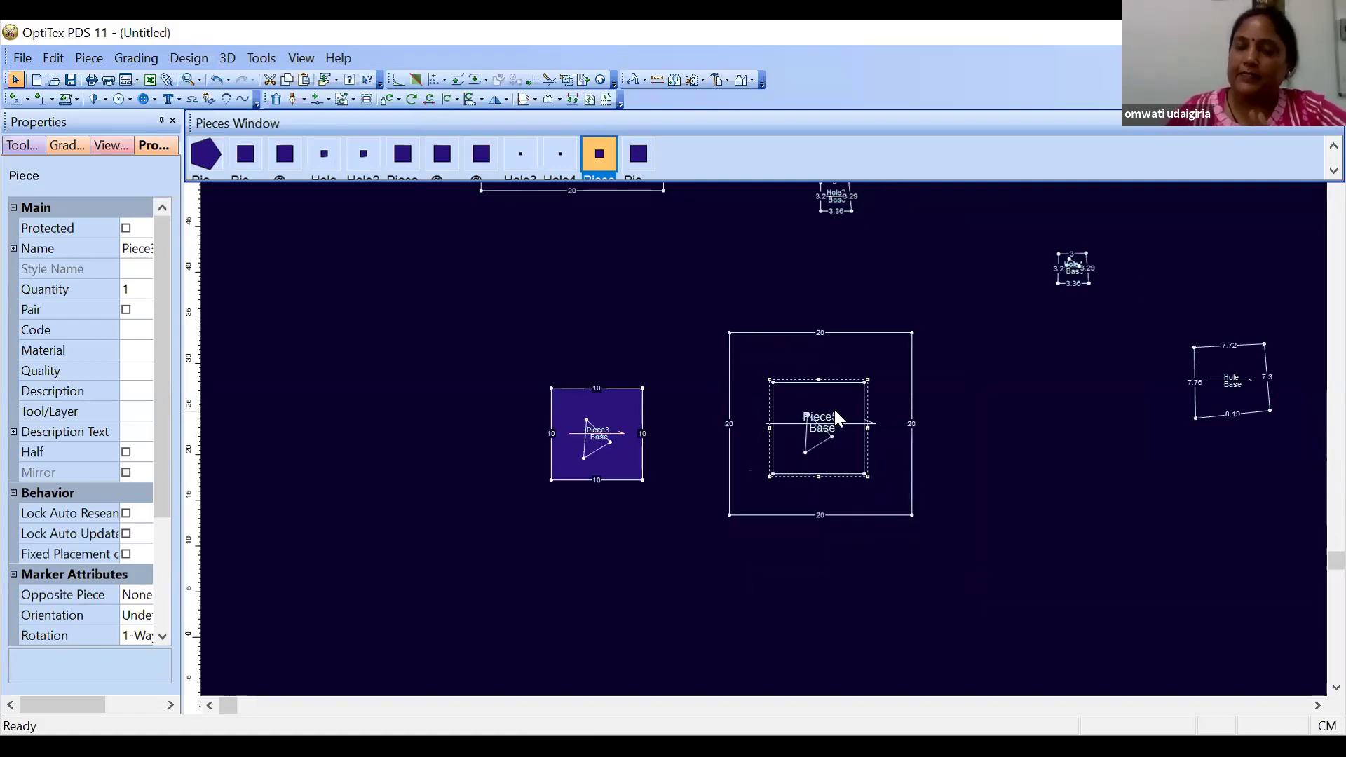
scroll(763, 413, "down", 1)
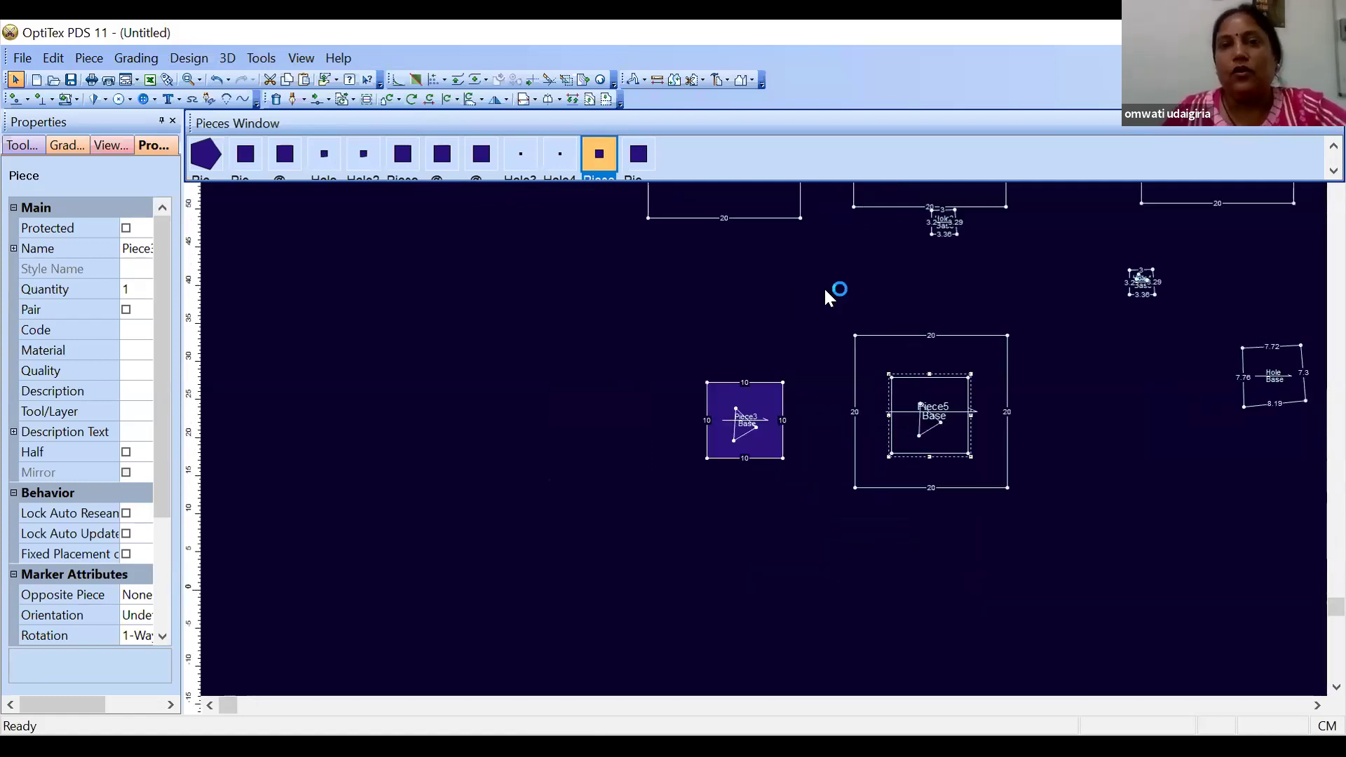
scroll(974, 266, "down", 1)
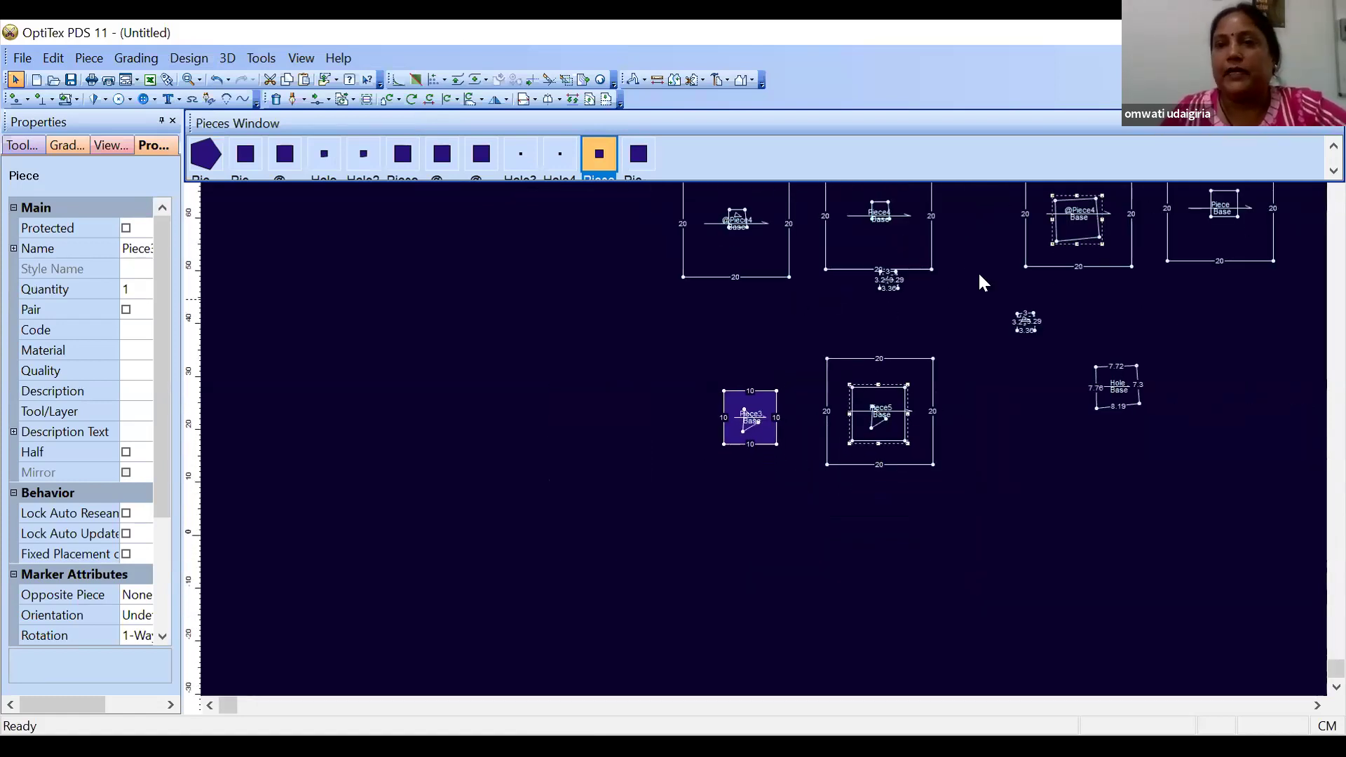
left_click(1047, 262)
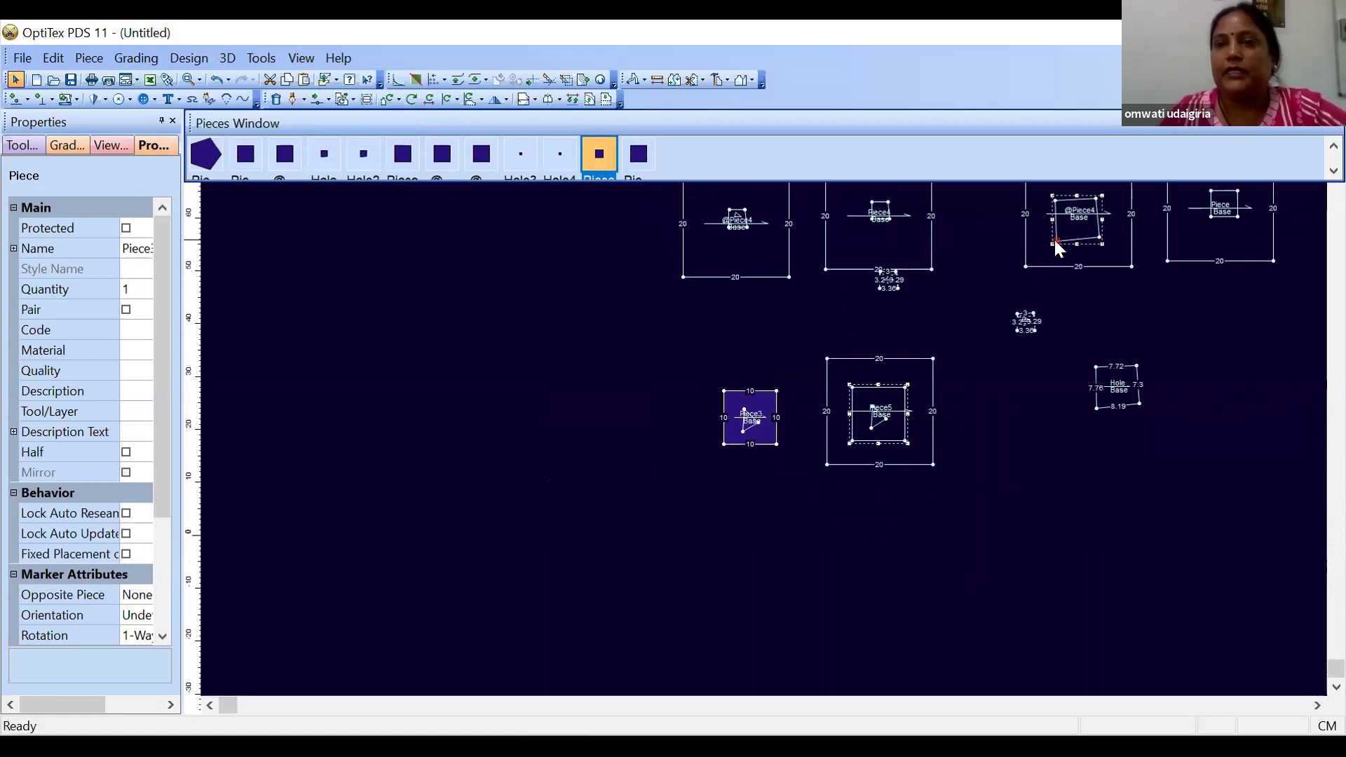
left_click(1056, 242)
key("space")
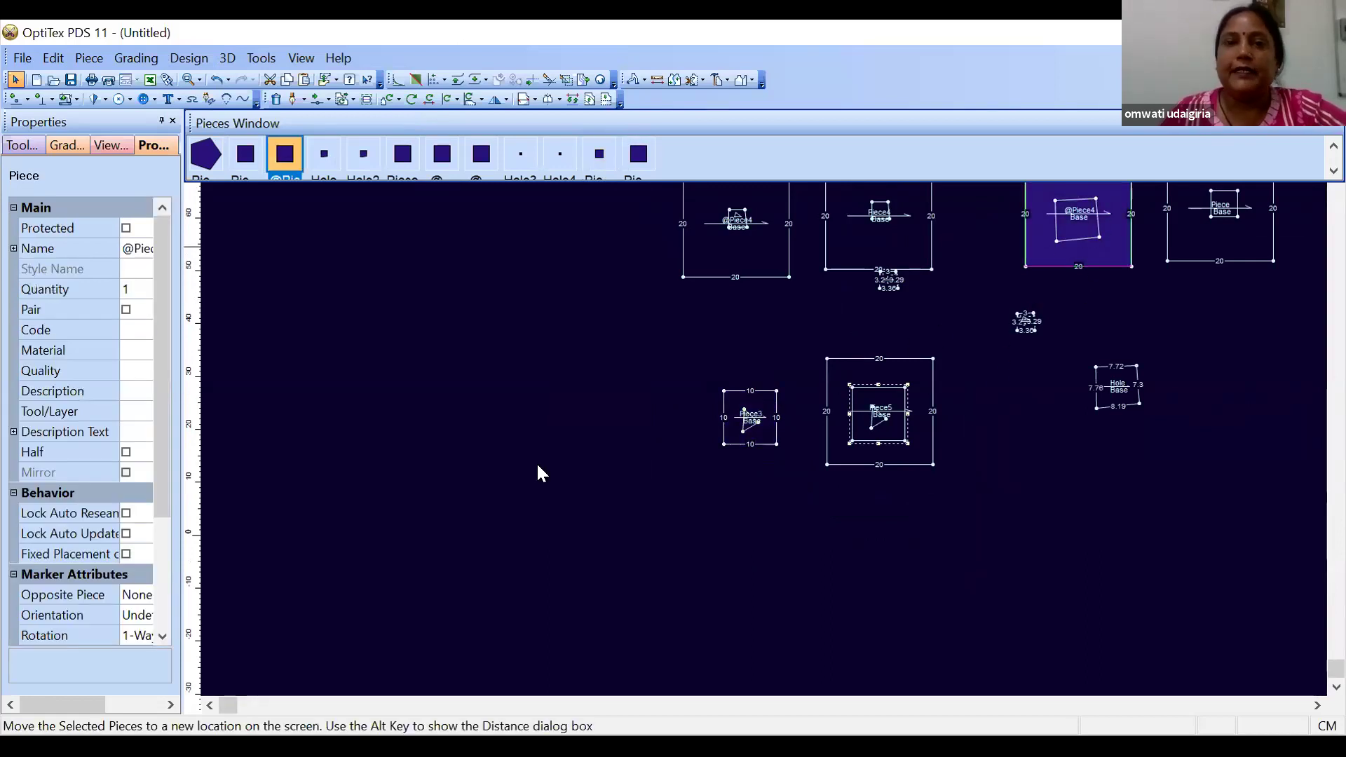
left_click(506, 460)
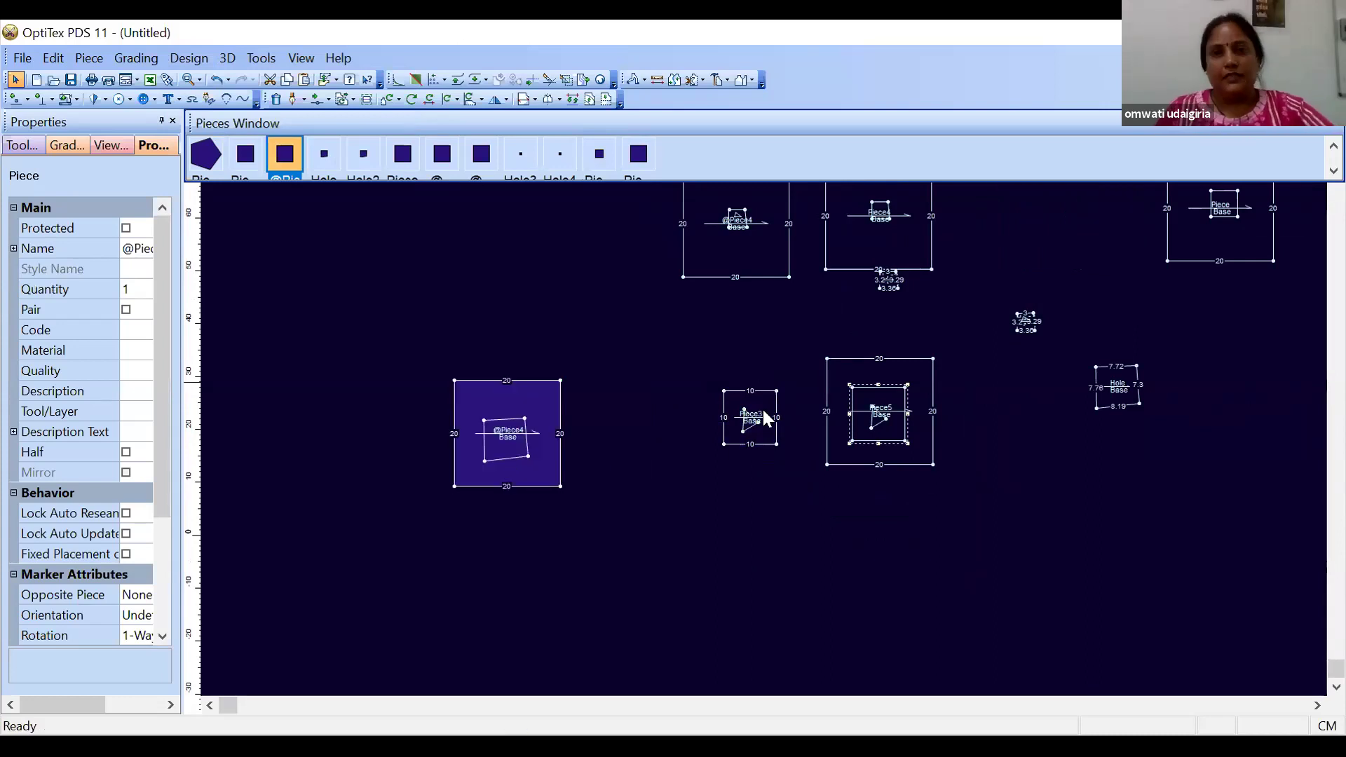
scroll(822, 425, "down", 1)
scroll(824, 429, "down", 1)
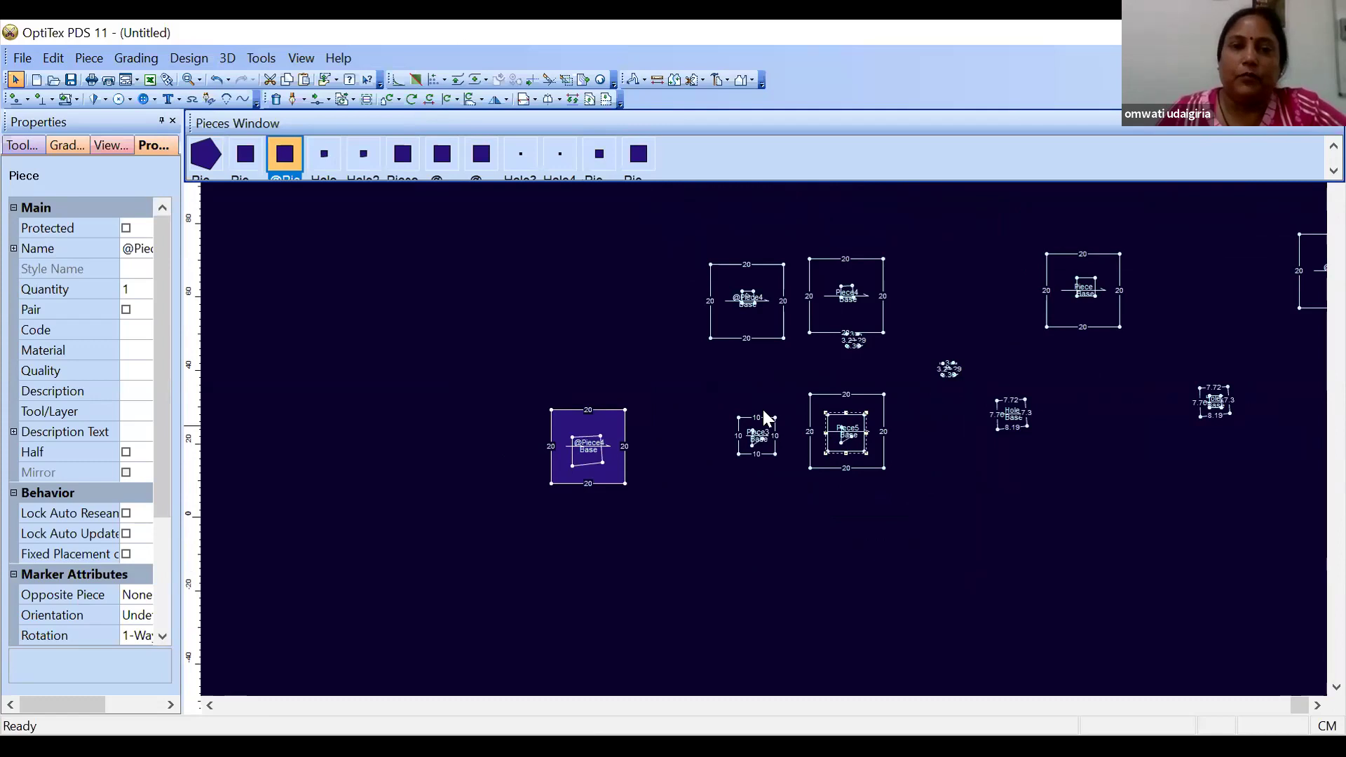
scroll(544, 370, "up", 2)
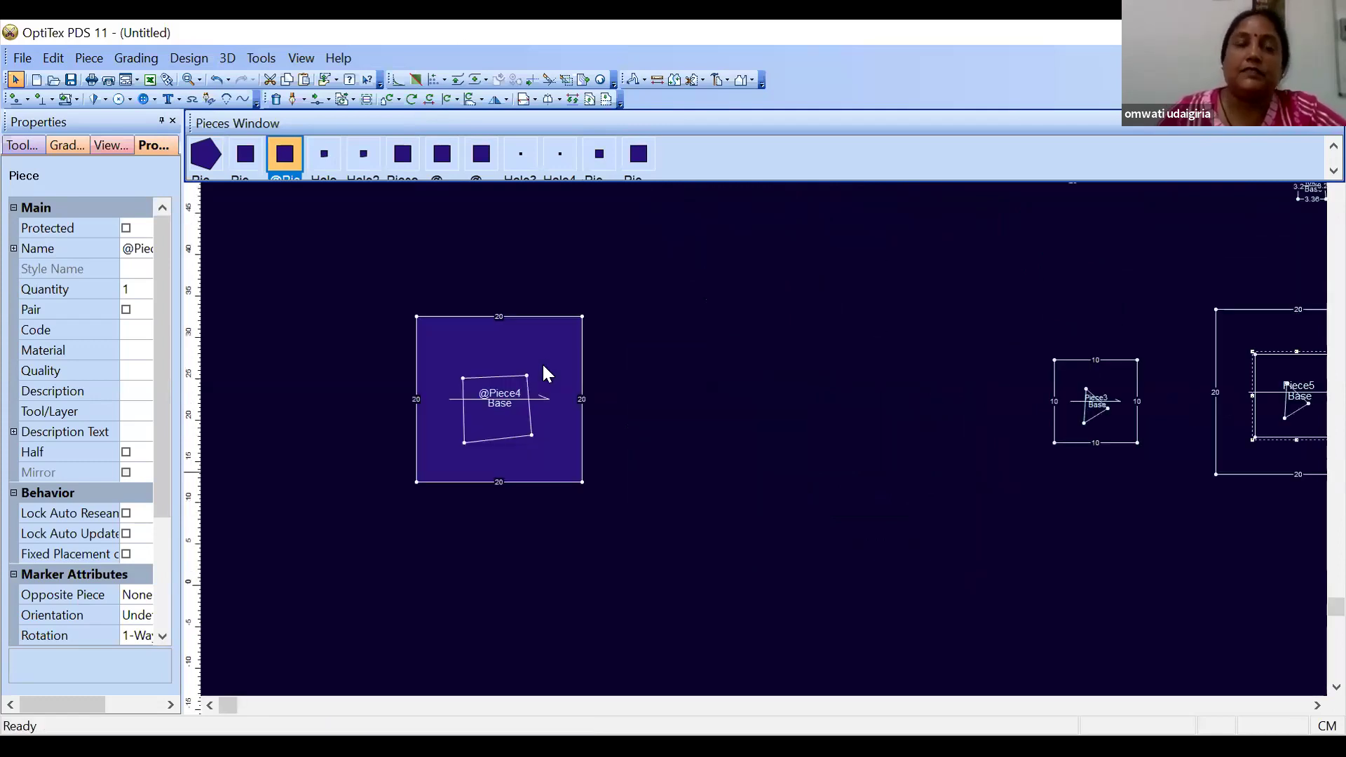
left_click_drag(548, 382, 1278, 287)
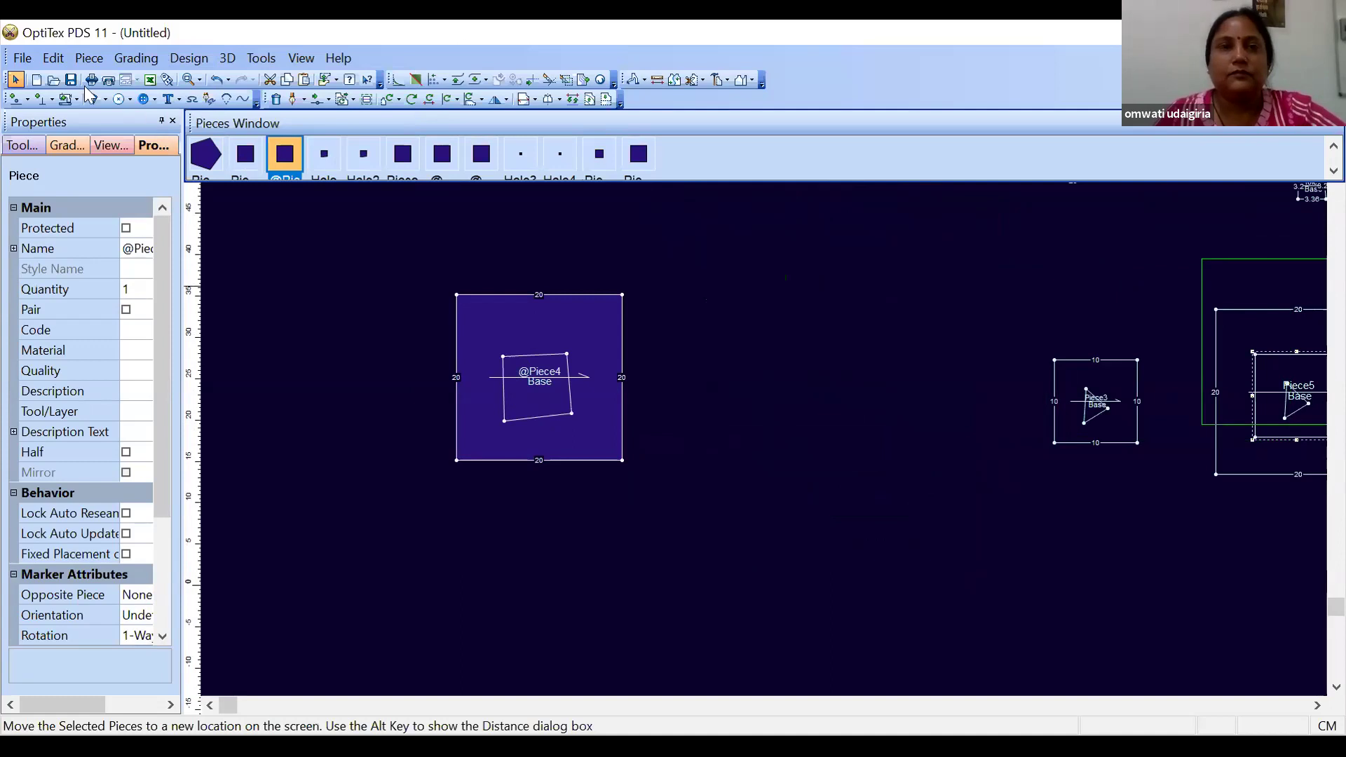
left_click(89, 57)
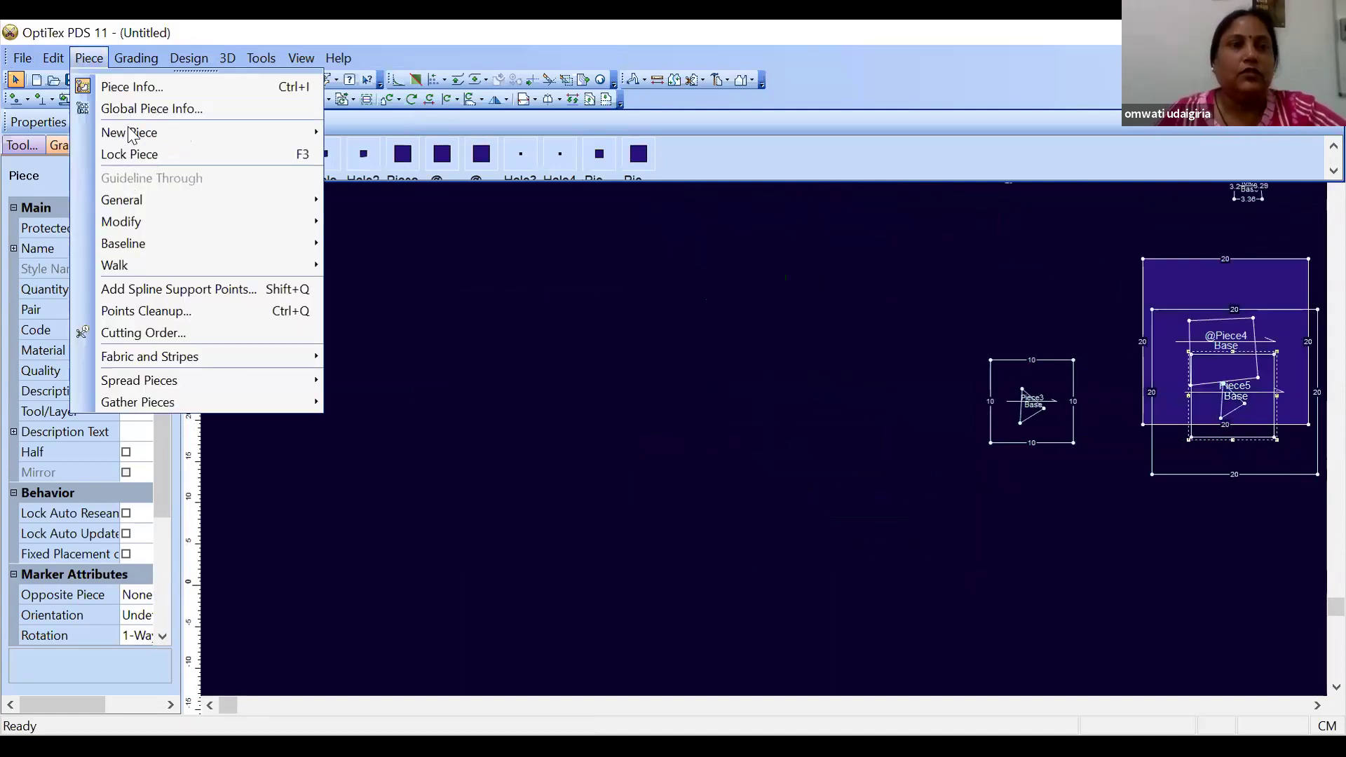
mouse_move(133, 133)
left_click(368, 150)
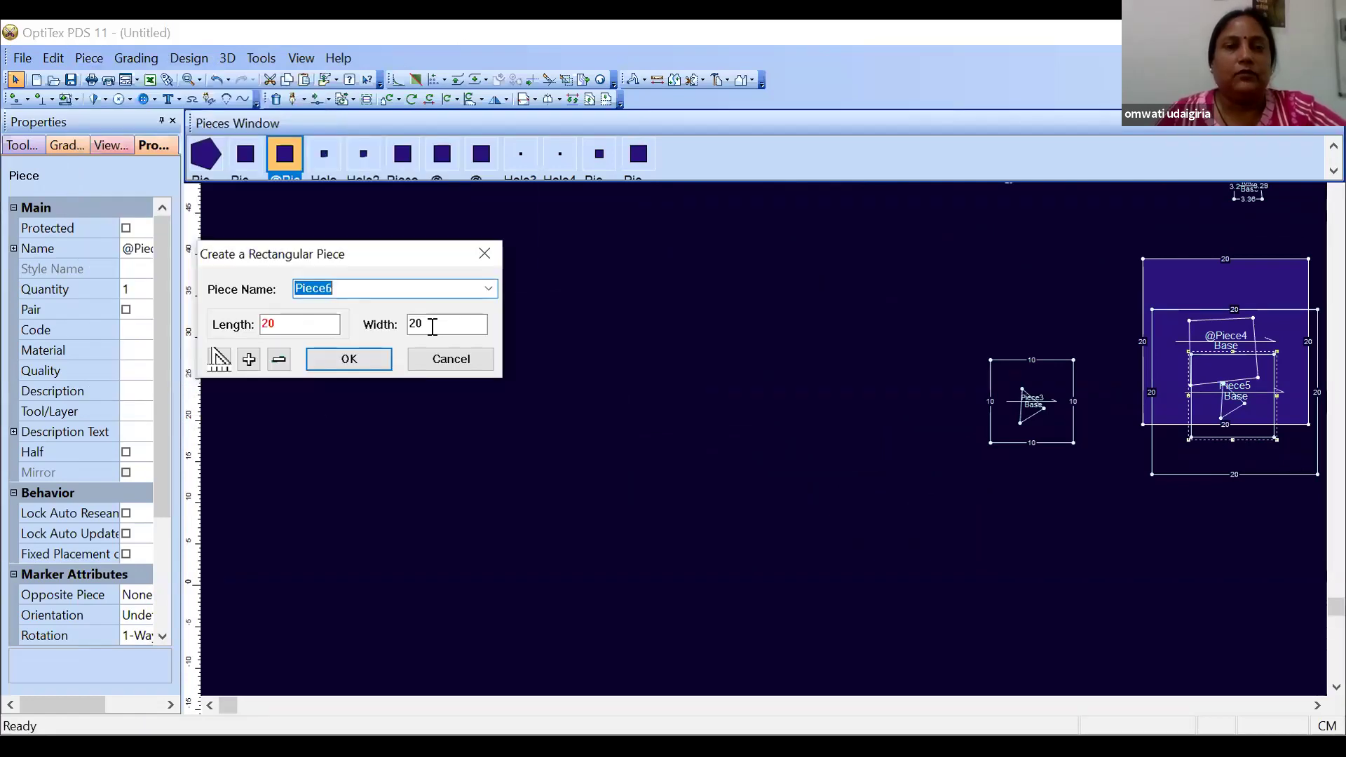
left_click(297, 324)
key("BackSpace")
key("BackSpace")
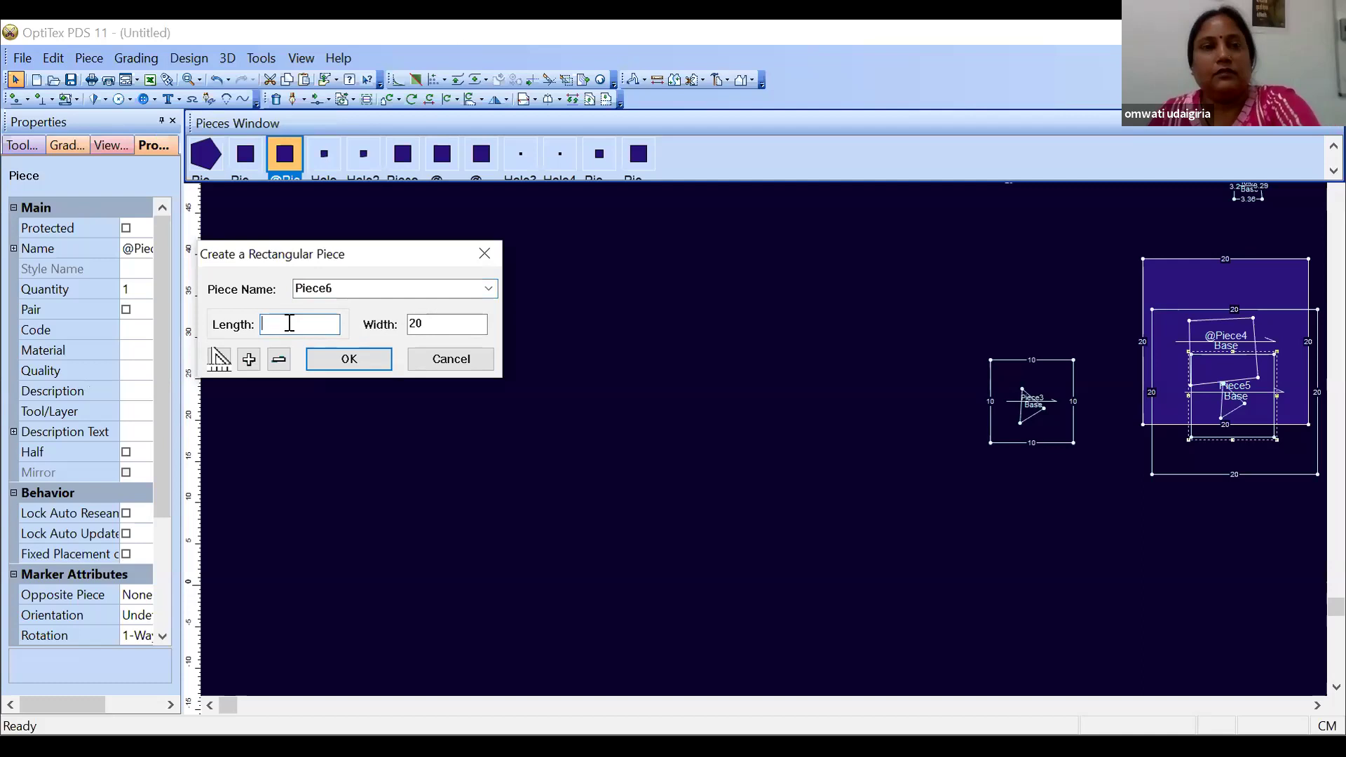
type("40")
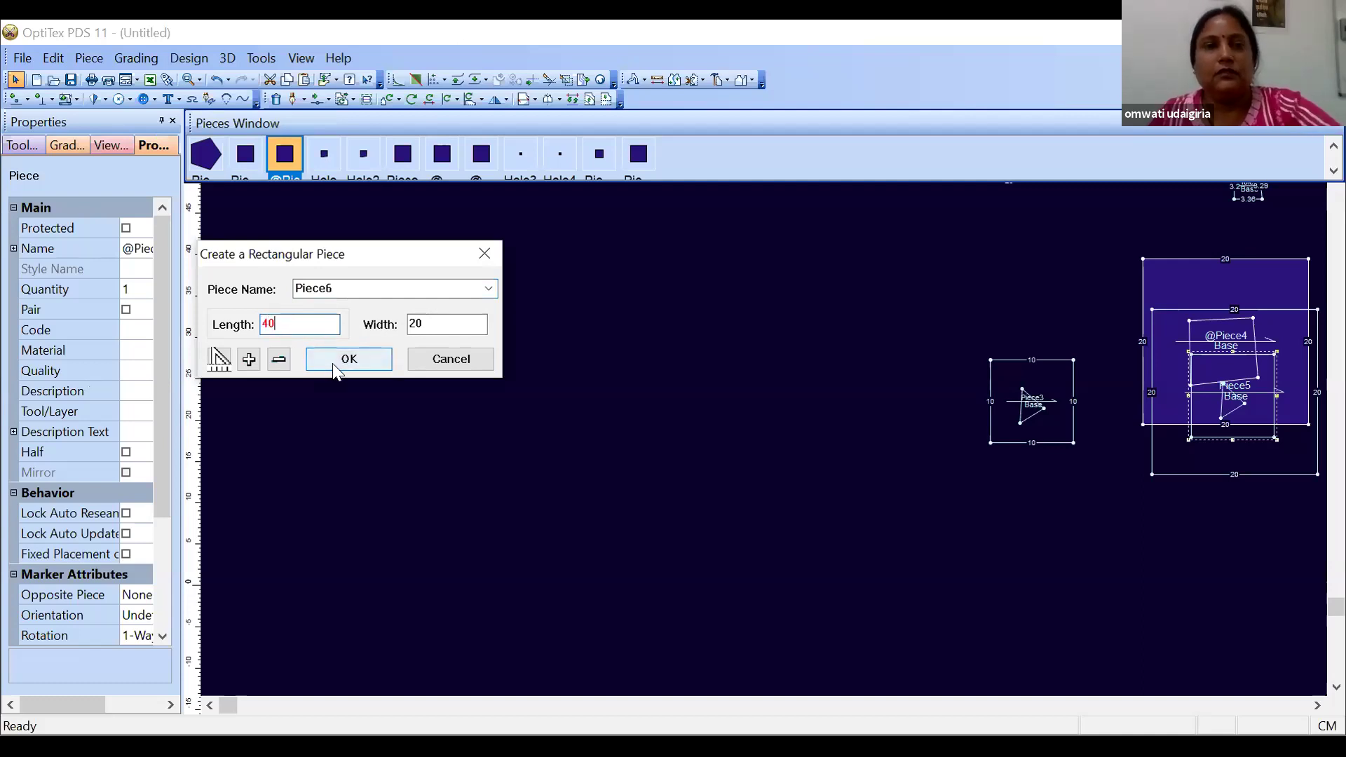
left_click(340, 365)
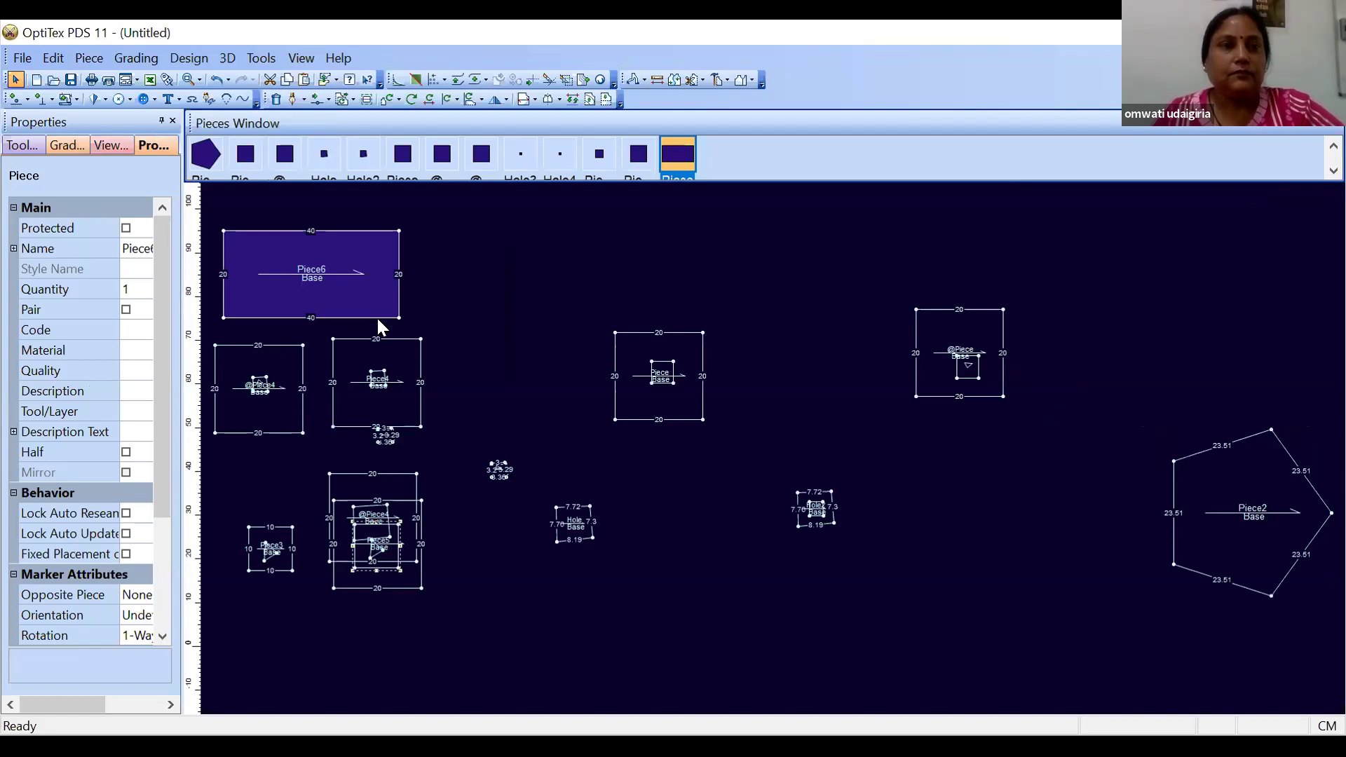
left_click_drag(259, 389, 535, 463)
Start a new document without saving the current changes
left_click(23, 58)
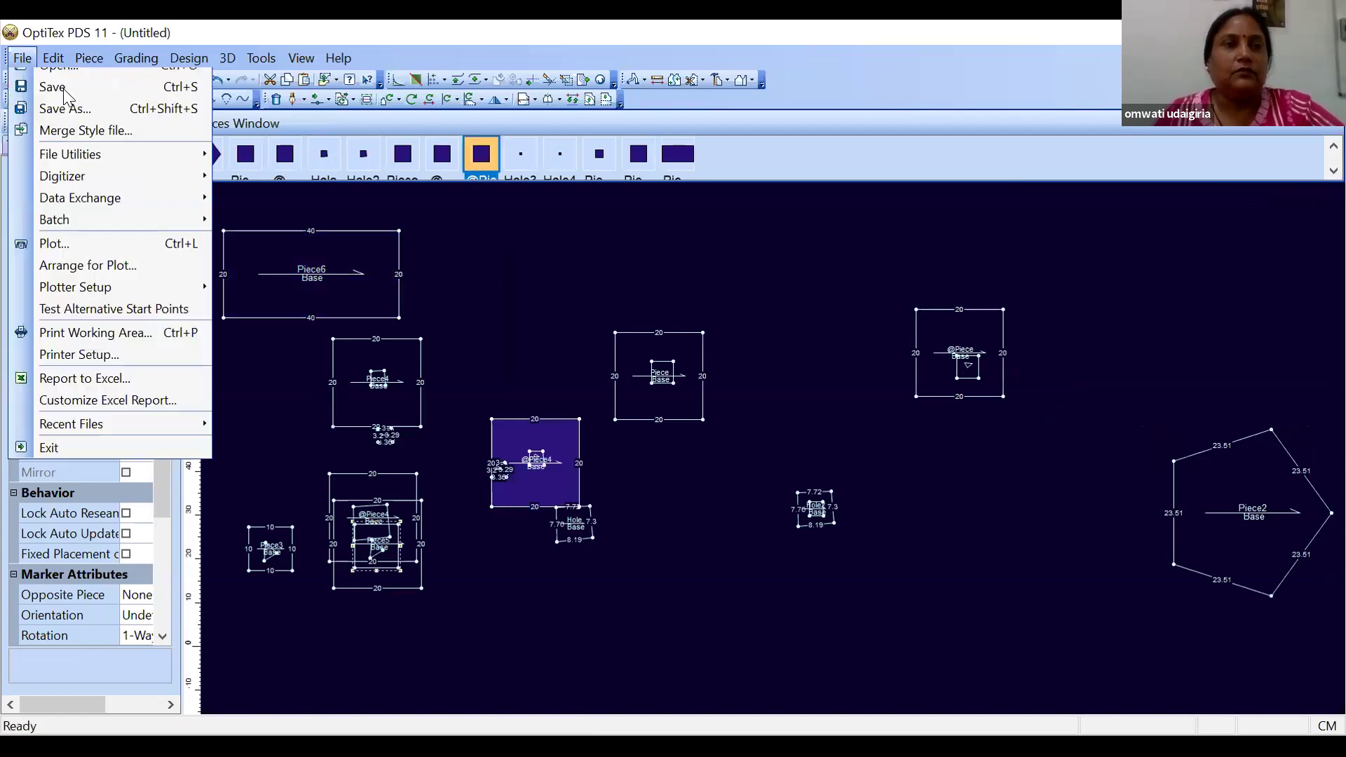
key("Return")
left_click(669, 433)
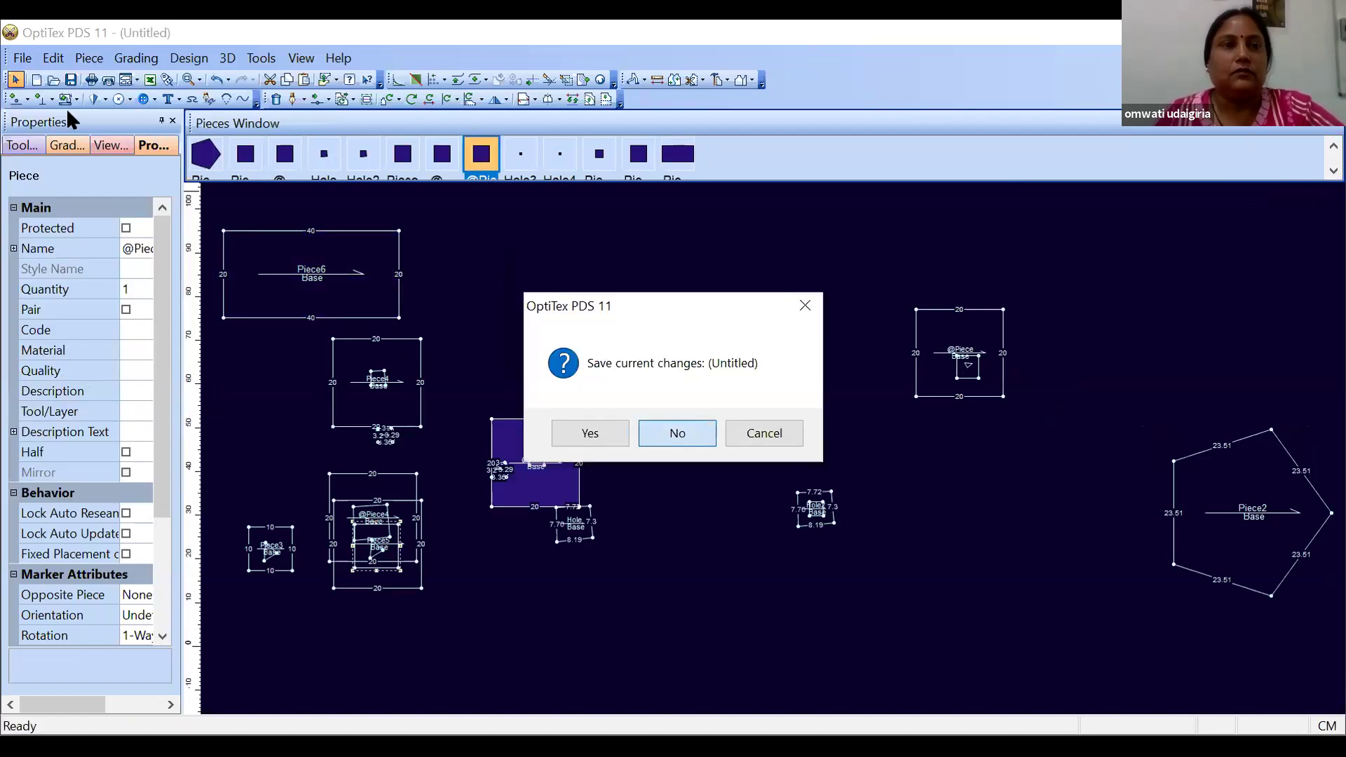
Create a 40 by 20 cm rectangular piece and make a duplicate of it
left_click(85, 60)
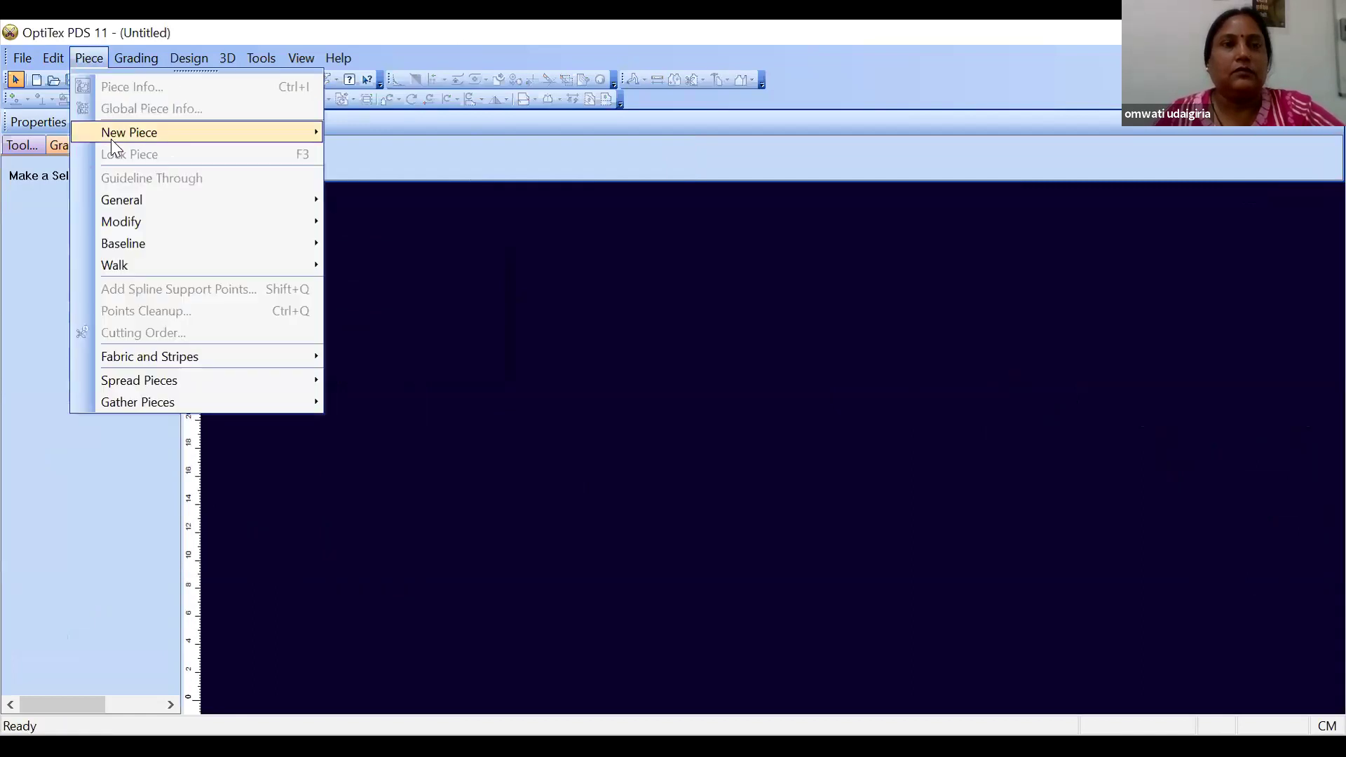
left_click(424, 139)
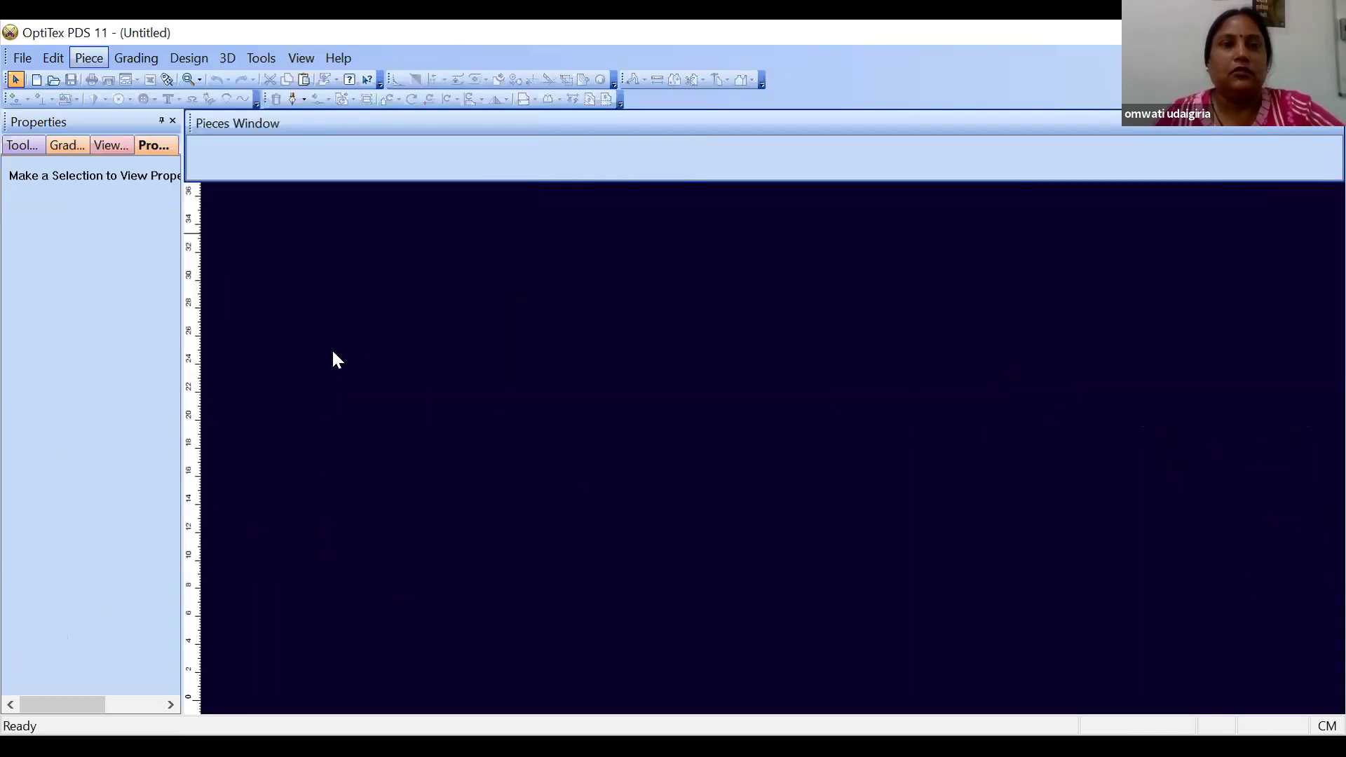
left_click(337, 360)
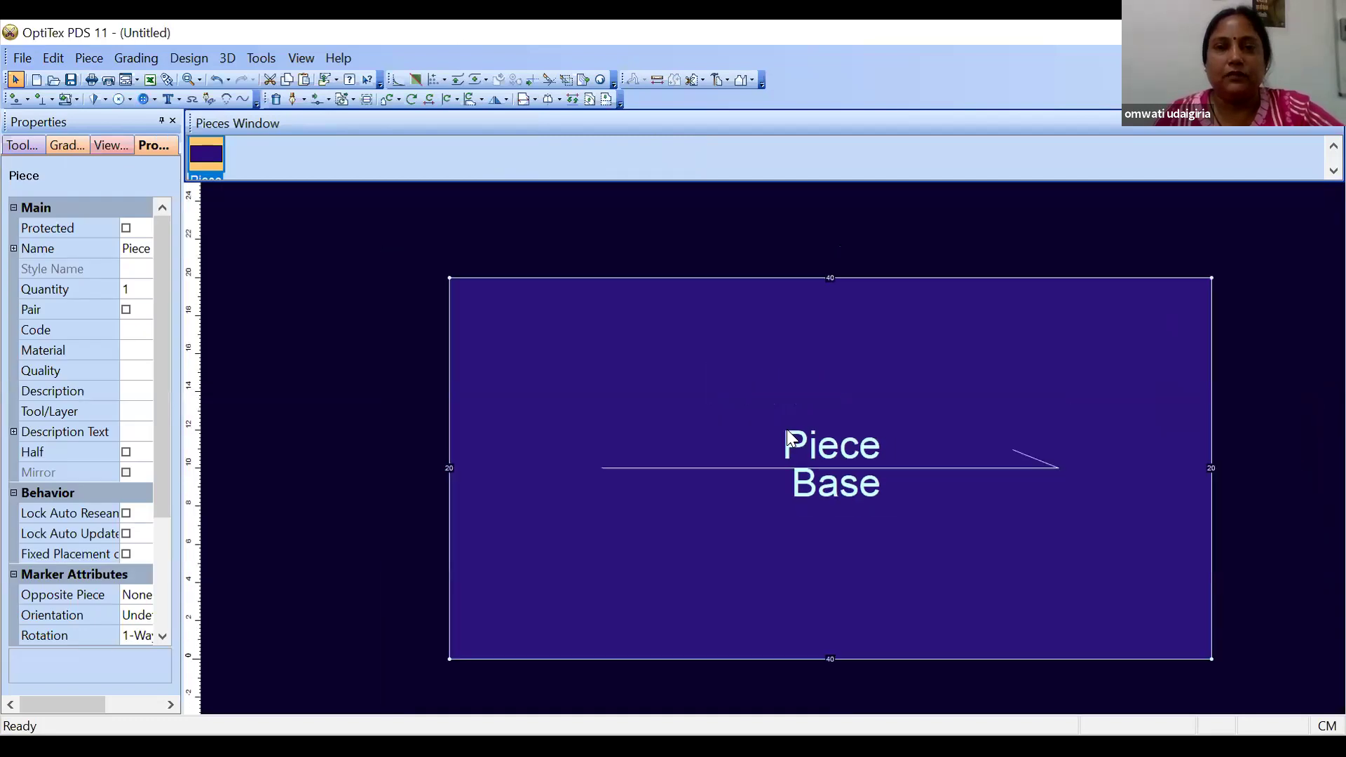
key("ctrl+c")
key("ctrl+v")
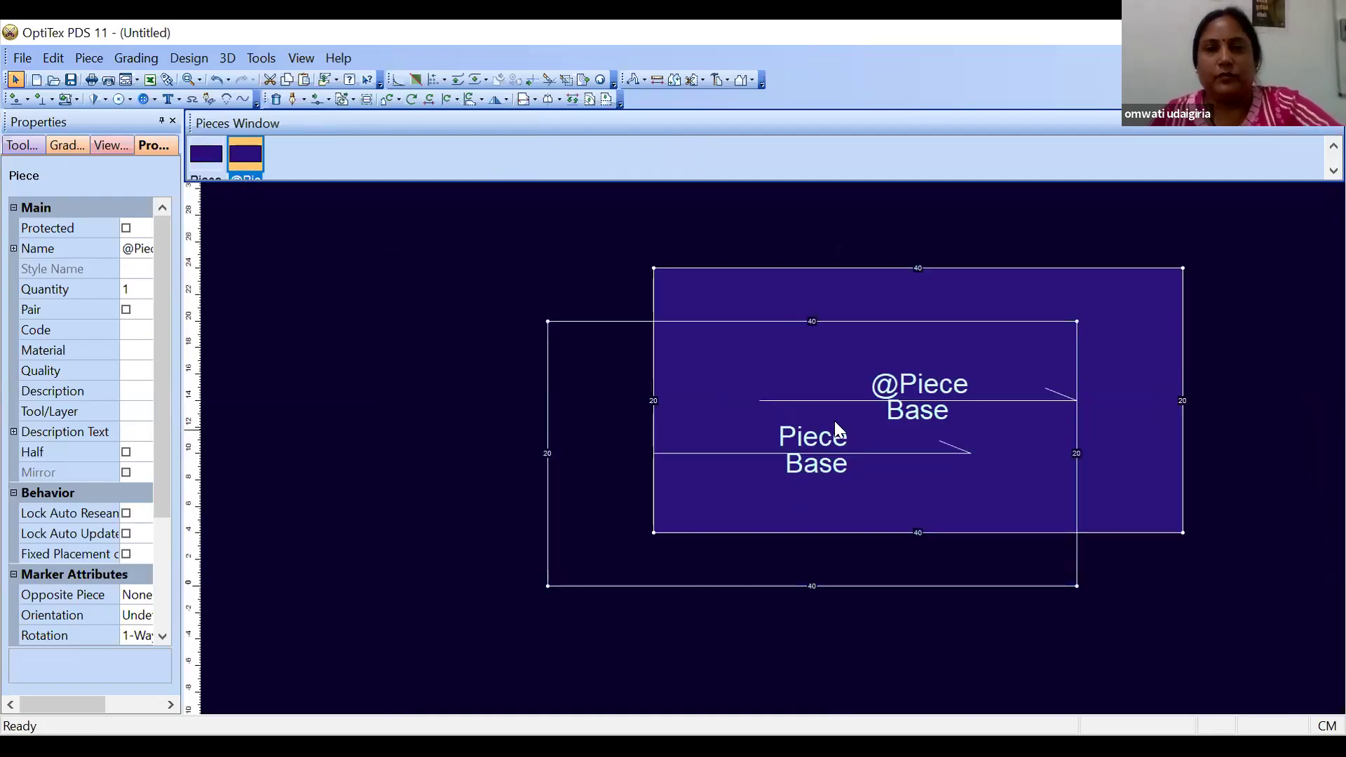
Arrange the two 40 by 20 cm rectangles side by side without overlap
left_click_drag(616, 524, 401, 483)
left_click_drag(1083, 382, 1263, 492)
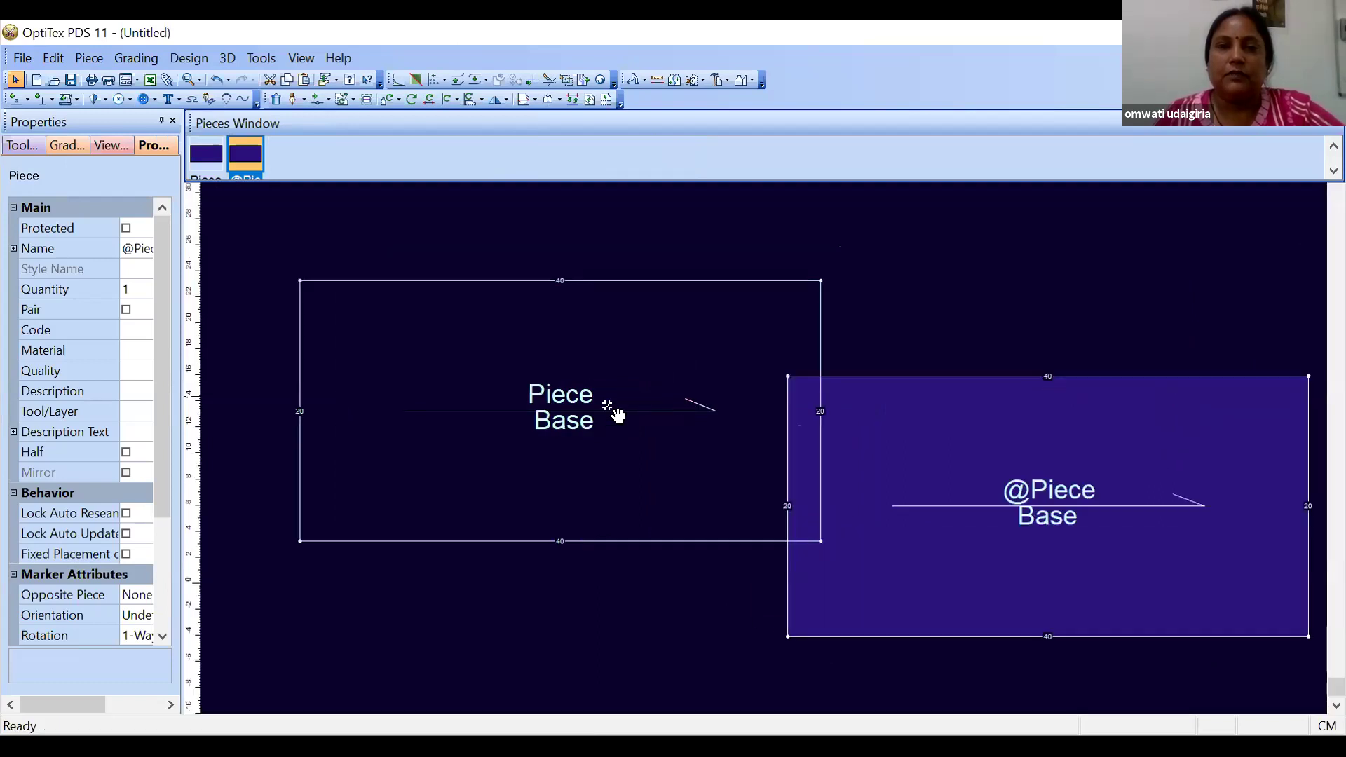
left_click_drag(684, 321, 607, 406)
left_click_drag(905, 422, 906, 405)
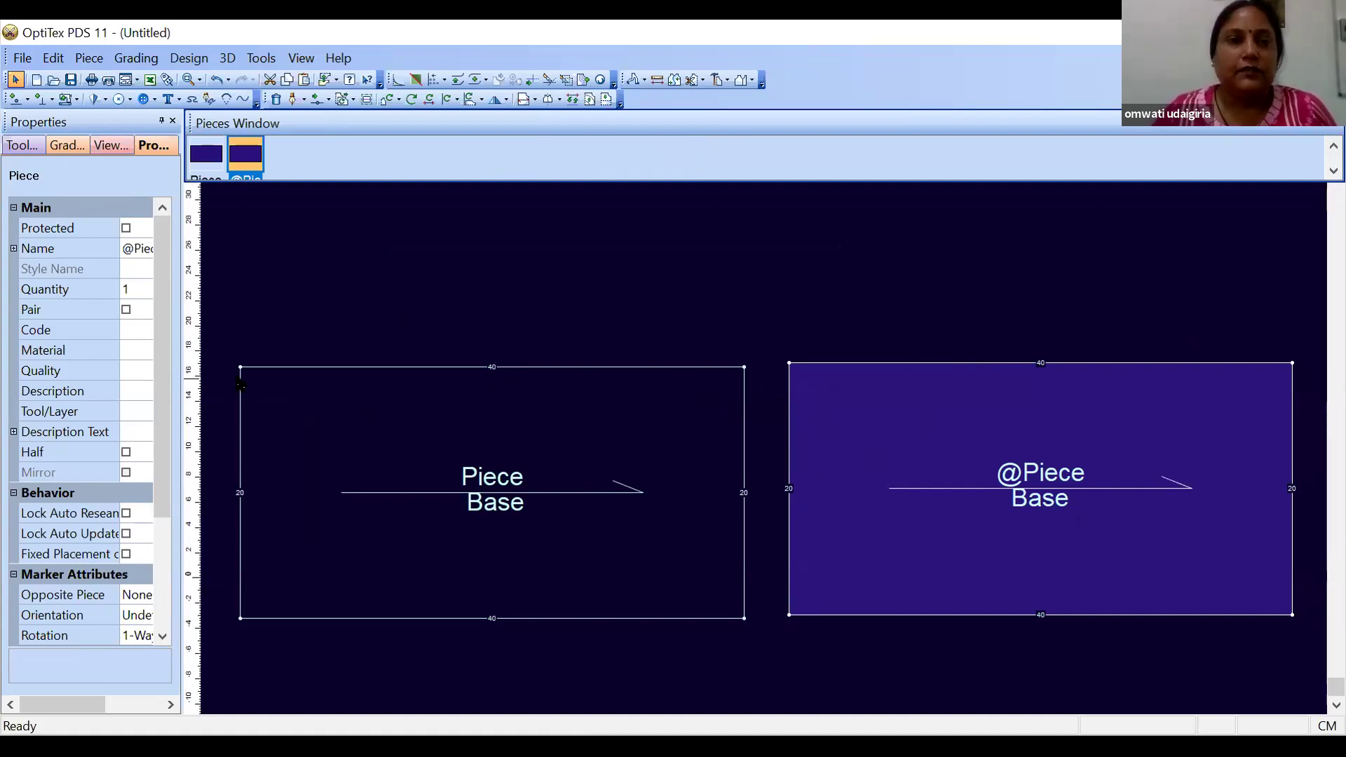
Define an equal segments group named side seam from the upper 40 cm edge of the original rectangle
left_click(241, 367)
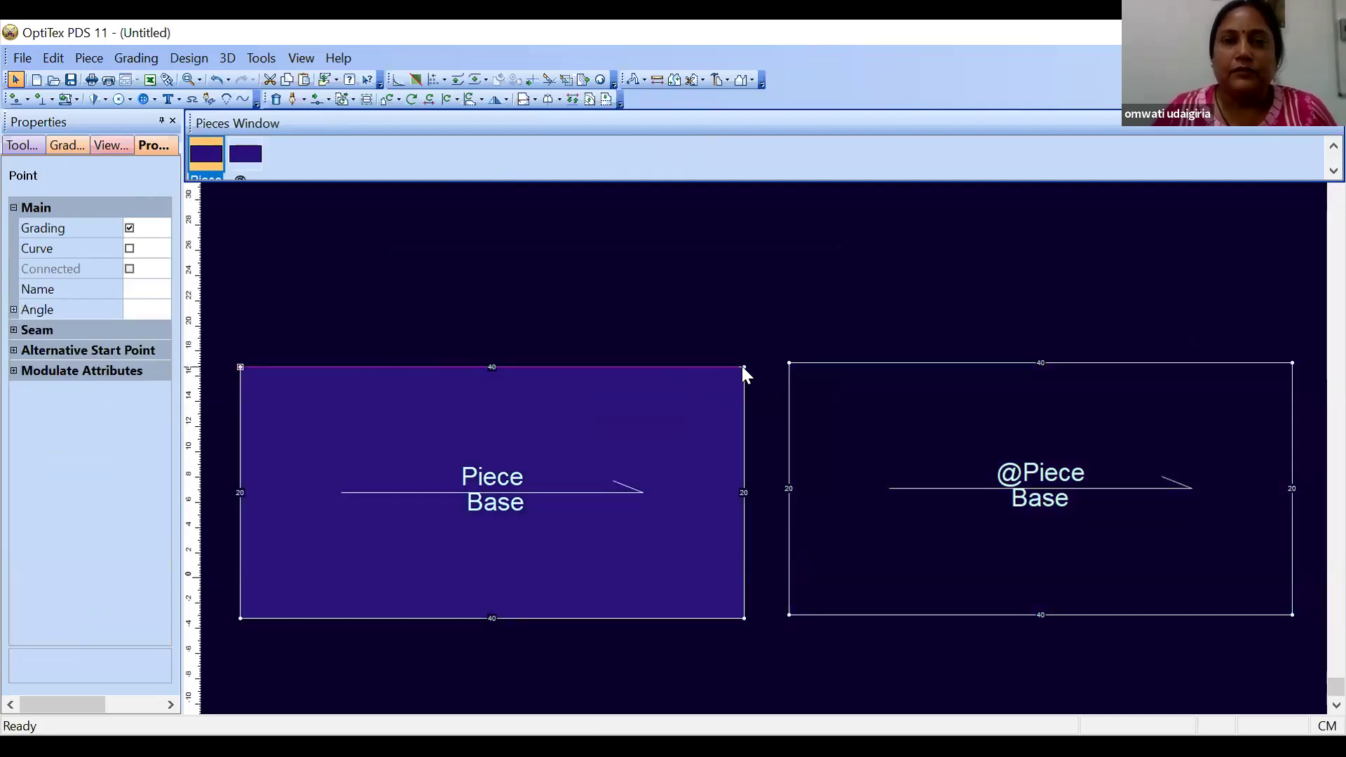
left_click(755, 371, "shift")
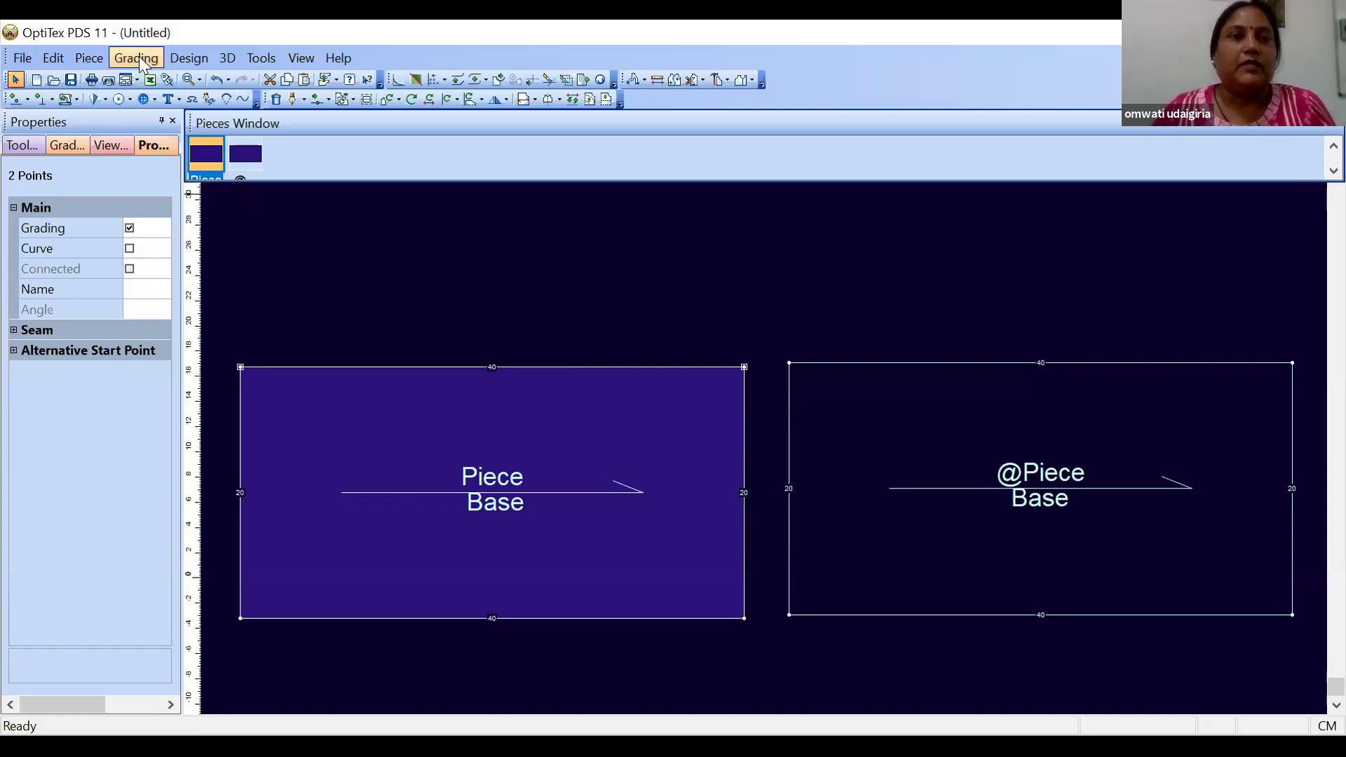
left_click(188, 57)
mouse_move(346, 320)
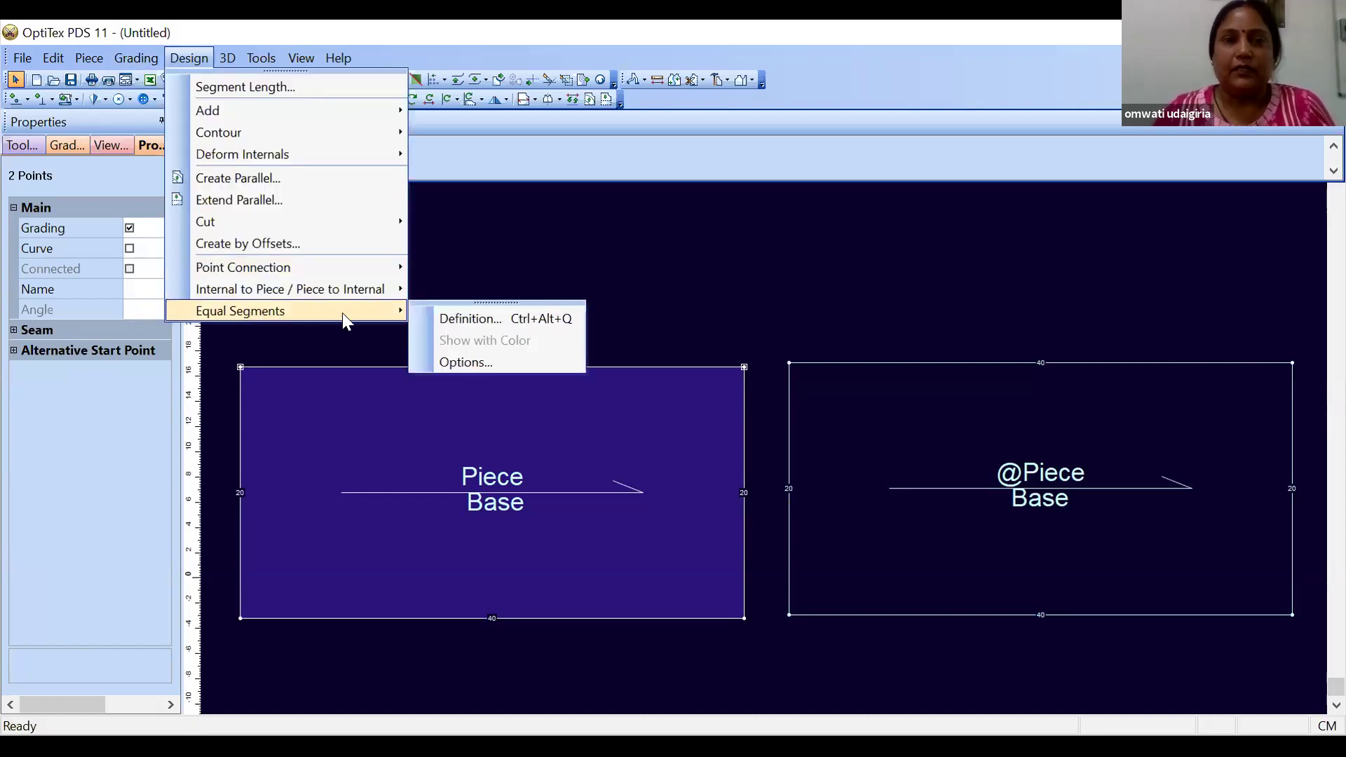
left_click(454, 320)
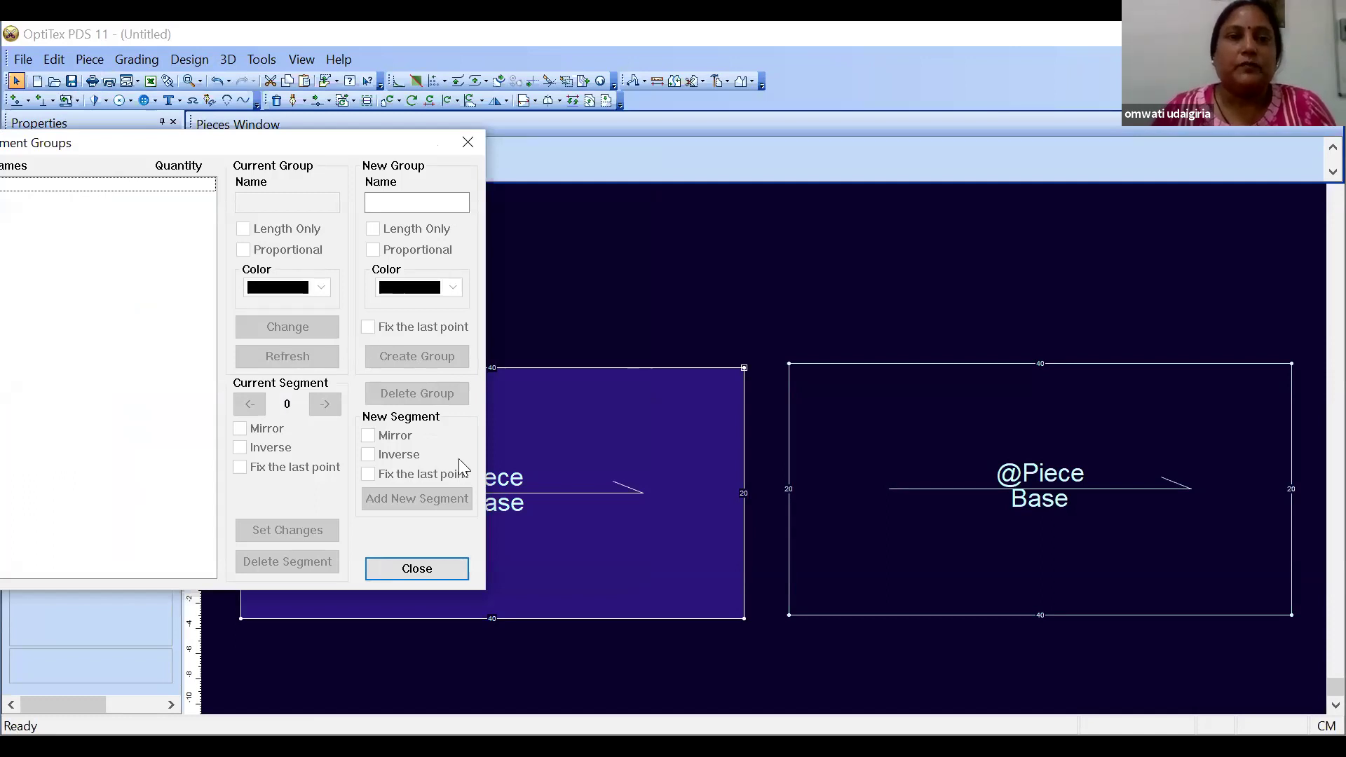
left_click(393, 202)
type("s")
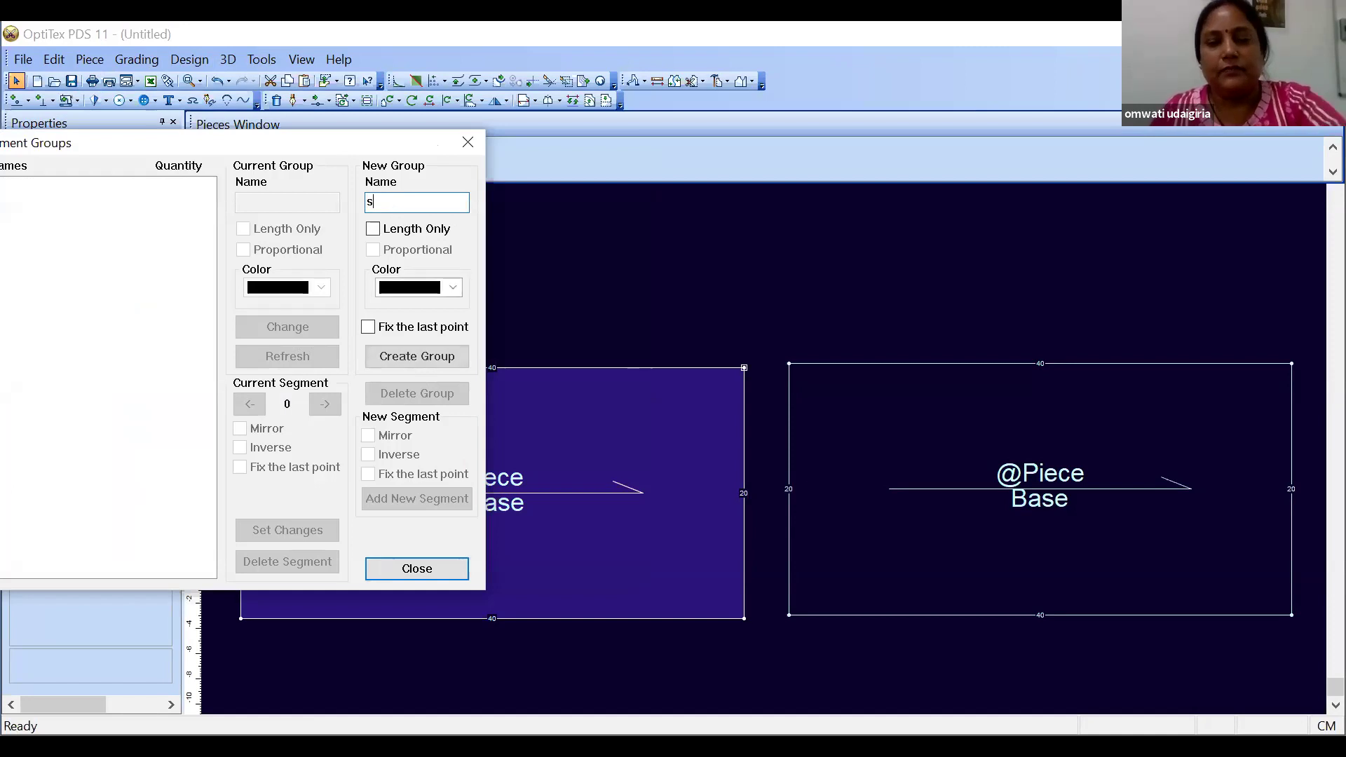
type("ide ")
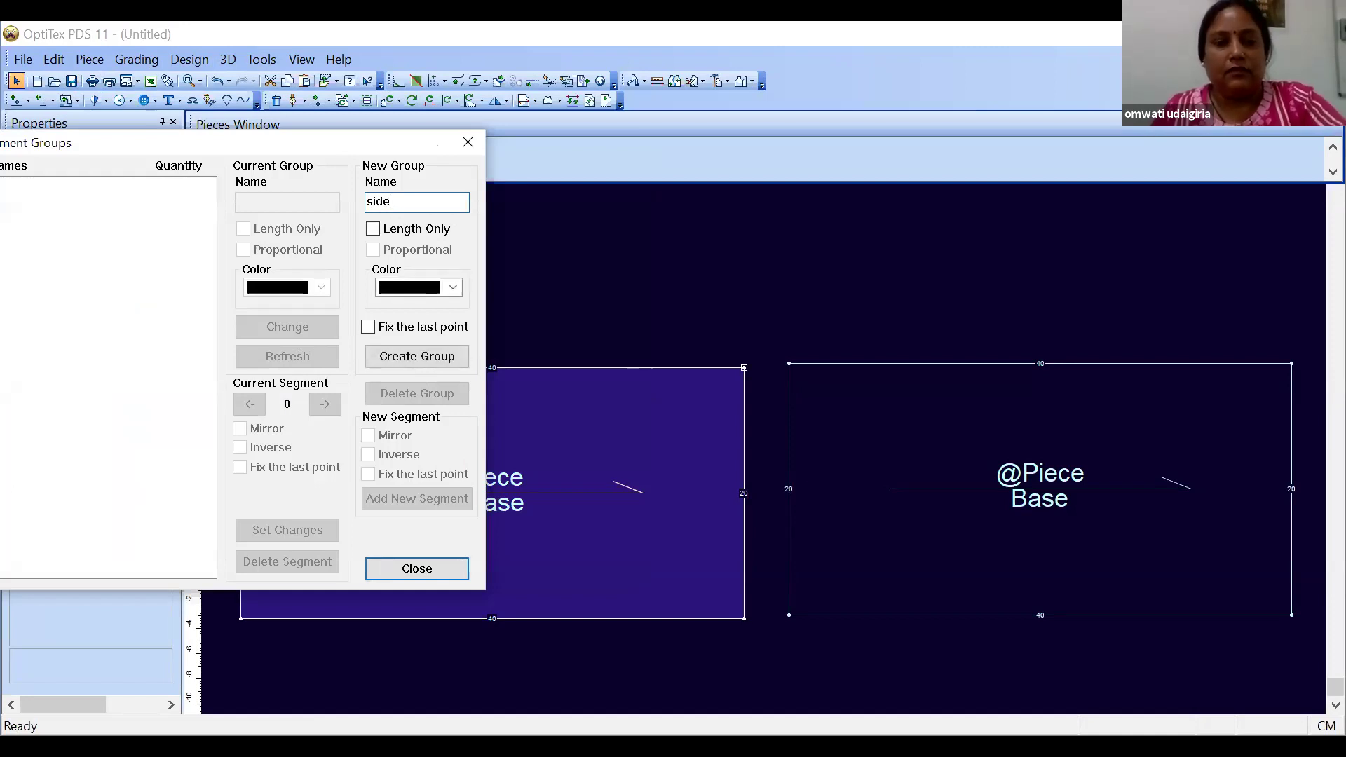
type("seam")
left_click(391, 359)
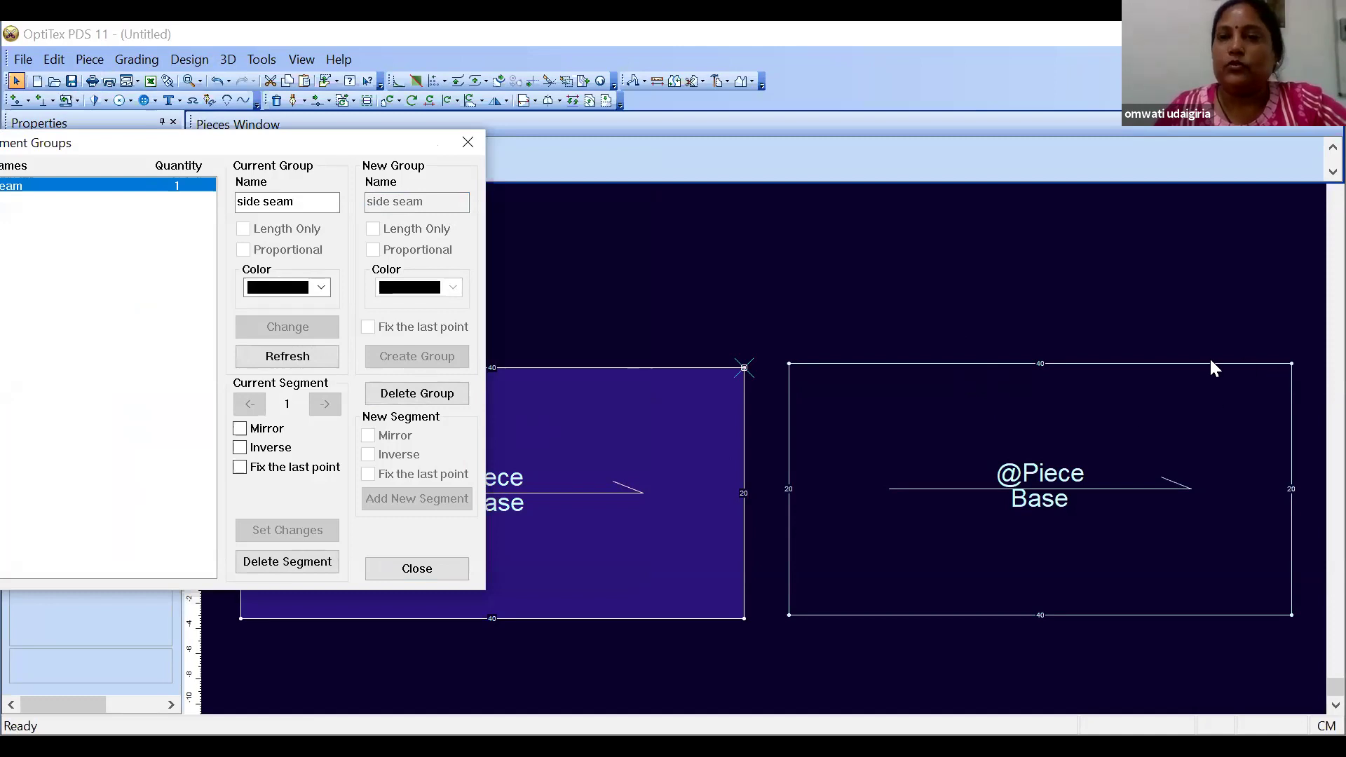
Add the duplicate rectangle's upper 40 cm edge as a new segment of the side seam group and close the group definition
left_click(789, 362)
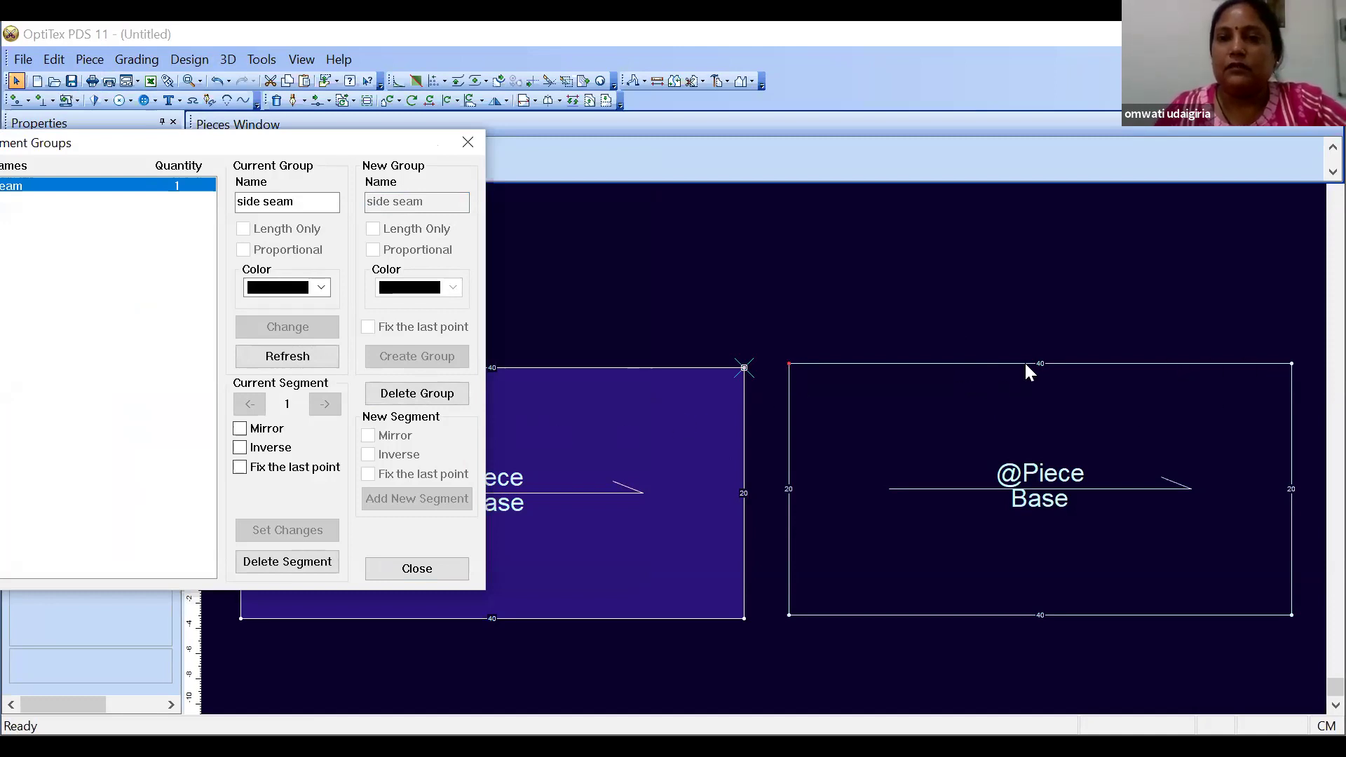
left_click(1289, 363)
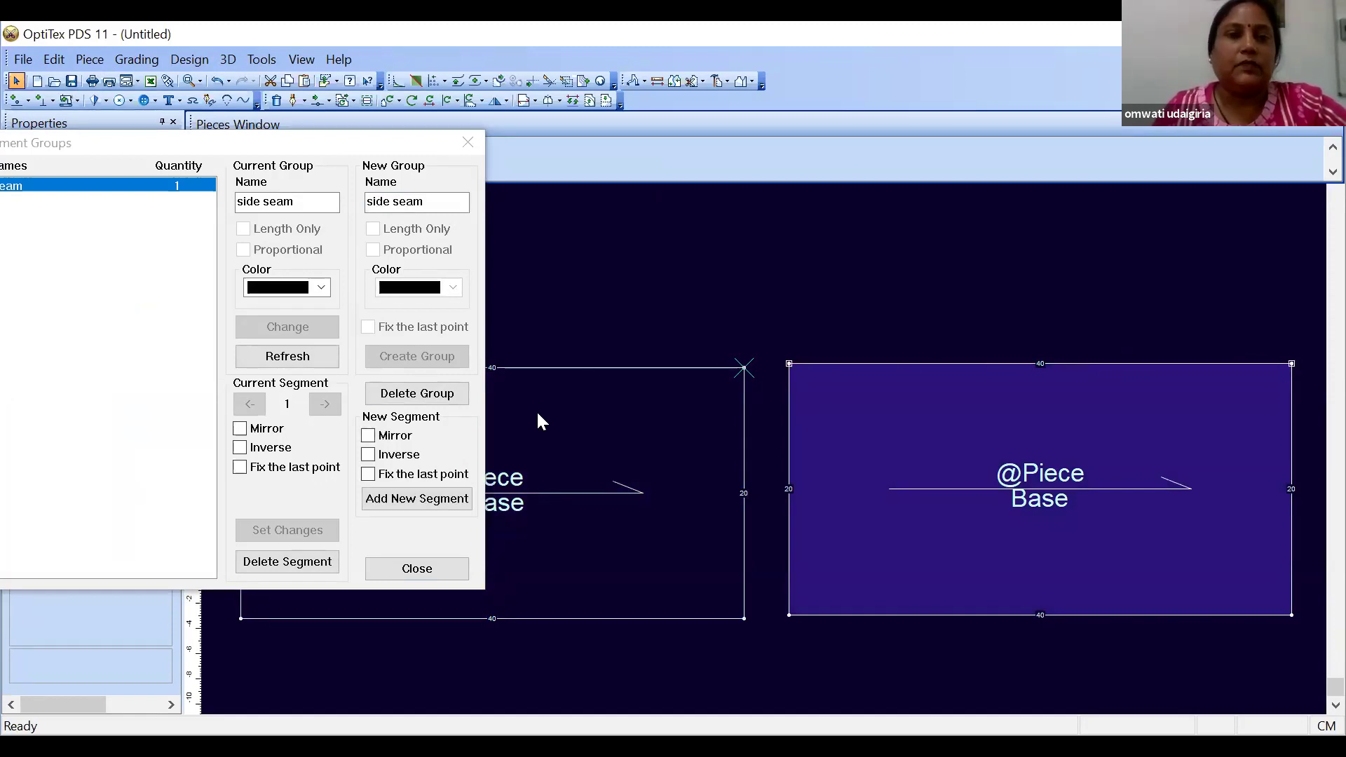
left_click(414, 499)
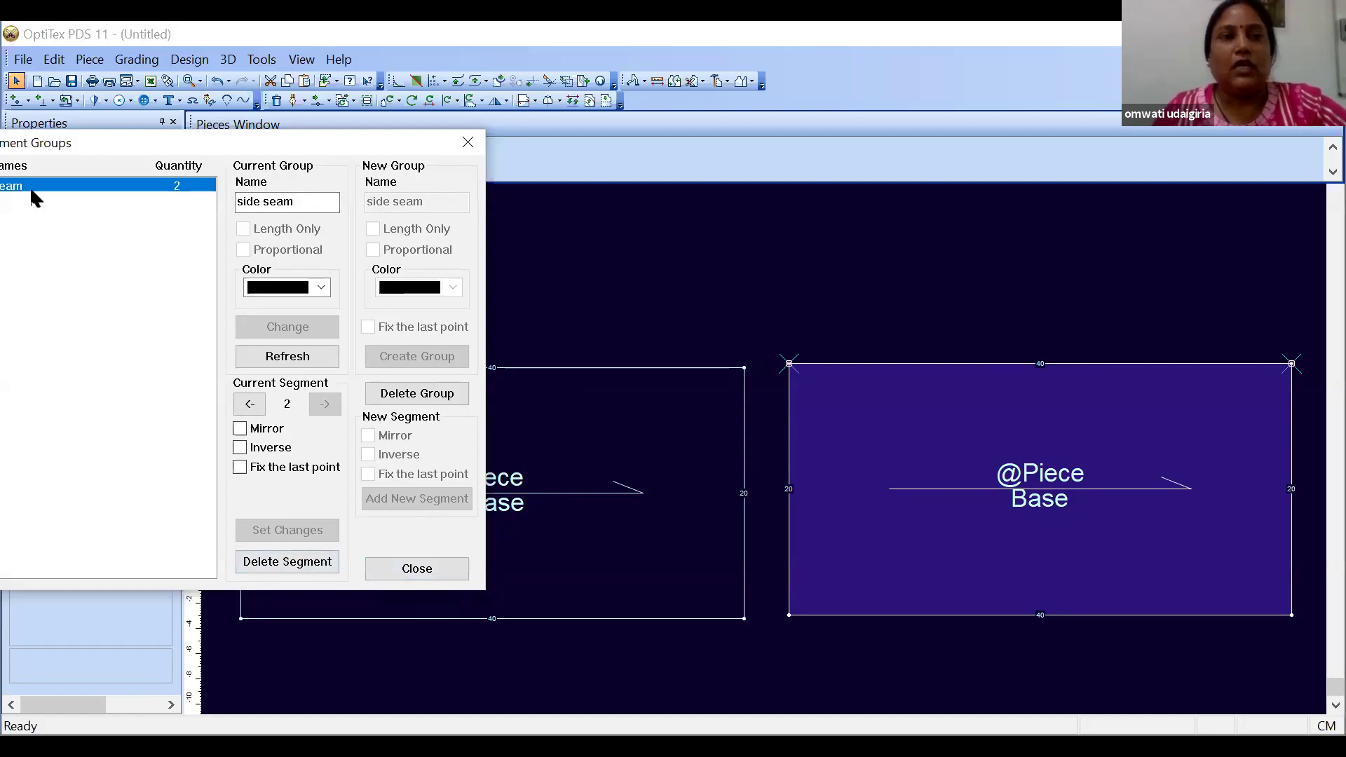
left_click(411, 572)
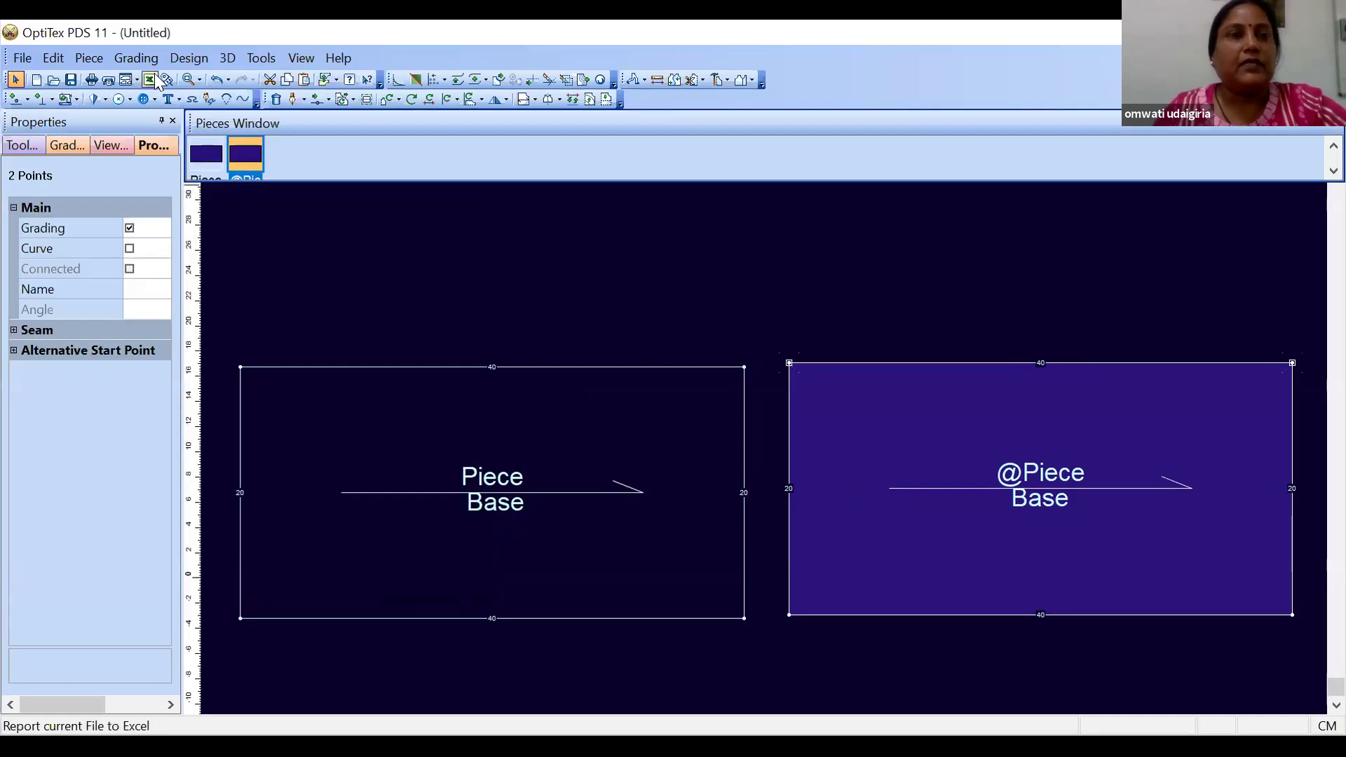
Review the side seam group's segments in the equal segments definition and close it without changes
left_click(189, 59)
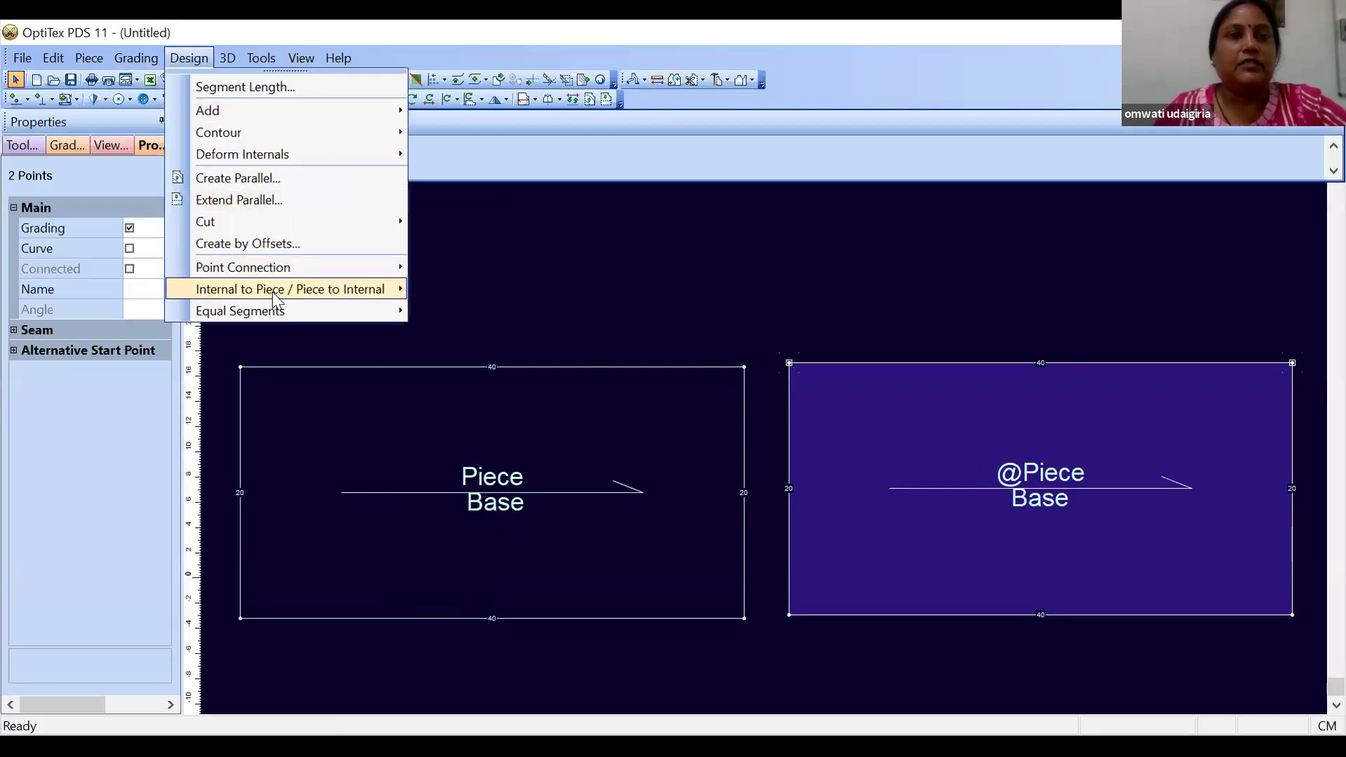
mouse_move(258, 319)
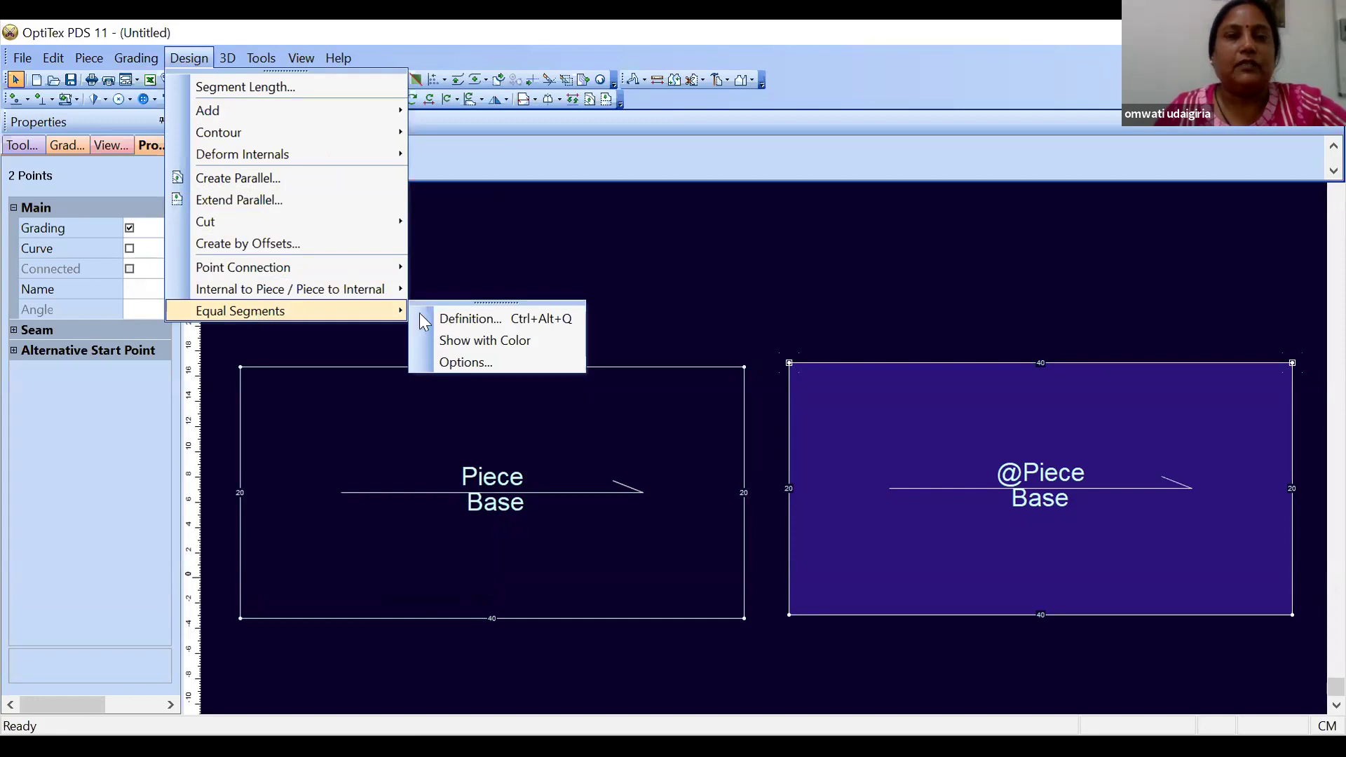
left_click(449, 319)
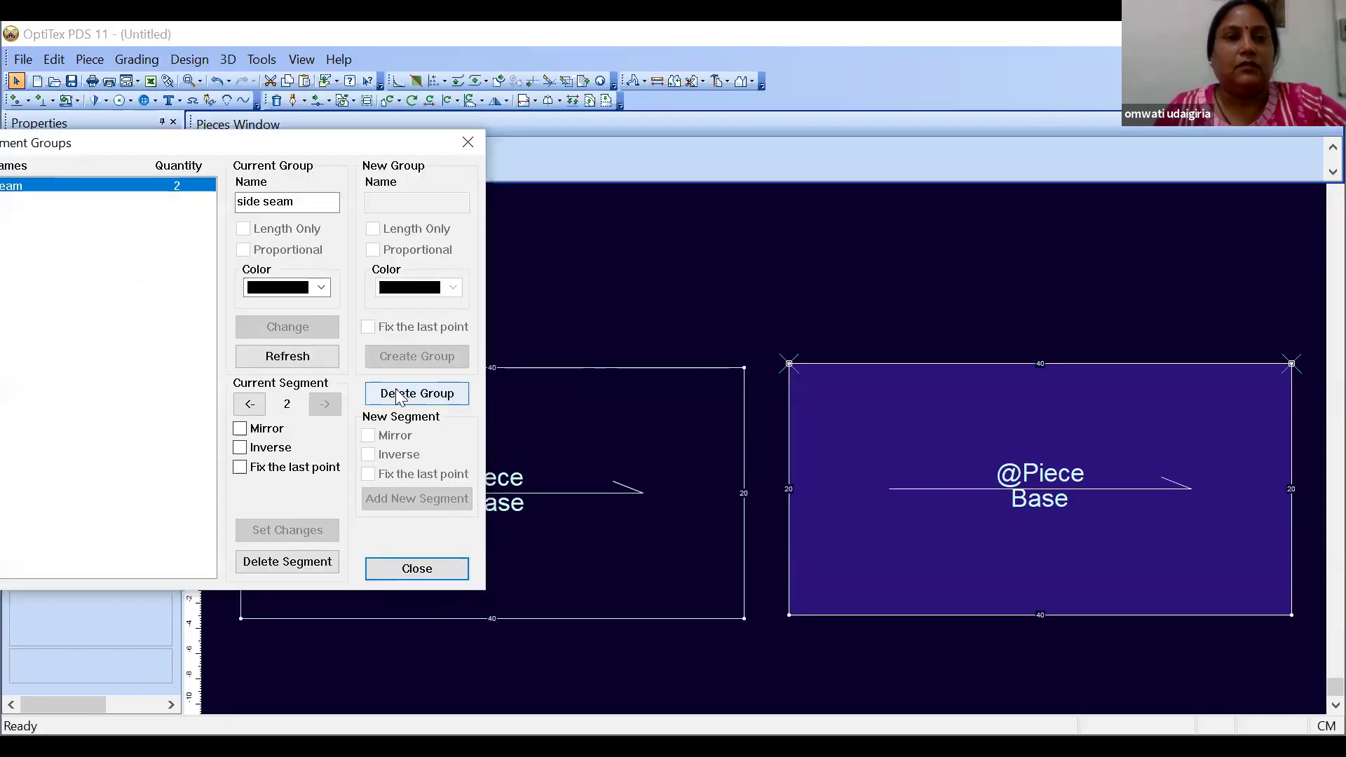
left_click(397, 569)
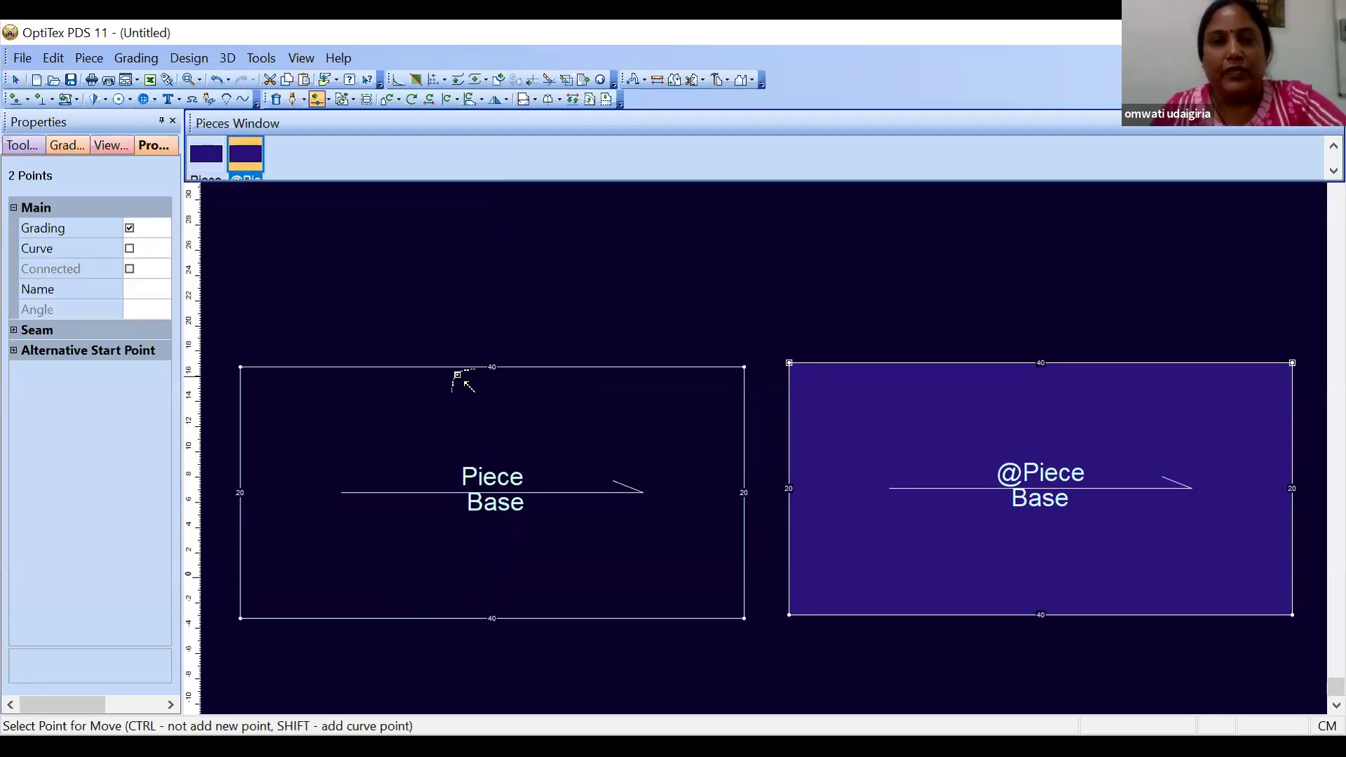
Move a new point on the duplicate rectangle's upper edge by about 1 cm horizontally and -3.74 cm vertically, using the Move Point tool
left_click_drag(877, 364, 889, 410)
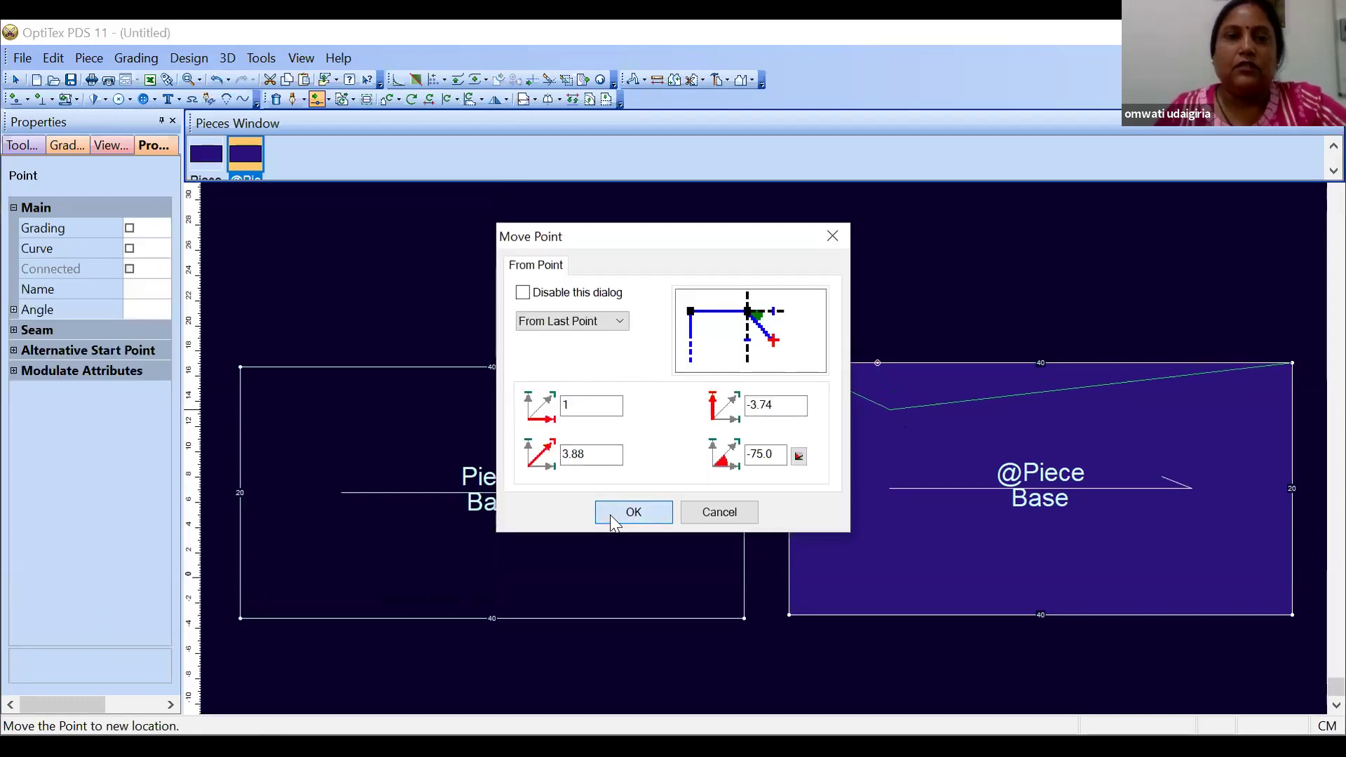
left_click(610, 515)
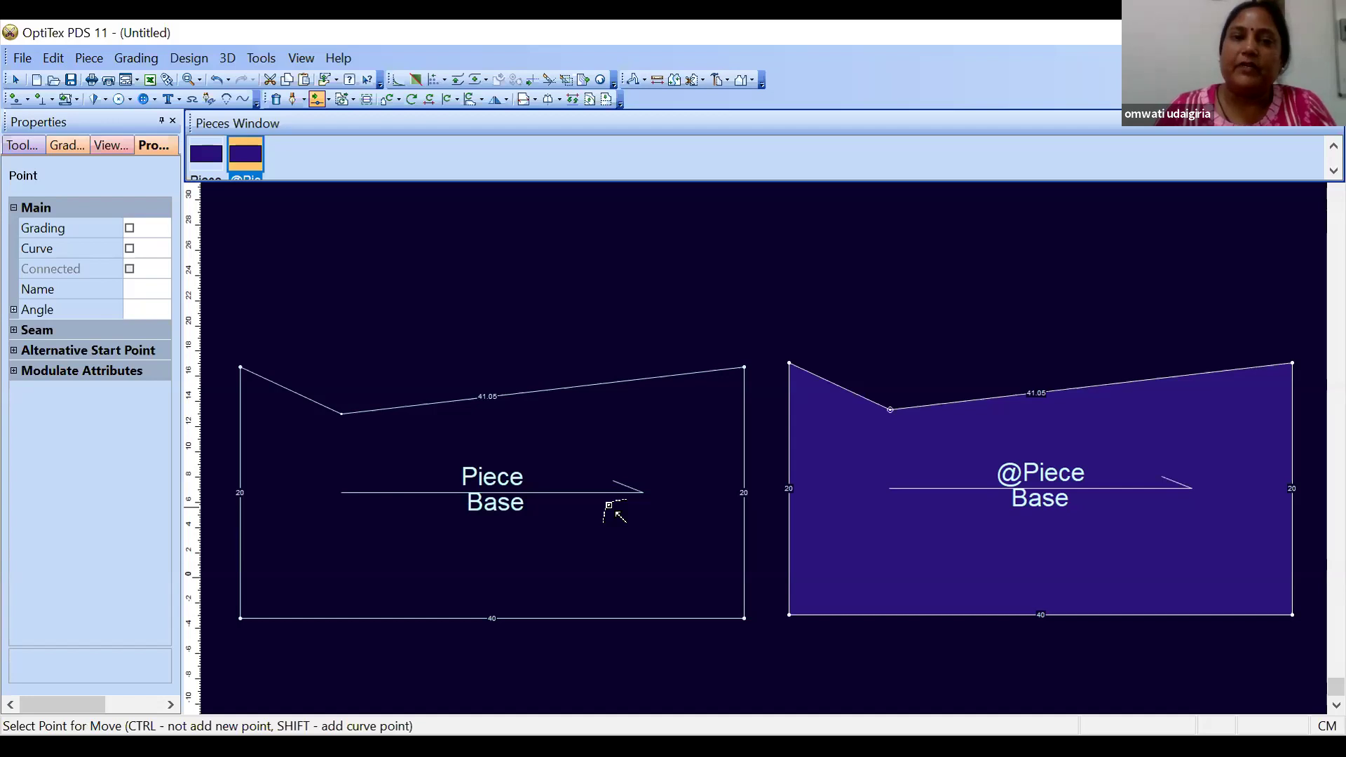
right_click(678, 297)
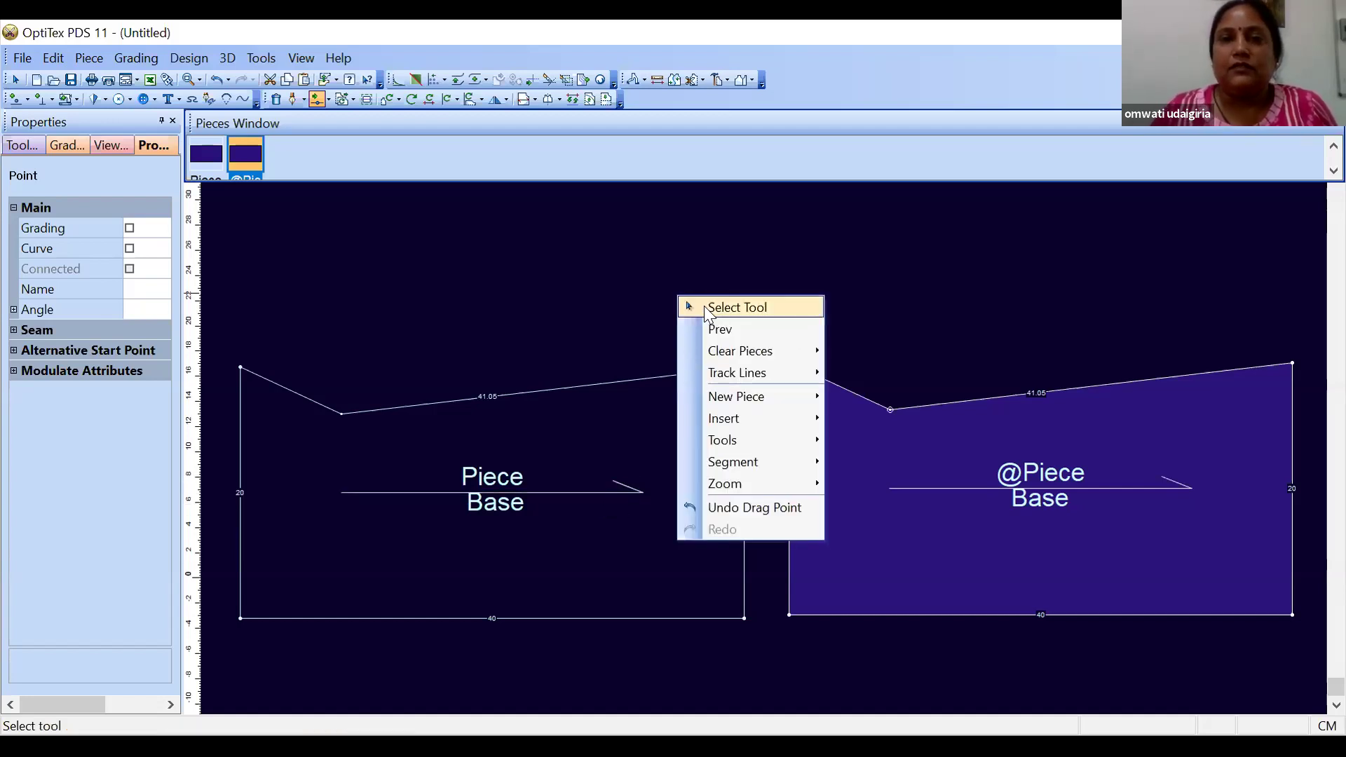
left_click(708, 307)
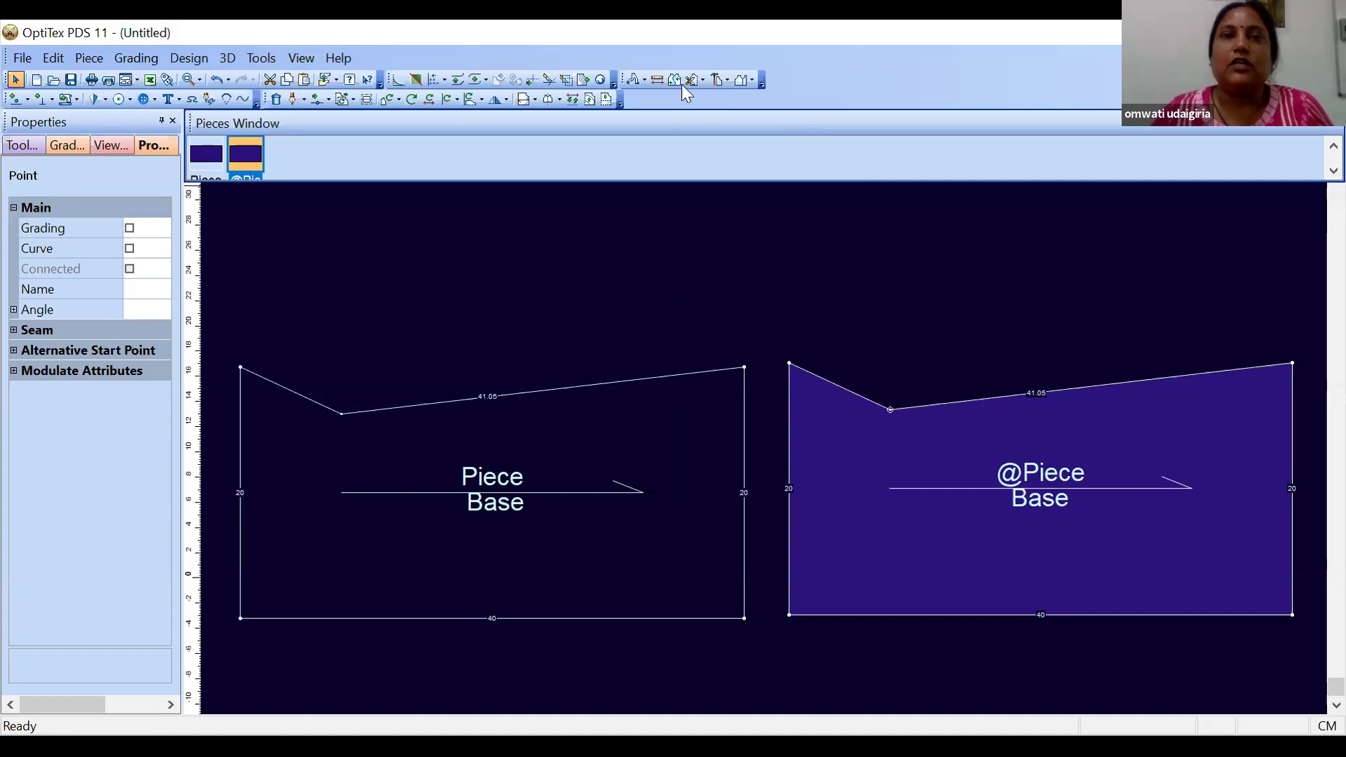
left_click(751, 79)
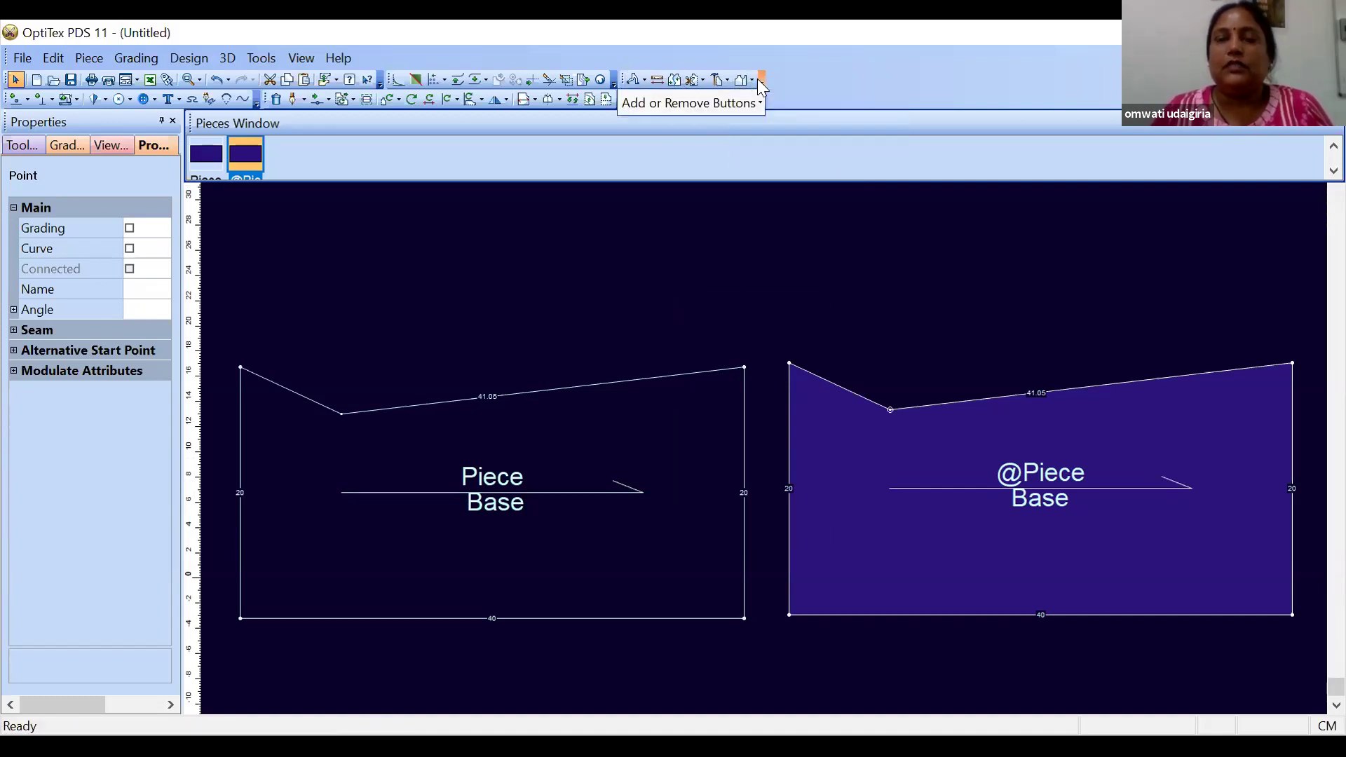
left_click(726, 80)
left_click(727, 79)
left_click(751, 77)
left_click(751, 77)
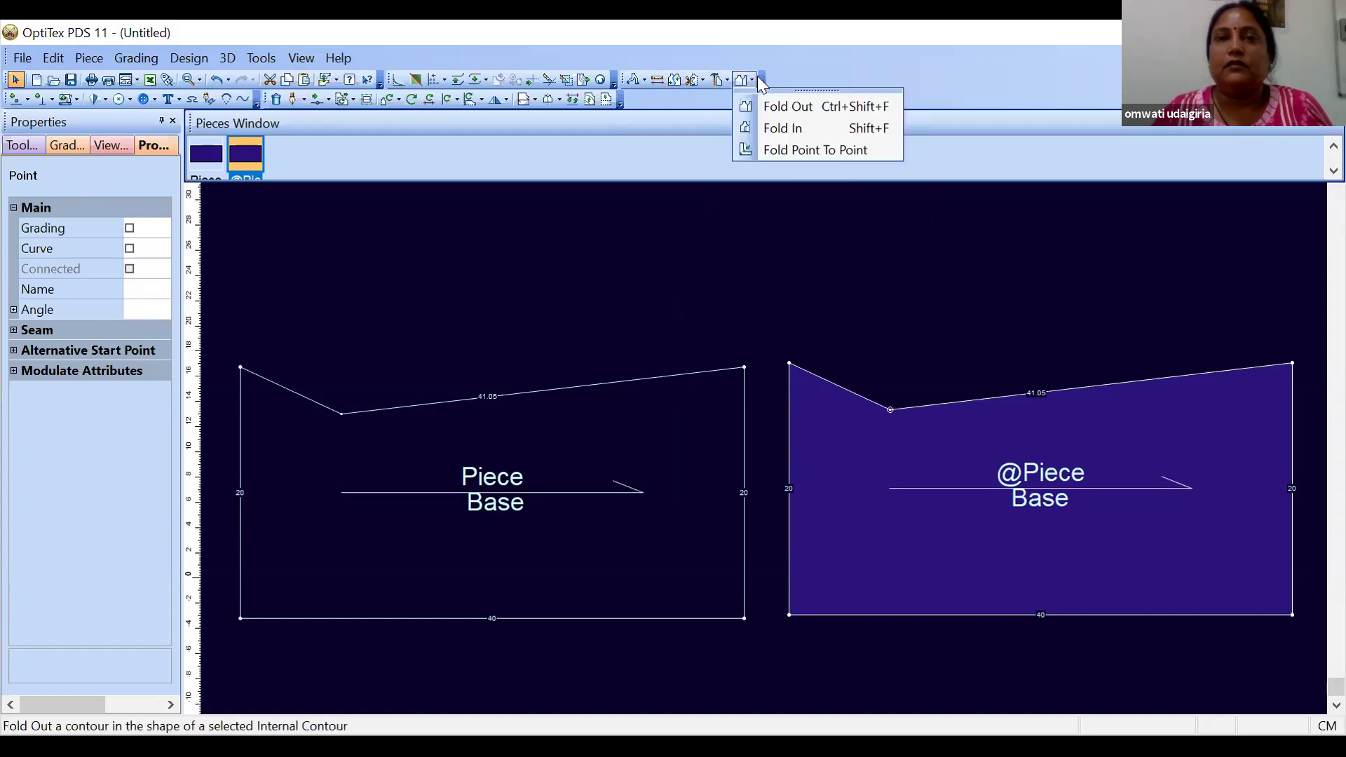
left_click(760, 77)
mouse_move(756, 100)
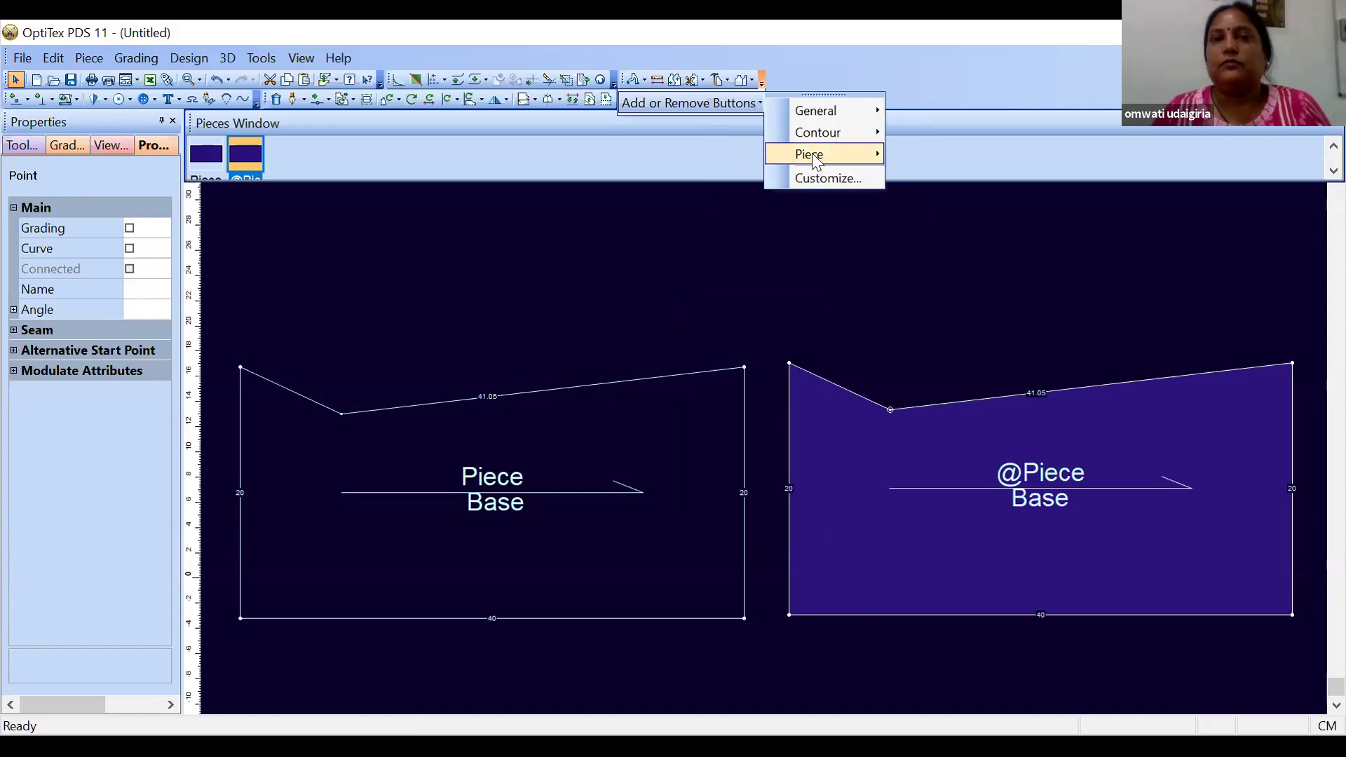
mouse_move(815, 157)
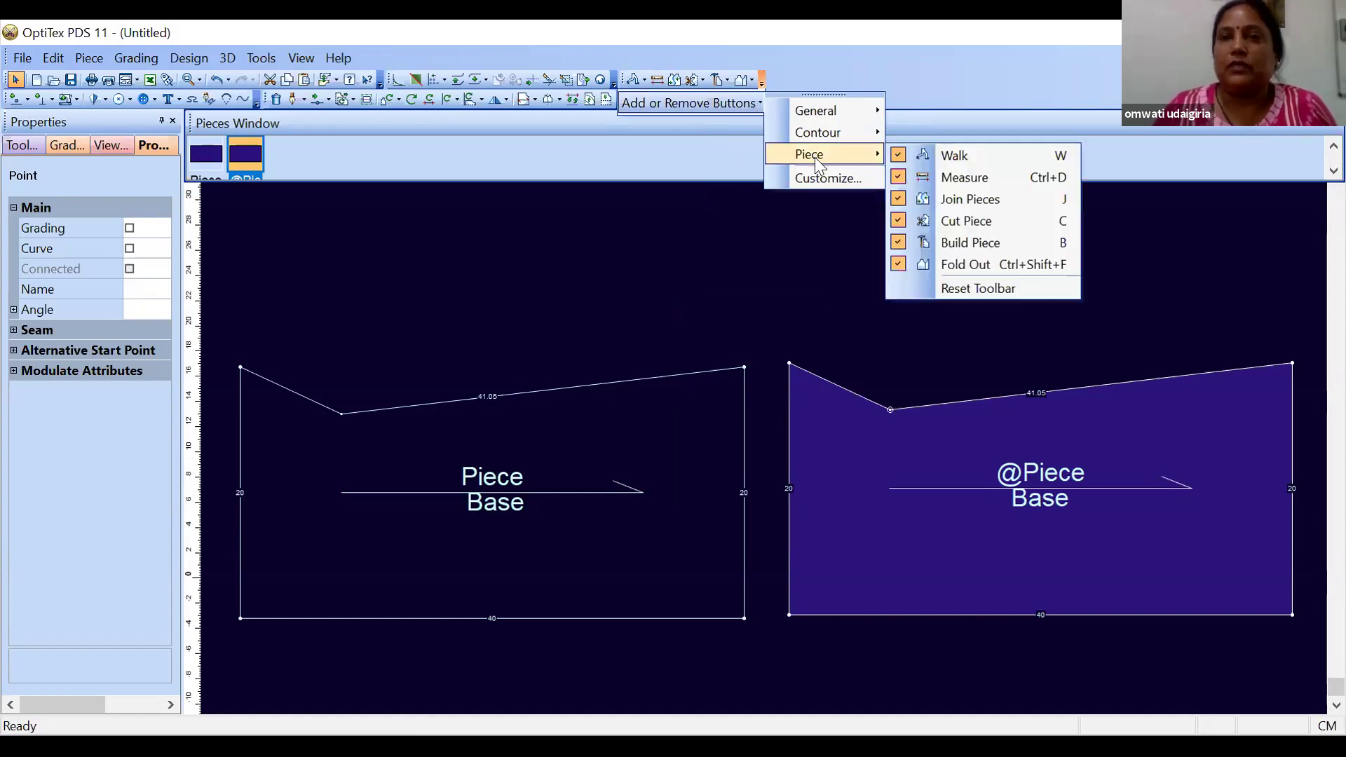
left_click(727, 253)
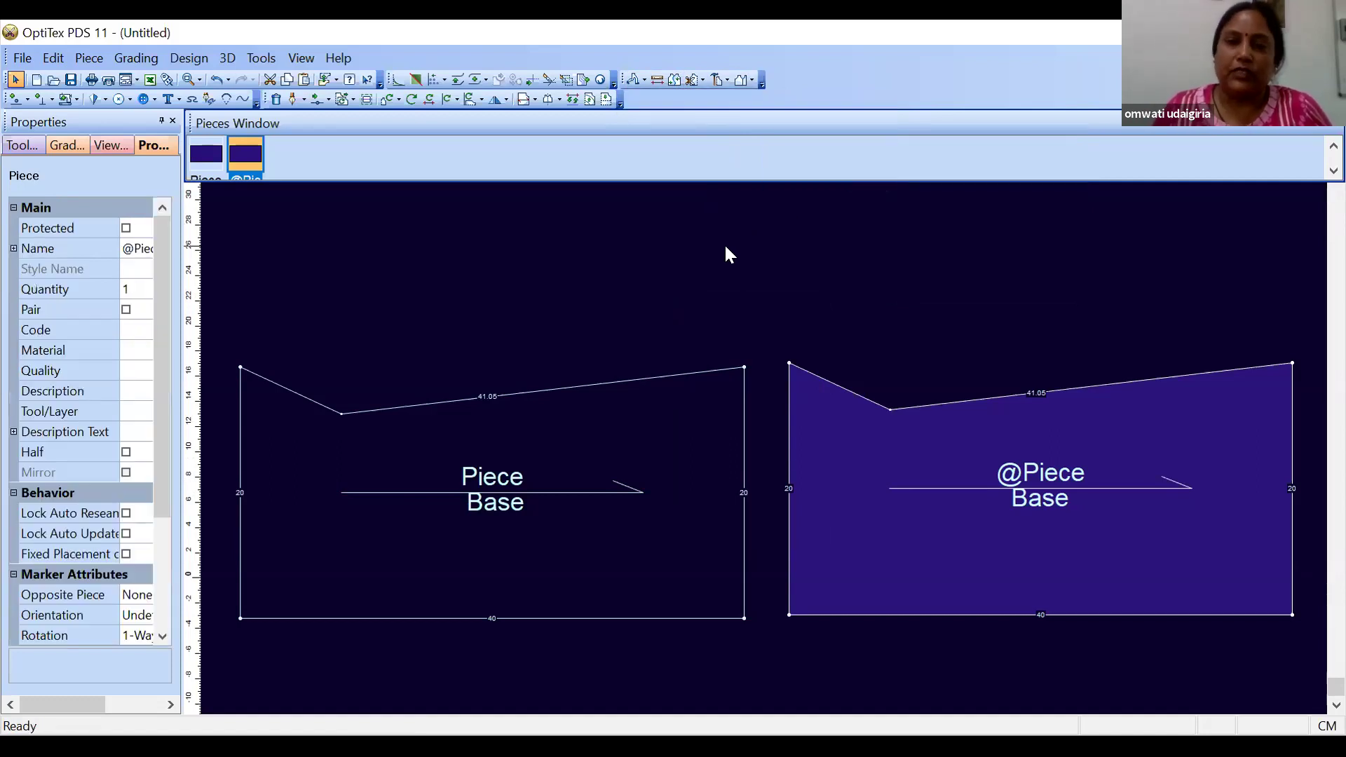